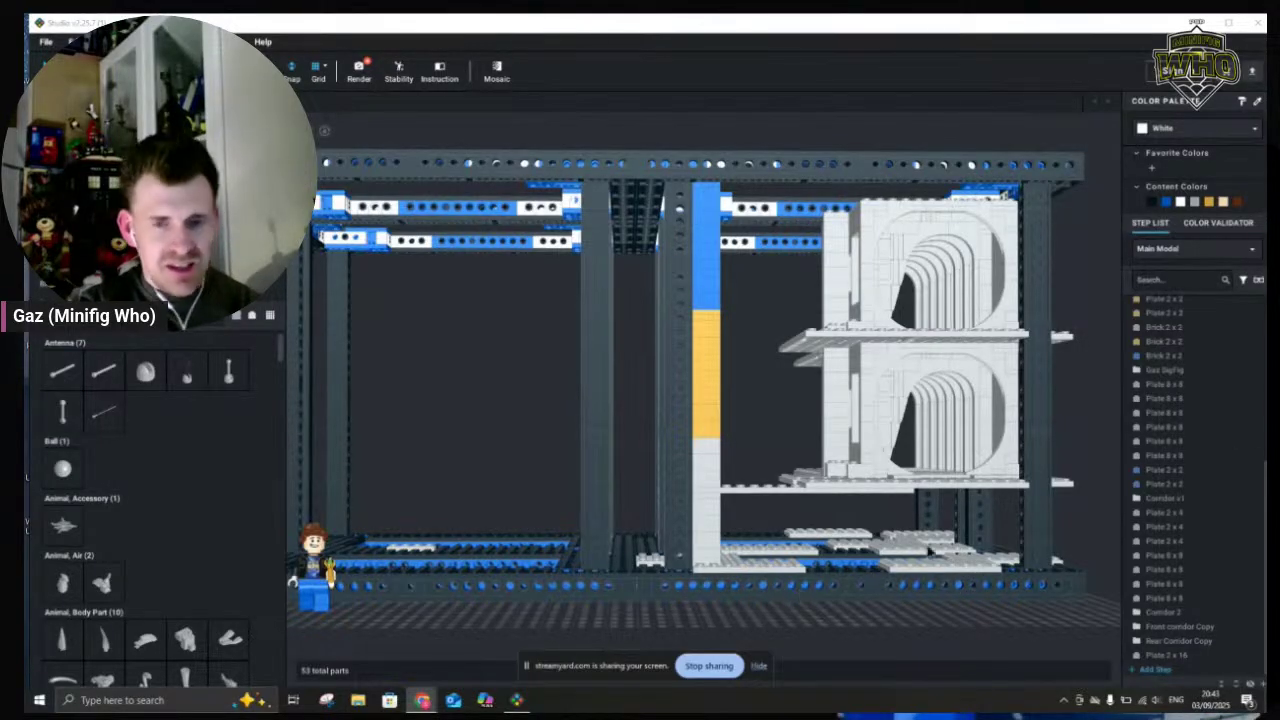
Examine the overall layout of the modular frame and its white corridor section from the front, above and ground level
scroll(968, 619, down, 2)
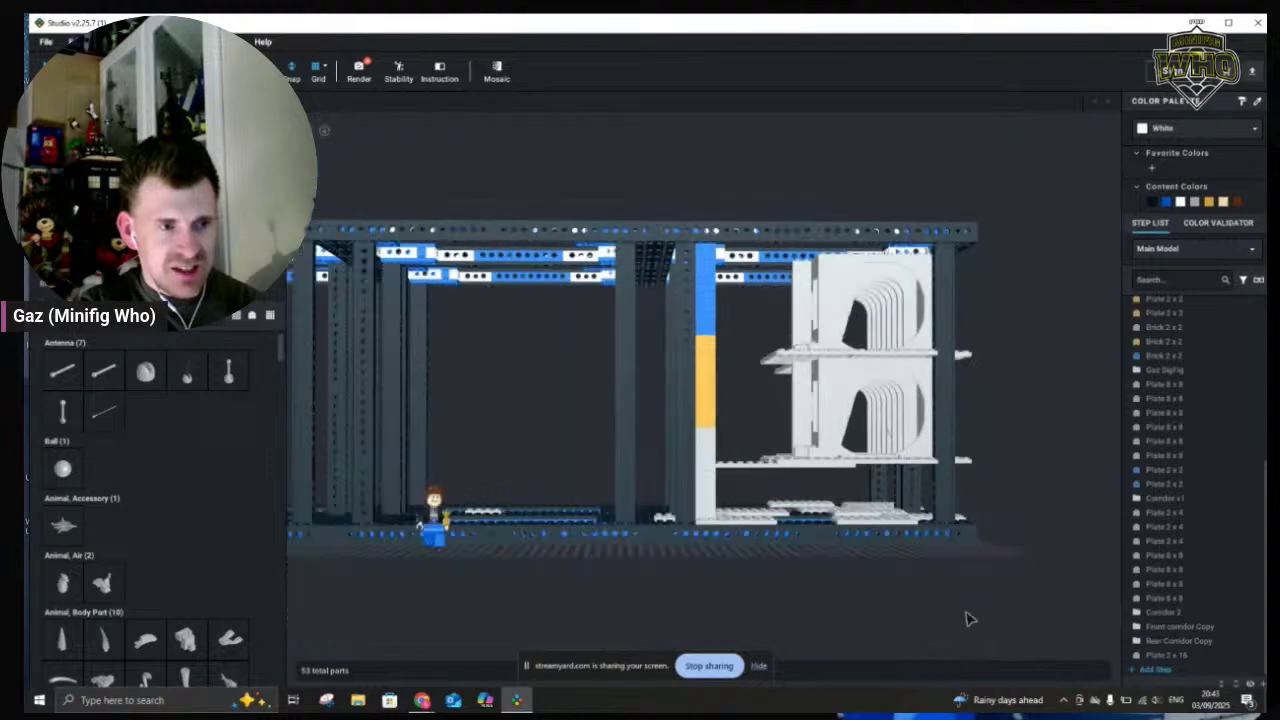
scroll(931, 497, down, 3)
right_drag(898, 508, 924, 521)
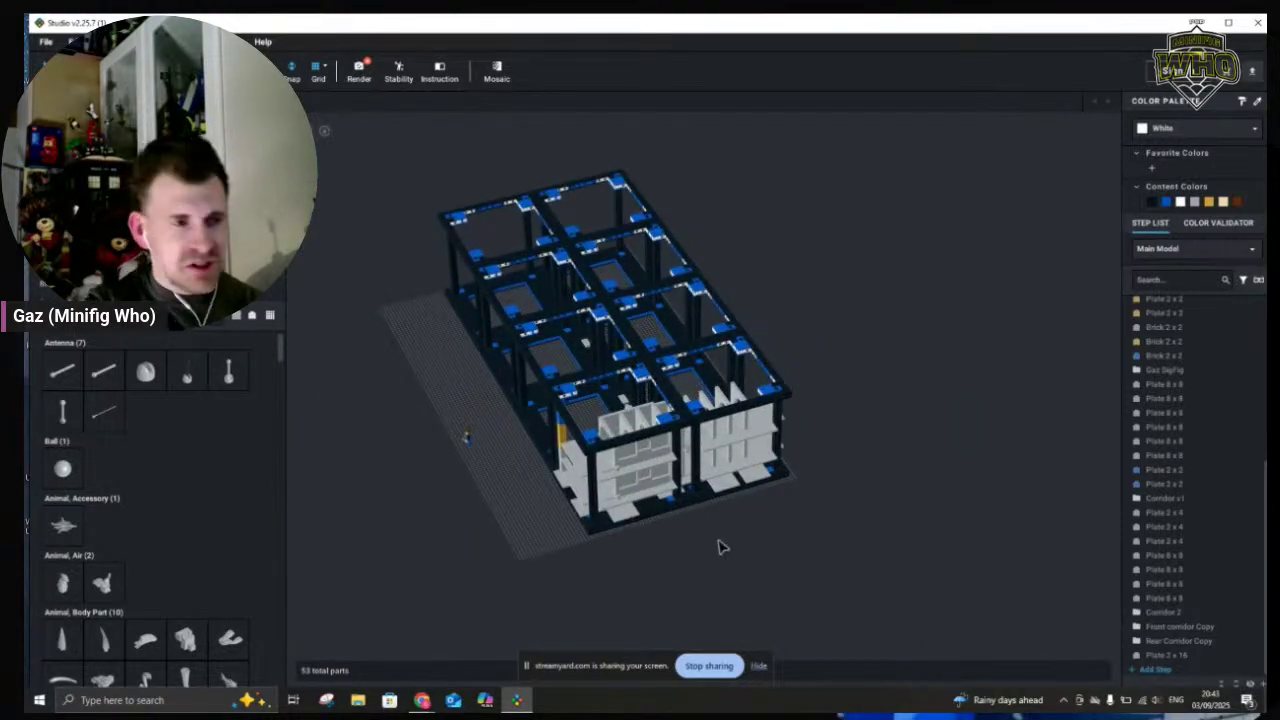
right_drag(783, 557, 812, 557)
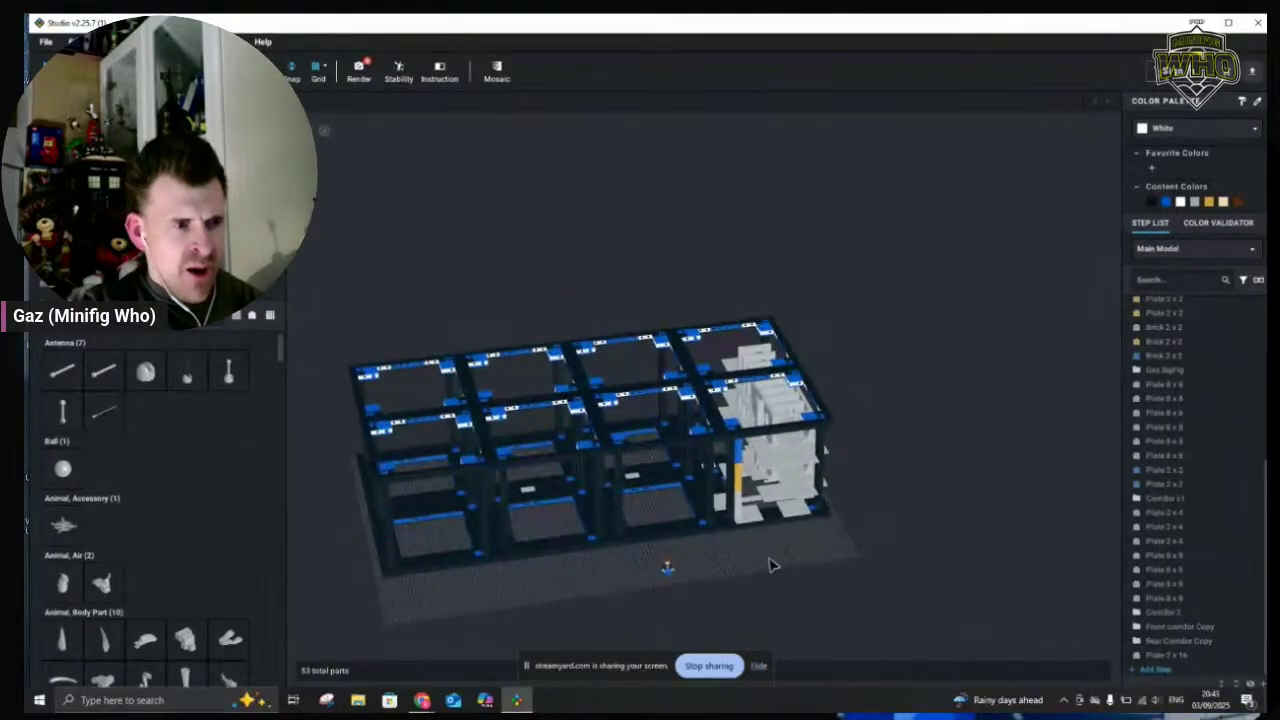
scroll(762, 572, up, 3)
scroll(762, 572, up, 2)
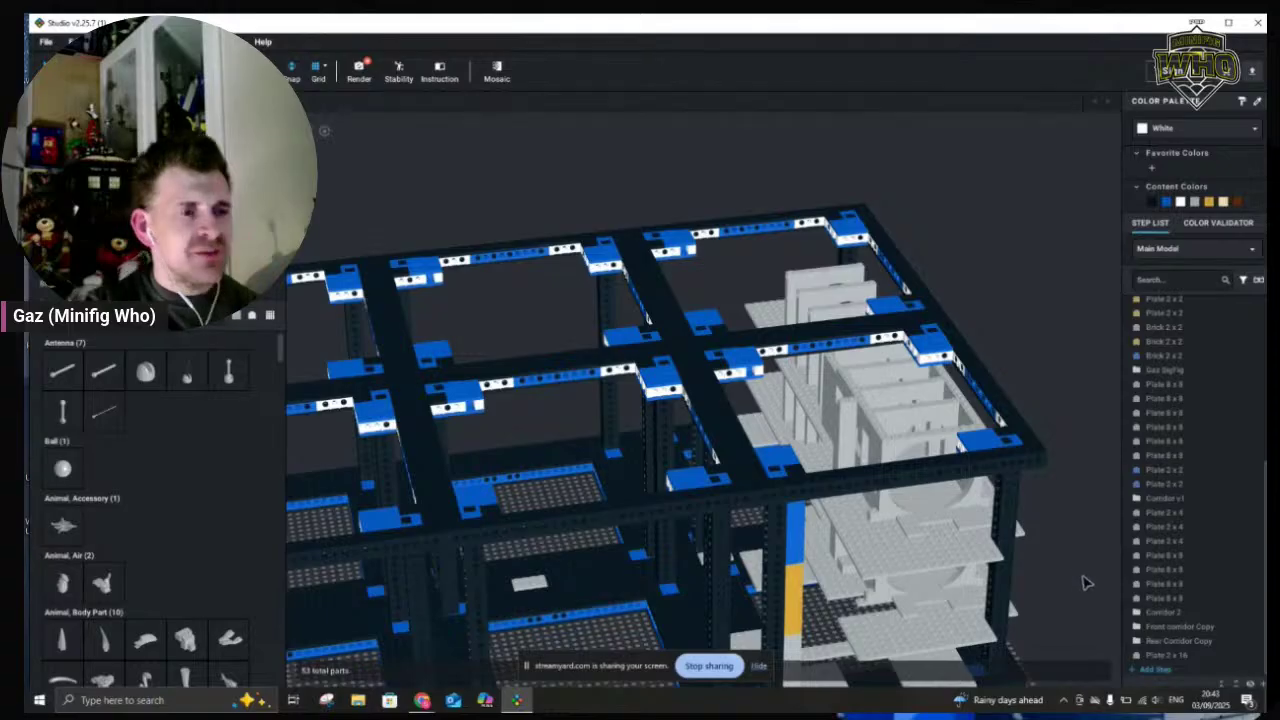
scroll(1068, 493, up, 4)
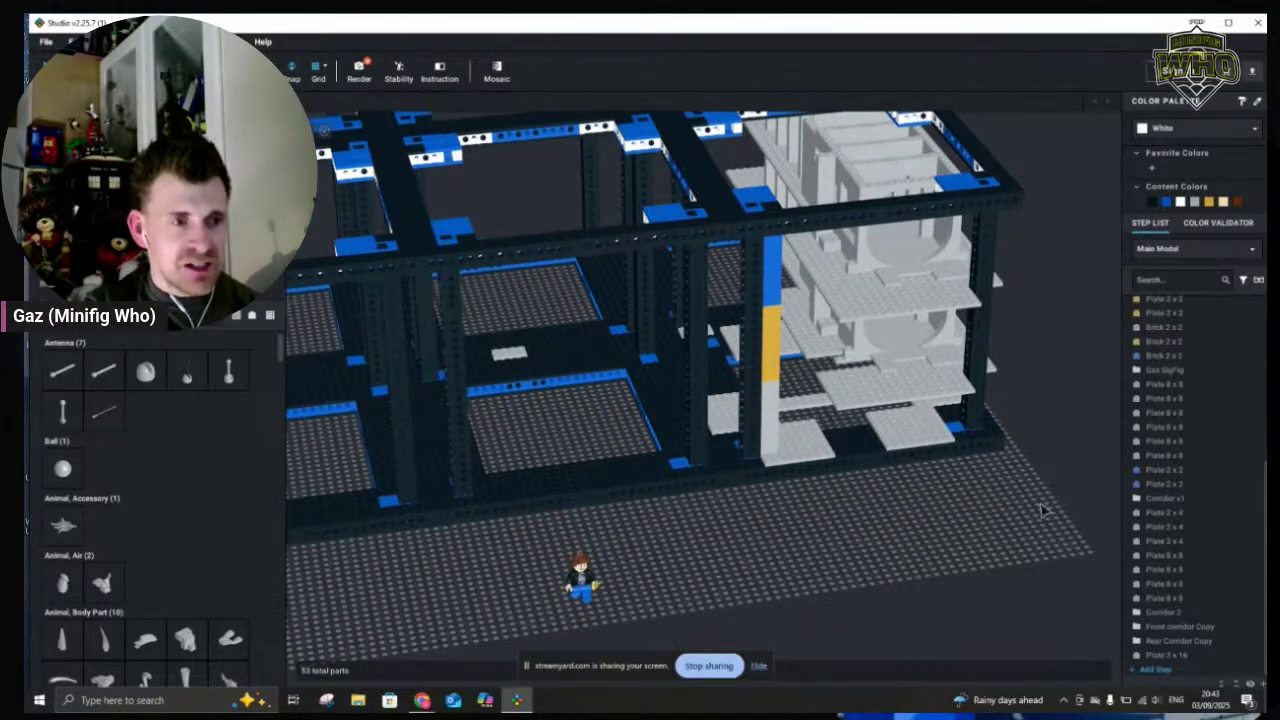
right_drag(1017, 507, 1027, 487)
middle_drag(988, 483, 985, 491)
scroll(950, 500, down, 5)
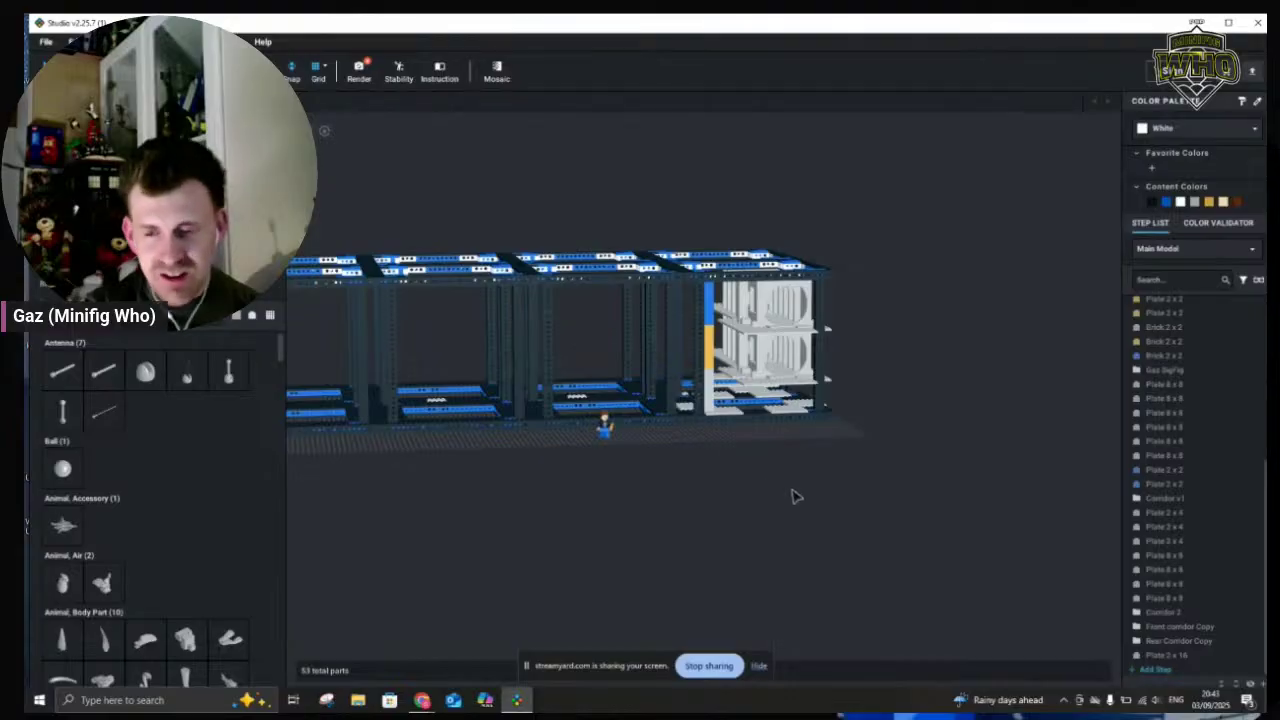
middle_drag(763, 491, 800, 505)
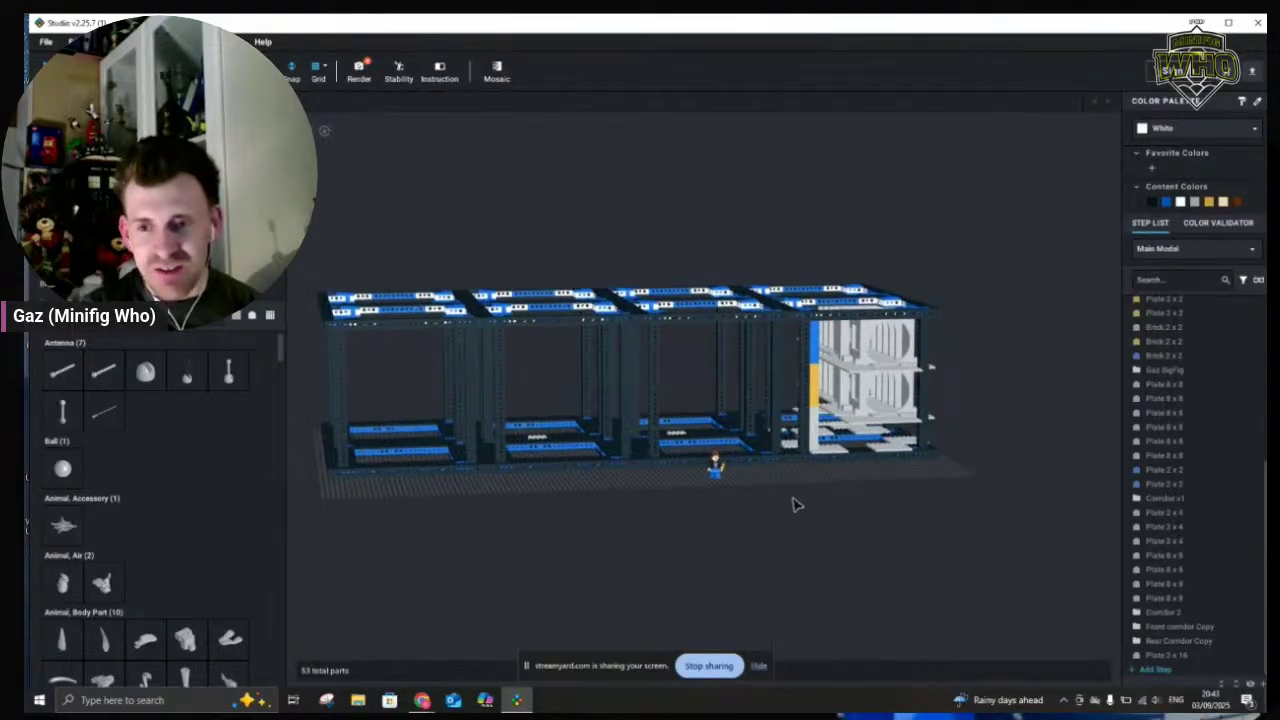
Inspect the end module up close, including its blue, yellow and white brick column, double-height corridor and floor plates
scroll(1000, 458, up, 5)
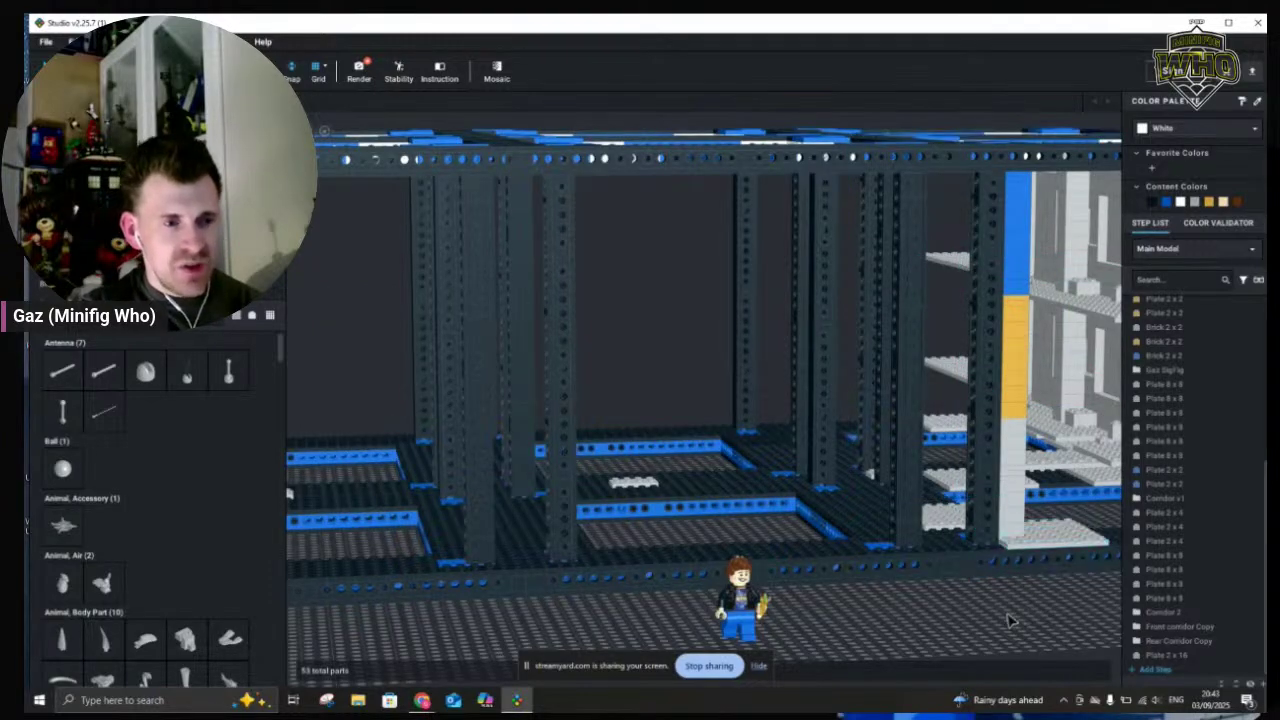
mouse_move(1010, 621)
right_down()
mouse_move(1003, 613)
mouse_move(1027, 618)
right_up()
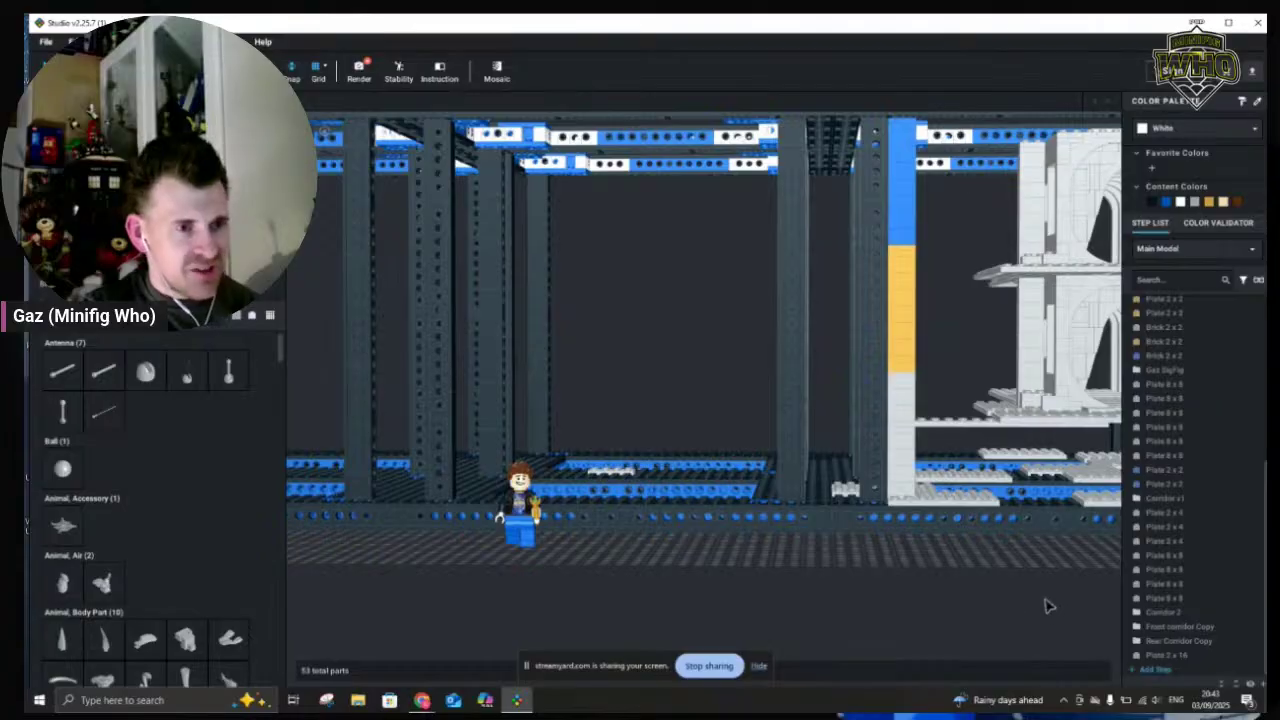
middle_drag(879, 611, 869, 610)
right_drag(868, 616, 920, 620)
middle_drag(921, 619, 917, 615)
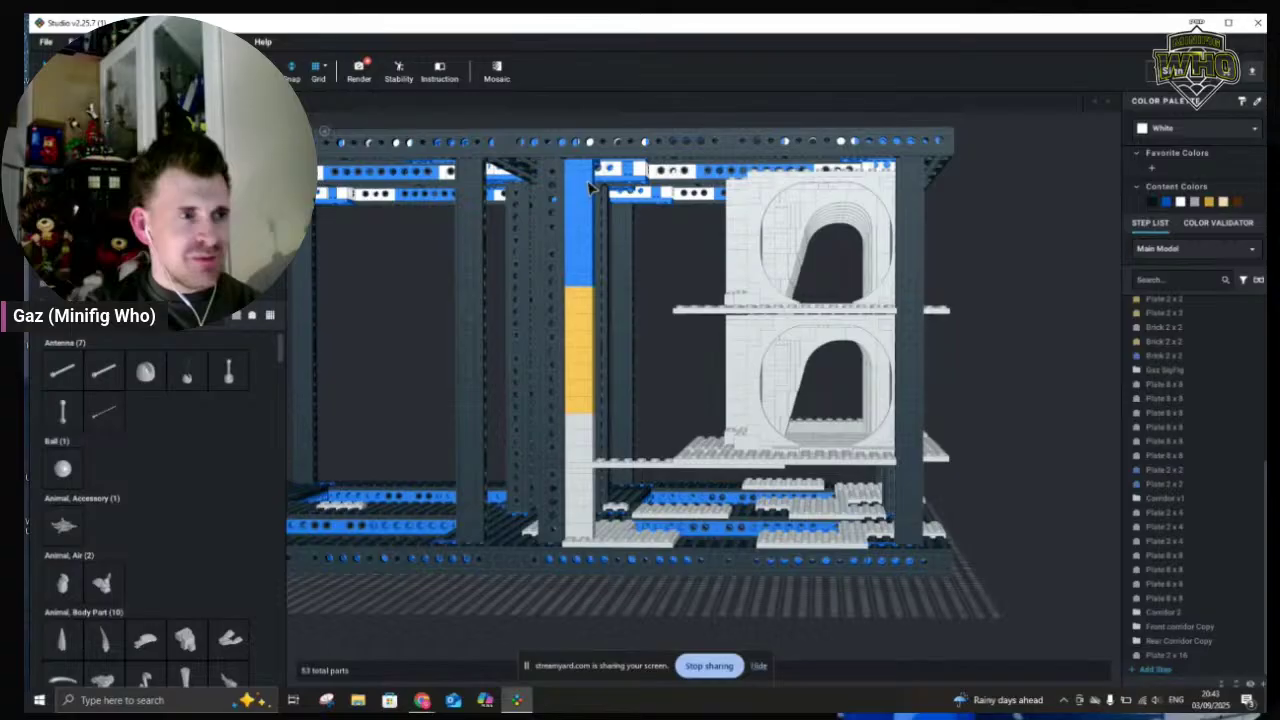
click(603, 437)
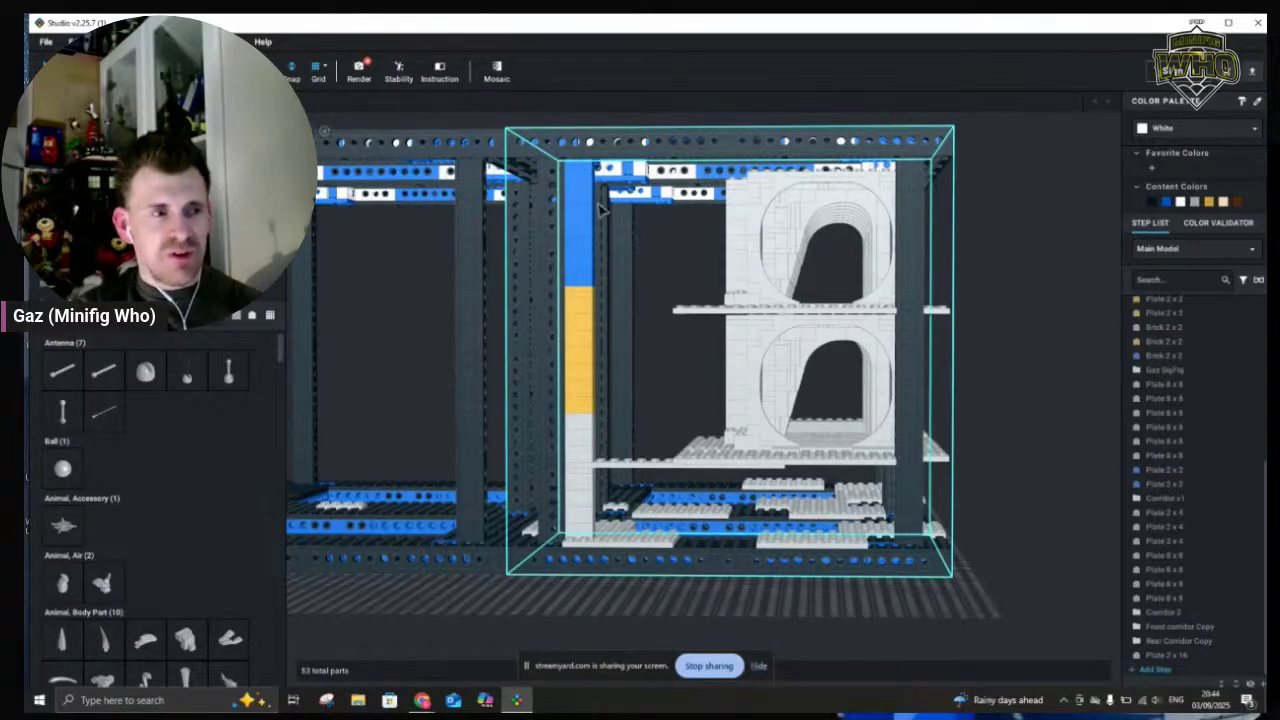
click(636, 490)
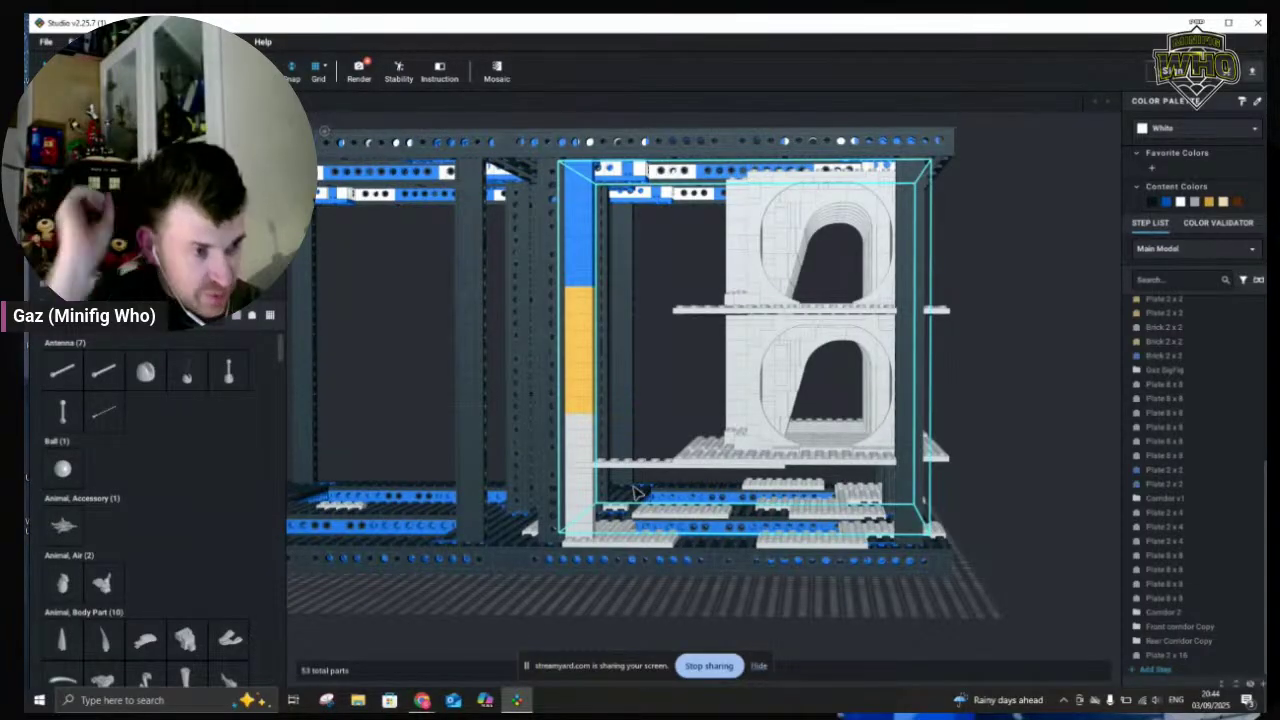
click(590, 488)
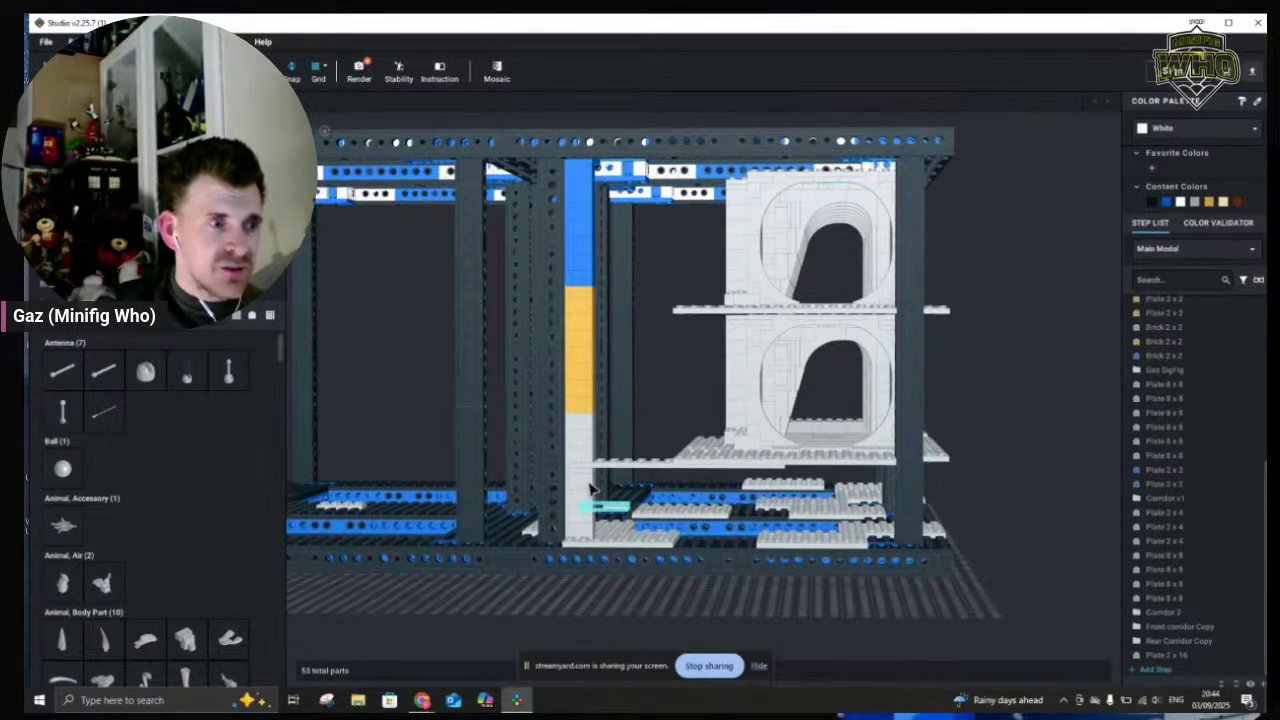
click(644, 575)
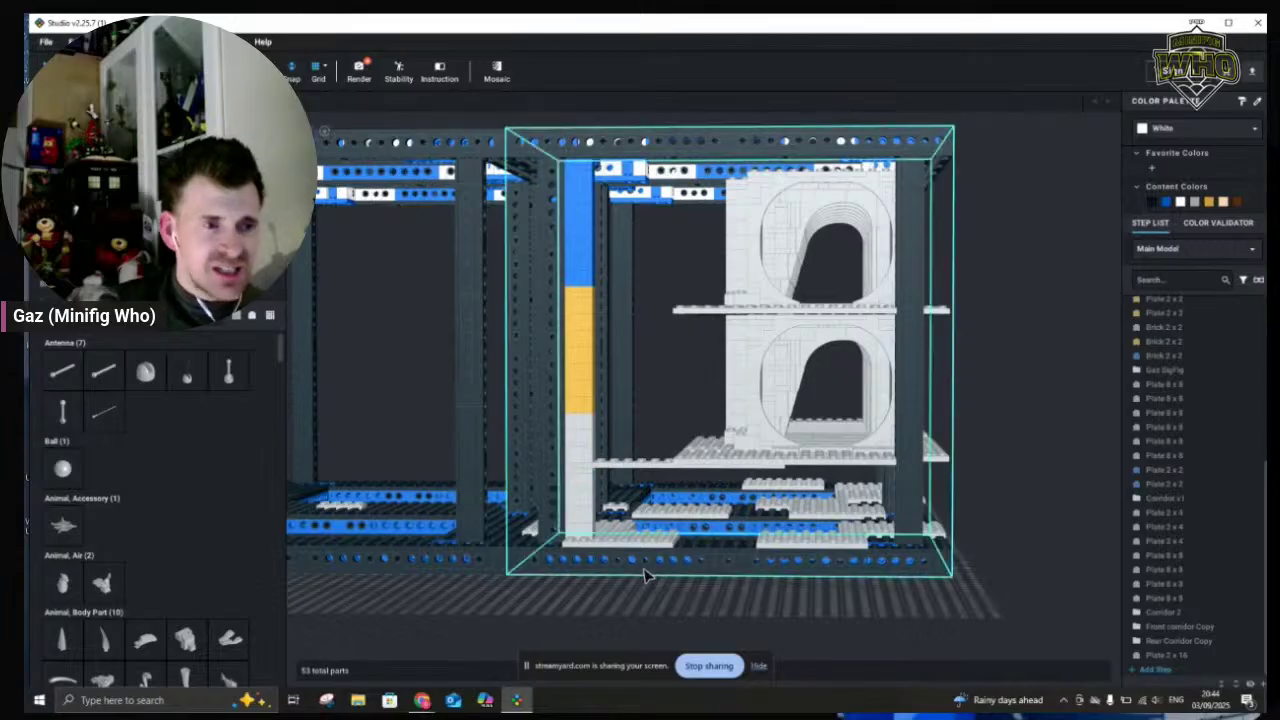
Examine the two-by-four module grid from above and the two corridor modules at its end
scroll(644, 575, down, 3)
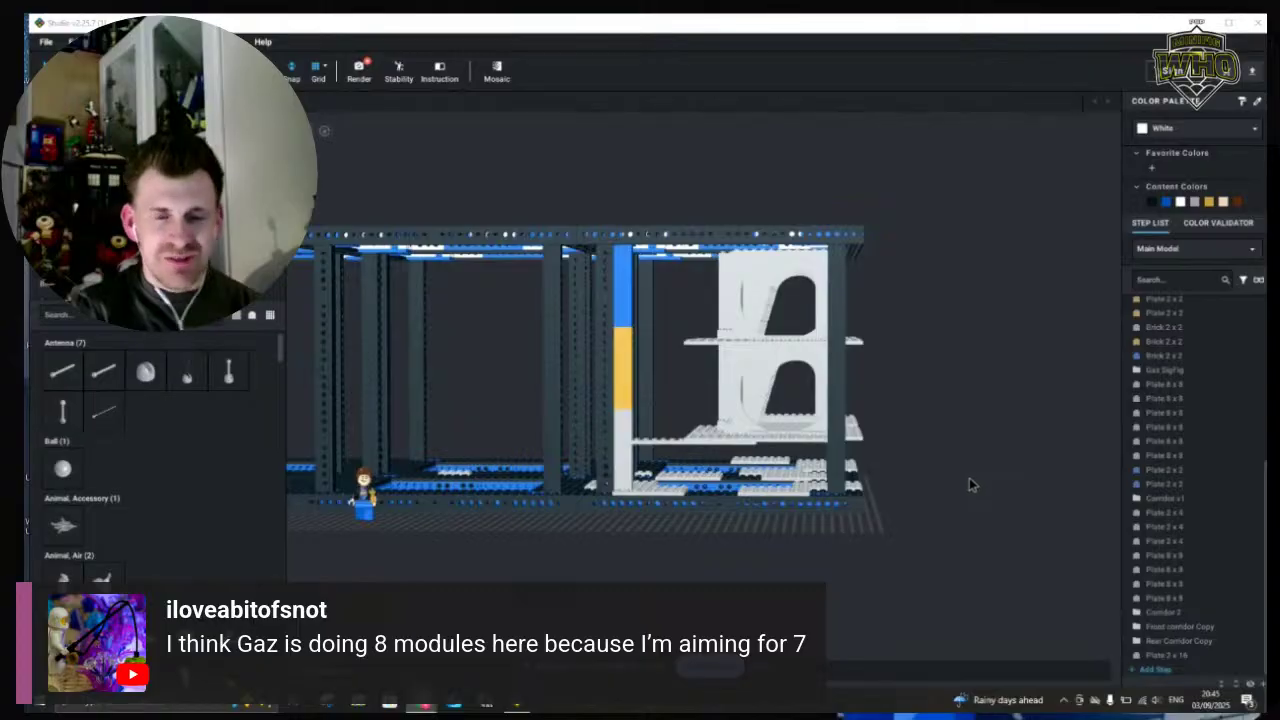
scroll(910, 530, down, 4)
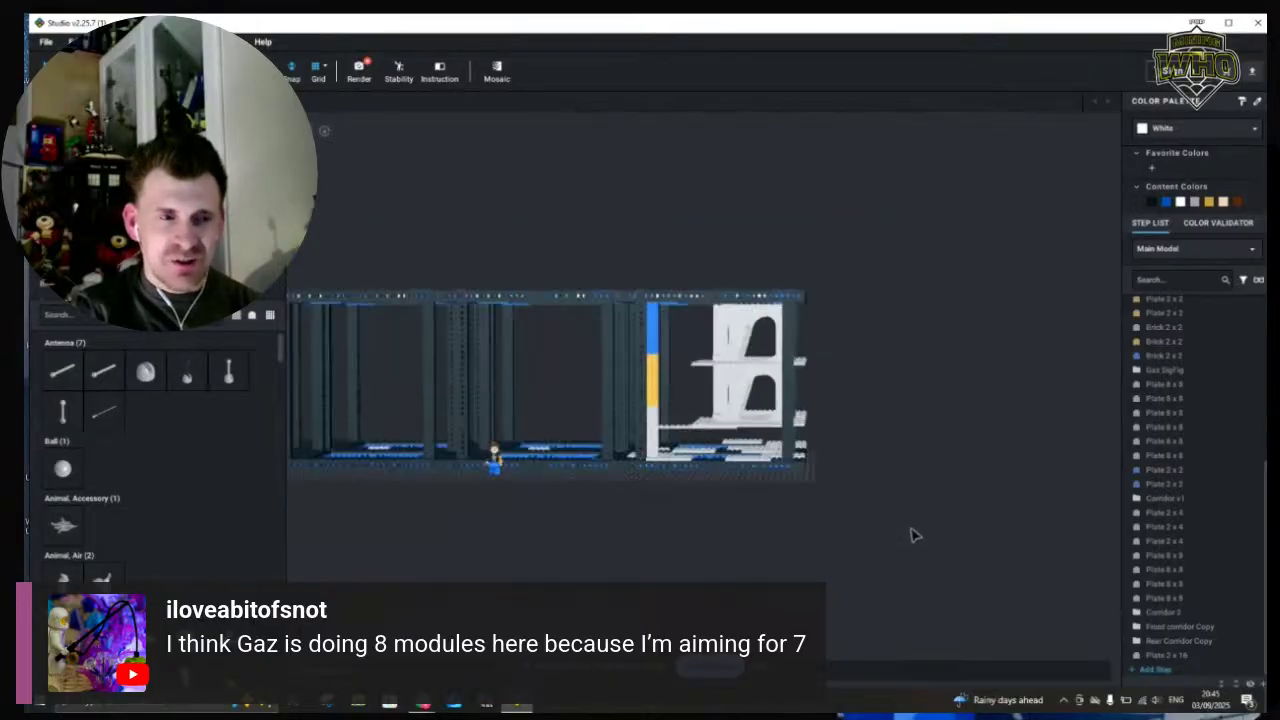
right_drag(849, 514, 884, 440)
click(730, 368)
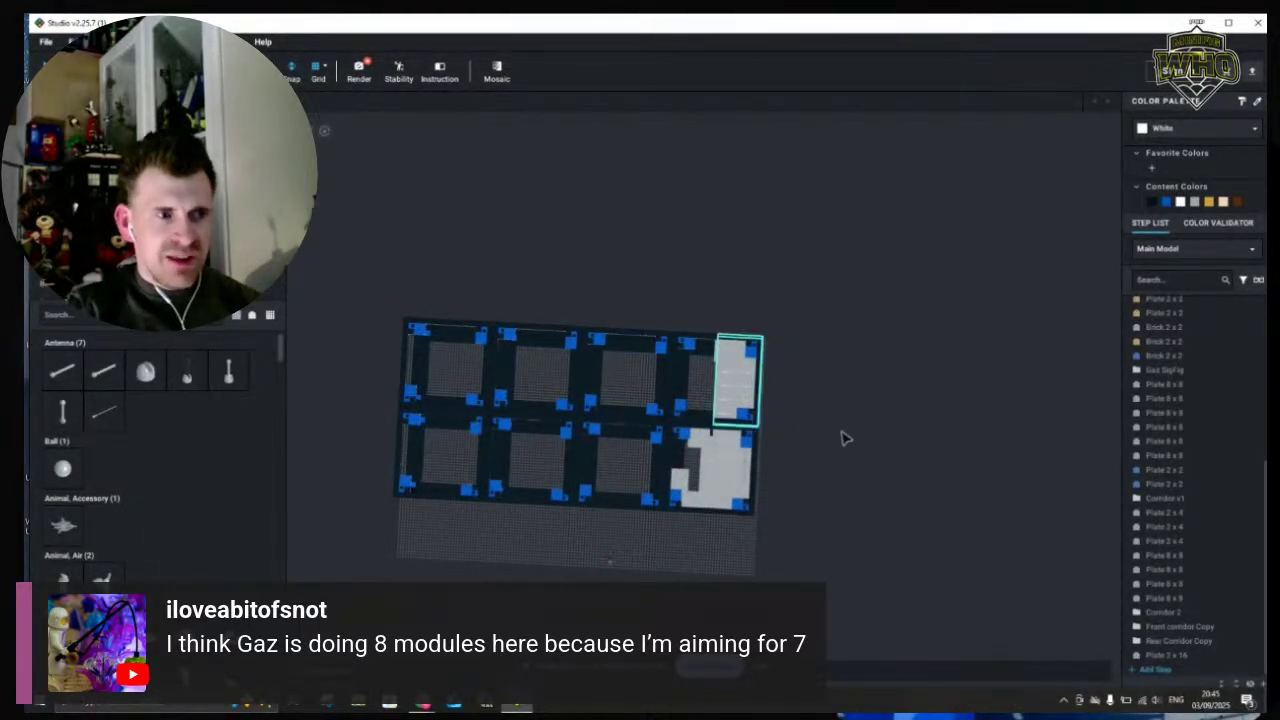
right_drag(805, 423, 815, 423)
scroll(810, 415, up, 3)
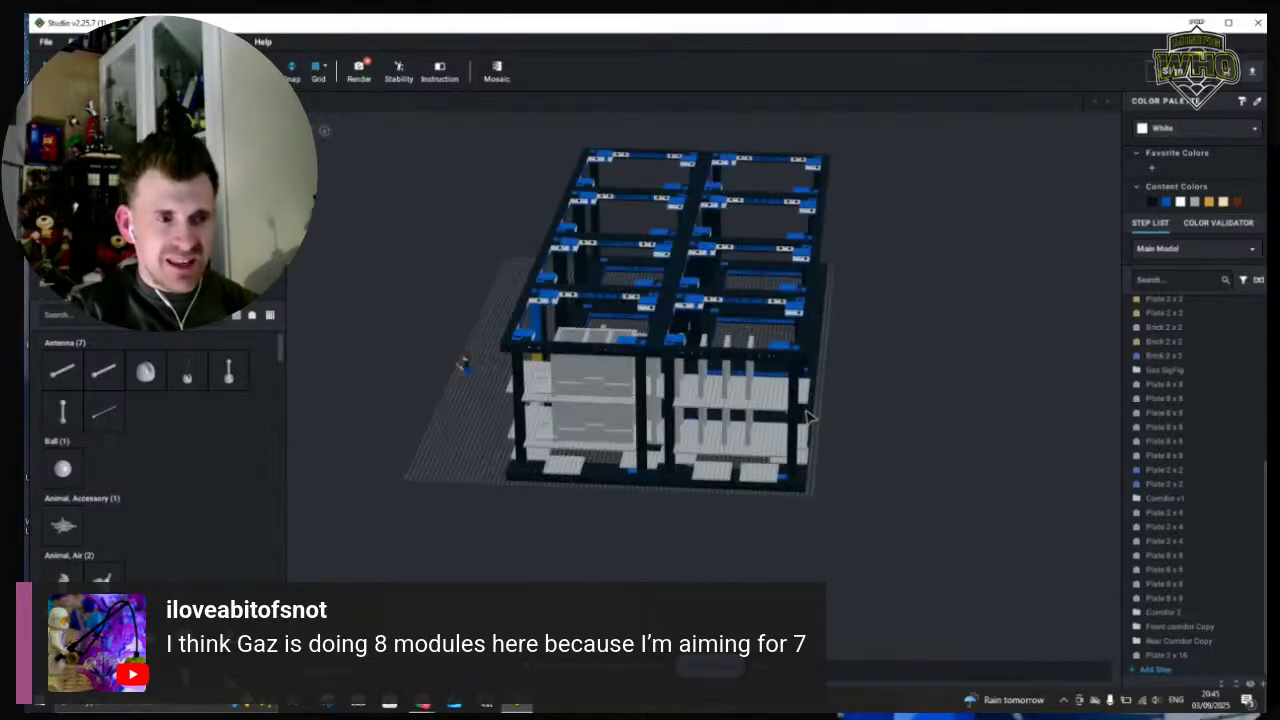
scroll(743, 388, up, 3)
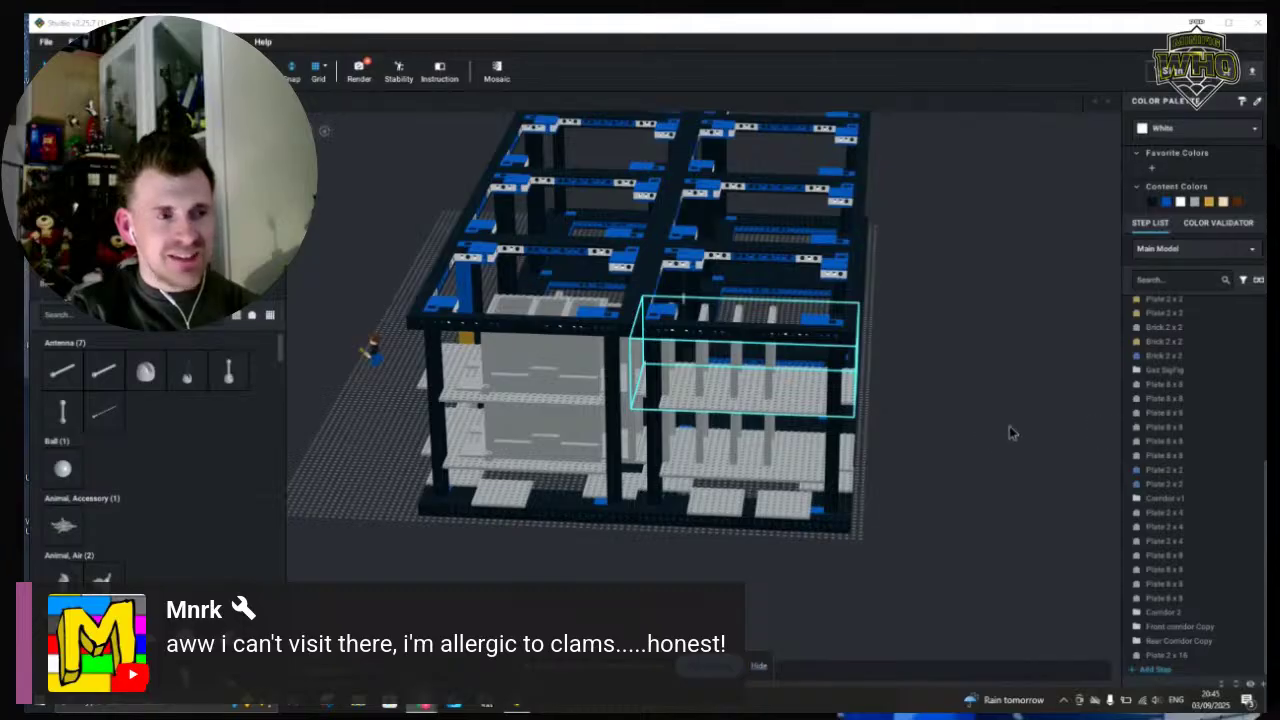
click(988, 449)
click(999, 466)
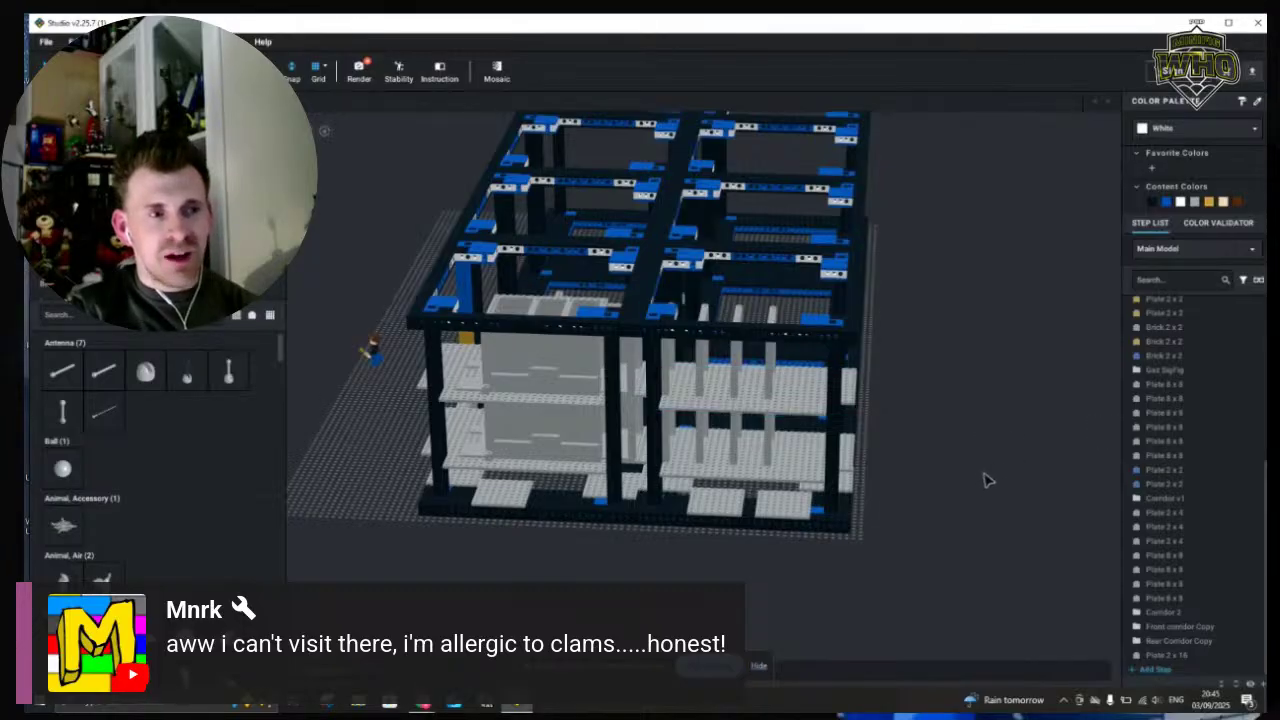
scroll(984, 477, down, 3)
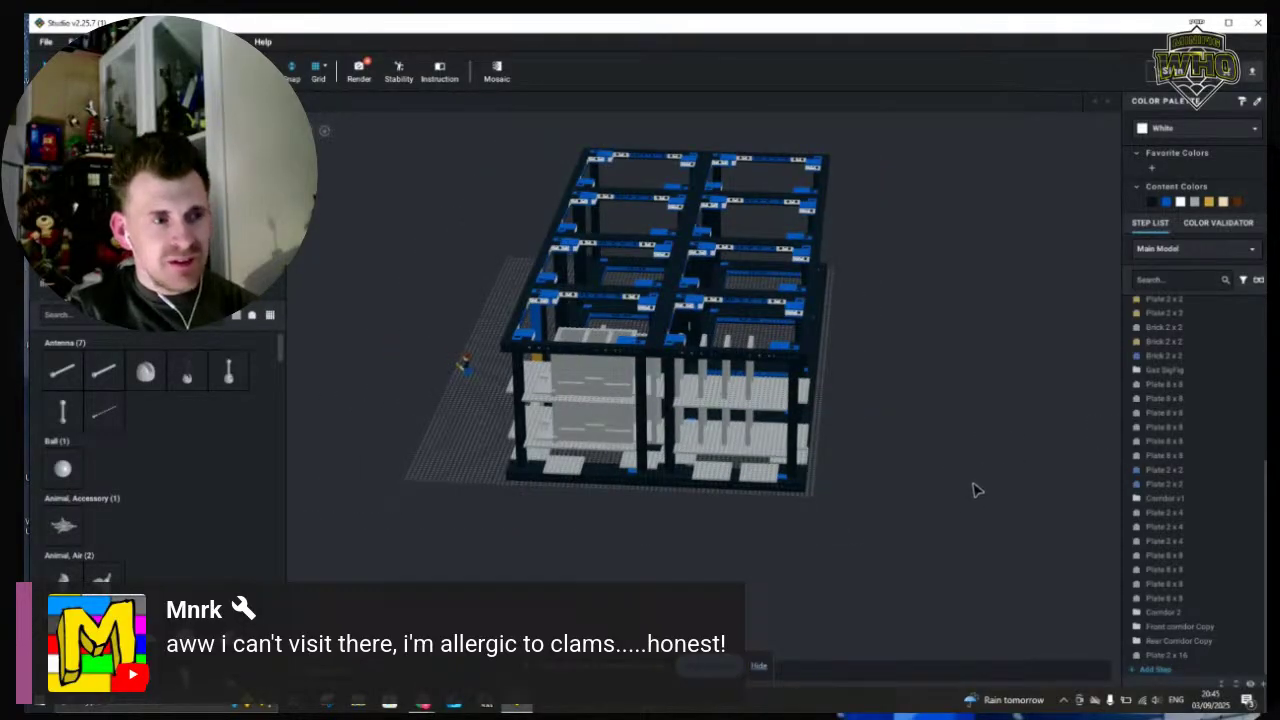
right_drag(978, 490, 840, 403)
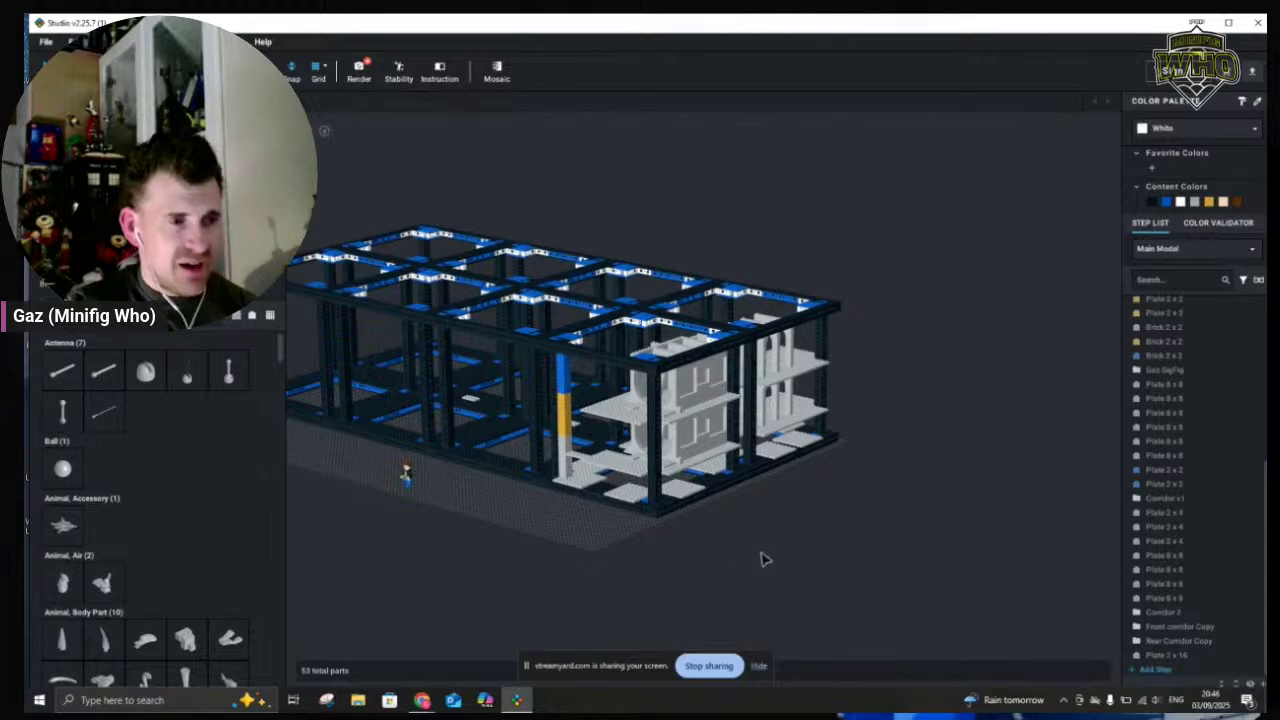
Inspect the empty frame modules along the full length of the build, including their uprights and open floor bays
right_drag(776, 562, 797, 552)
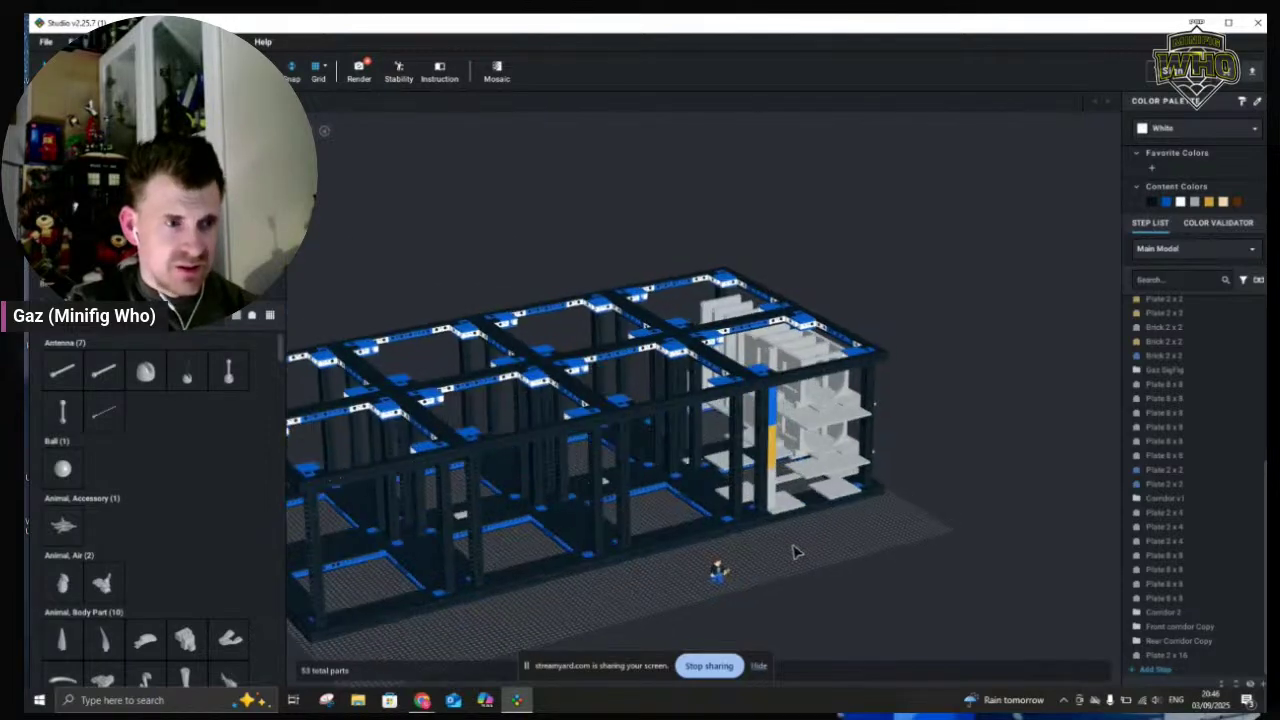
right_drag(988, 487, 785, 395)
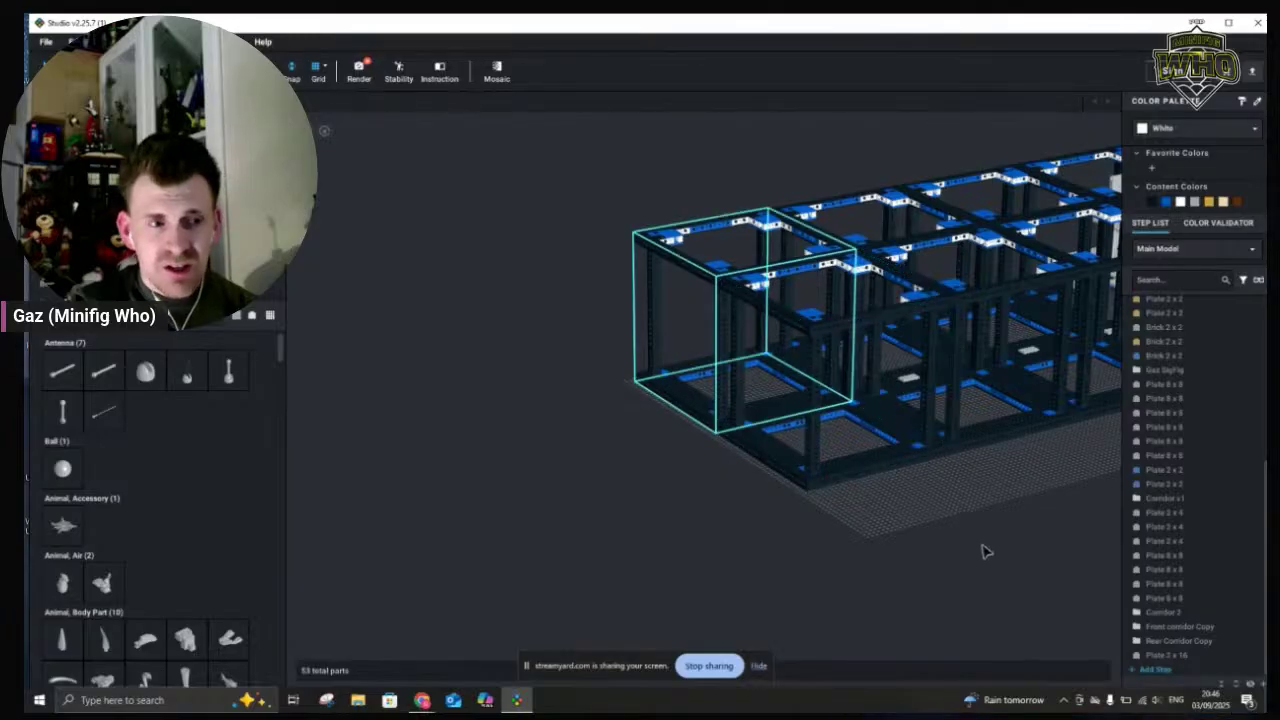
middle_drag(865, 578, 836, 570)
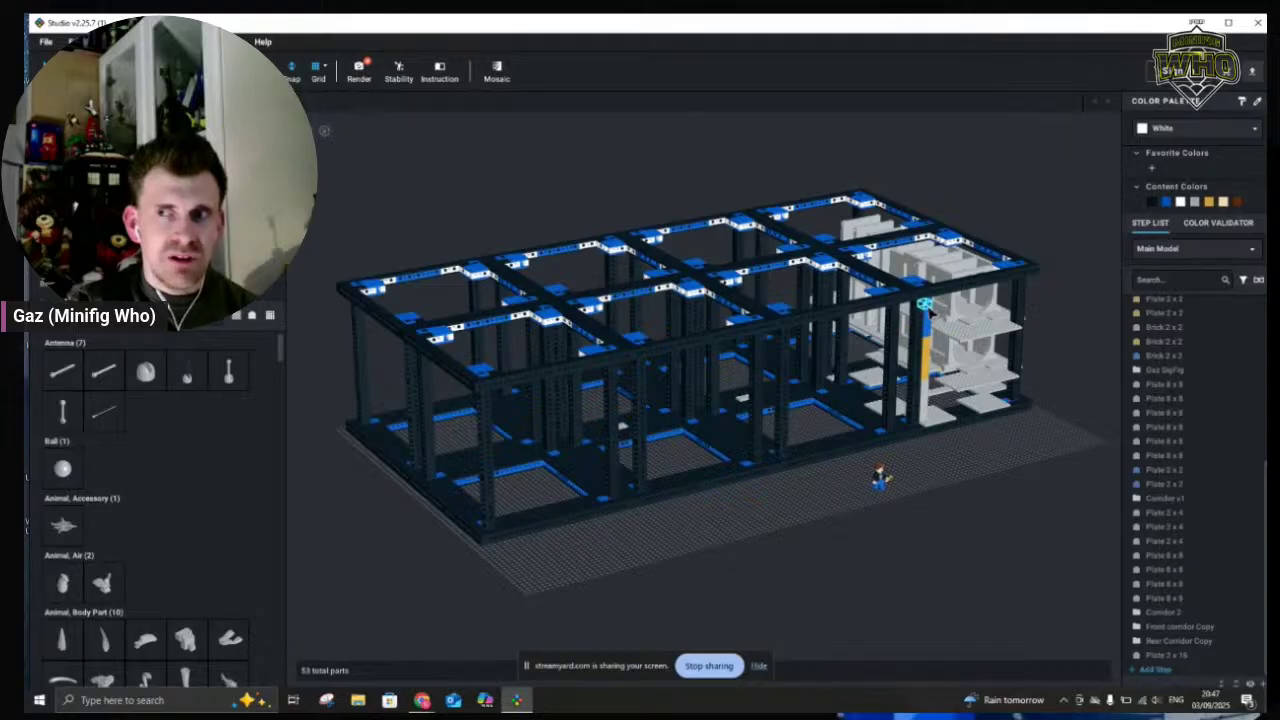
click(922, 325)
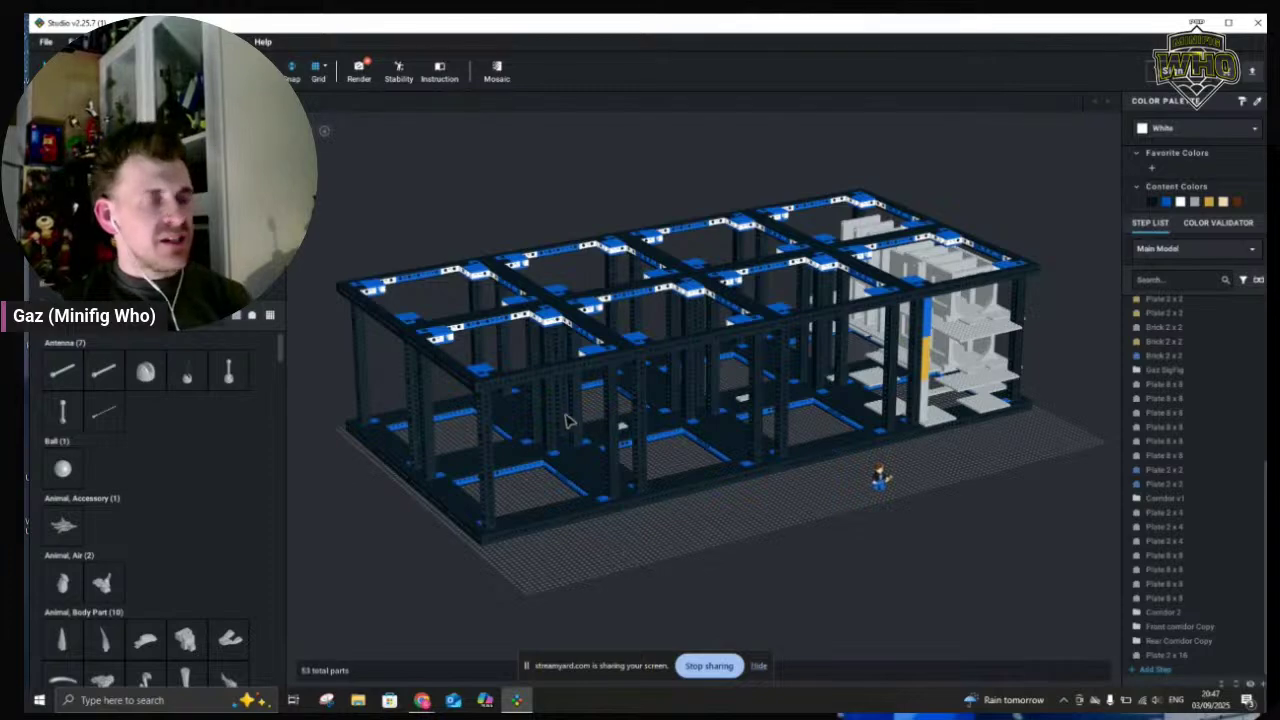
click(518, 392)
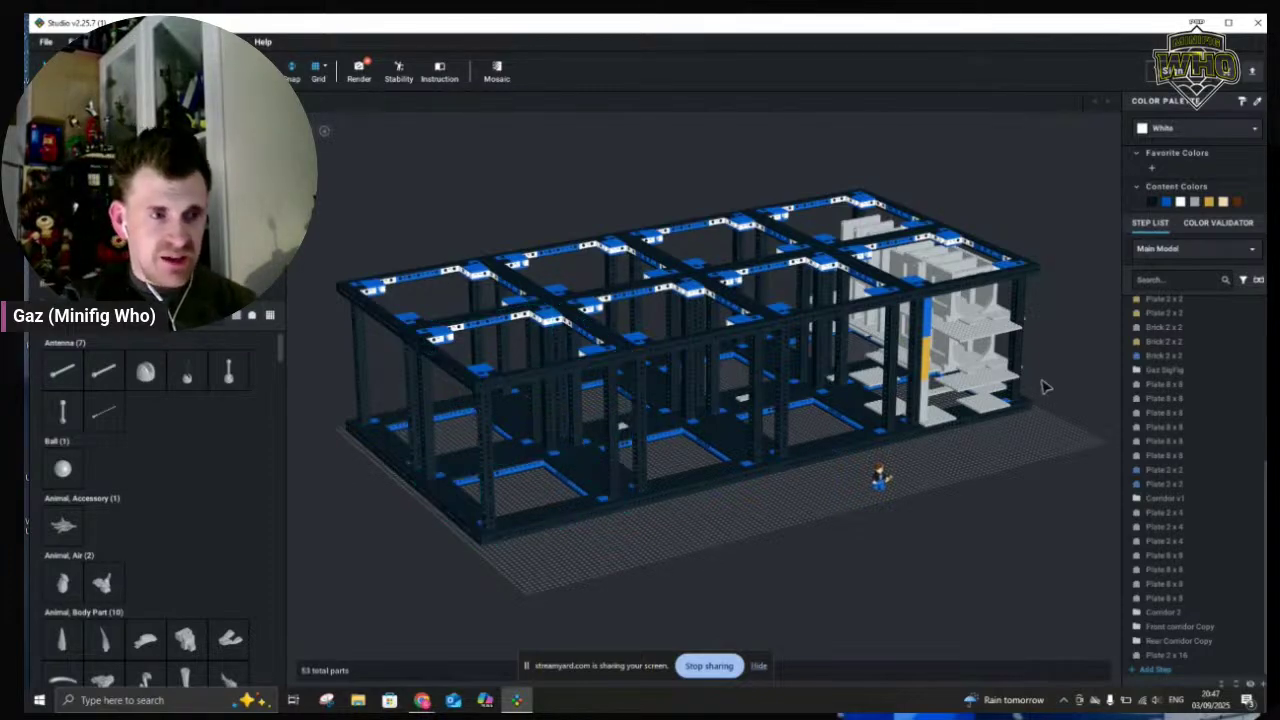
right_drag(1060, 489, 907, 387)
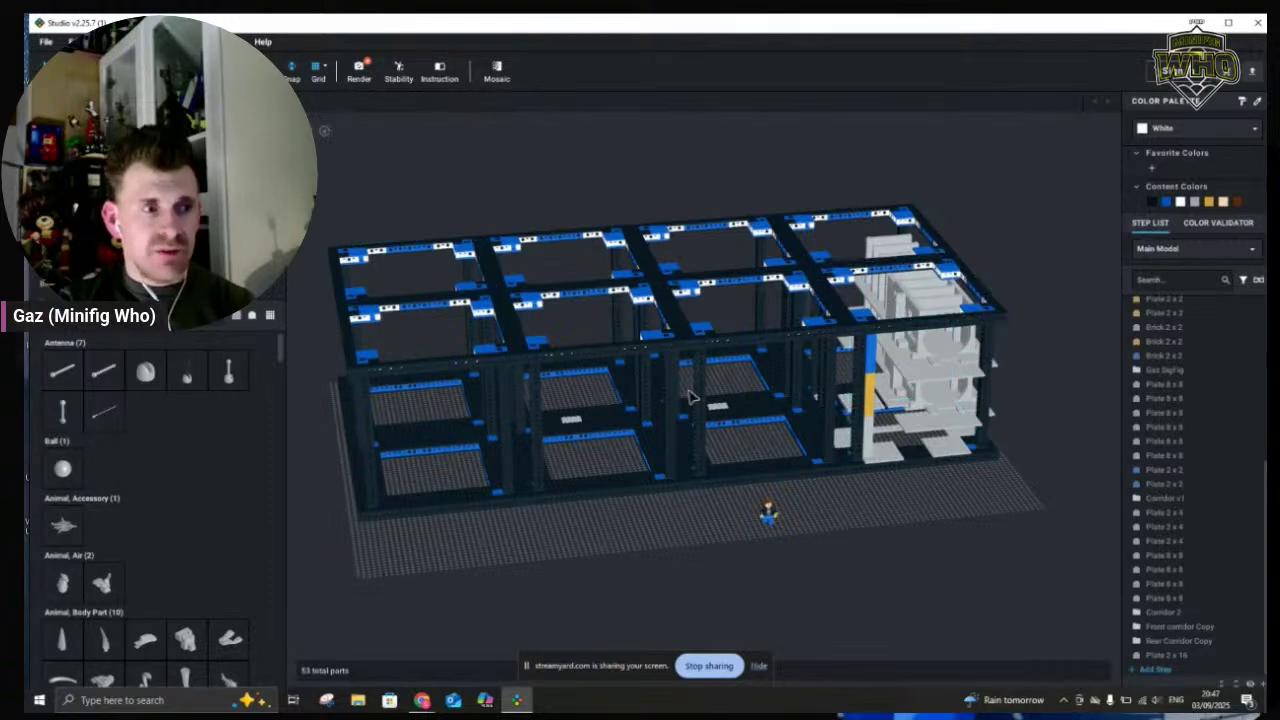
scroll(700, 376, up, 3)
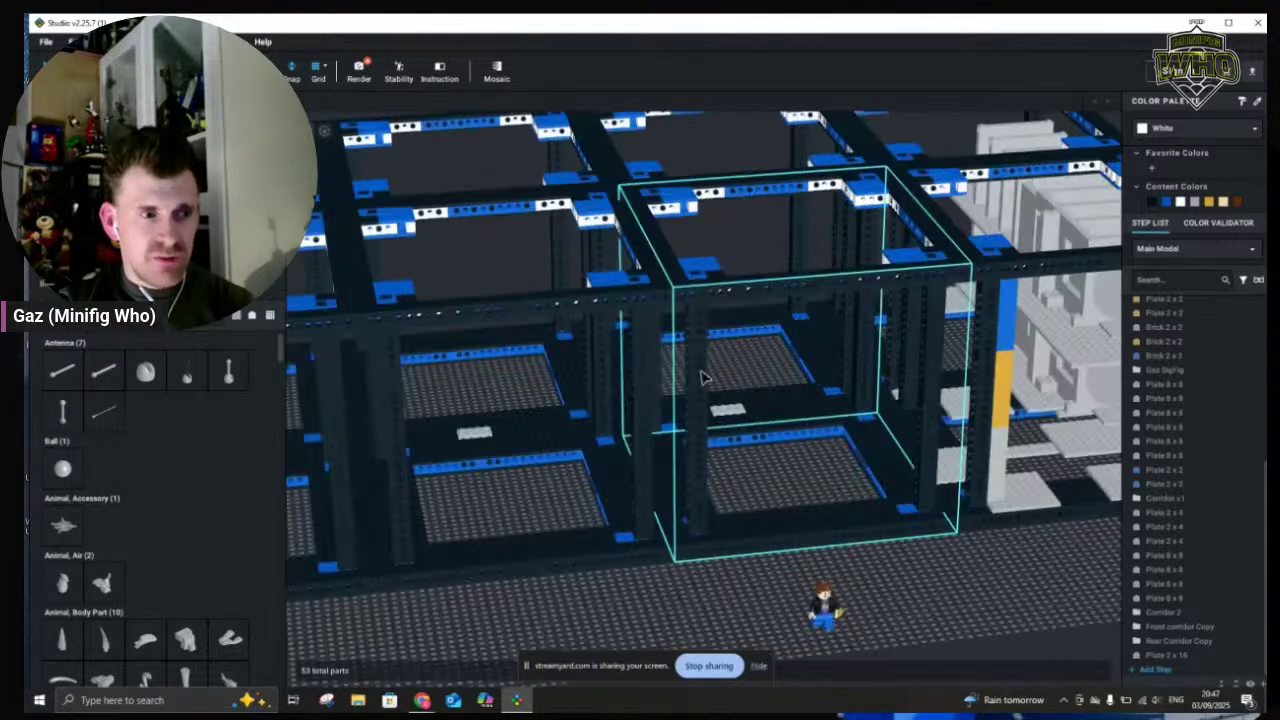
scroll(750, 487, up, 2)
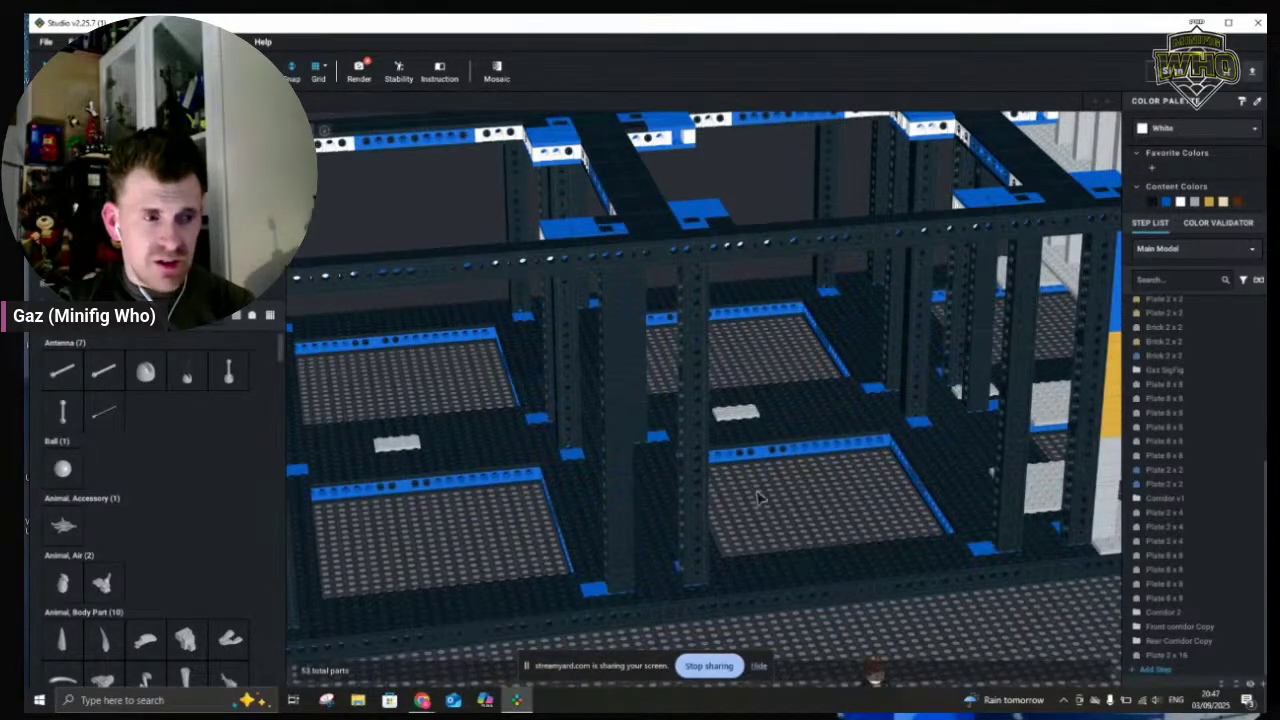
scroll(684, 355, down, 2)
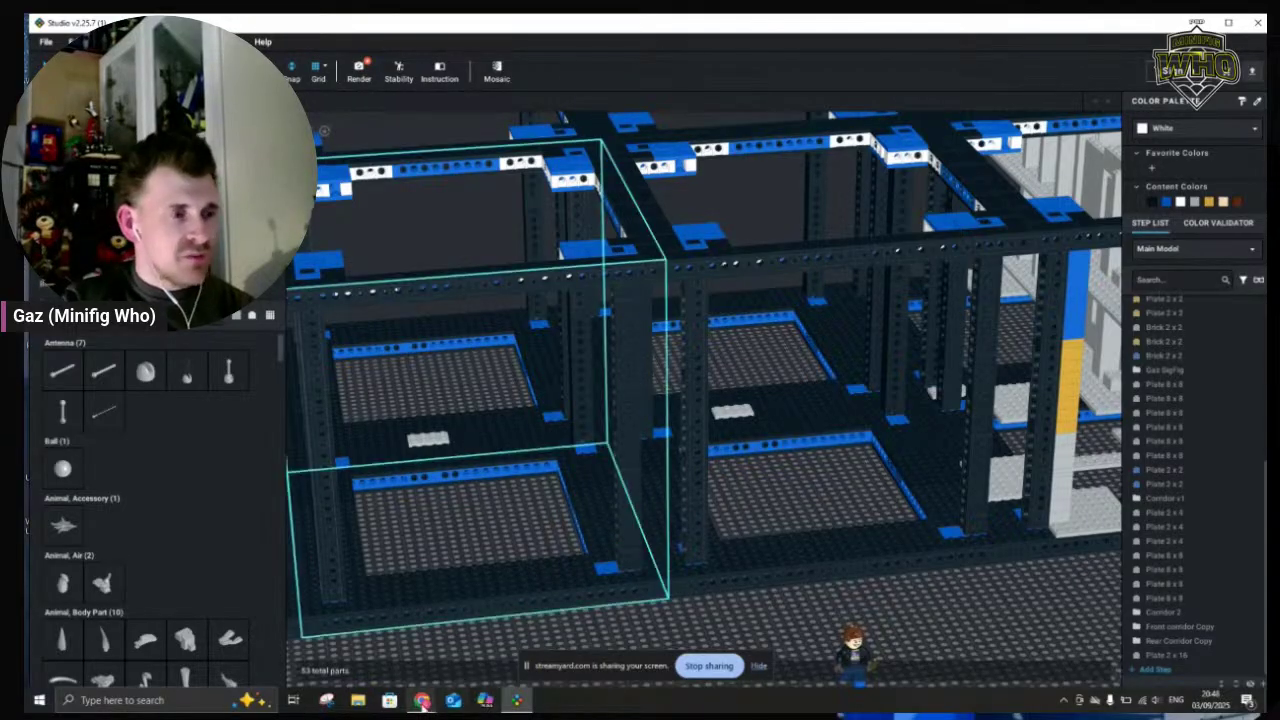
Switch to Chrome to look at the Dalek Factory reference video, and return to the model in Studio
mouse_move(422, 704)
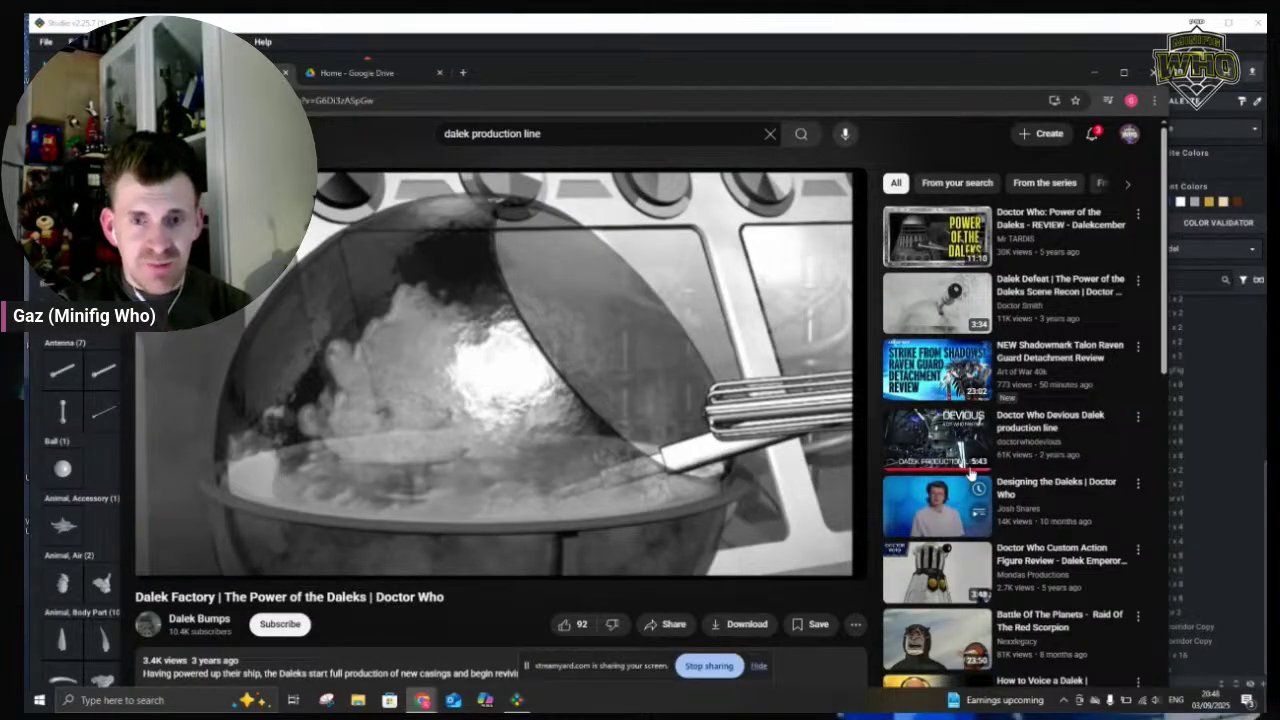
mouse_move(888, 454)
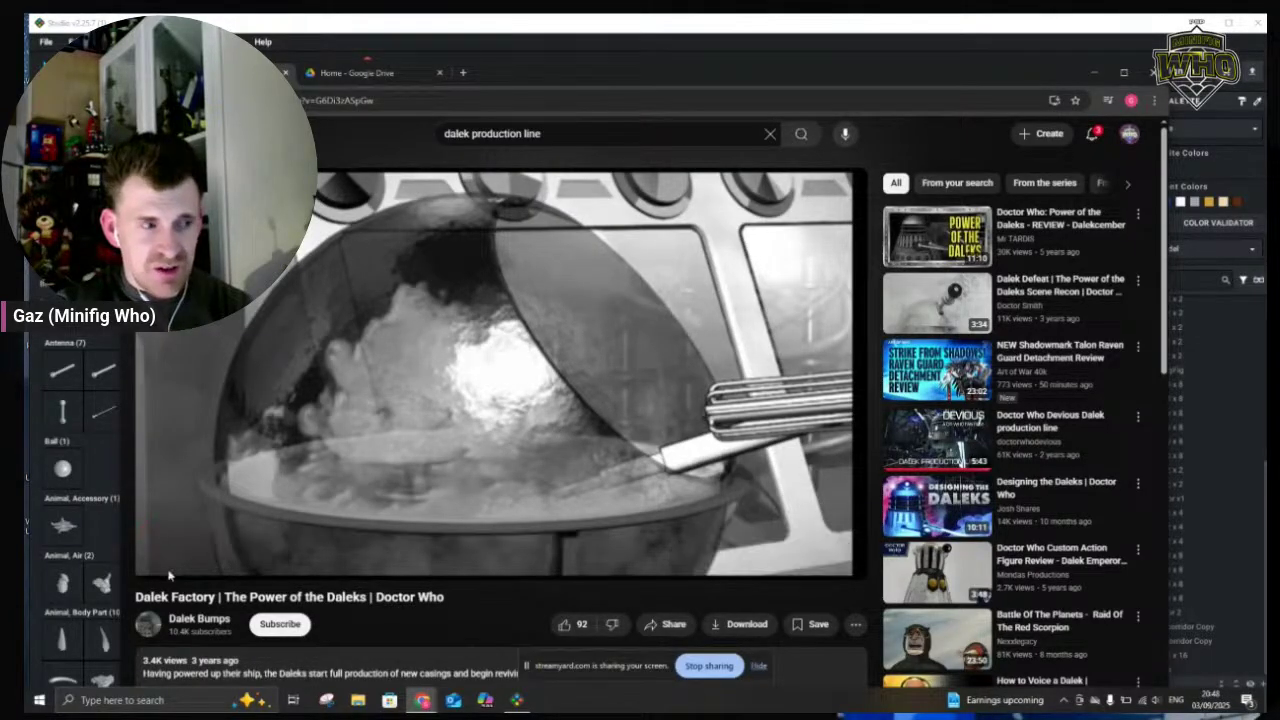
click(380, 560)
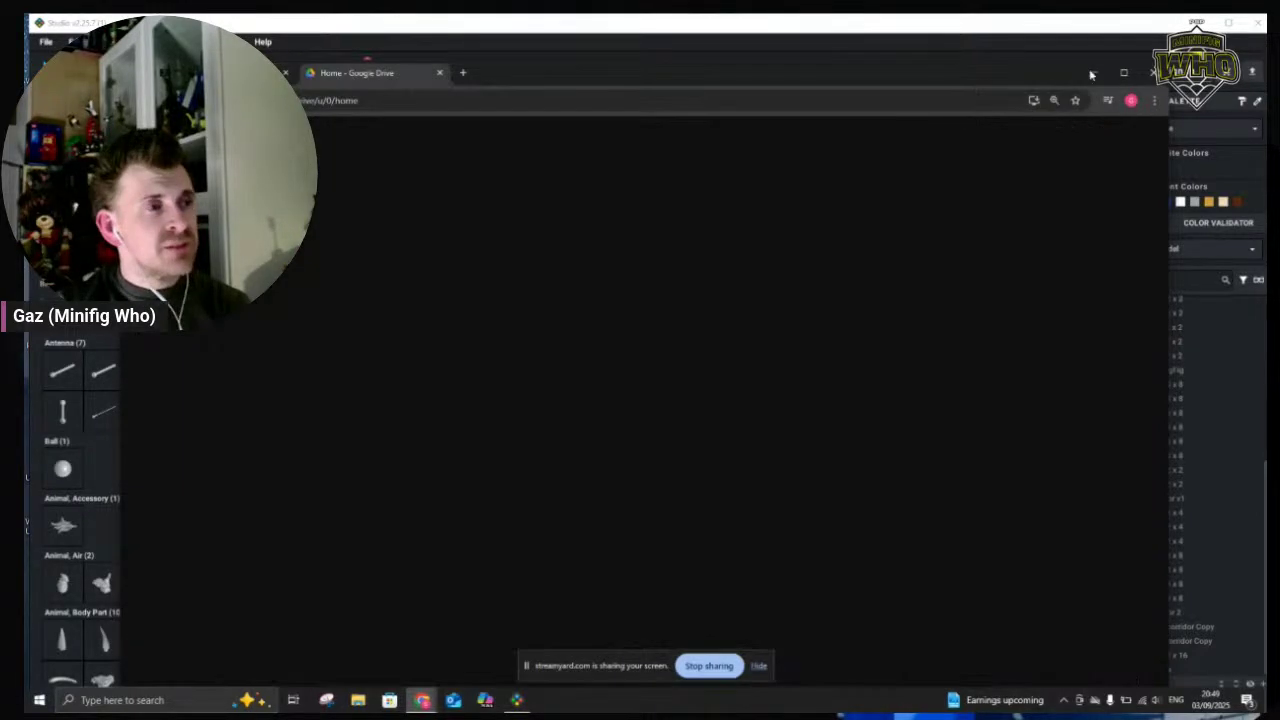
click(1093, 73)
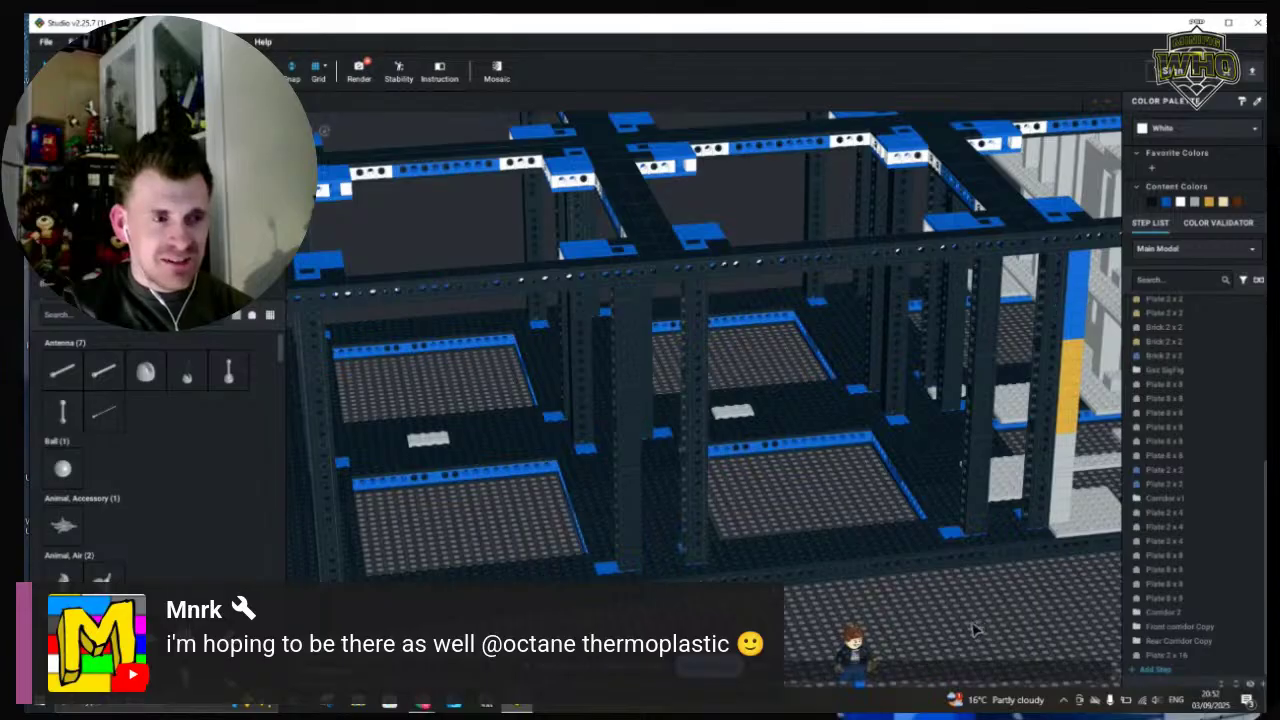
Inspect the display frame from above and along its front, including the corridor modules at the end
right_drag(968, 632, 908, 592)
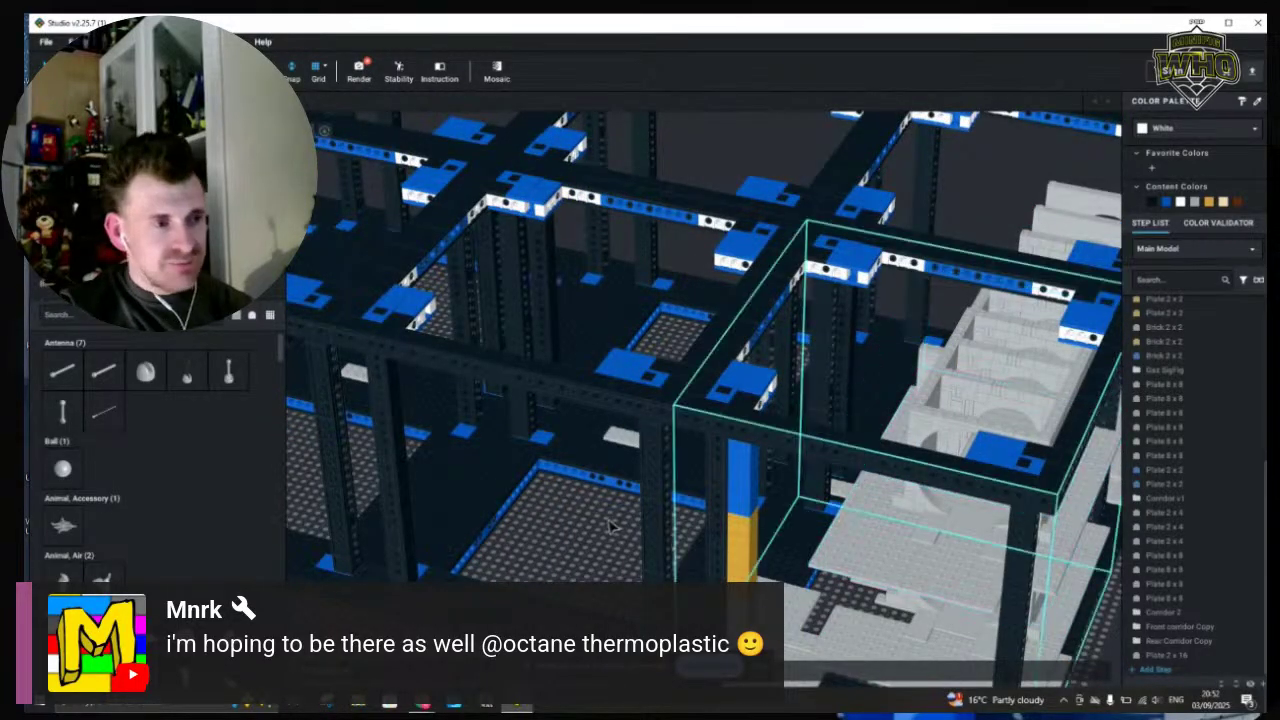
right_drag(608, 534, 612, 540)
scroll(612, 538, down, 3)
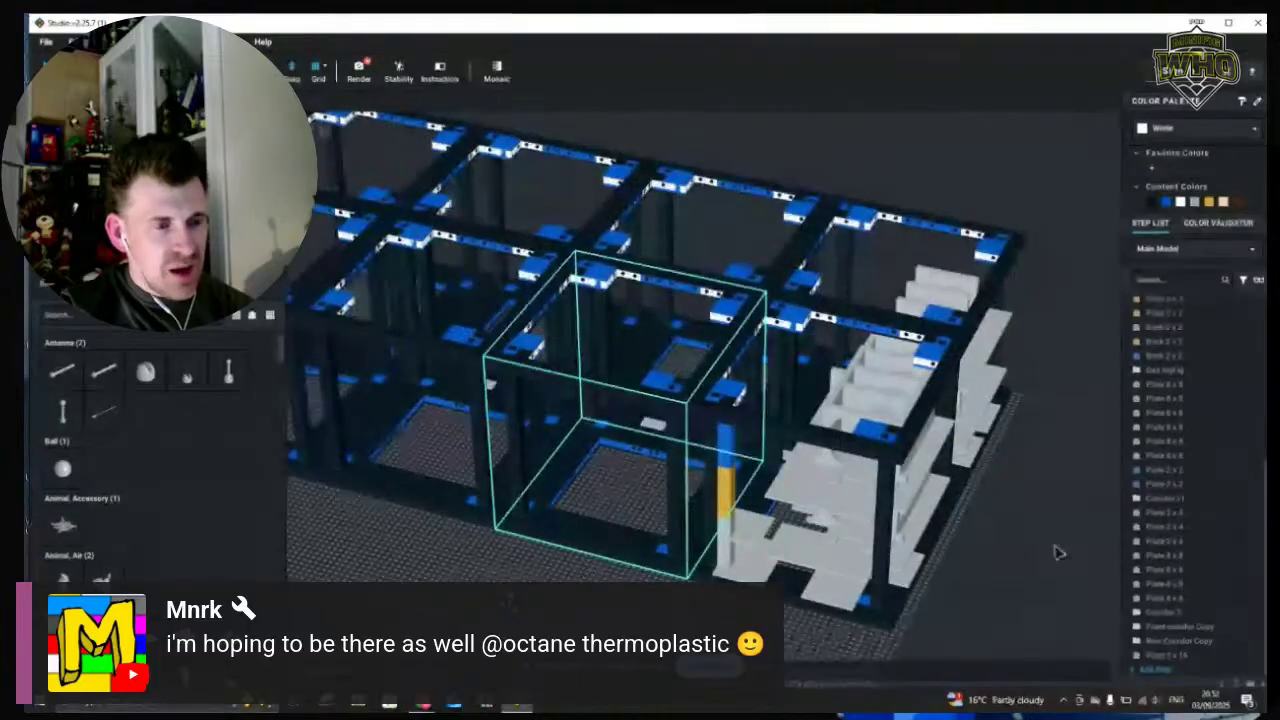
right_drag(1084, 526, 1085, 527)
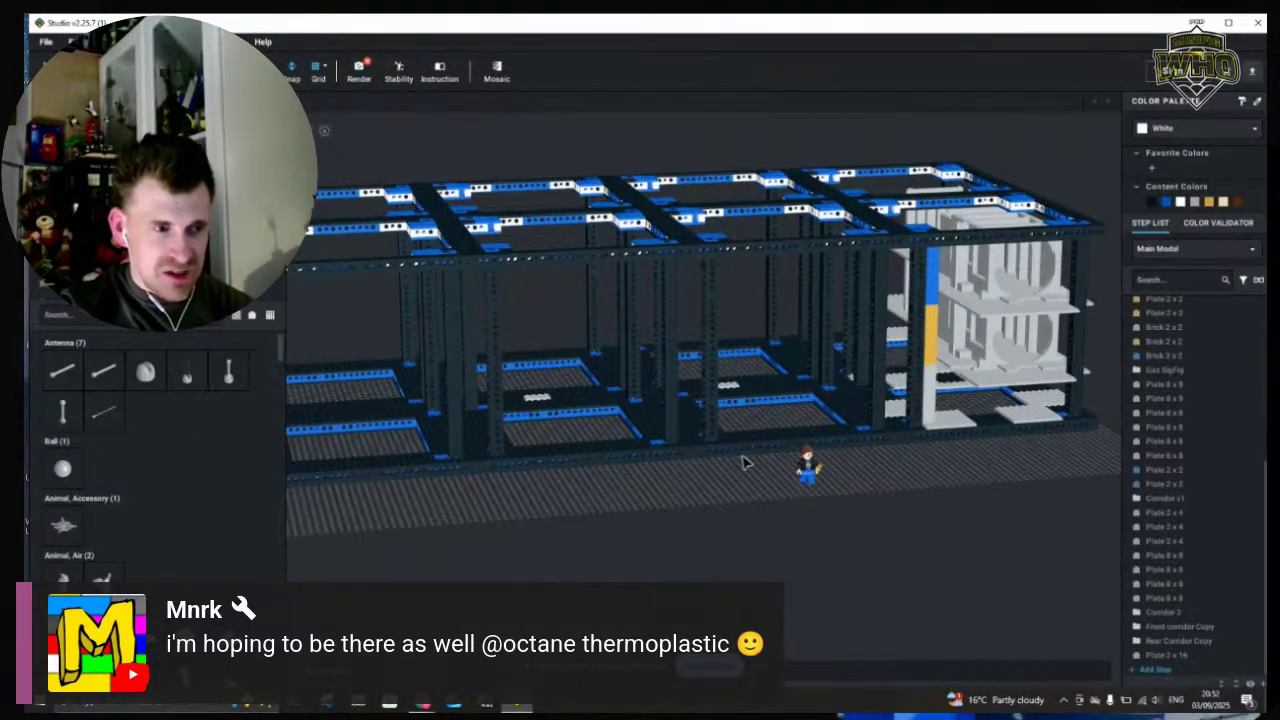
scroll(741, 462, up, 4)
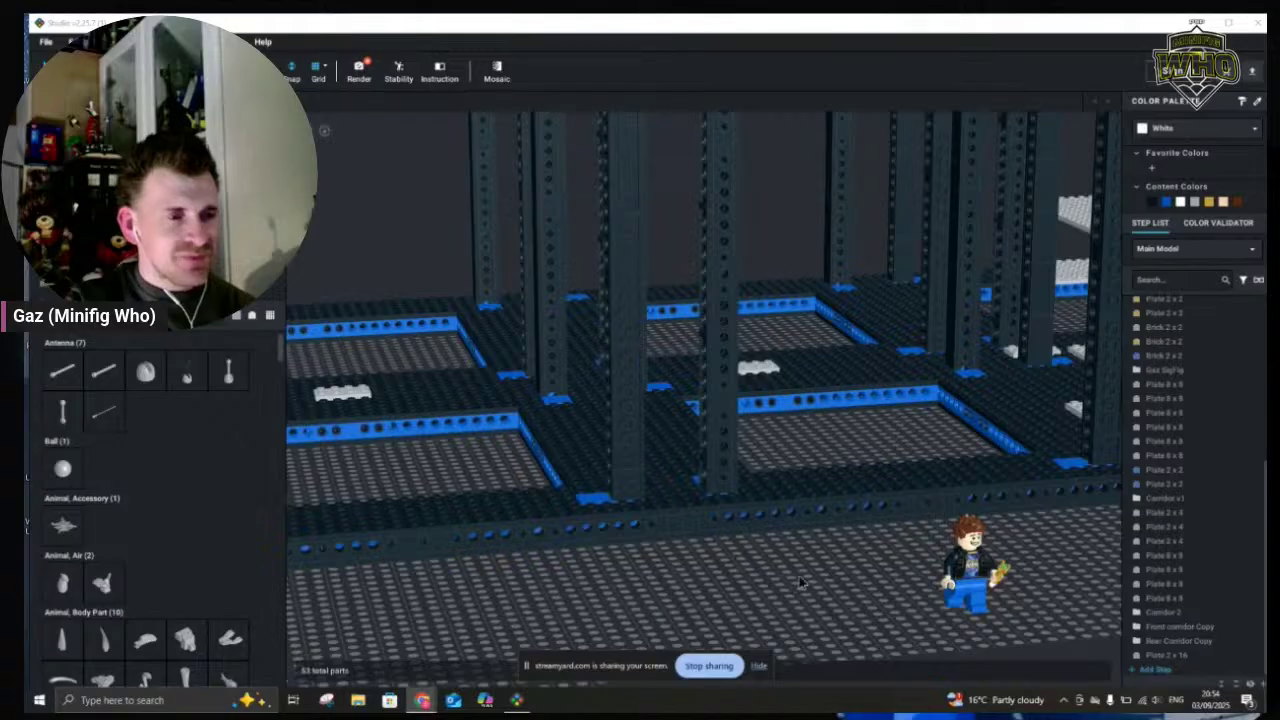
Examine the open floor bays, uprights and top beams of the empty modules, and the minifigure standing in front of them
scroll(766, 600, up, 5)
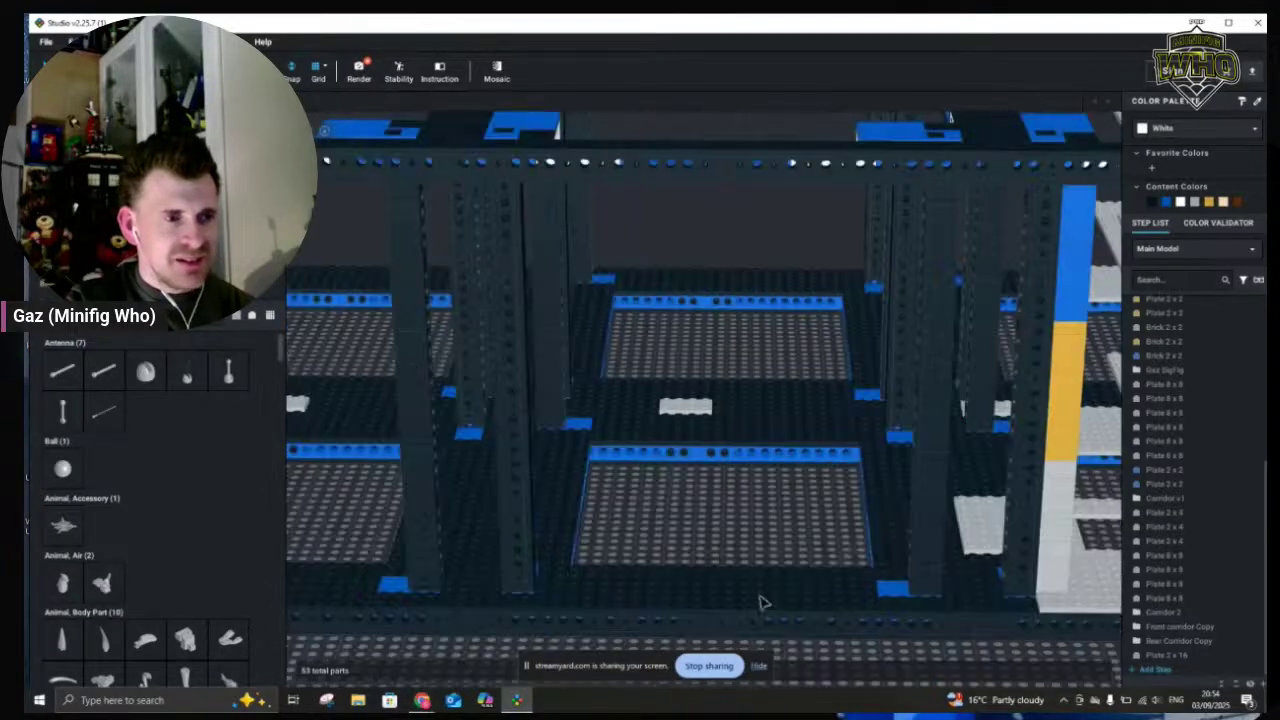
scroll(766, 603, down, 4)
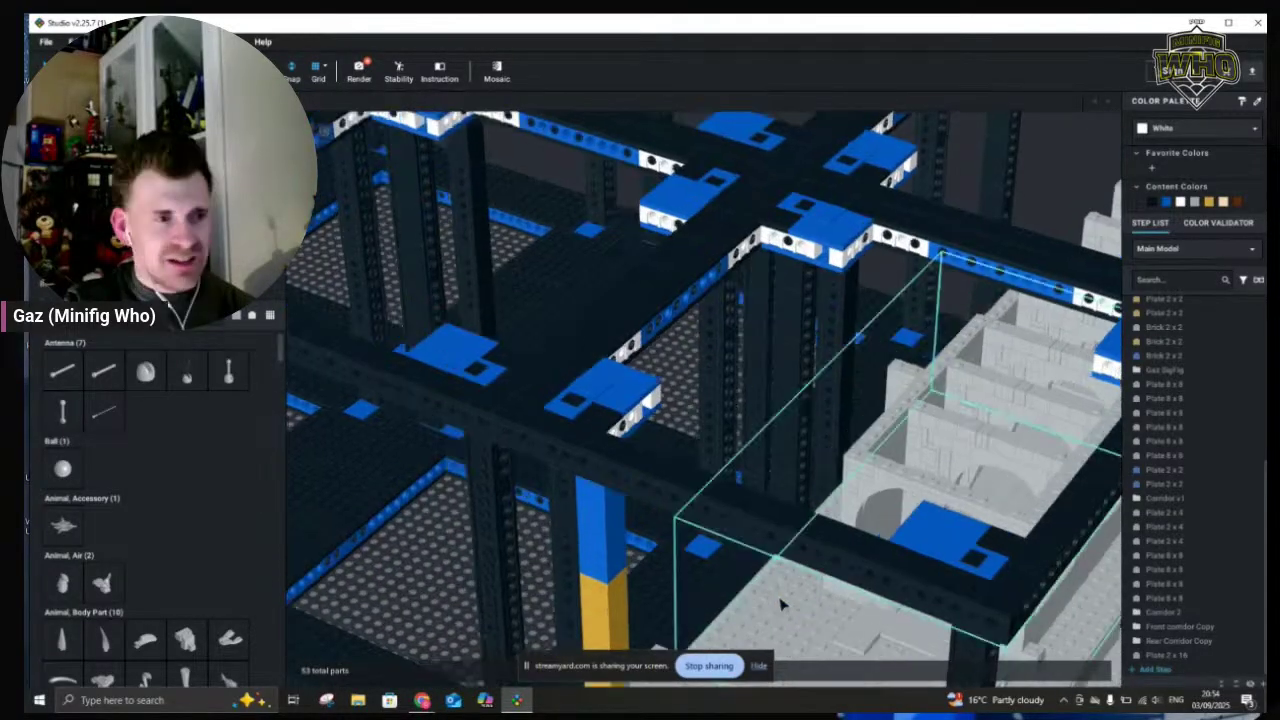
scroll(783, 604, down, 3)
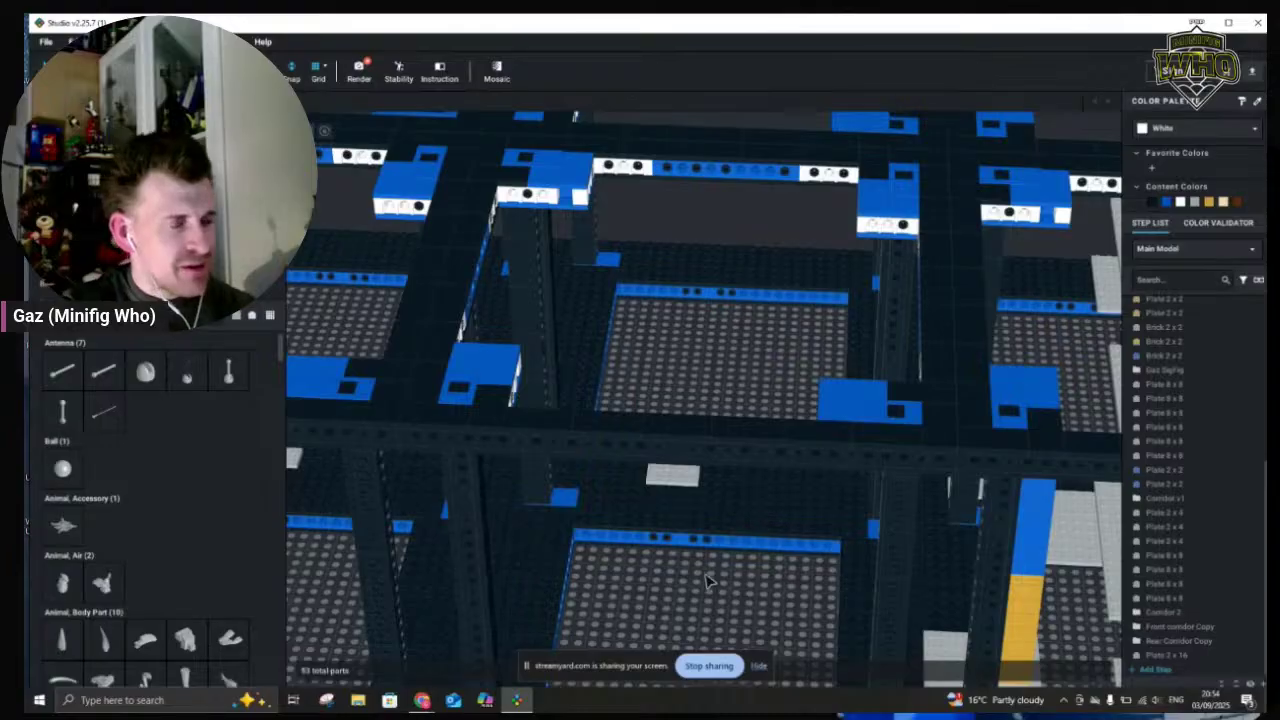
click(733, 557)
scroll(786, 457, up, 5)
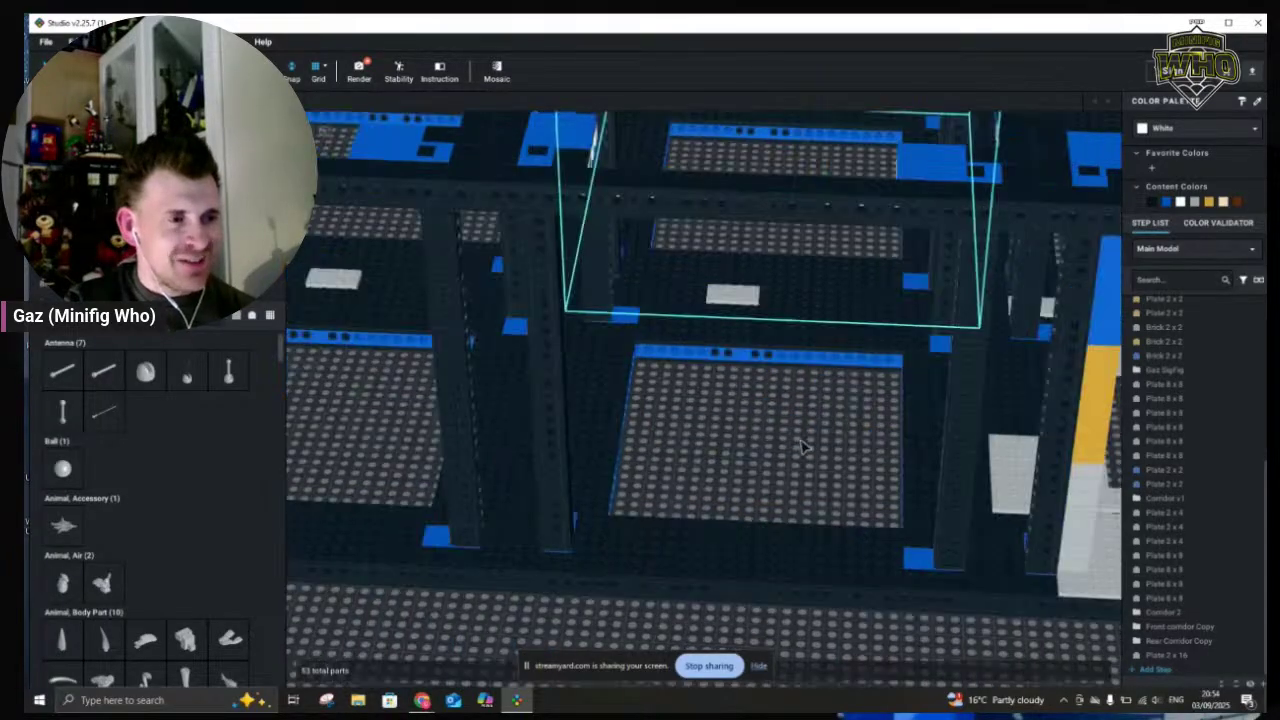
scroll(997, 610, down, 4)
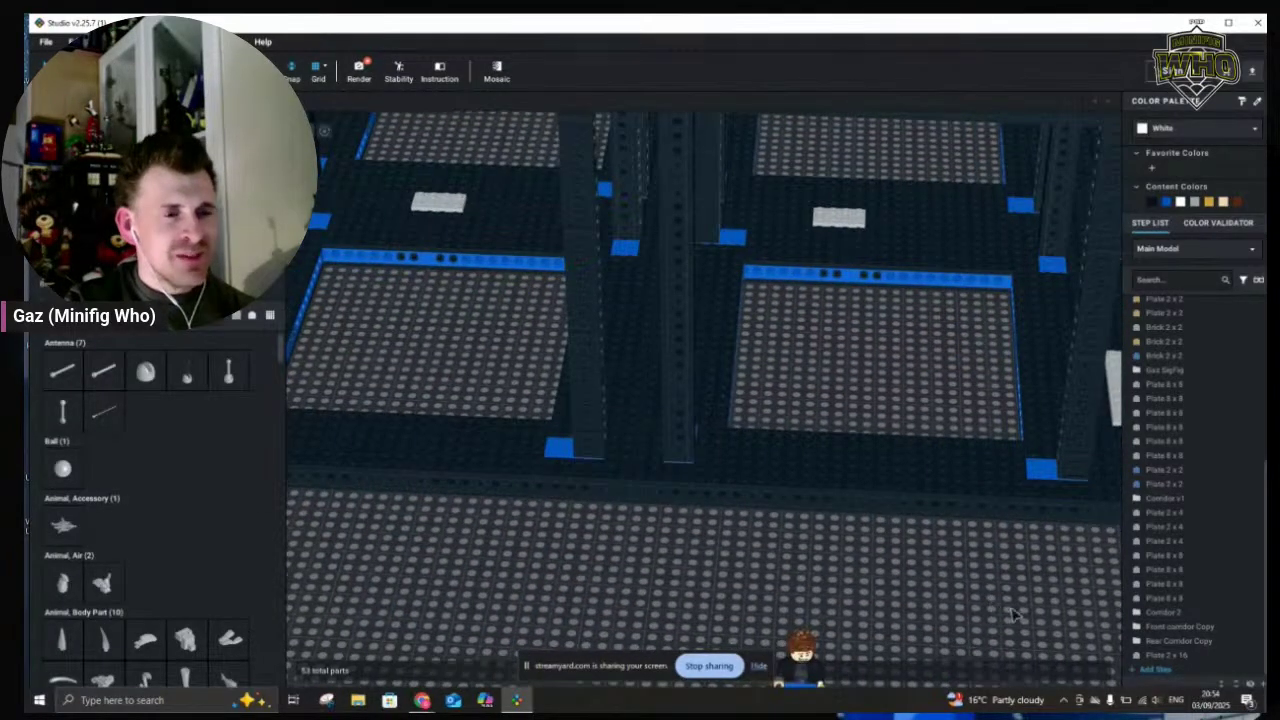
scroll(1042, 588, down, 2)
scroll(1020, 557, up, 3)
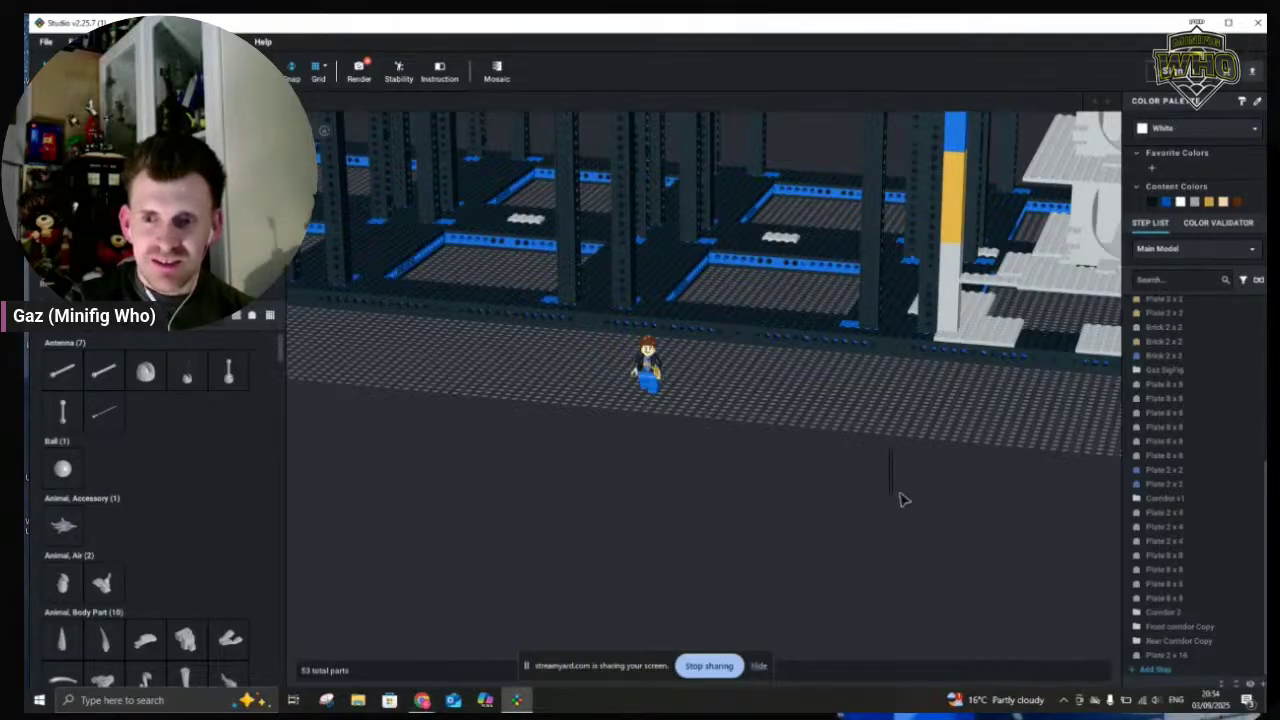
scroll(808, 512, up, 3)
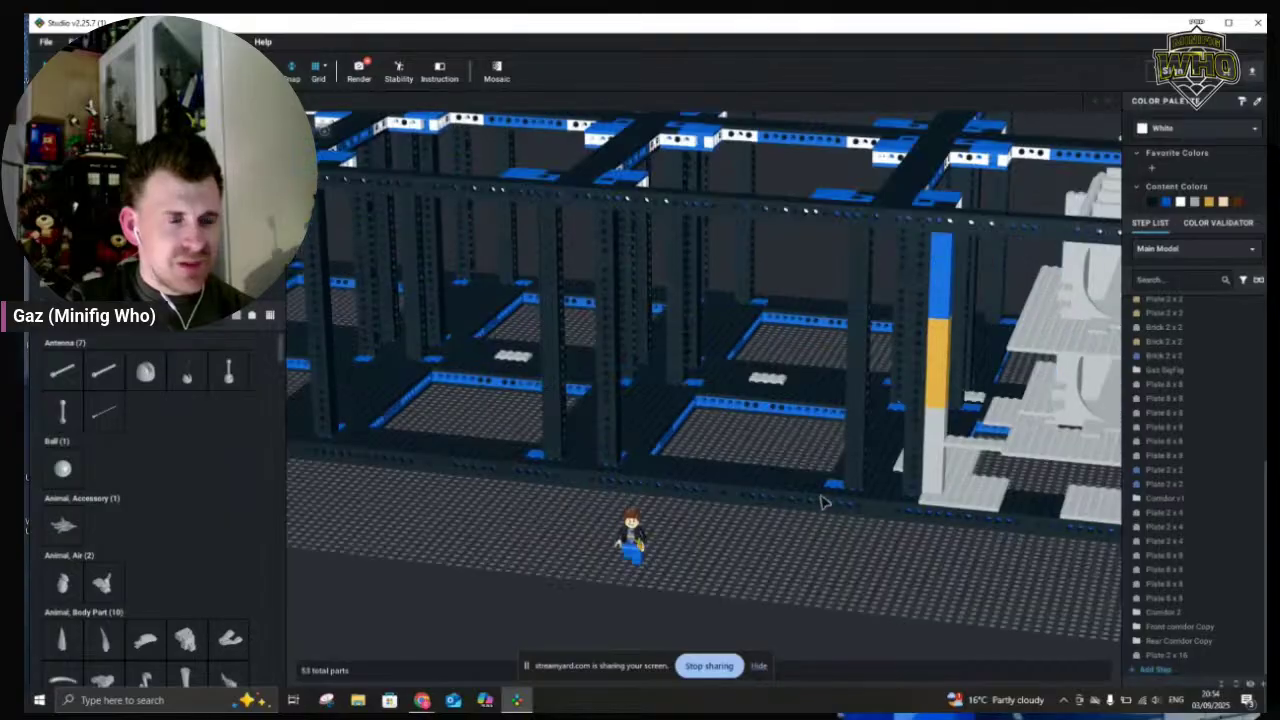
Select the front and rear frame modules next to the corridor end and examine their floor bays and uprights
click(850, 535)
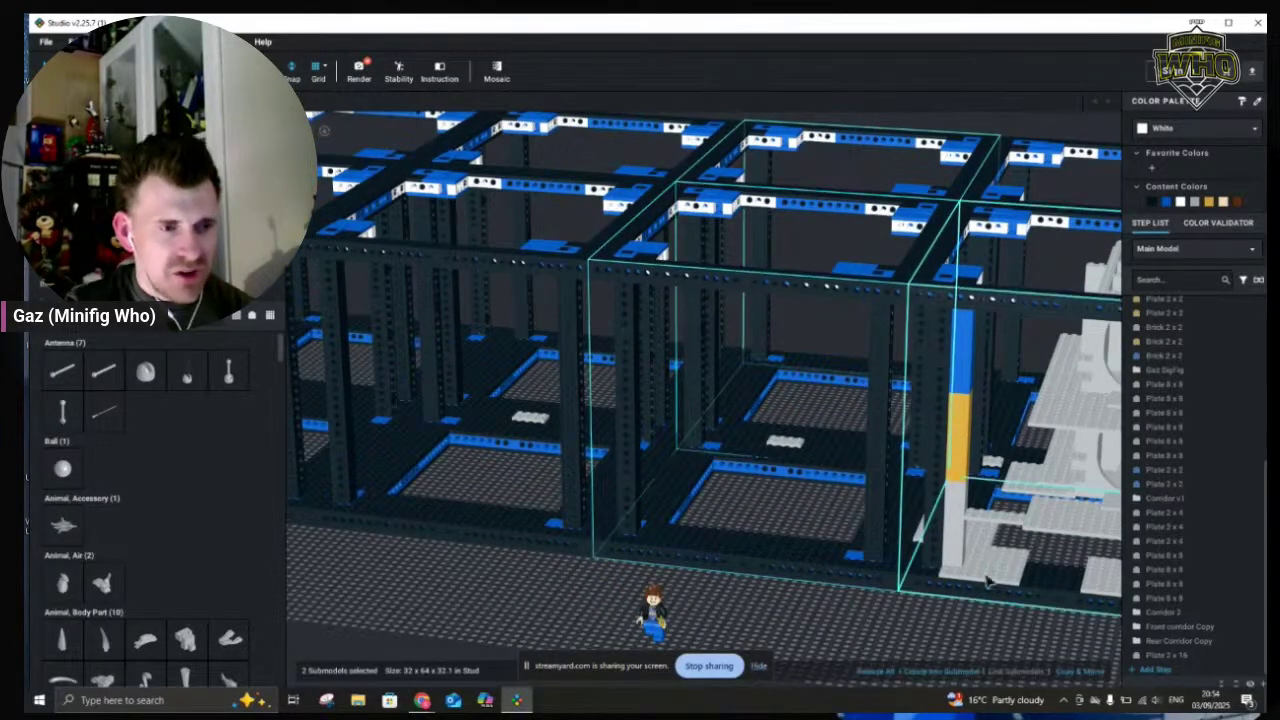
scroll(990, 568, up, 5)
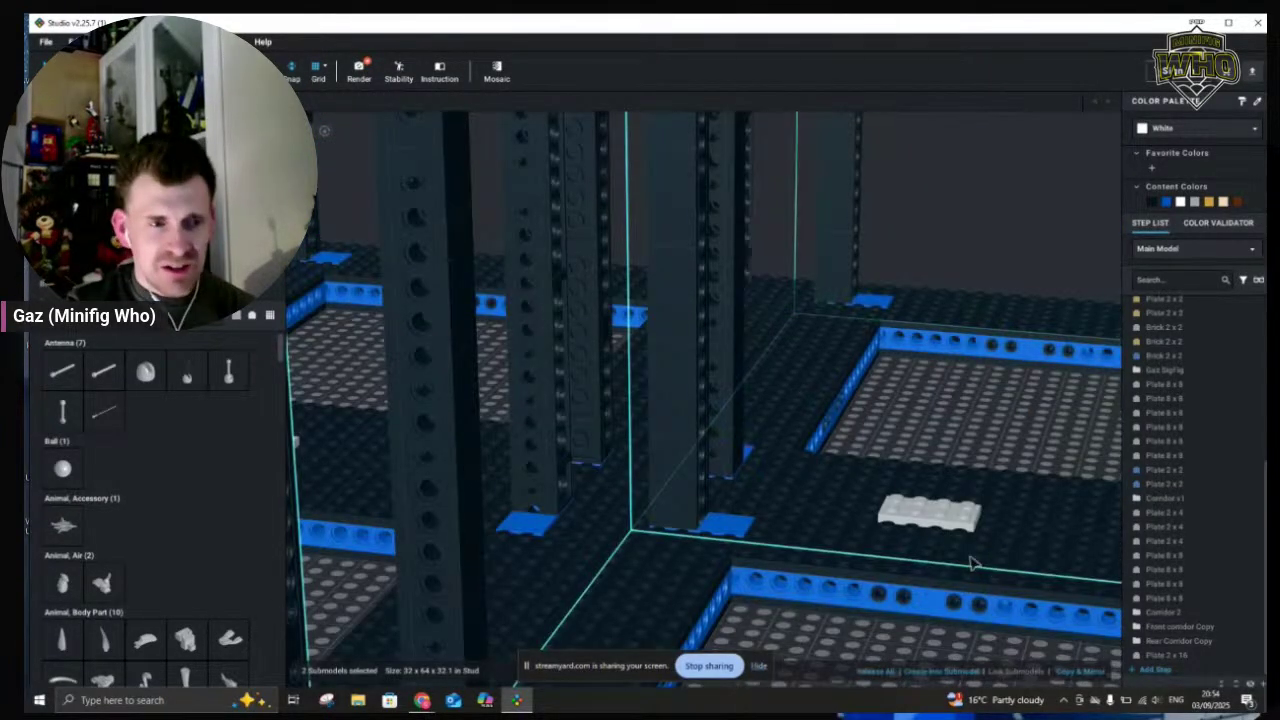
scroll(975, 563, down, 2)
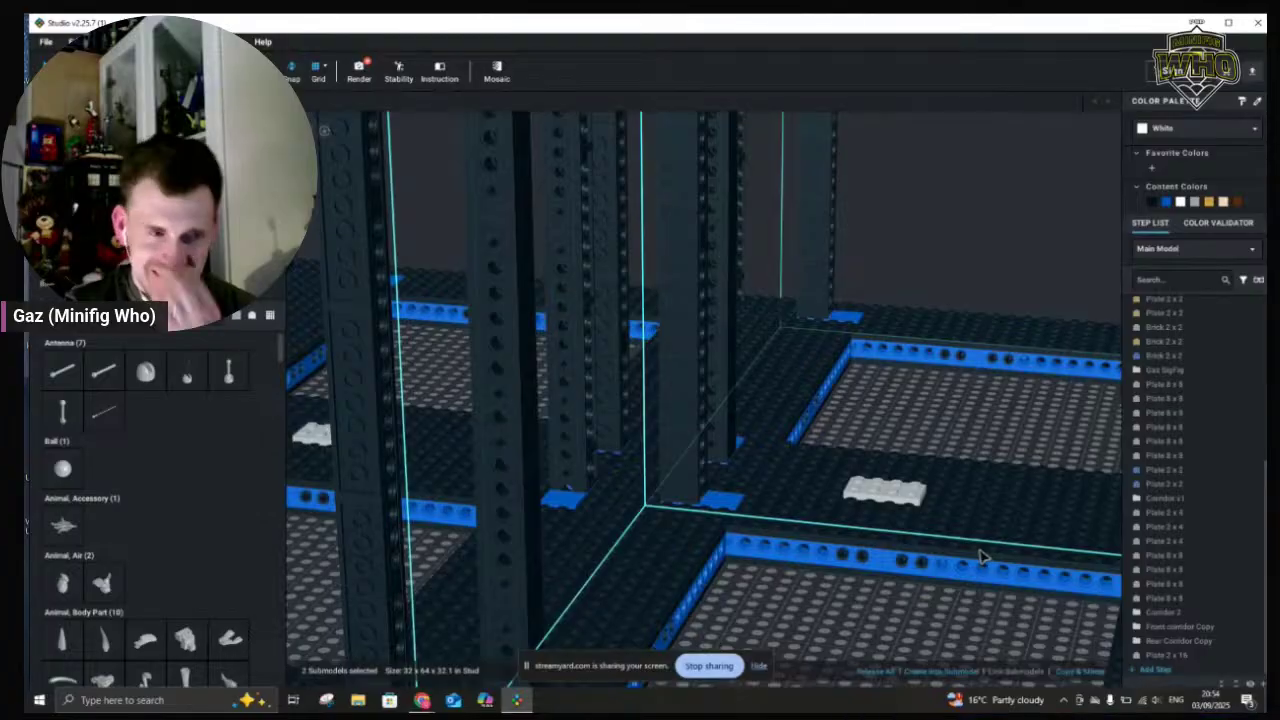
scroll(980, 554, down, 2)
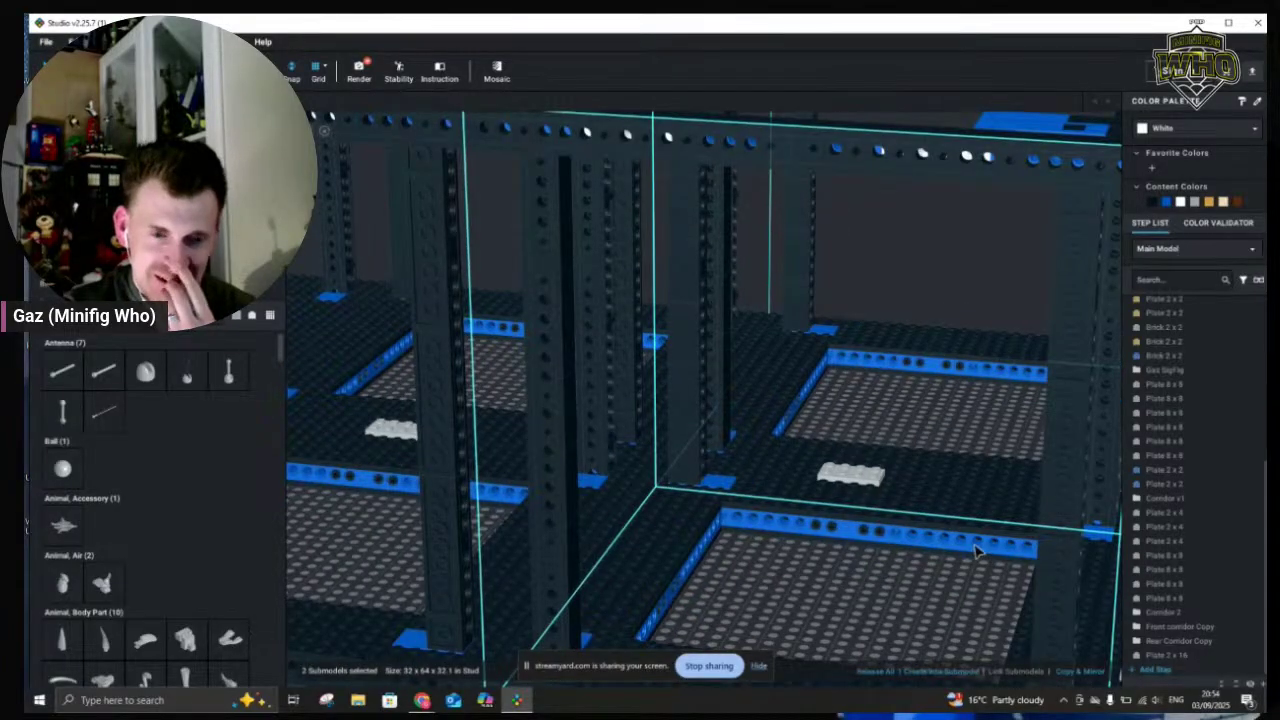
scroll(978, 550, down, 2)
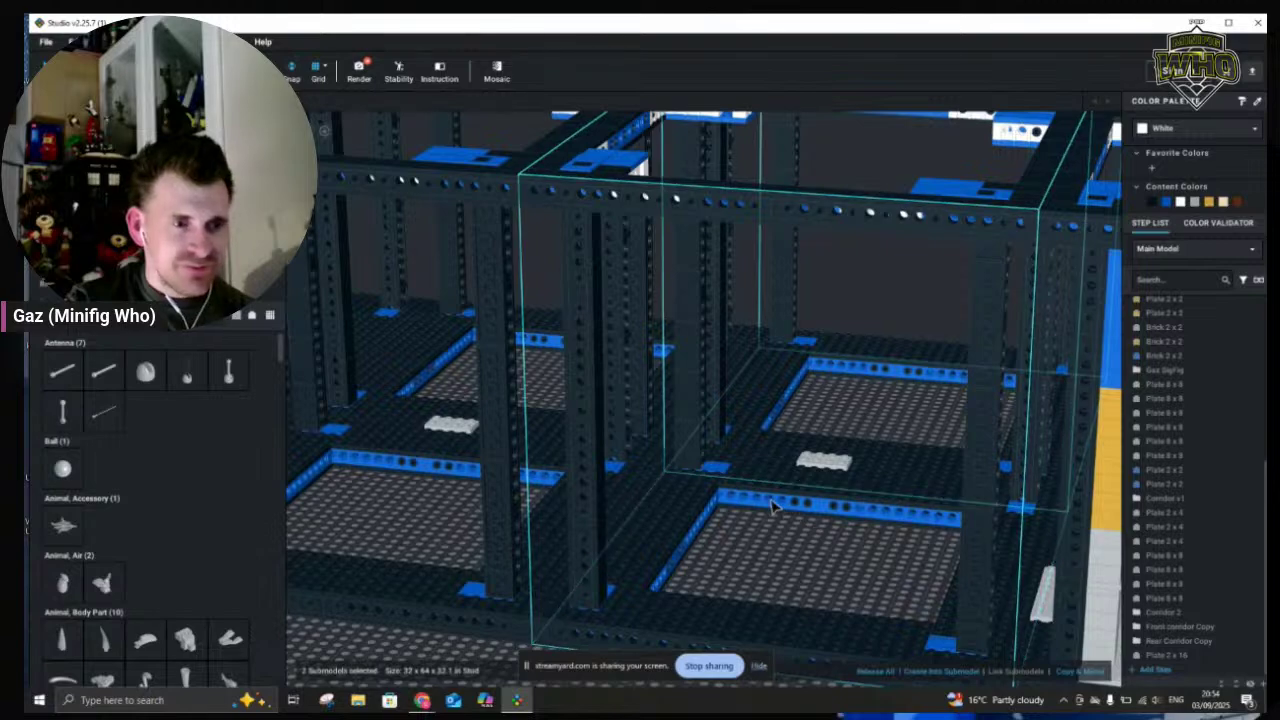
Examine the white section of the coloured column by selecting individual 2 x 2 bricks in it
middle_drag(768, 501, 850, 521)
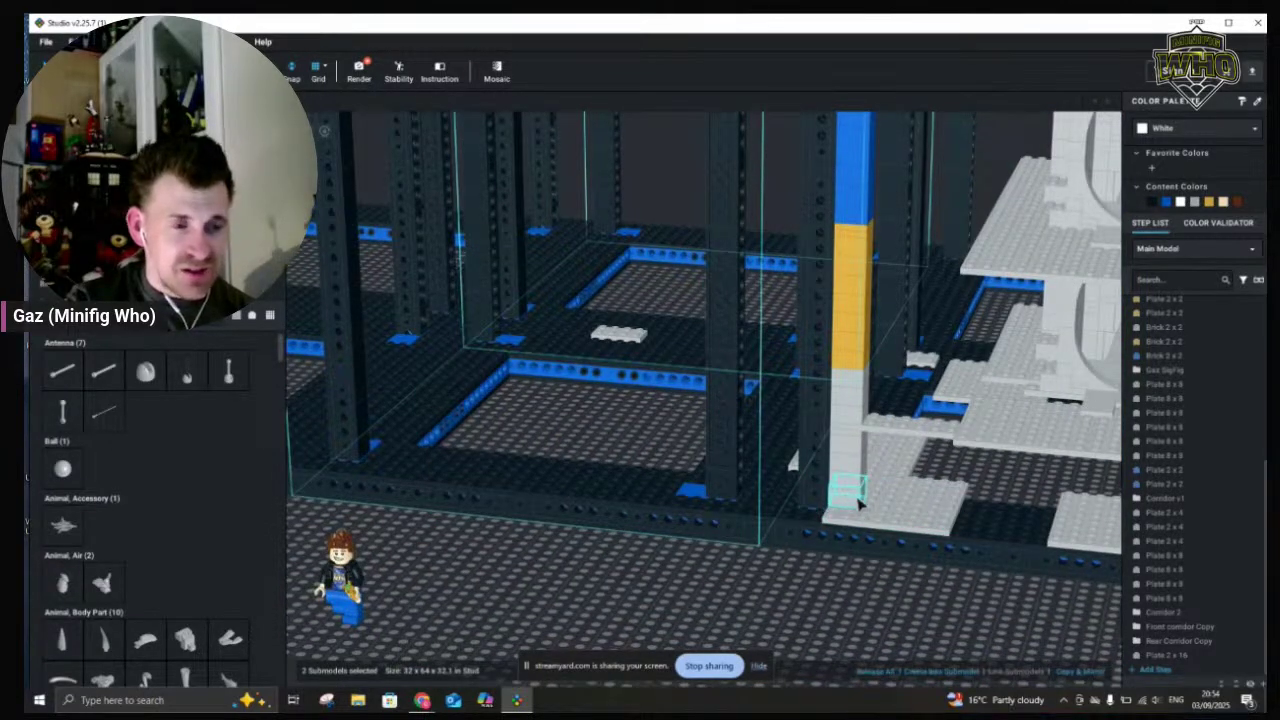
click(851, 480)
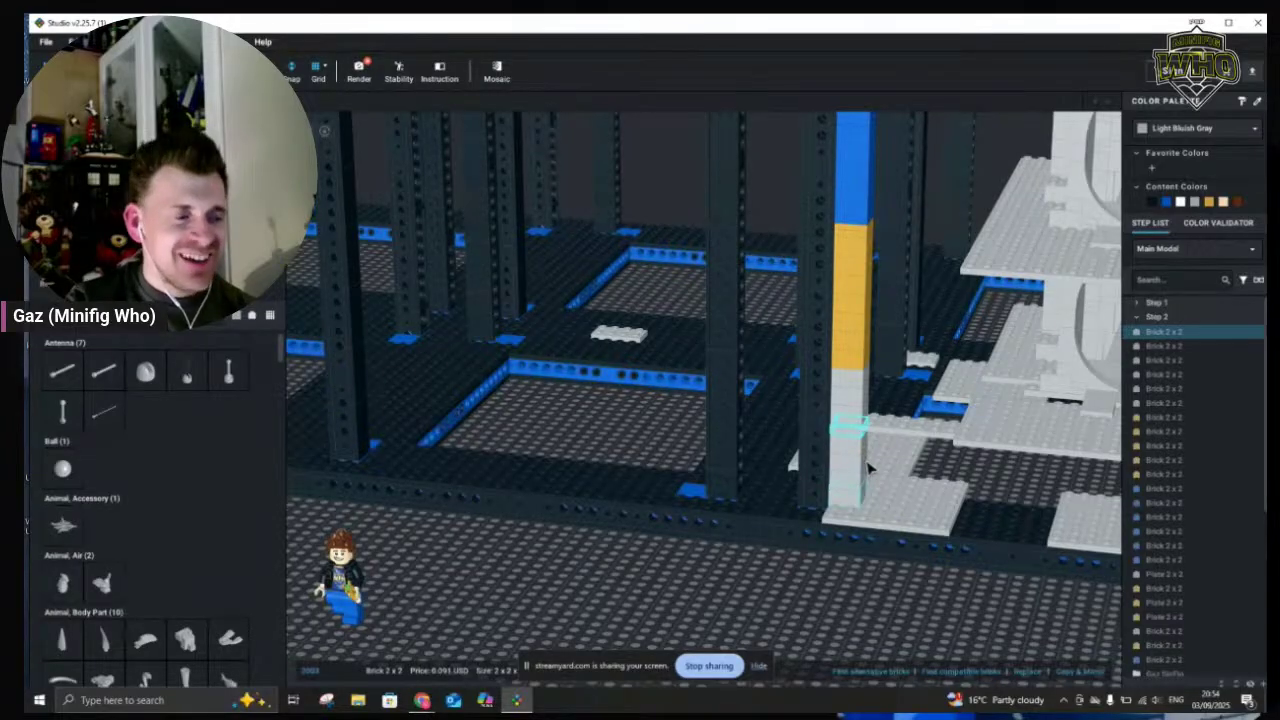
click(849, 450)
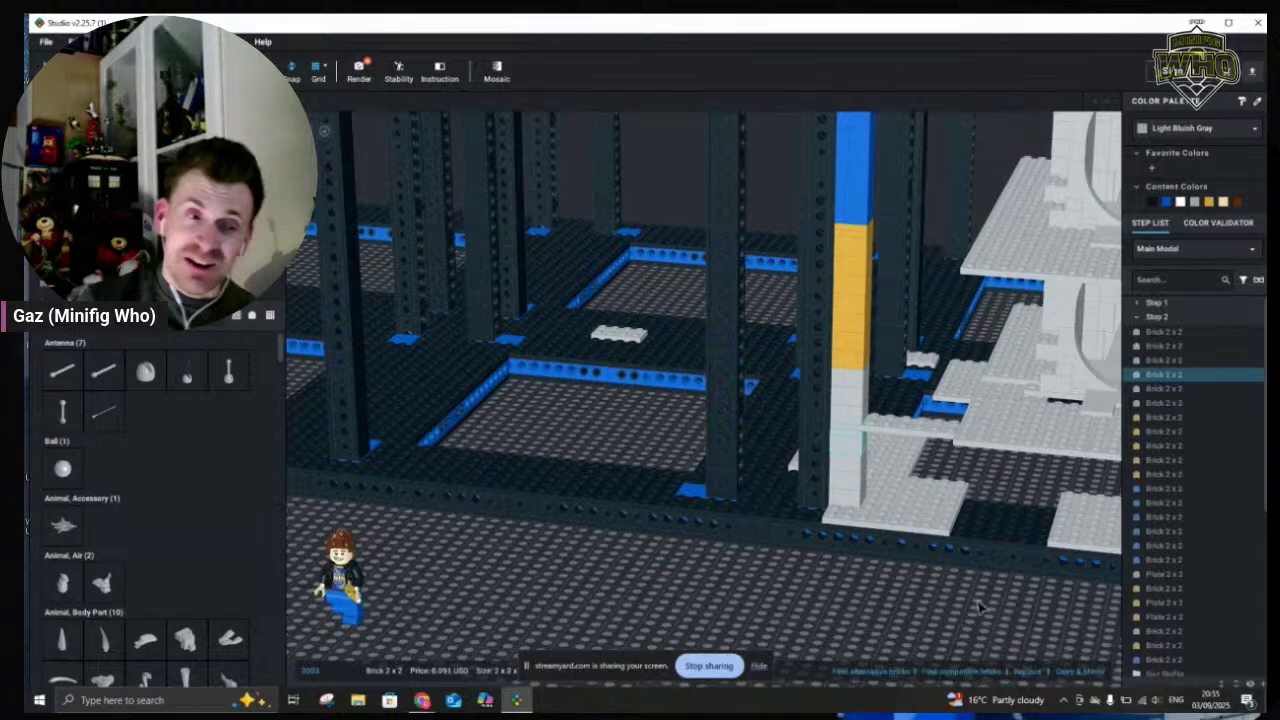
Duplicate the 8 x 8 plate under the coloured column and place the copy in the front-left floor corner of the adjacent empty module
click(905, 522)
click(886, 502)
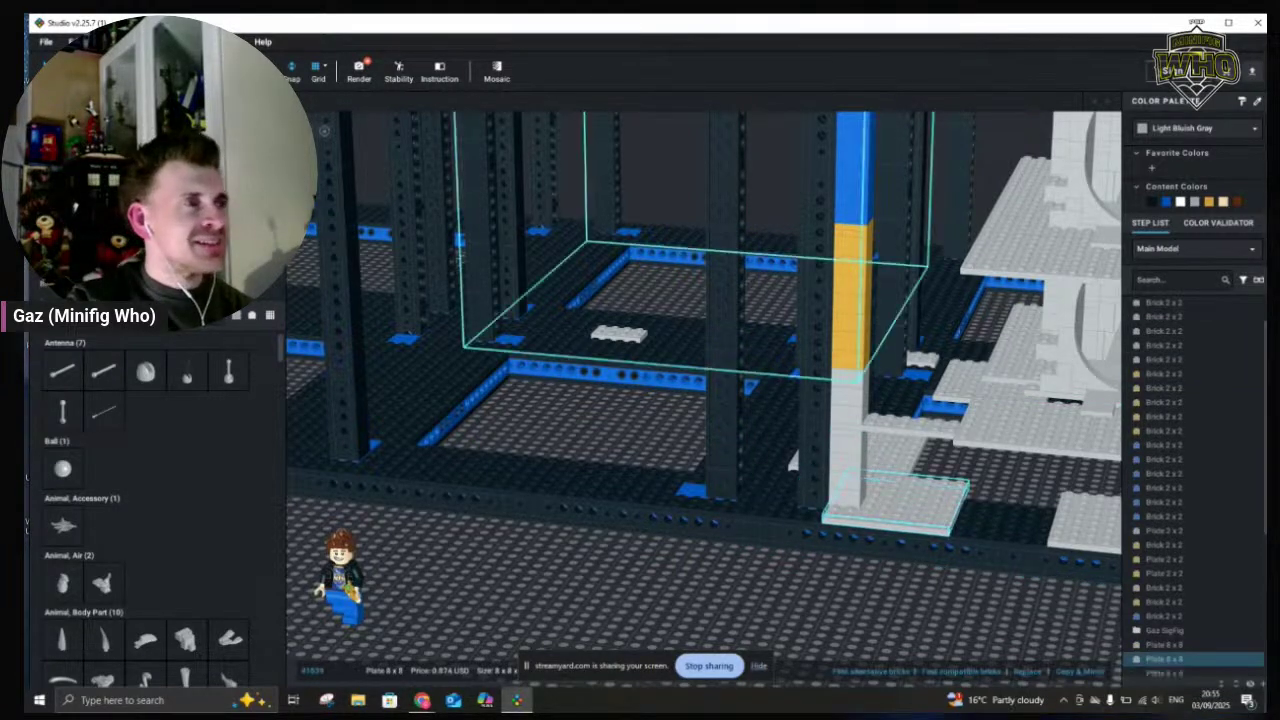
key(ctrl+v)
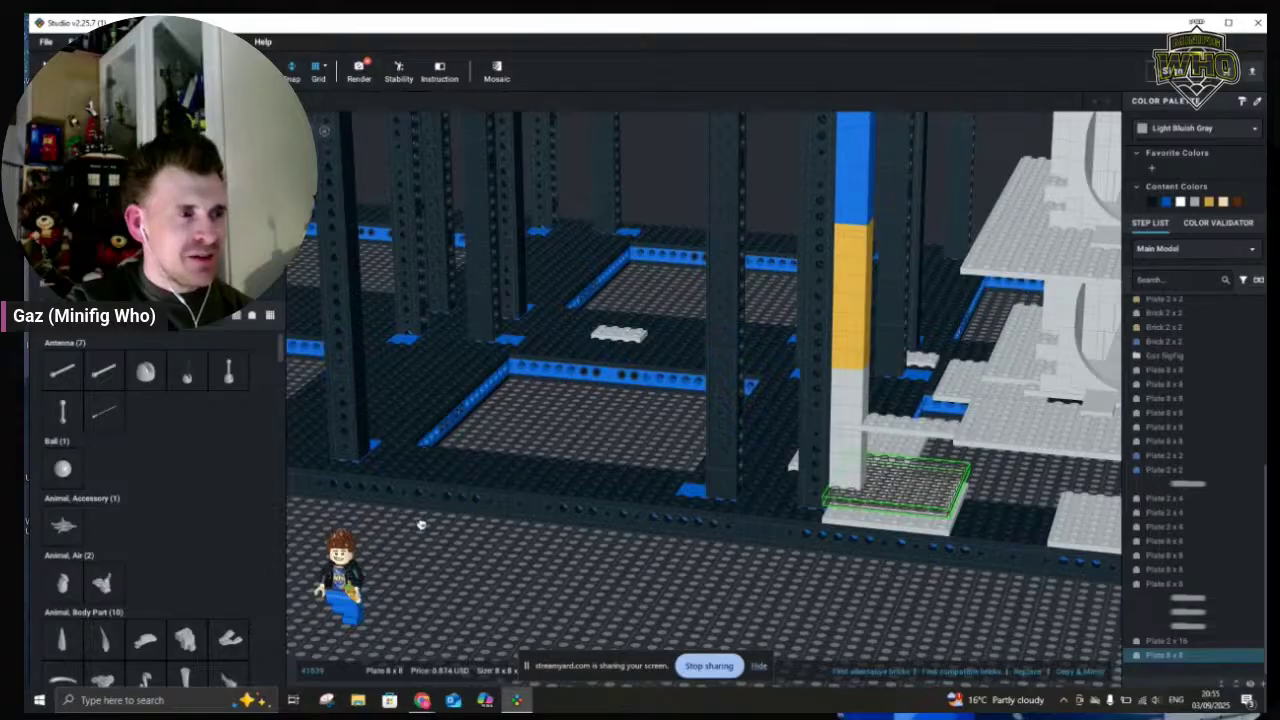
click(422, 464)
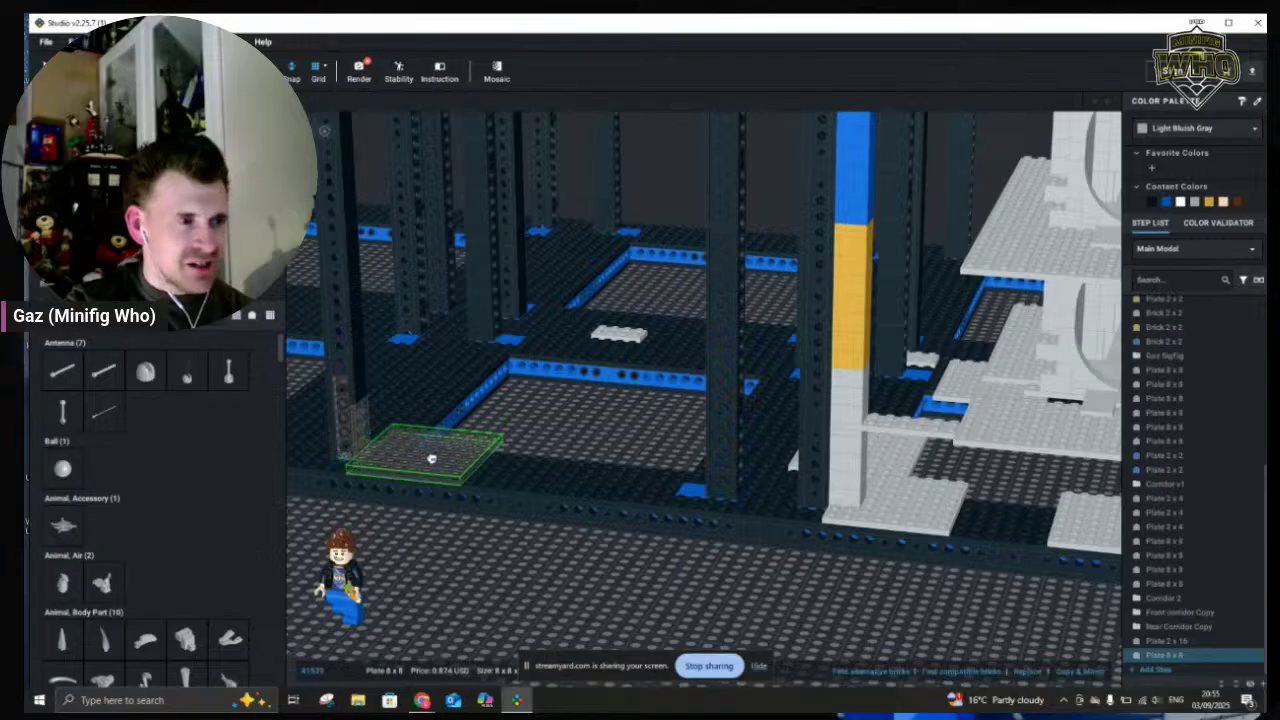
click(432, 460)
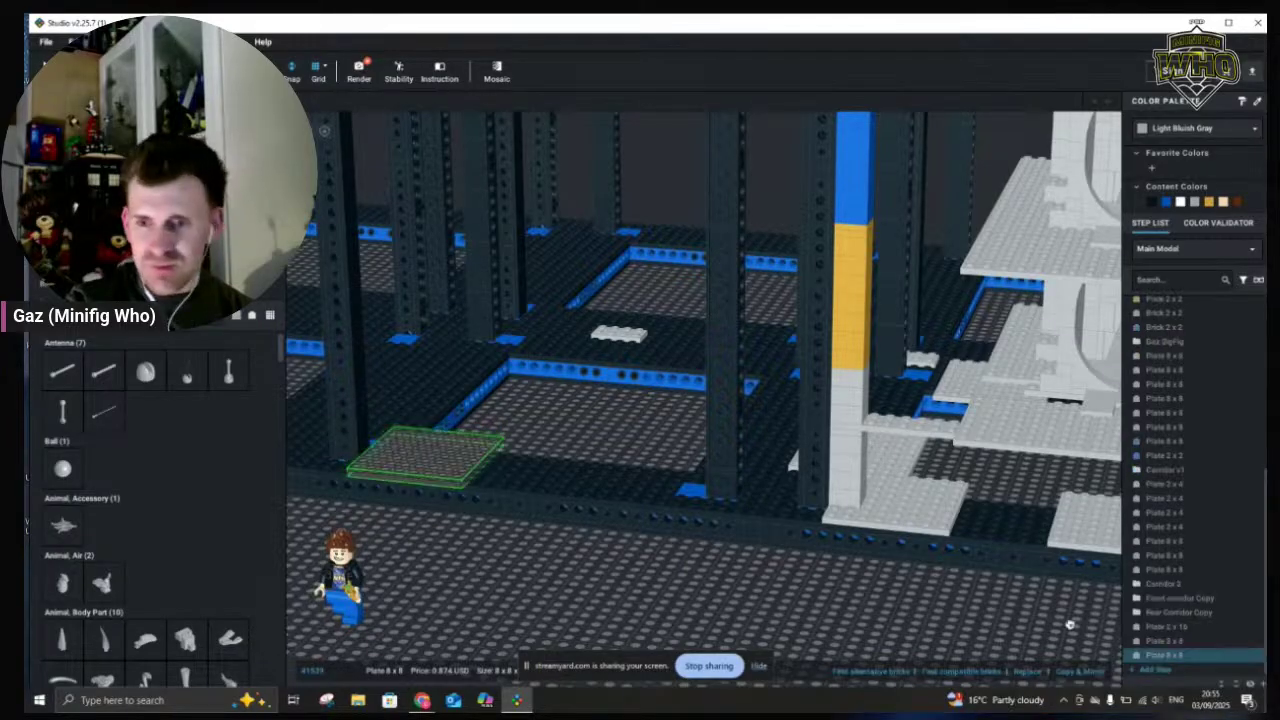
key(ctrl+v)
click(745, 530)
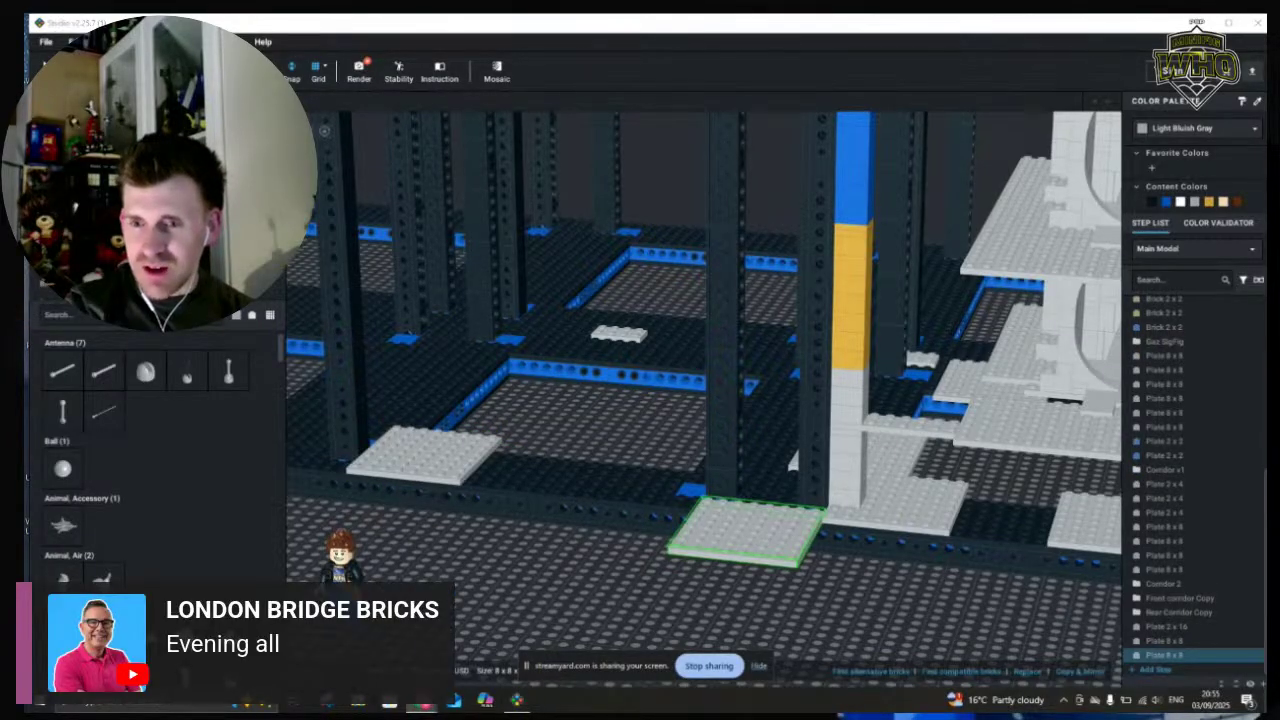
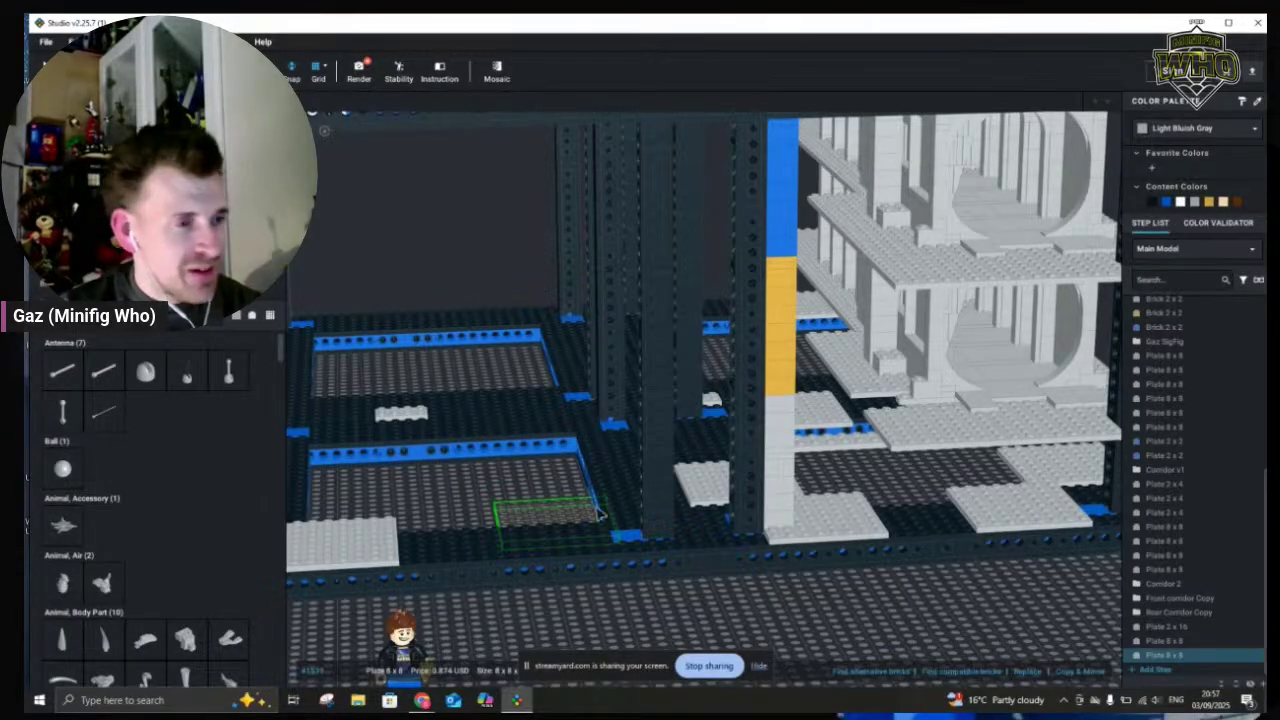
key(Delete)
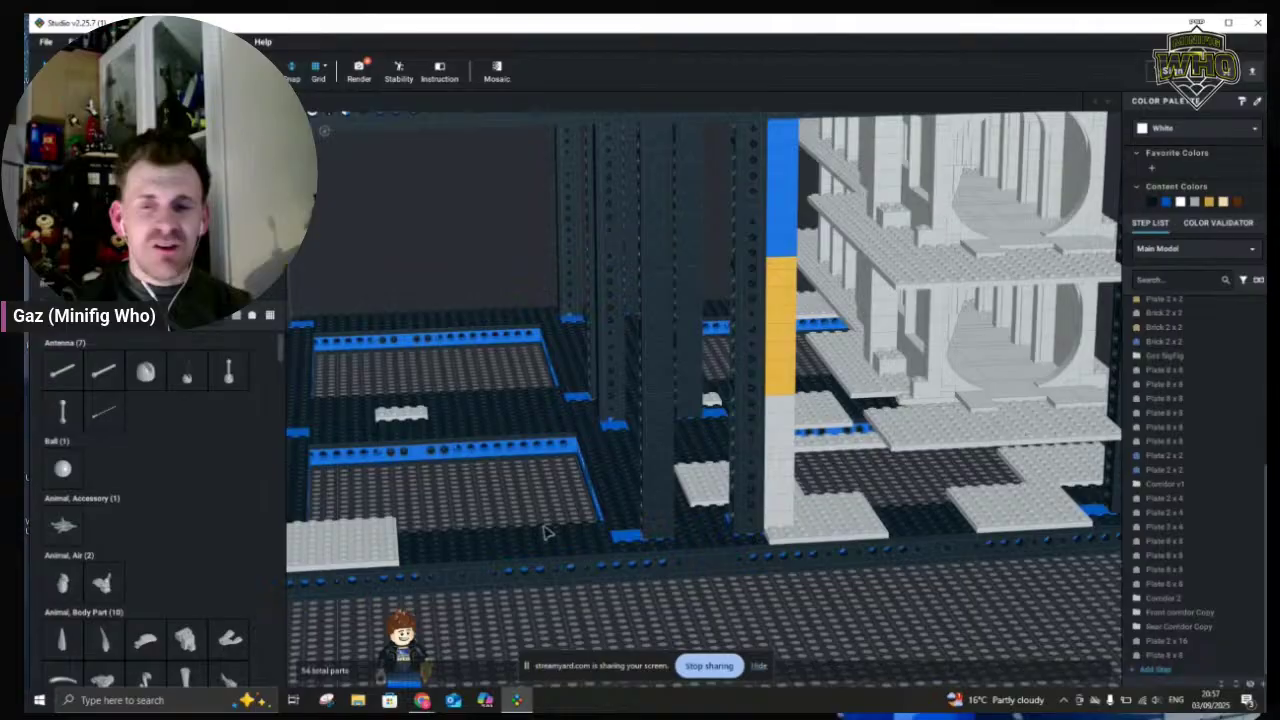
click(355, 550)
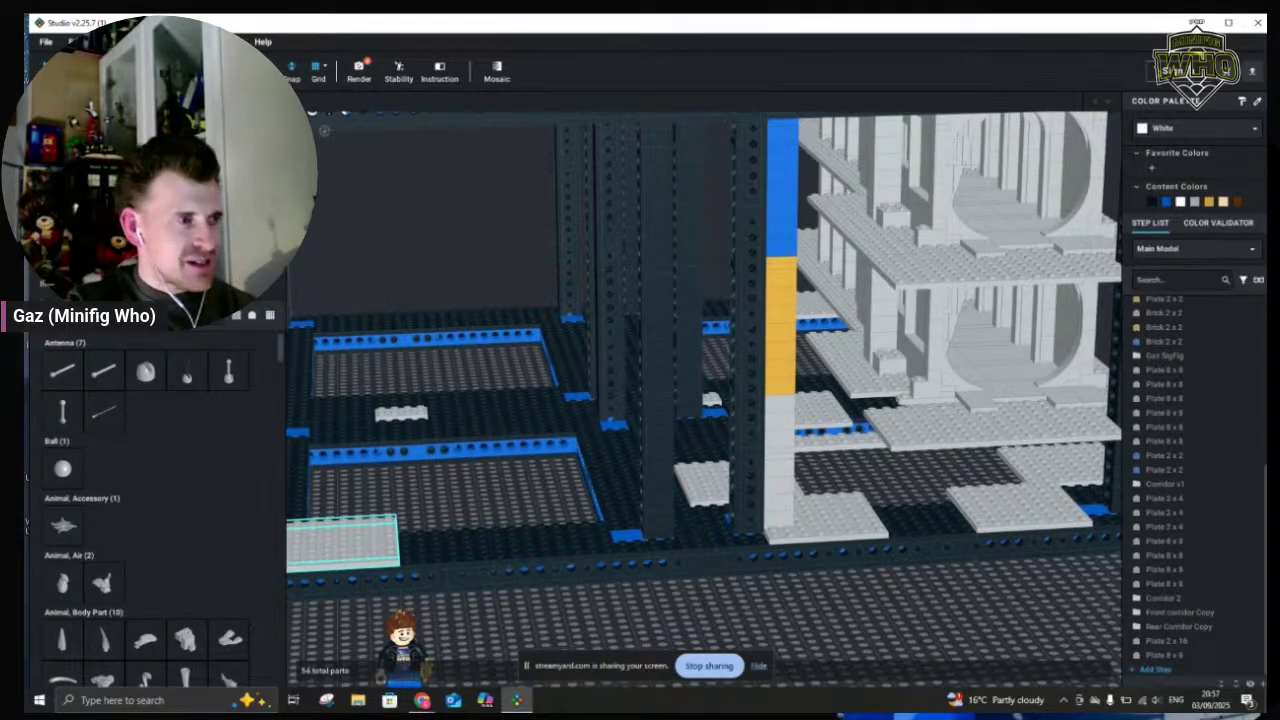
click(560, 535)
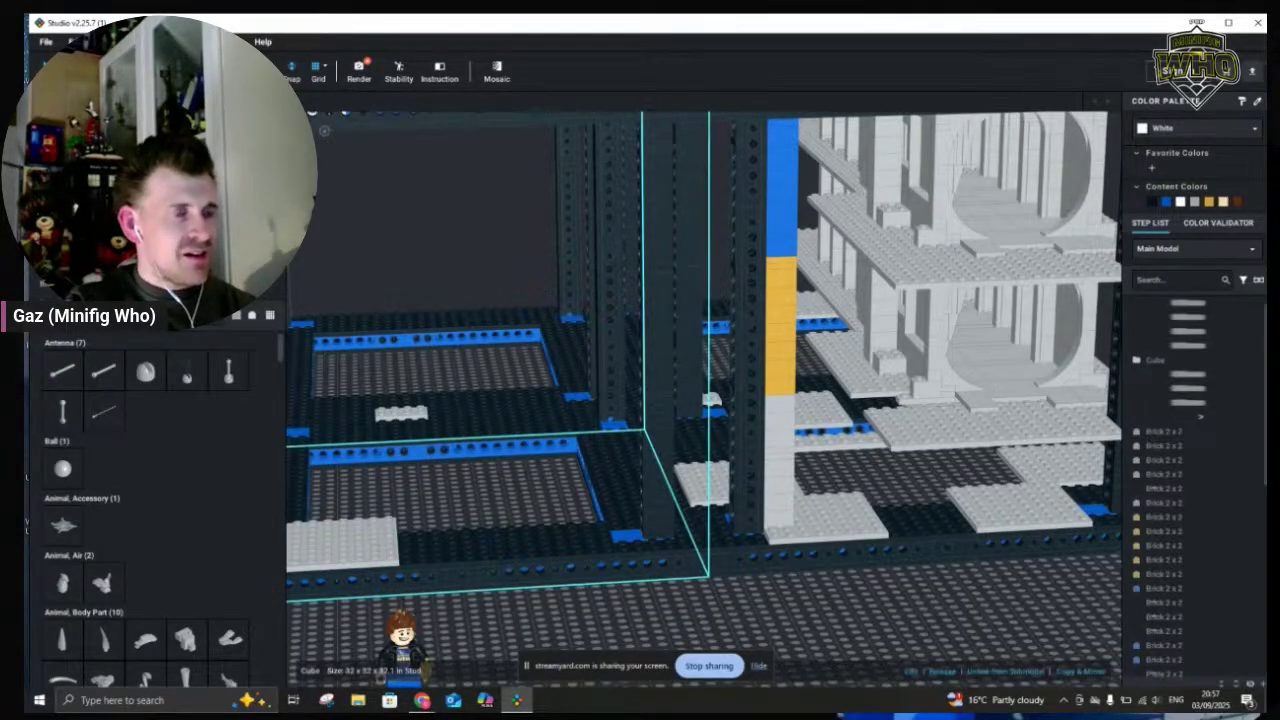
key(ctrl+v)
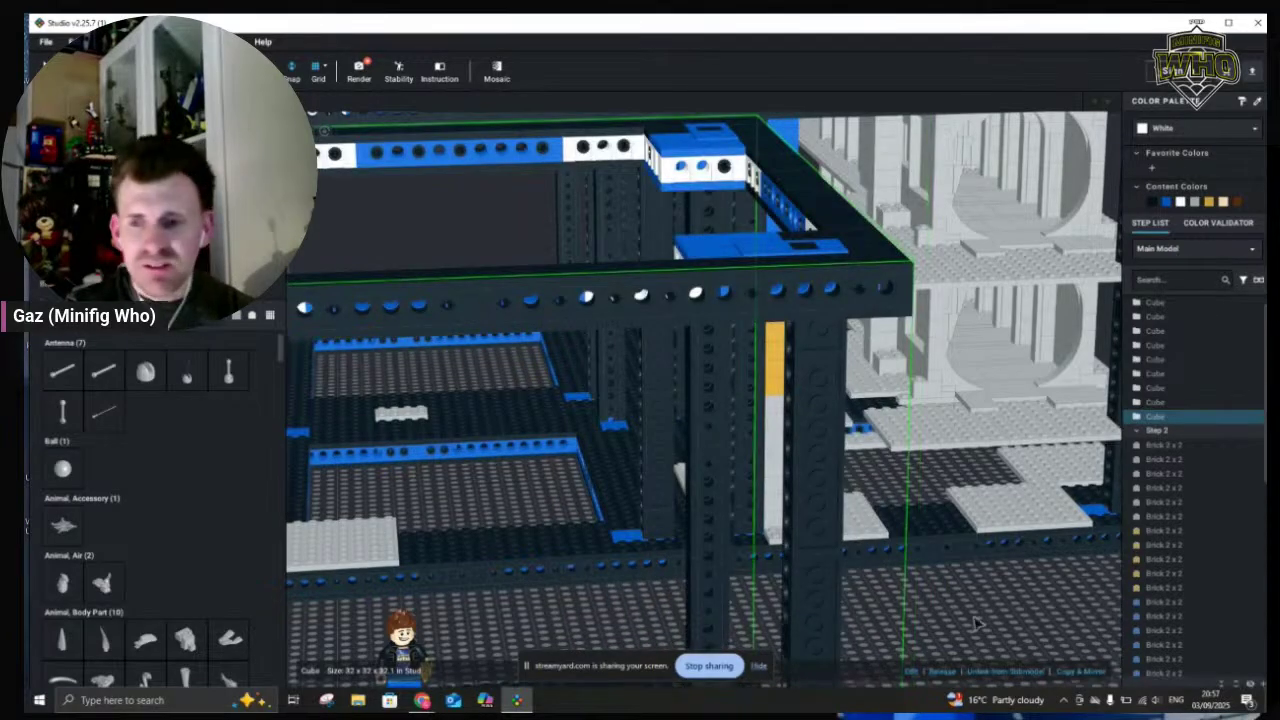
key(Escape)
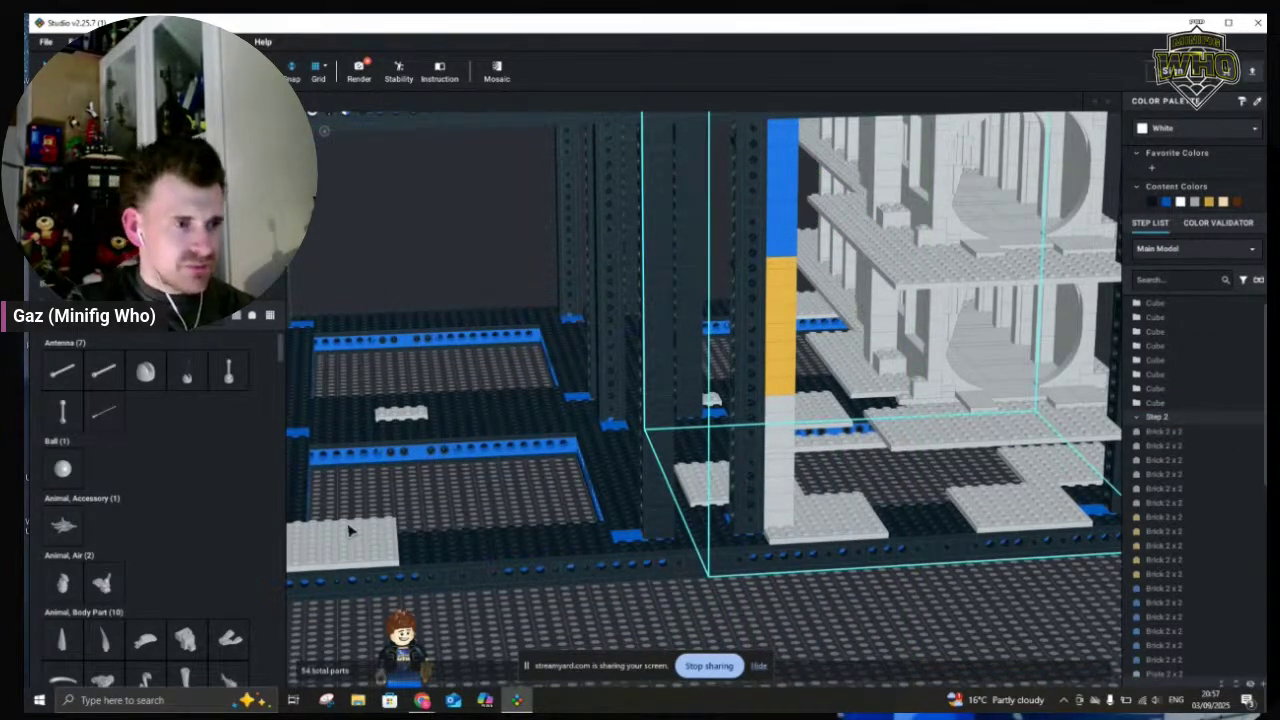
key(Escape)
Duplicate the 8 x 8 plate in the empty module and place the copy along the same front edge, near the corridor-side upright
click(348, 542)
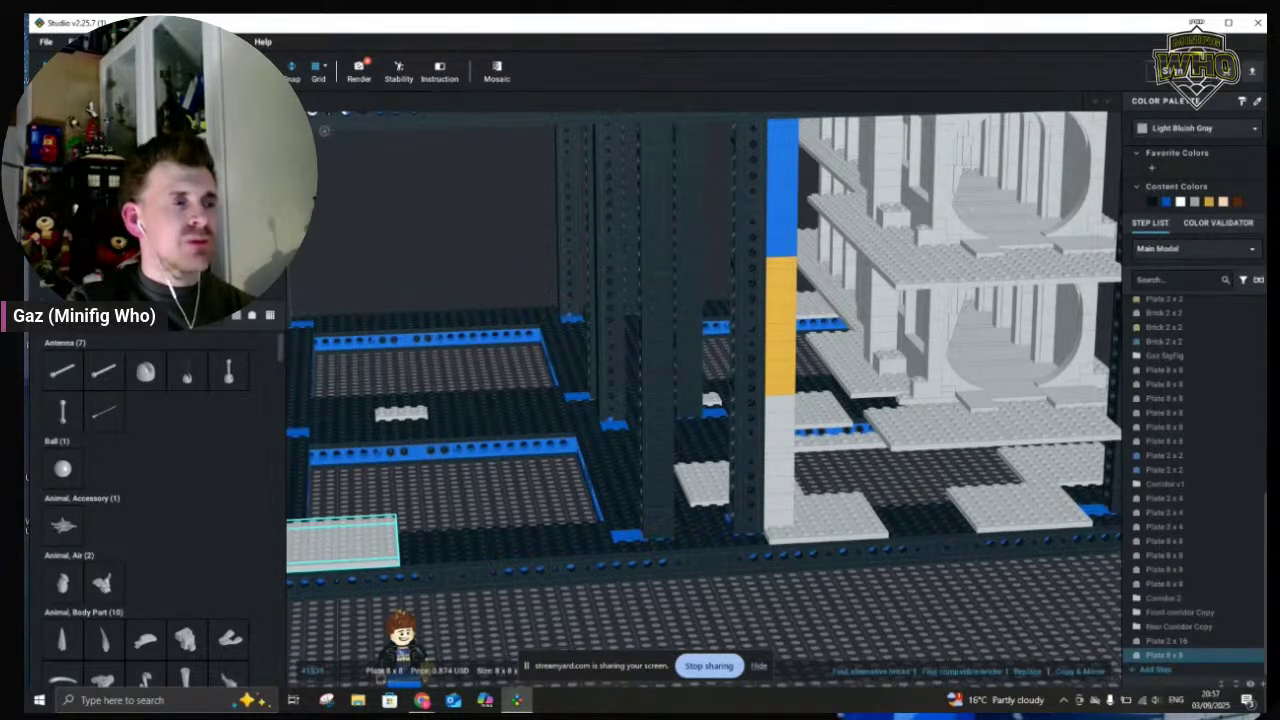
click(592, 534)
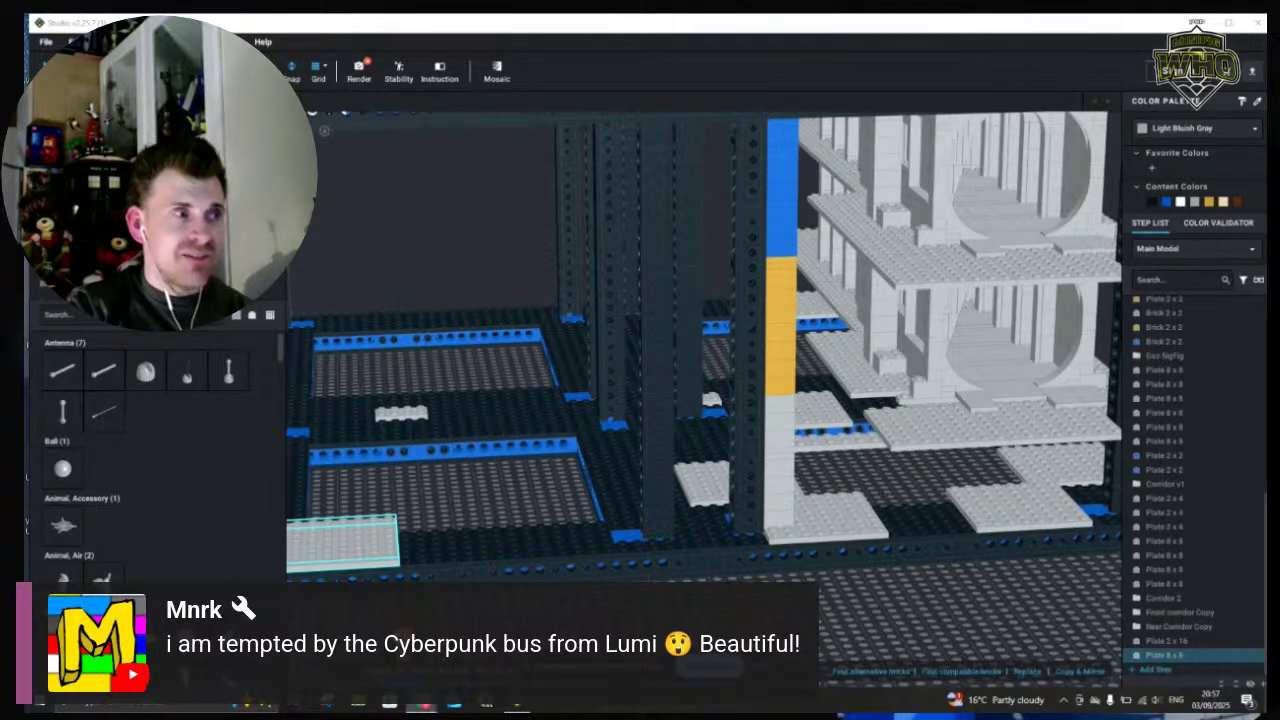
click(578, 535)
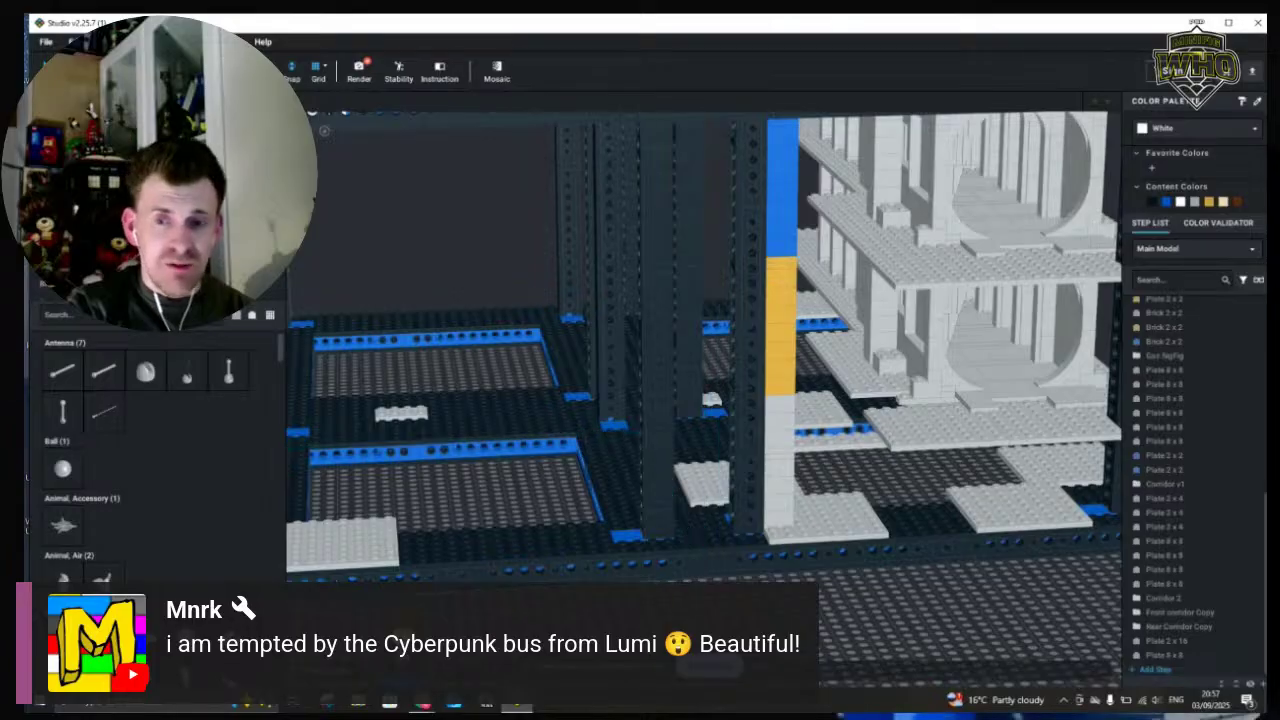
click(360, 560)
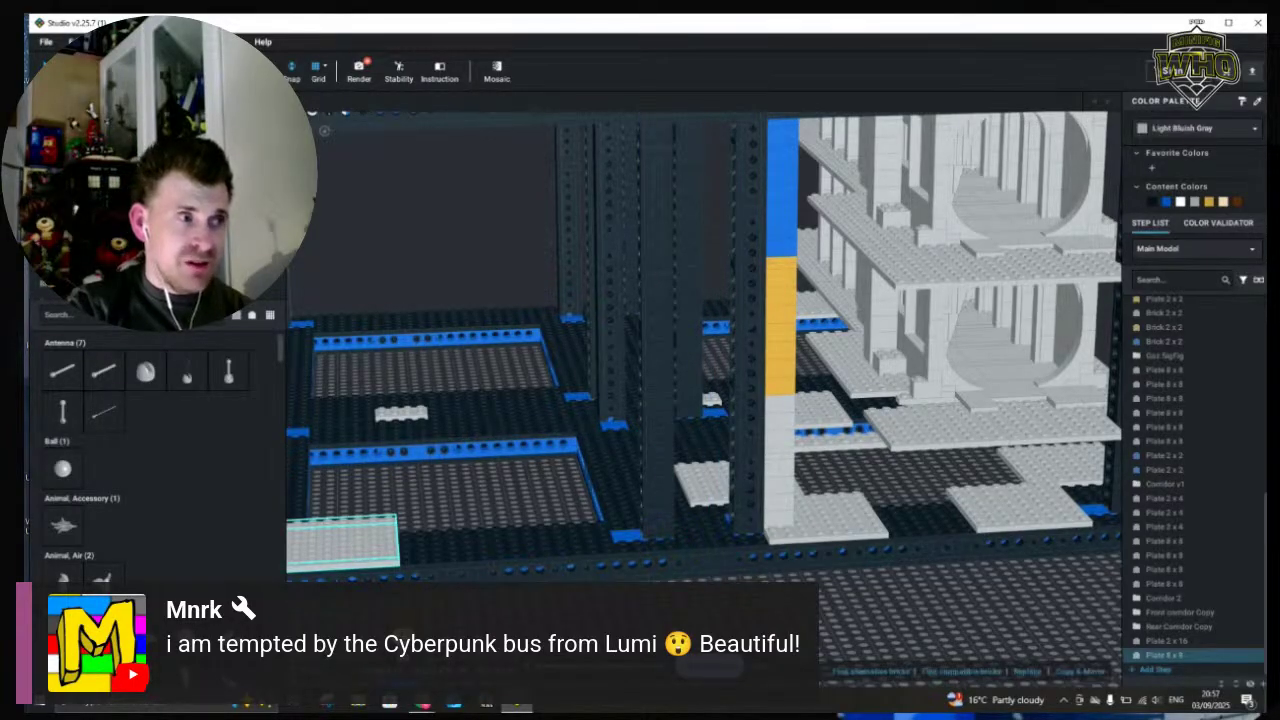
key(ctrl+v)
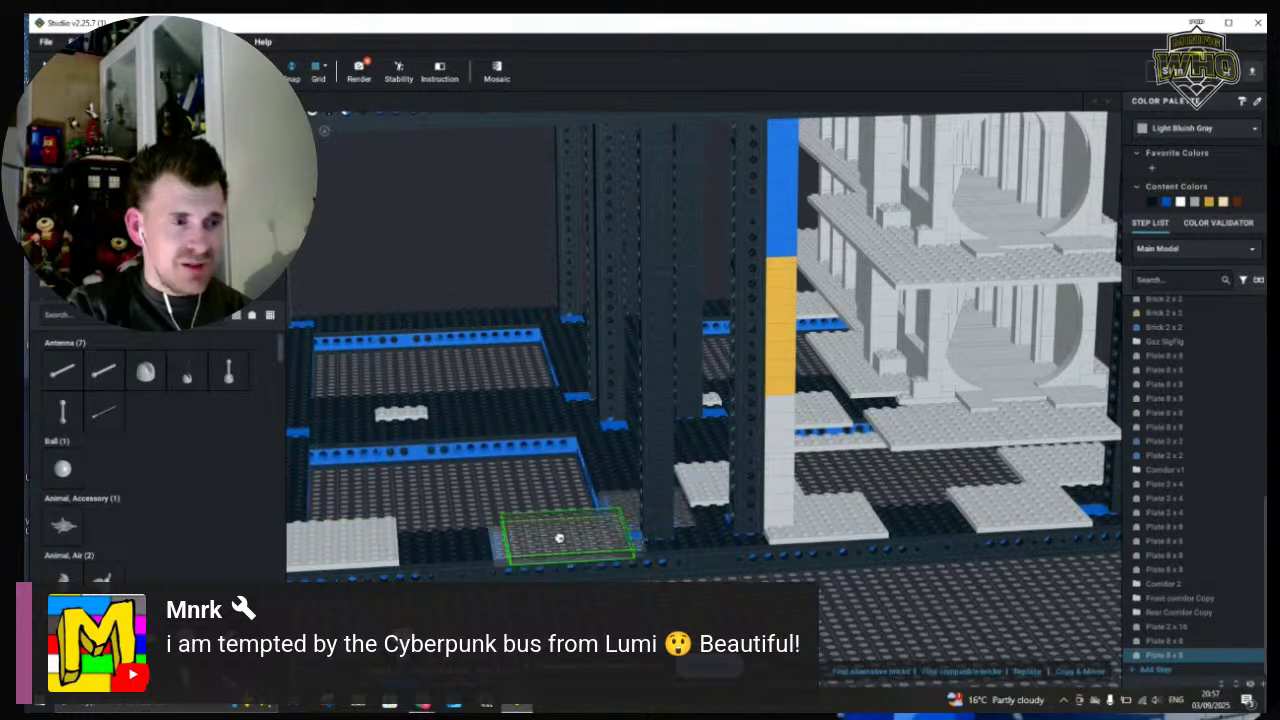
click(555, 537)
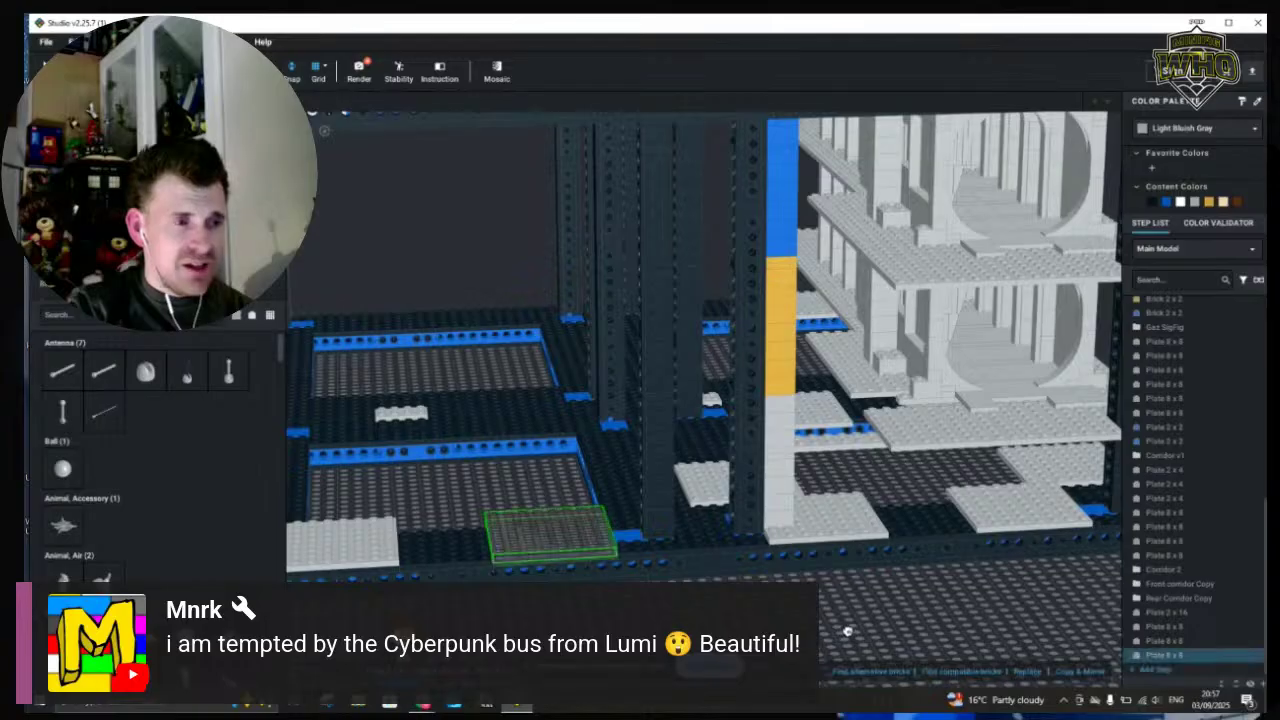
key(ctrl+v)
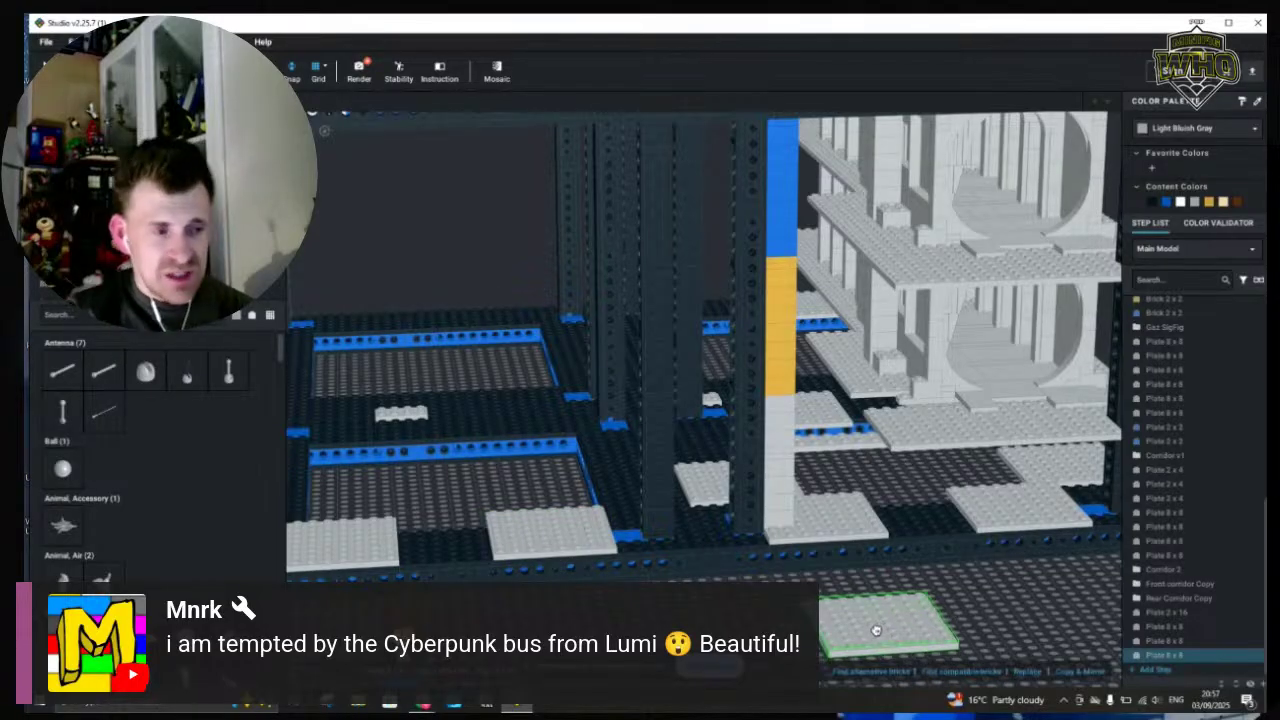
key(Escape)
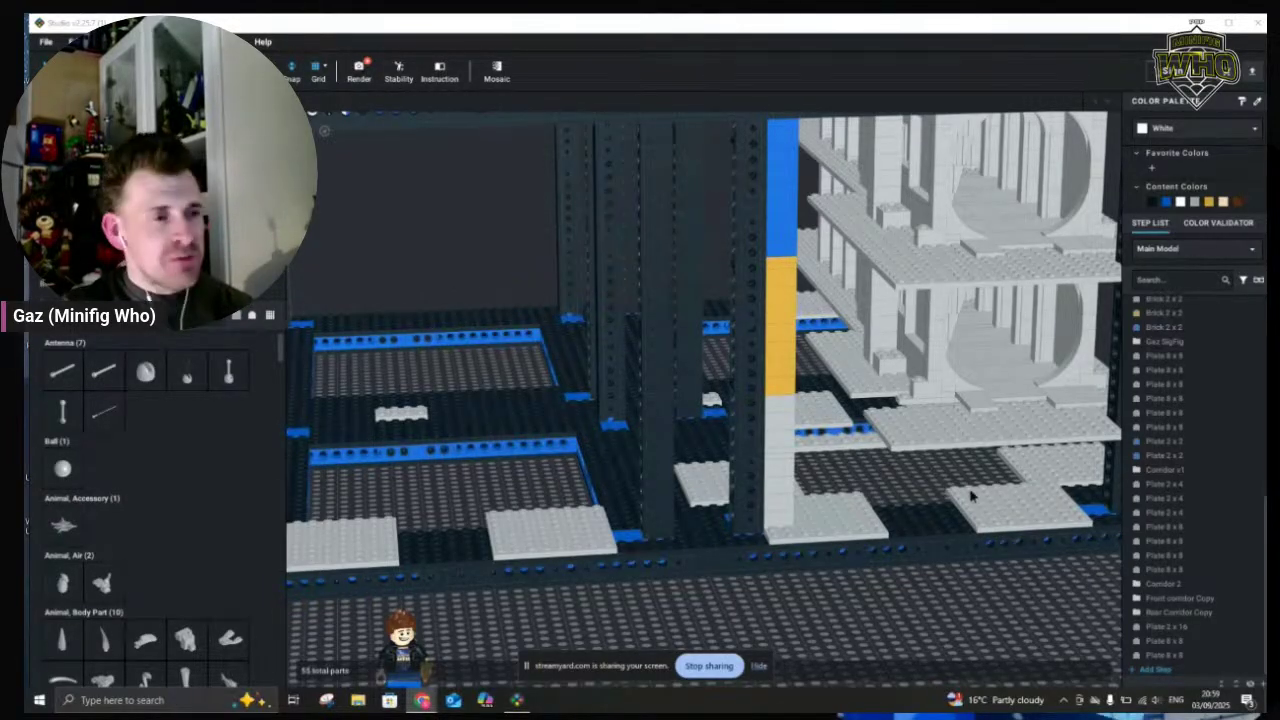
right_click(843, 627)
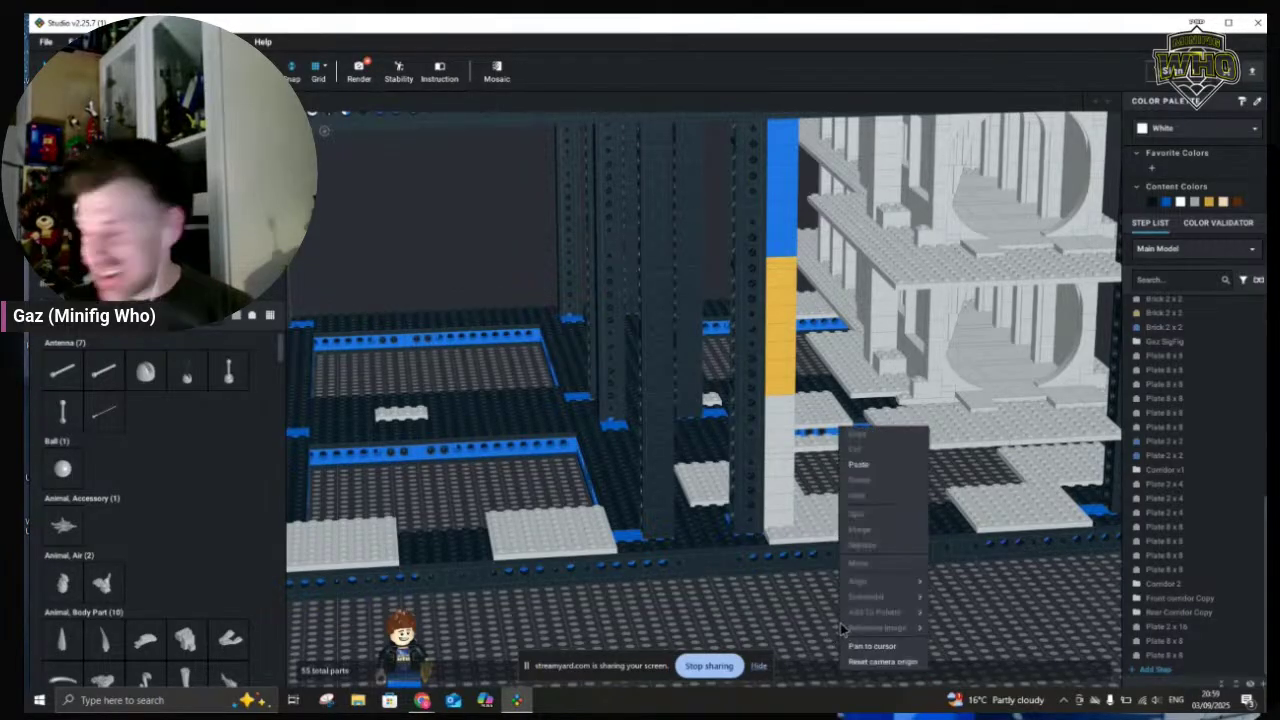
click(745, 603)
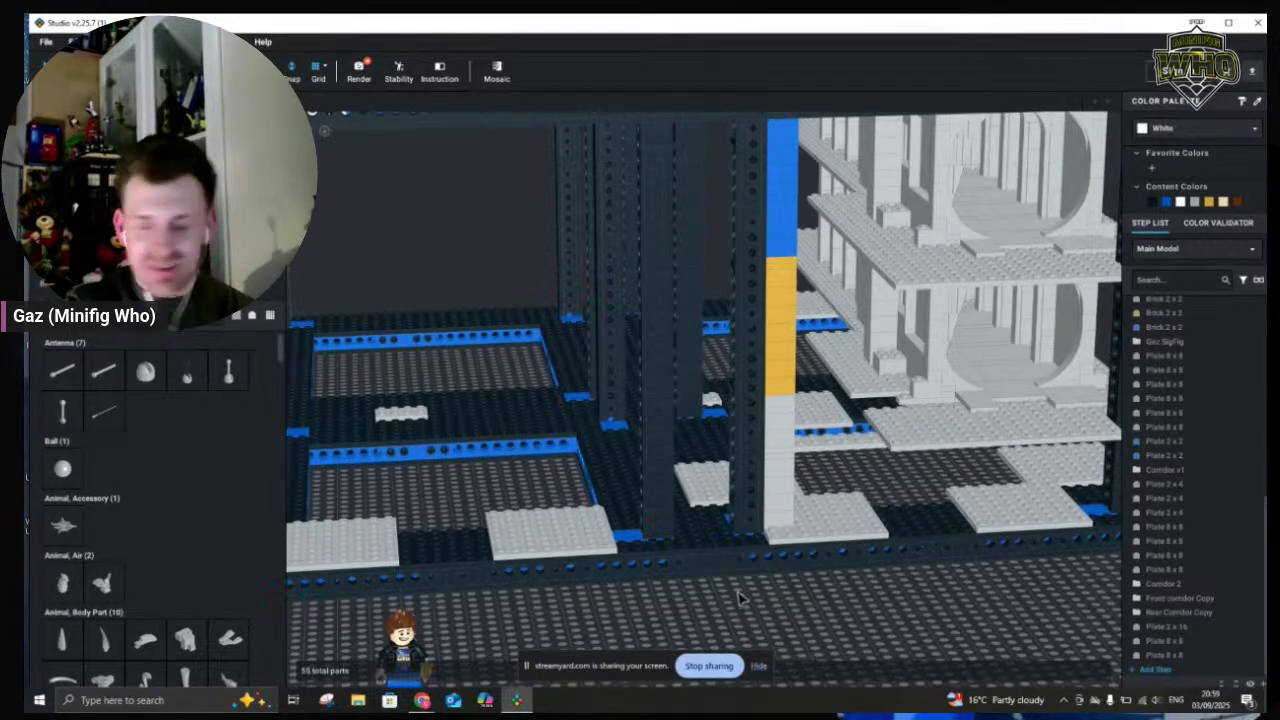
Find the 6 x 6 plate in the parts library and place it on the floor directly behind the newly copied 8 x 8 plate, beside the upright
key(0)
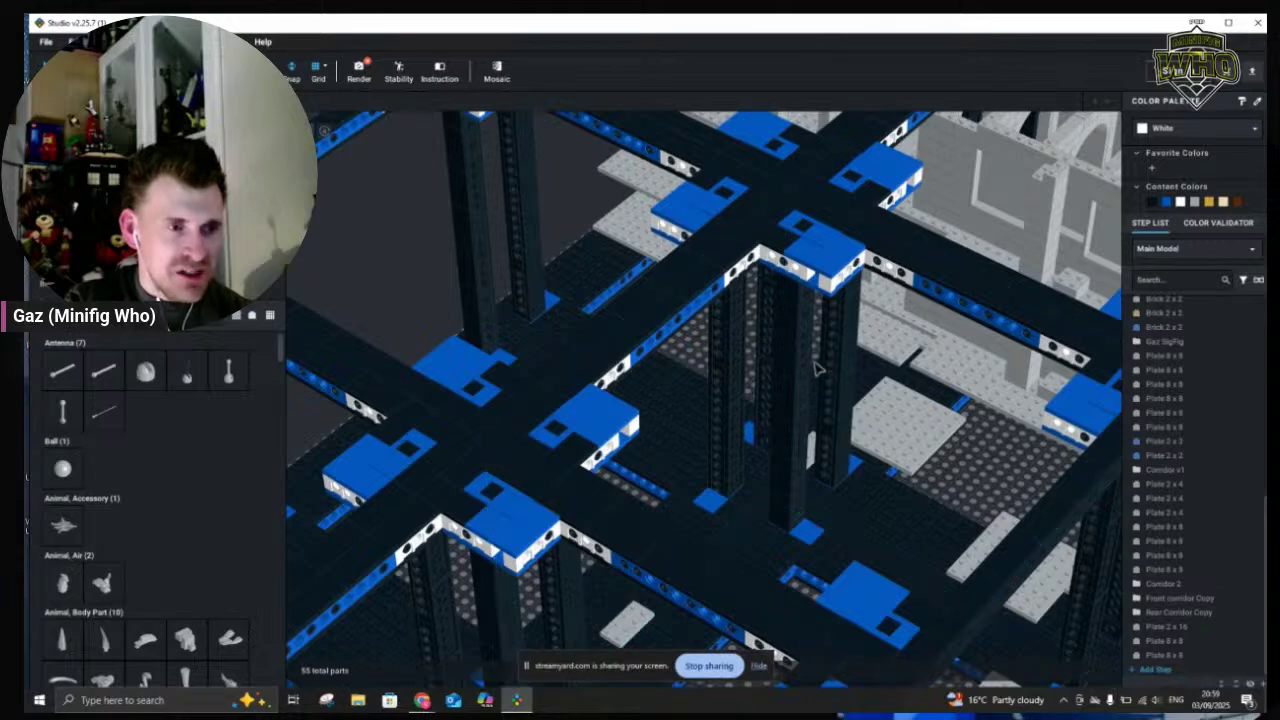
scroll(800, 362, up, 2)
scroll(790, 358, up, 3)
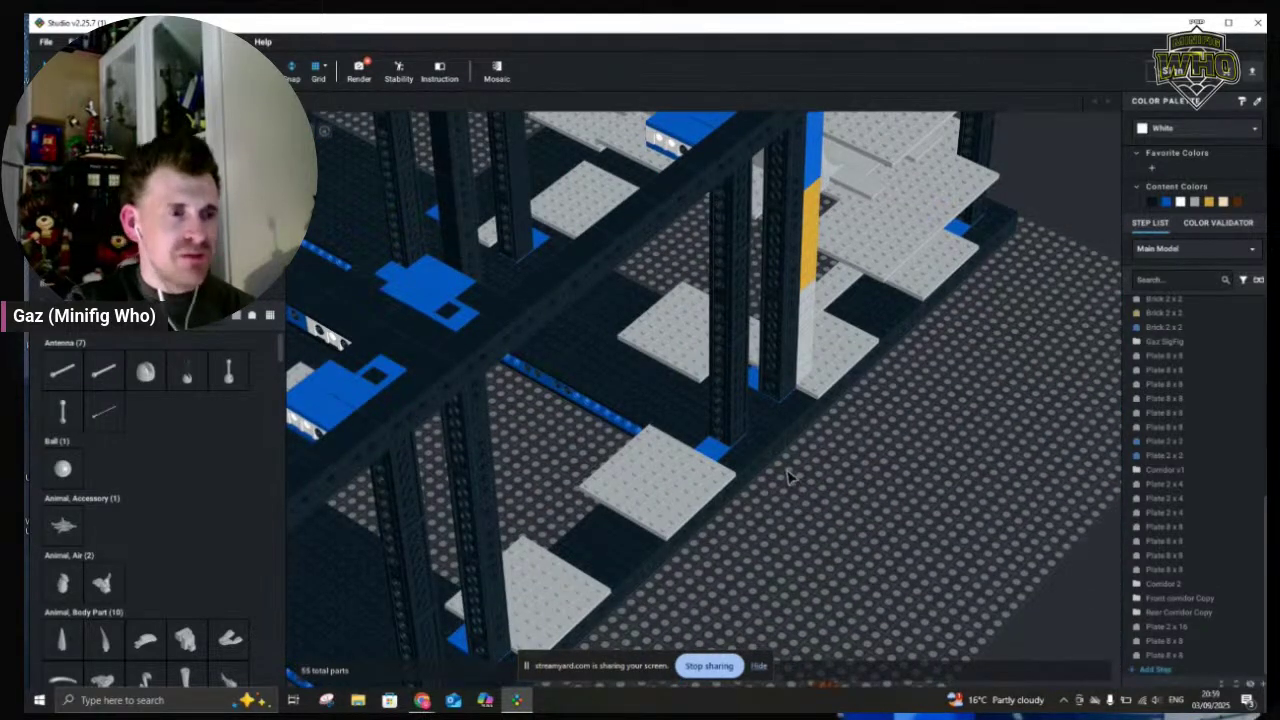
scroll(810, 494, up, 2)
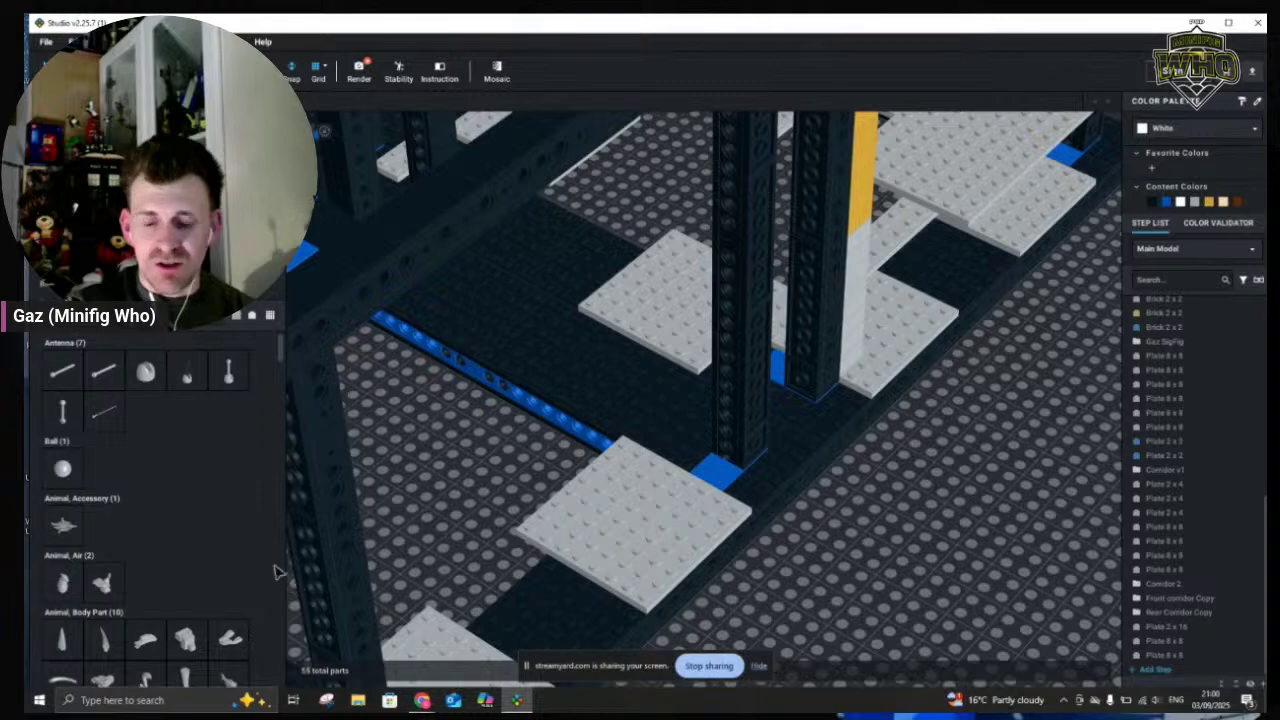
click(323, 557)
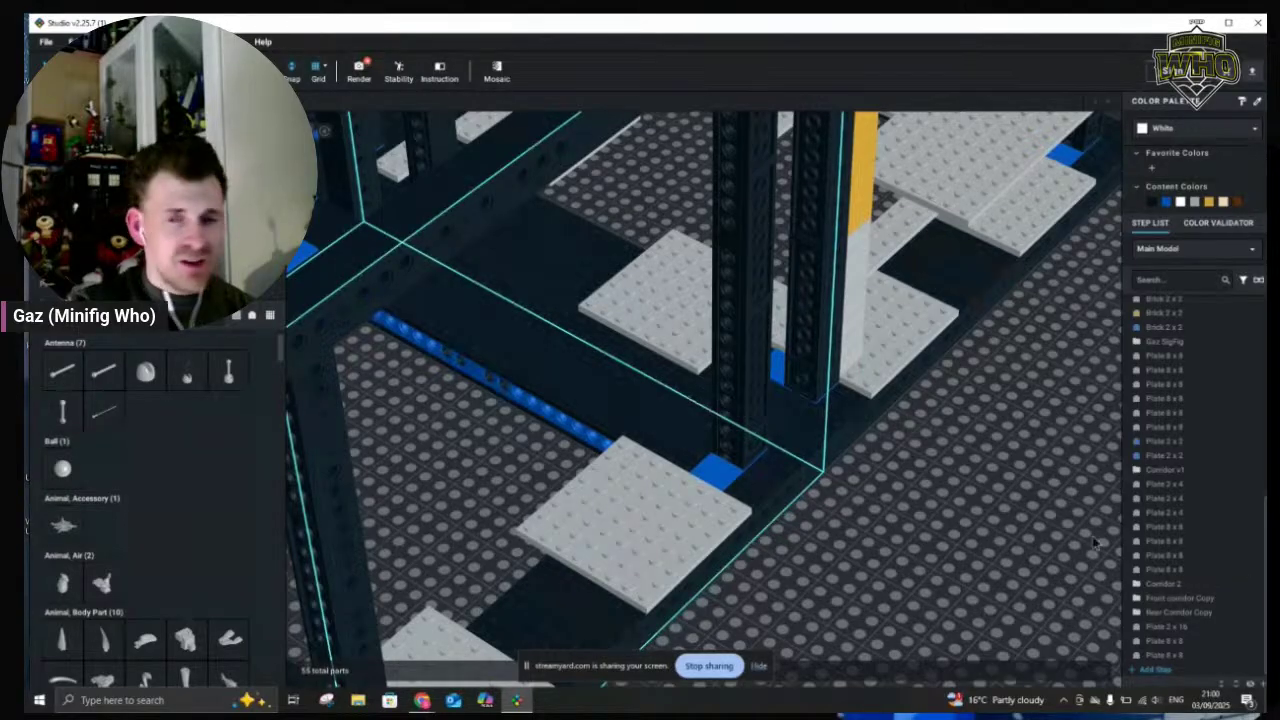
drag(280, 348, 280, 502)
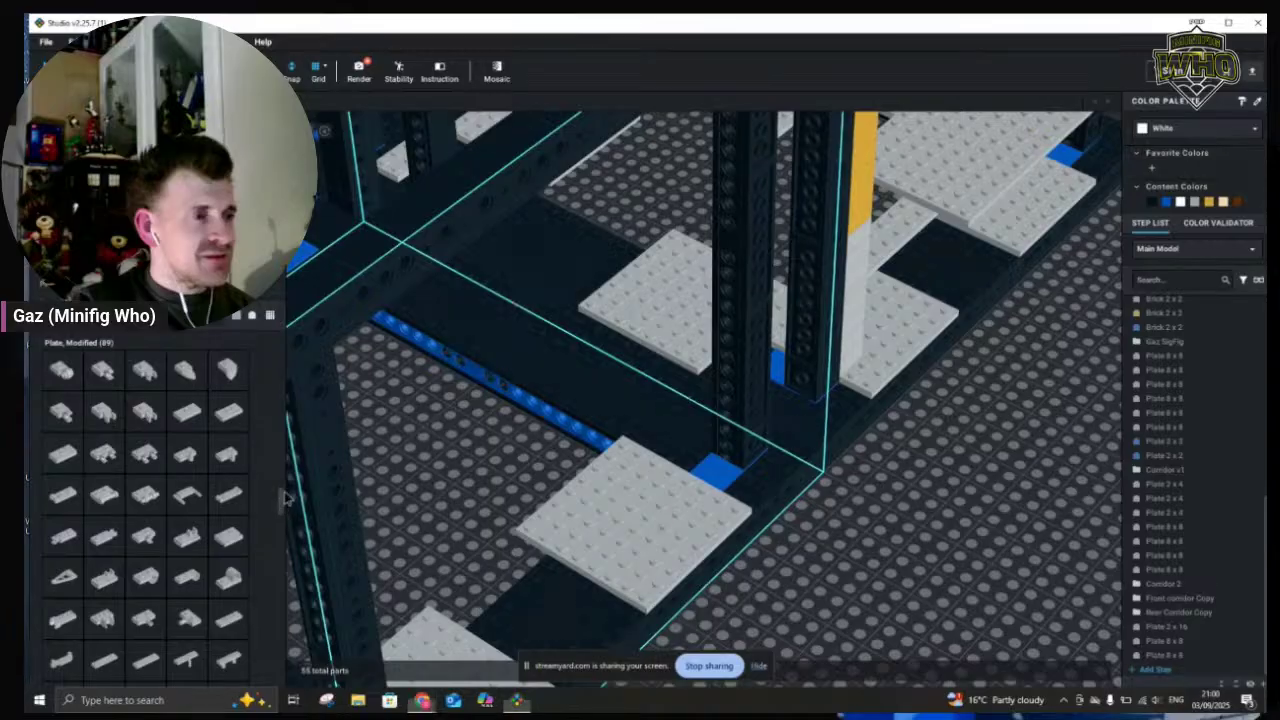
click(630, 565)
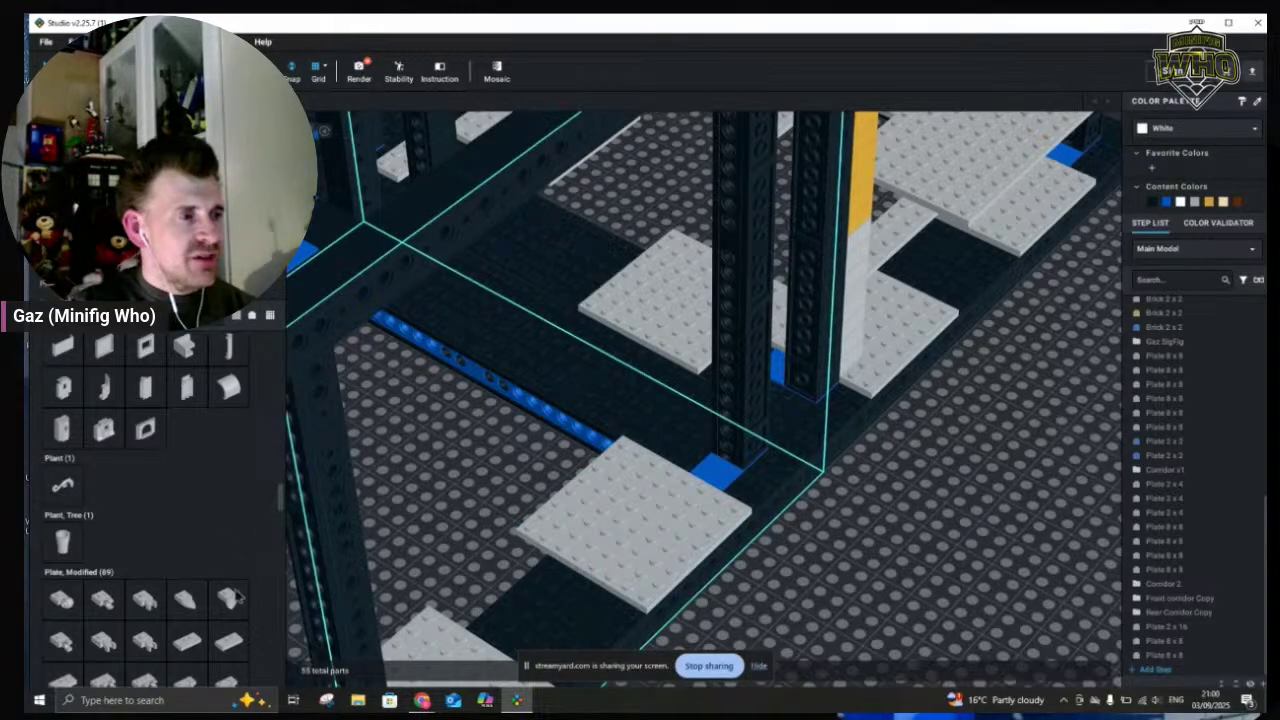
scroll(233, 561, down, 3)
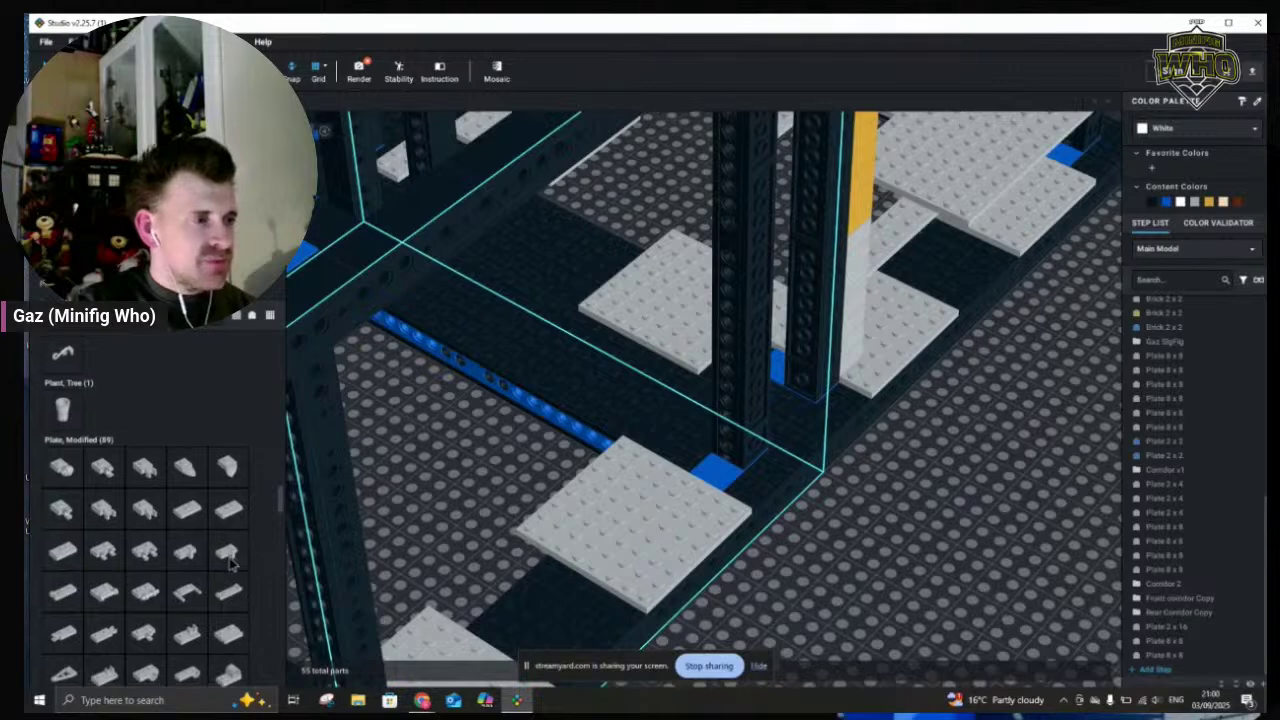
scroll(228, 563, down, 10)
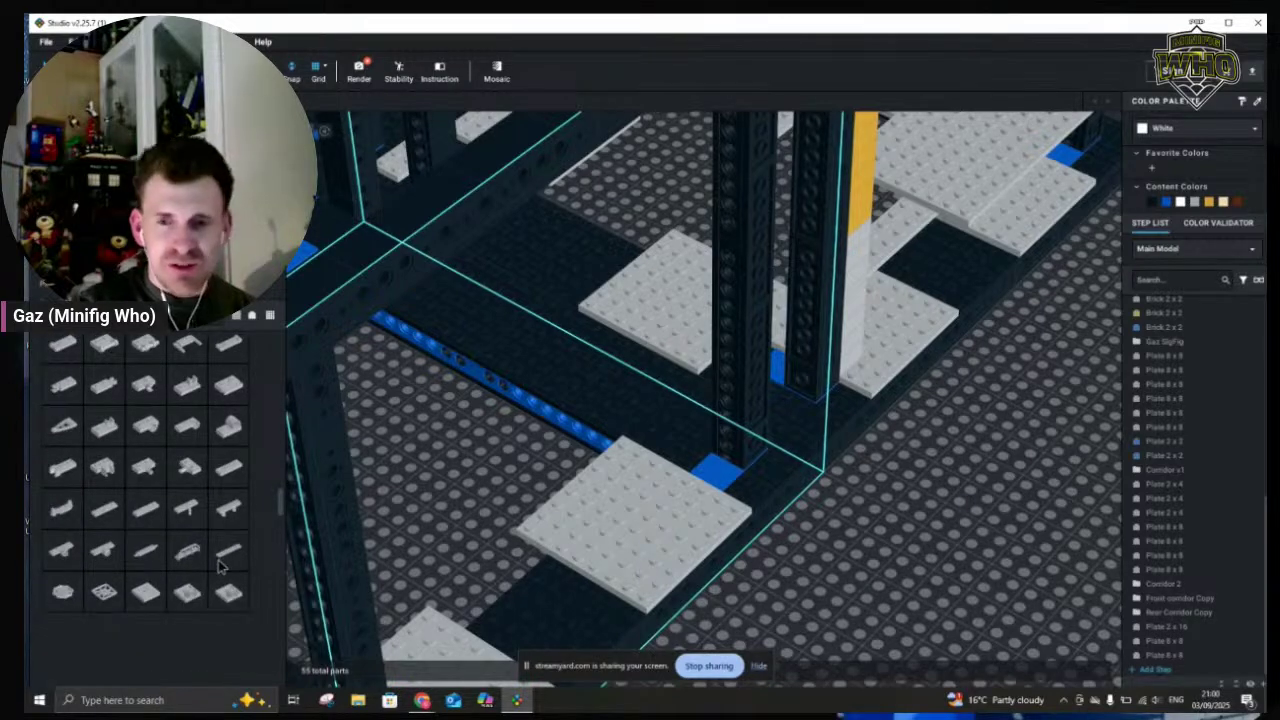
scroll(220, 566, down, 3)
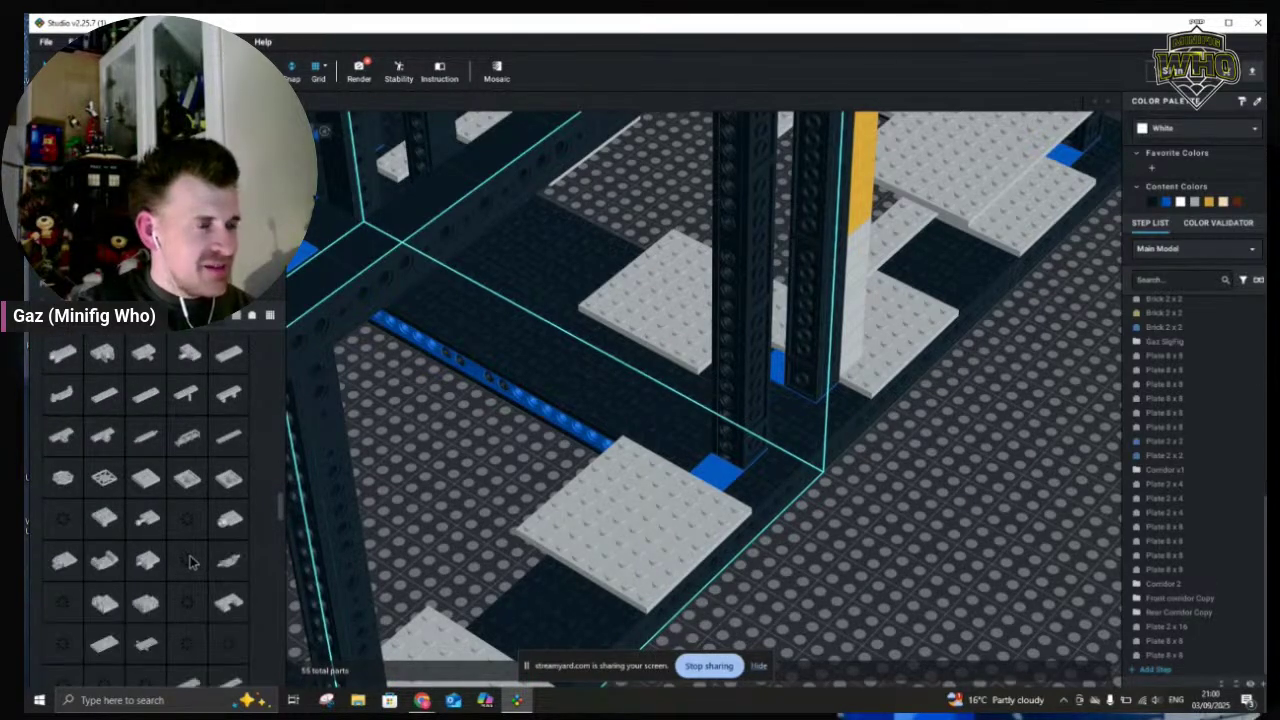
scroll(190, 562, down, 3)
scroll(190, 568, down, 3)
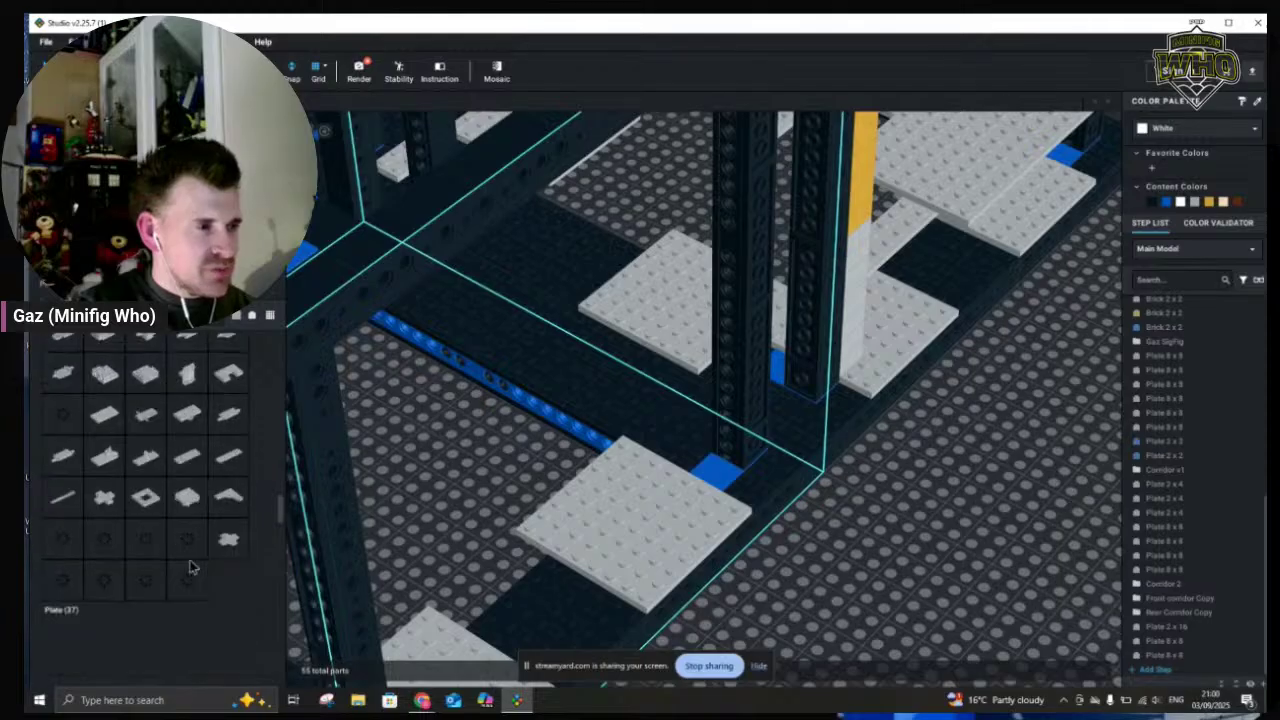
scroll(190, 562, down, 3)
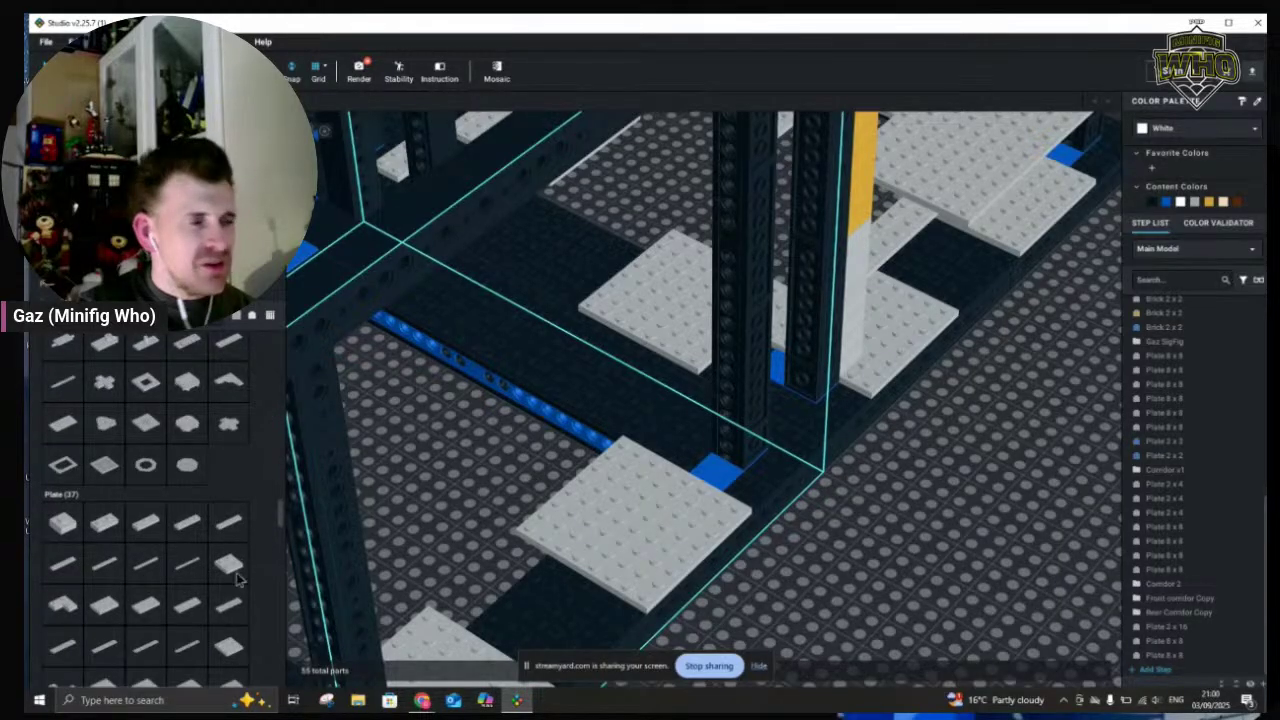
scroll(230, 605, down, 3)
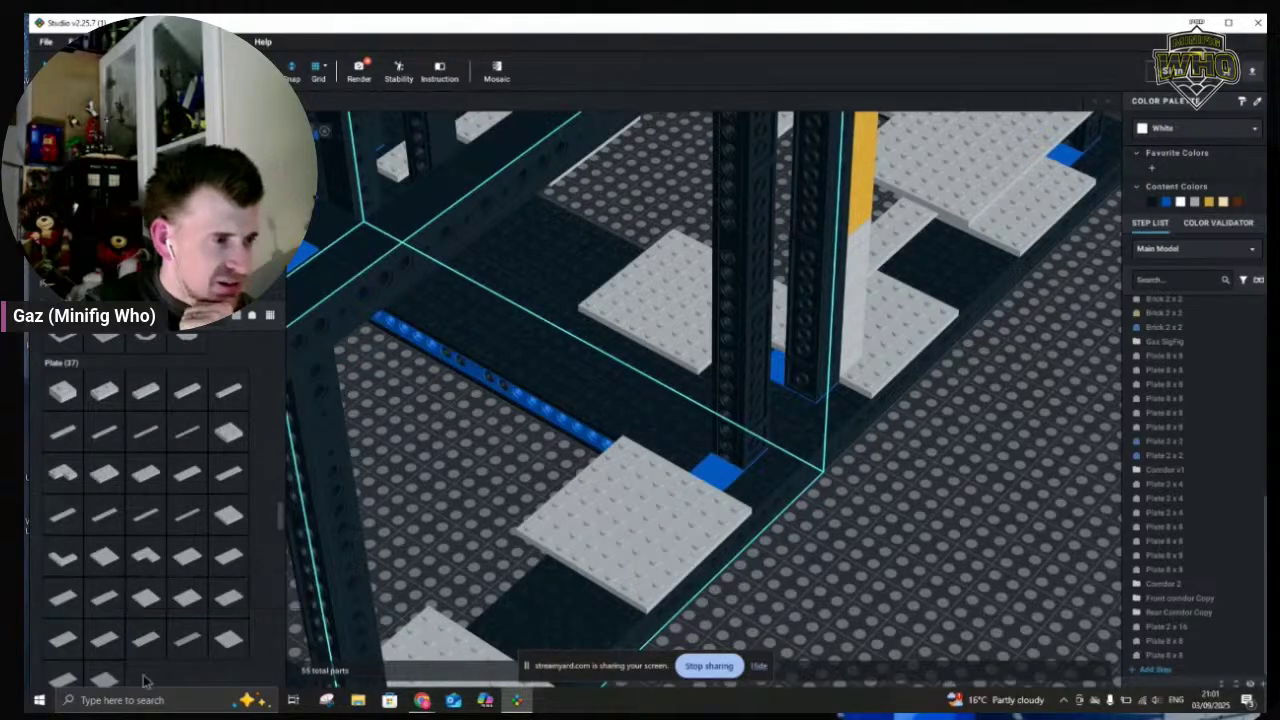
drag(148, 603, 681, 409)
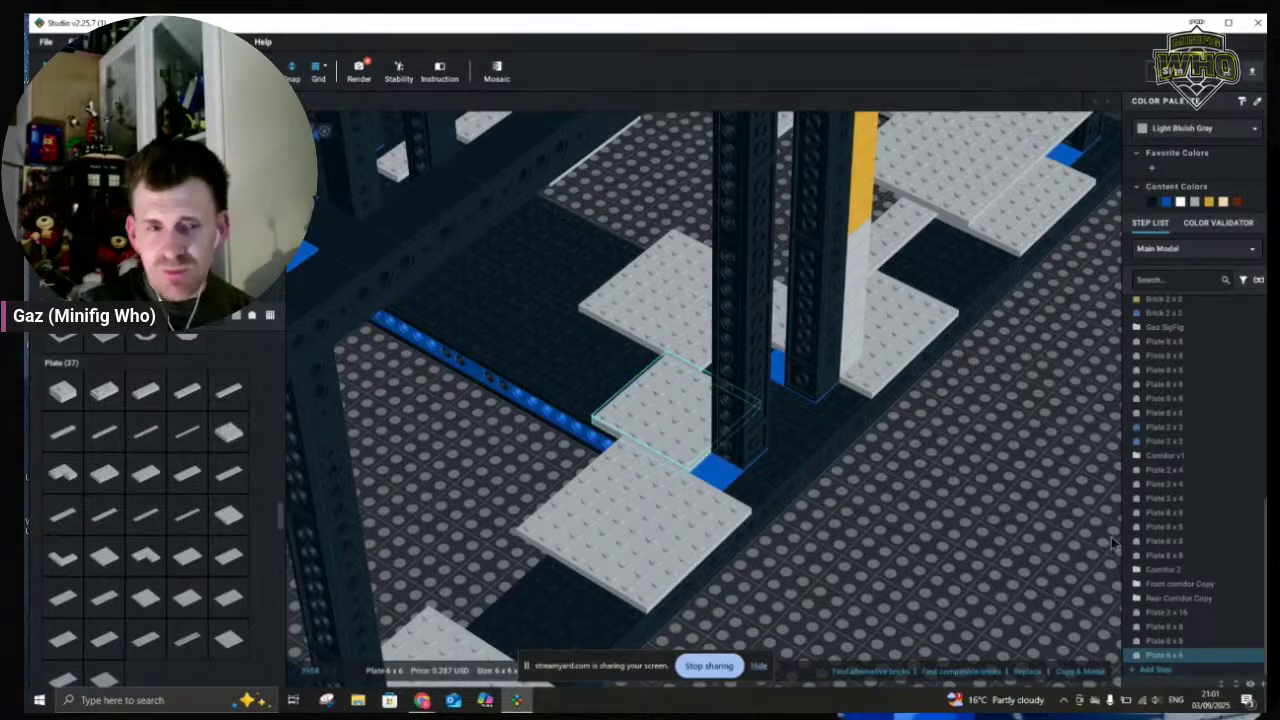
click(958, 486)
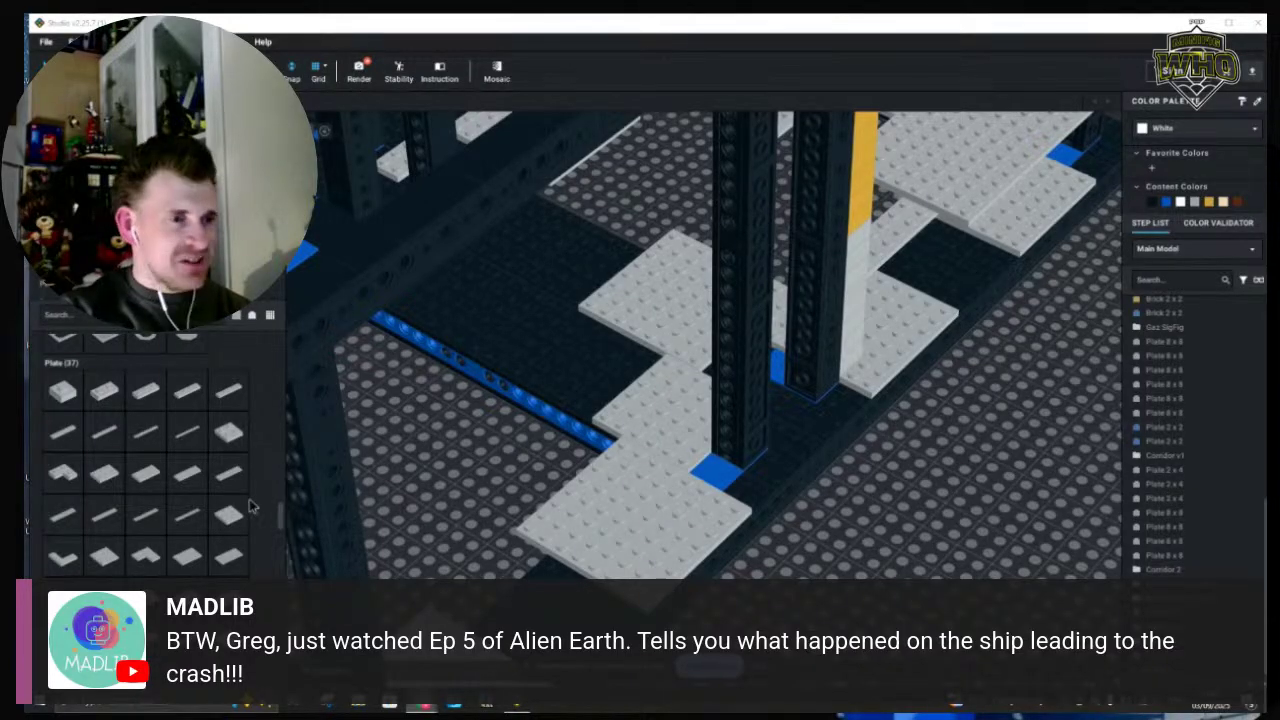
Add a 2 x 6 plate along the frame's front edge, in front of the upright and flush against the 8 x 8 plate
click(182, 481)
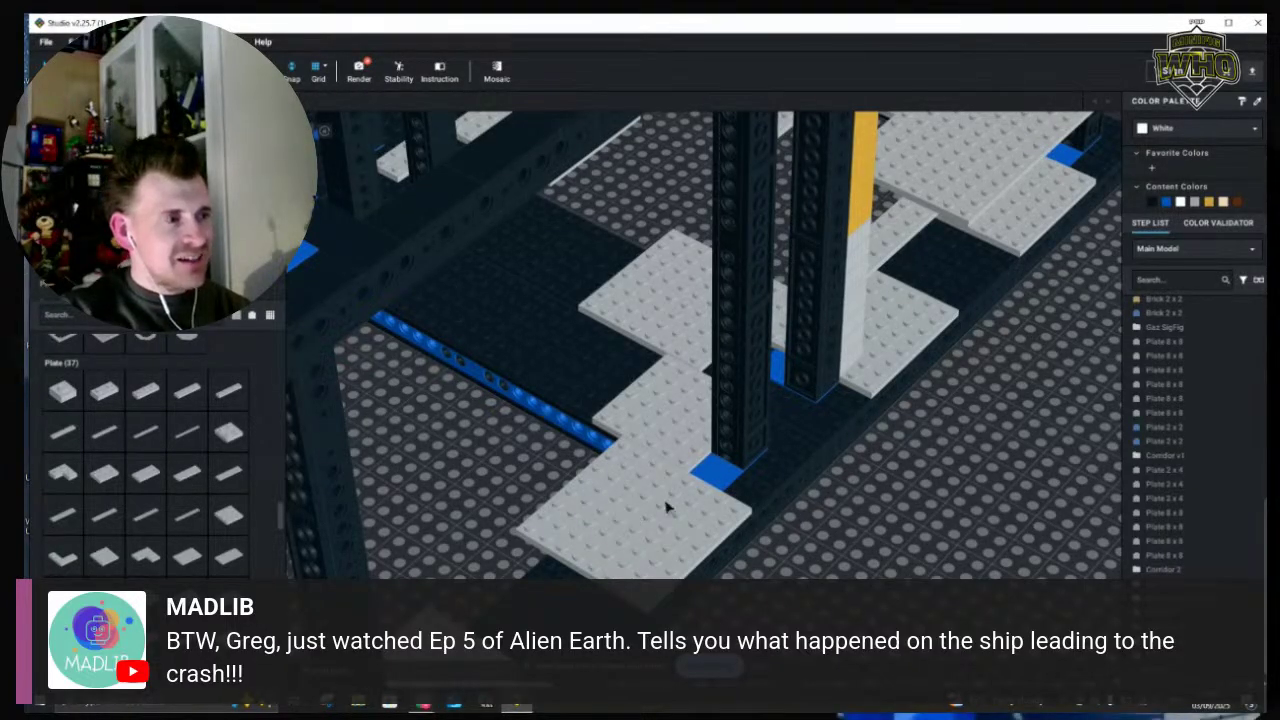
click(785, 468)
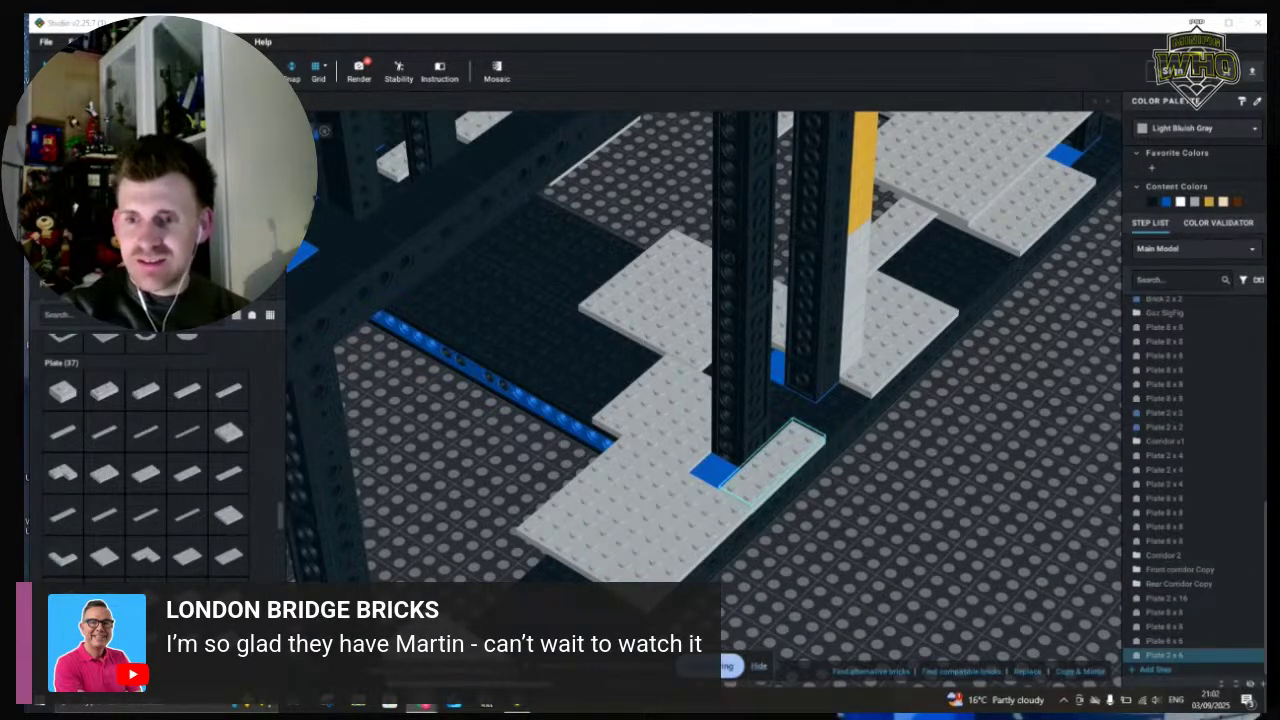
click(950, 548)
right_drag(948, 551, 962, 541)
click(1010, 410)
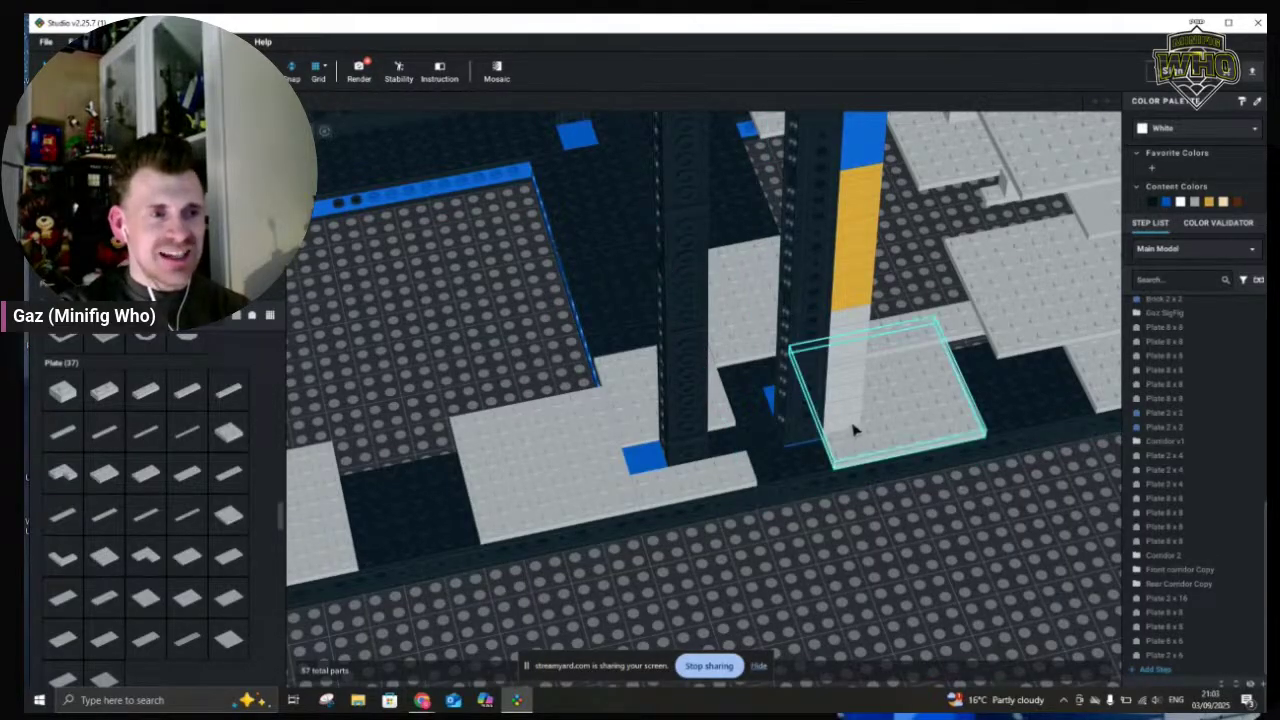
Duplicate the 2 x 6 plate, turn it crosswise and place it over the blue corner beside the front upright
click(645, 480)
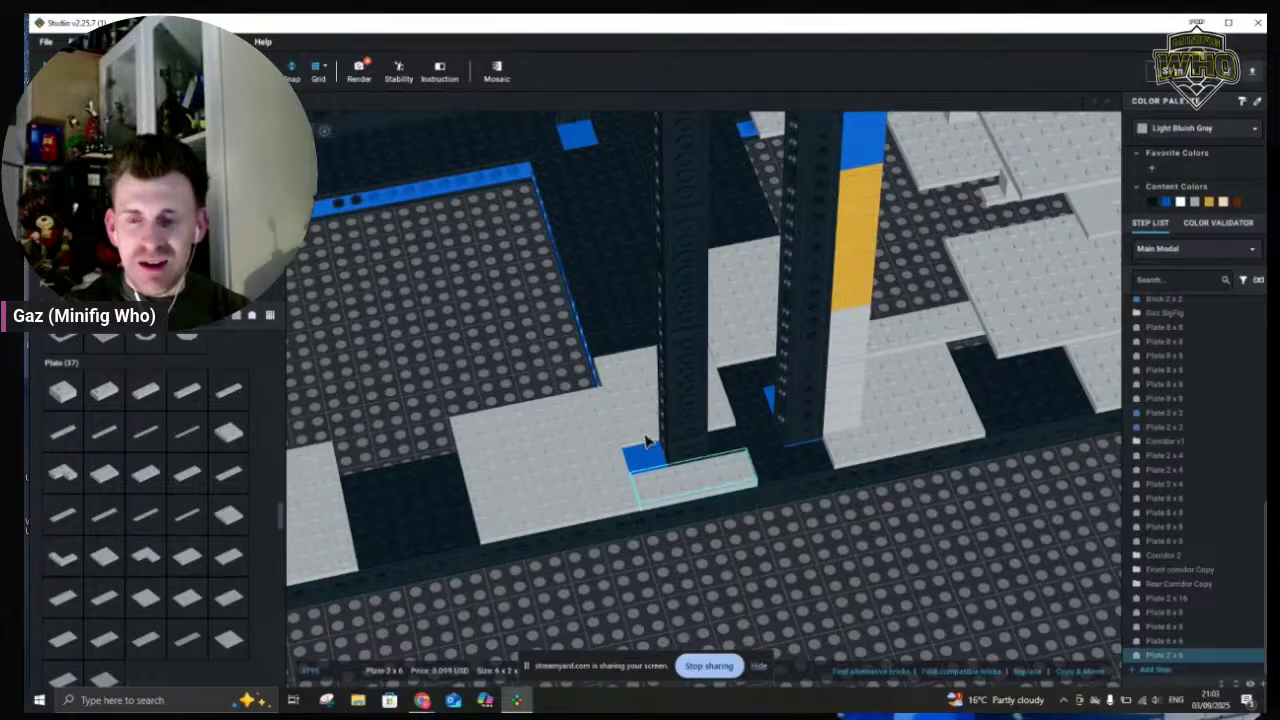
key(ctrl+v)
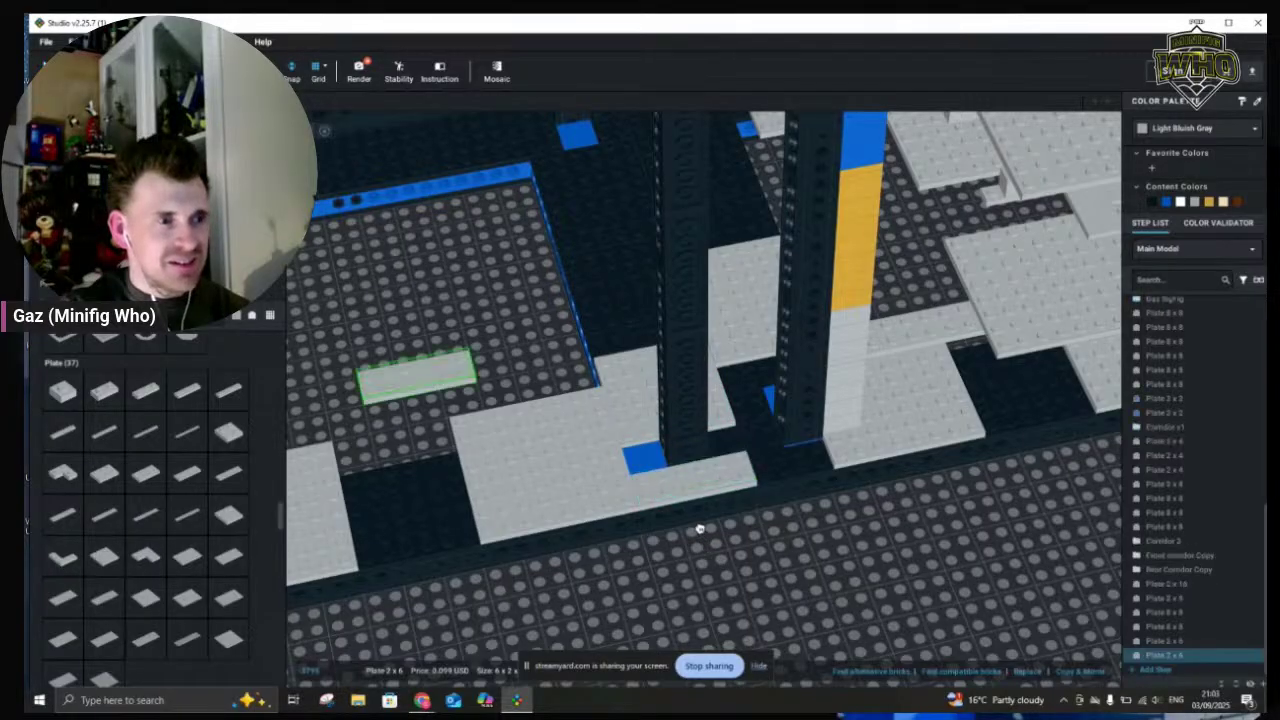
key(Right)
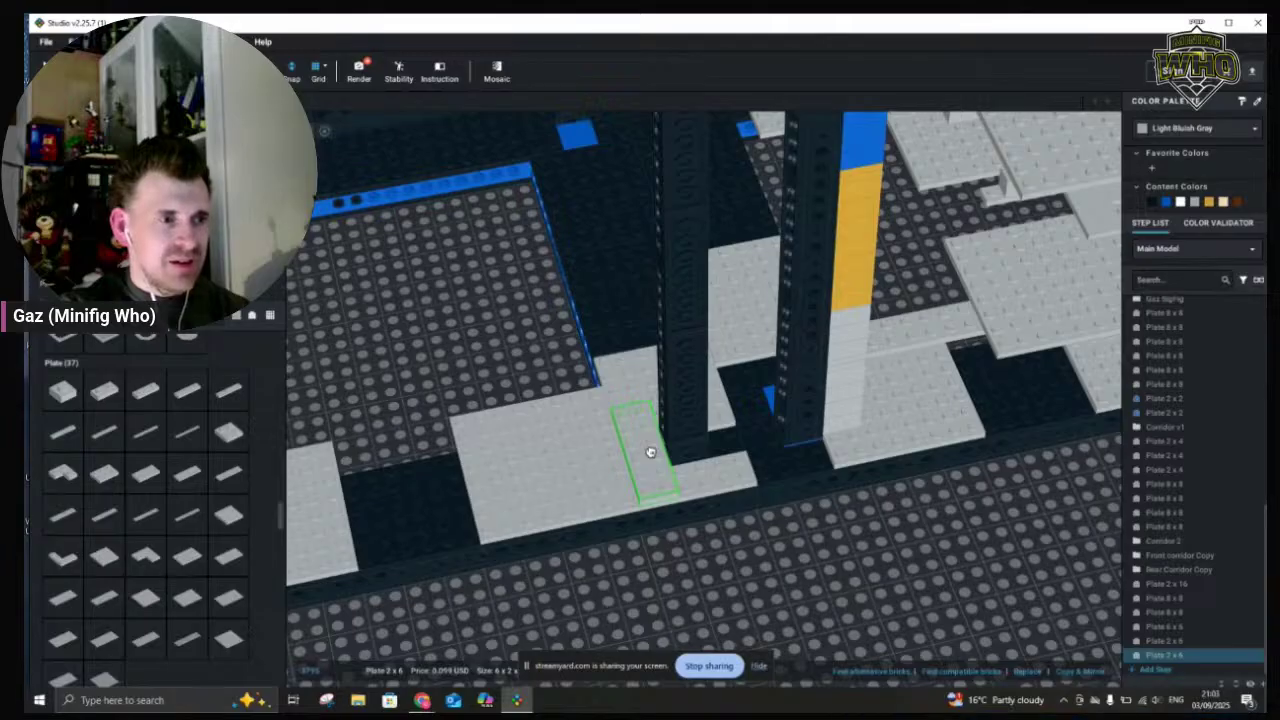
key(Escape)
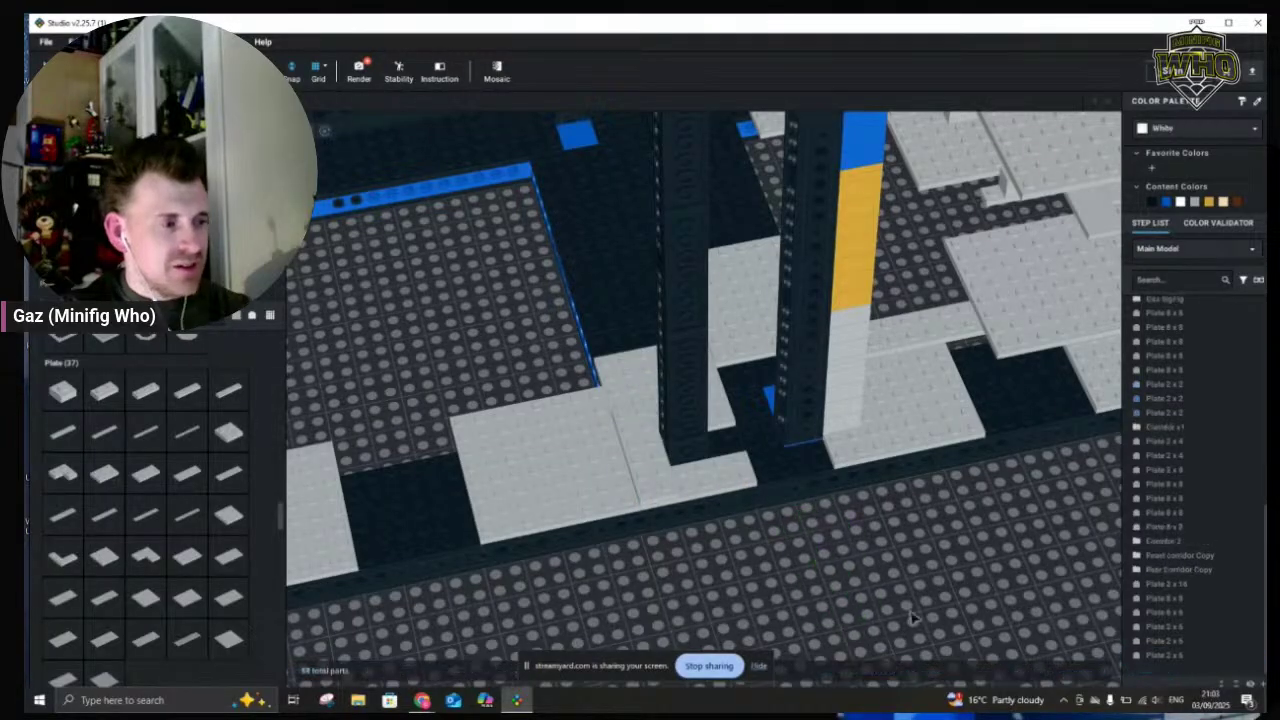
Copy light bluish gray 2 x 2 bricks from the foot of the multicoloured column and stack them on the plates beside the front upright
click(845, 415)
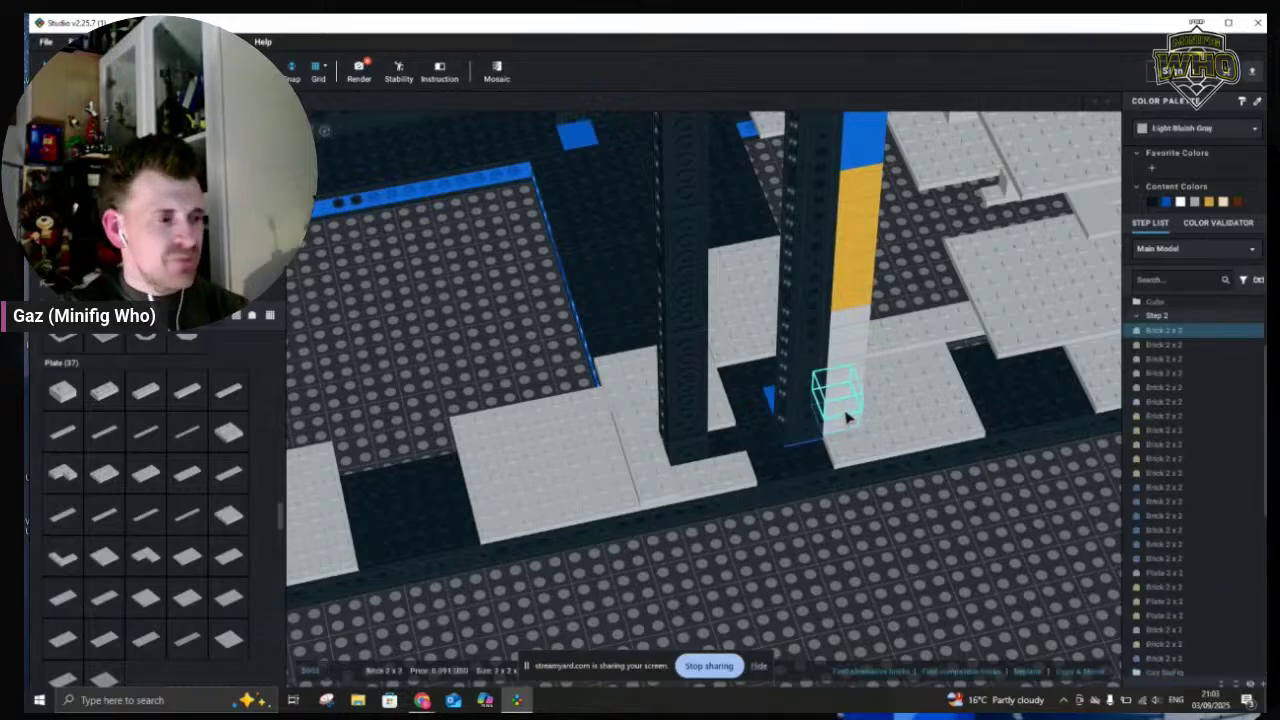
ctrl+click(849, 389)
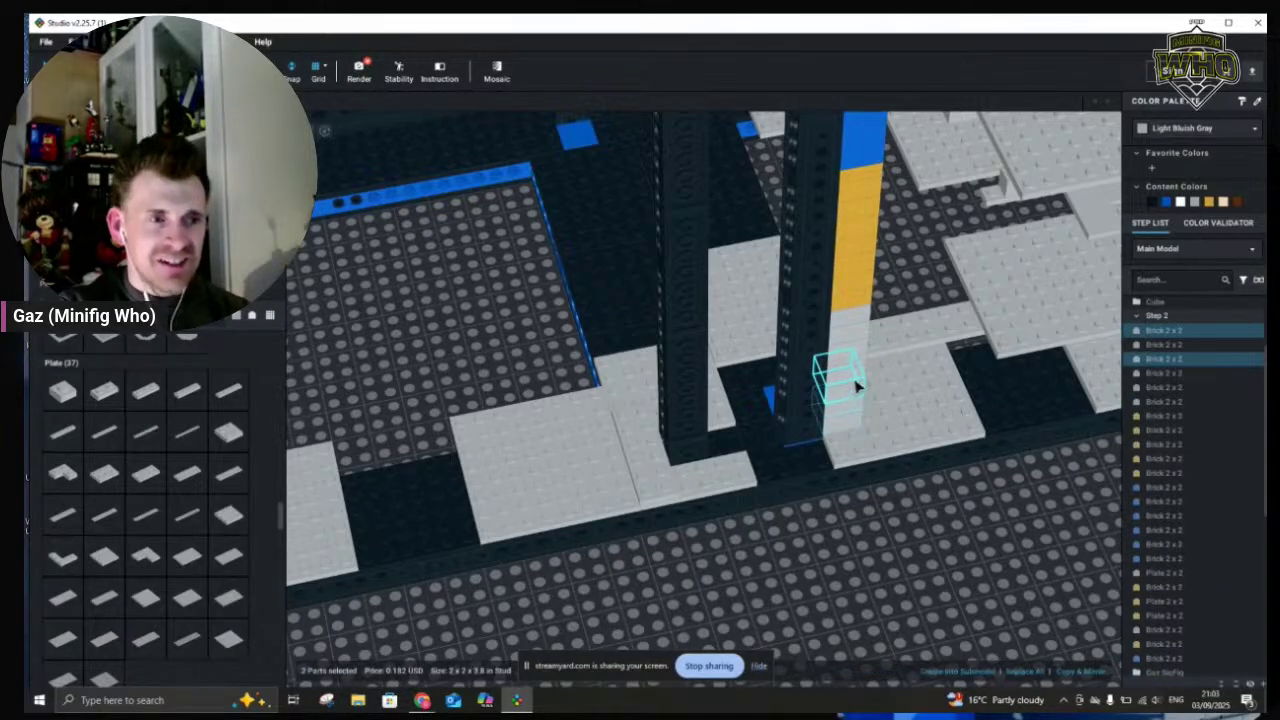
ctrl+click(855, 379)
ctrl+click(866, 390)
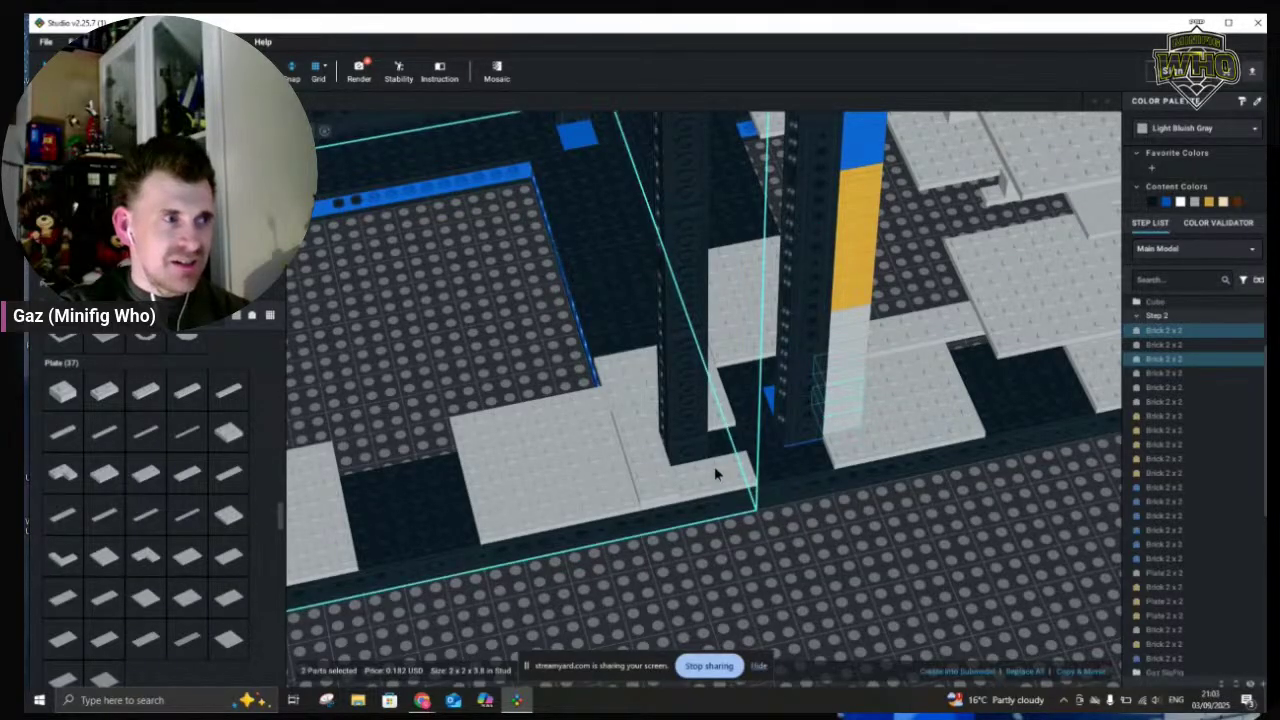
key(ctrl+v)
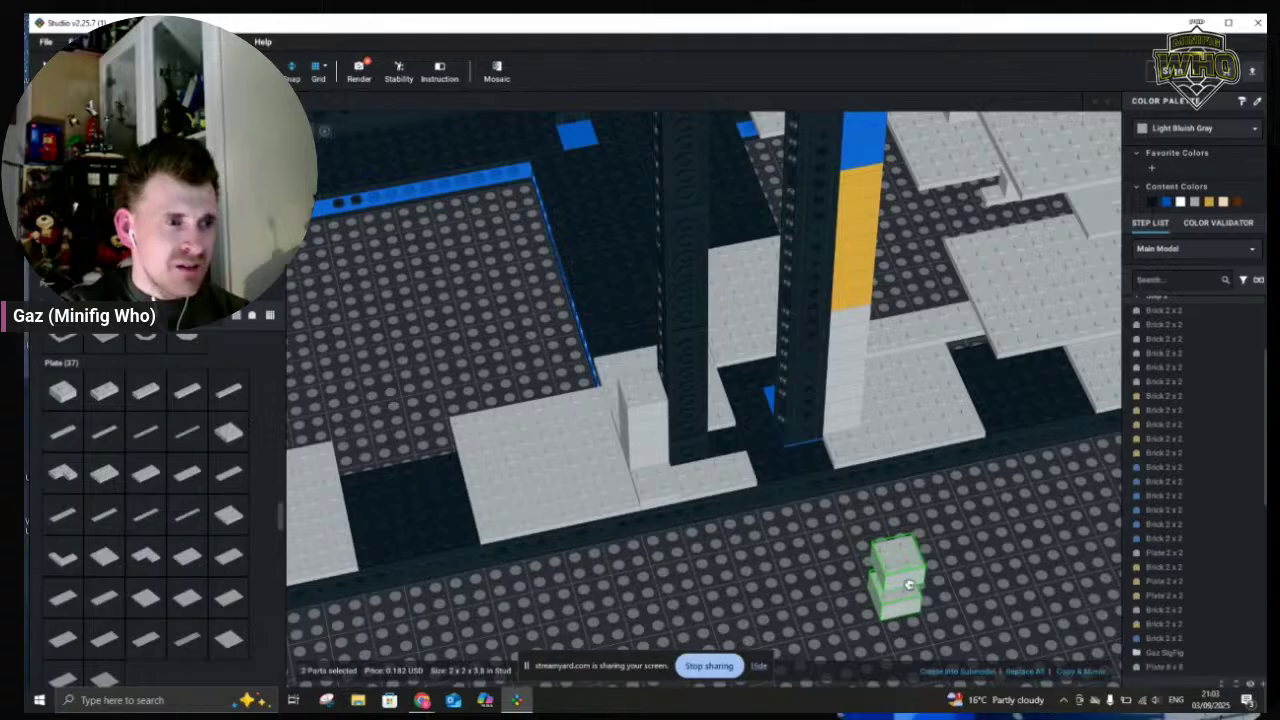
key(Escape)
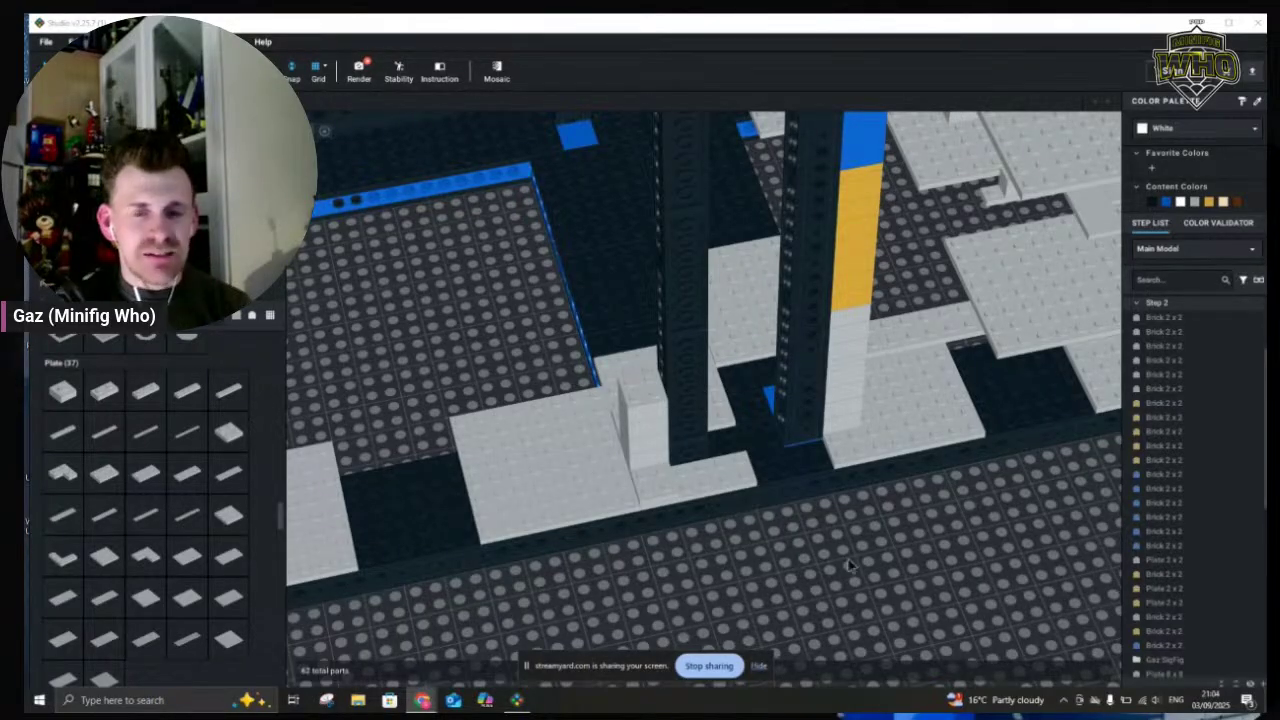
scroll(790, 560, down, 4)
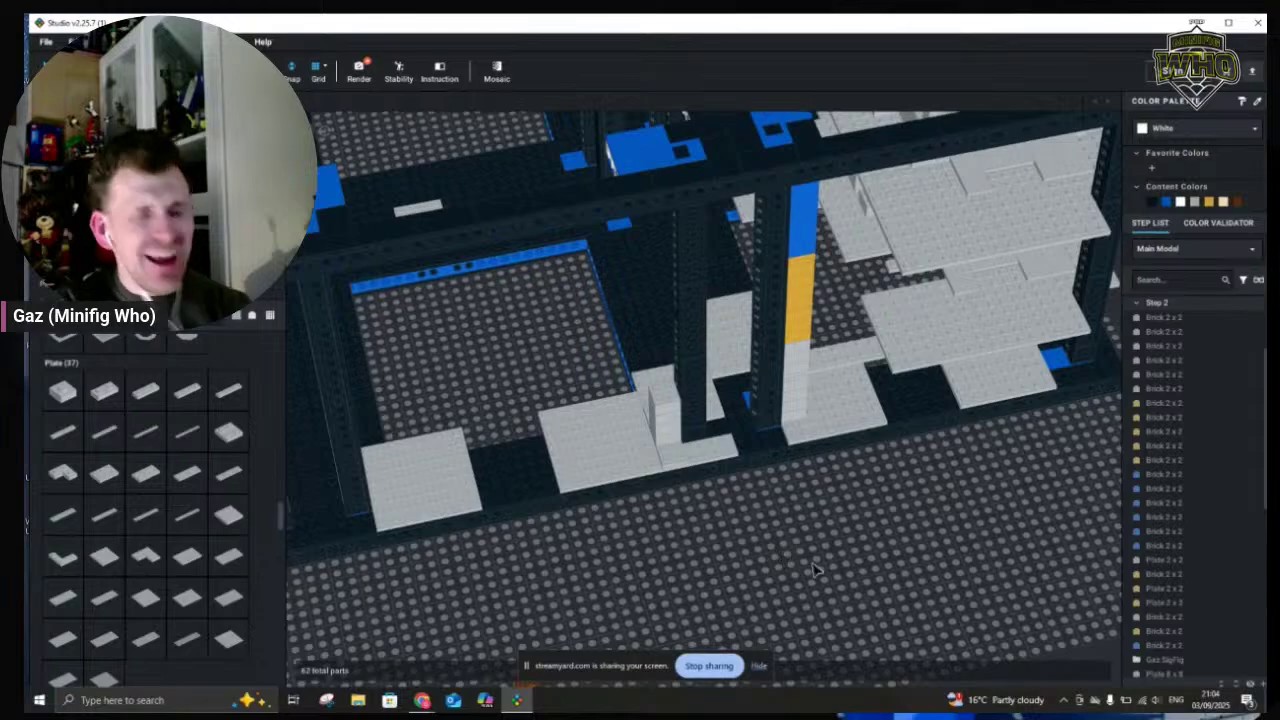
right_drag(800, 540, 803, 520)
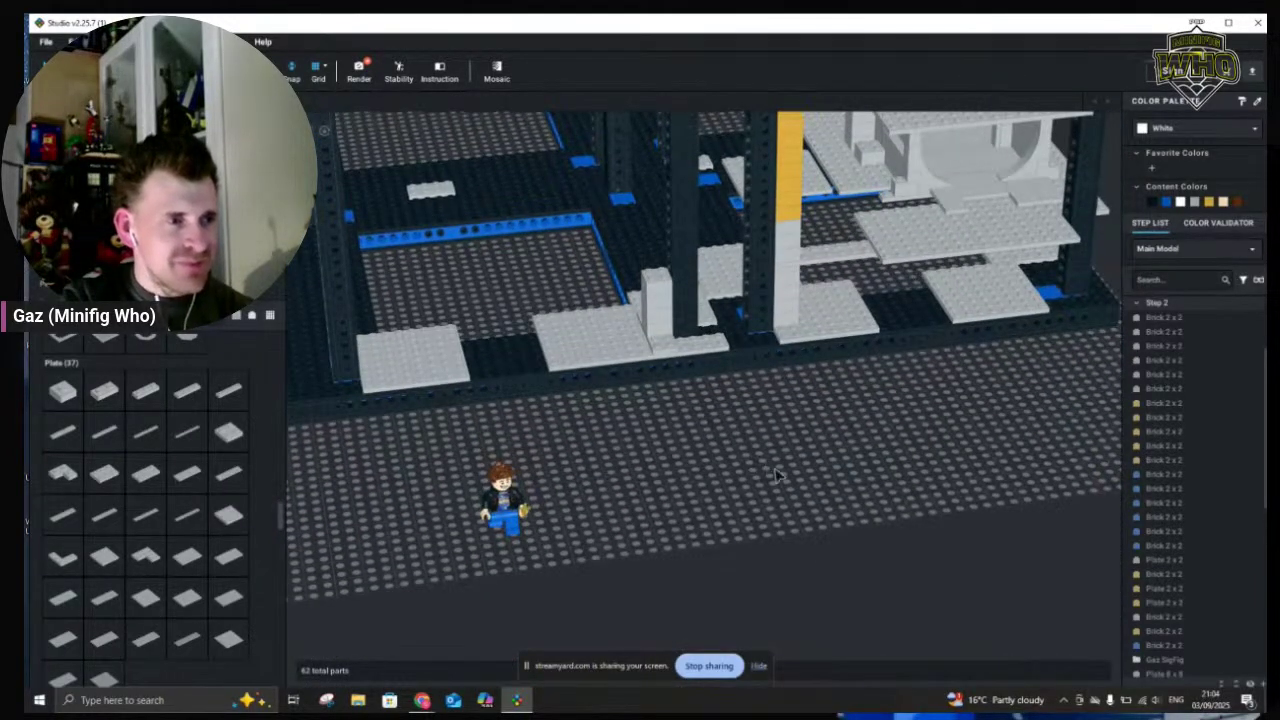
middle_drag(812, 492, 826, 500)
middle_drag(1091, 511, 1122, 522)
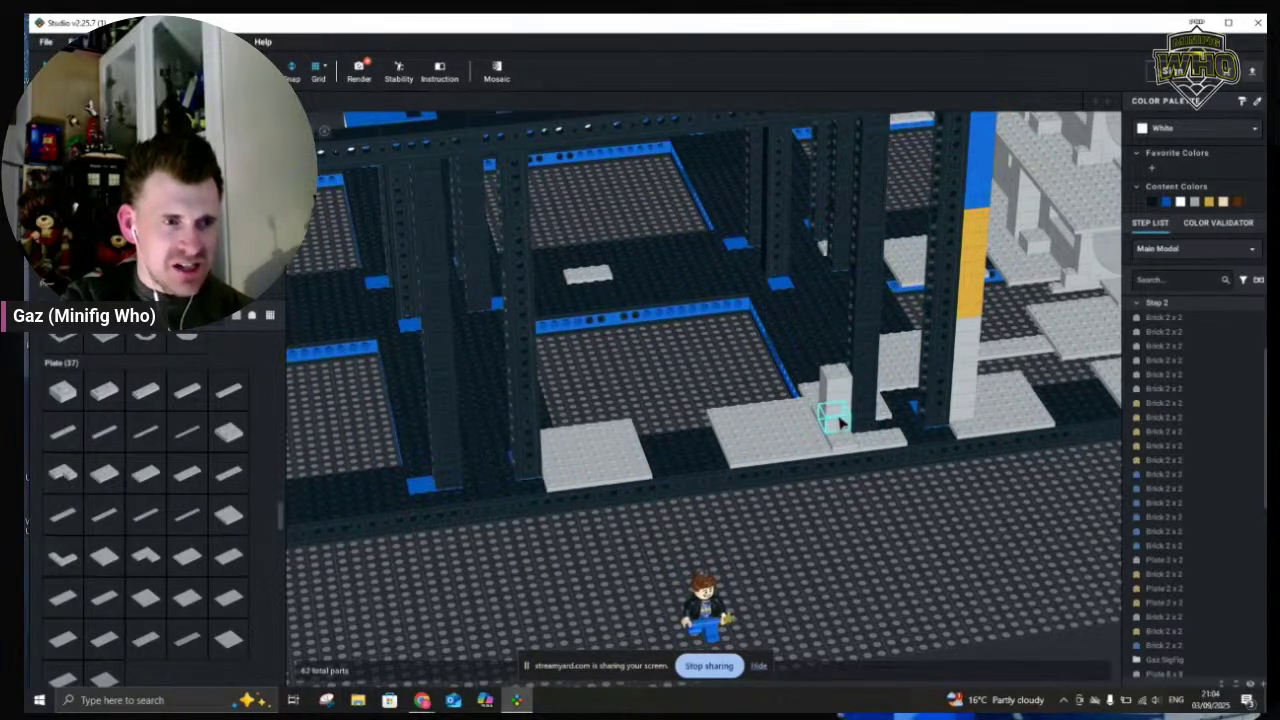
click(841, 411)
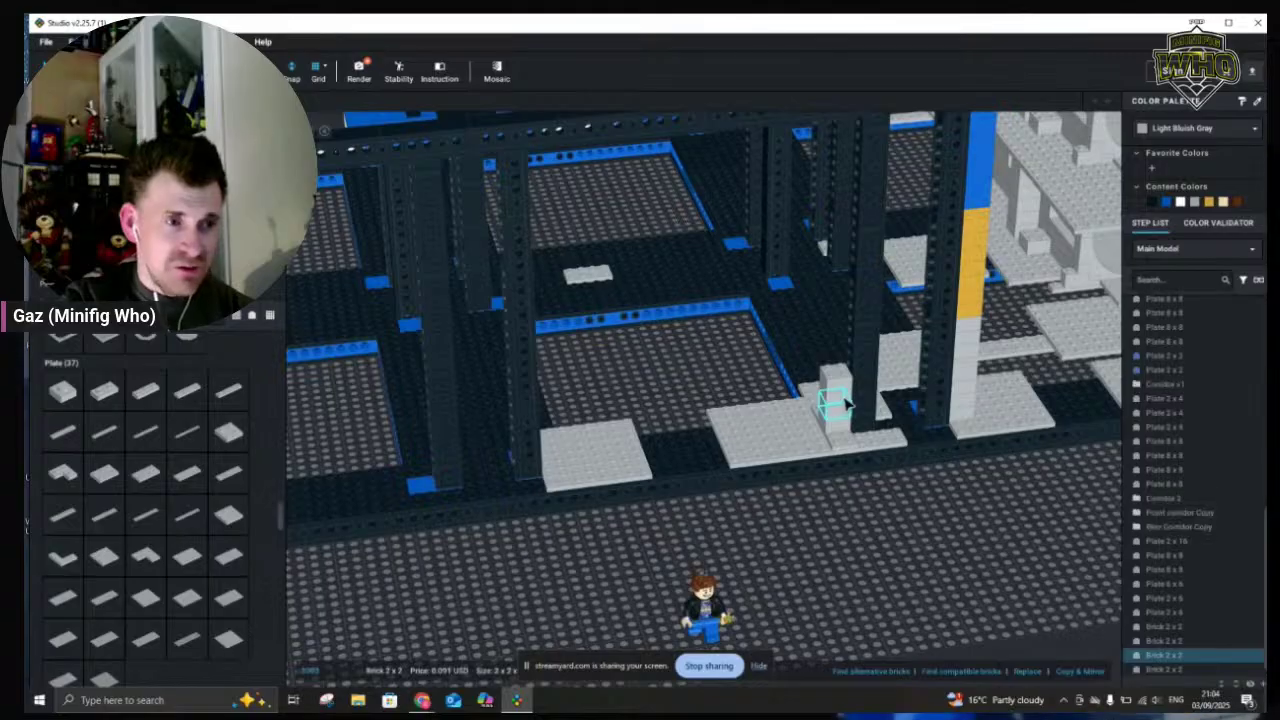
ctrl+click(845, 409)
scroll(845, 425, up, 5)
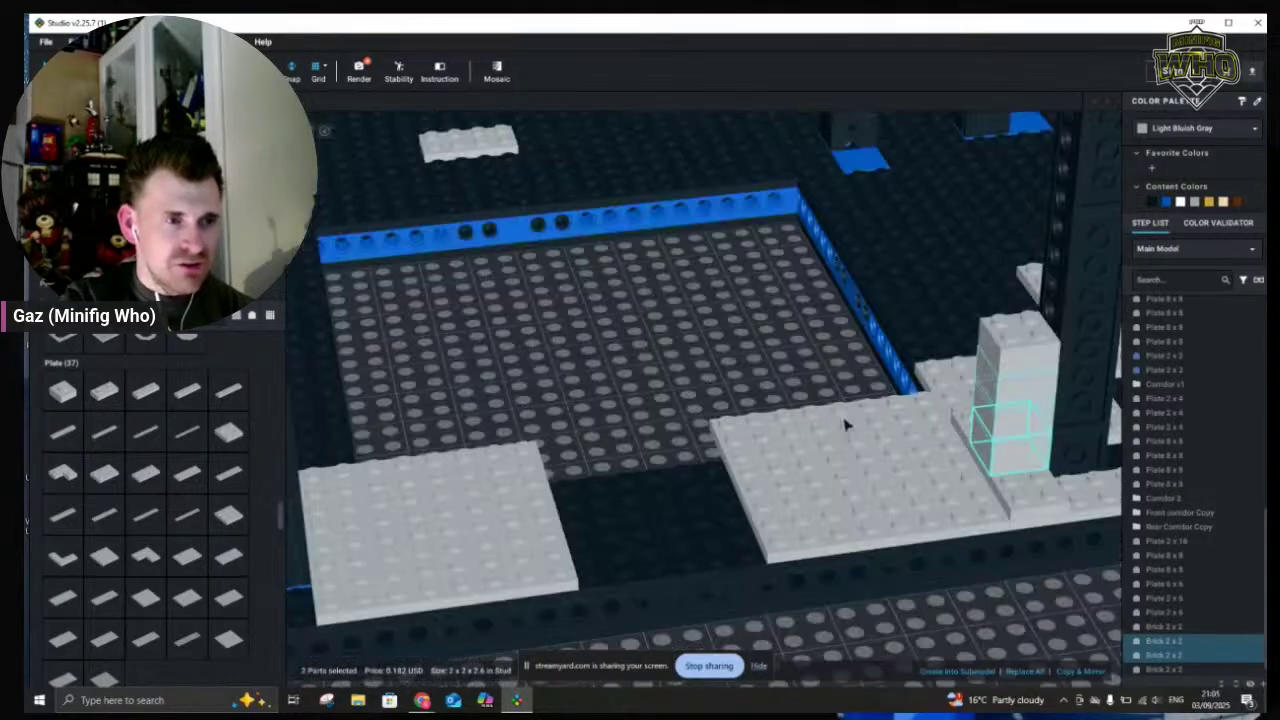
scroll(944, 468, down, 3)
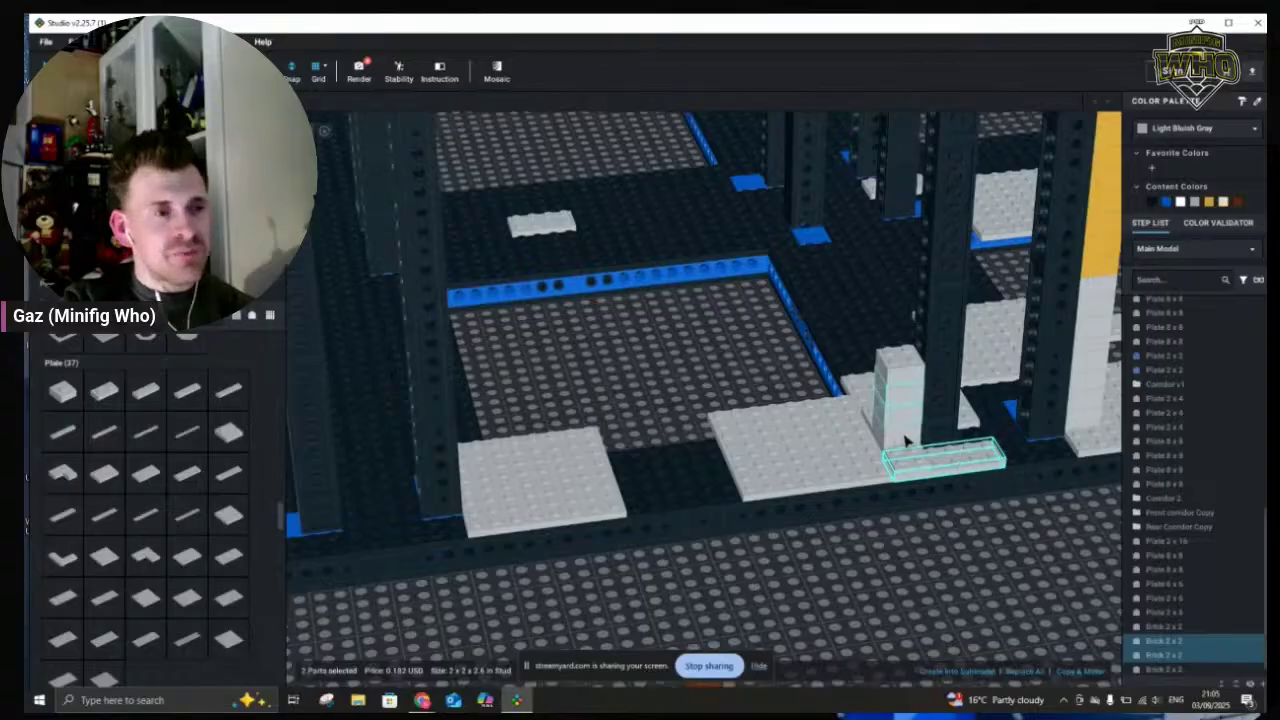
click(906, 393)
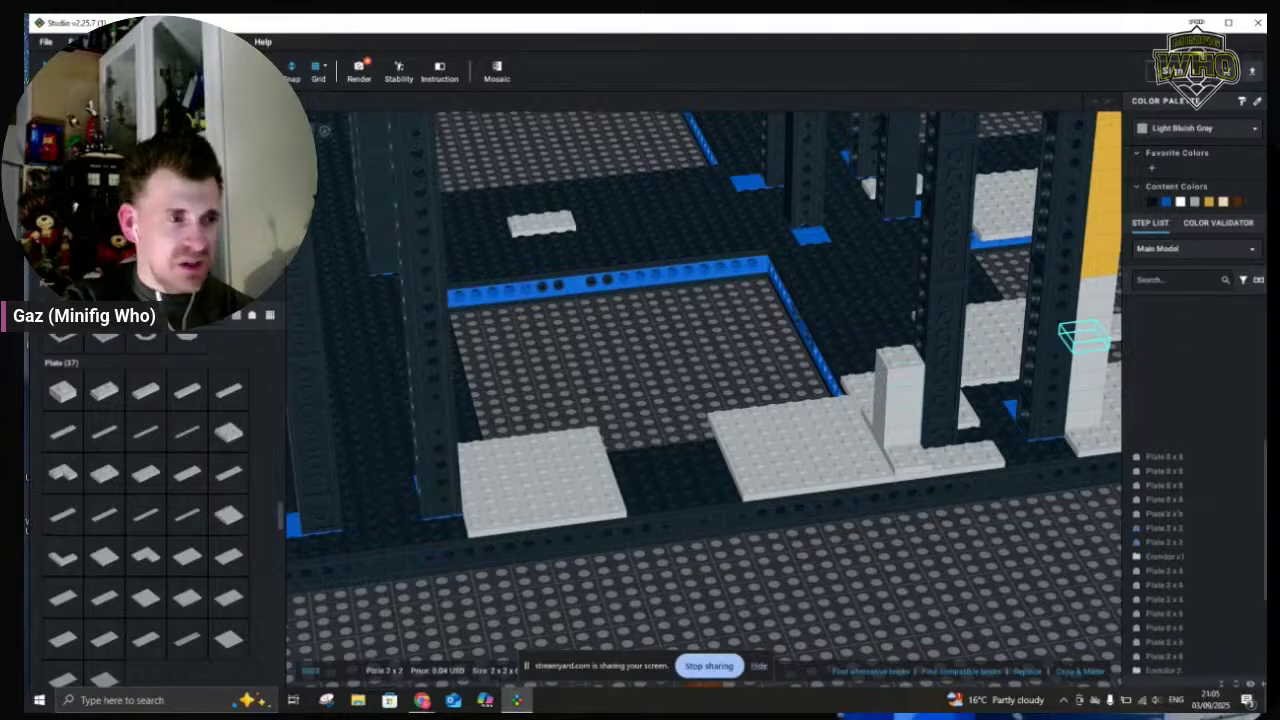
Copy the 2 x 2 plate from the multicoloured column onto the 8 x 8 plate beside the module's opposite front upright
click(1088, 343)
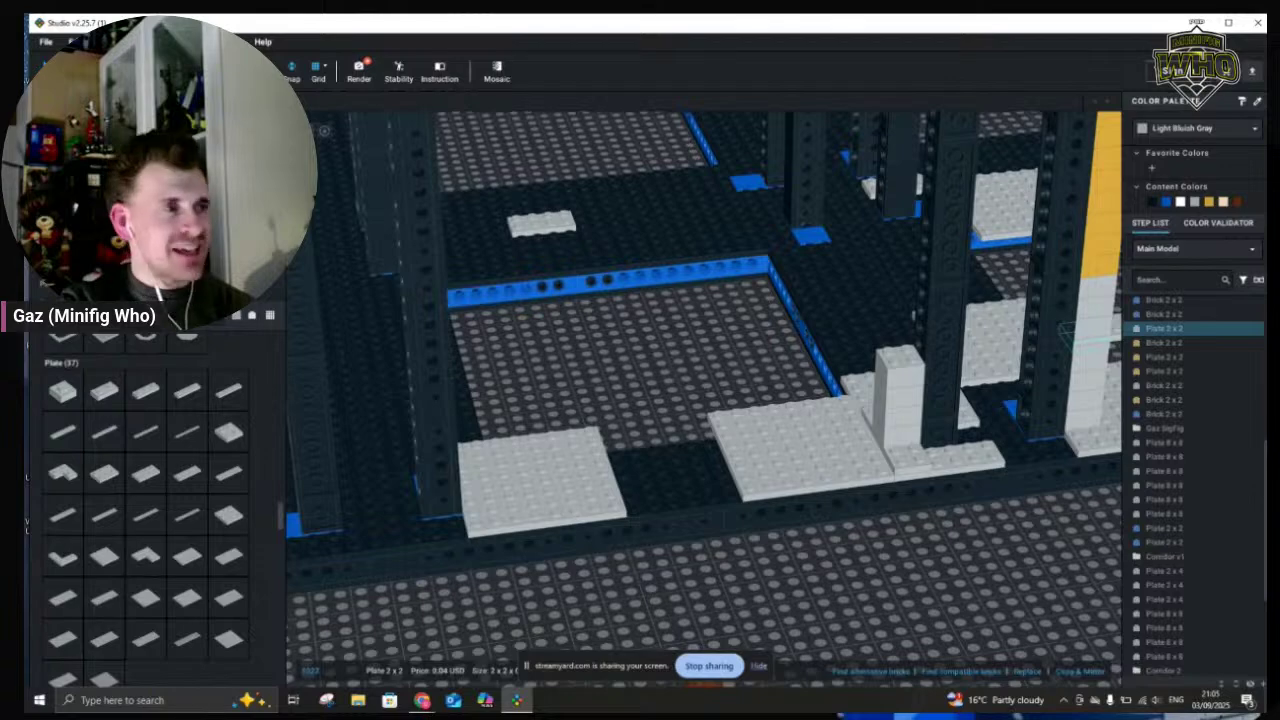
key(ctrl+v)
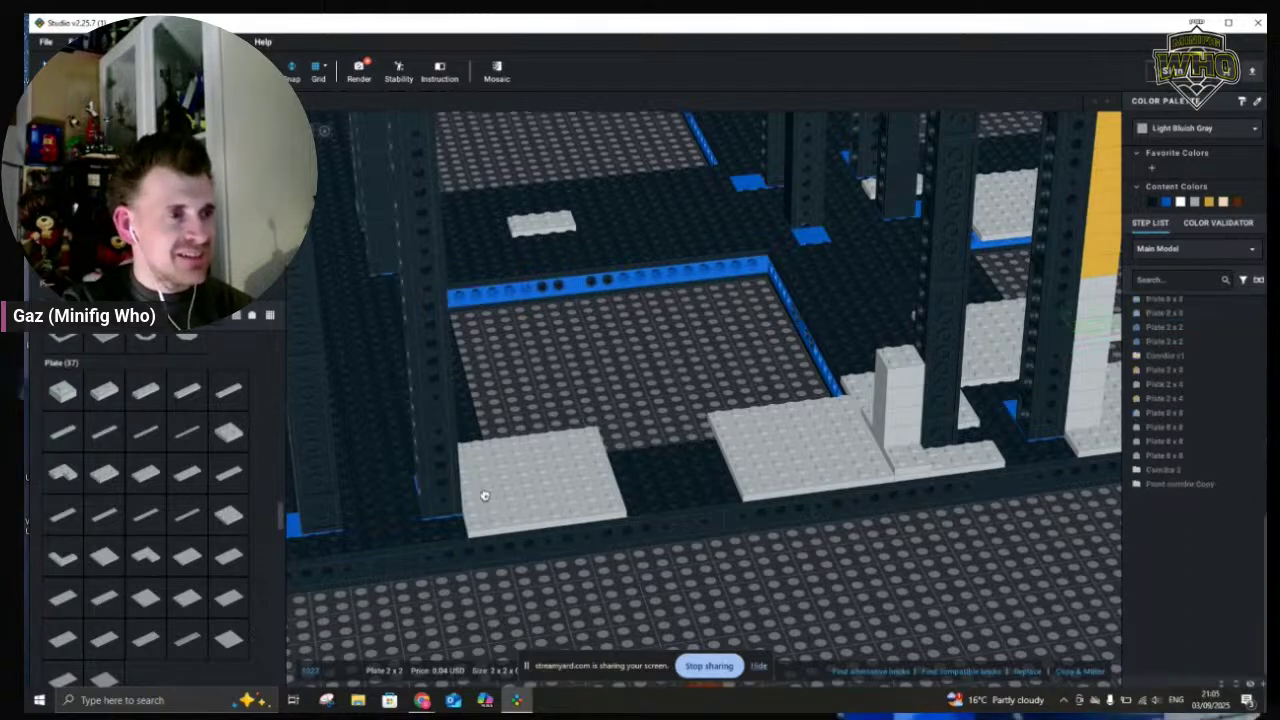
click(480, 492)
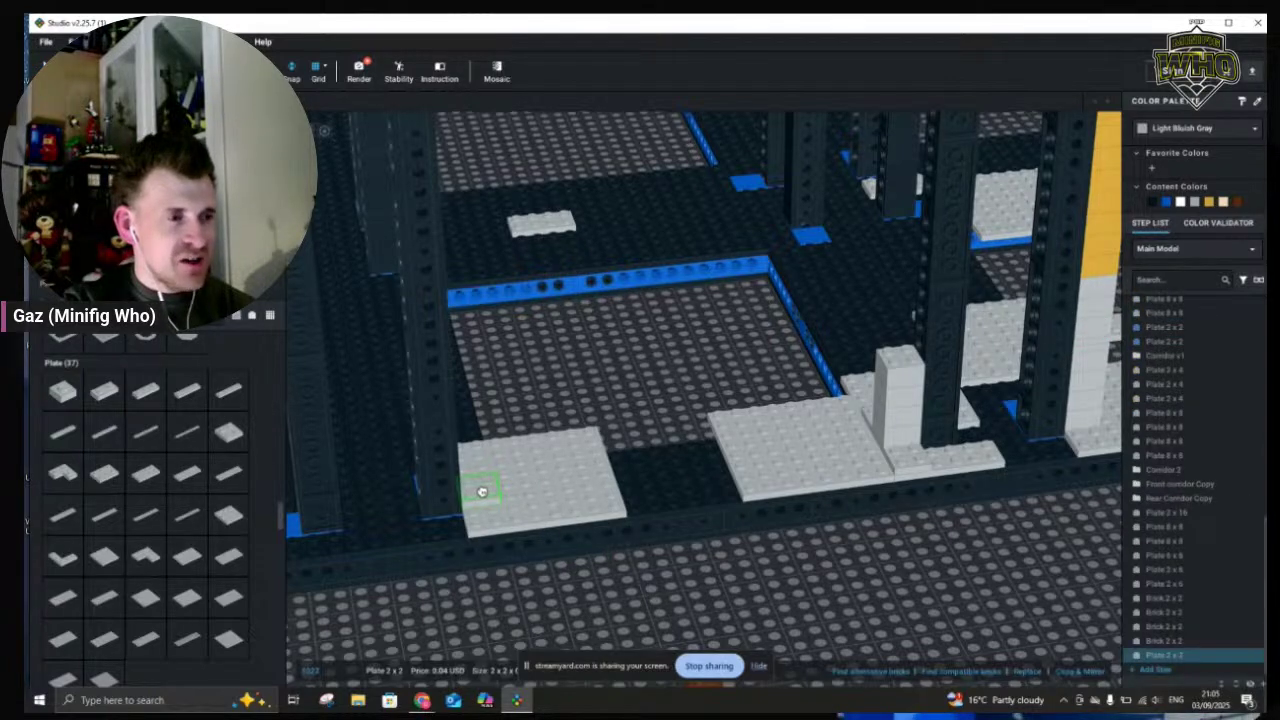
key(ctrl+v)
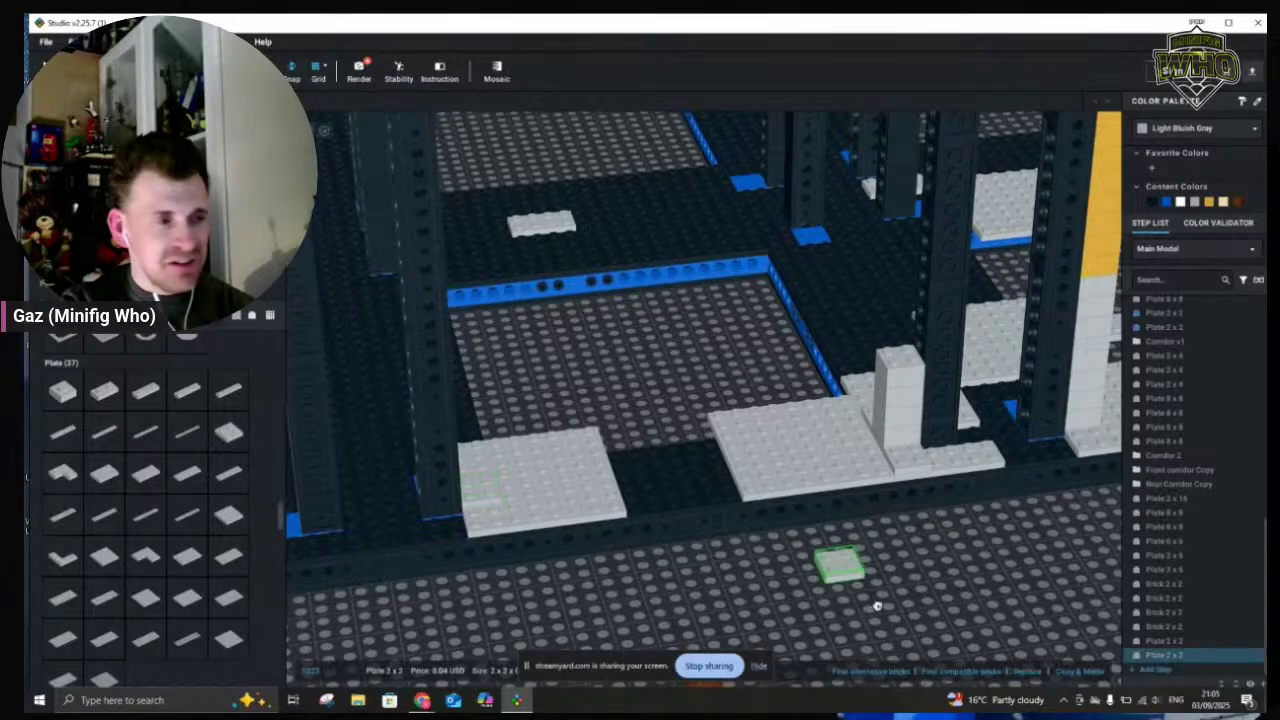
key(Escape)
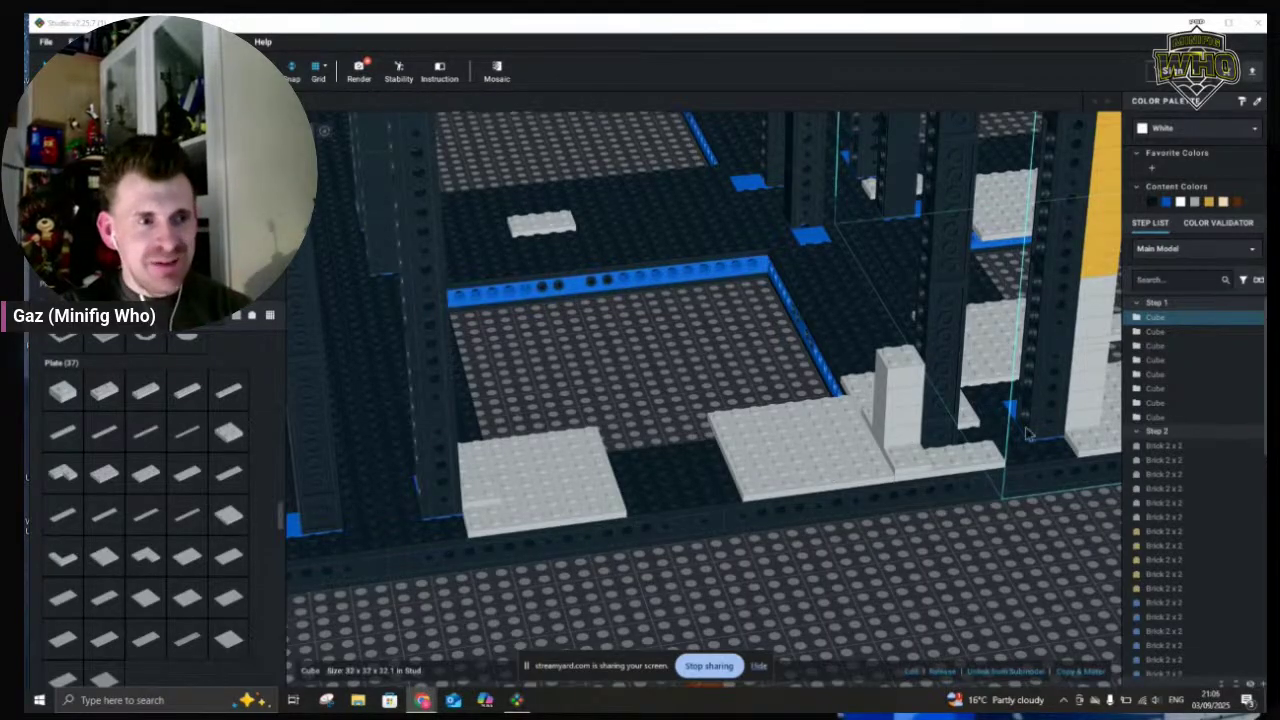
click(928, 488)
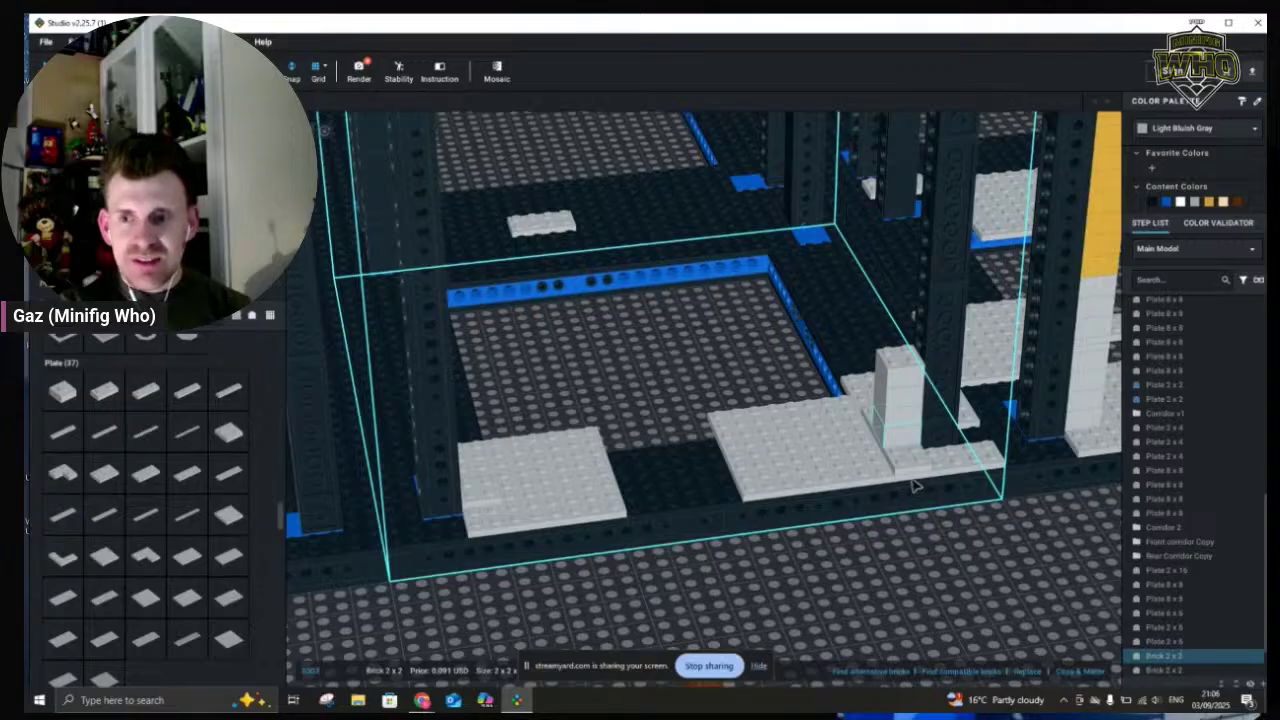
click(910, 483)
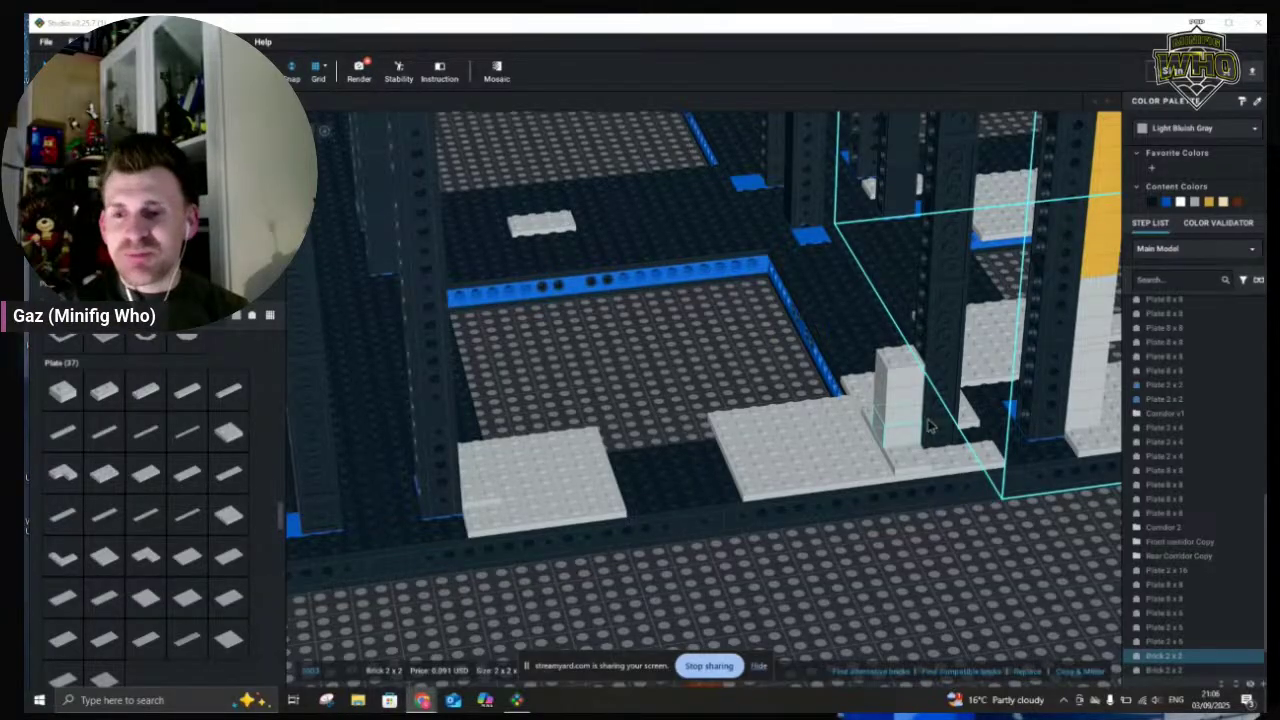
click(884, 406)
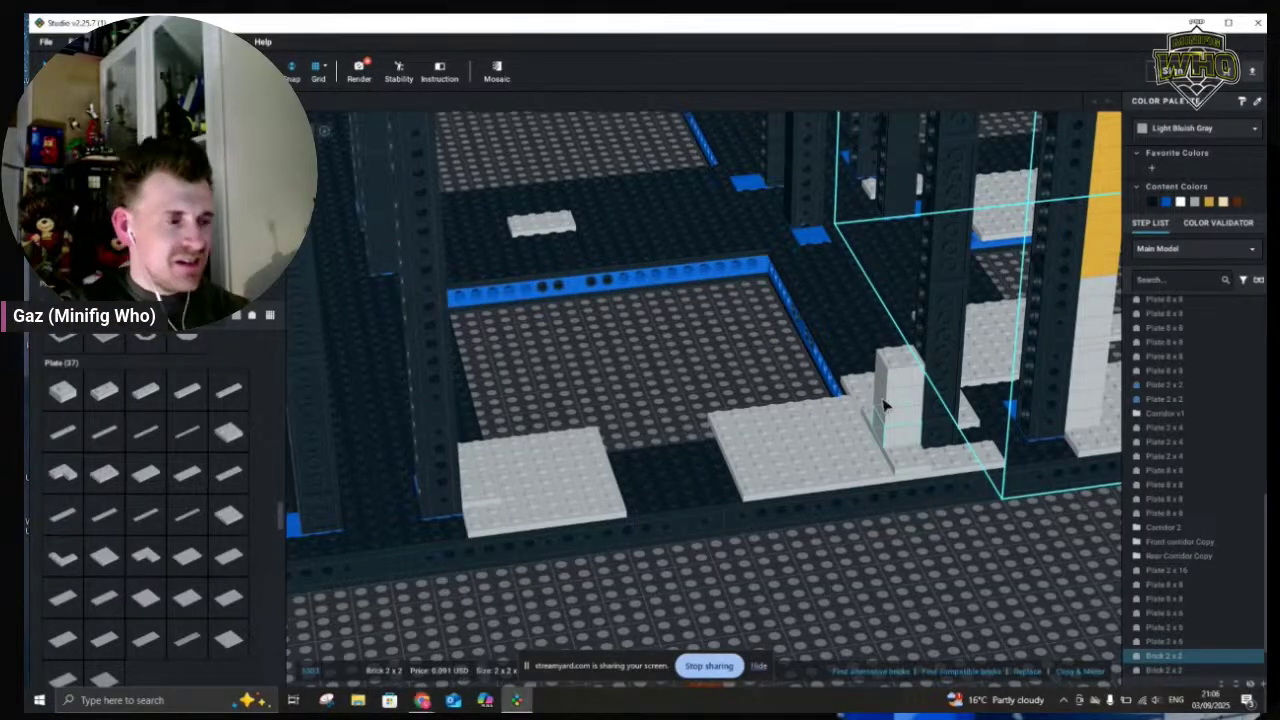
right_drag(894, 419, 964, 397)
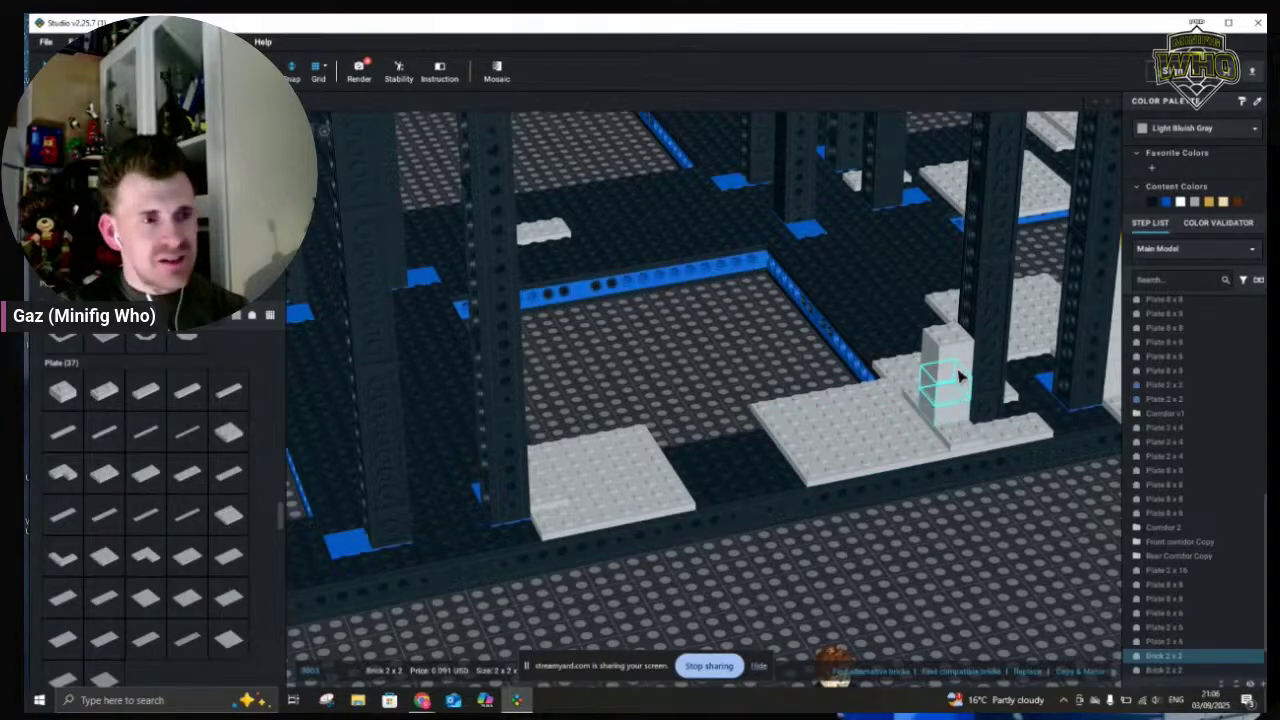
ctrl+click(958, 375)
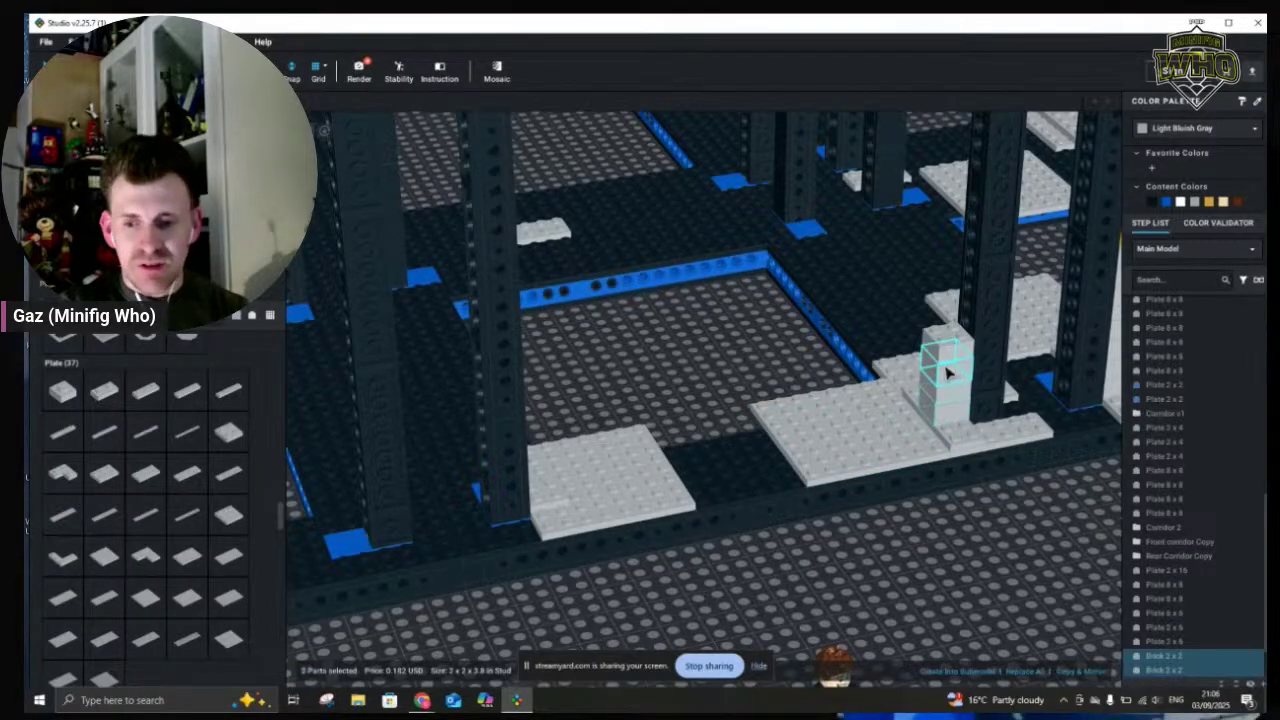
click(948, 362)
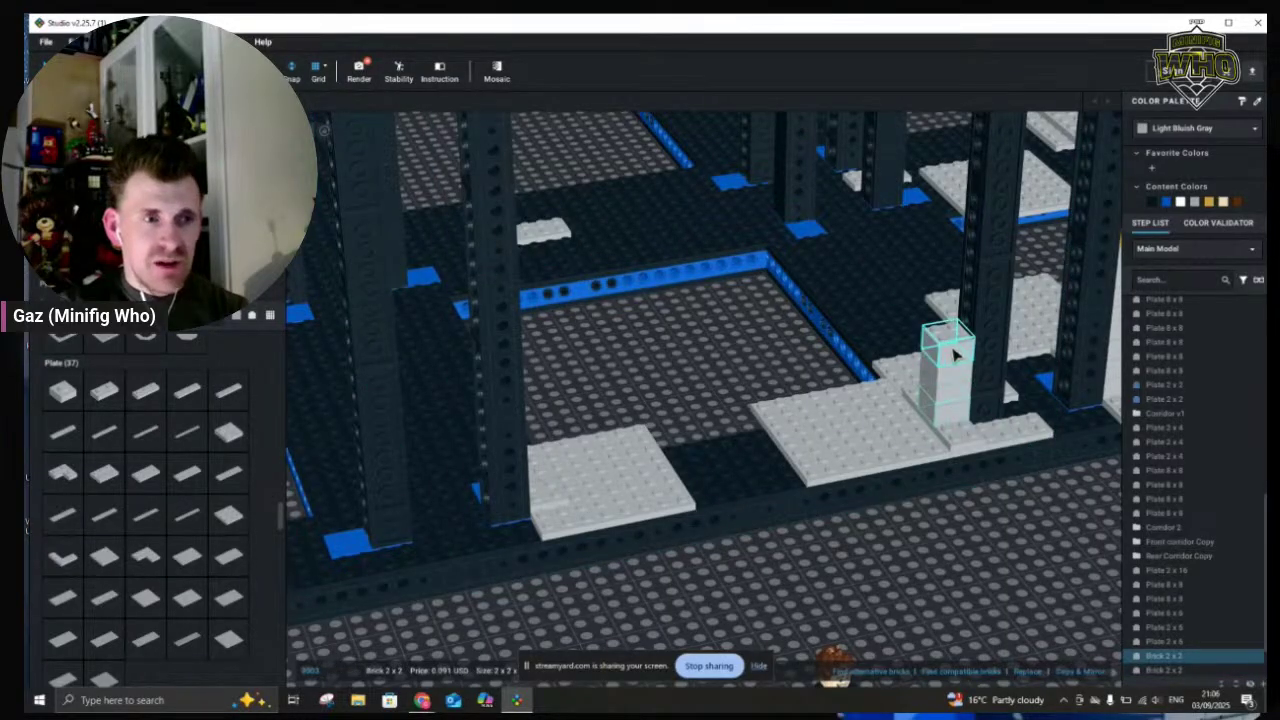
ctrl+click(955, 378)
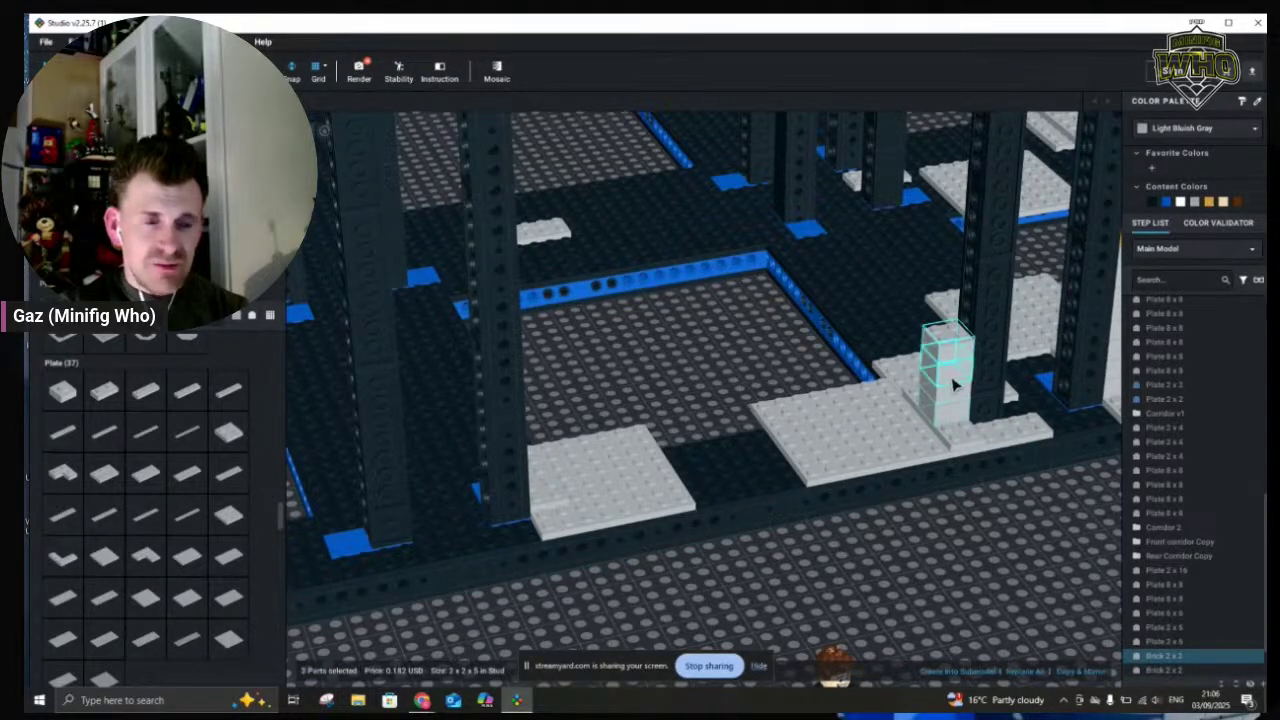
ctrl+click(952, 398)
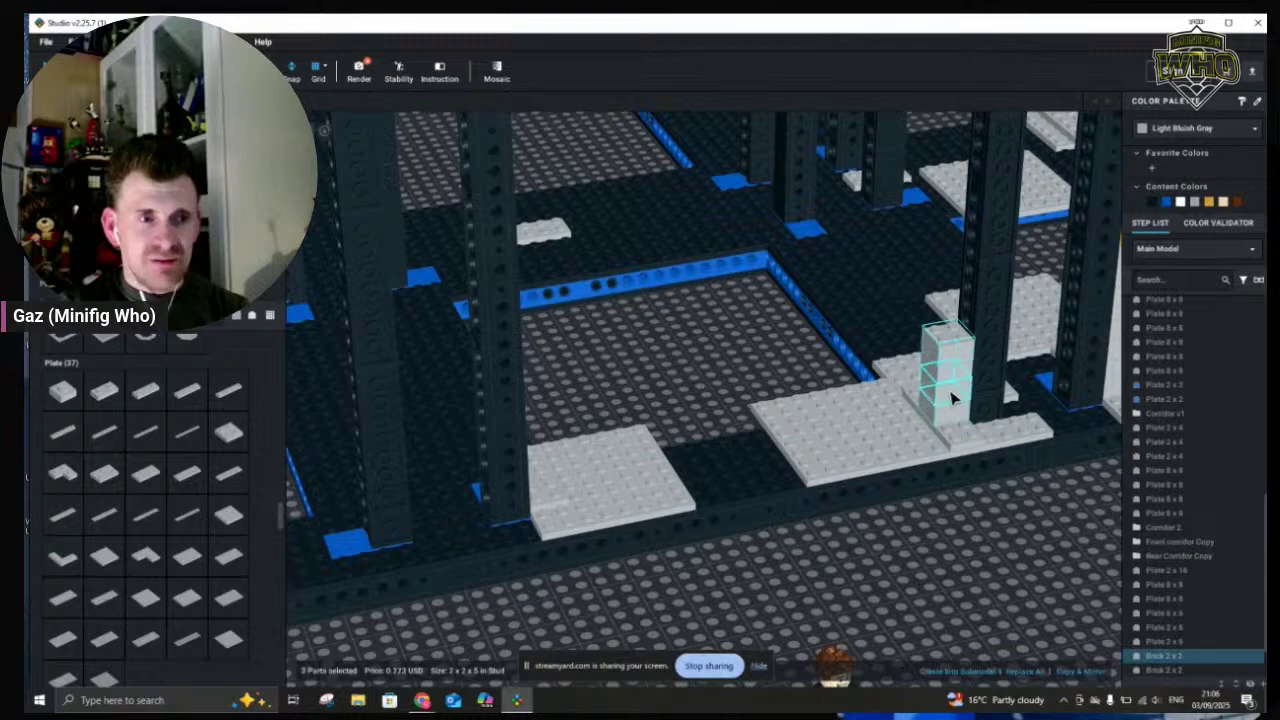
click(1000, 432)
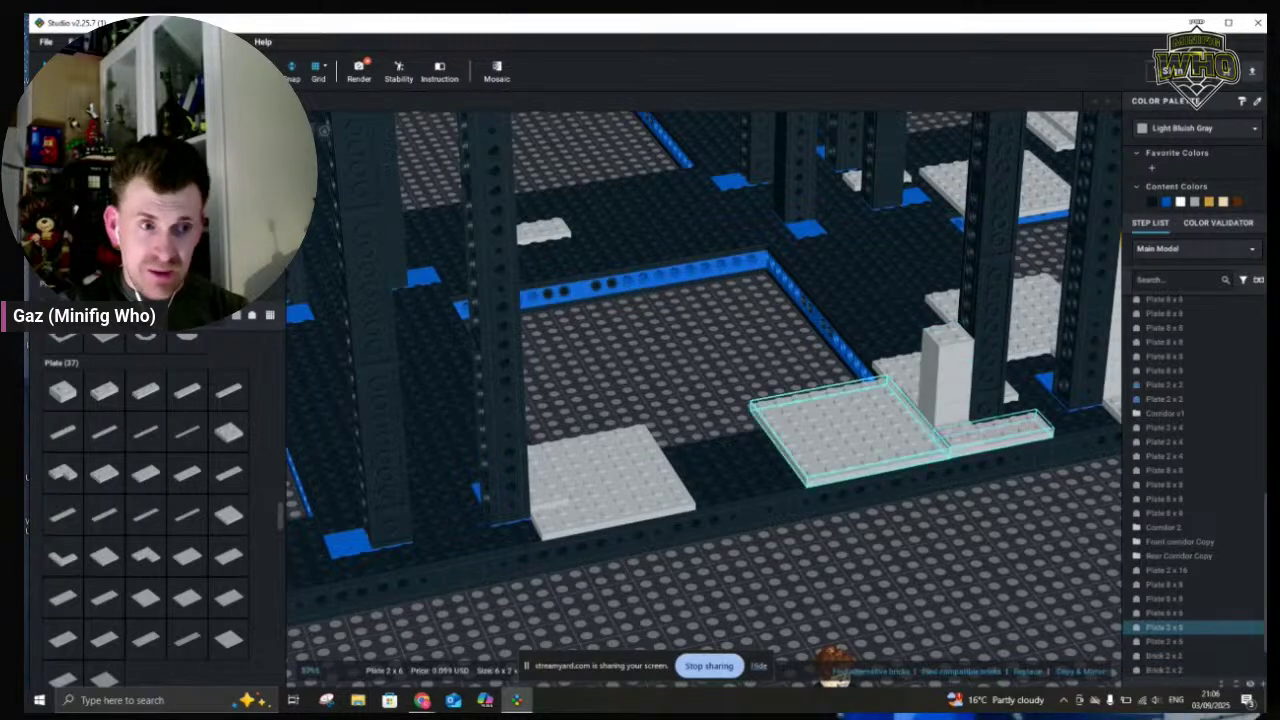
click(920, 418)
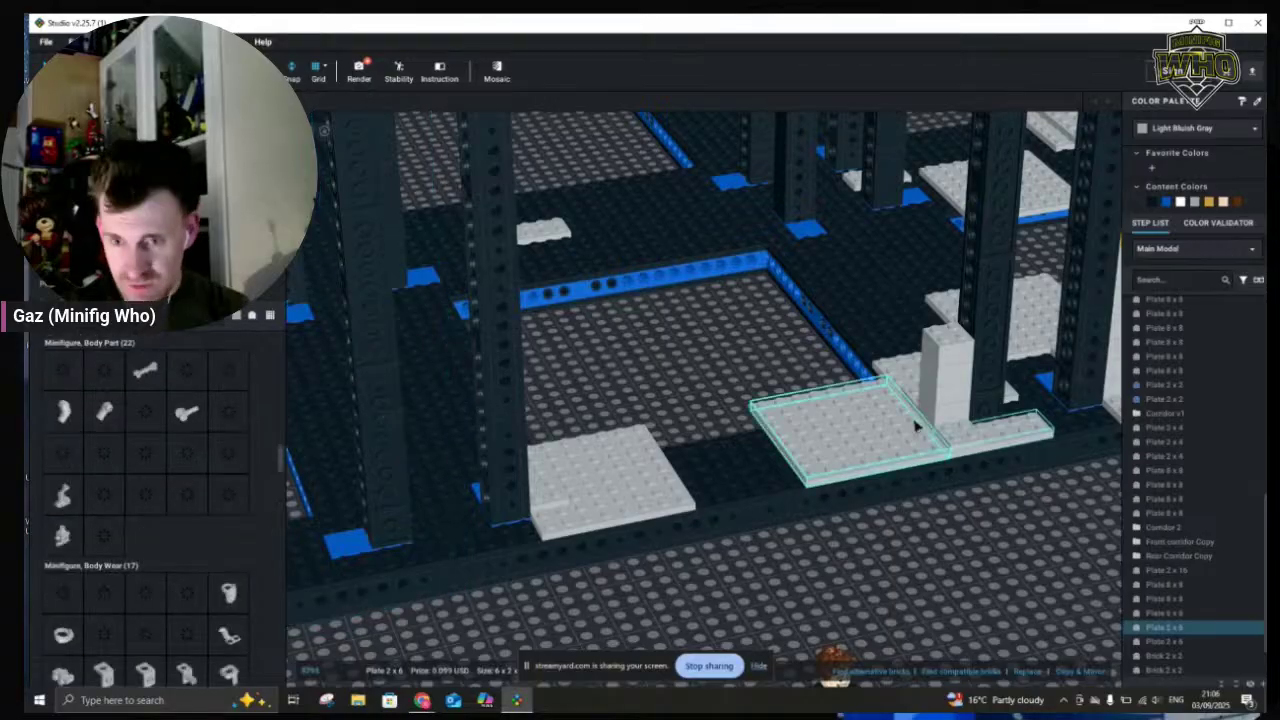
click(731, 456)
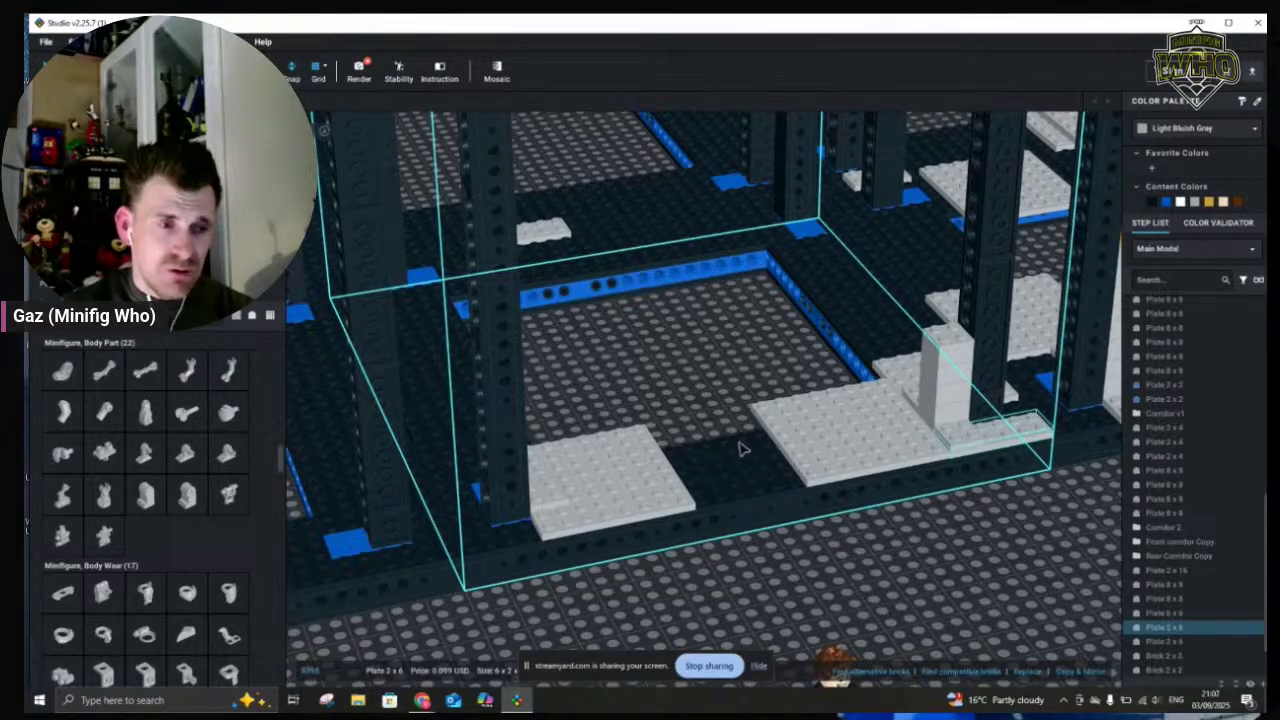
click(938, 417)
click(938, 417)
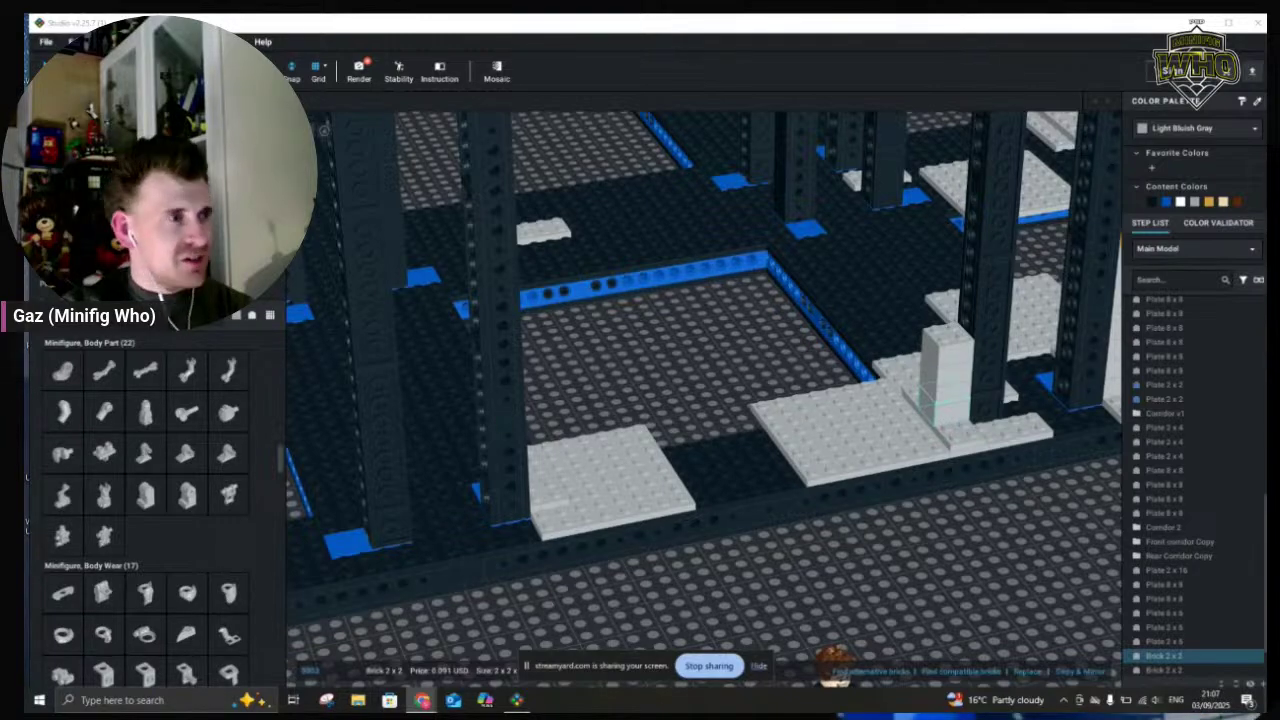
click(560, 480)
click(580, 462)
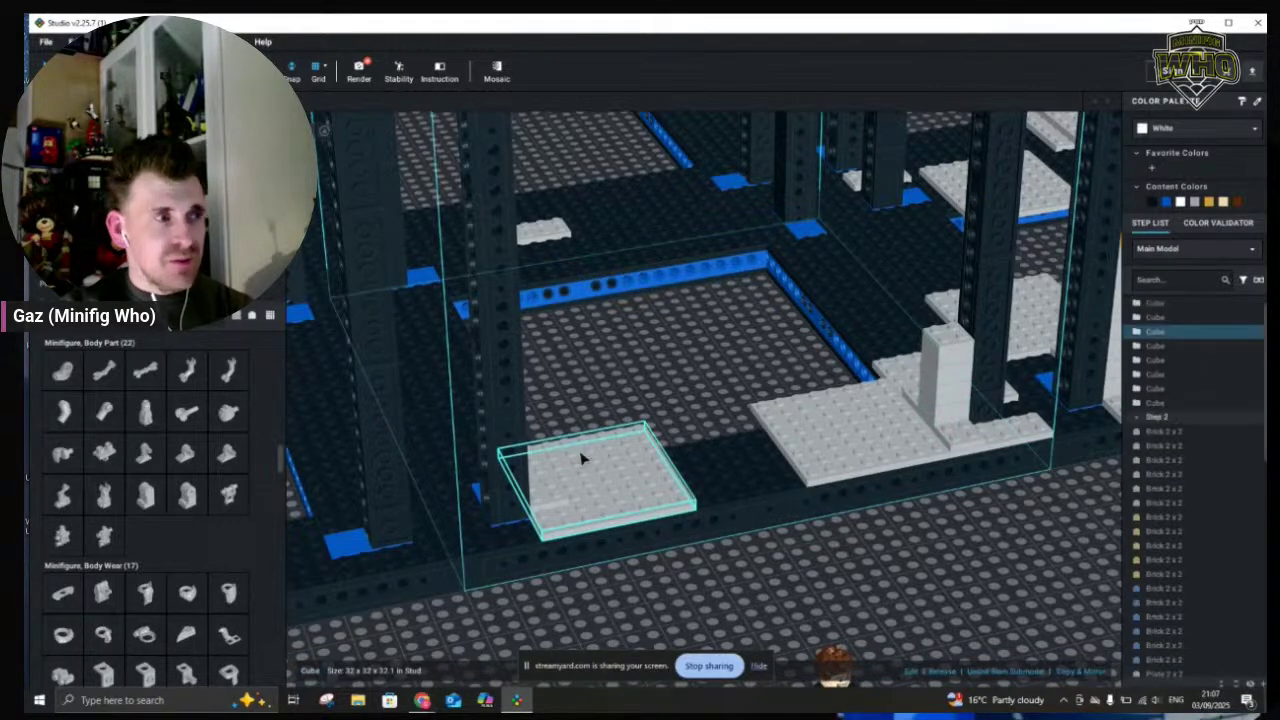
Duplicate a 2 x 2 brick from the short column and place it on the 2 x 2 plate beside the opposite front upright
click(945, 416)
key(ctrl+c)
key(ctrl+v)
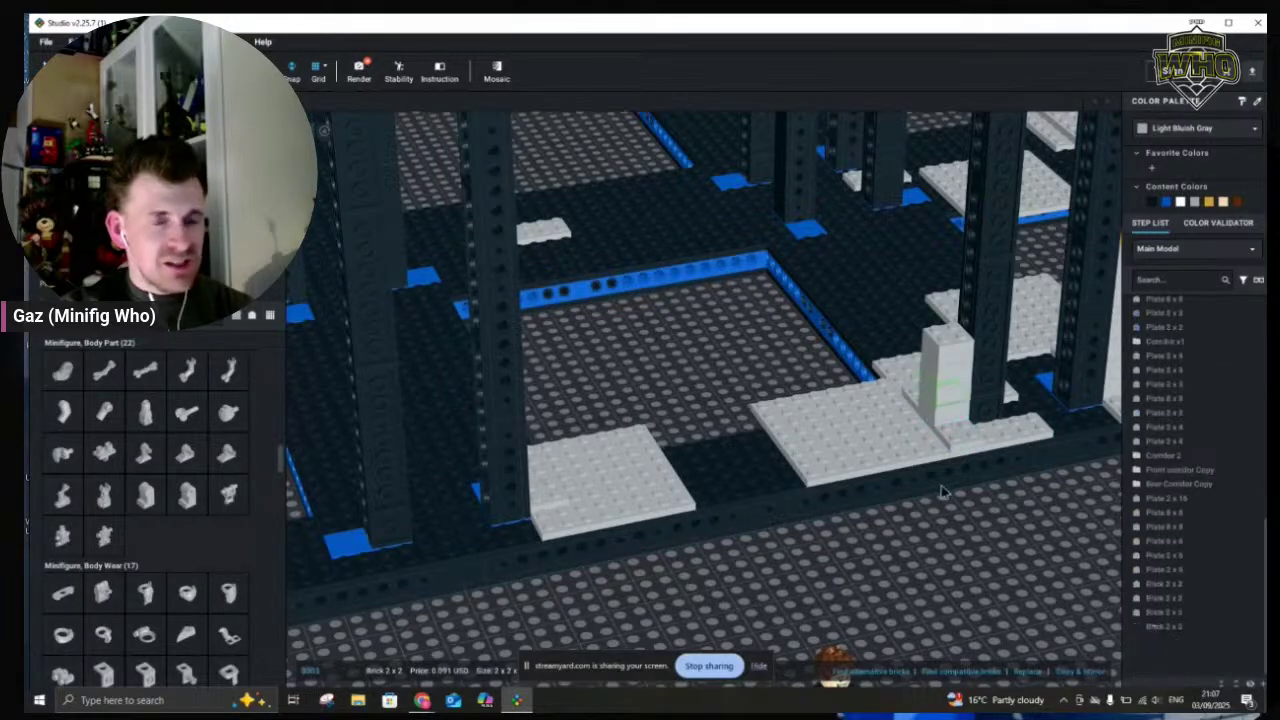
click(551, 481)
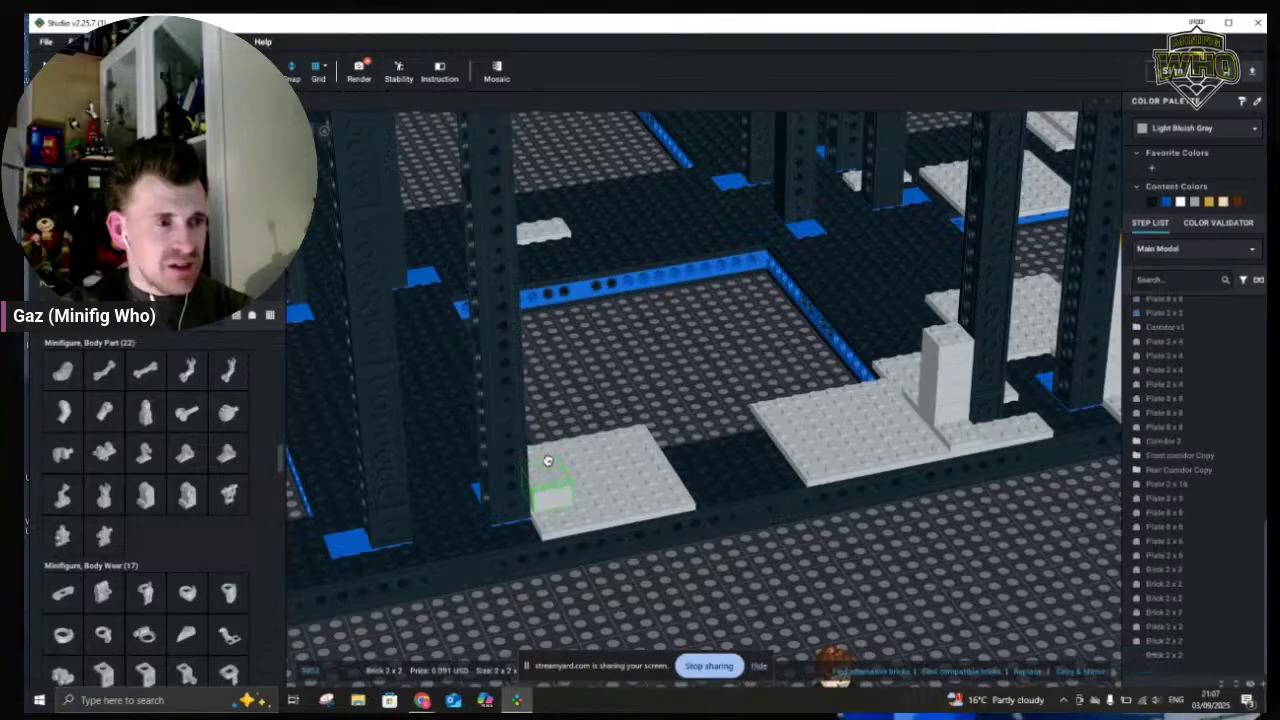
Stack more light bluish gray 2 x 2 bricks on the column beside the opposite front upright and delete the surplus copy
key(ctrl+v)
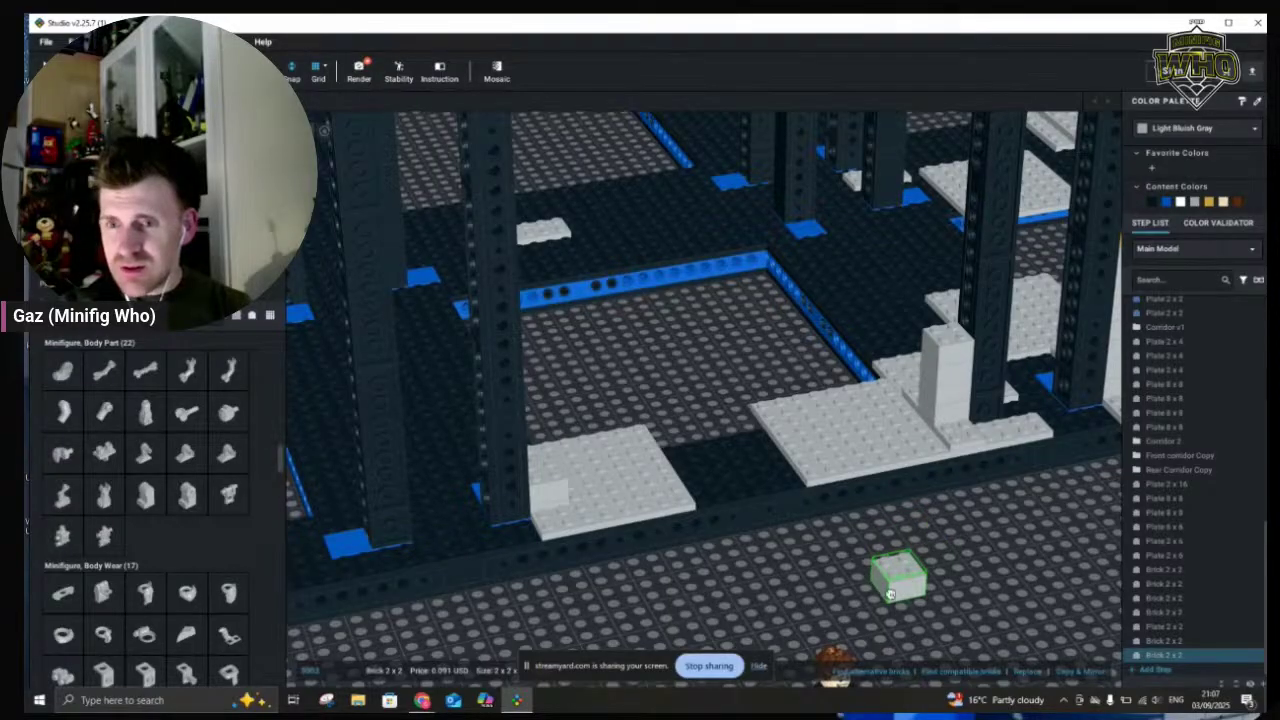
right_drag(787, 589, 791, 583)
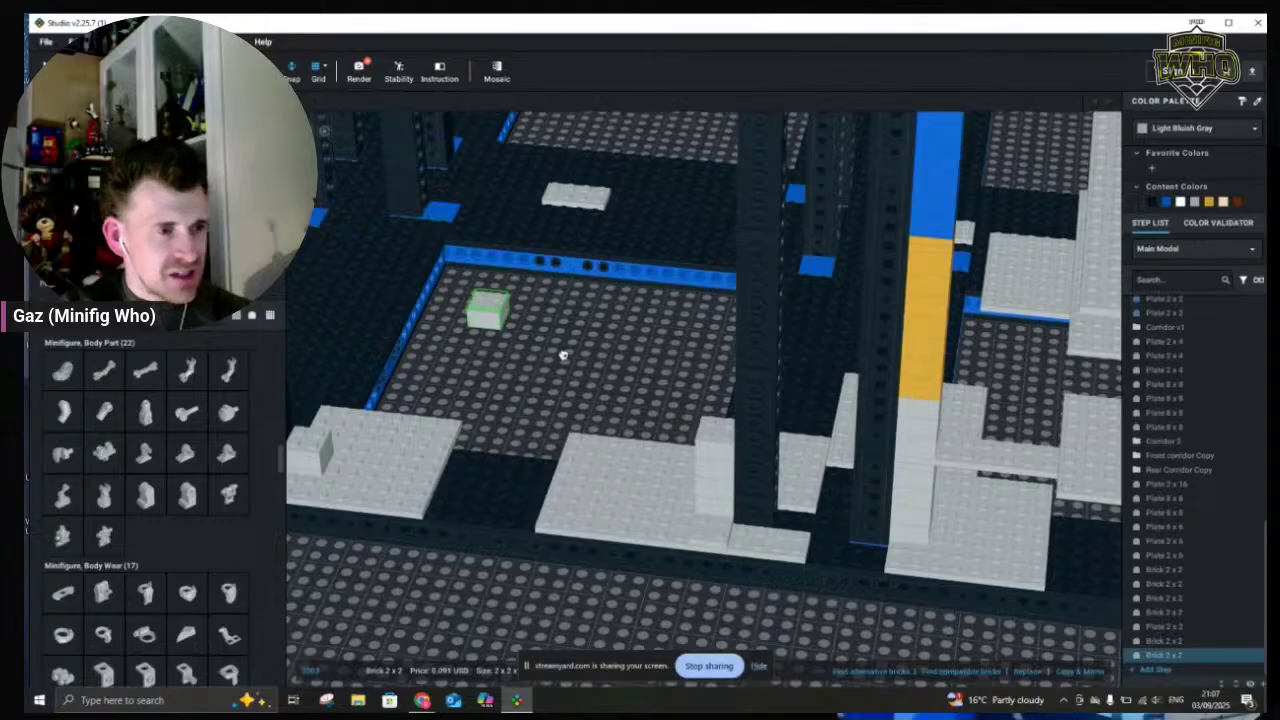
middle_drag(637, 363, 644, 381)
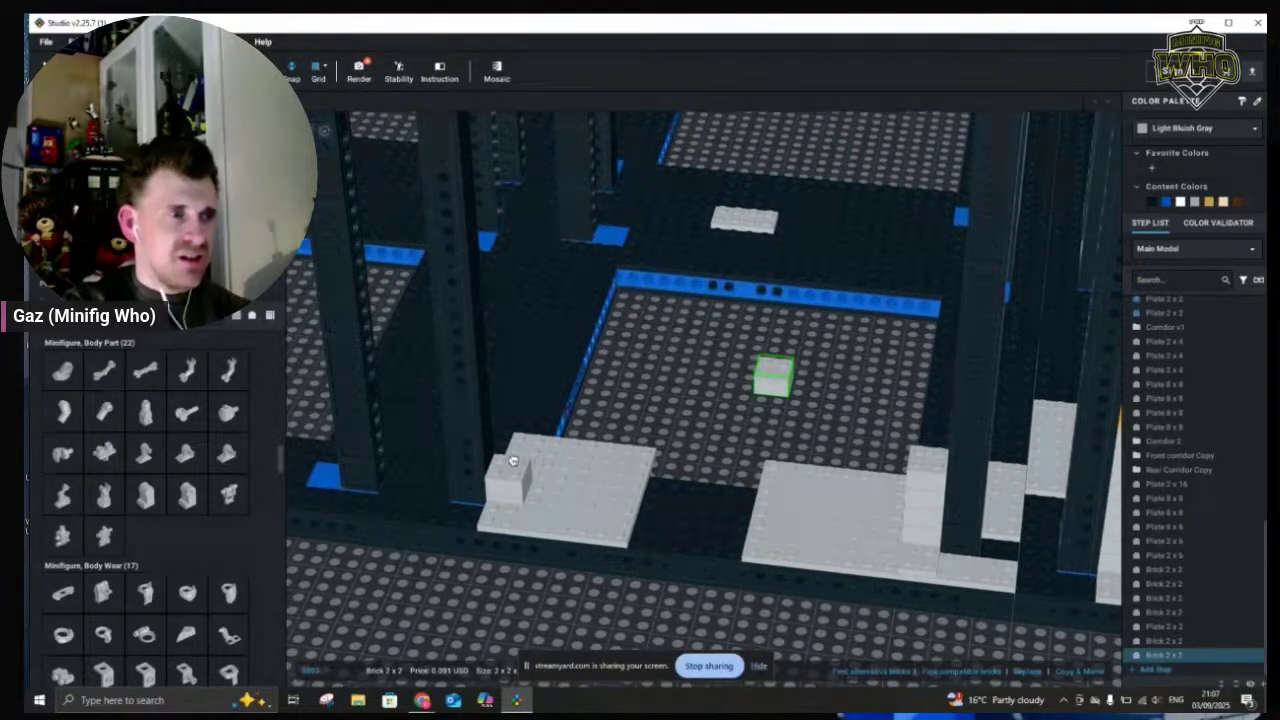
click(510, 458)
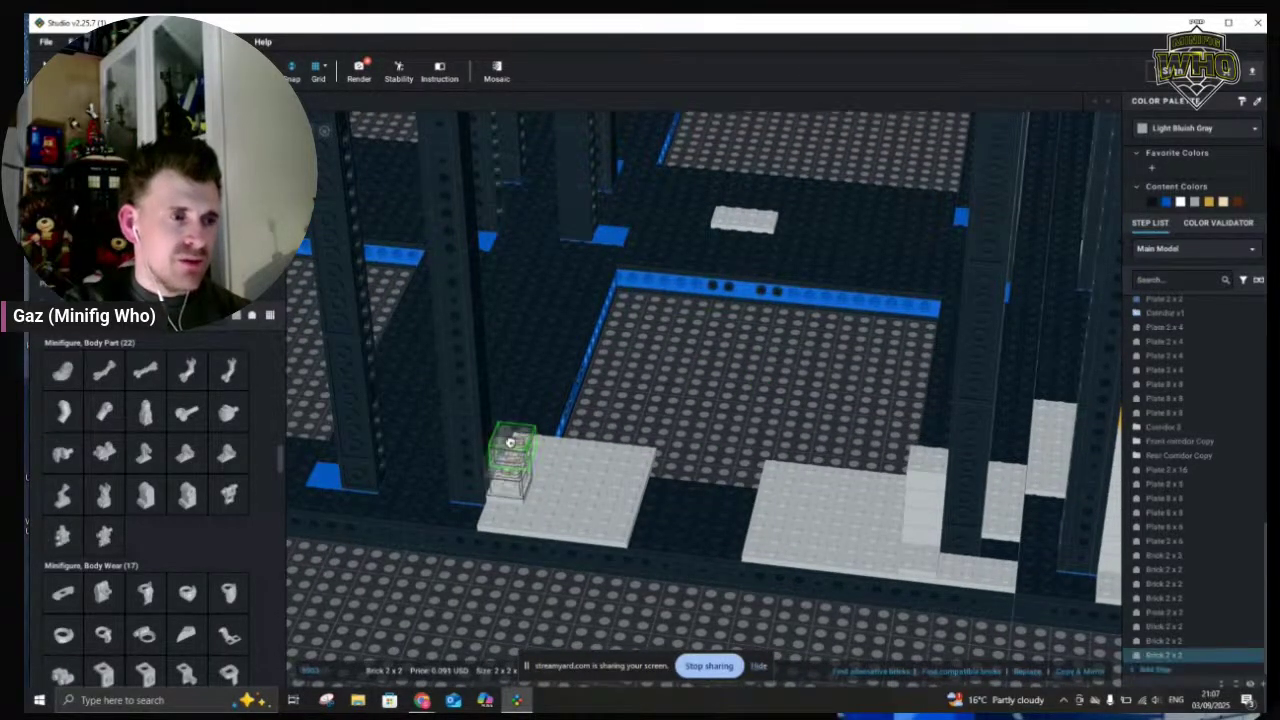
click(513, 434)
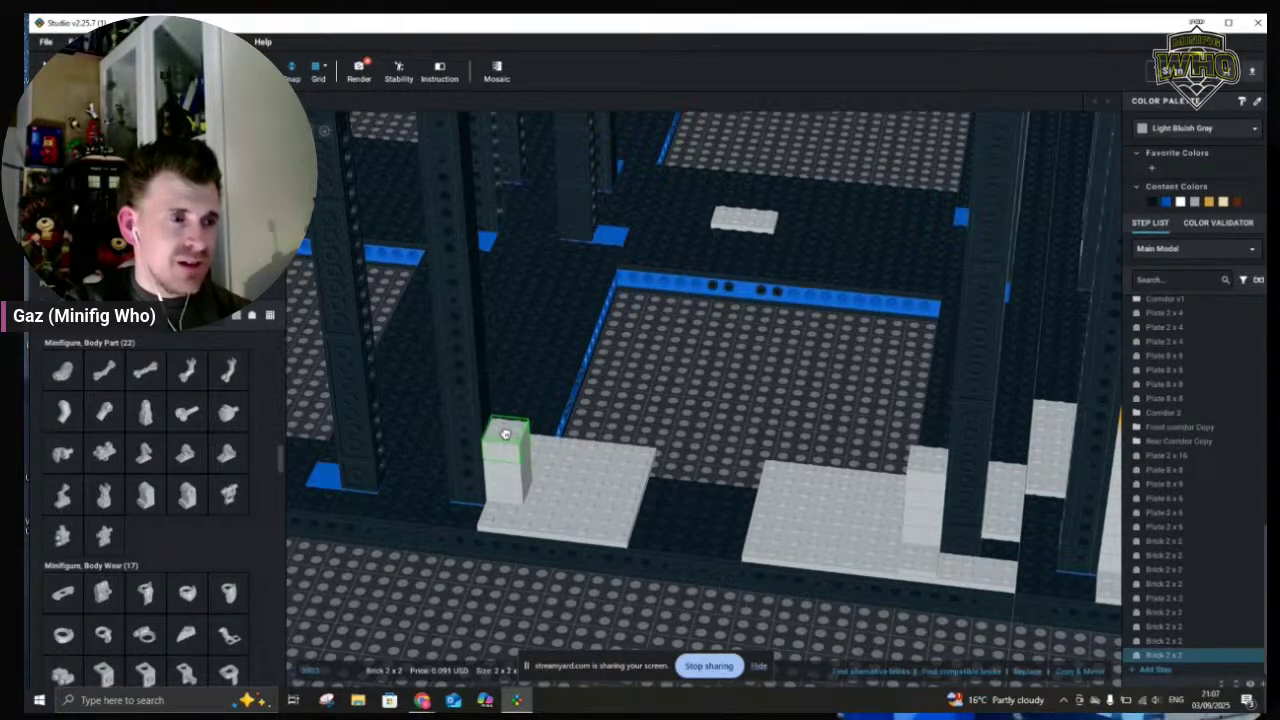
click(503, 440)
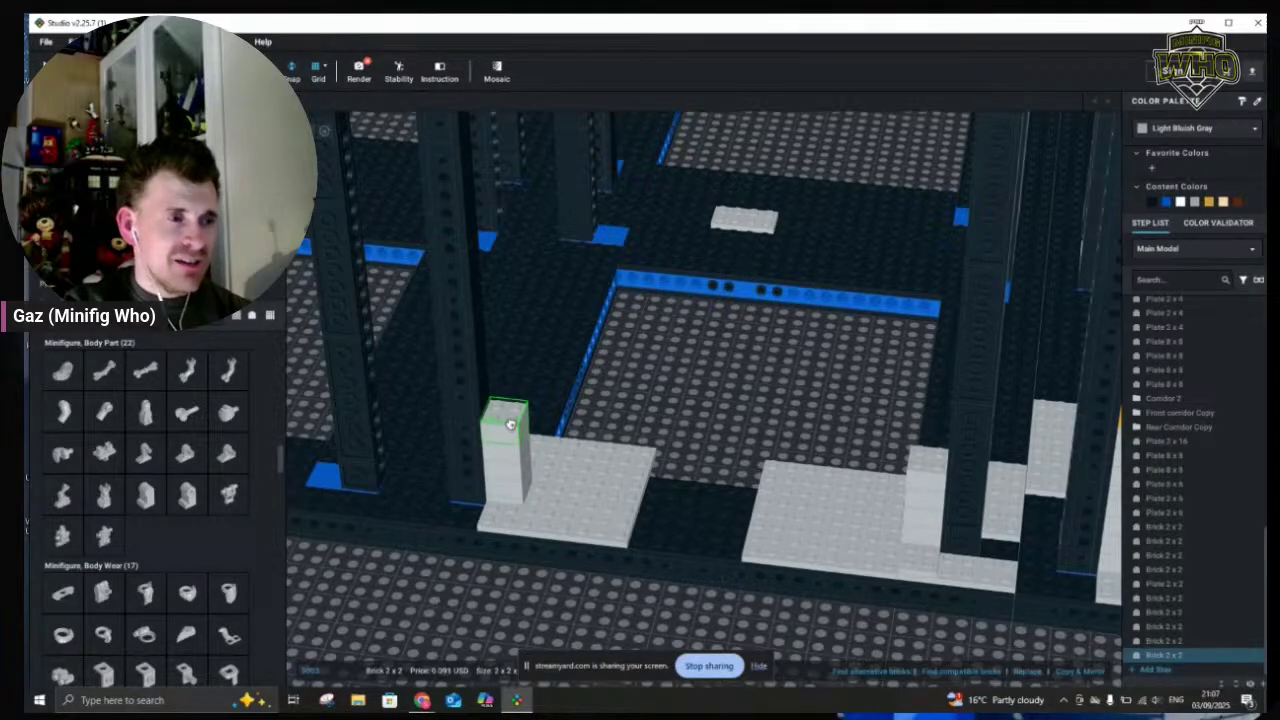
click(512, 424)
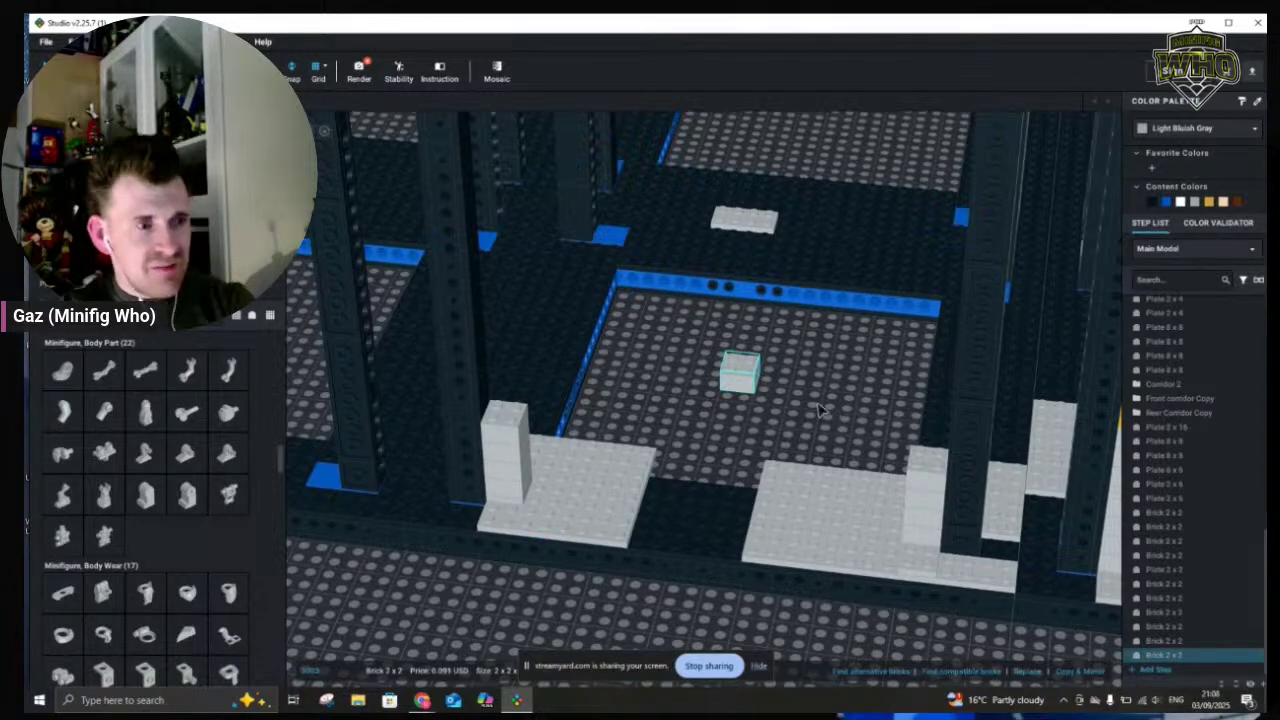
key(Delete)
click(617, 510)
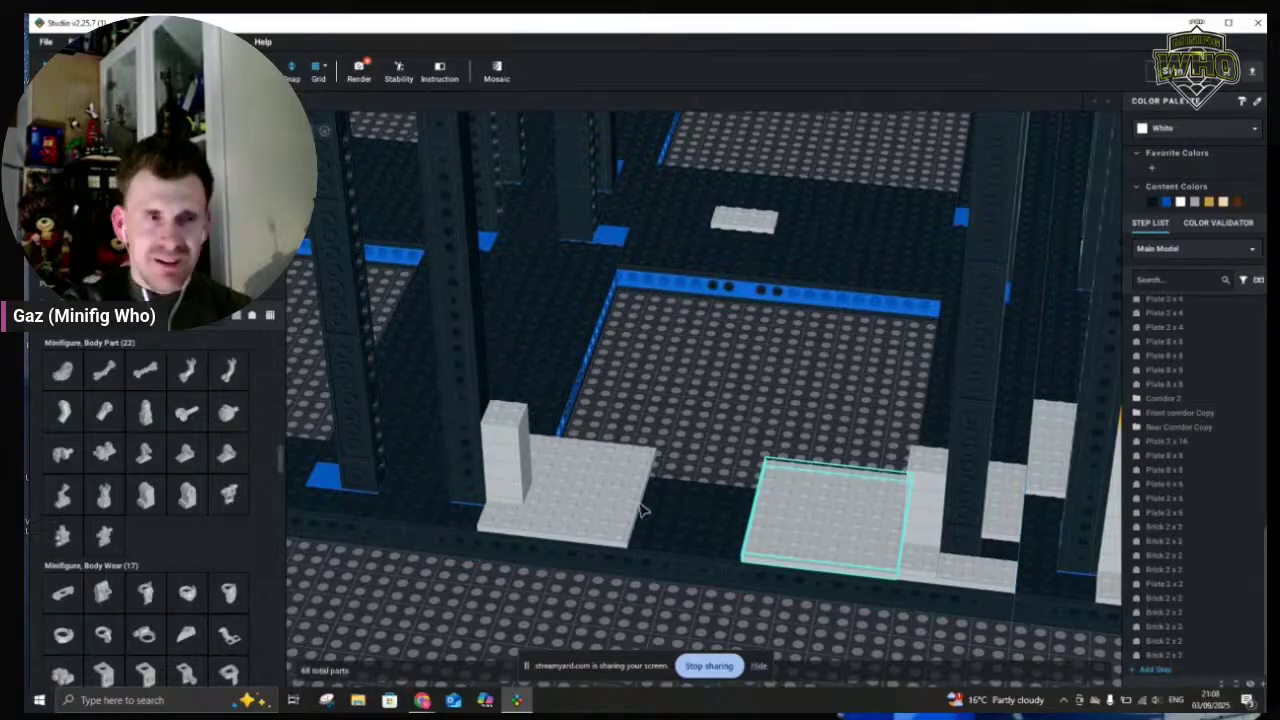
click(551, 343)
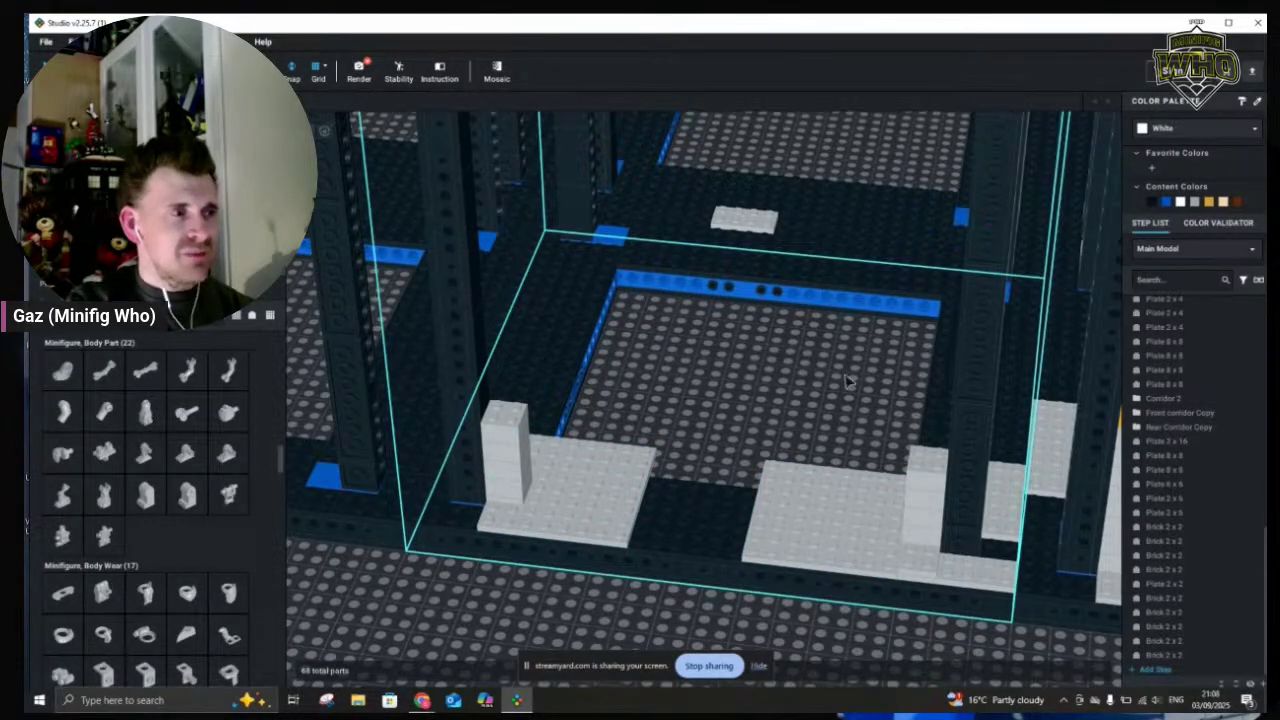
scroll(978, 600, down, 3)
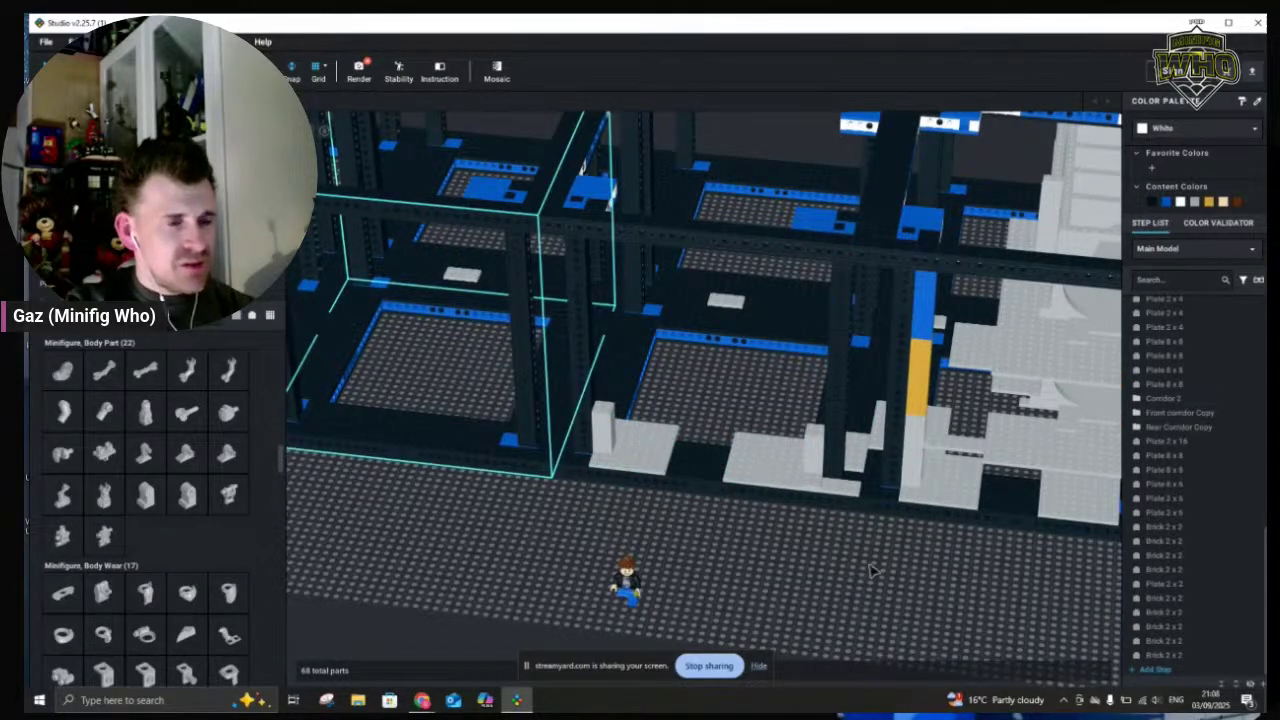
right_drag(889, 570, 910, 512)
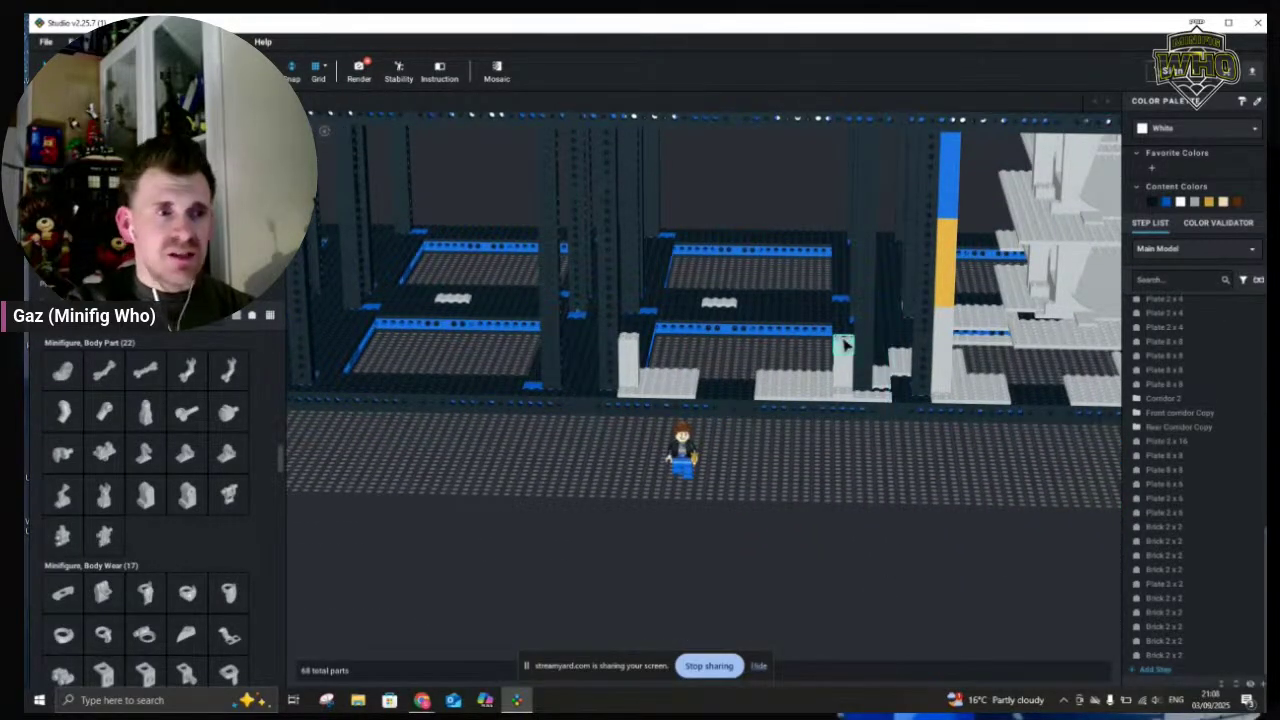
click(624, 345)
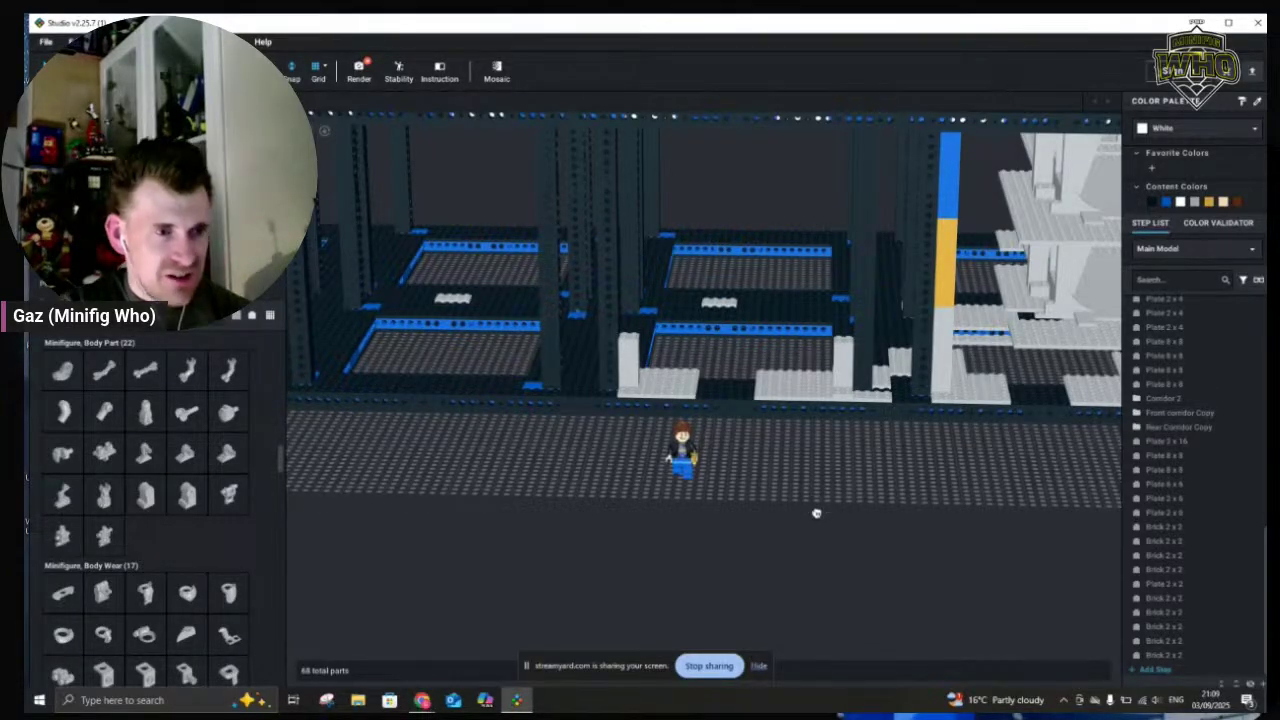
key(ctrl+v)
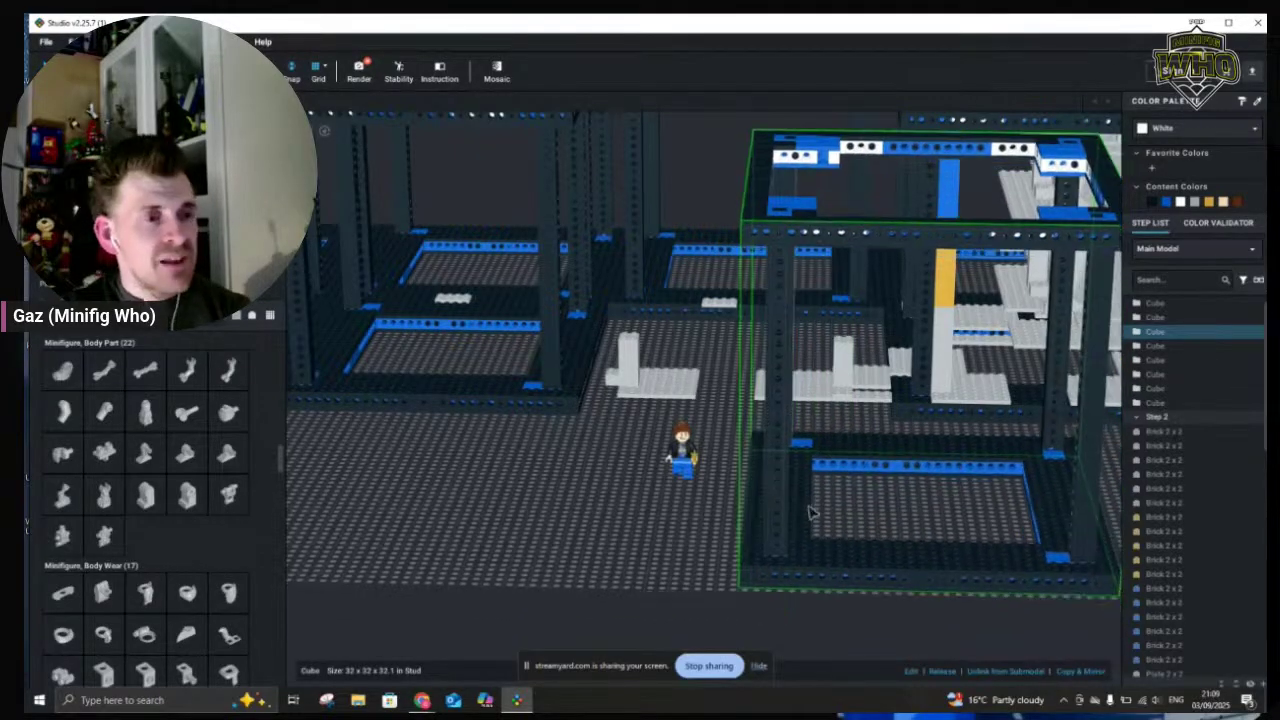
key(Escape)
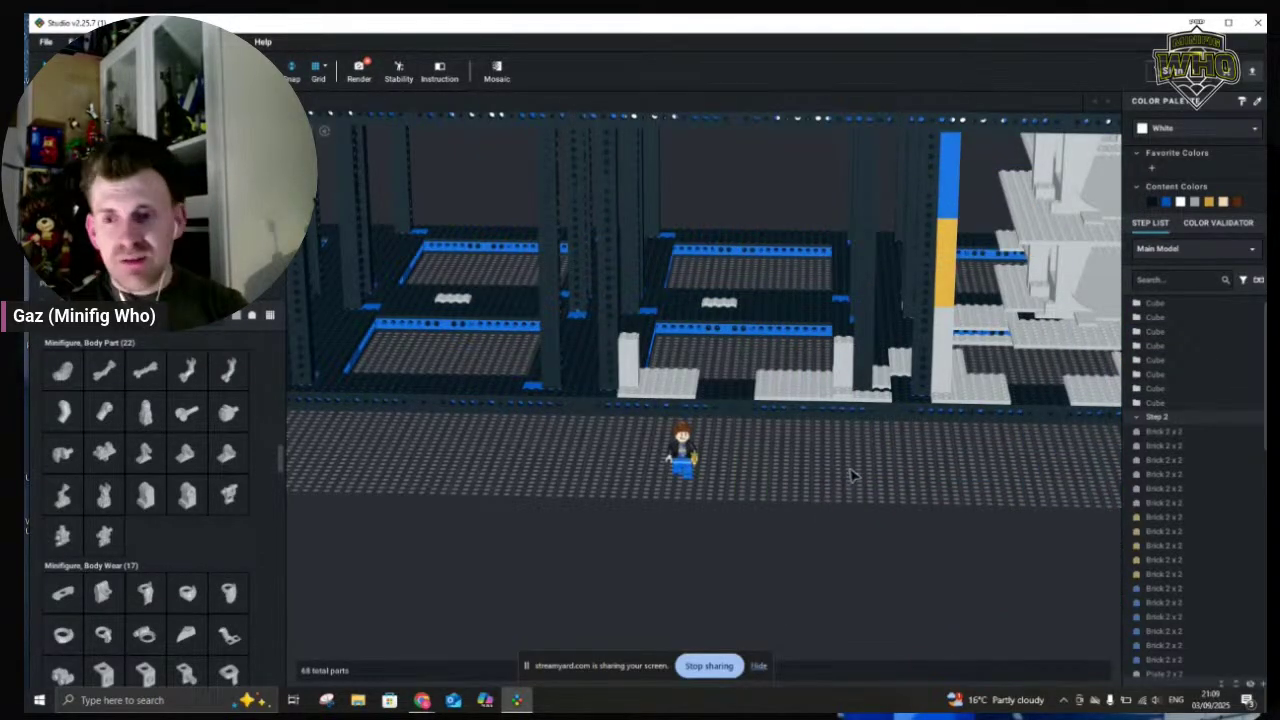
Add a light bluish gray 16 x 16 plate from the plate parts to the model beside the minifigure
scroll(826, 451, up, 1)
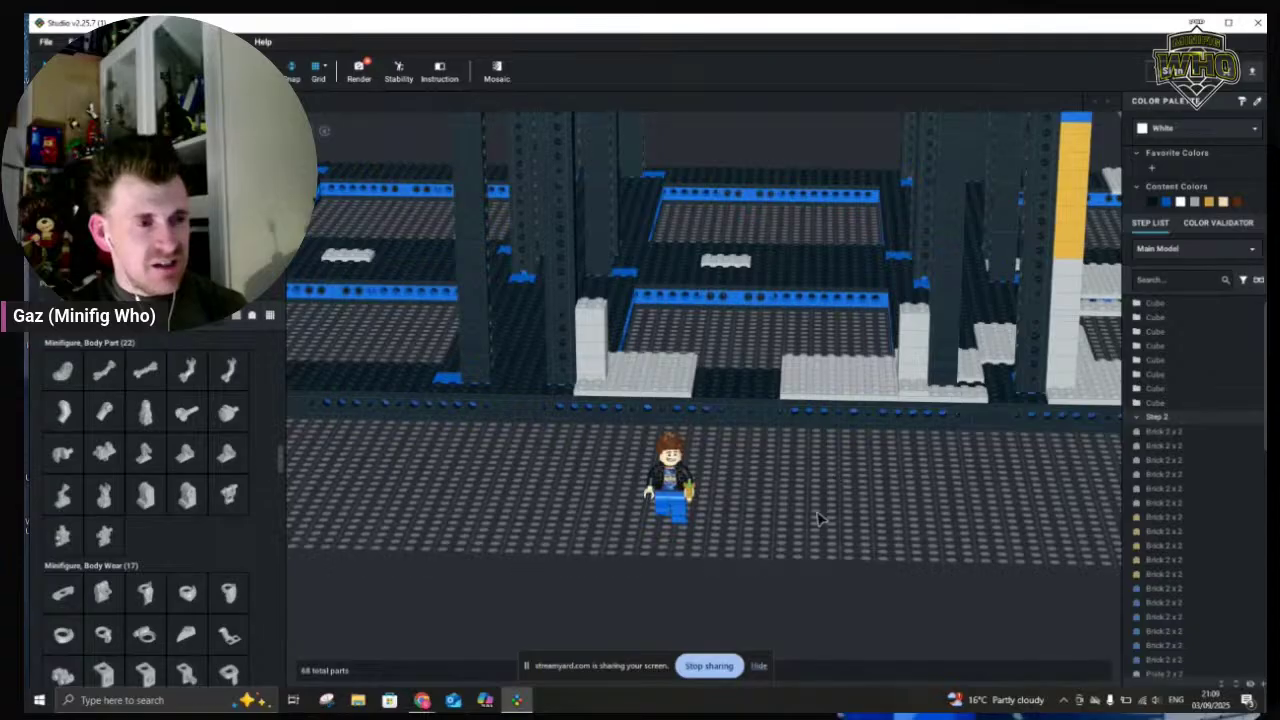
scroll(824, 515, up, 1)
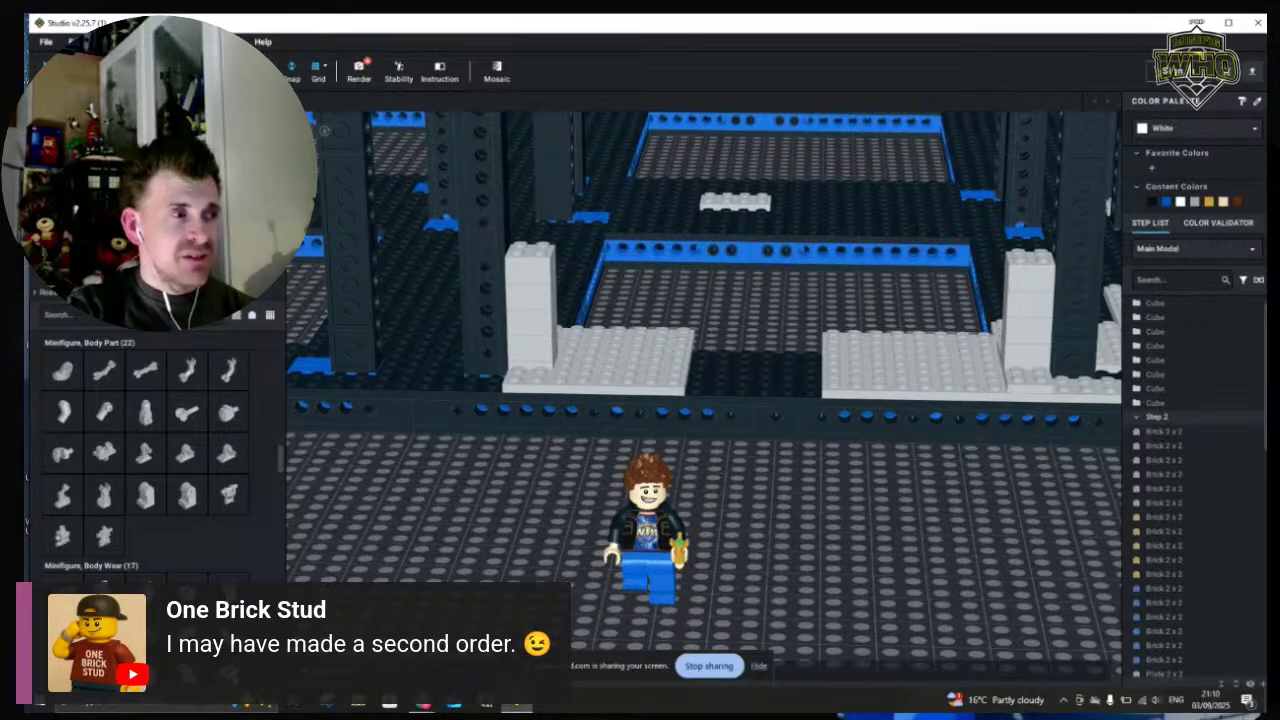
drag(590, 367, 551, 429)
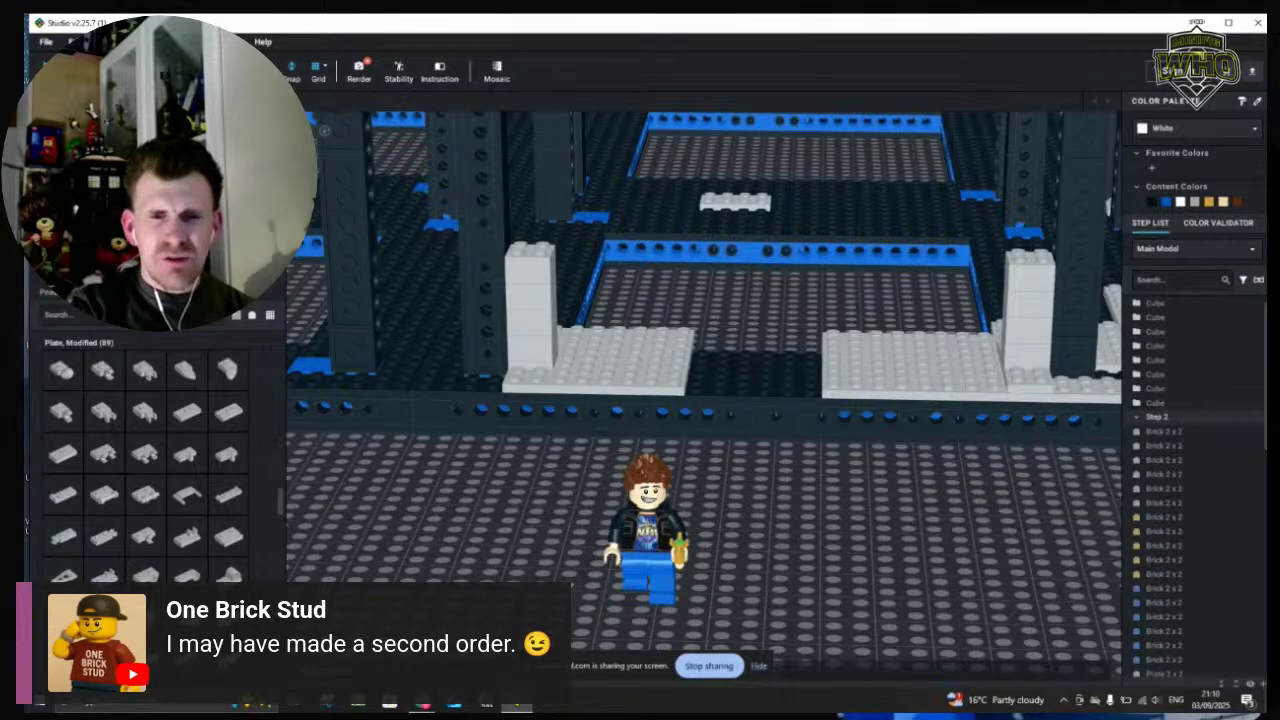
click(150, 245)
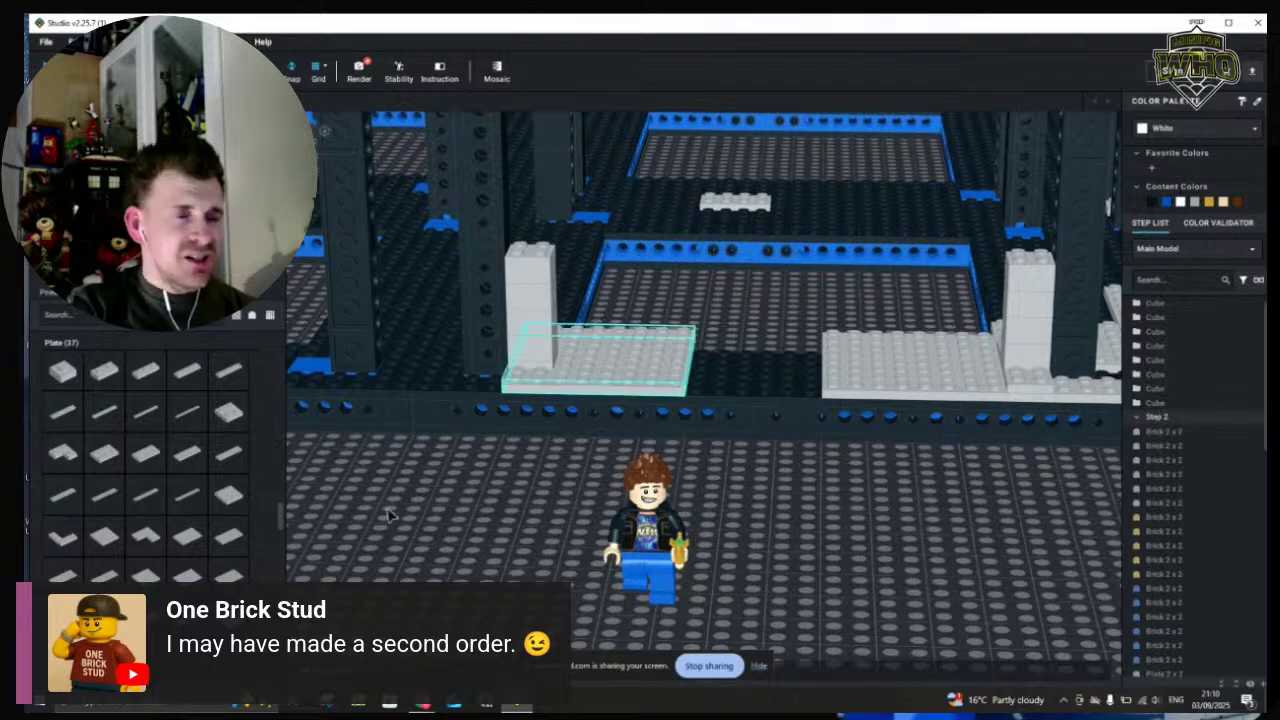
click(606, 330)
click(642, 343)
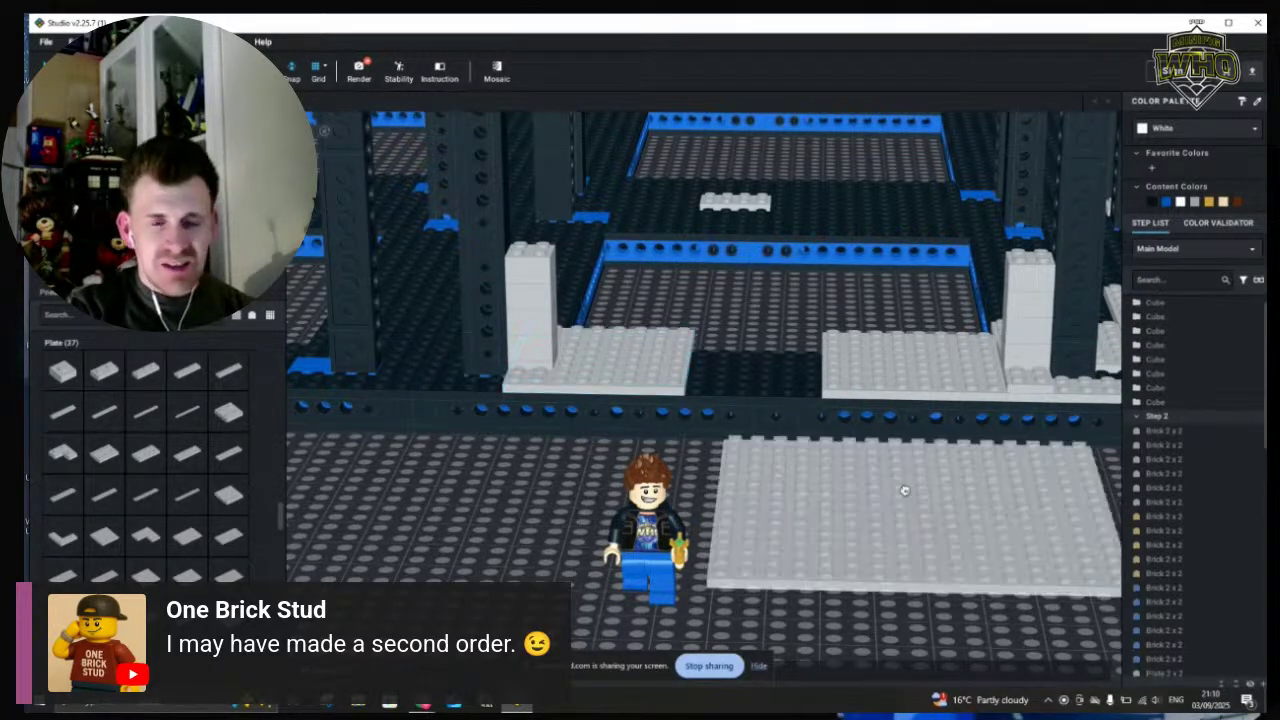
click(908, 502)
Place the 16 x 16 plate on top of the new brick column, with its front corner over the column
drag(876, 500, 893, 472)
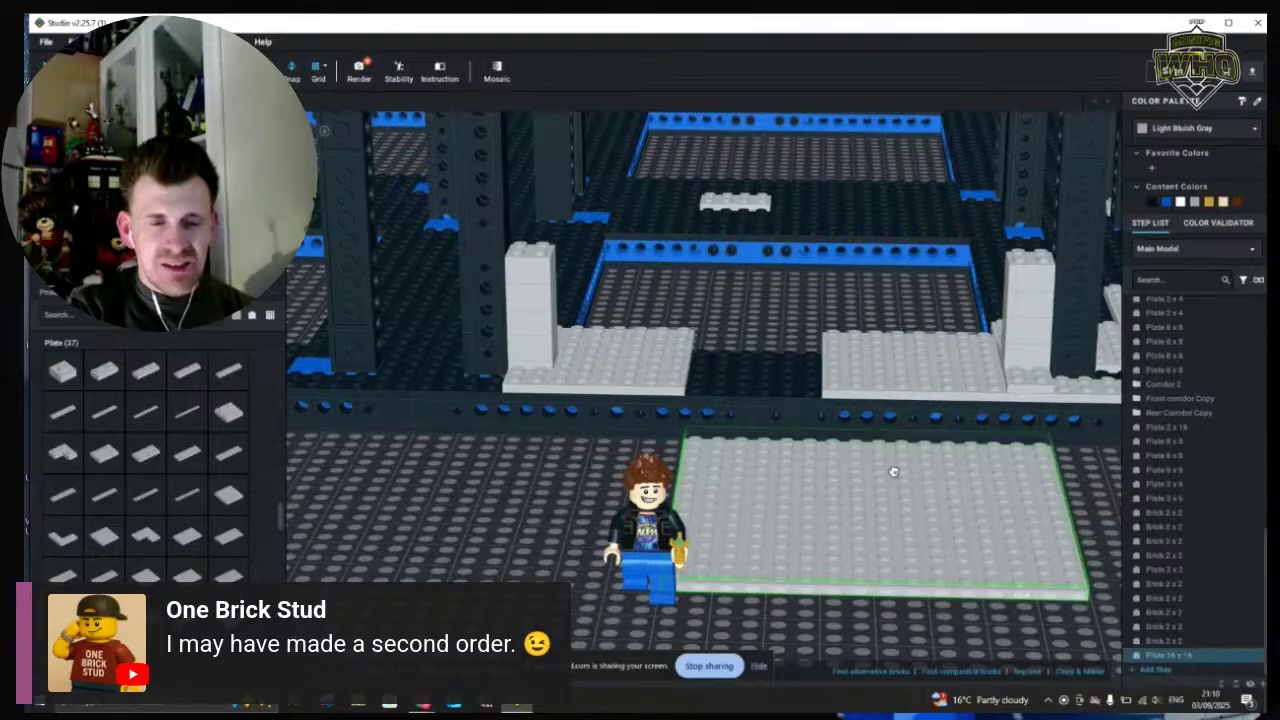
drag(929, 428, 813, 294)
drag(938, 582, 938, 512)
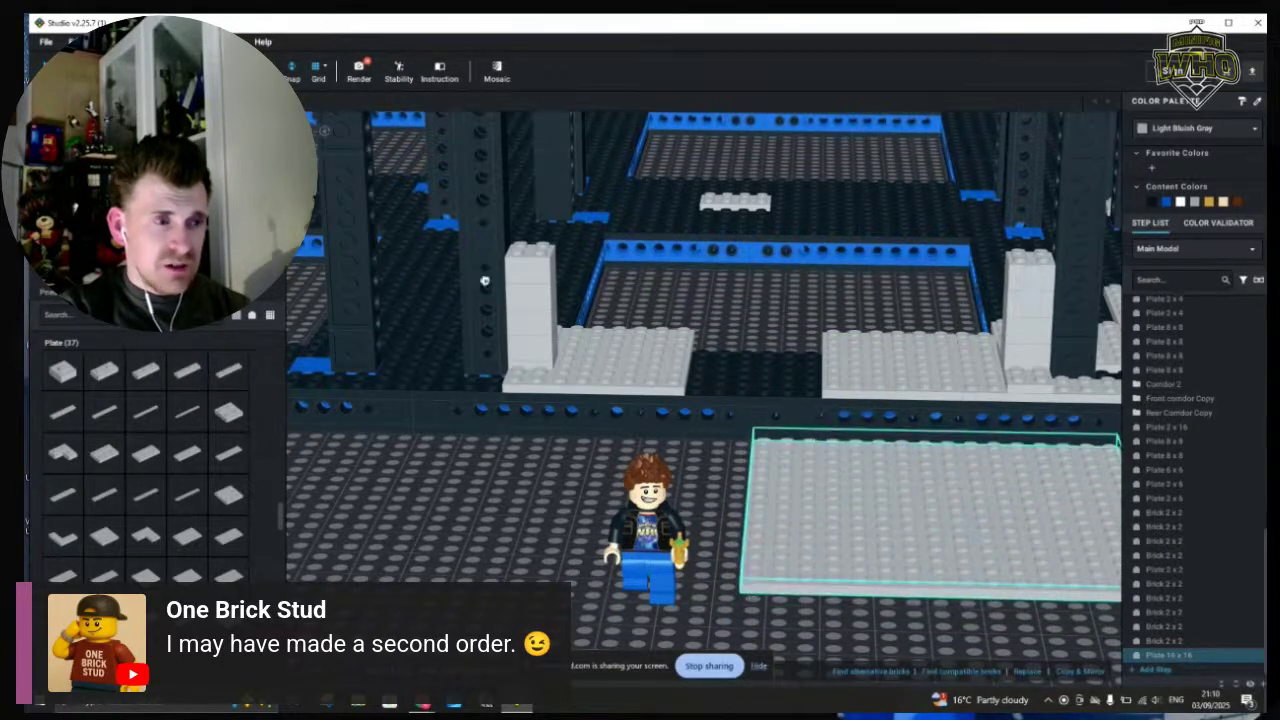
key(ctrl+z)
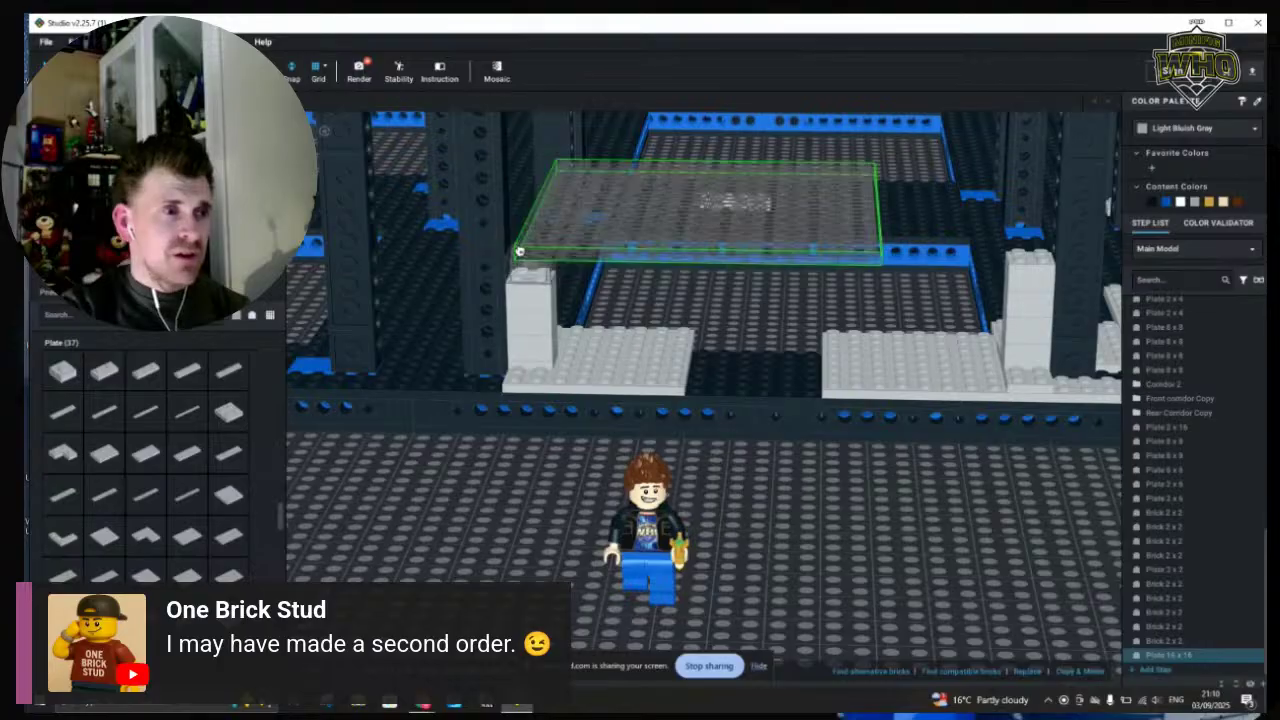
drag(519, 251, 515, 251)
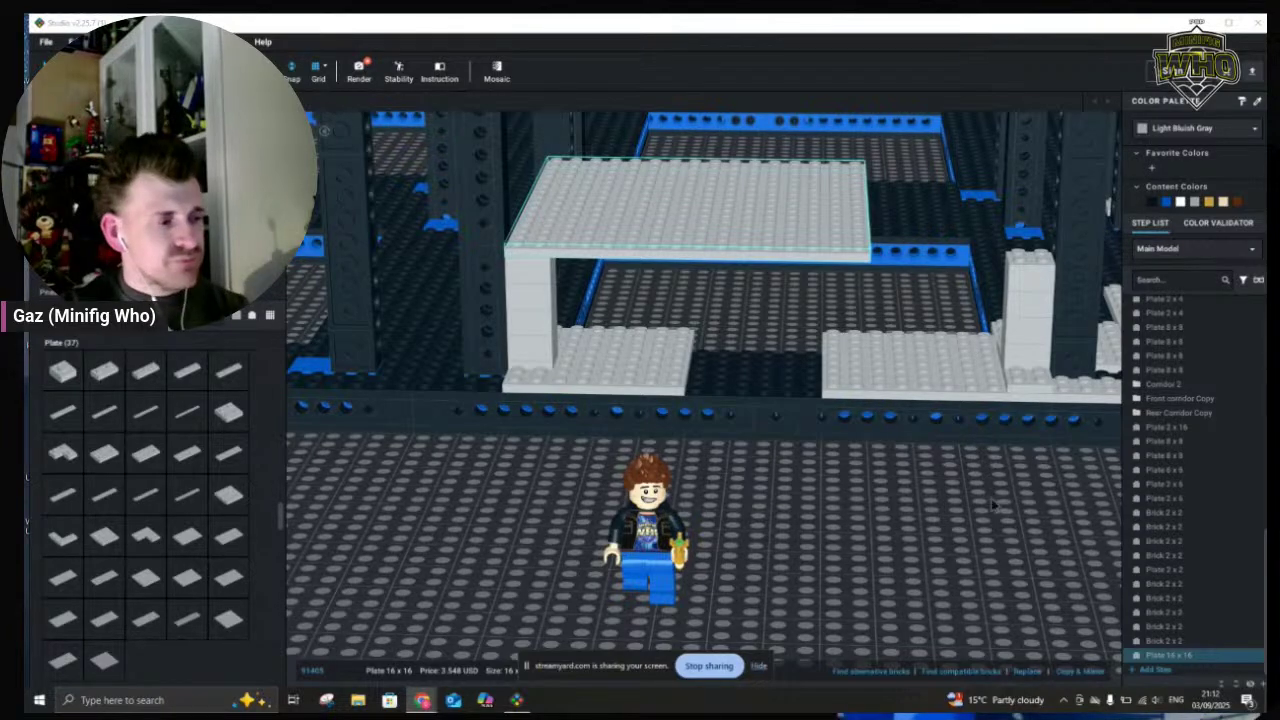
click(949, 503)
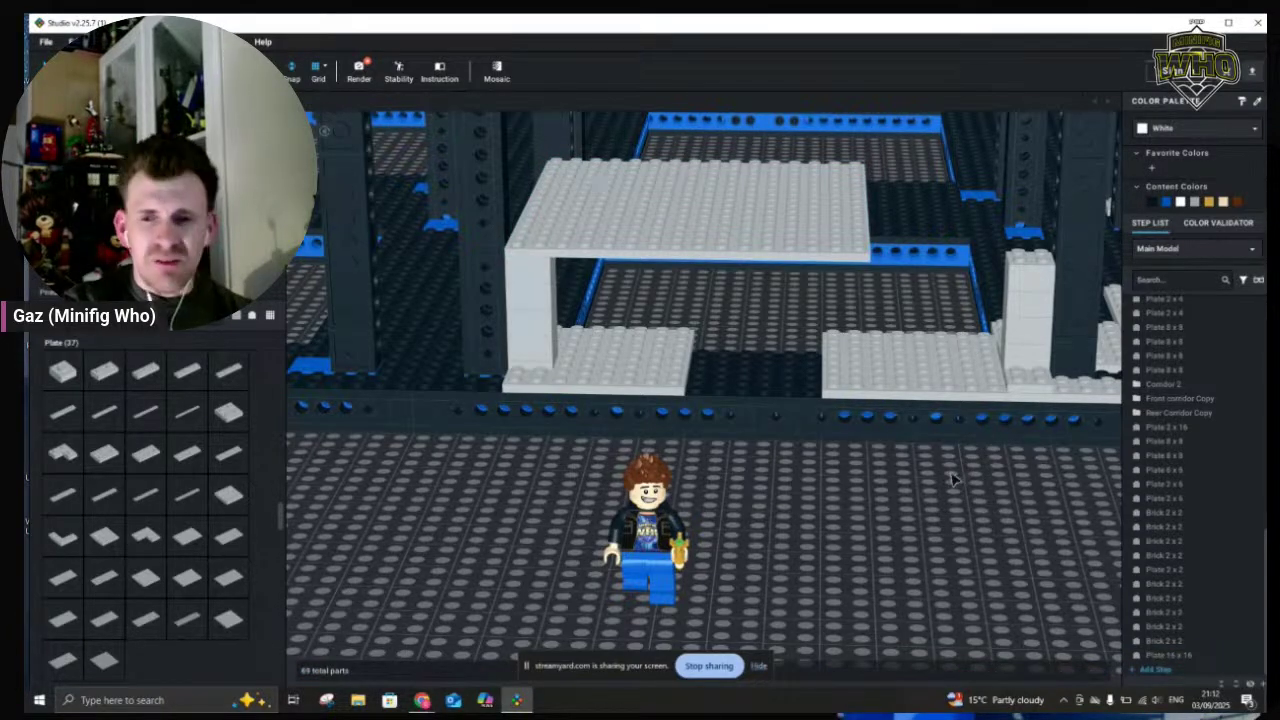
Try to fit a 6 x 10 plate between the raised 16 x 16 plate and the other brick column
right_drag(914, 488, 888, 506)
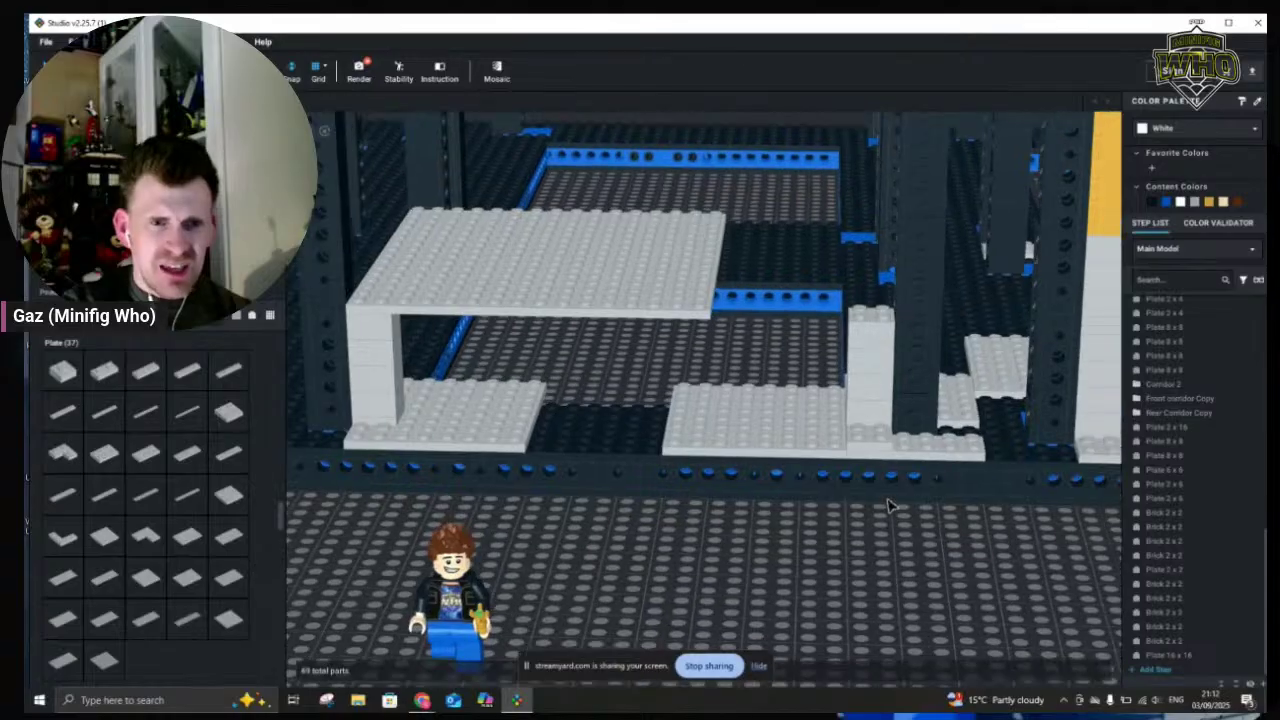
mouse_move(890, 504)
middle_down()
mouse_move(889, 519)
mouse_move(897, 503)
middle_up()
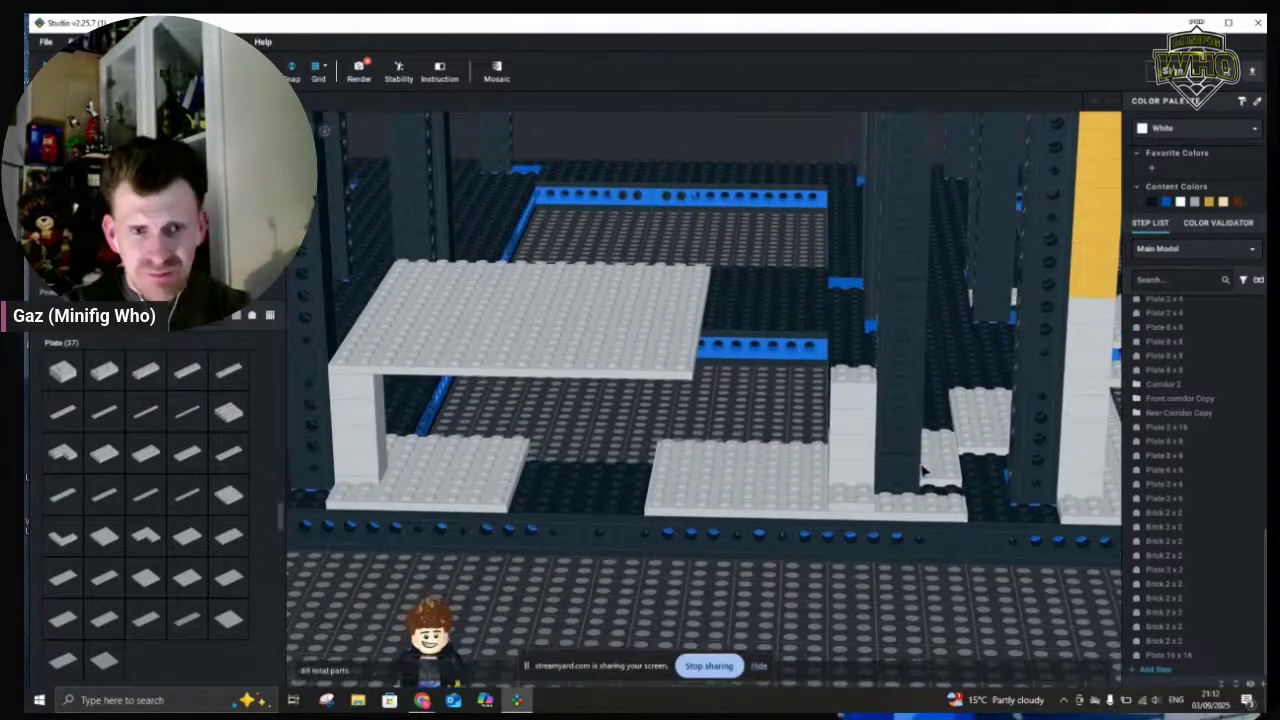
click(916, 470)
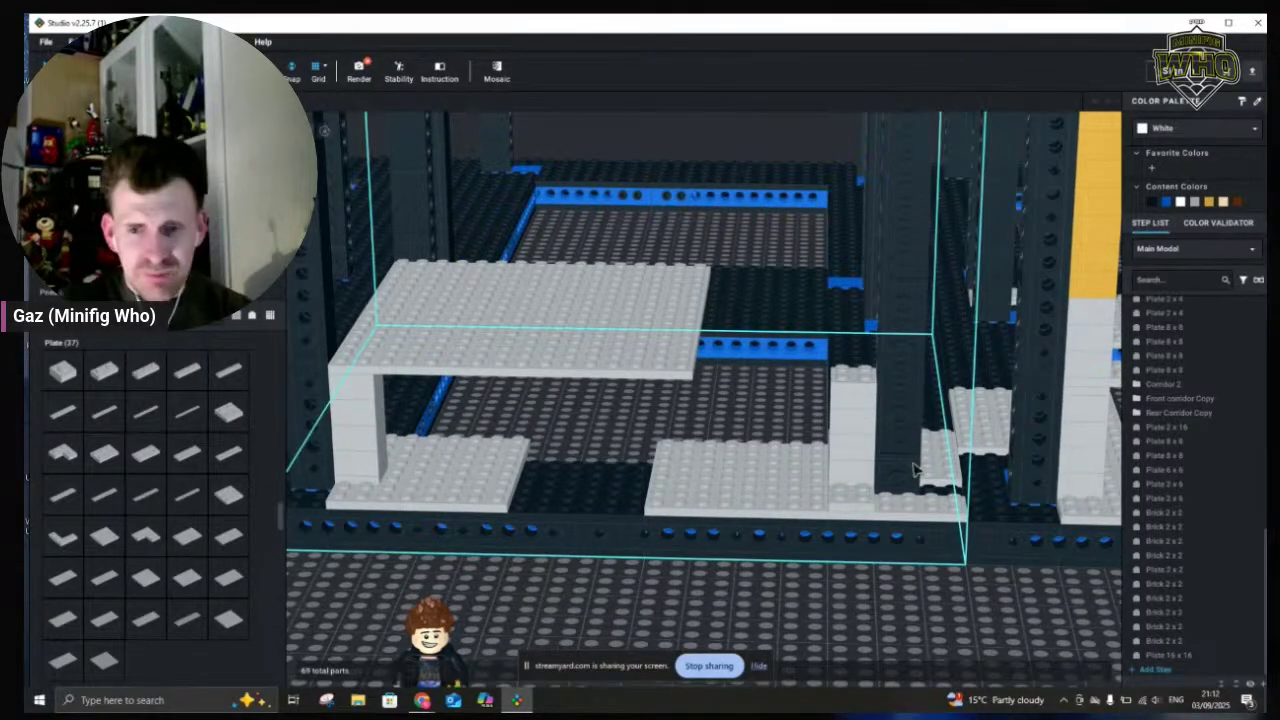
click(912, 603)
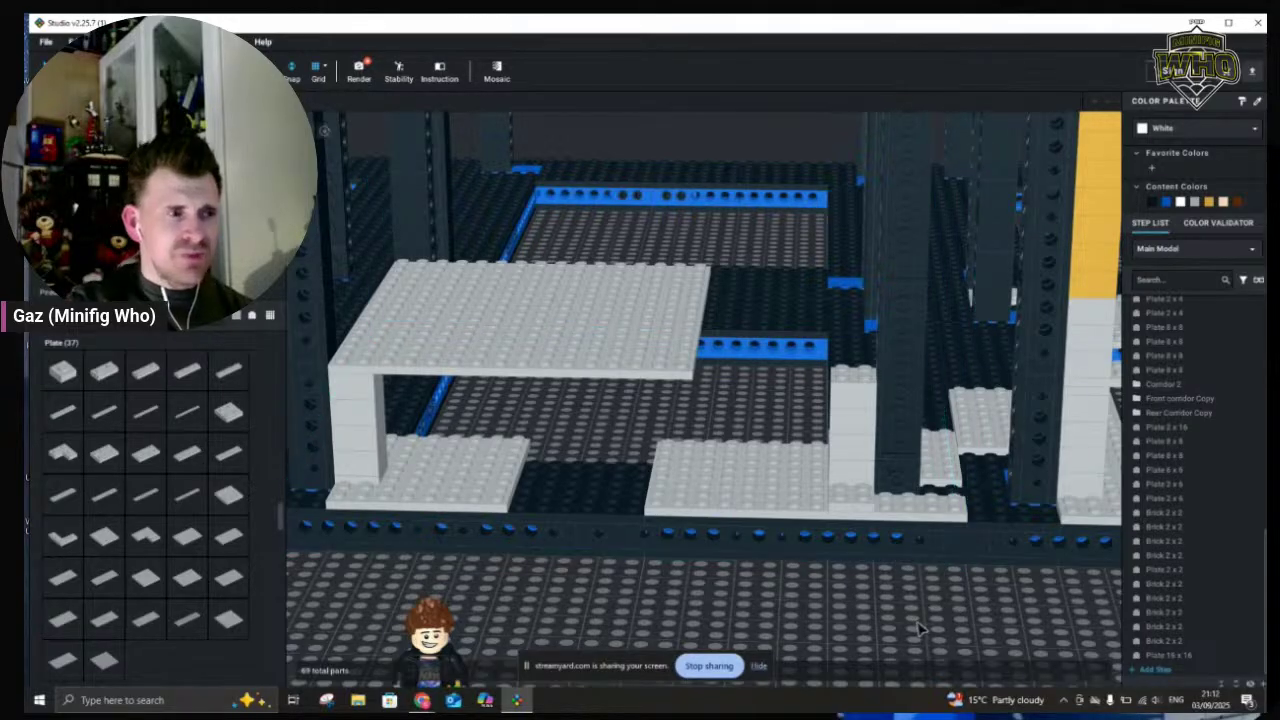
scroll(920, 628, up, 3)
scroll(916, 627, up, 4)
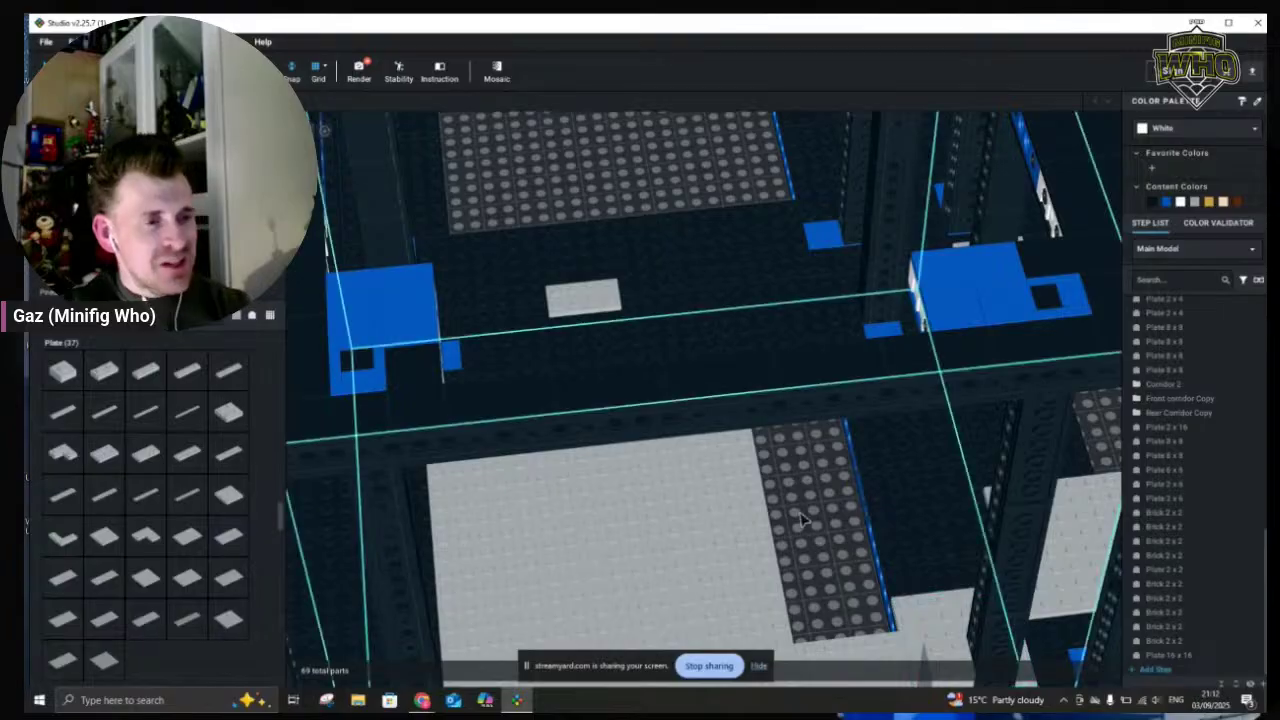
middle_drag(784, 442, 791, 403)
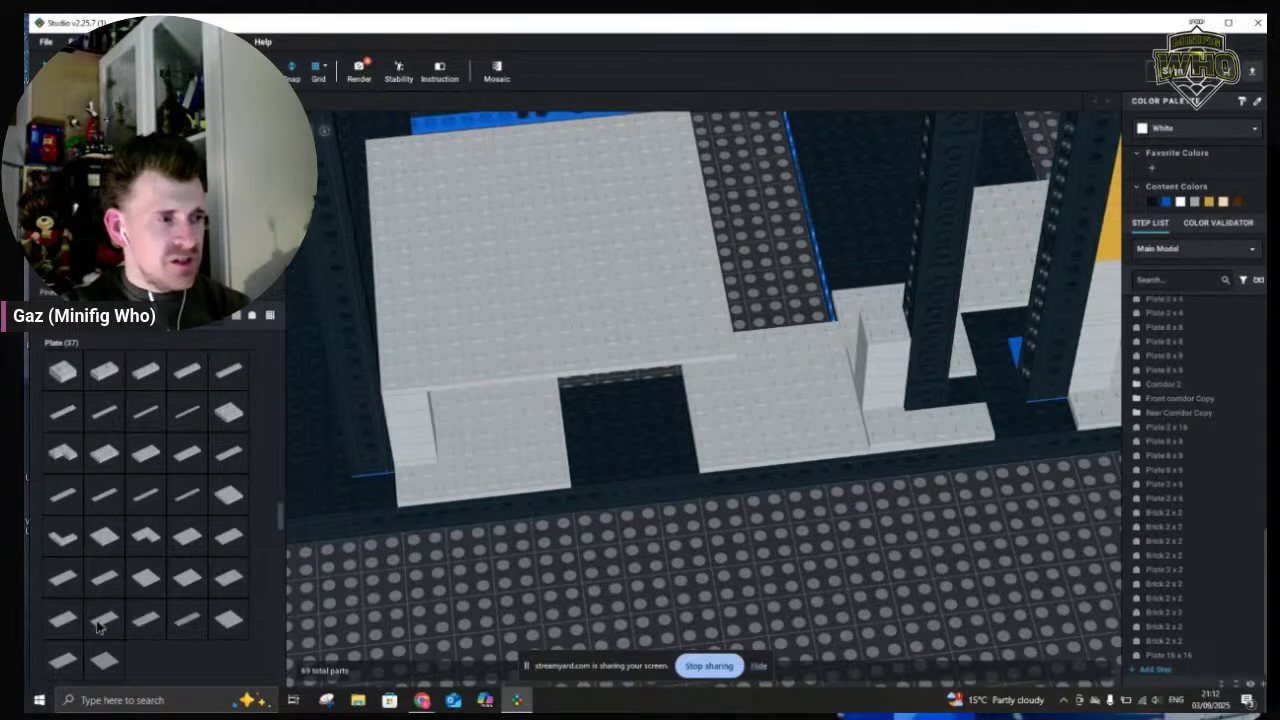
click(66, 660)
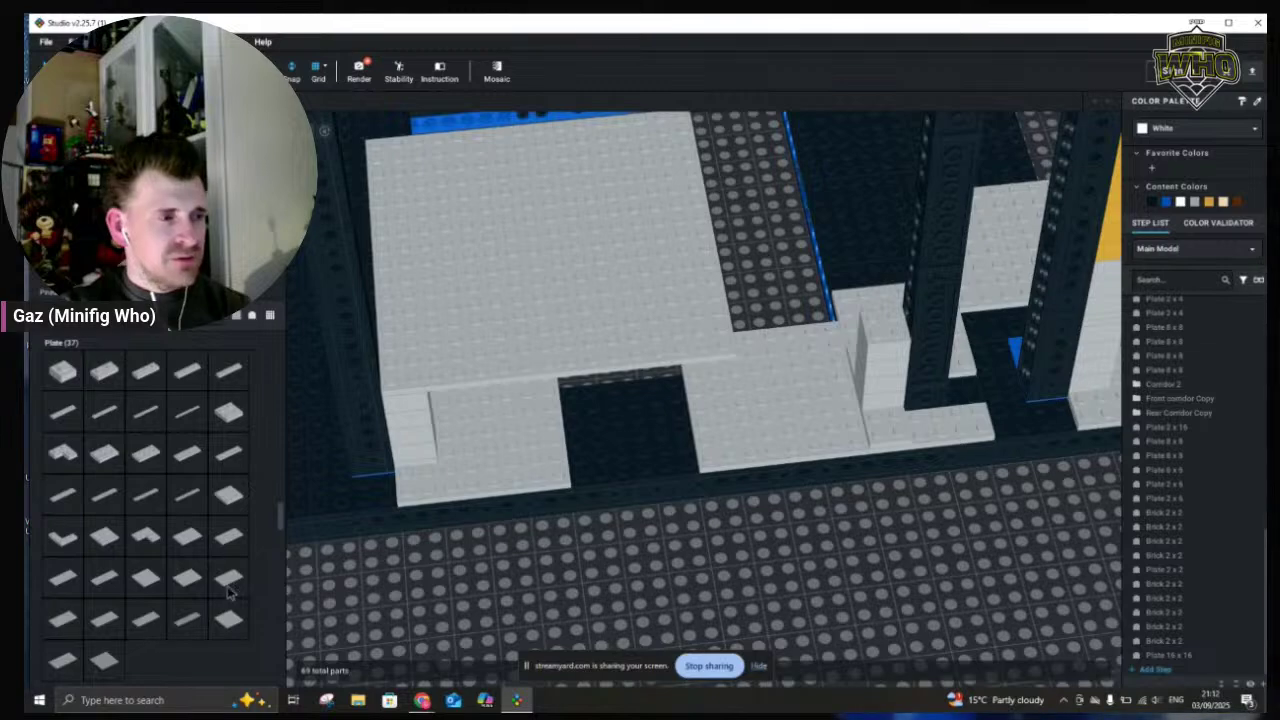
click(808, 344)
drag(834, 334, 797, 312)
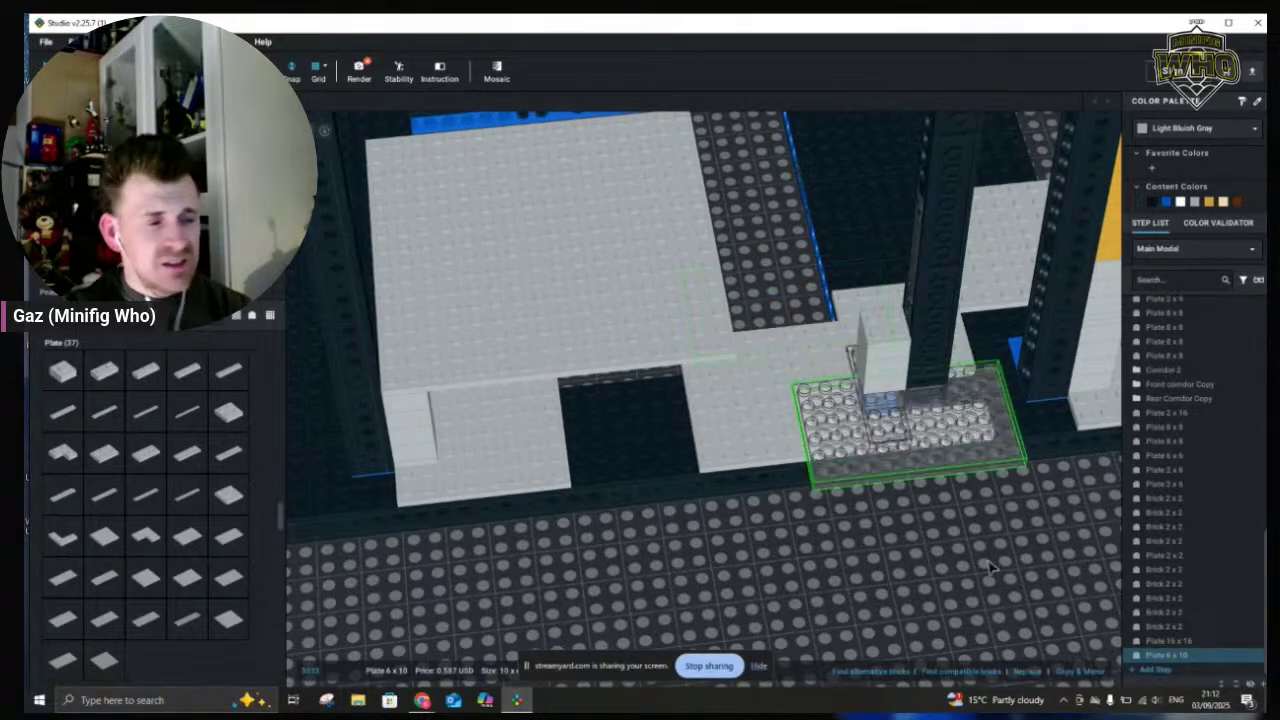
key(Escape)
click(434, 514)
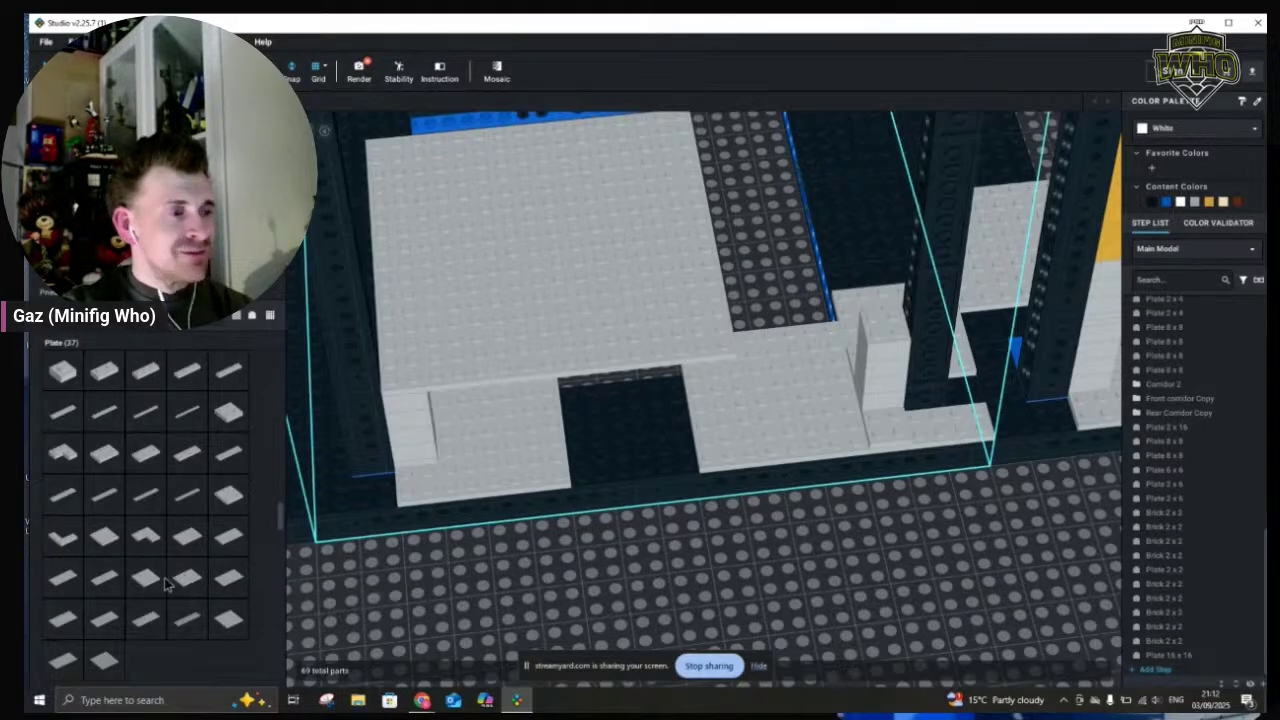
click(799, 339)
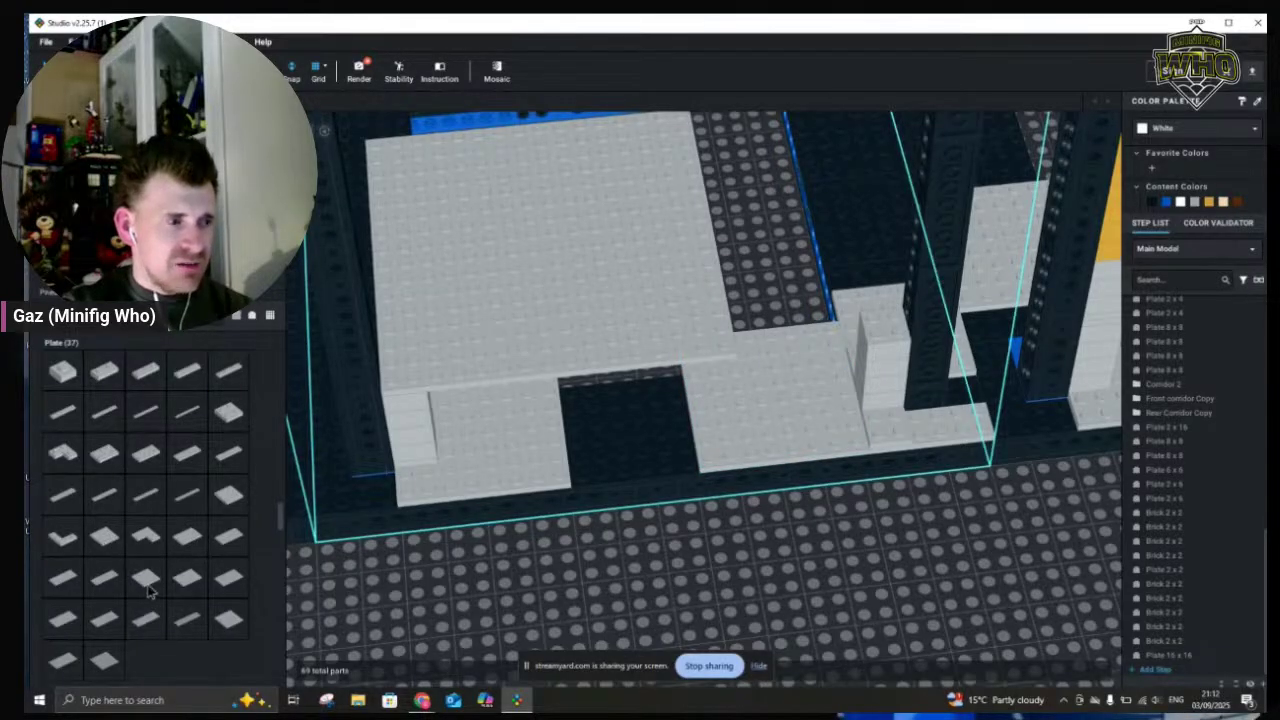
drag(142, 580, 256, 567)
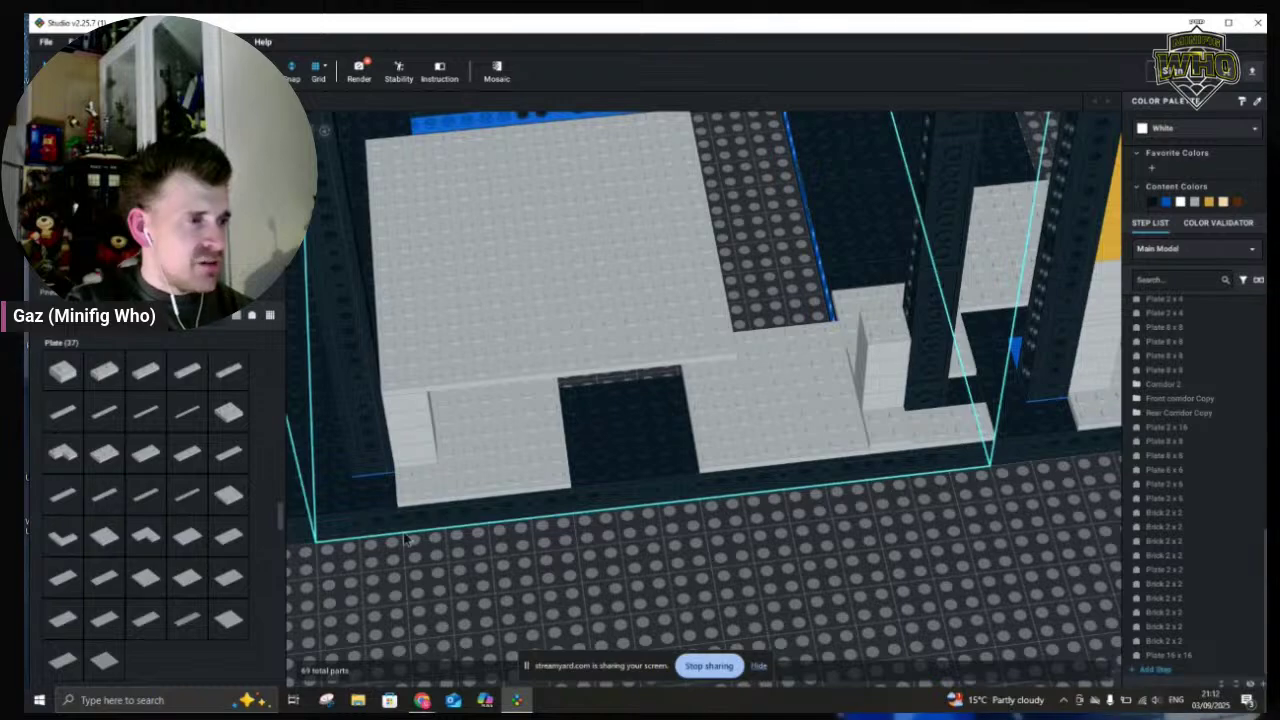
drag(797, 359, 830, 318)
key(Escape)
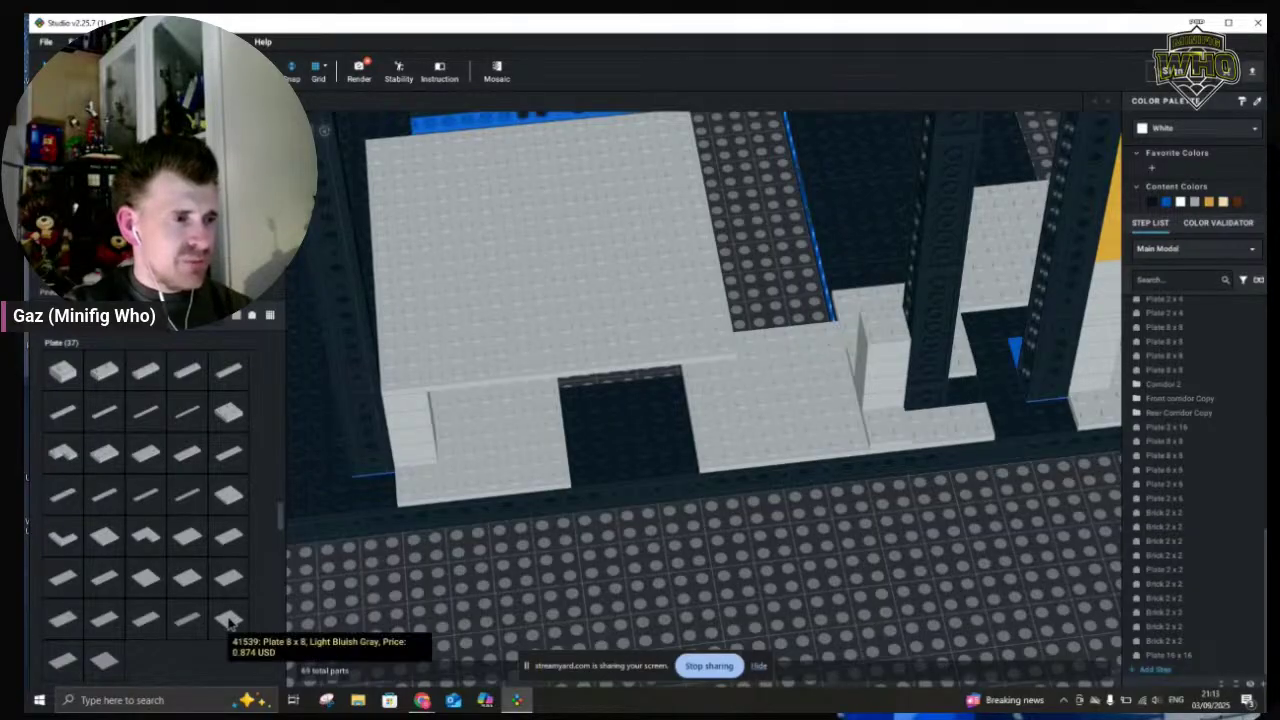
Try an 8 x 8 plate between the raised 16 x 16 plate and the other brick column, then delete it
drag(229, 621, 822, 295)
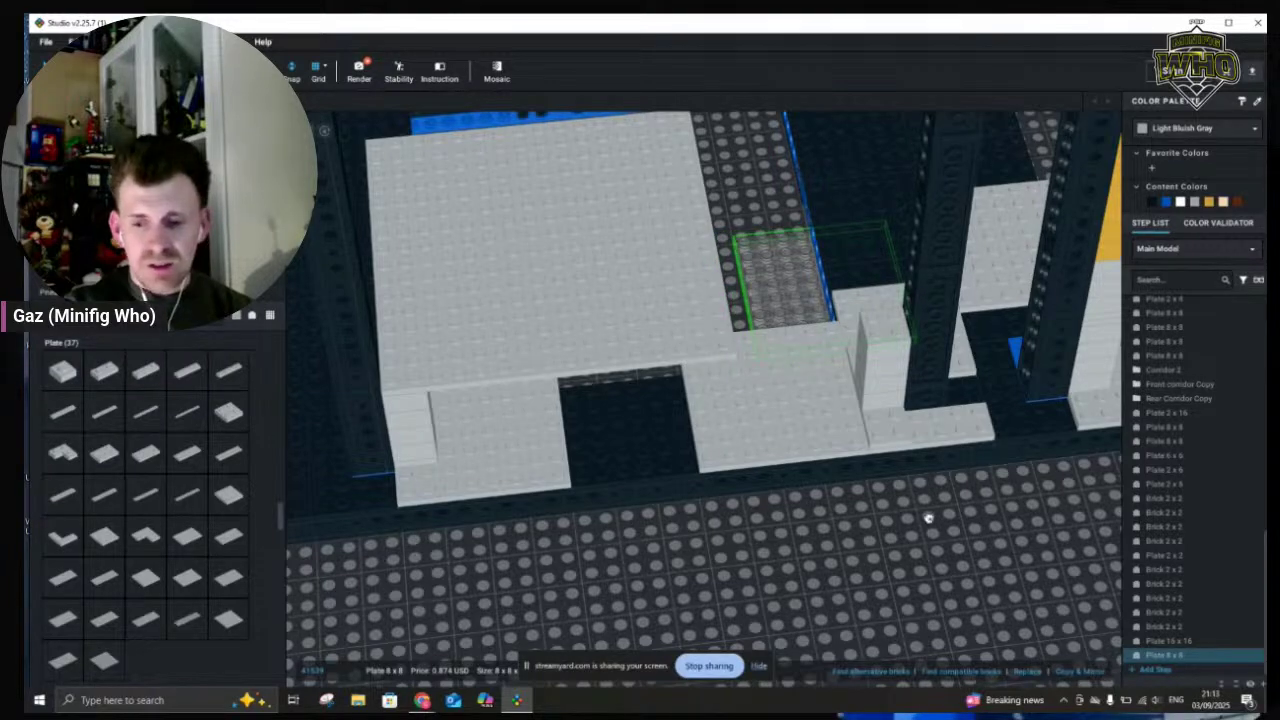
drag(928, 518, 903, 334)
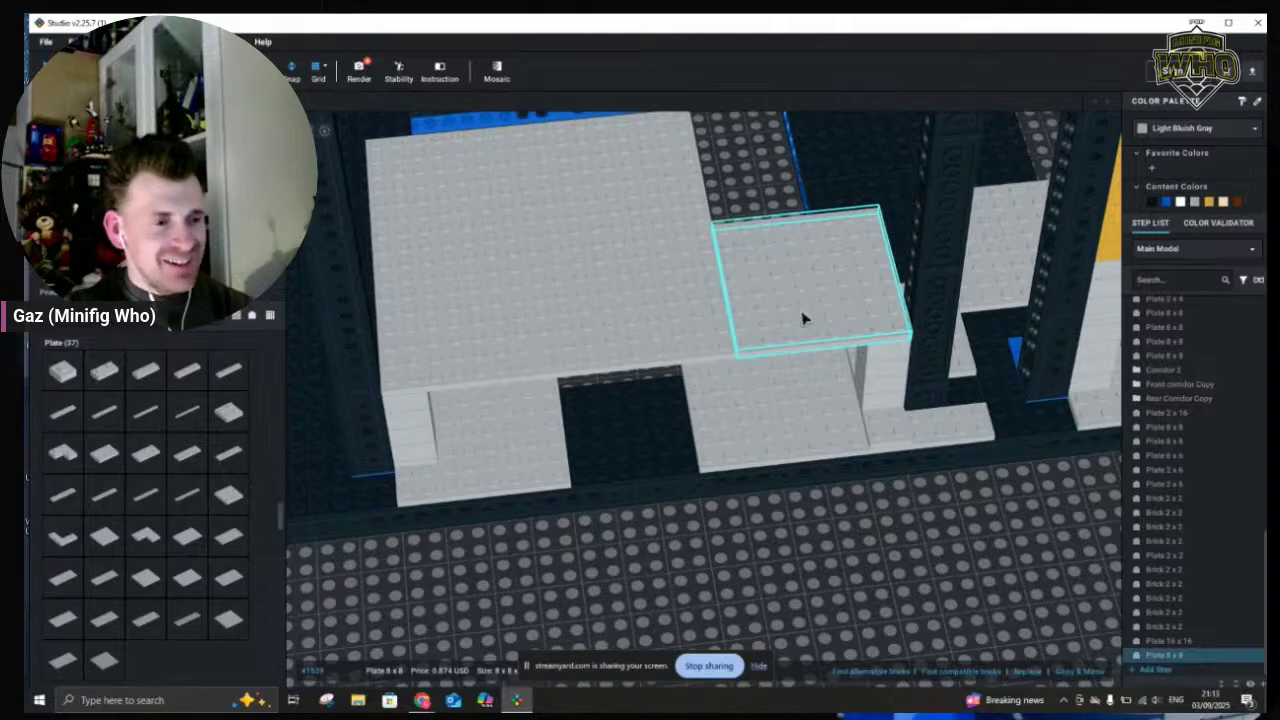
key(Delete)
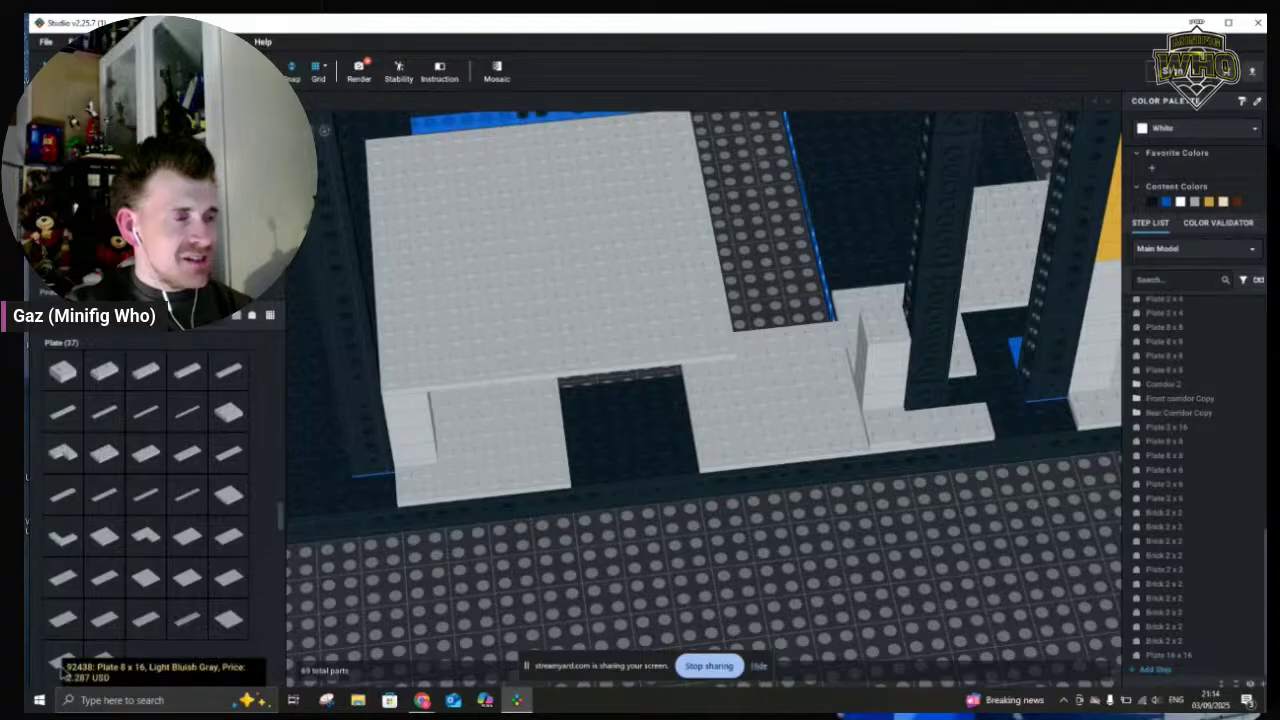
Add a light bluish gray 8 x 16 plate, rotate it a quarter turn and set it on the baseplate before the module
click(155, 648)
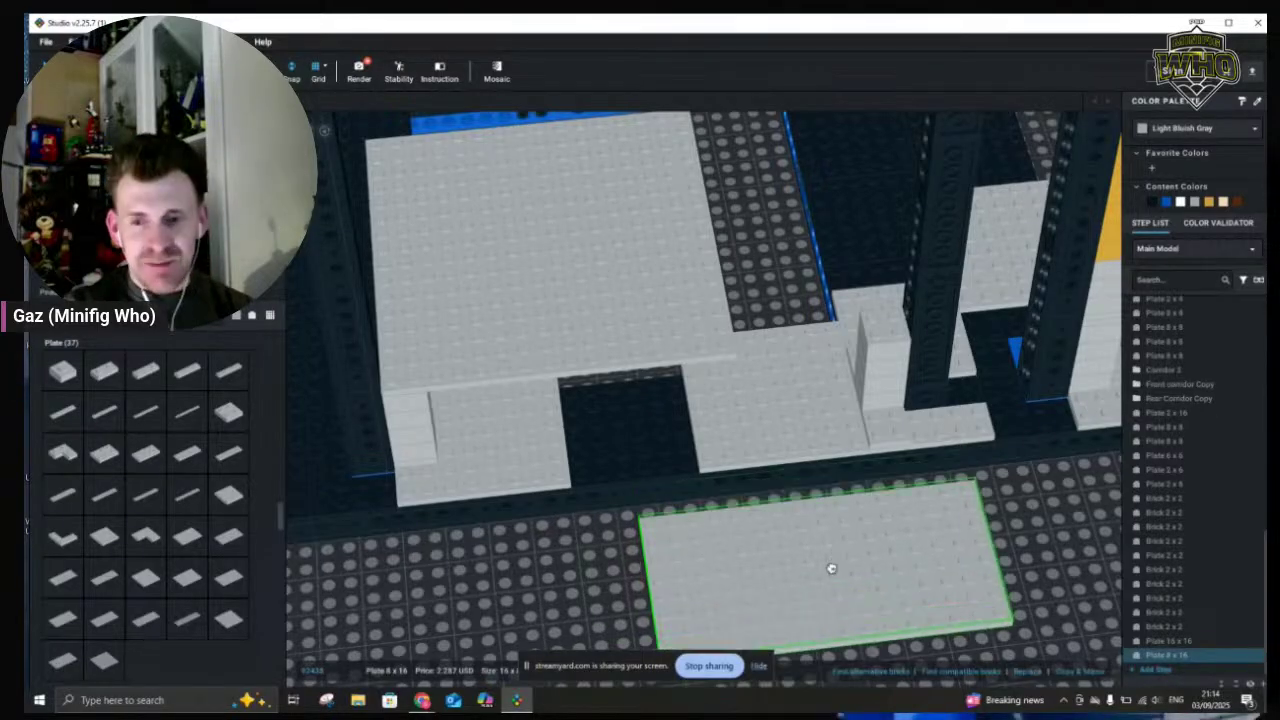
key(Right)
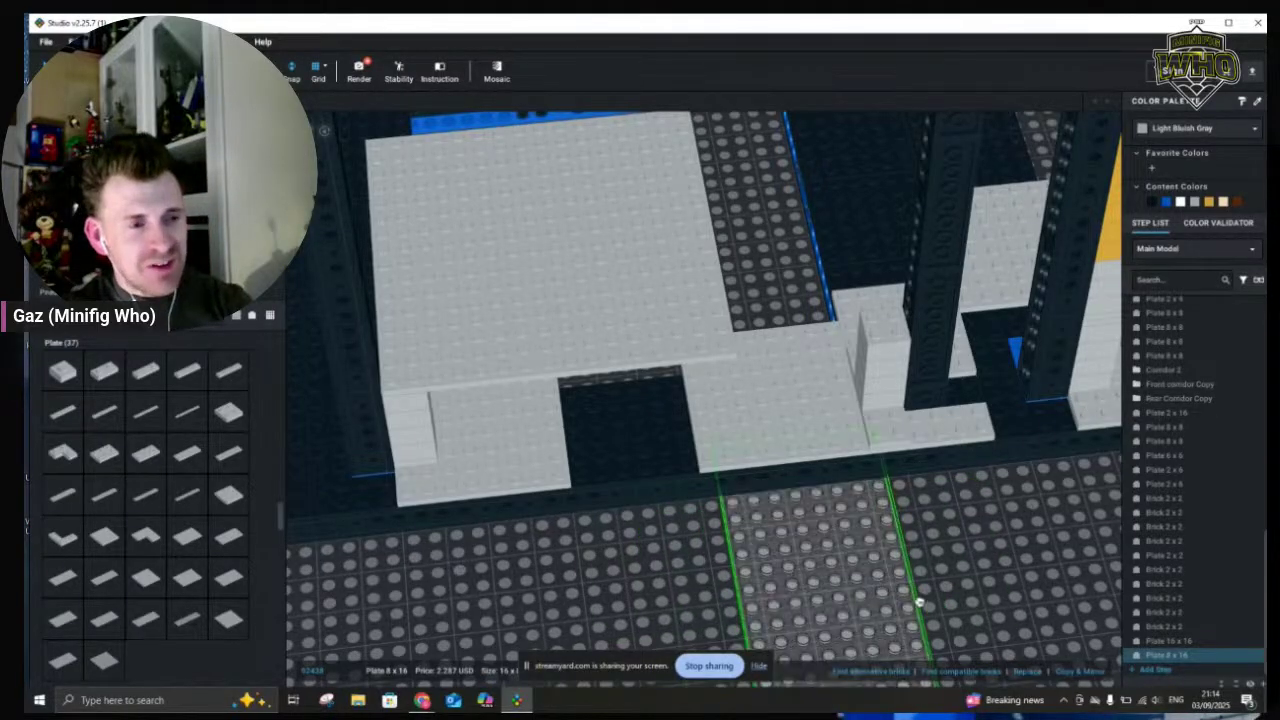
scroll(945, 615, down, 2)
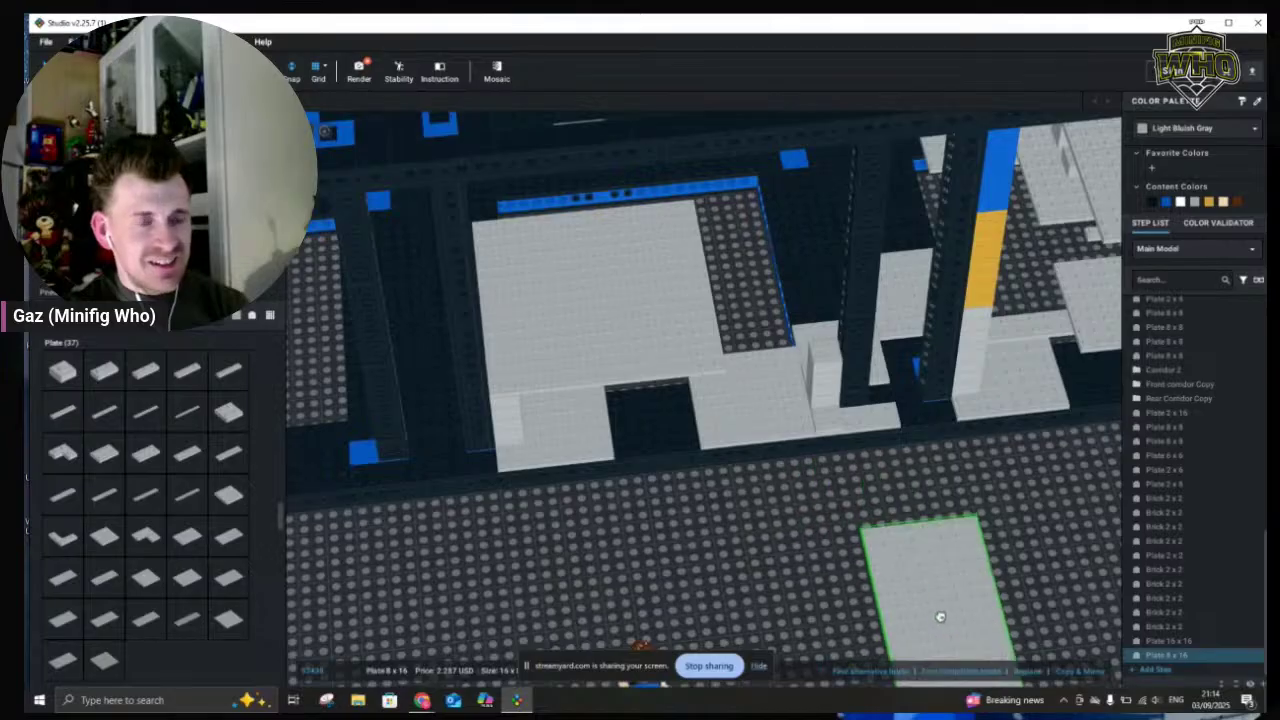
click(876, 556)
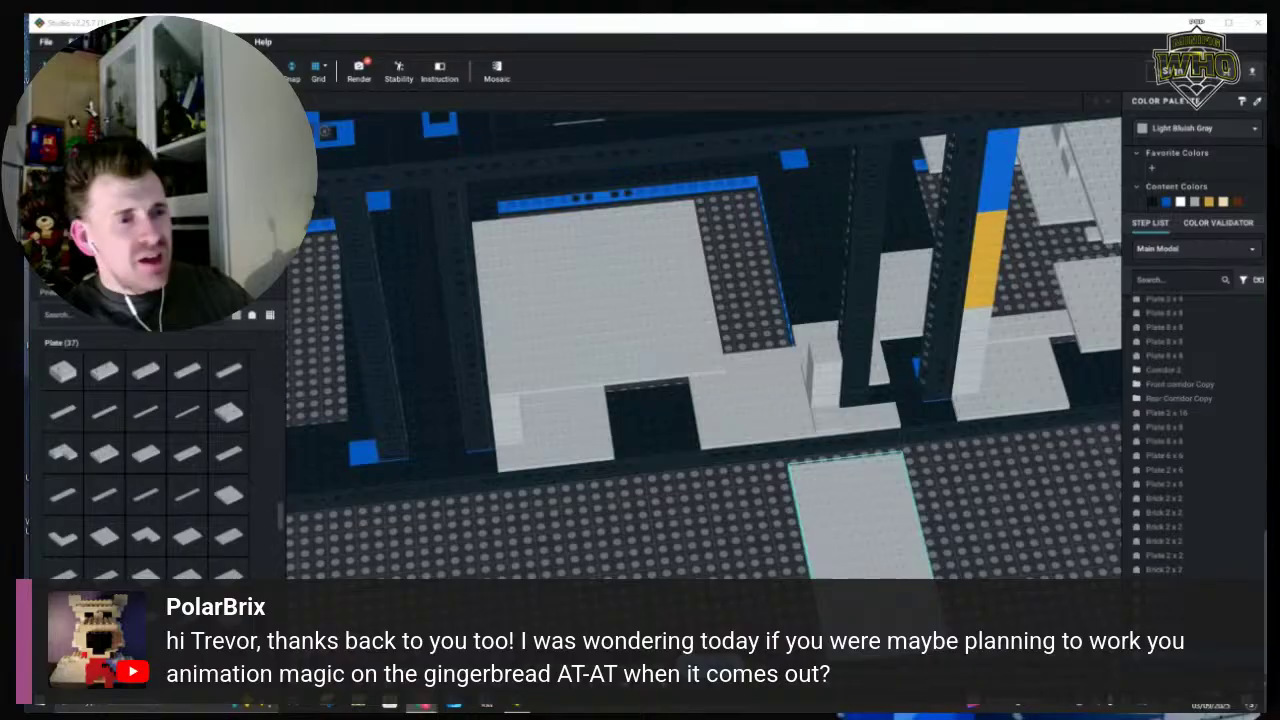
Place the 8 x 16 plate on the other brick column, alongside the raised 16 x 16 plate at the same height
drag(906, 553, 804, 333)
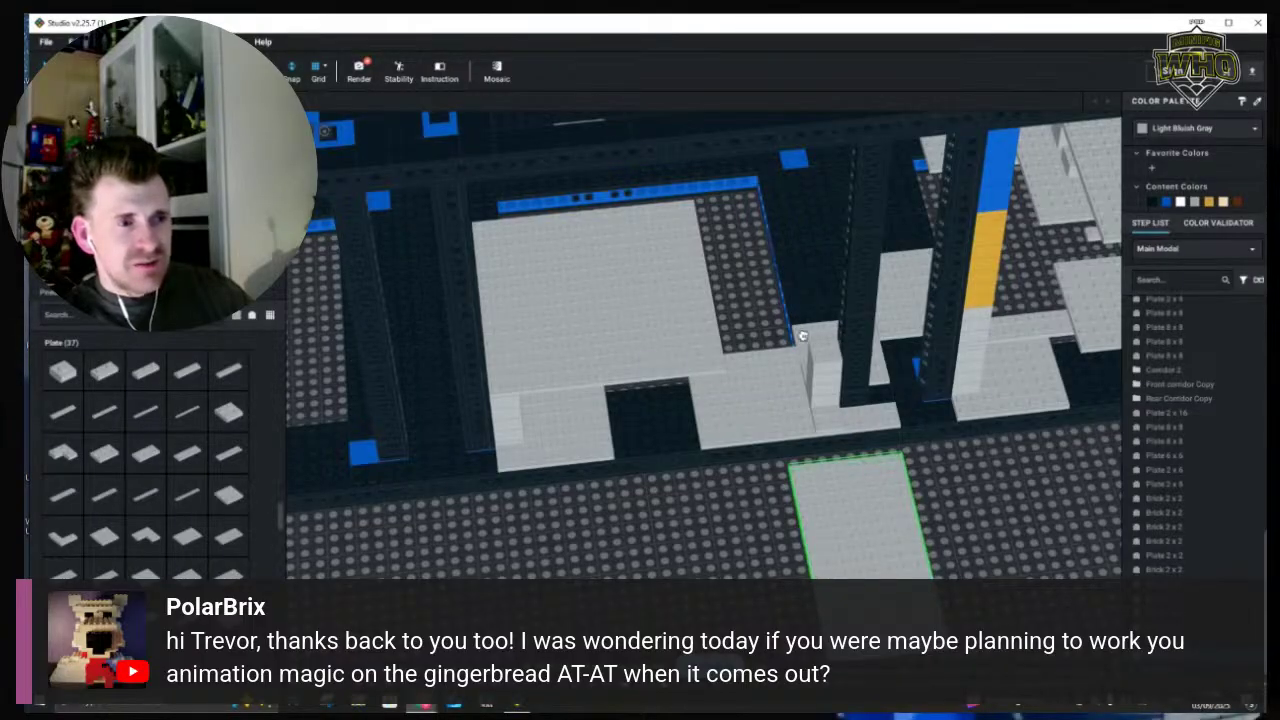
drag(906, 553, 831, 338)
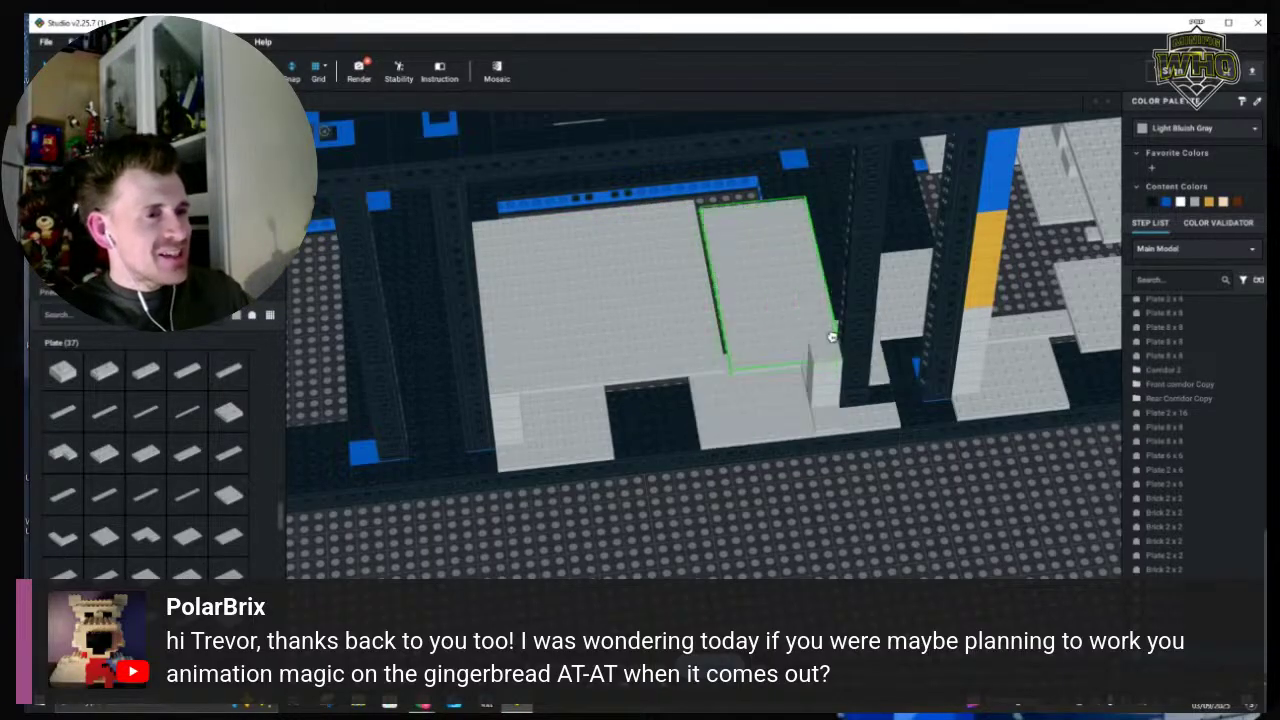
key(a)
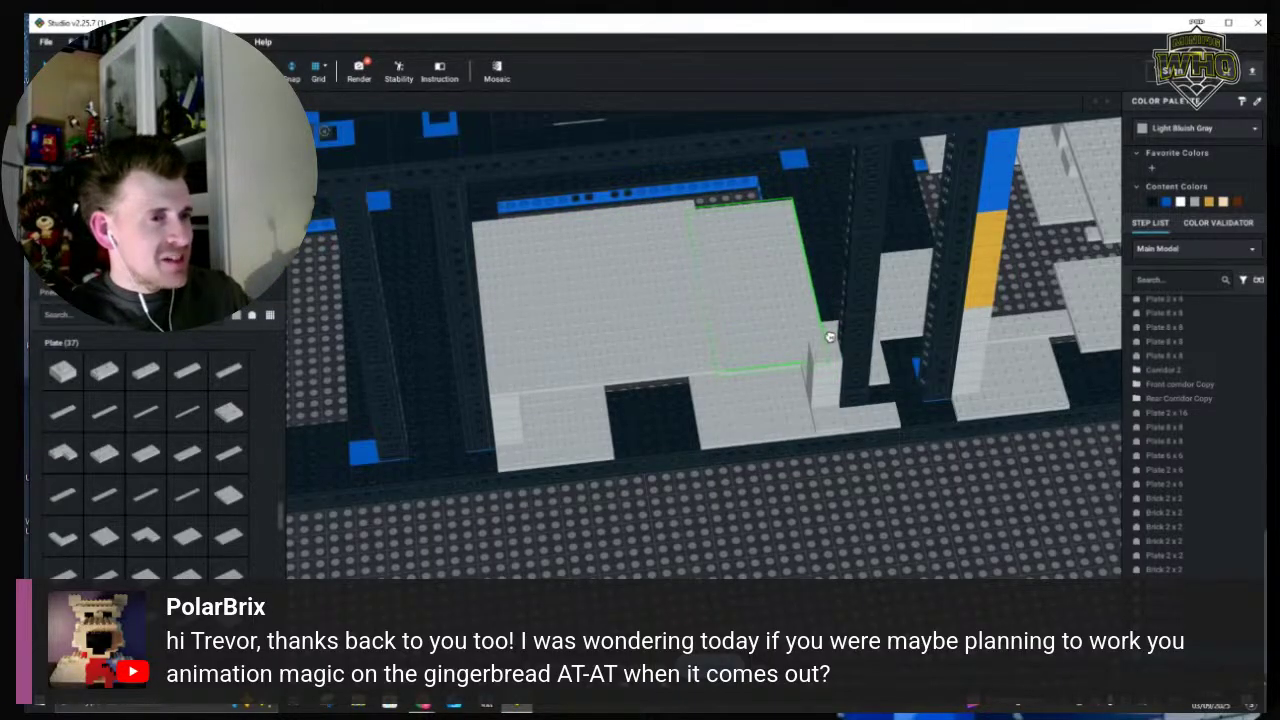
key(Right)
scroll(831, 338, up, 3)
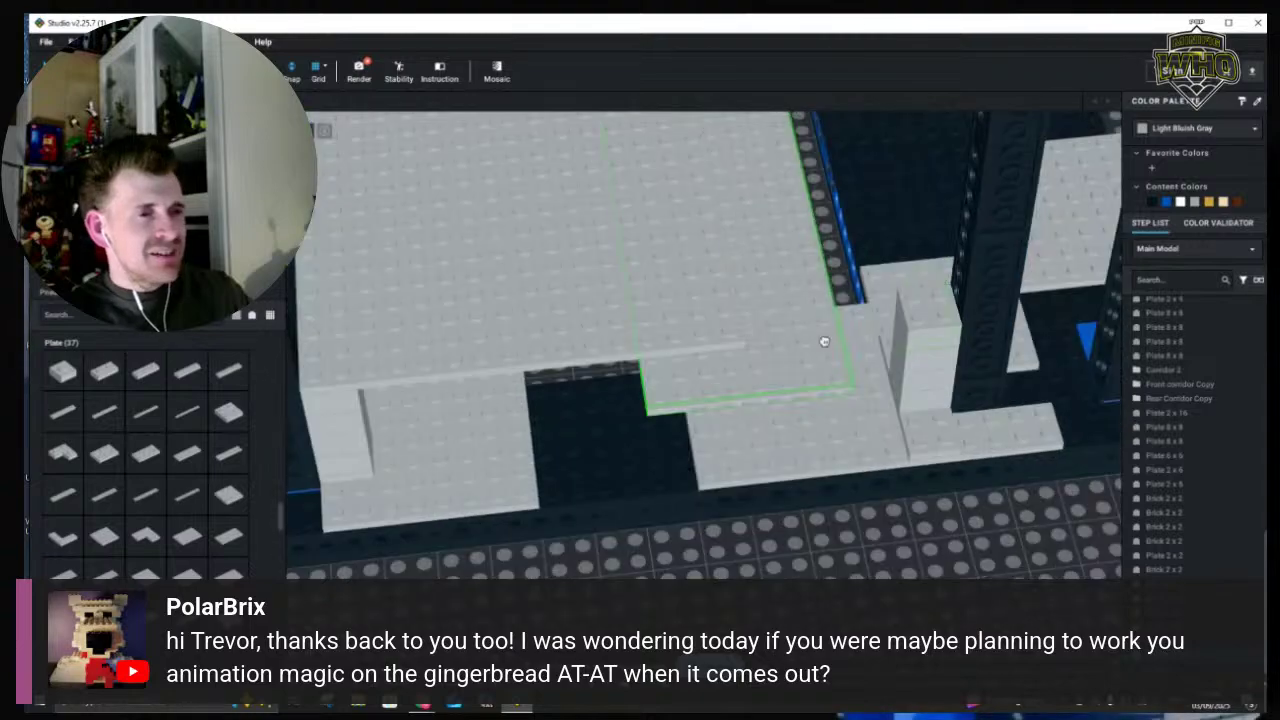
drag(920, 304, 941, 290)
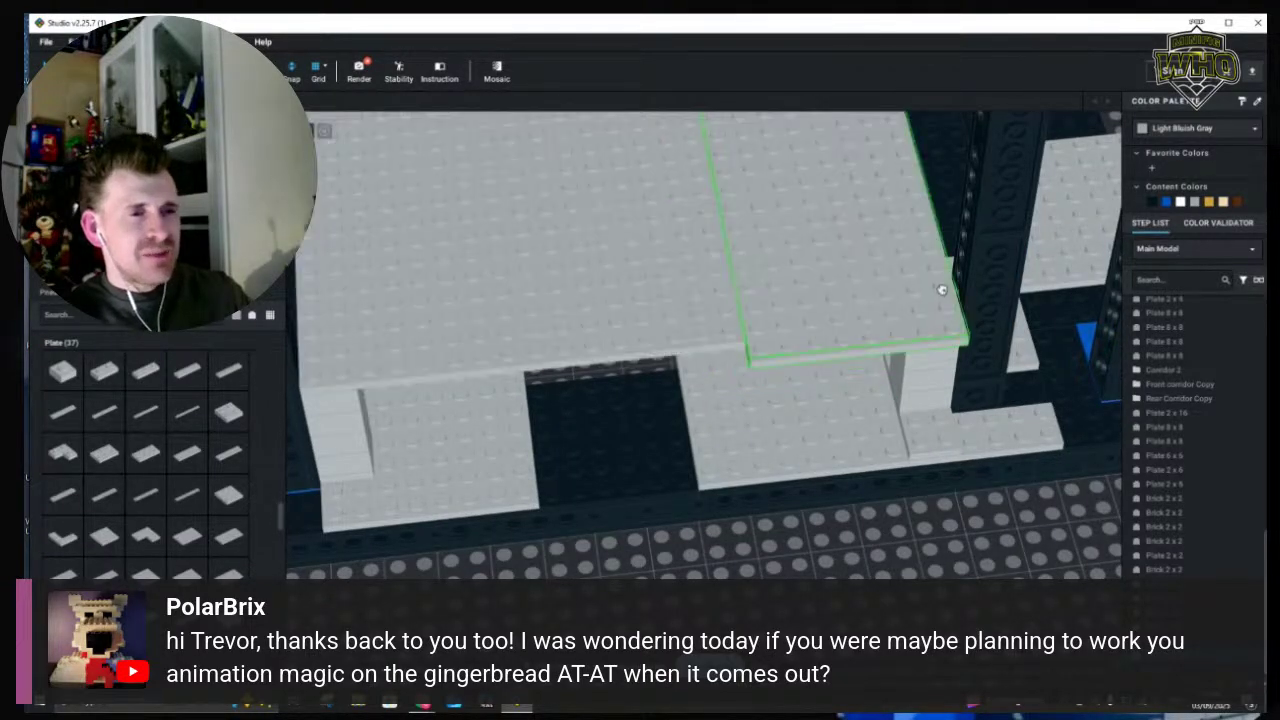
key(Up)
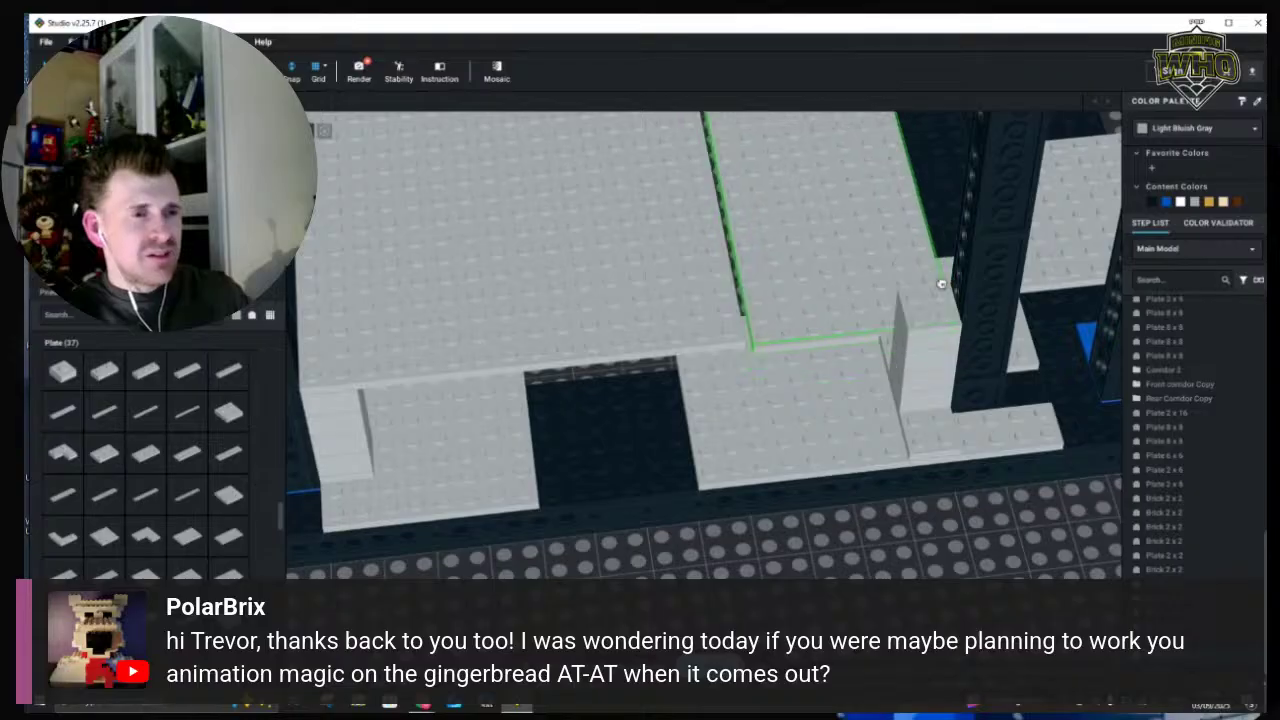
drag(944, 298, 955, 298)
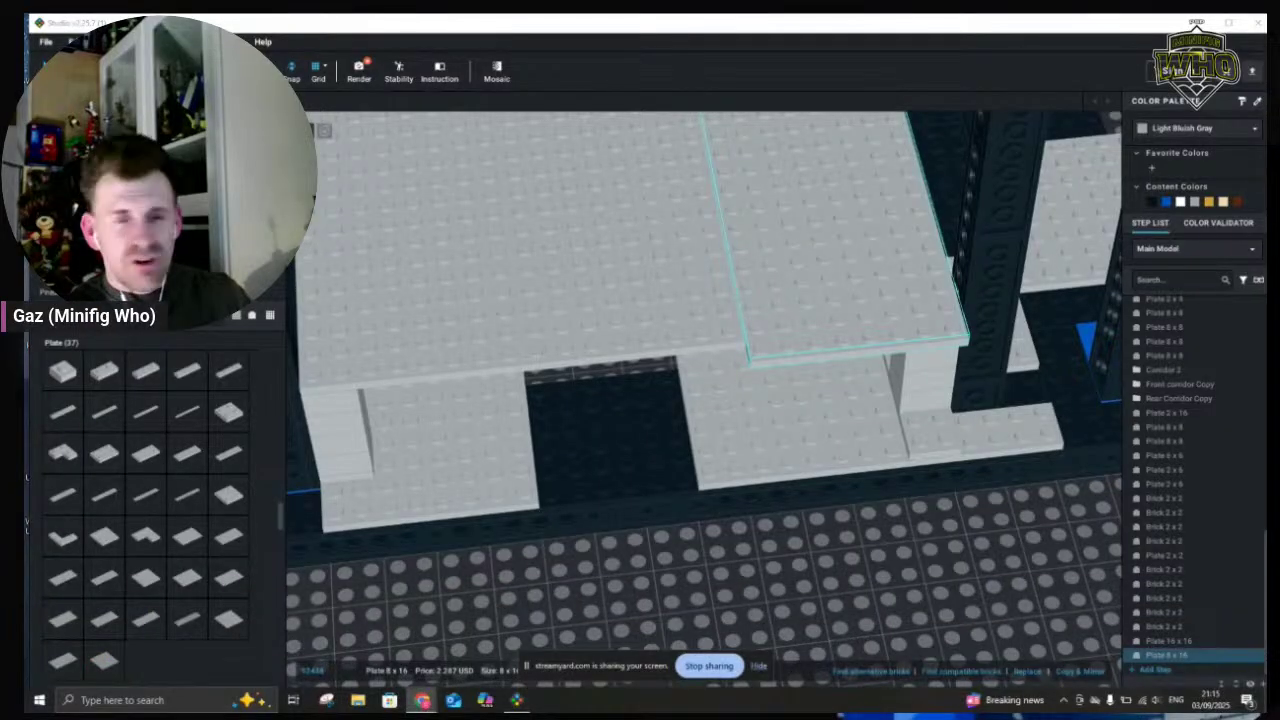
Shift the 8 x 16 plate one stud towards the rear so its ends line up flush with the 16 x 16 plate
click(815, 185)
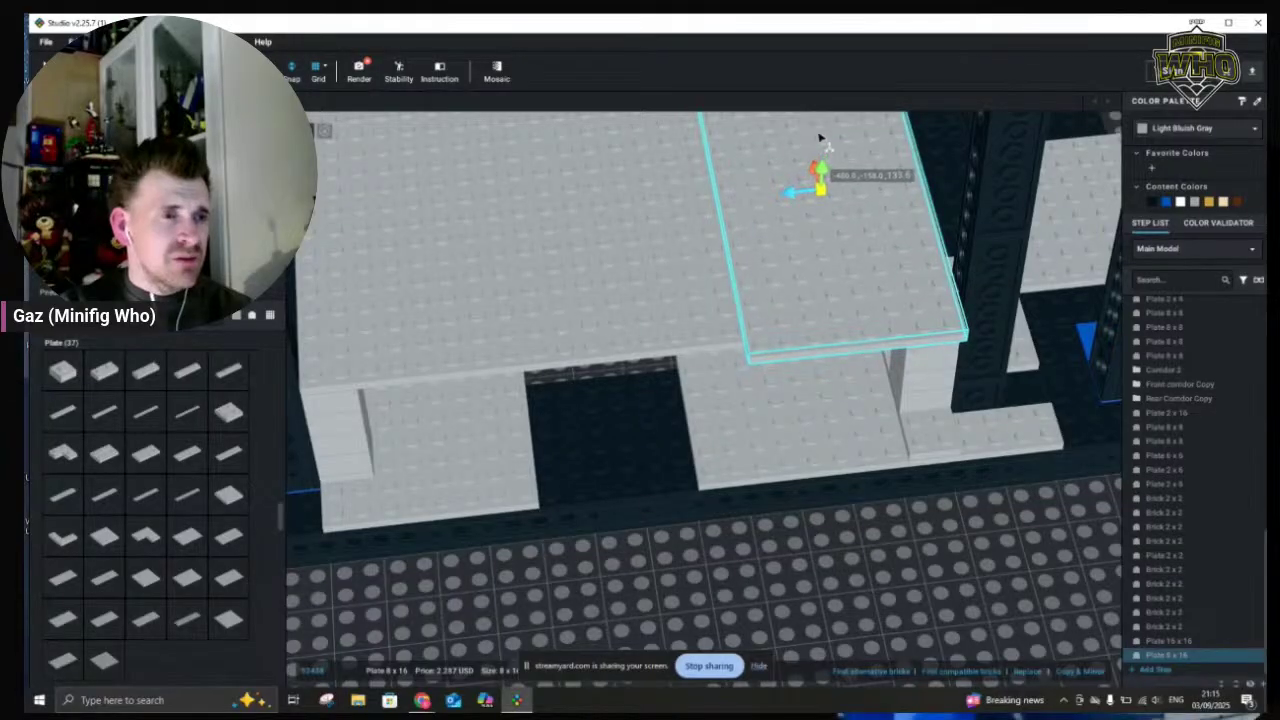
scroll(837, 252, down, 2)
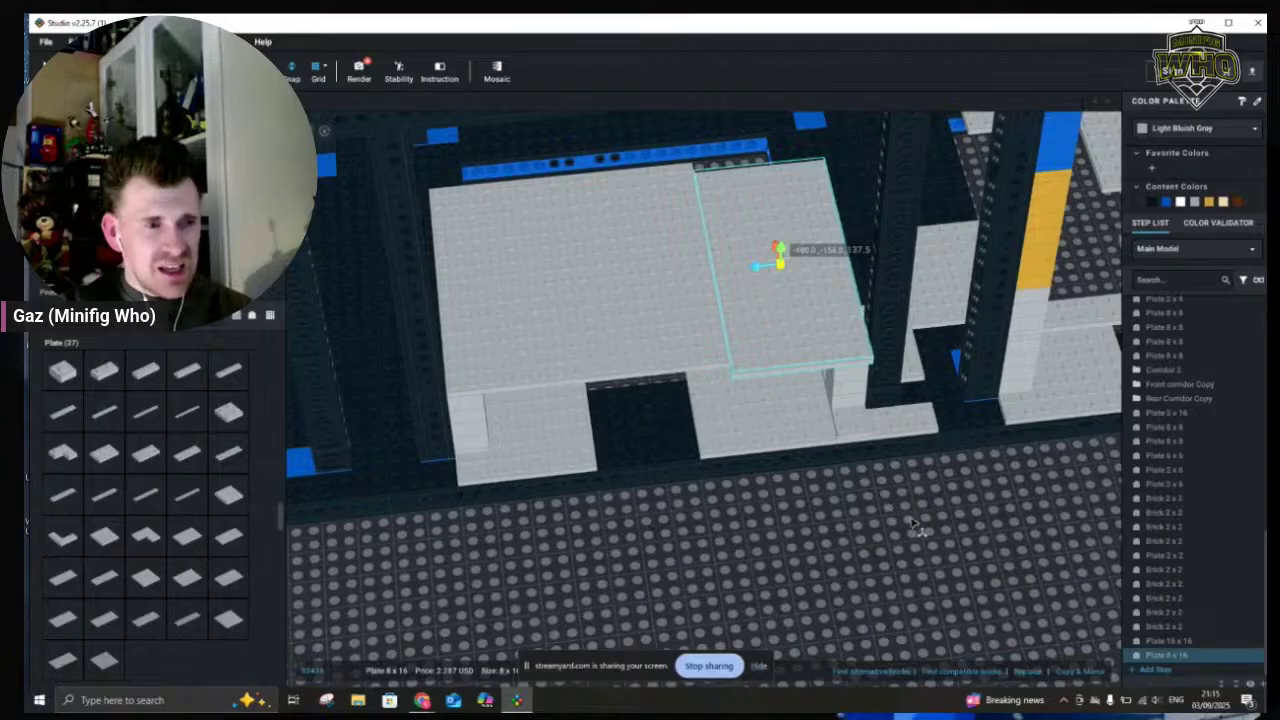
right_drag(910, 521, 884, 490)
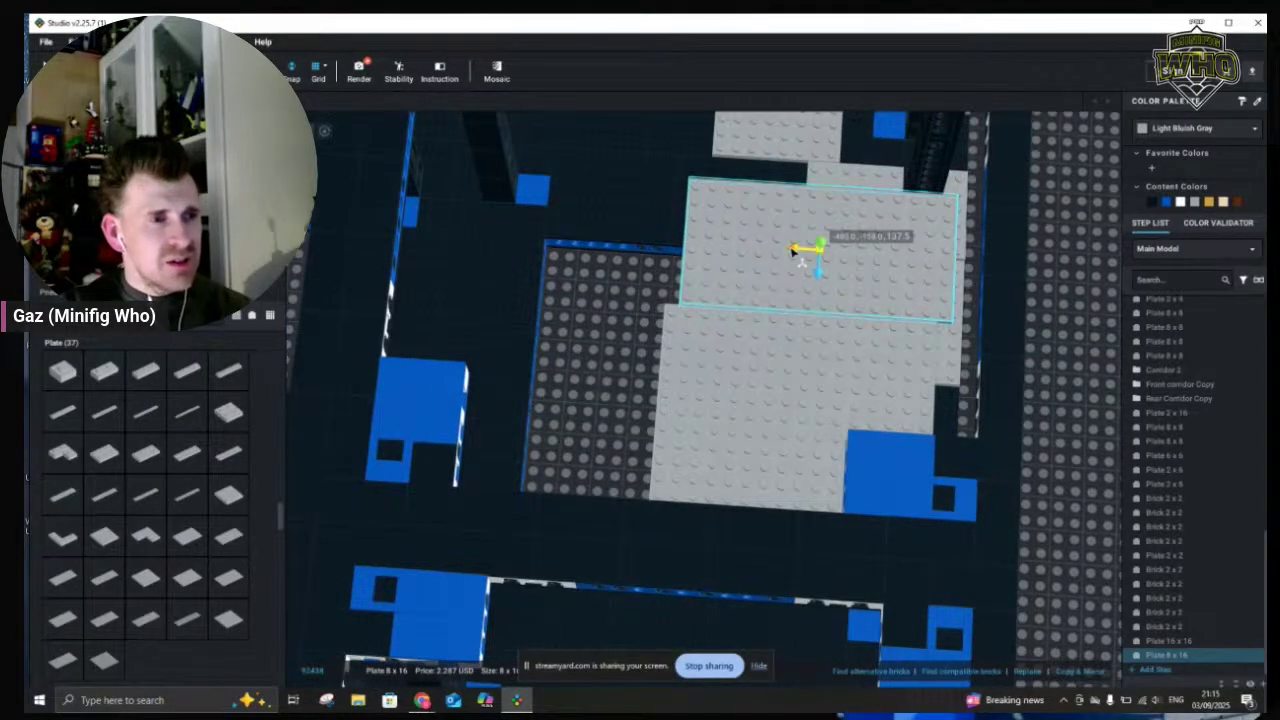
click(780, 256)
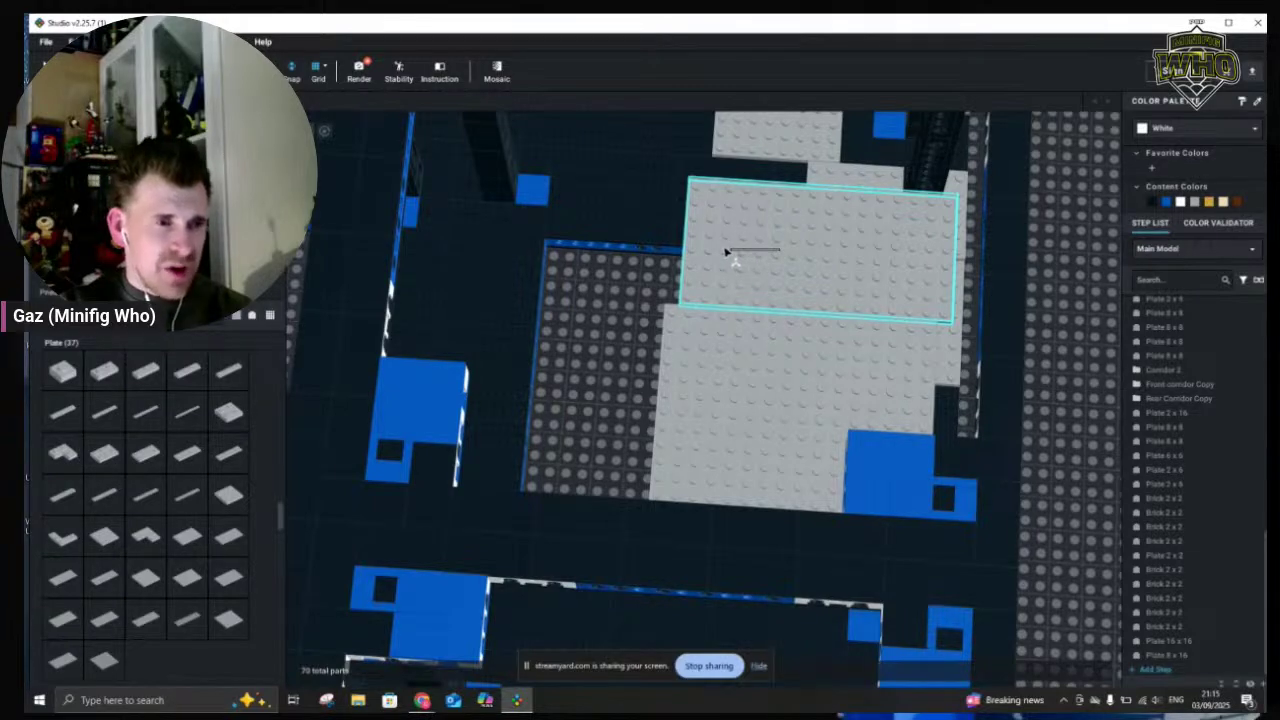
click(845, 271)
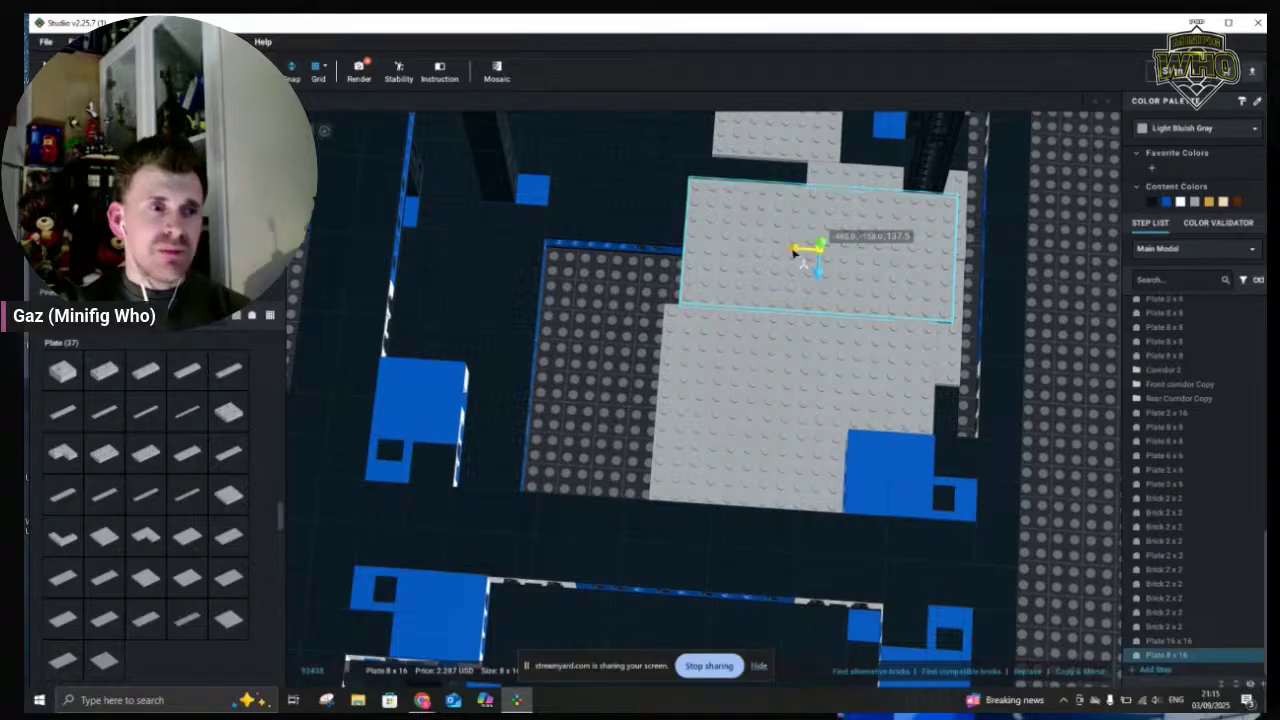
key(Escape)
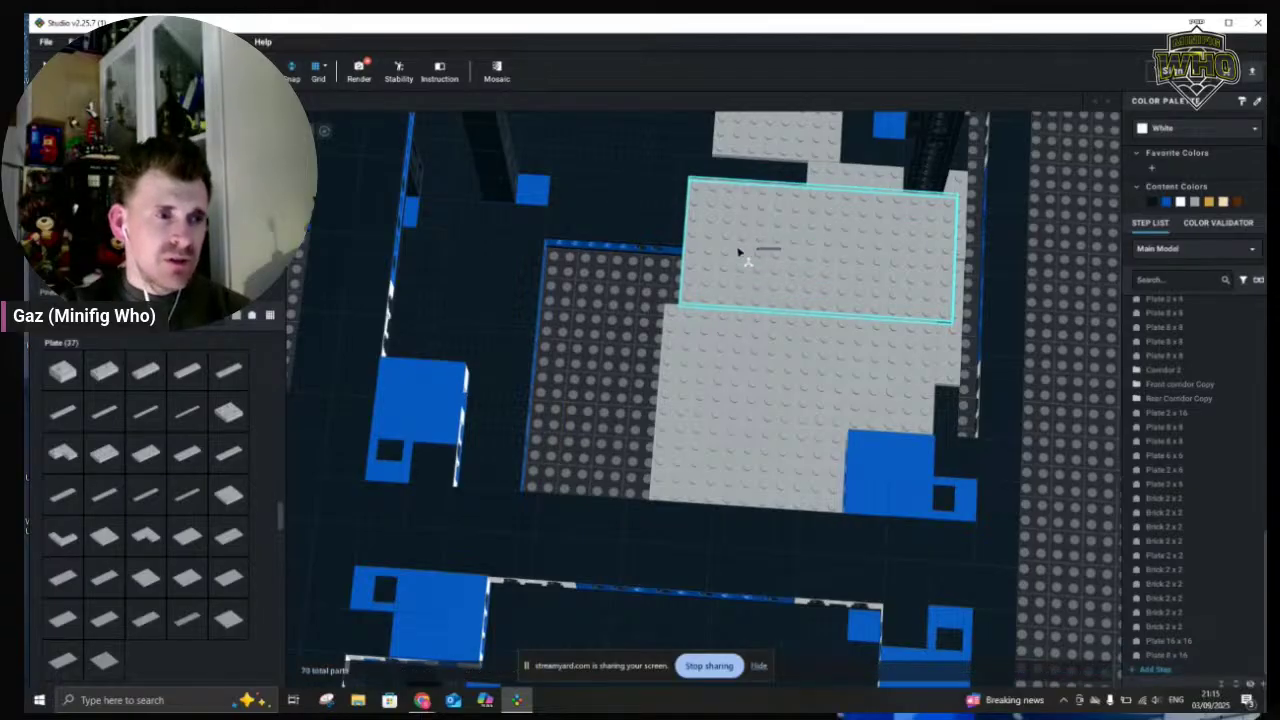
scroll(1086, 395, down, 2)
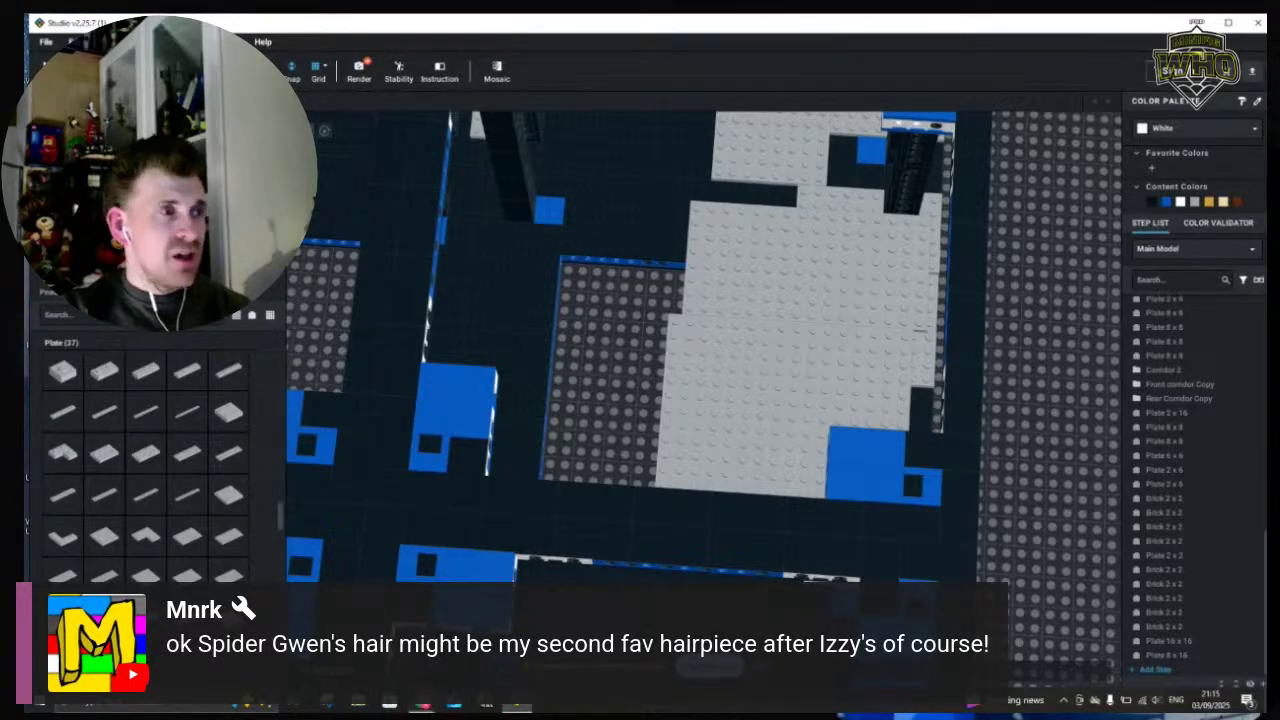
click(893, 298)
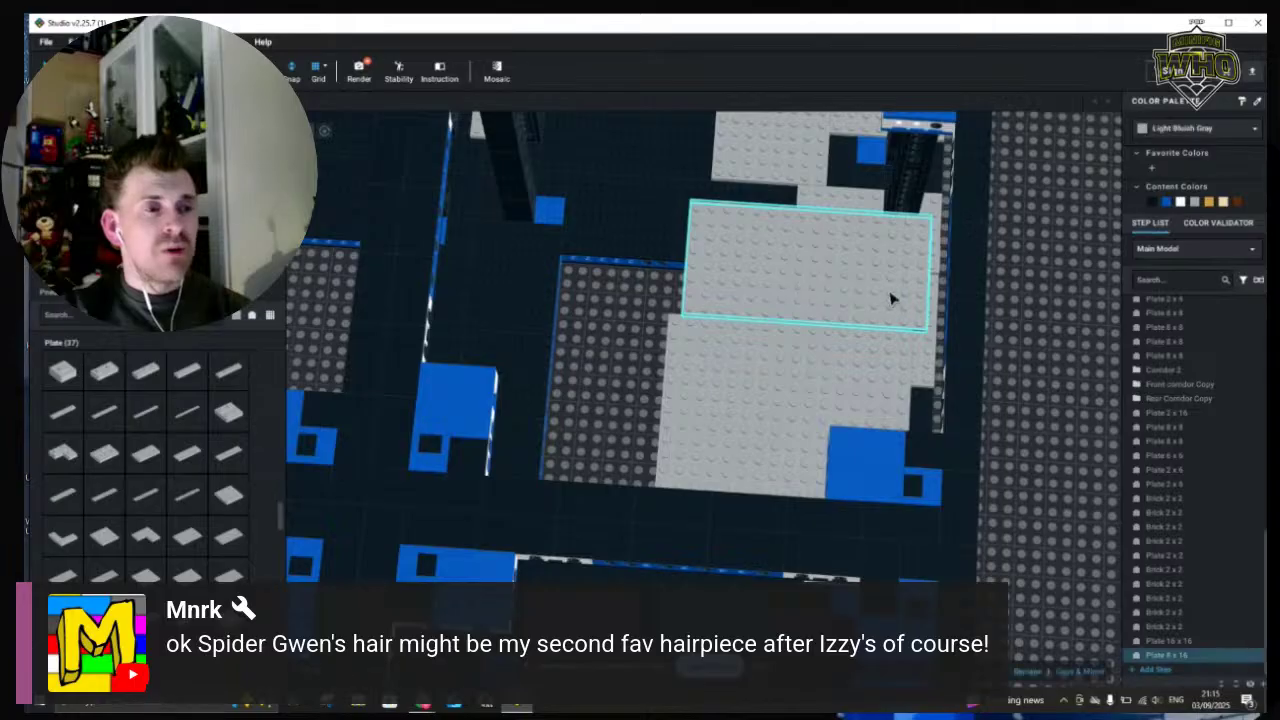
mouse_move(906, 229)
mouse_down()
mouse_move(894, 224)
mouse_move(910, 237)
mouse_move(909, 225)
mouse_up()
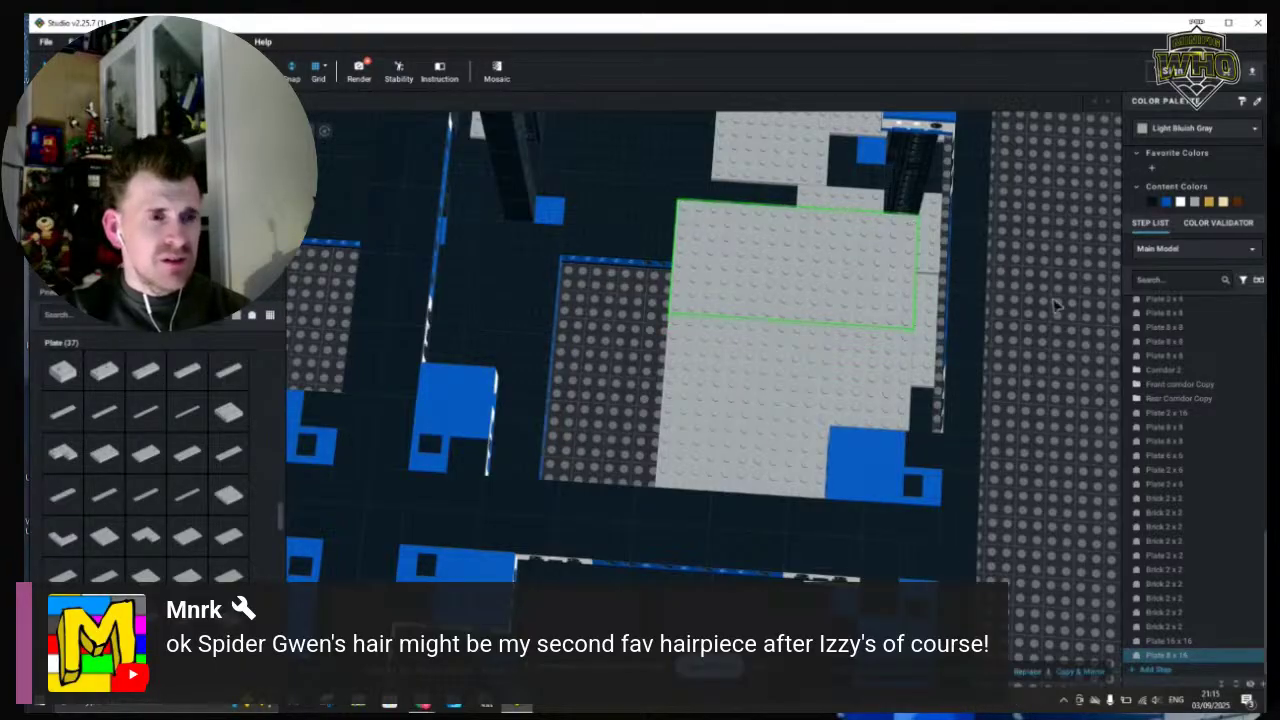
click(1043, 390)
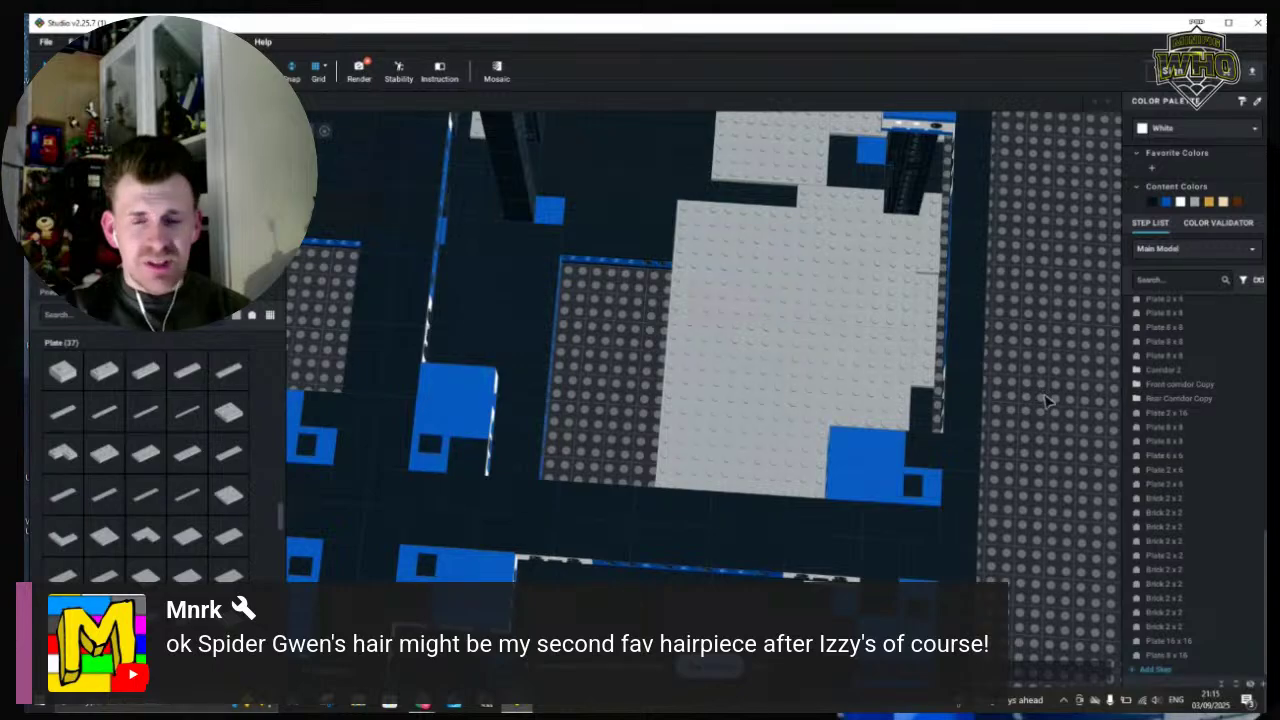
Examine the raised floor and its brick columns from above, from the sides and from the front beside the minifigure
right_drag(1028, 387, 993, 372)
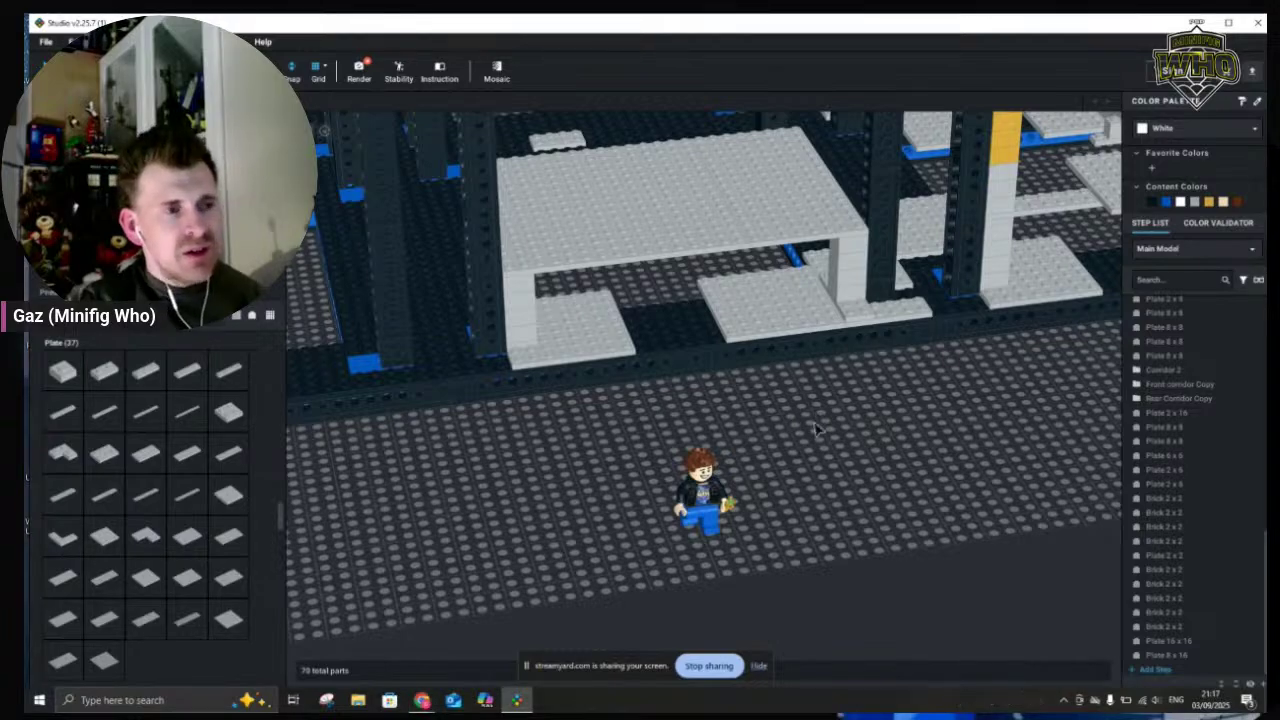
right_drag(818, 430, 854, 436)
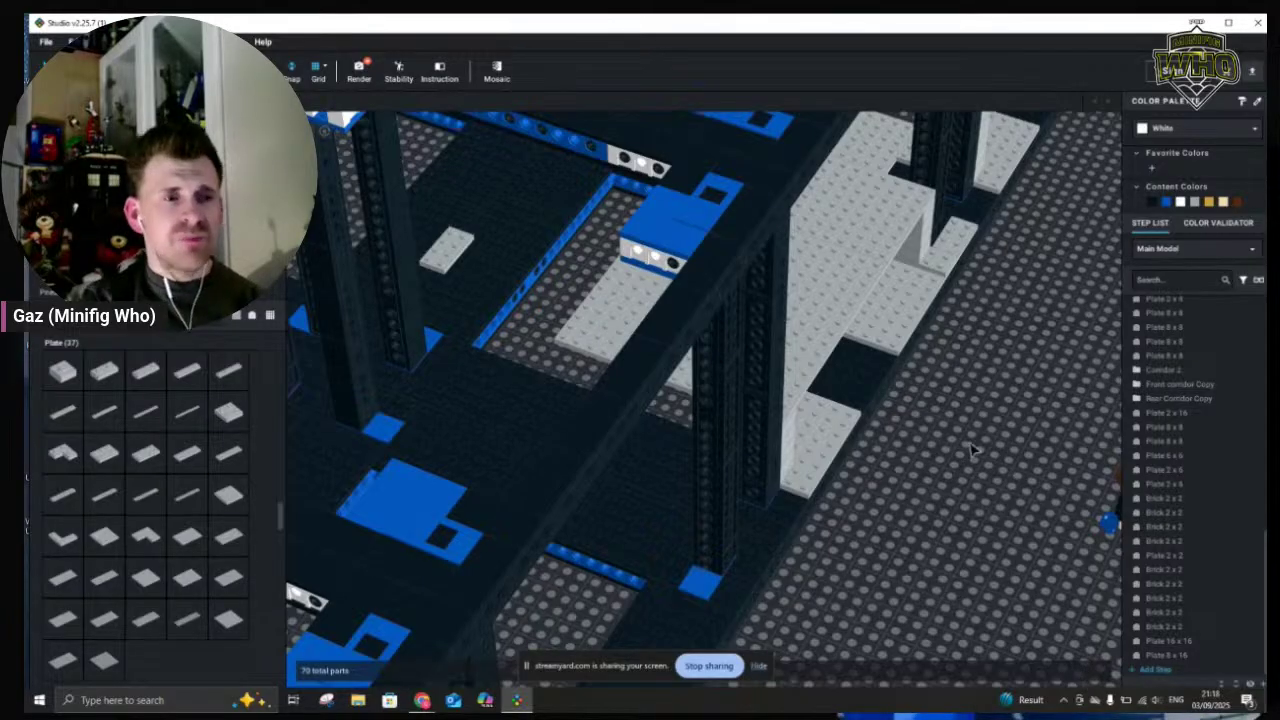
right_drag(916, 489, 904, 491)
click(906, 491)
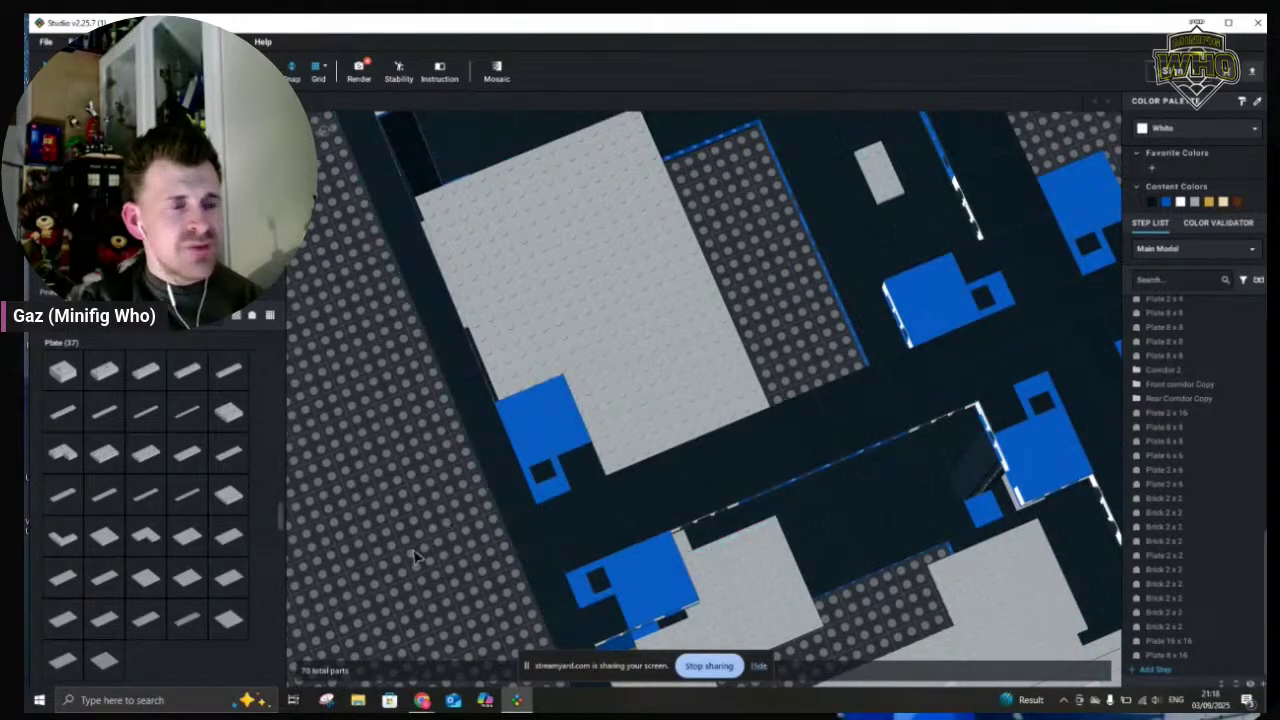
right_drag(435, 560, 485, 559)
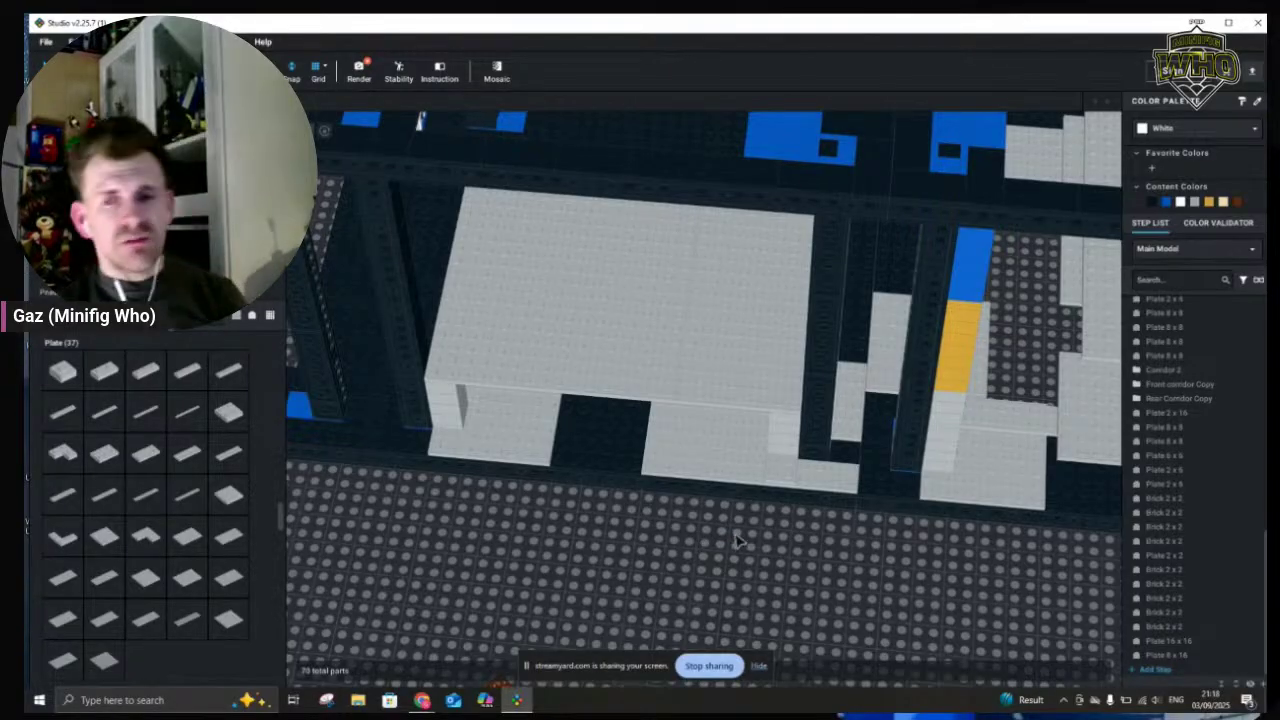
click(795, 508)
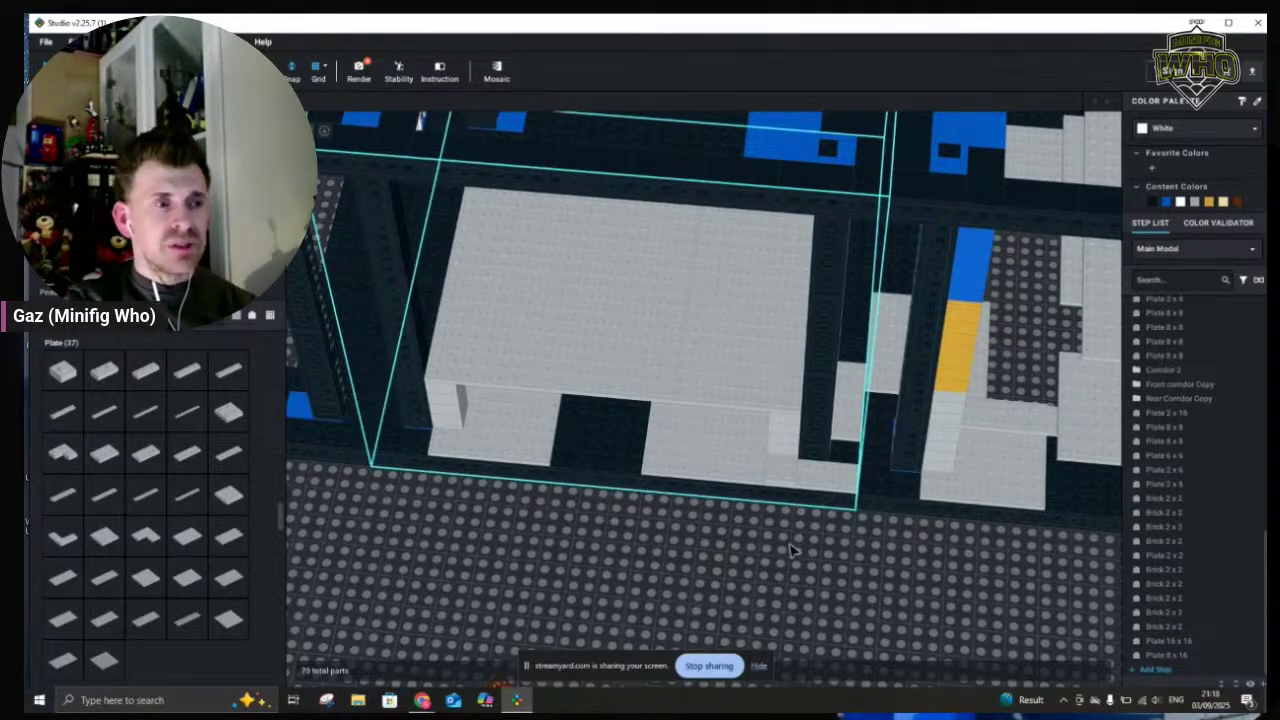
click(794, 551)
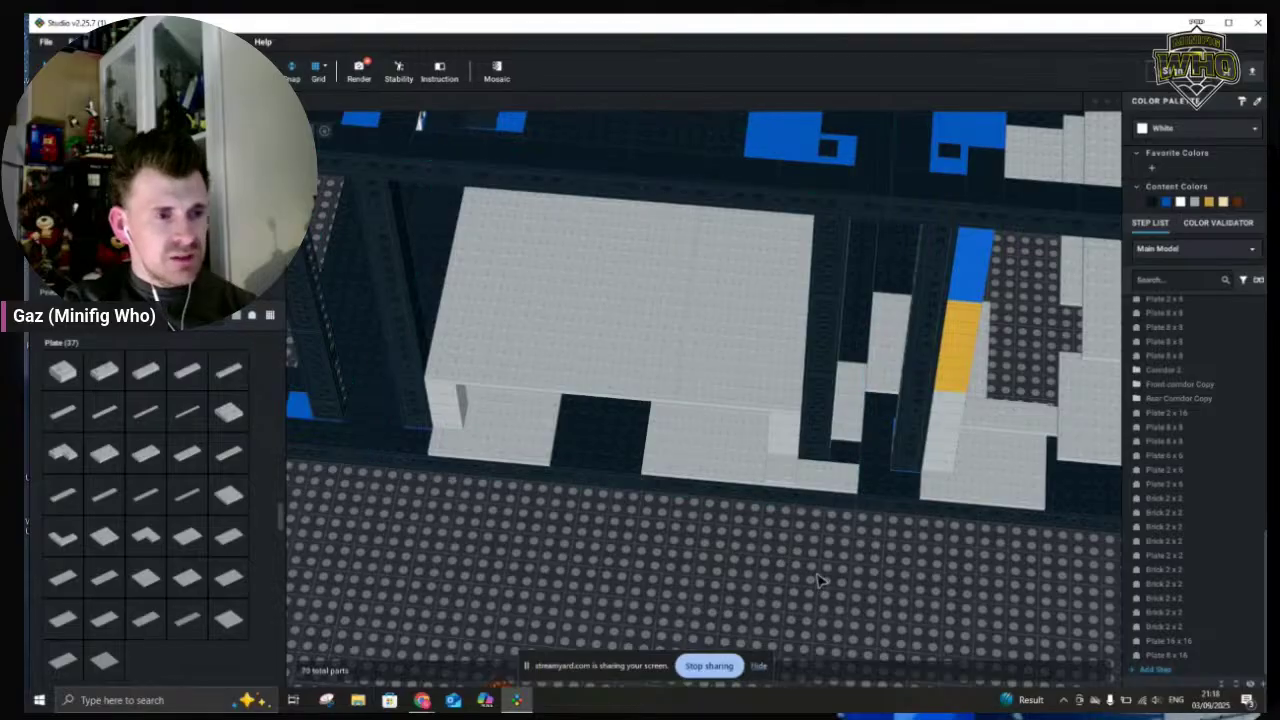
right_drag(818, 574, 816, 558)
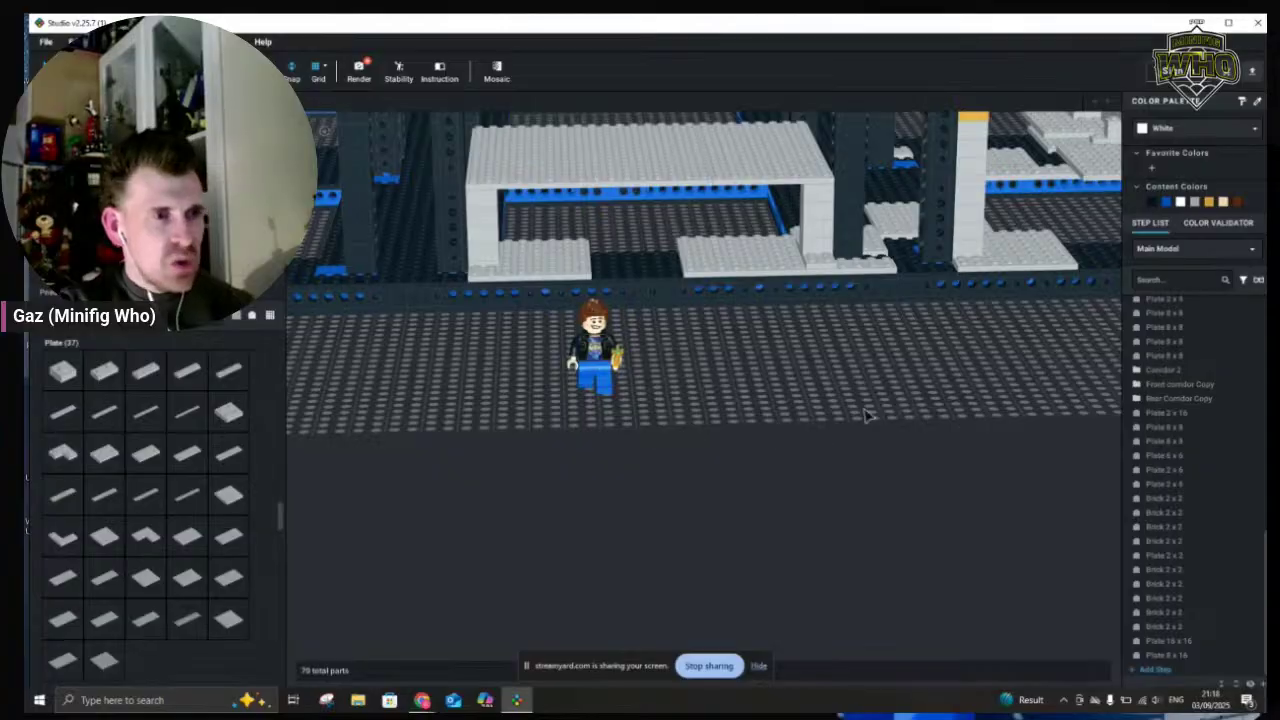
Examine the raised floor inside the whole framework, comparing it with the neighbouring modules and the minifigure
scroll(871, 517, up, 10)
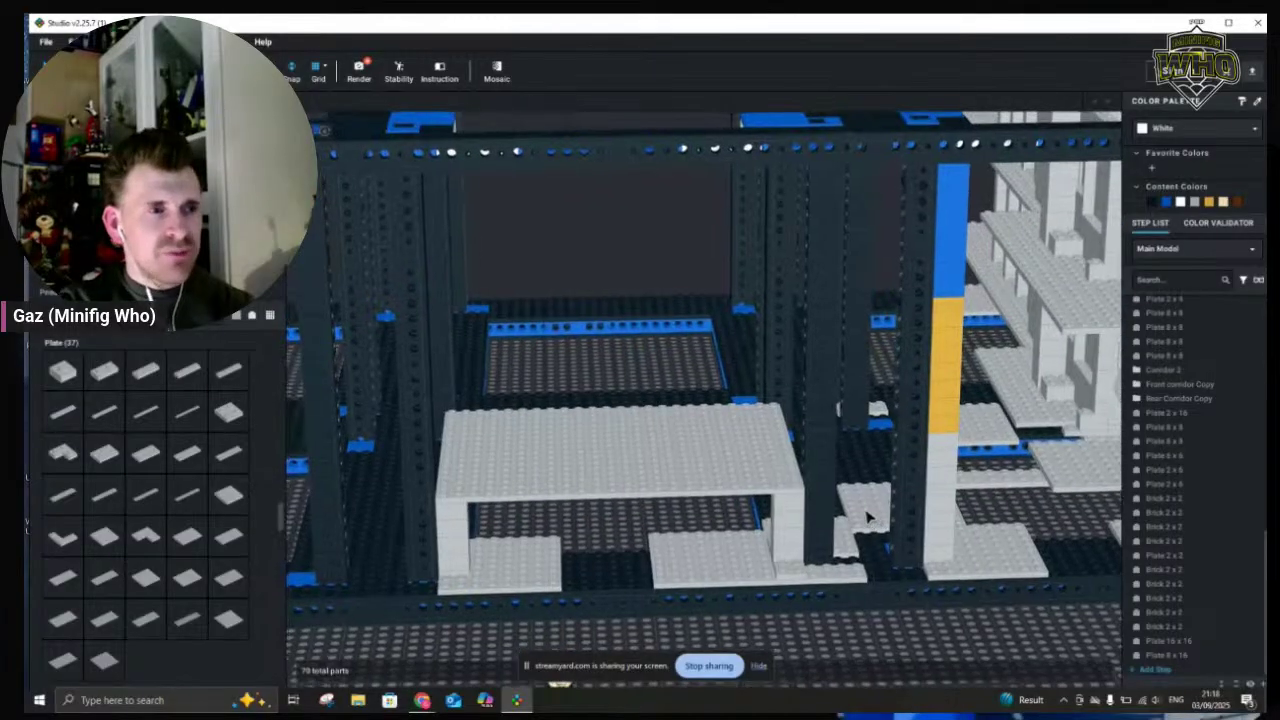
click(812, 180)
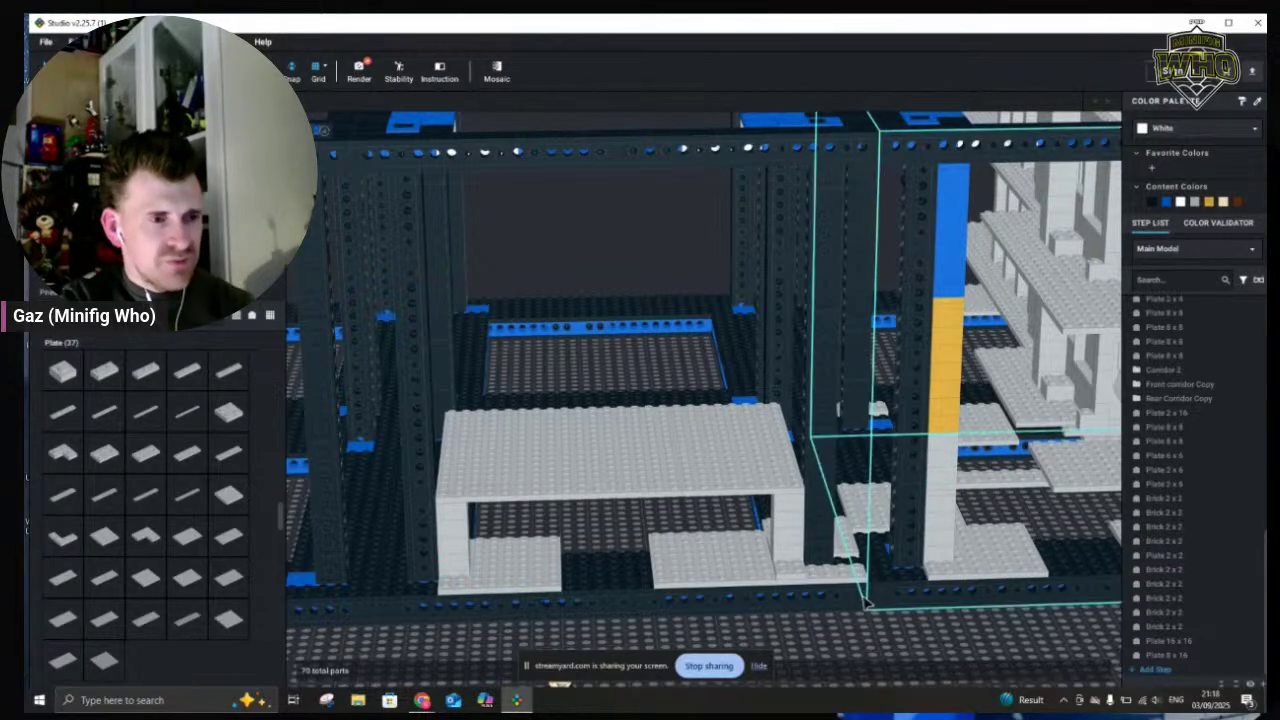
scroll(884, 629, down, 5)
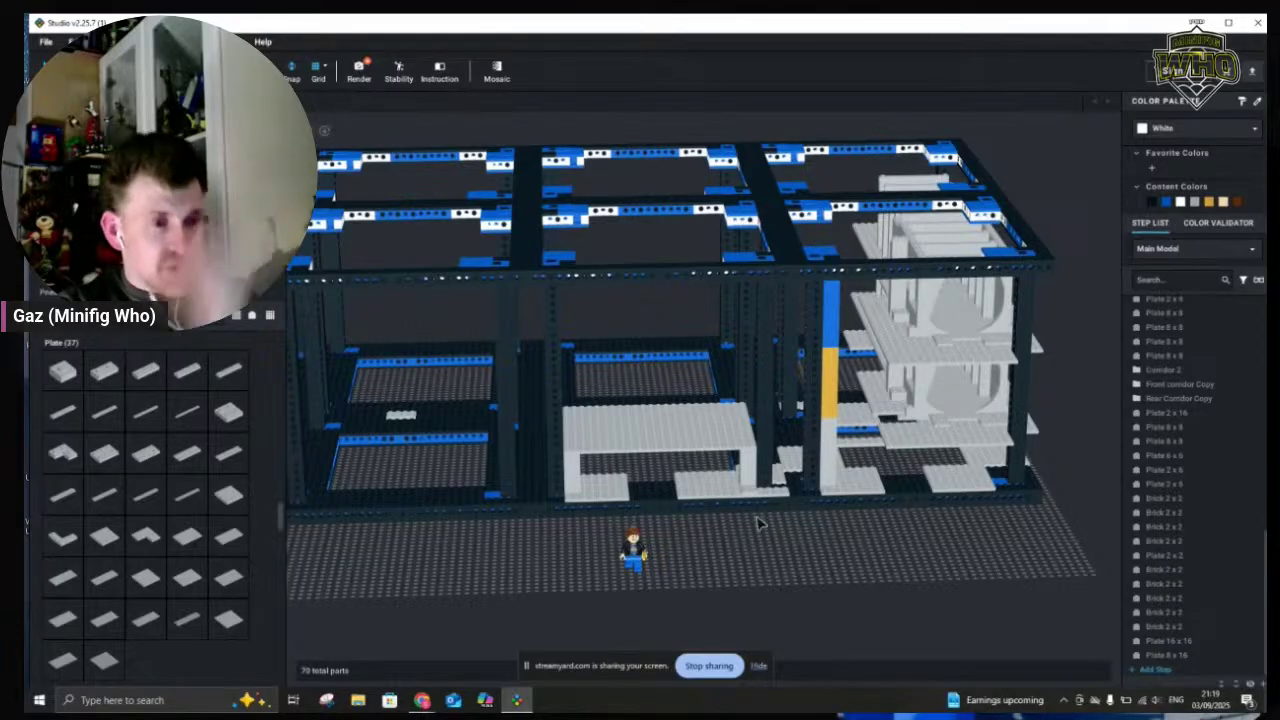
right_click(755, 557)
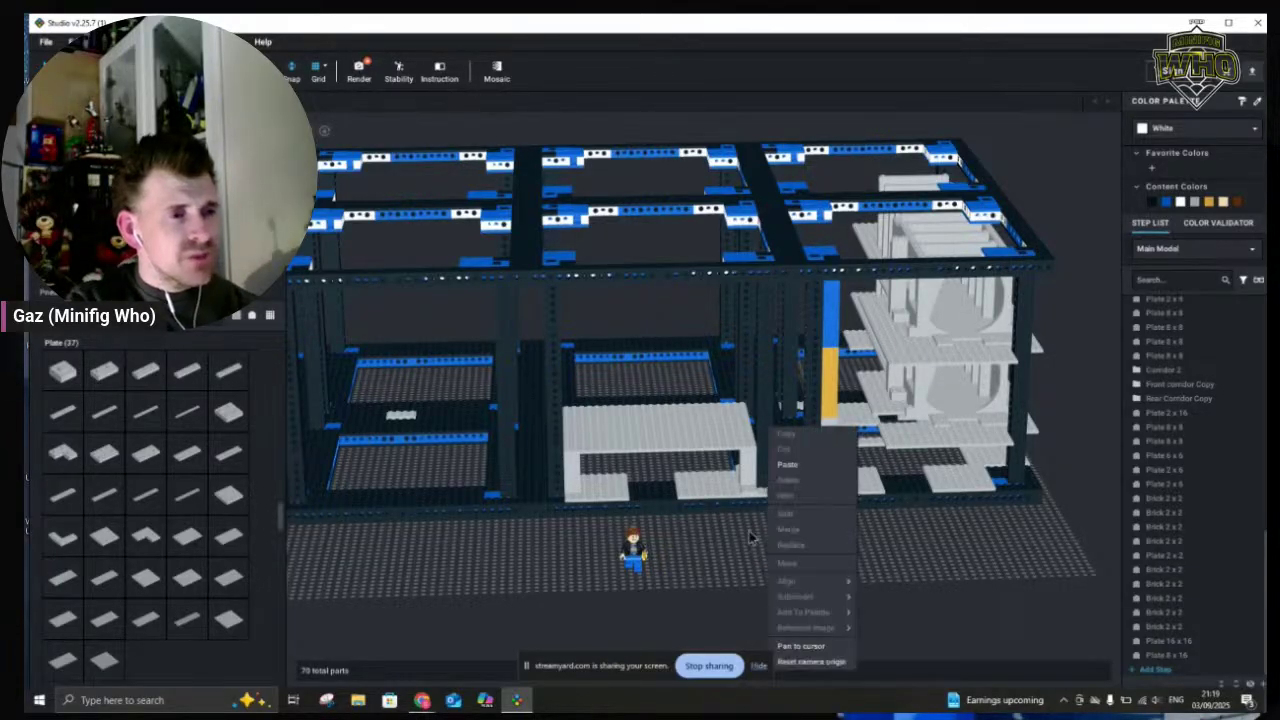
click(718, 558)
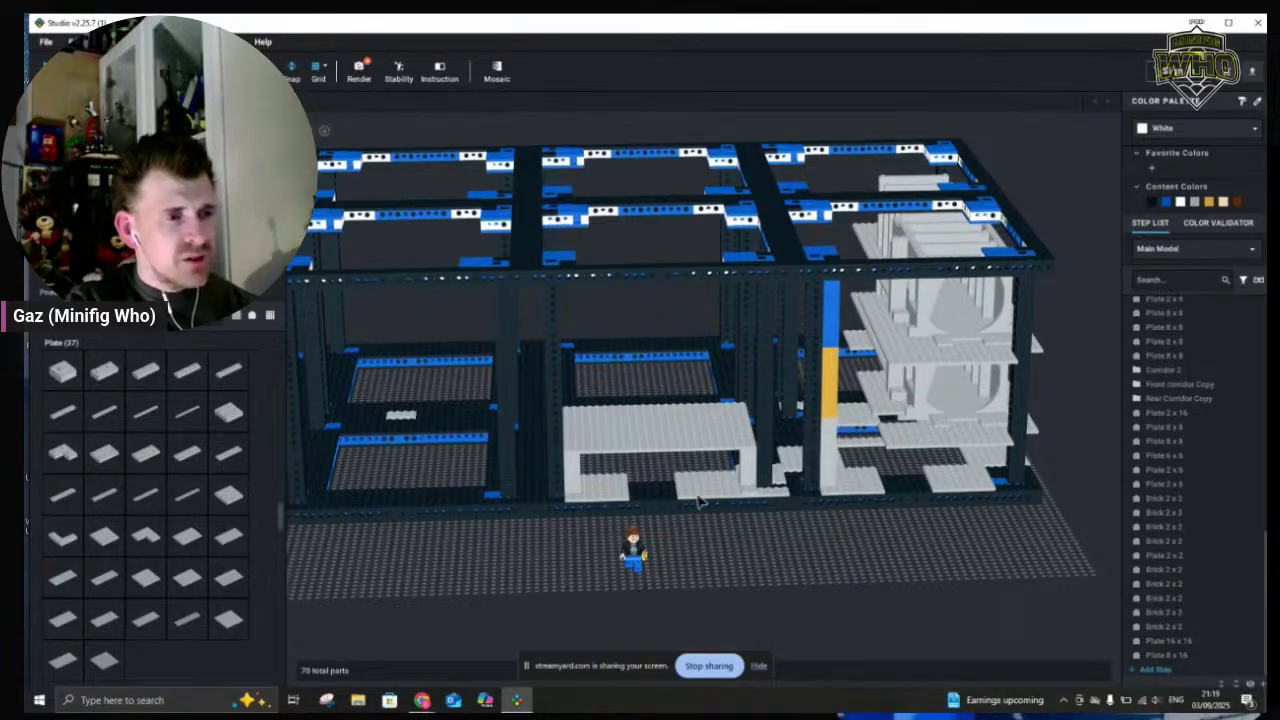
click(615, 281)
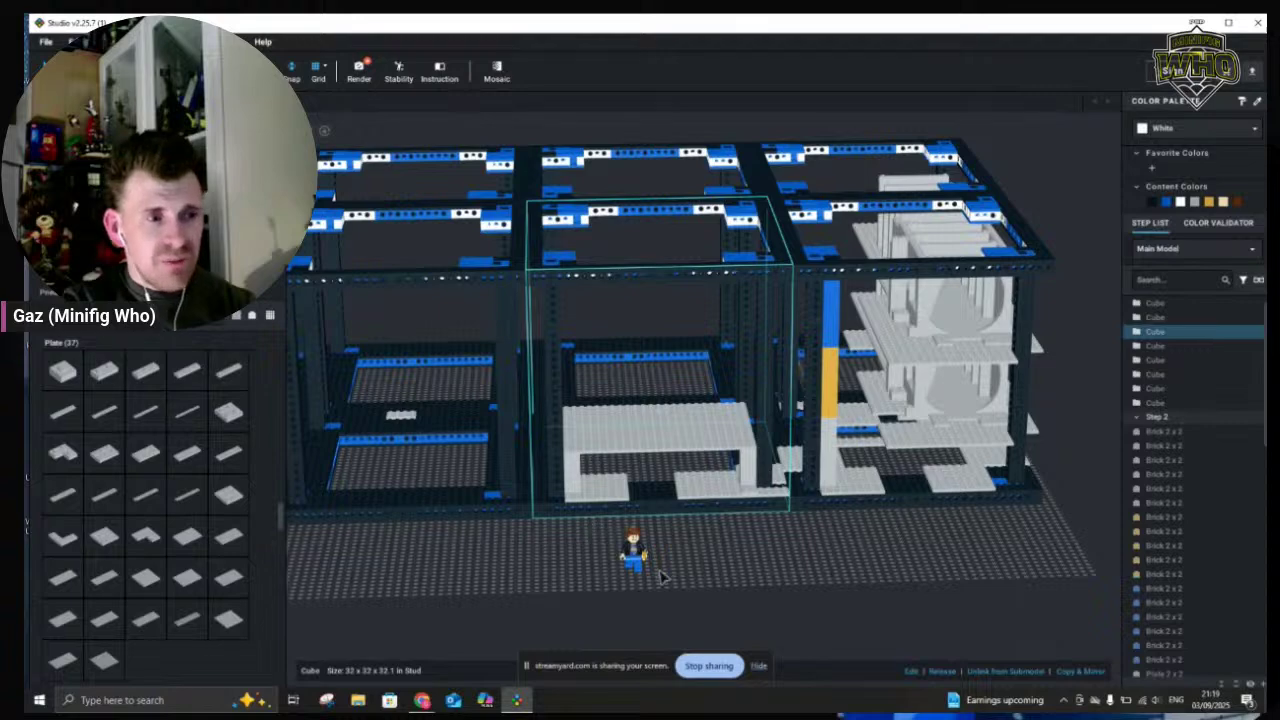
click(634, 552)
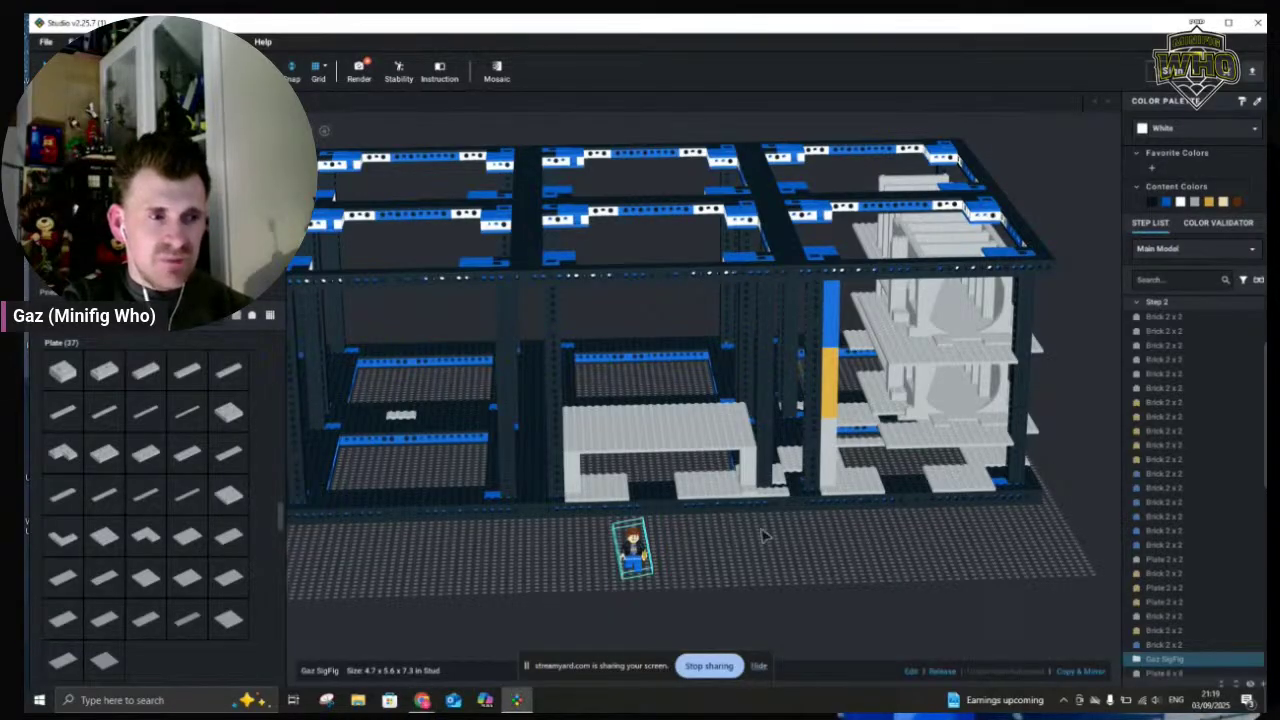
click(760, 532)
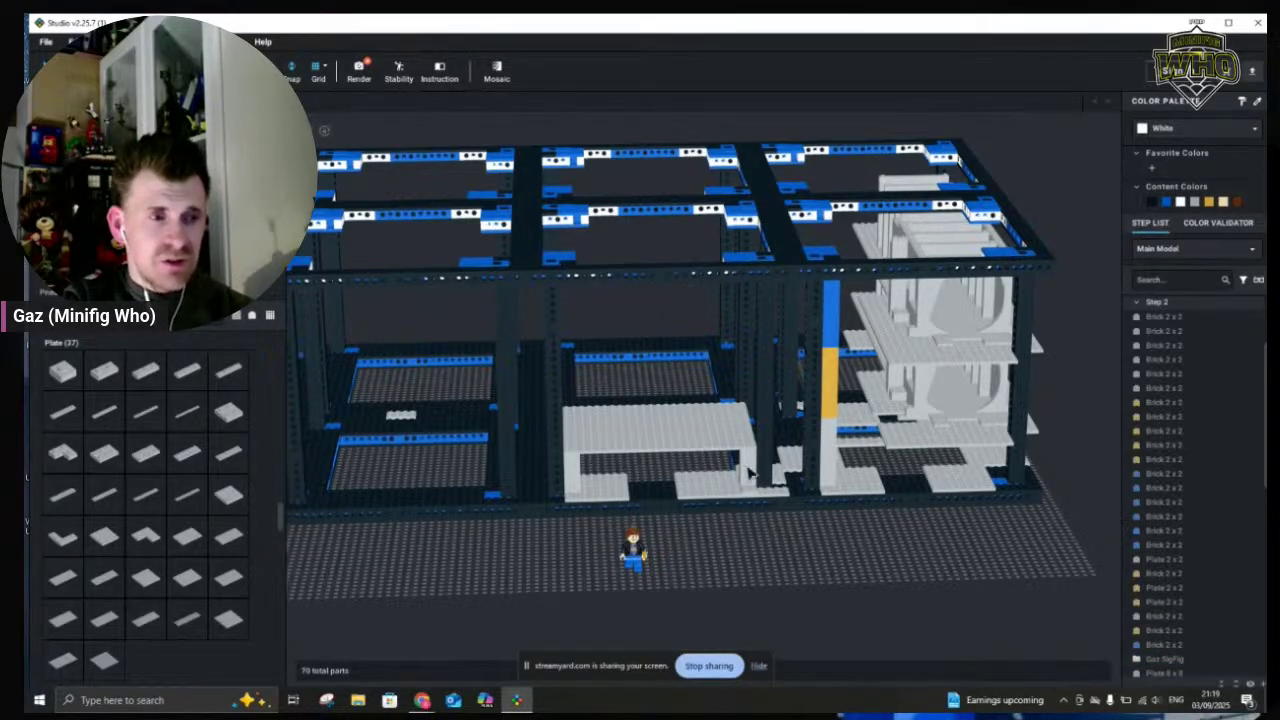
click(740, 407)
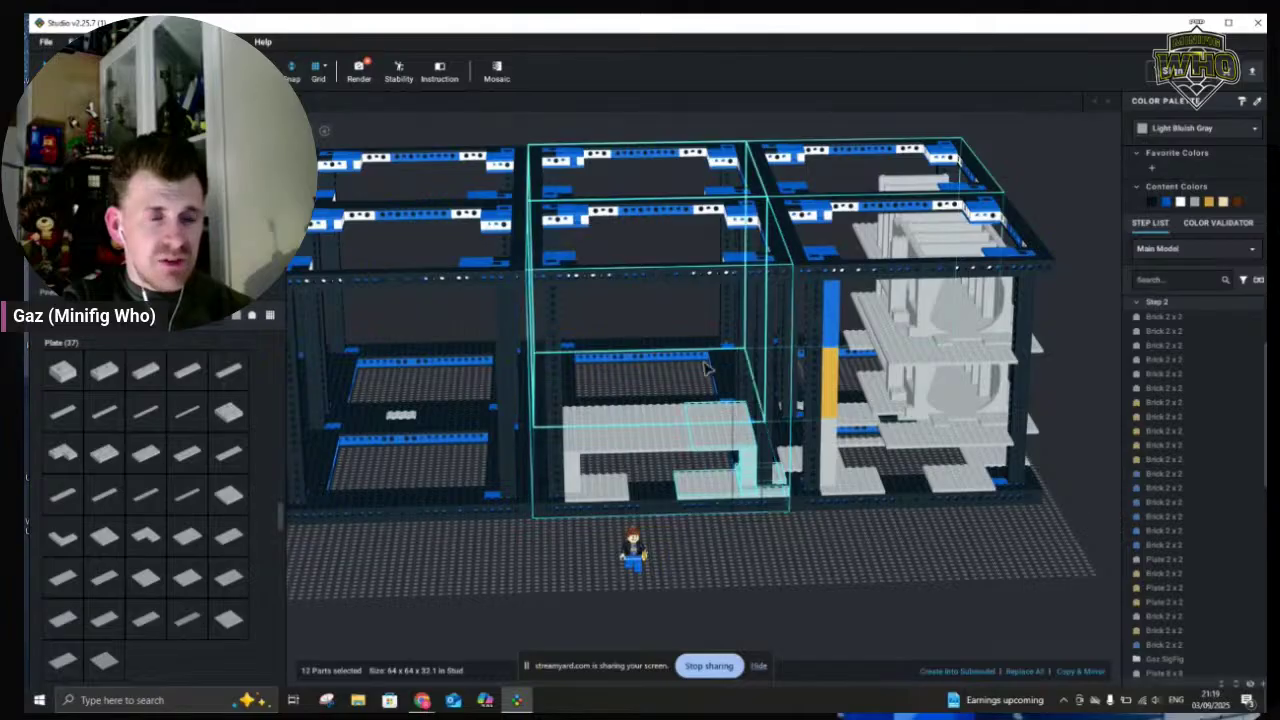
drag(698, 369, 686, 370)
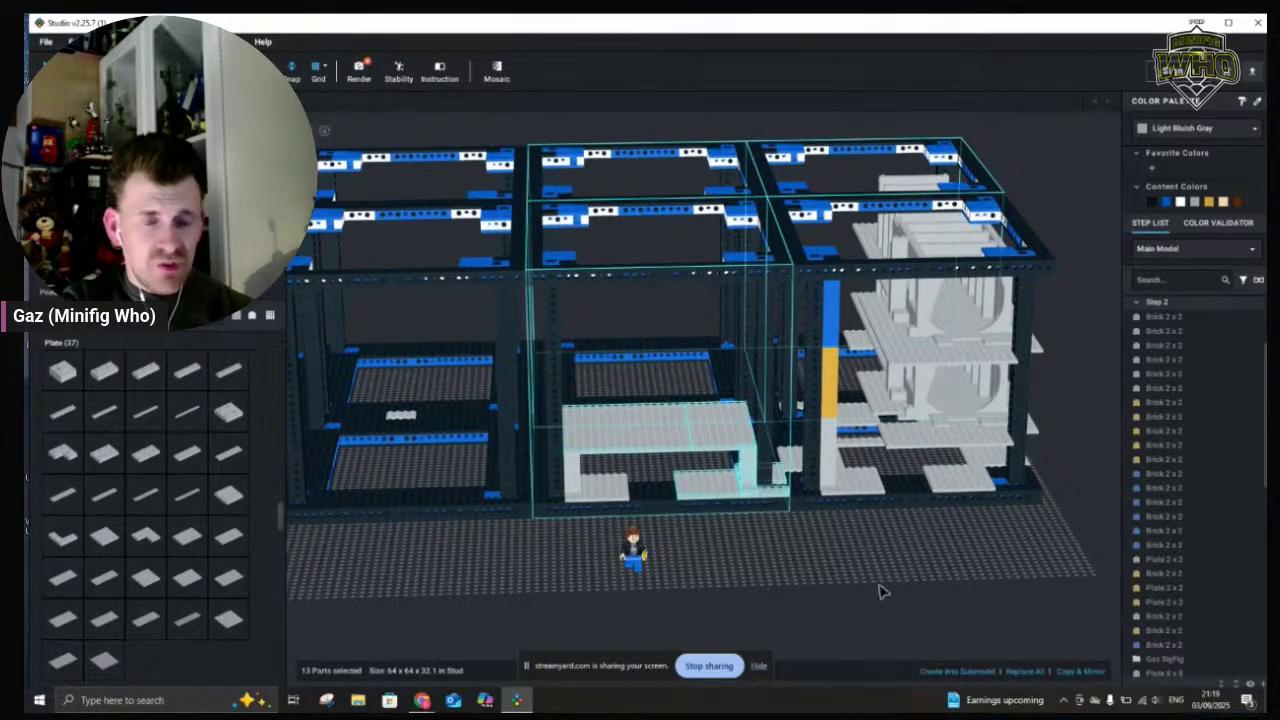
click(840, 632)
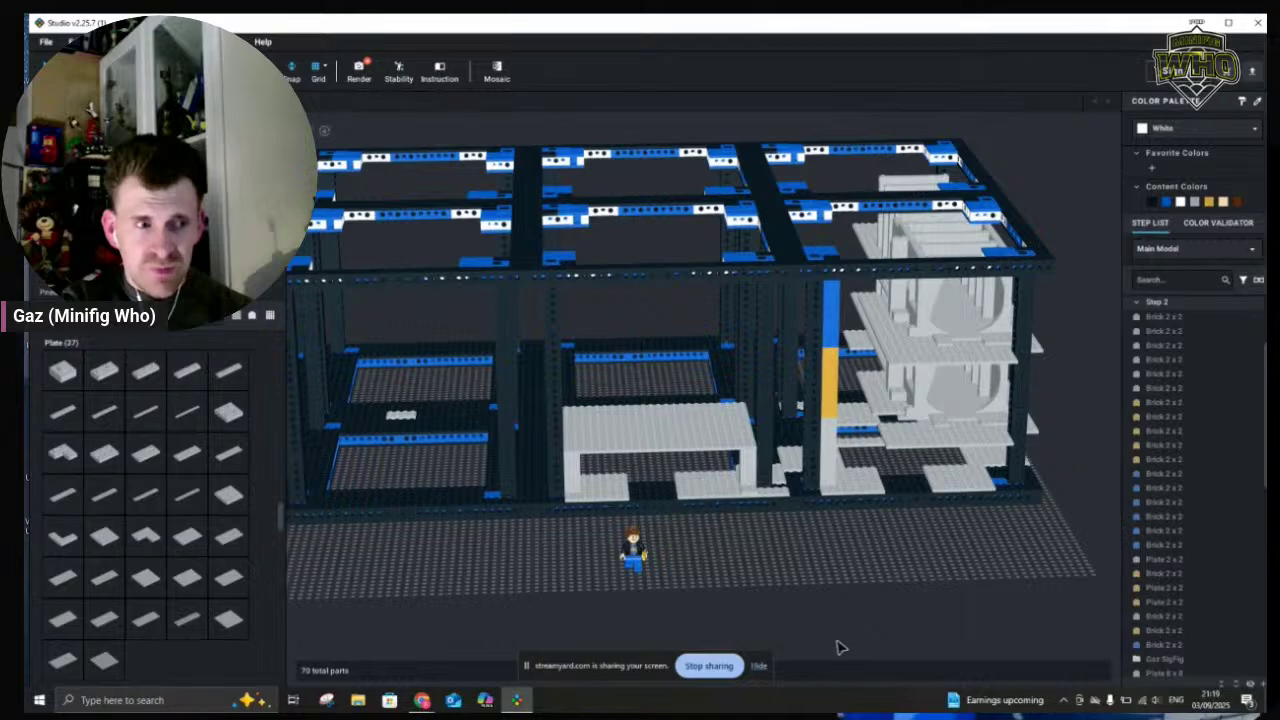
Select the front middle cube frame together with its base plates, both brick columns and the raised floor plates for copying
right_drag(837, 642, 848, 651)
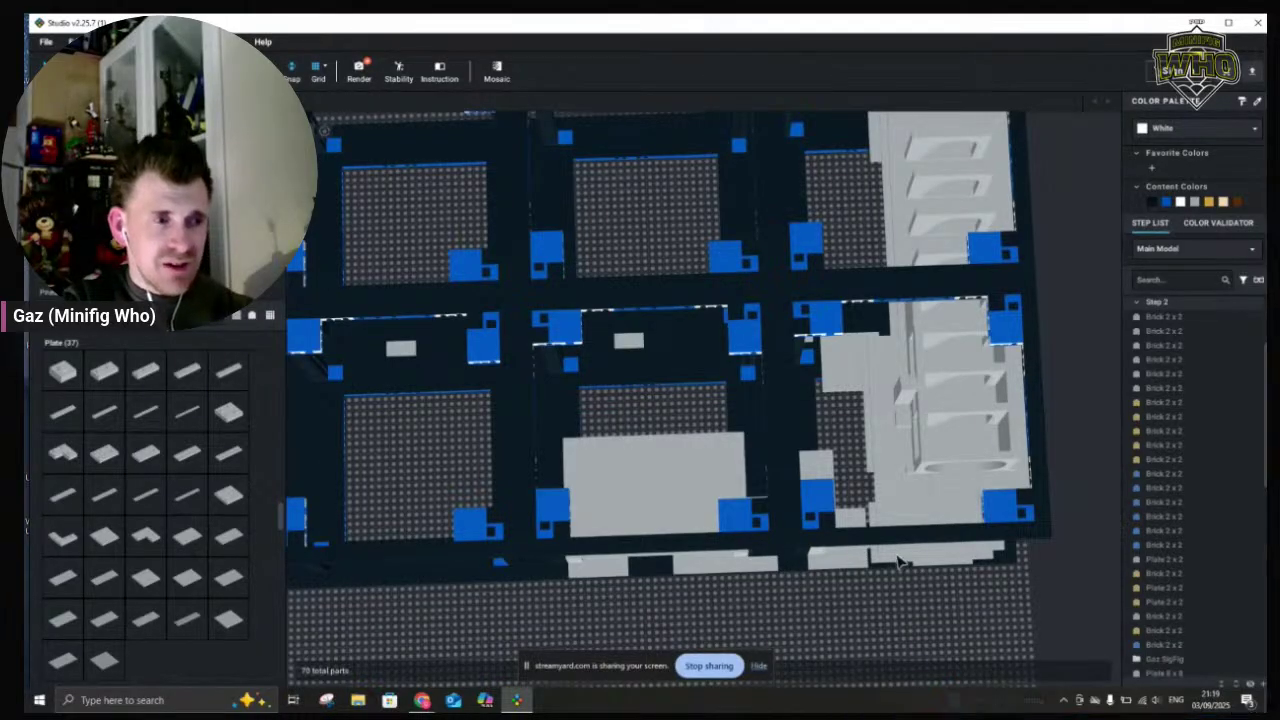
middle_drag(899, 564, 901, 562)
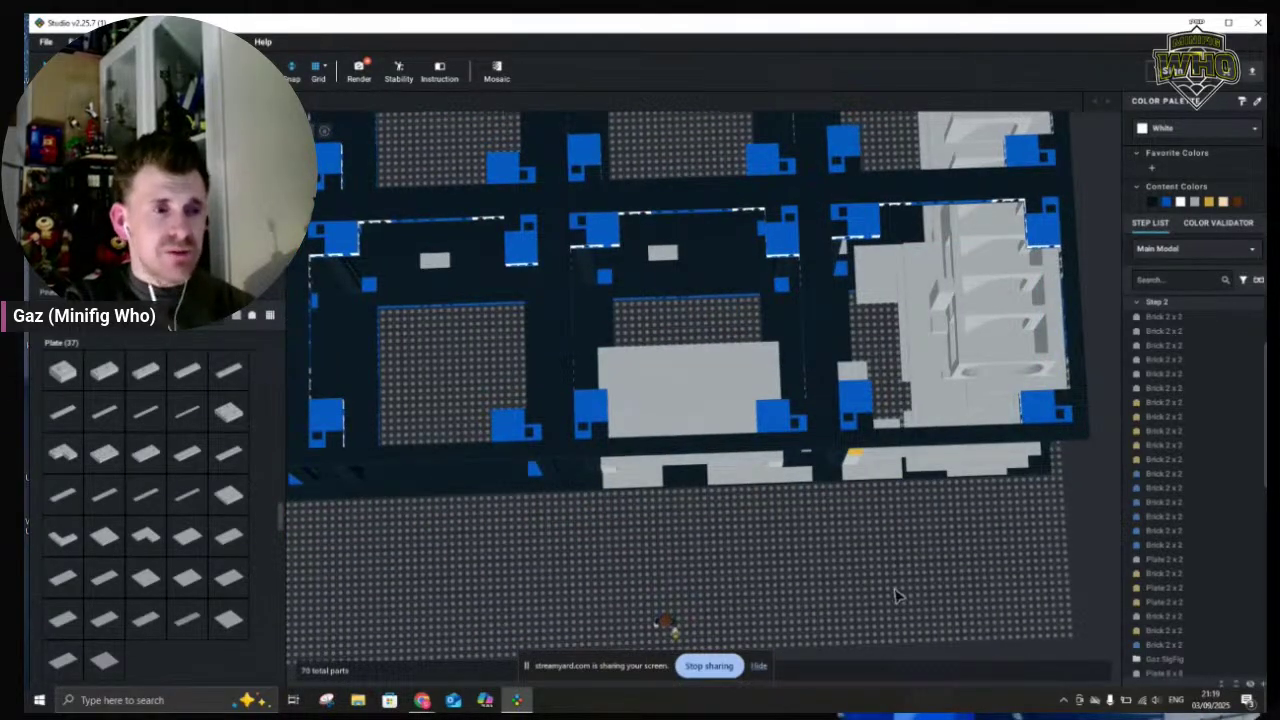
right_drag(901, 594, 898, 602)
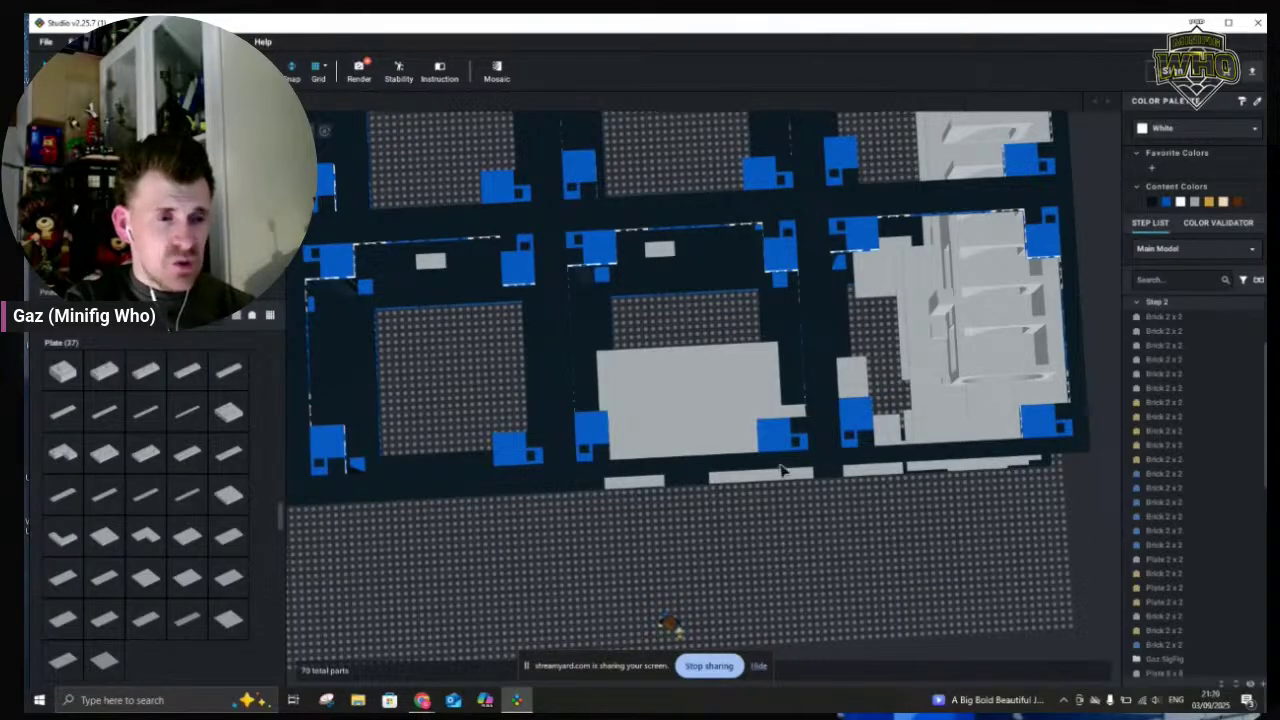
click(789, 402)
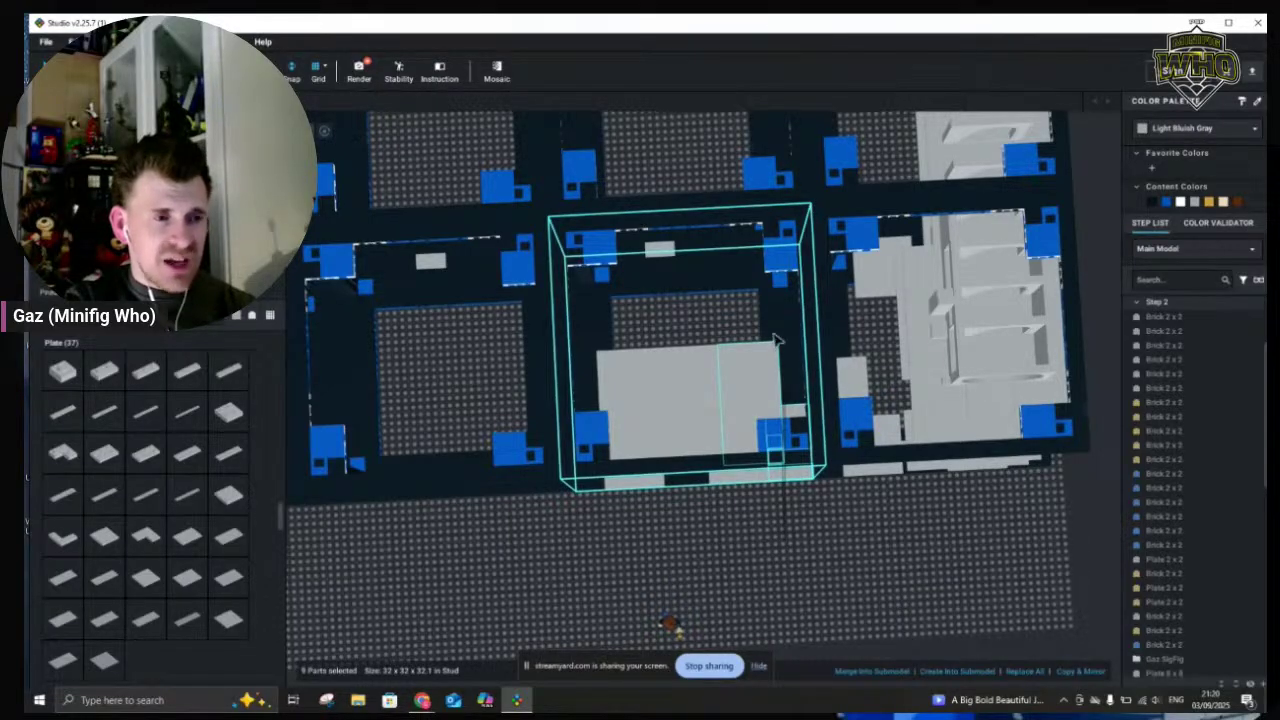
ctrl+click(738, 309)
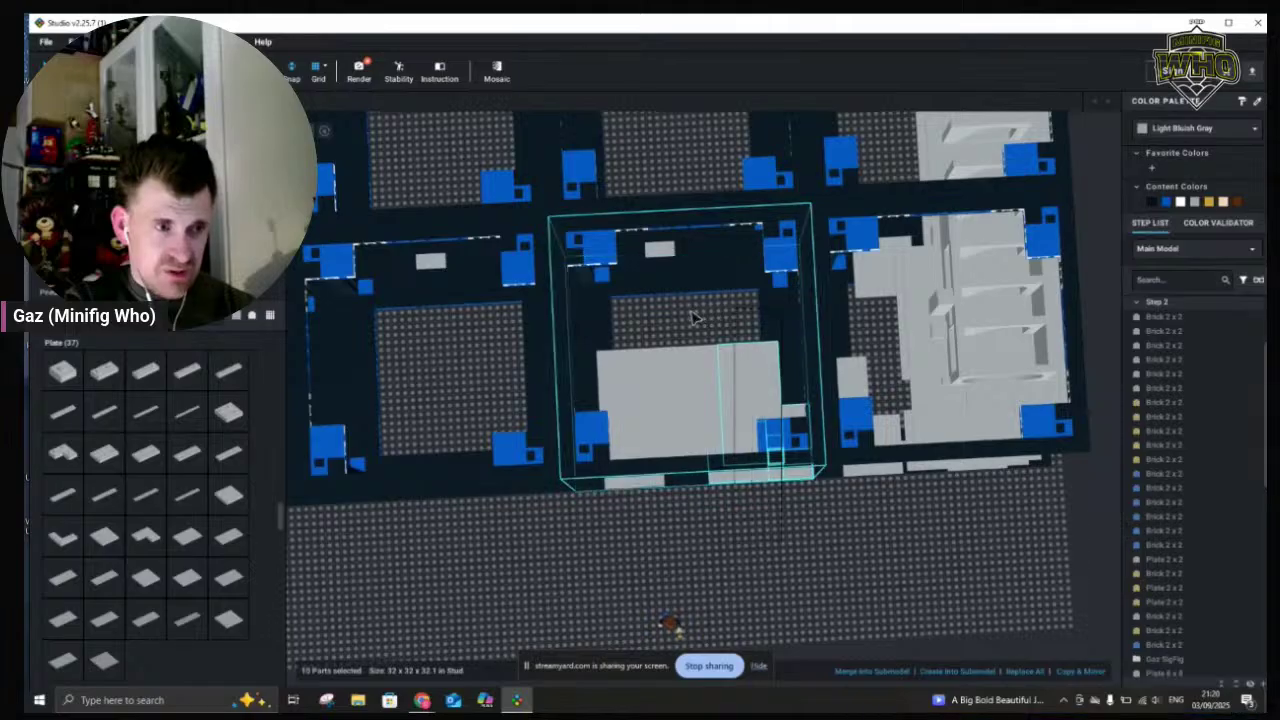
drag(692, 313, 609, 326)
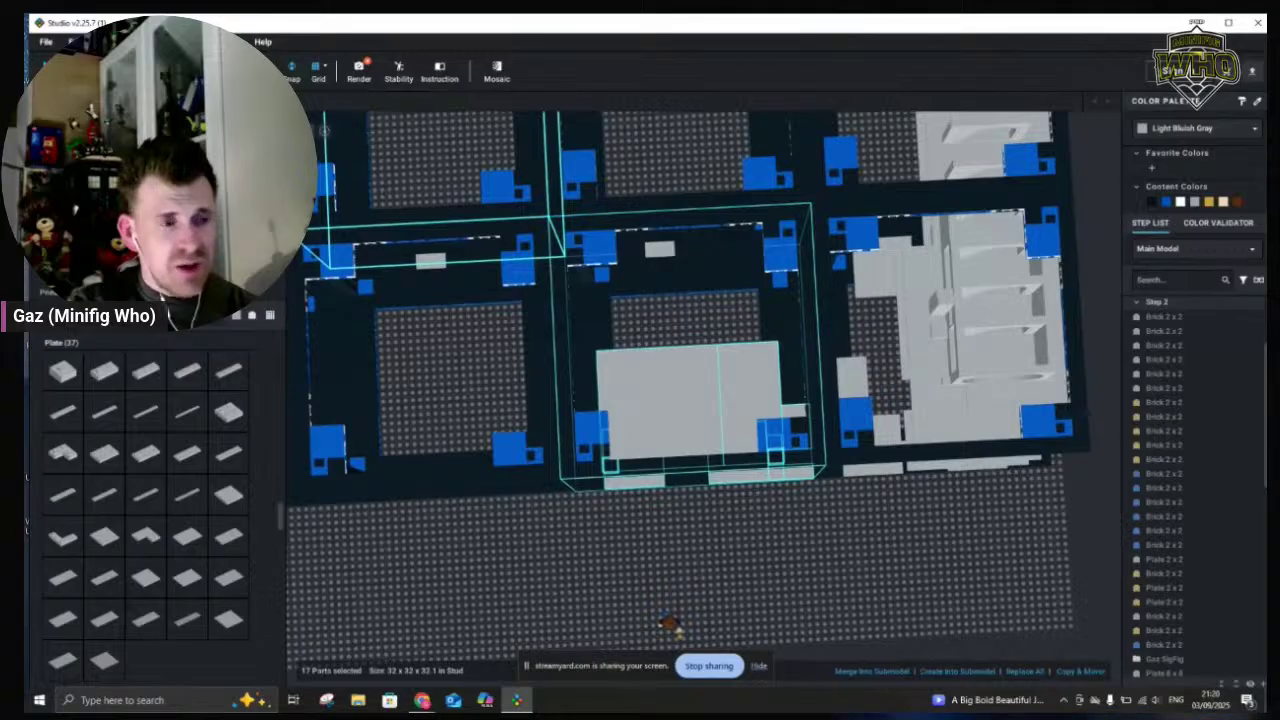
Create a new empty model and paste the copied module with its raised floor into it
mouse_move(945, 705)
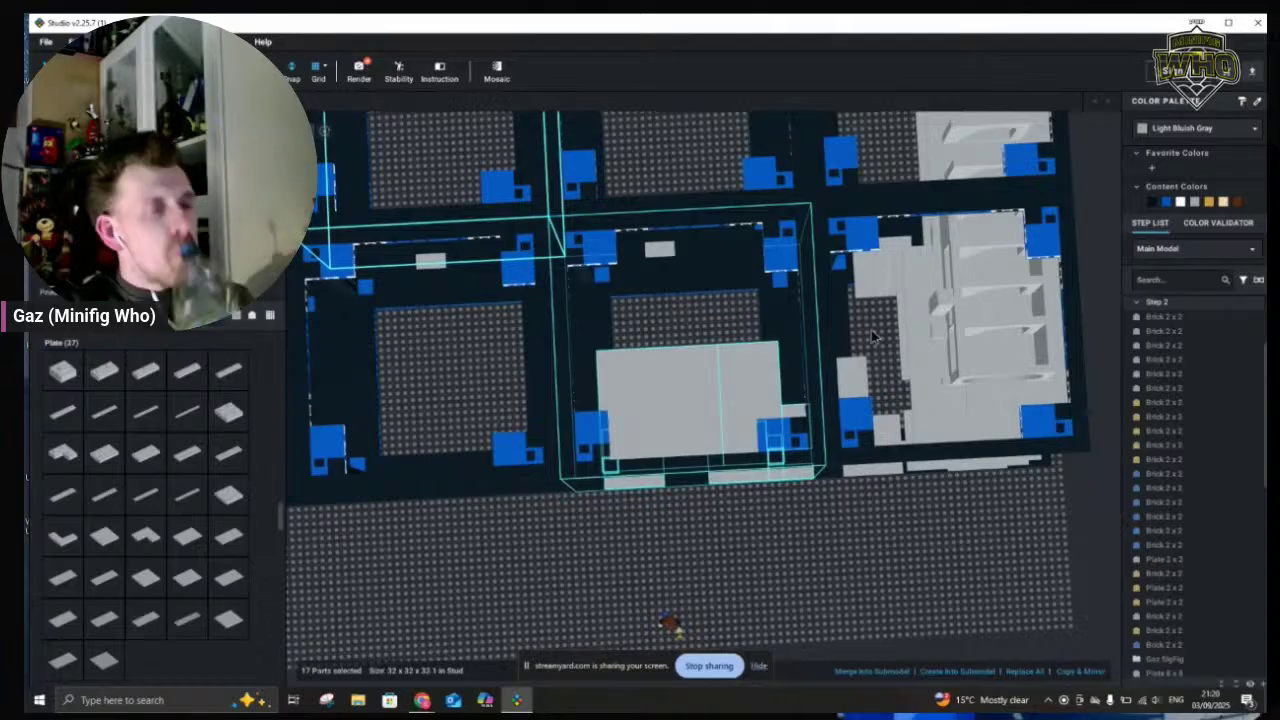
key(ctrl+n)
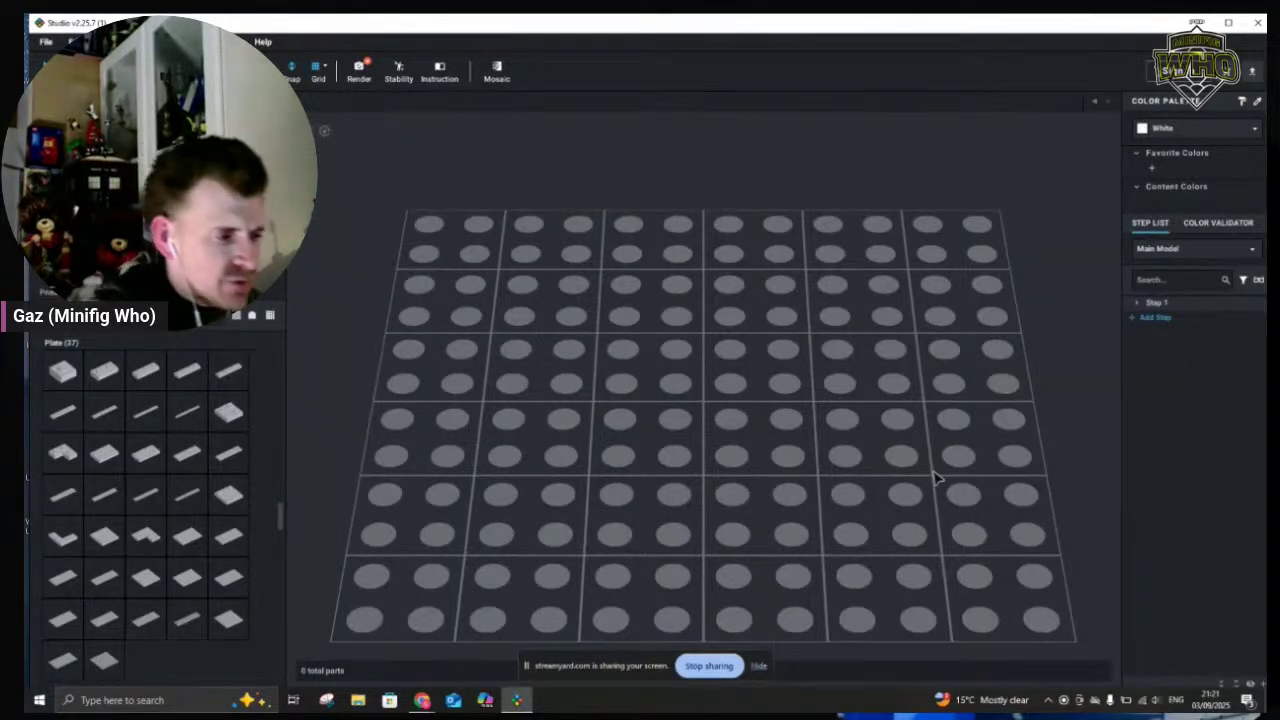
key(ctrl+v)
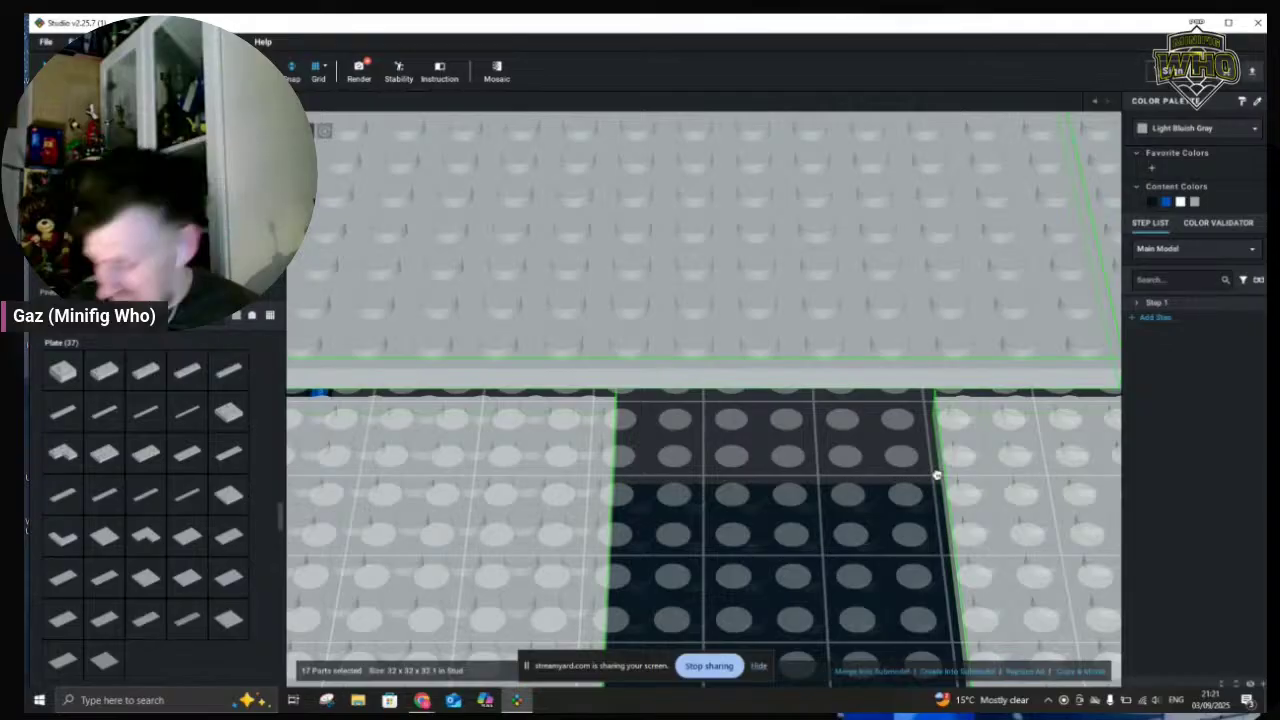
right_drag(937, 474, 820, 477)
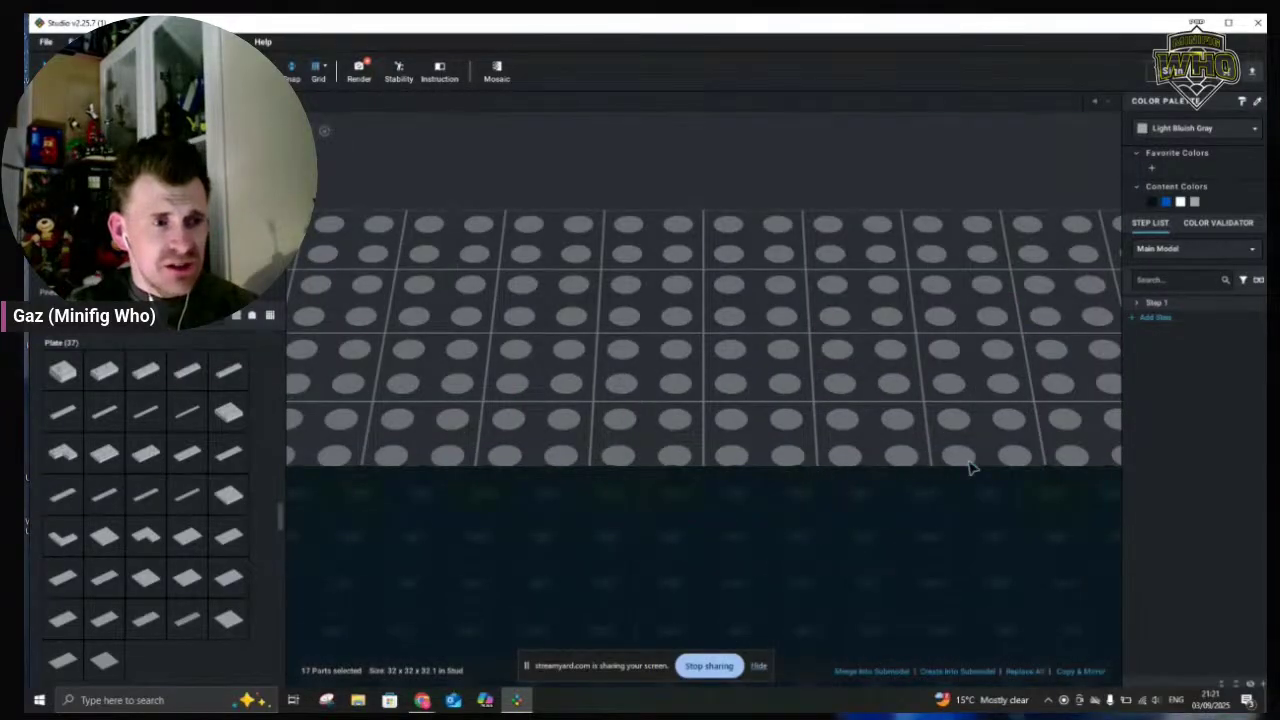
scroll(894, 496, down, 5)
scroll(860, 495, down, 5)
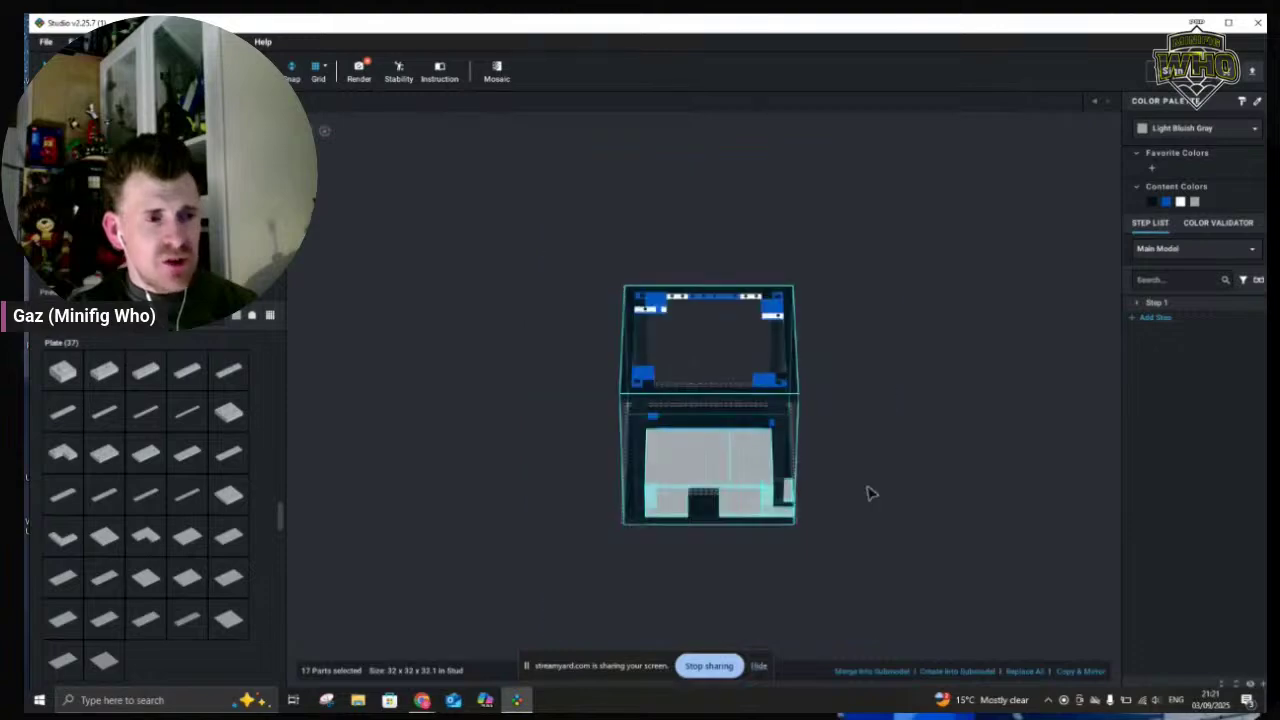
mouse_move(900, 471)
right_down()
mouse_move(771, 480)
mouse_move(852, 492)
mouse_move(900, 446)
right_up()
click(870, 452)
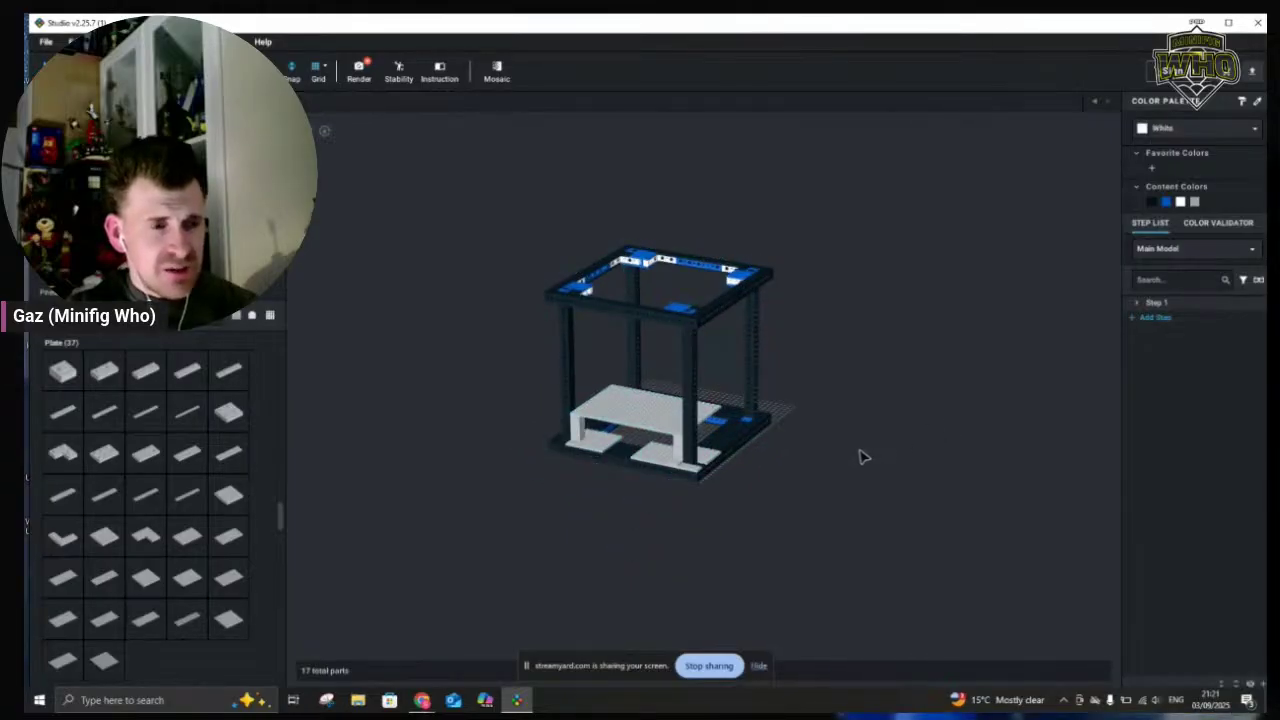
Select the 2 x 2 plate and two of the 2 x 2 bricks in the pasted module's left front column
scroll(861, 455, up, 6)
click(865, 457)
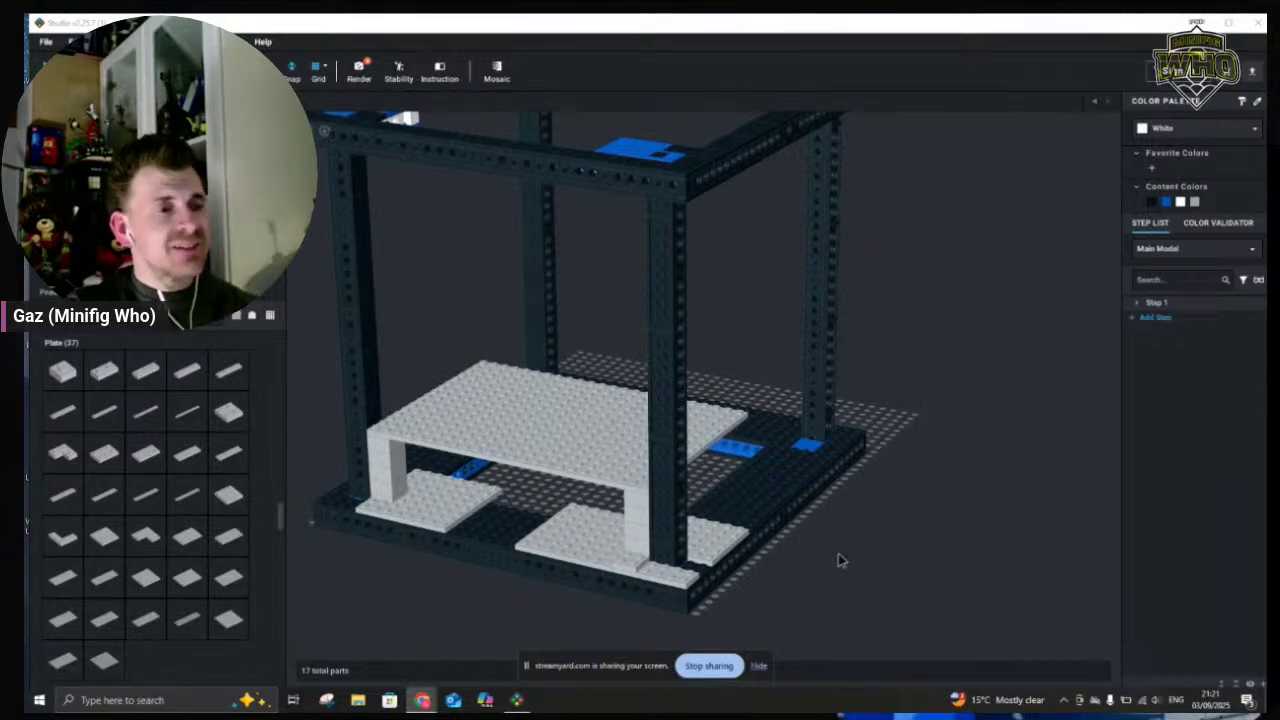
right_drag(837, 558, 829, 566)
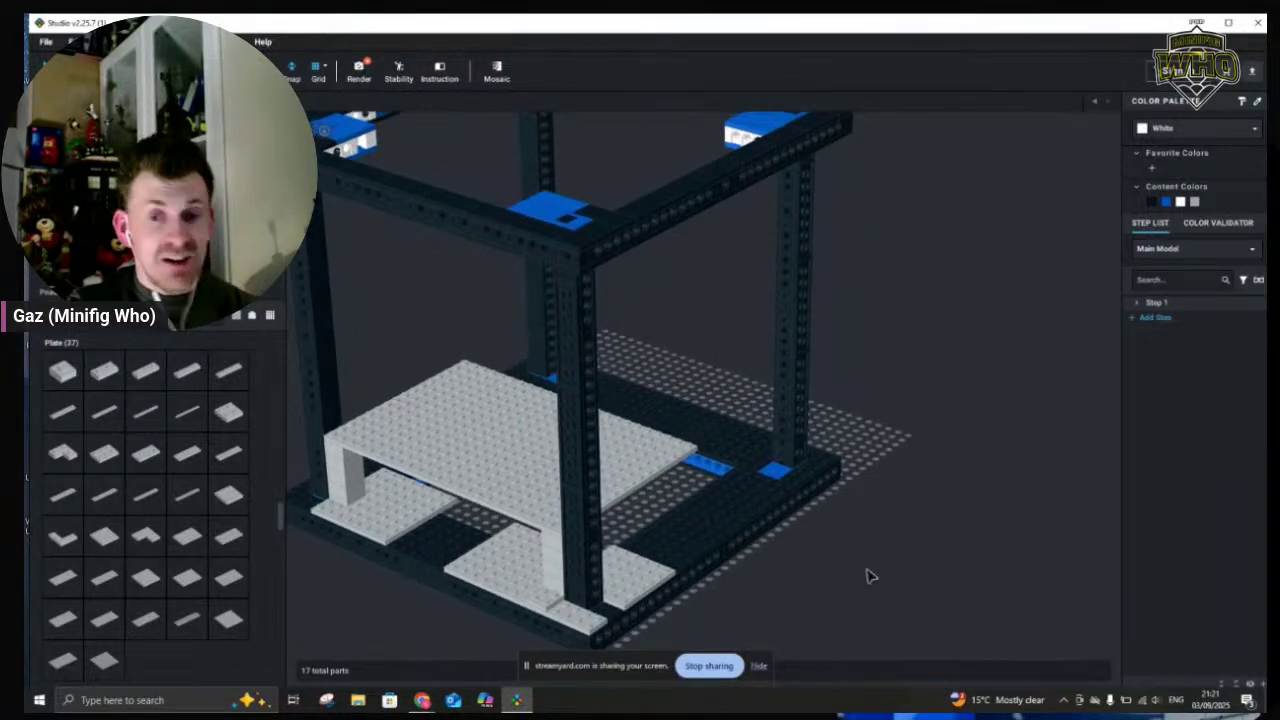
right_drag(945, 560, 1029, 540)
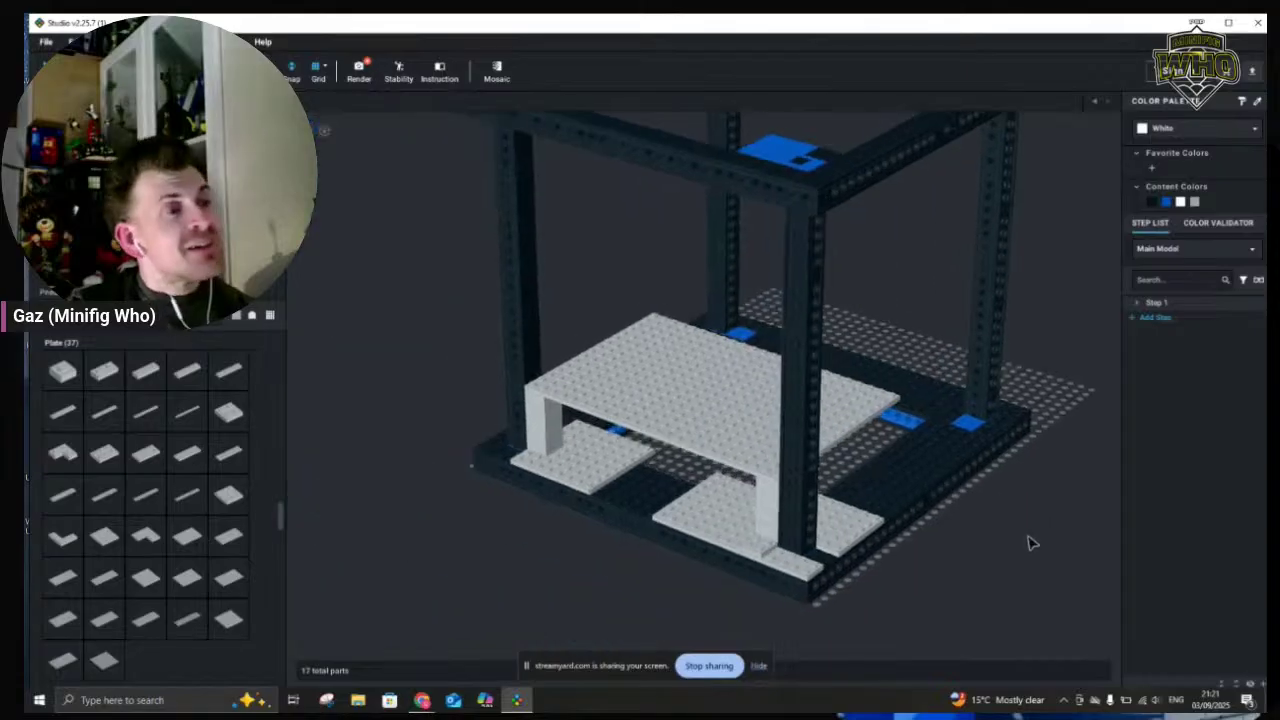
click(550, 456)
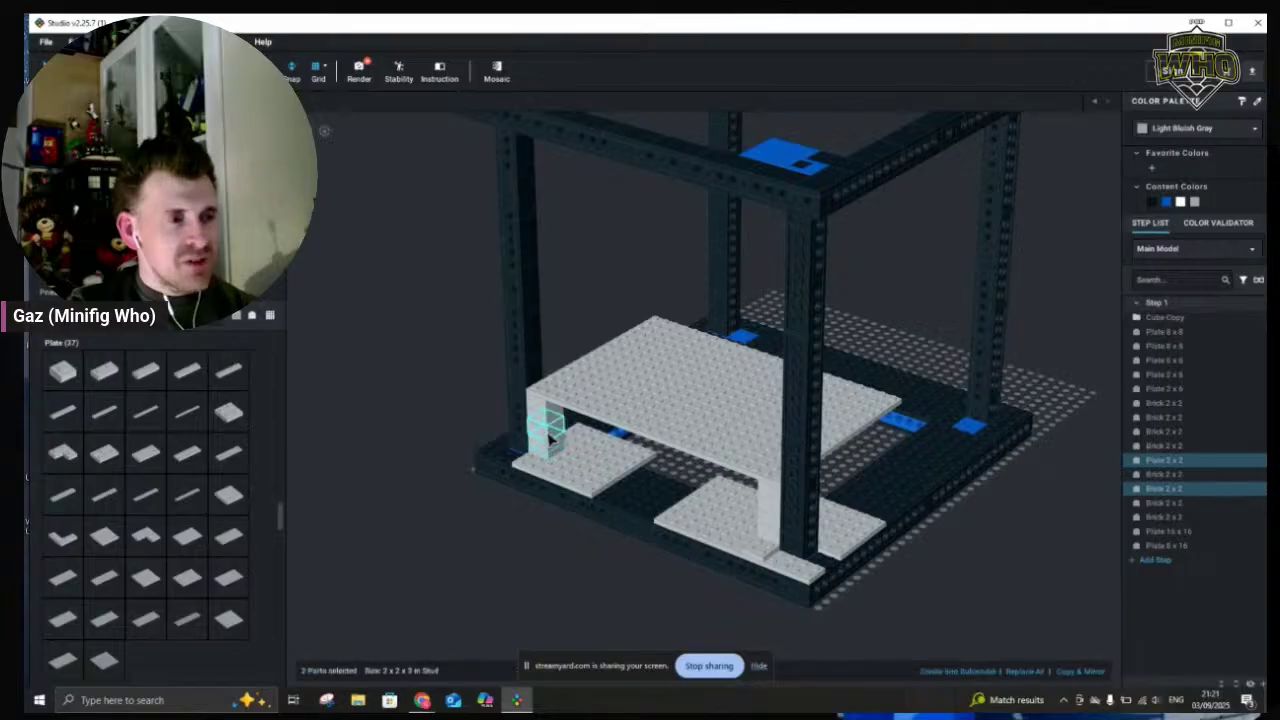
ctrl+click(552, 416)
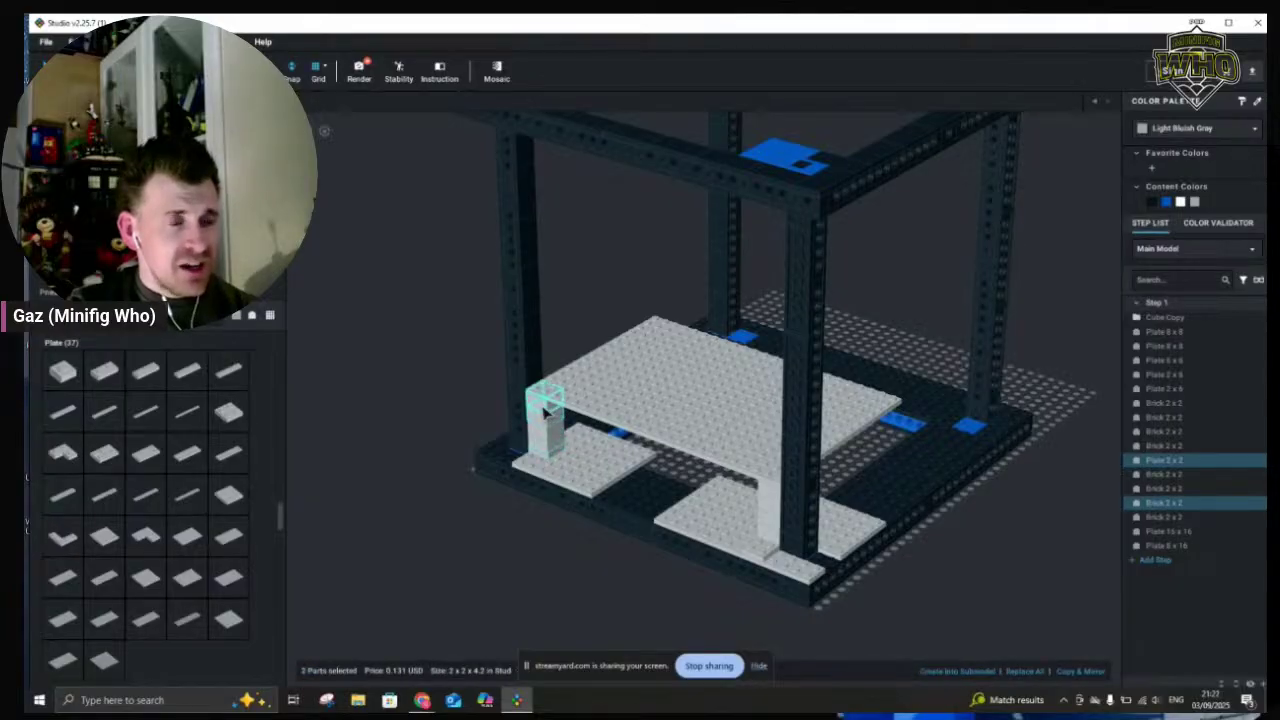
ctrl+click(548, 436)
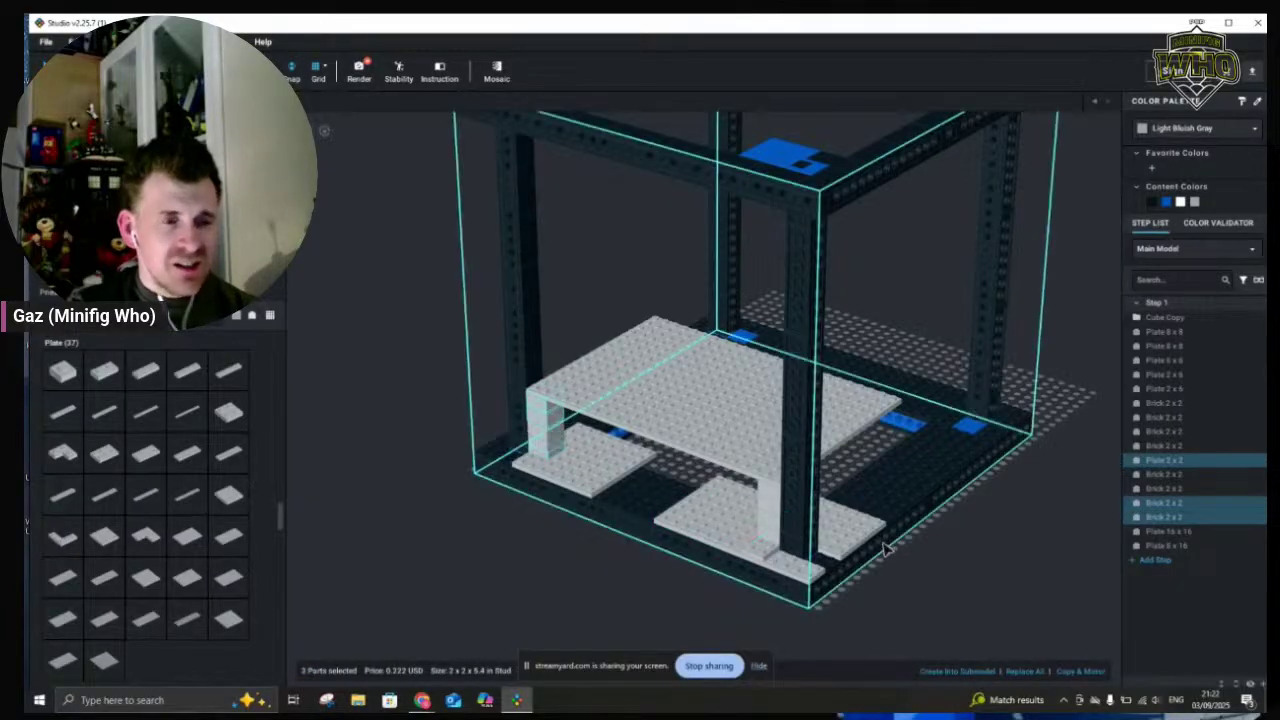
Compare the left front brick column and raised floor with the holes in the frame post, up close and in the front view
scroll(950, 567, up, 5)
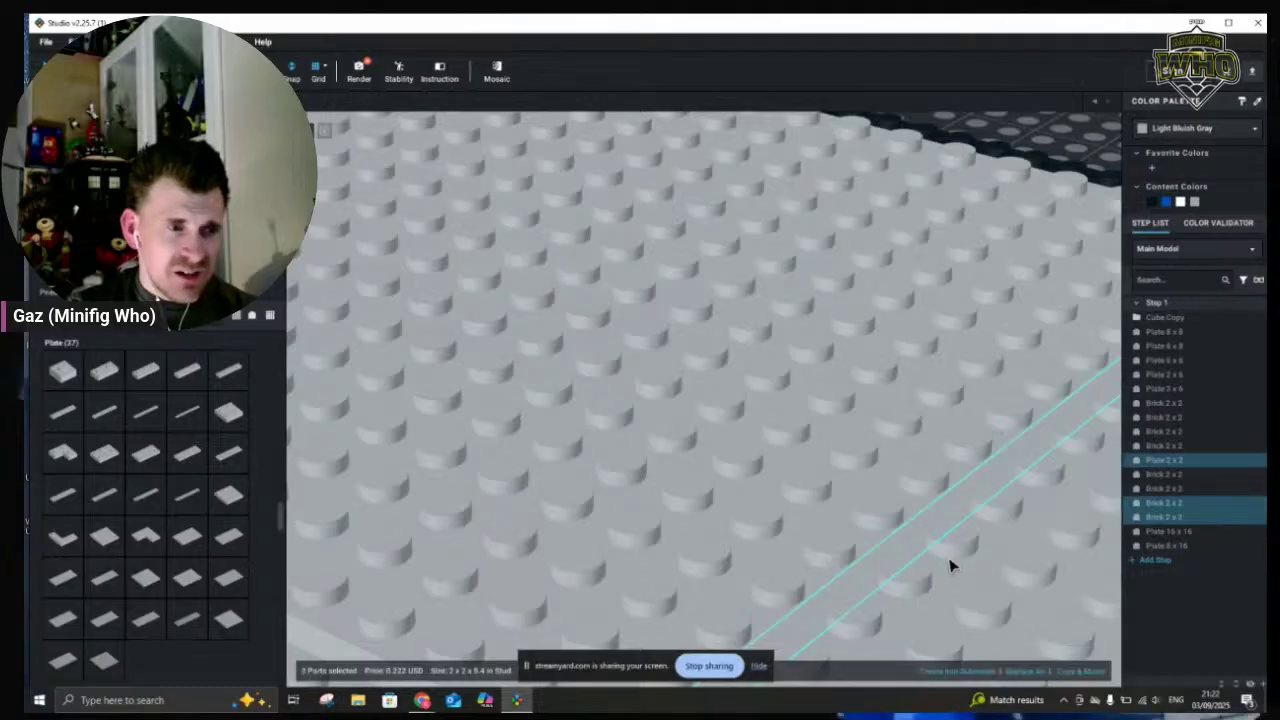
scroll(945, 560, down, 5)
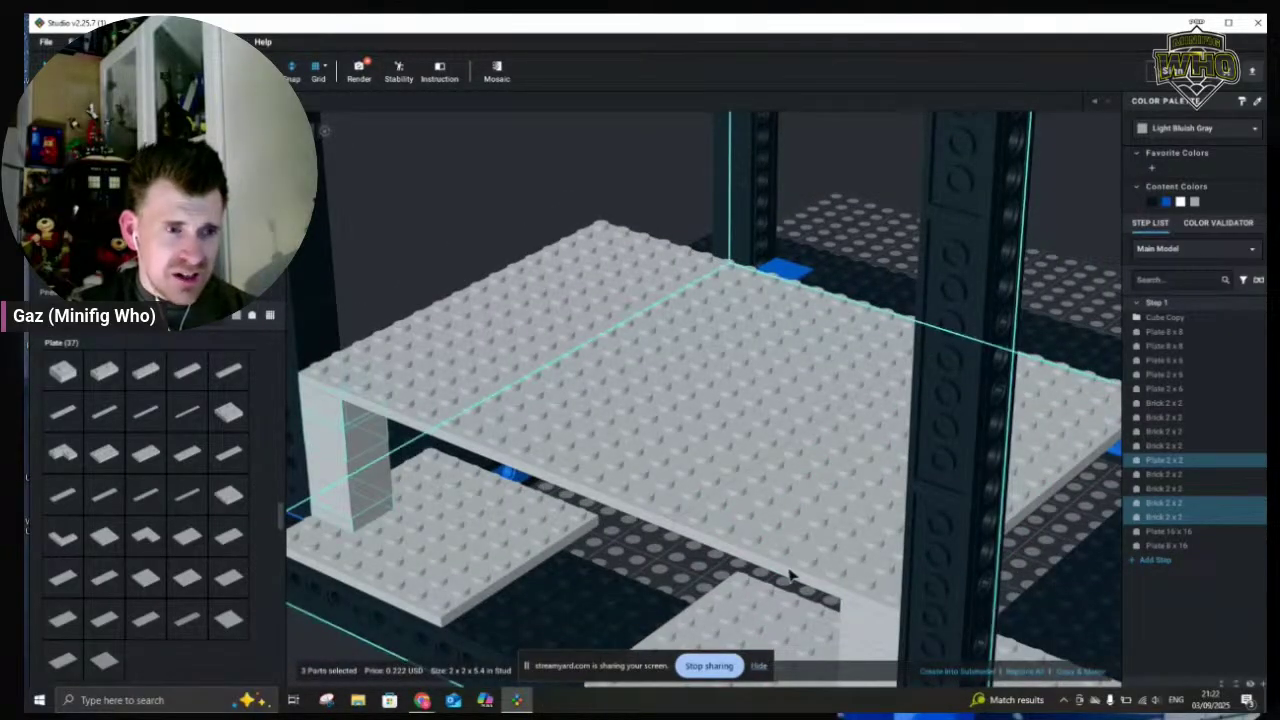
scroll(793, 576, down, 2)
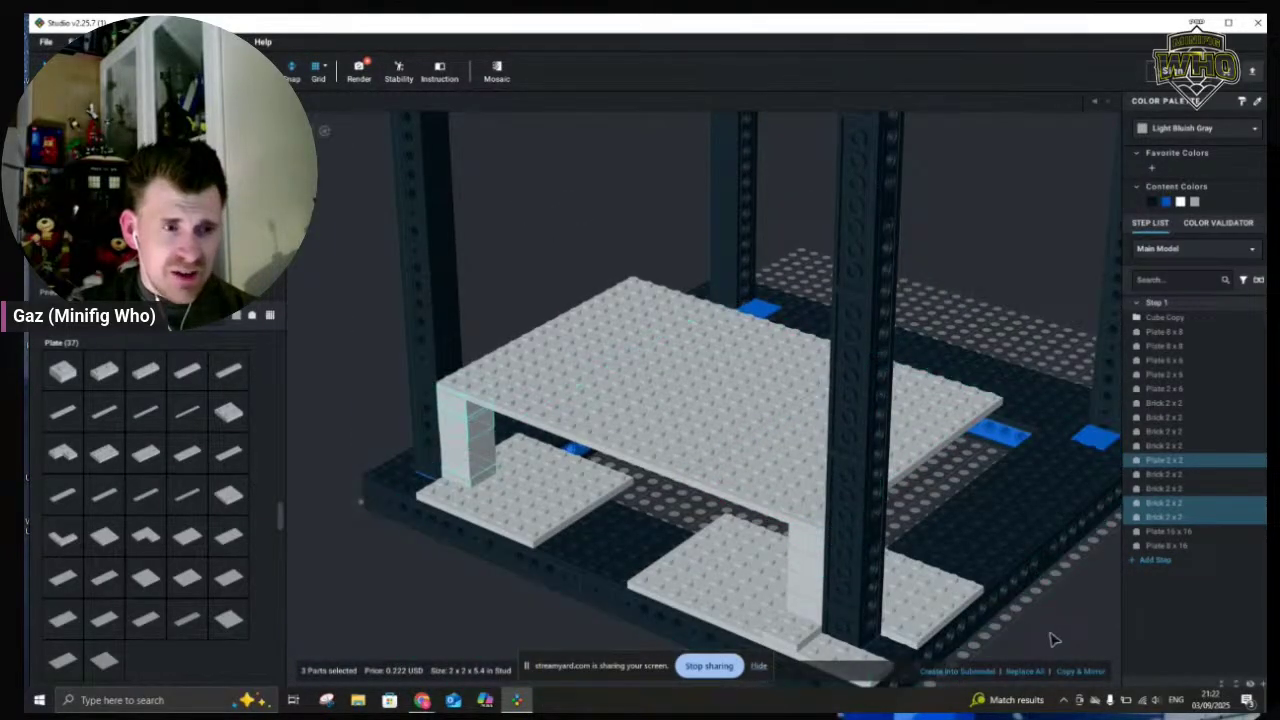
right_drag(1028, 630, 880, 419)
scroll(880, 419, up, 3)
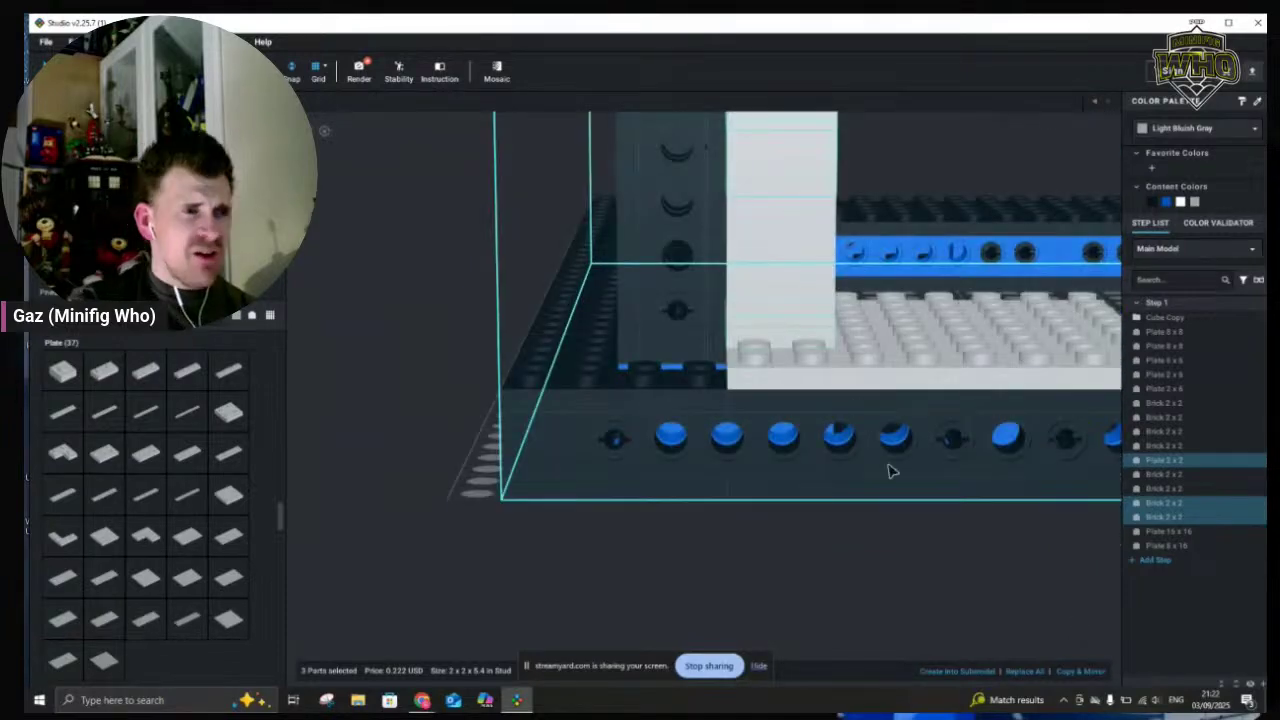
middle_drag(905, 608, 894, 617)
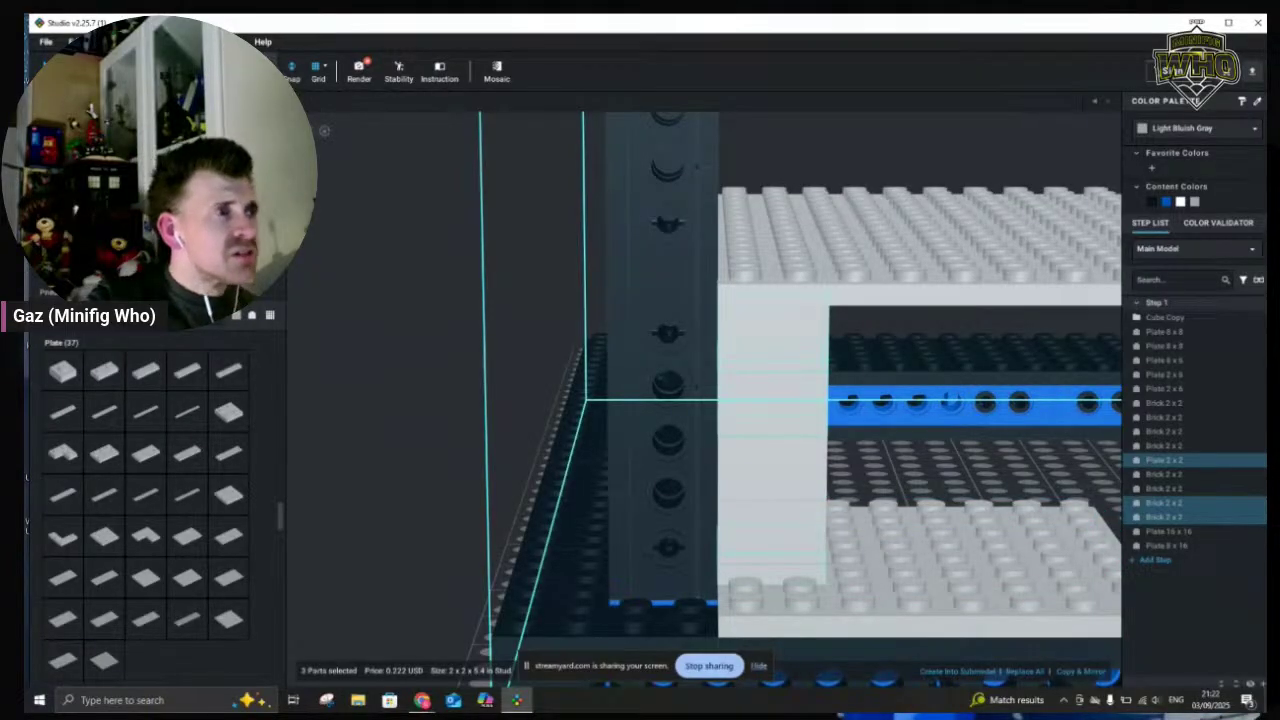
click(109, 42)
mouse_move(190, 107)
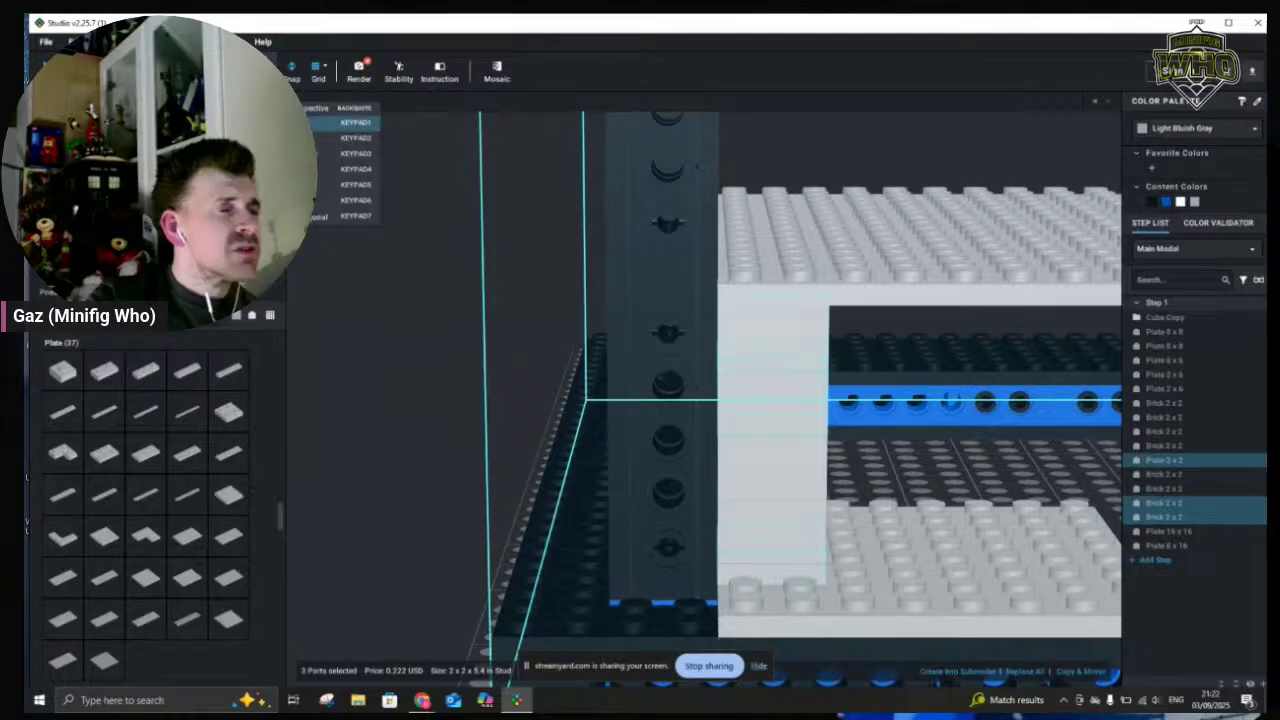
click(350, 153)
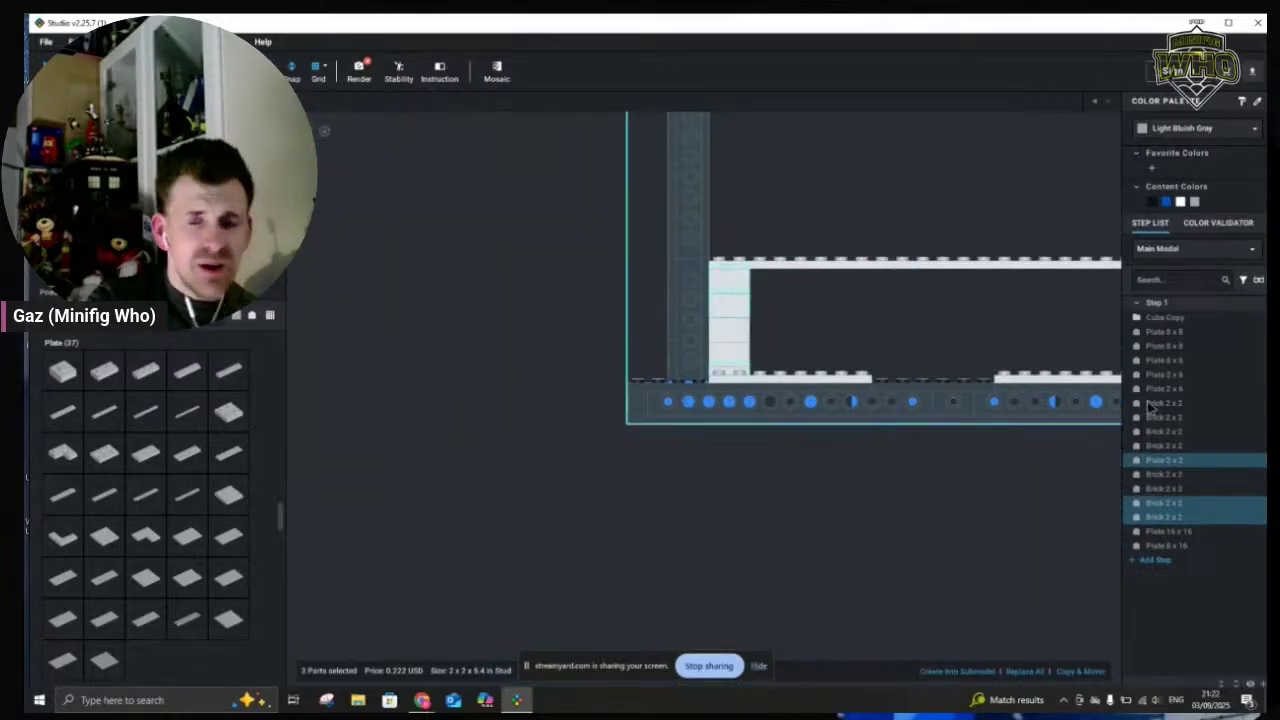
scroll(957, 370, up, 2)
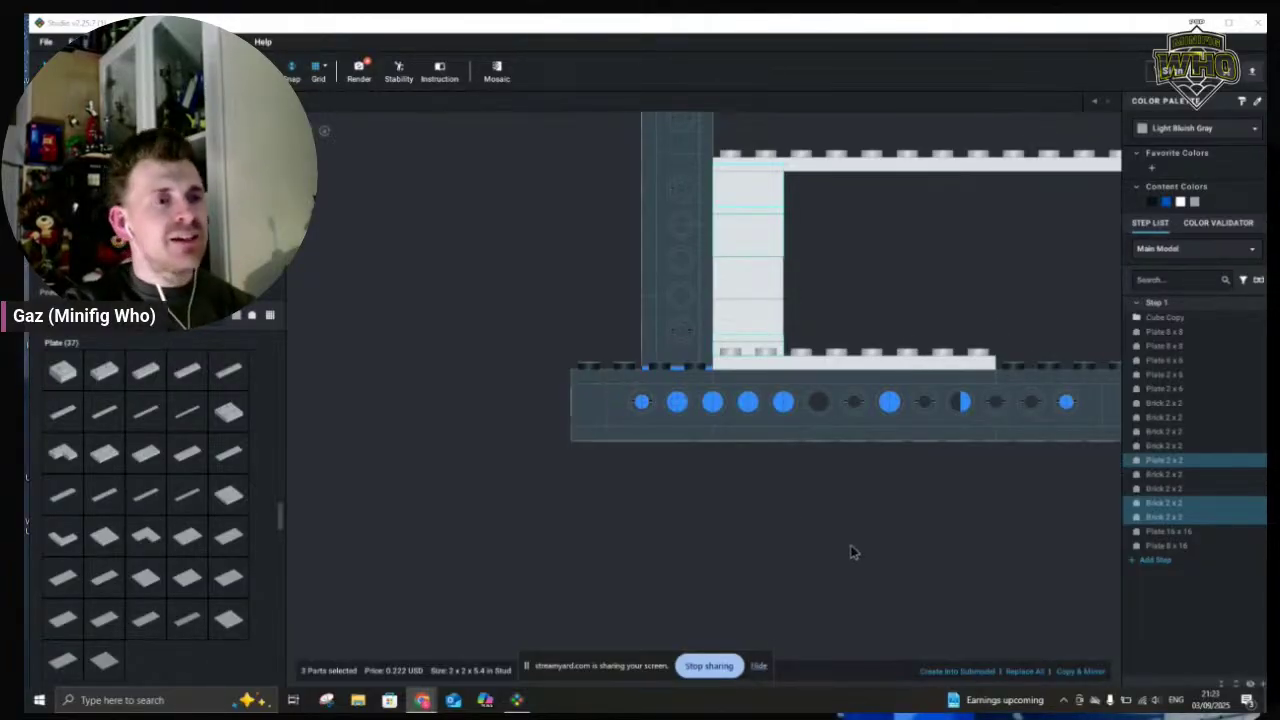
Clear the selection and inspect the frame's underside and the left corner with its brick column in the front view
click(957, 515)
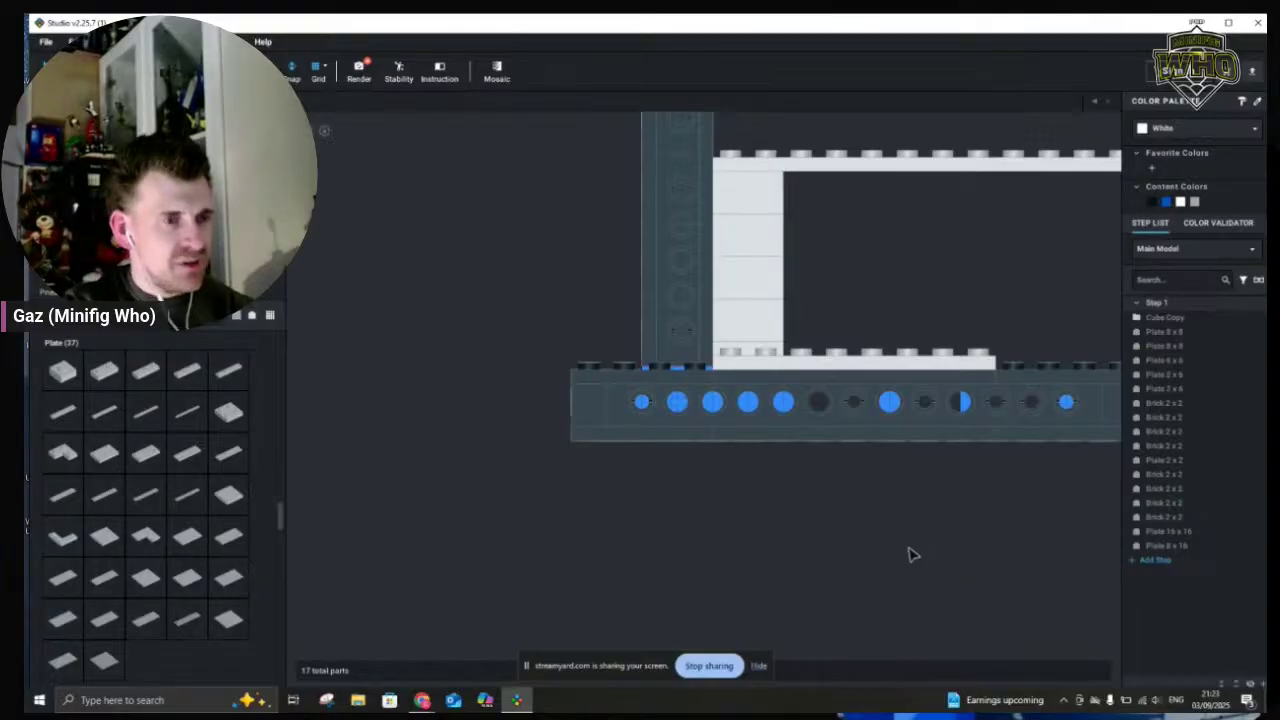
right_drag(911, 554, 968, 522)
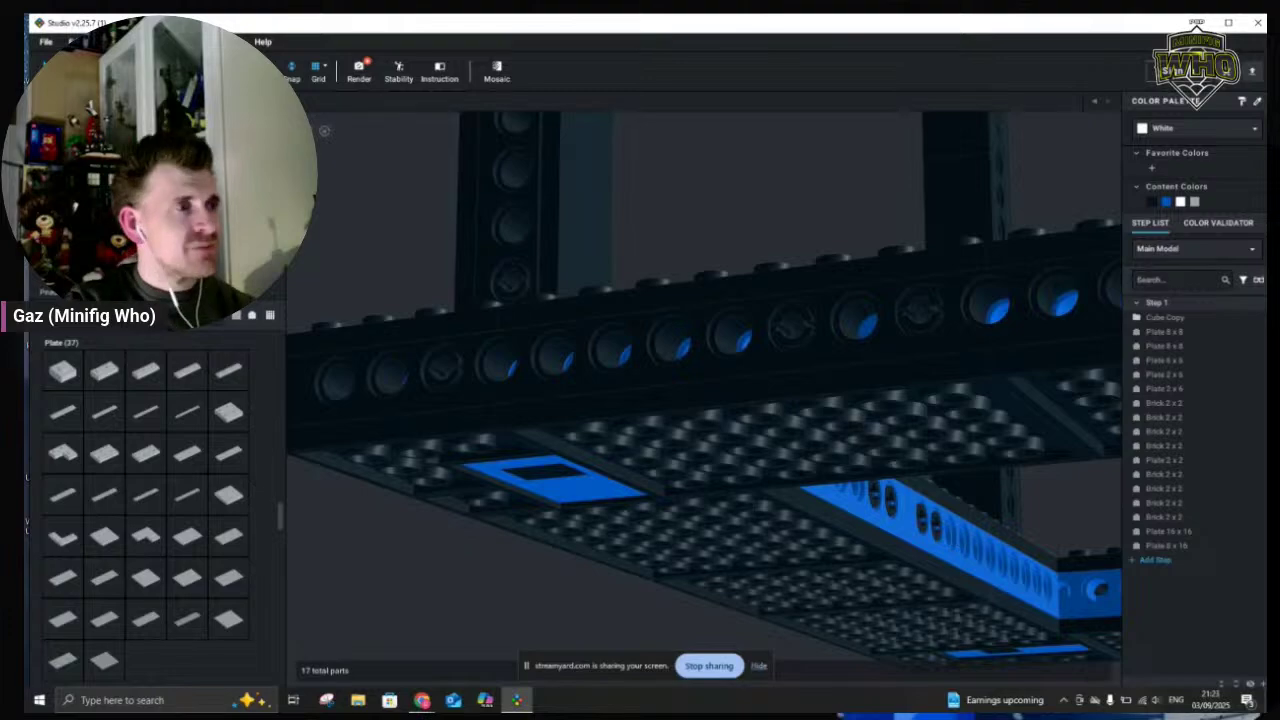
mouse_move(165, 108)
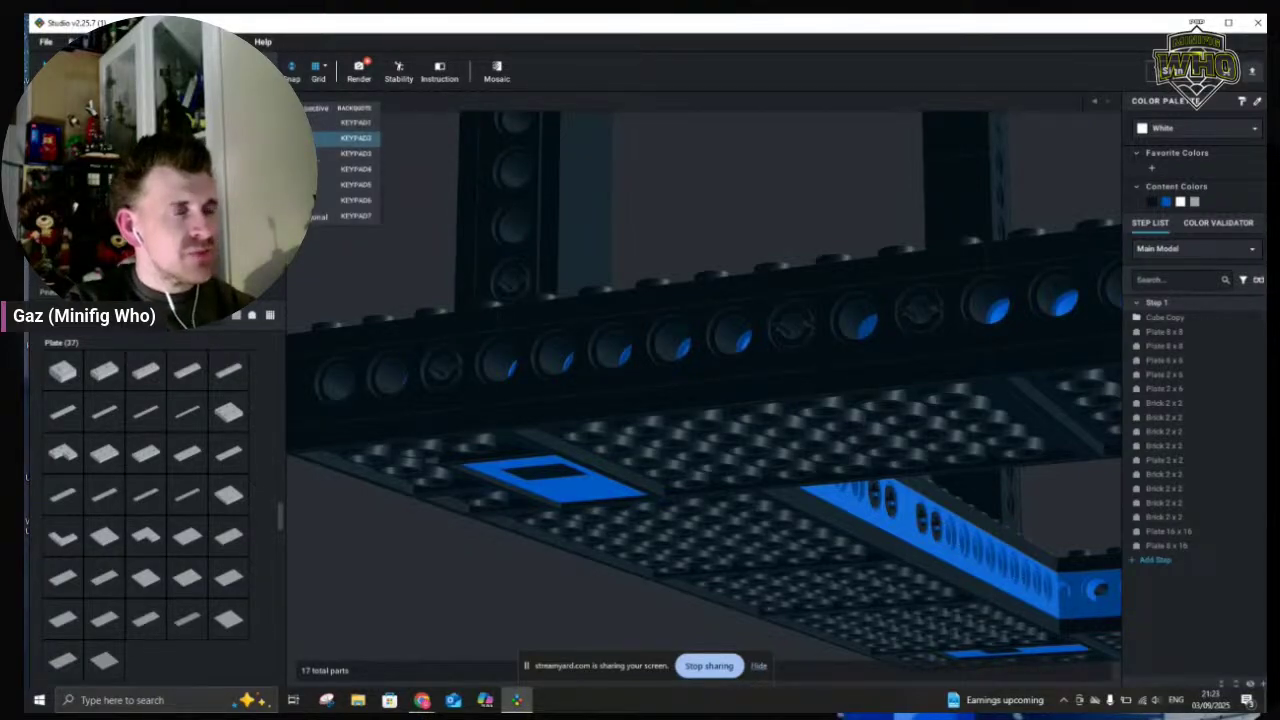
click(355, 122)
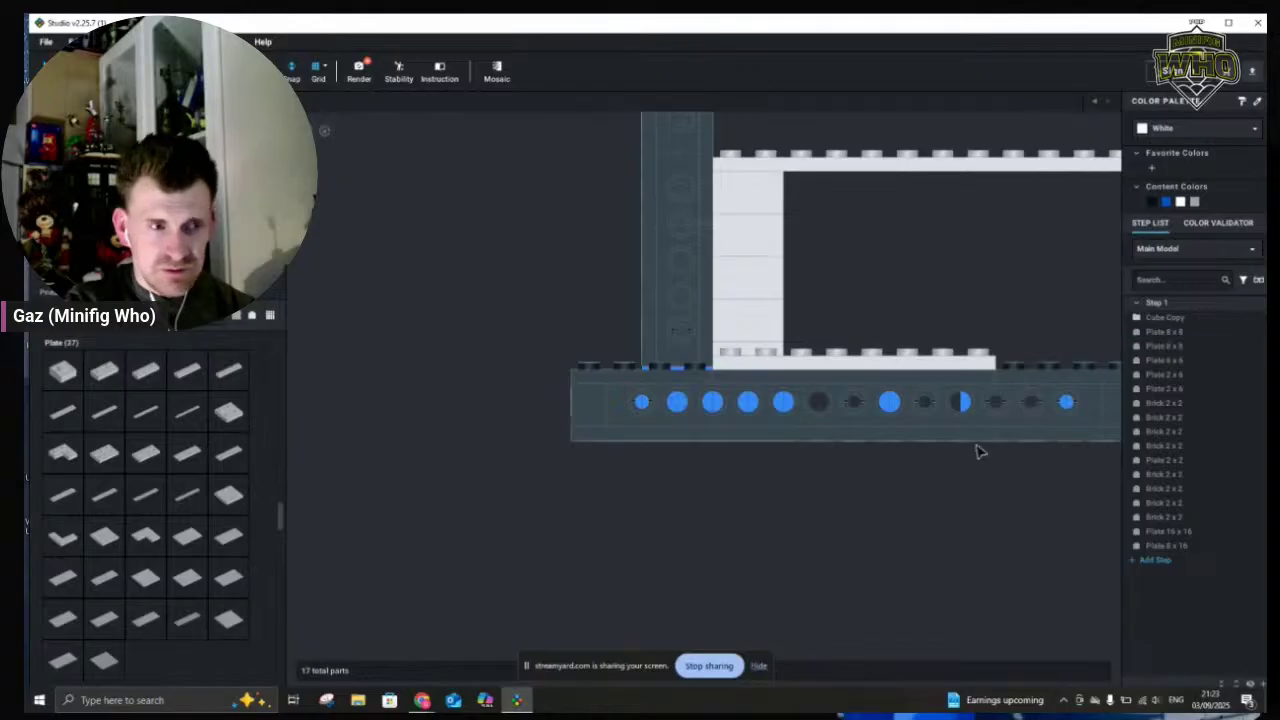
middle_drag(882, 531, 878, 595)
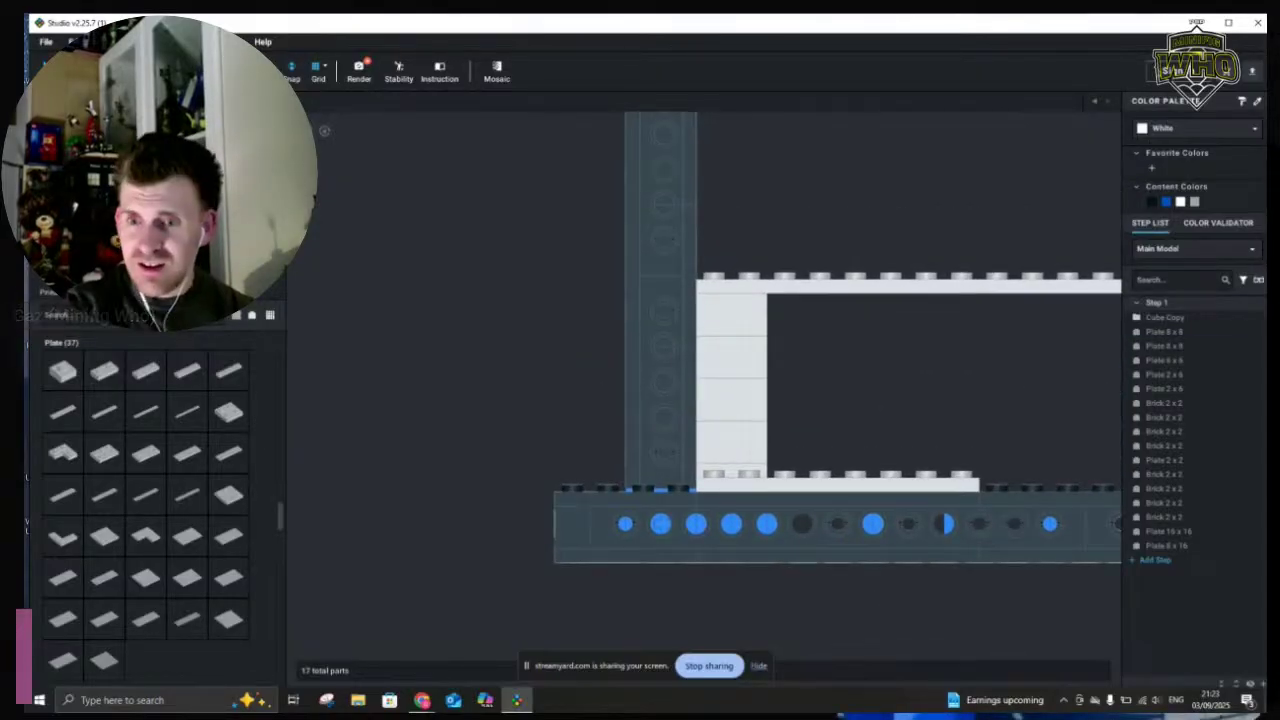
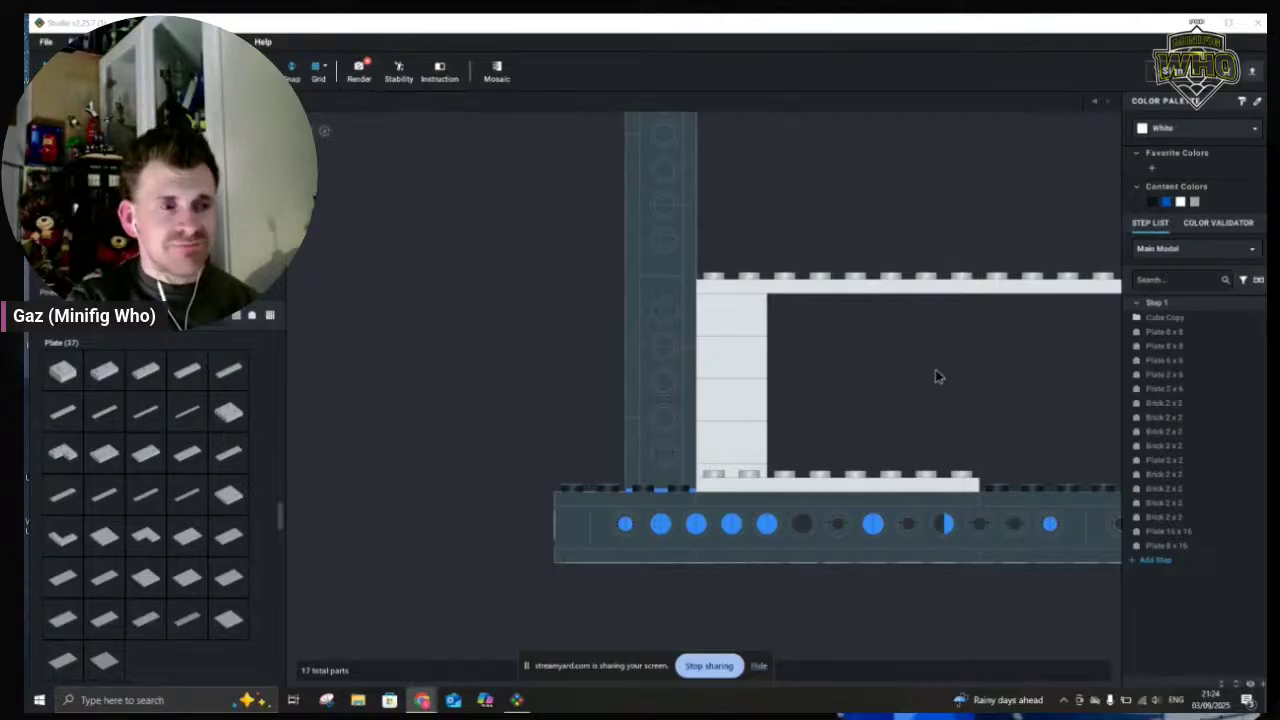
Move the 2 x 2 plate and three of the 2 x 2 bricks in the left front column one stud forward to the base plate's front edge
click(936, 417)
scroll(932, 419, down, 3)
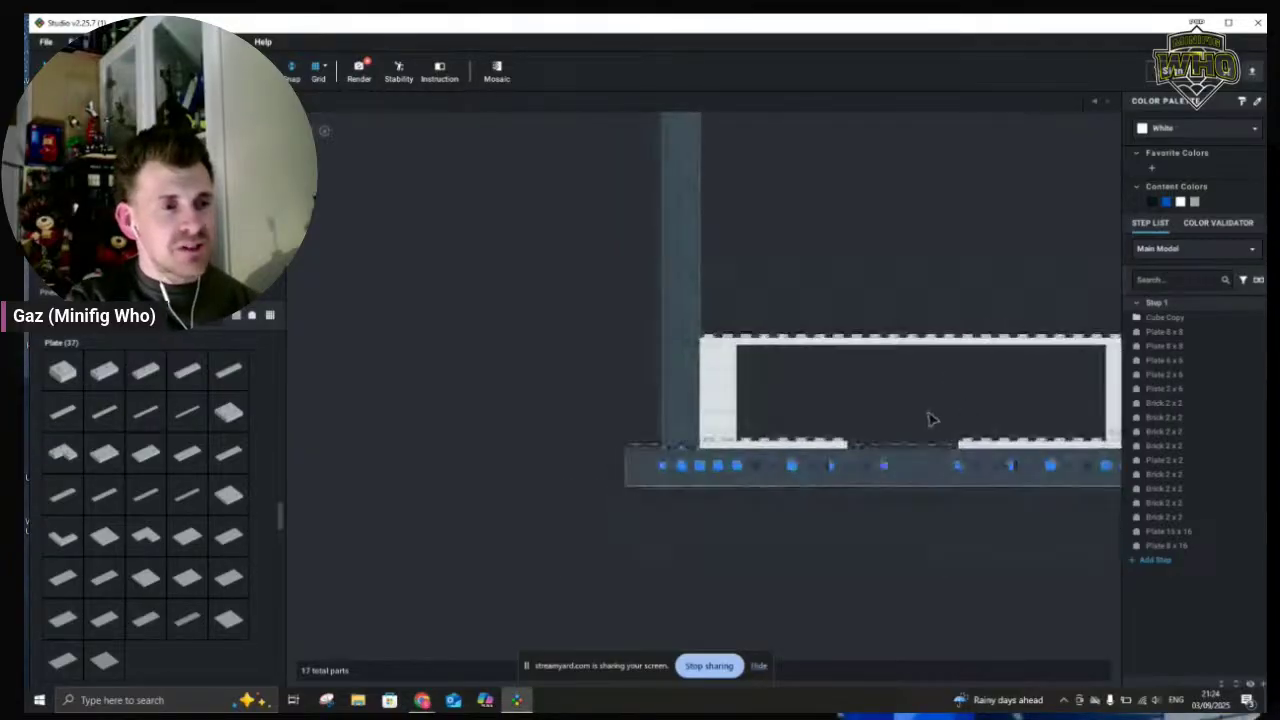
right_drag(977, 527, 938, 598)
scroll(958, 534, up, 3)
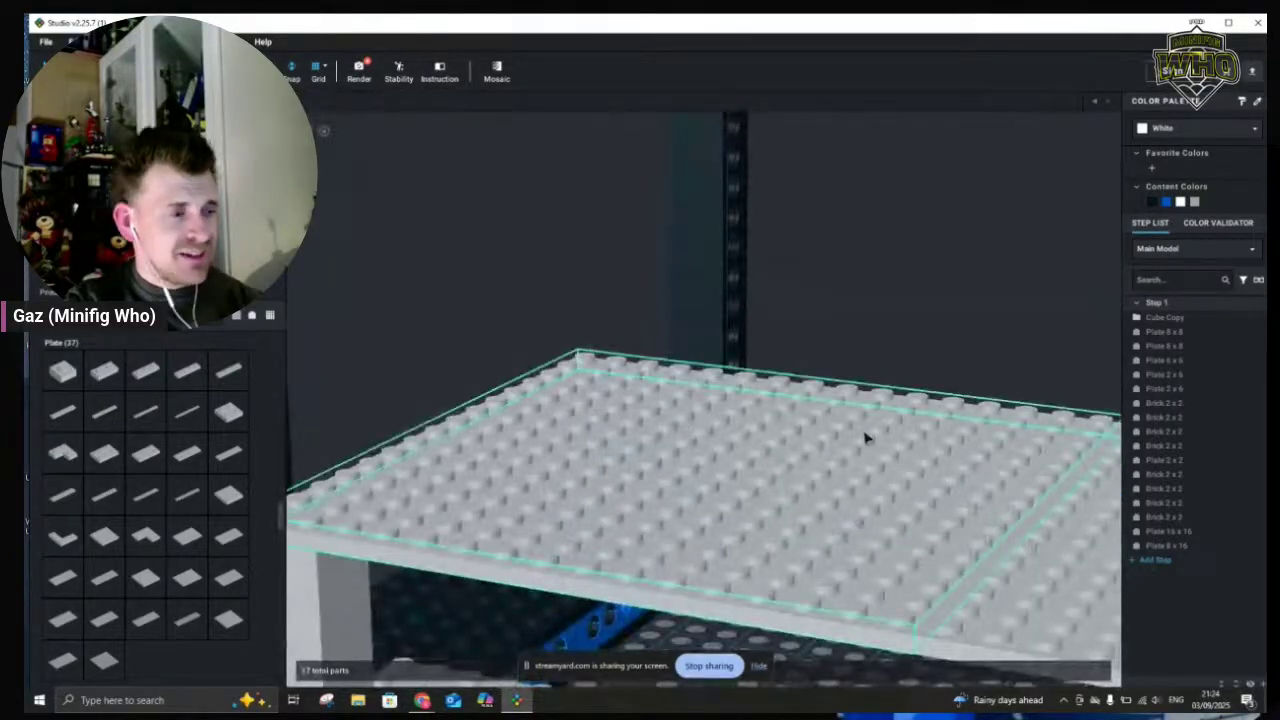
middle_drag(826, 373, 920, 312)
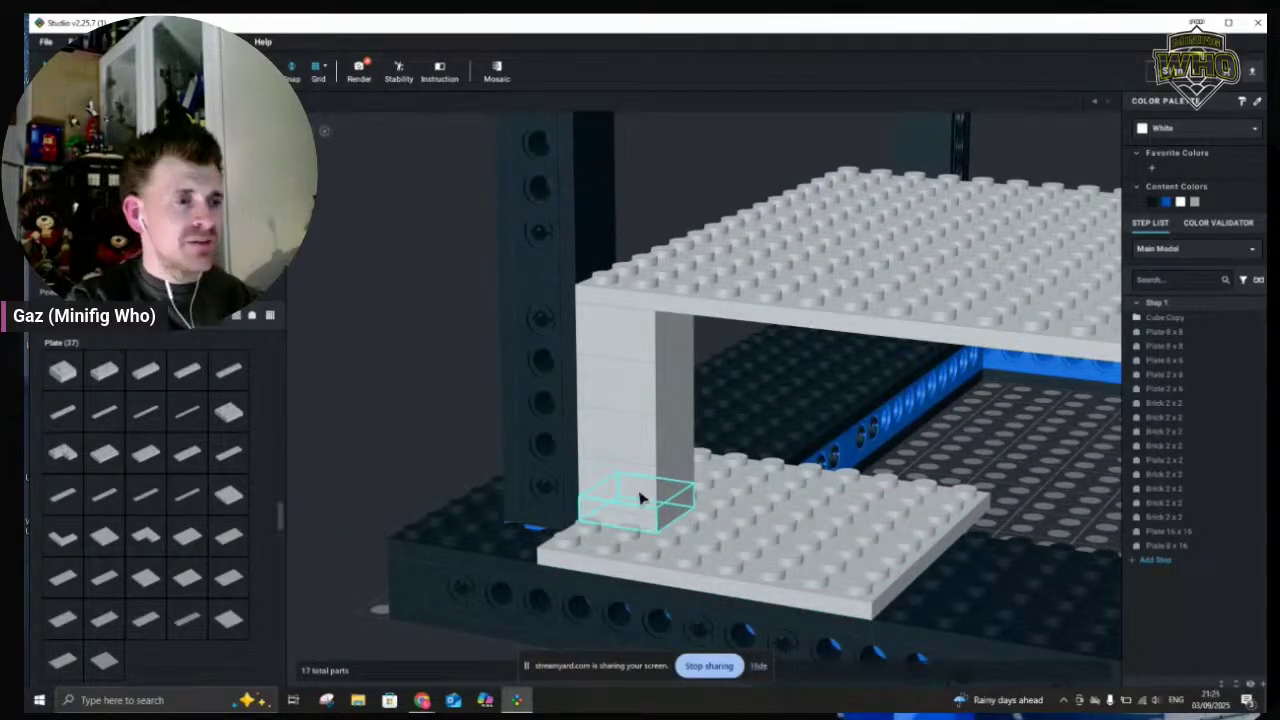
click(645, 512)
key(Escape)
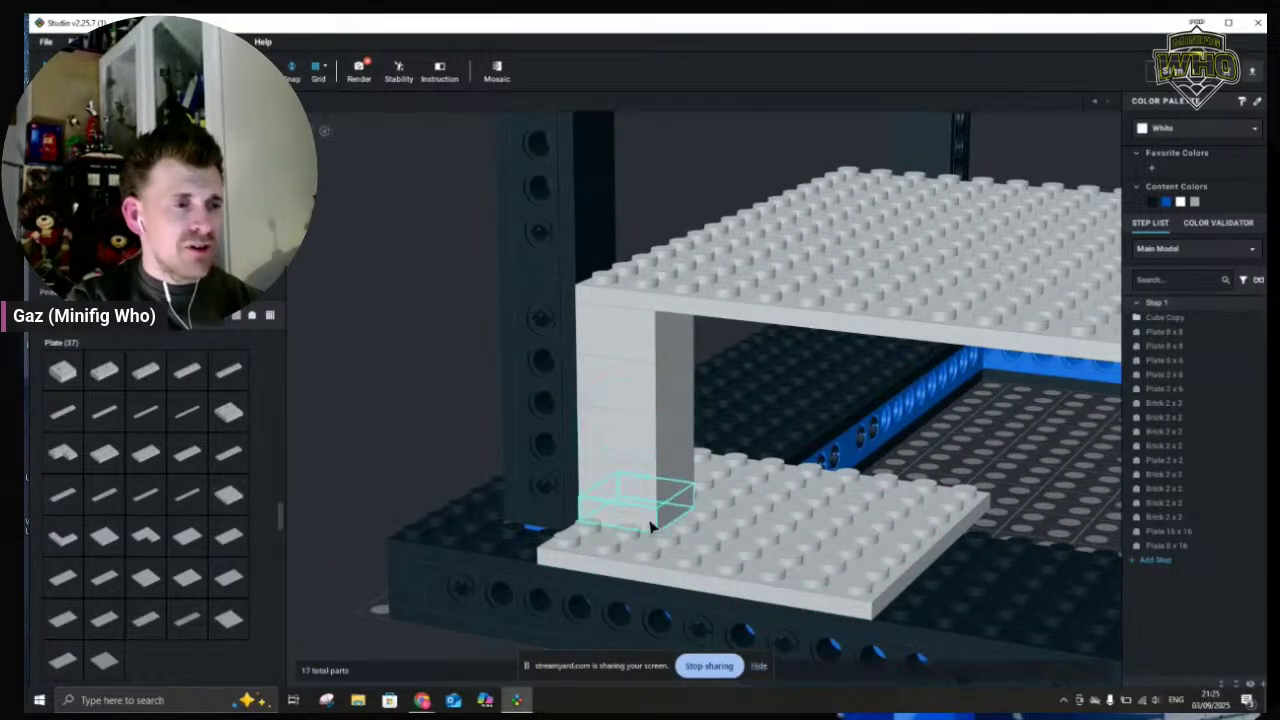
click(633, 499)
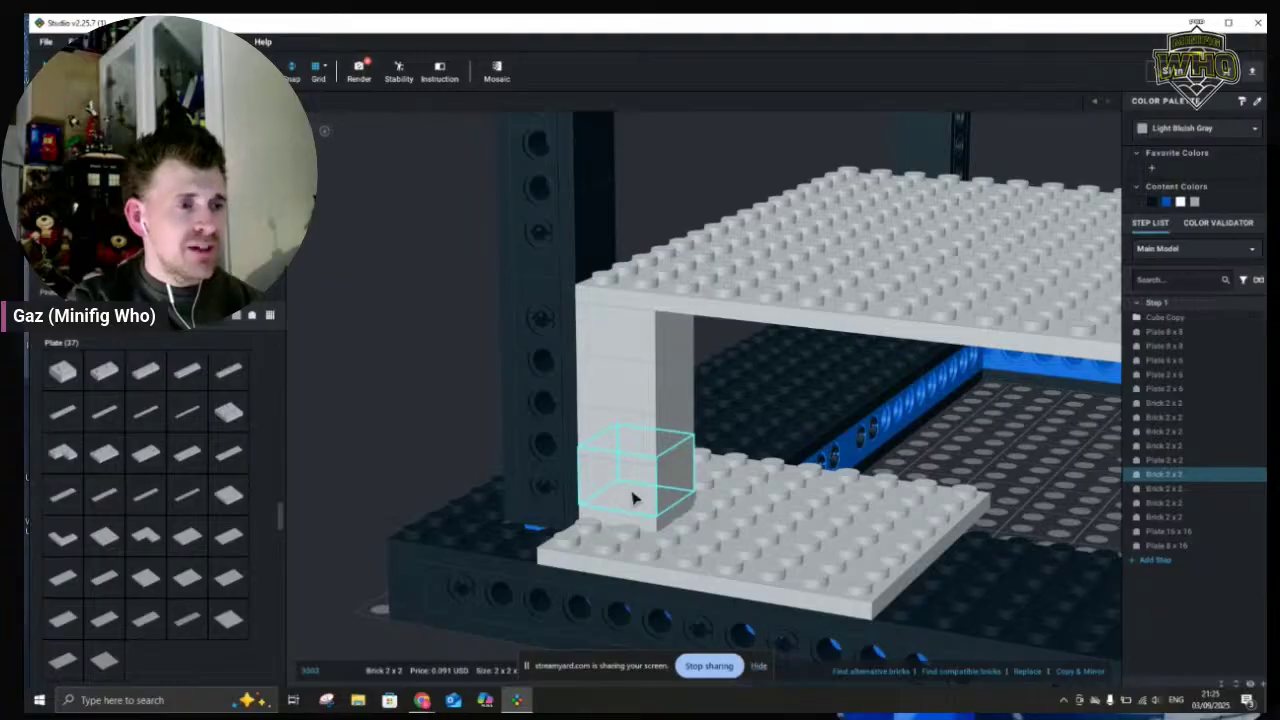
key(Escape)
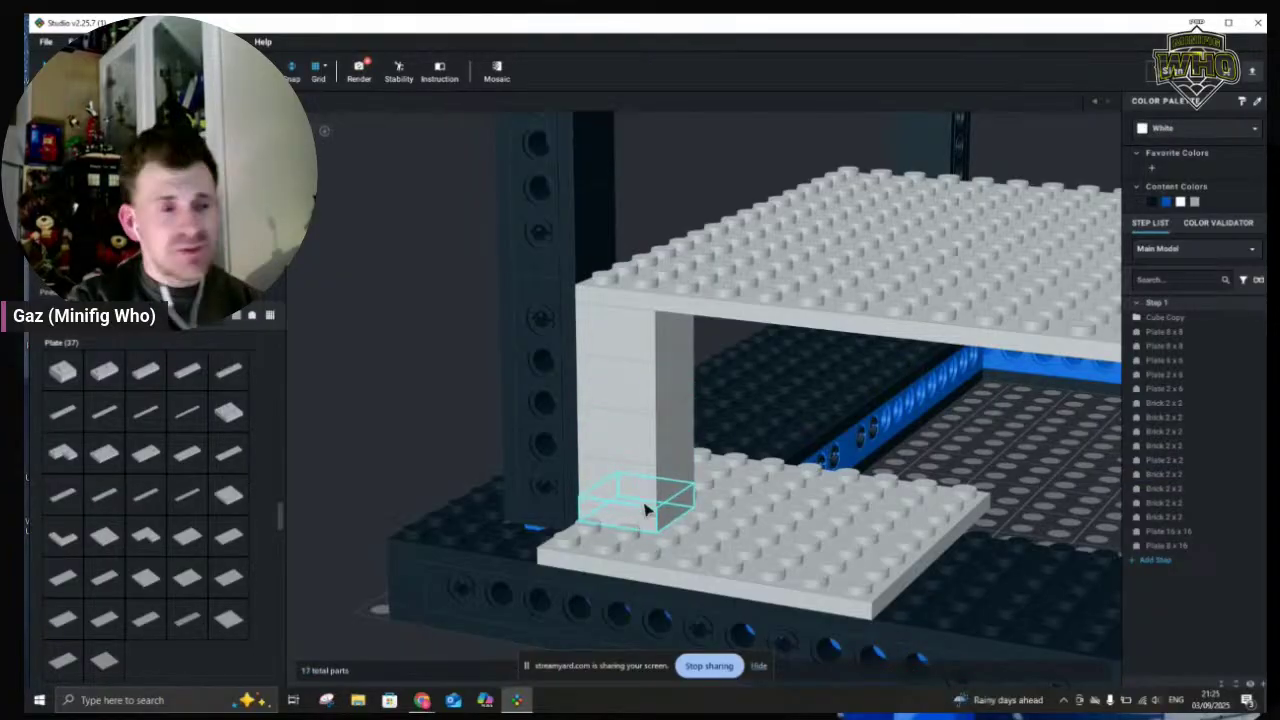
click(645, 500)
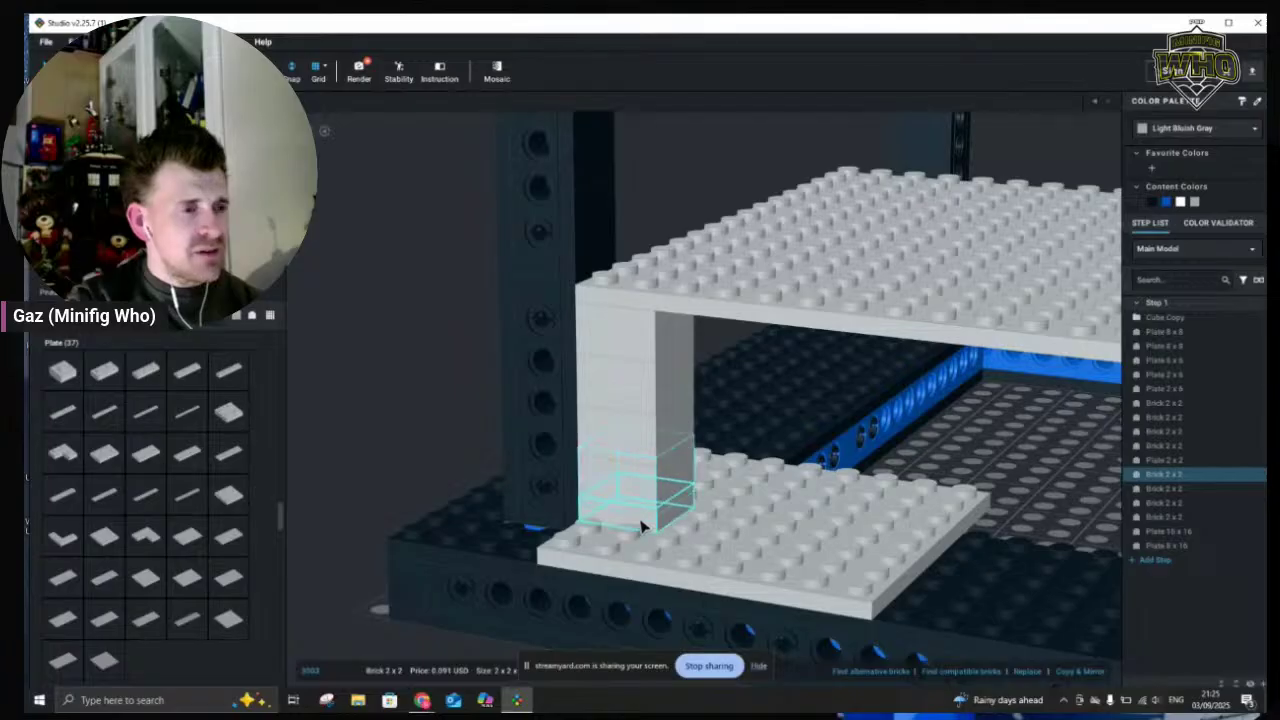
ctrl+click(646, 519)
right_drag(646, 516, 652, 503)
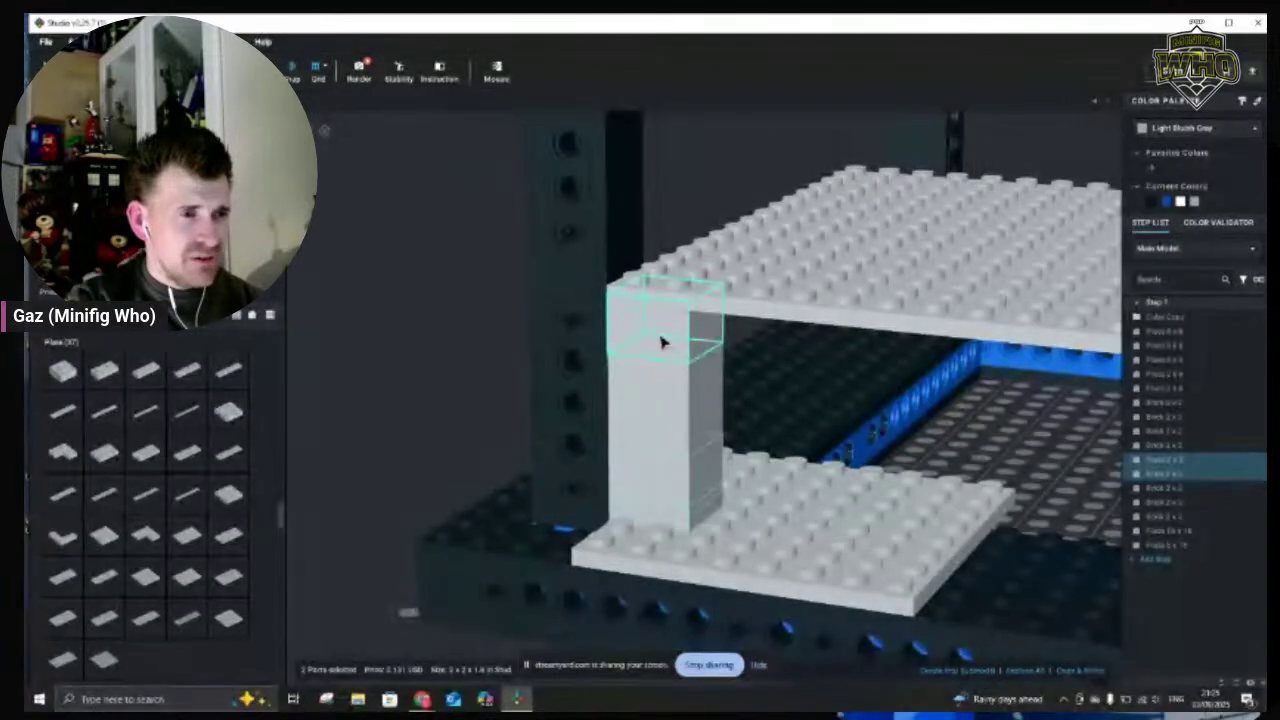
ctrl+click(666, 343)
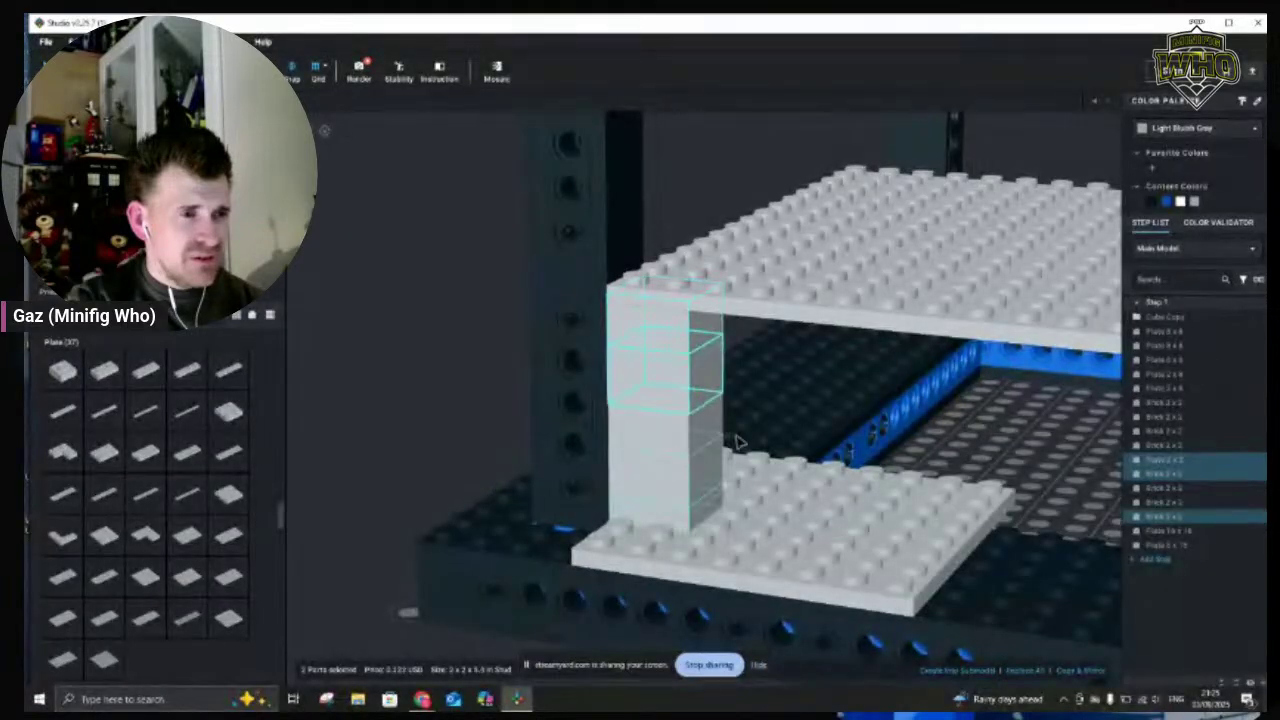
ctrl+click(686, 403)
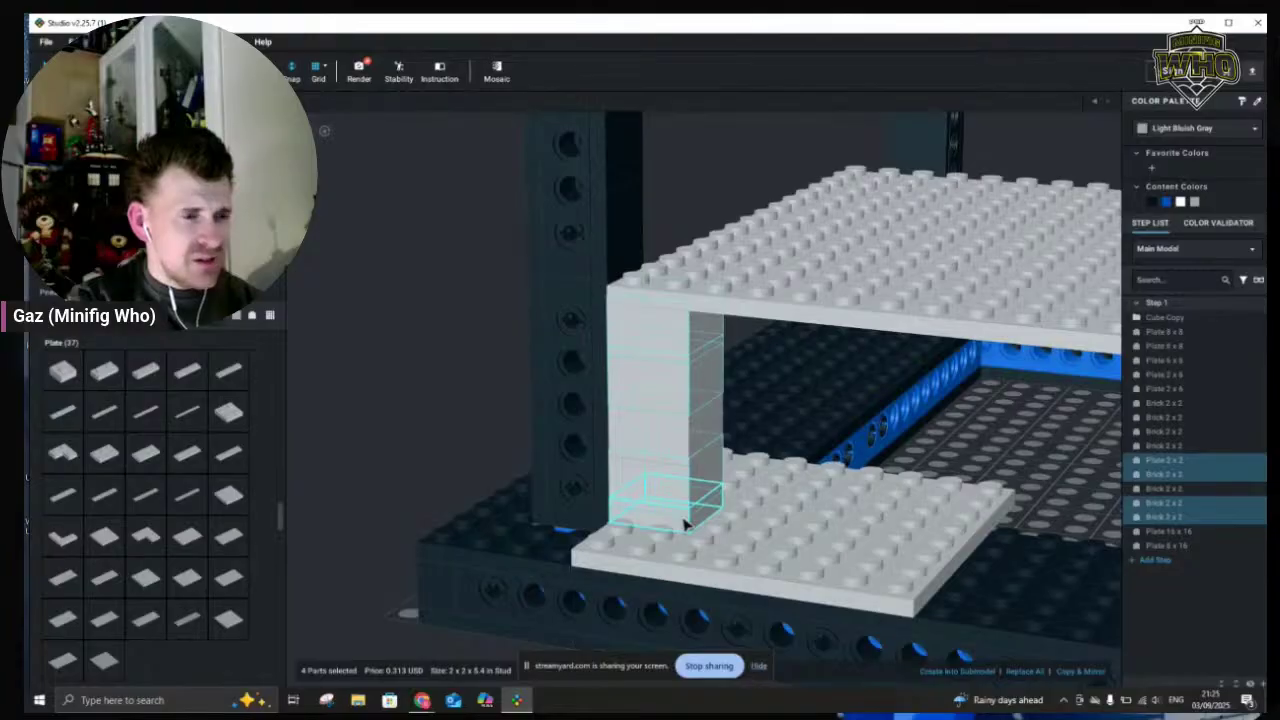
drag(685, 524, 643, 544)
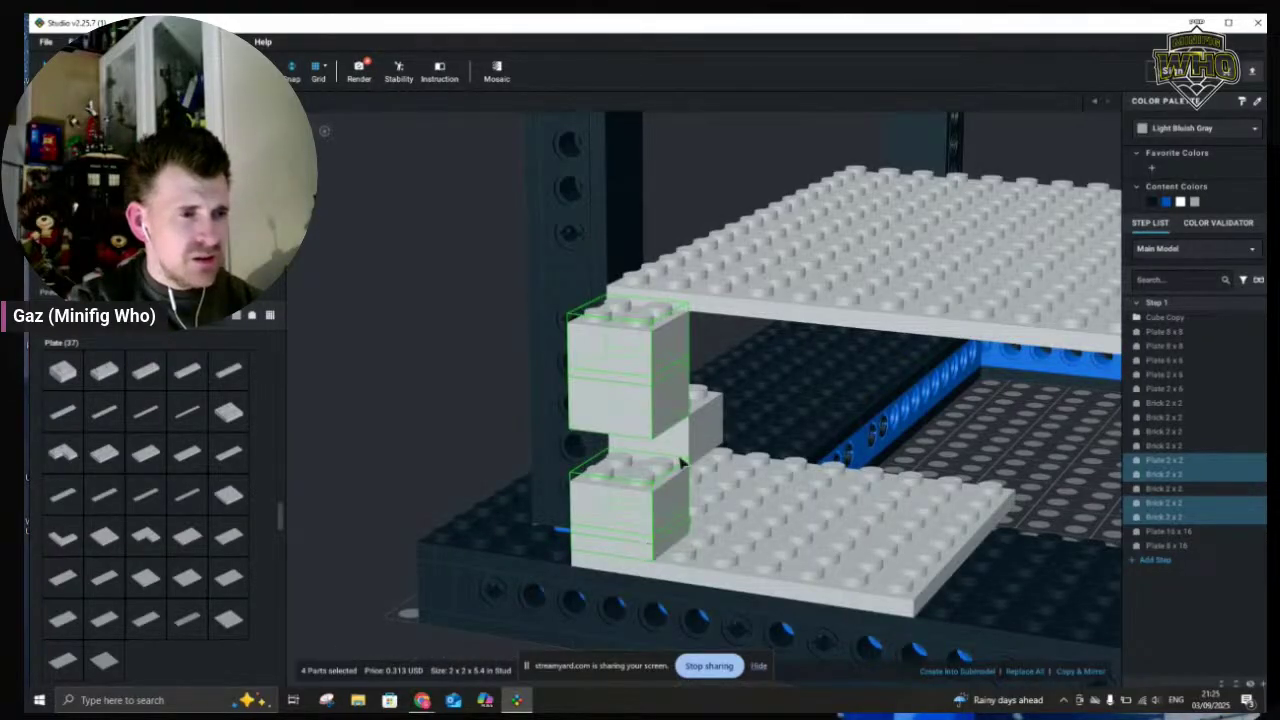
Move the left-behind 2 x 2 brick one stud forward into the gap in the left front column
click(713, 440)
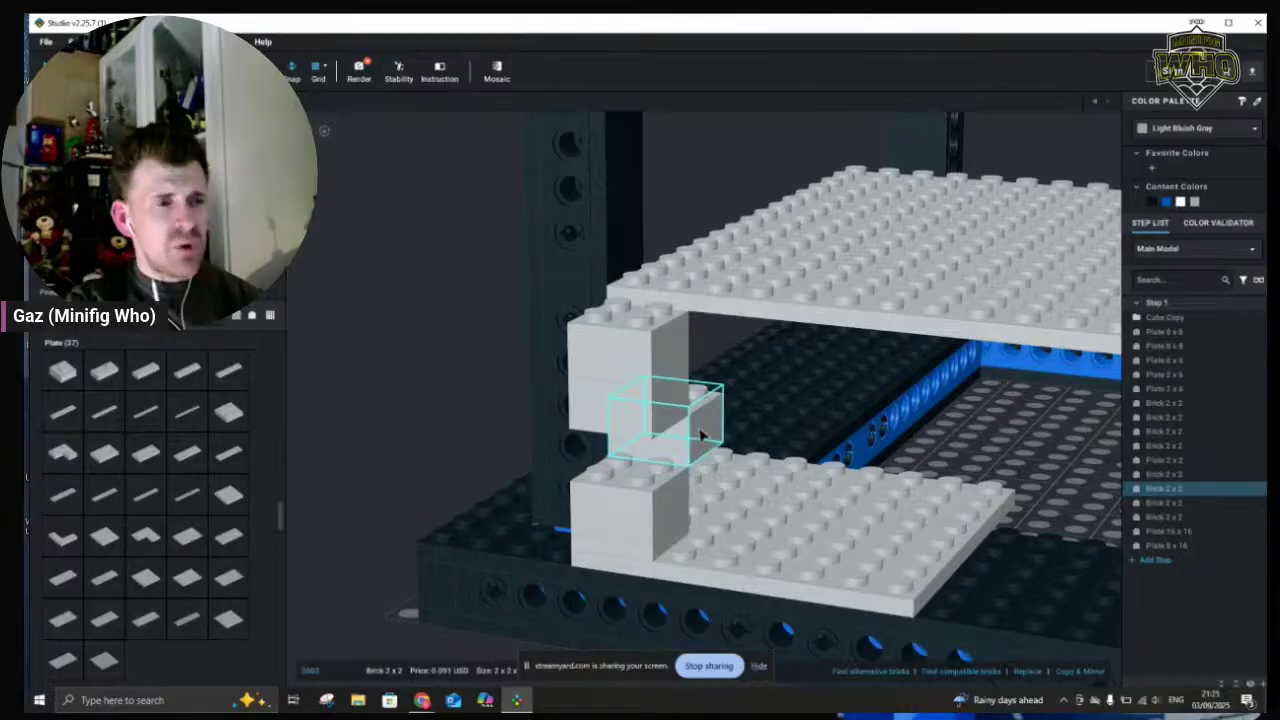
drag(649, 447, 676, 468)
key(Delete)
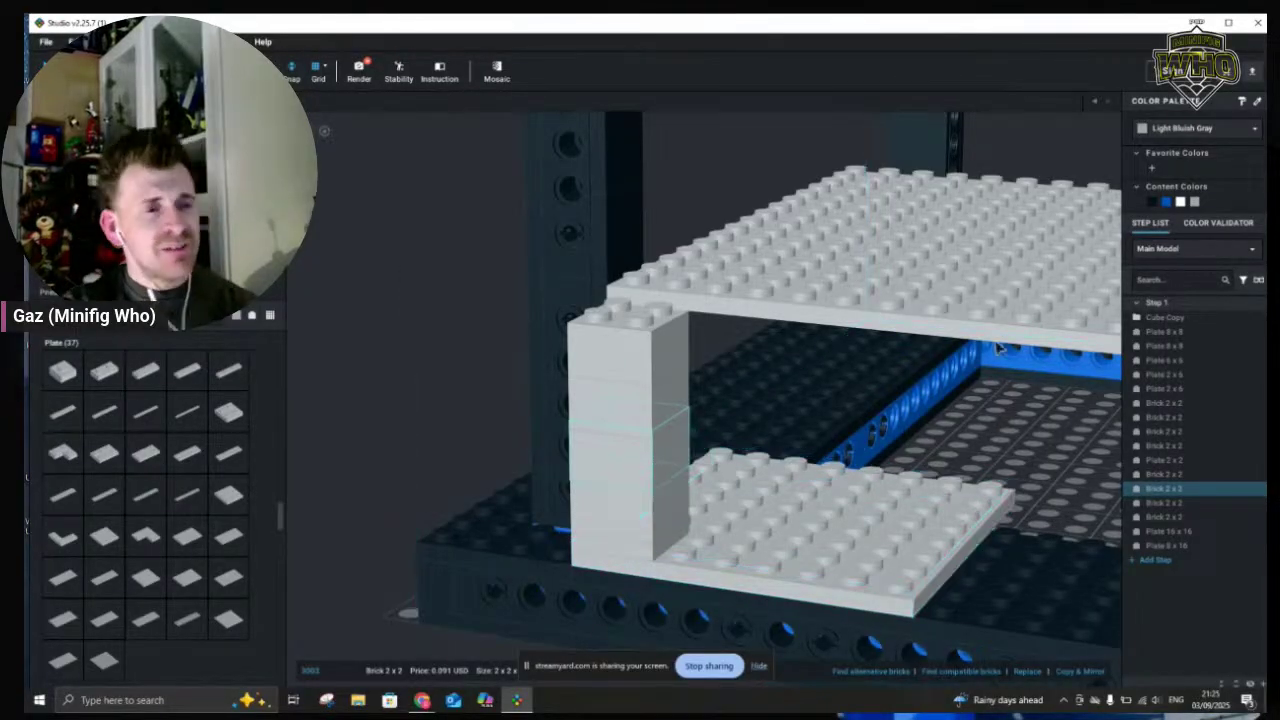
Move the 16 x 16 floor plate one stud forward, flush with the outer faces of the left front column
drag(690, 299, 685, 326)
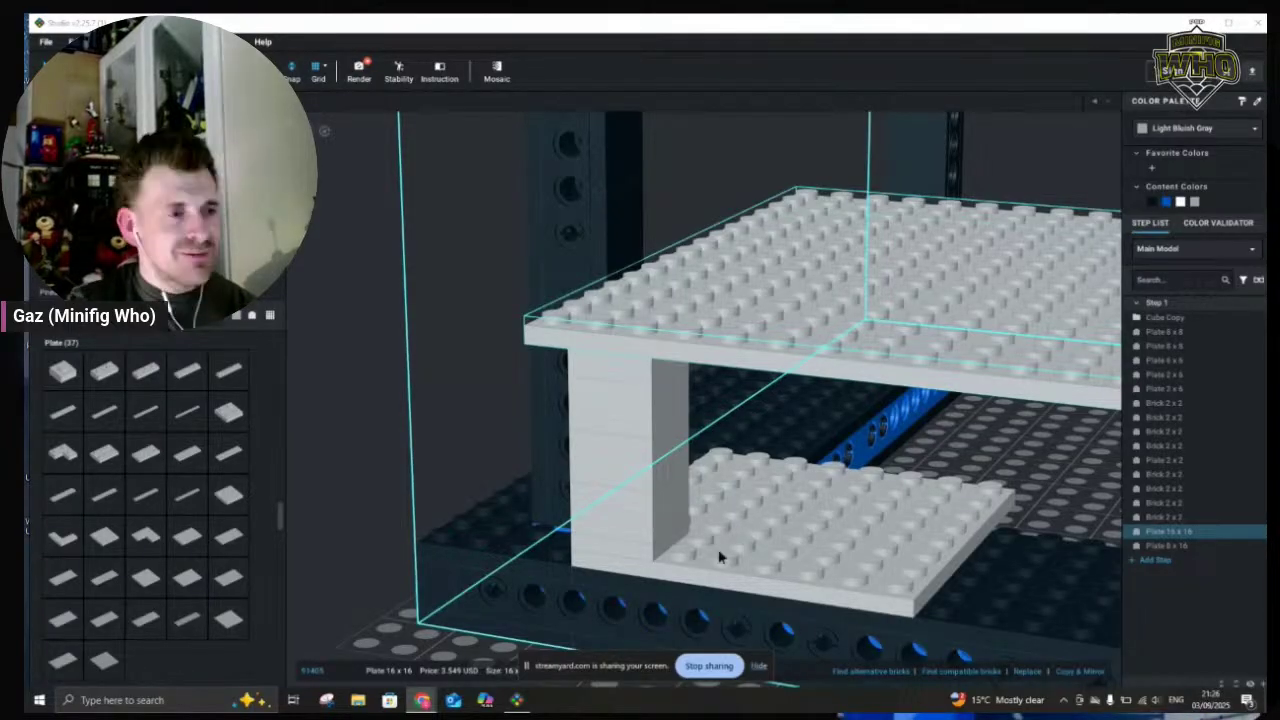
click(569, 334)
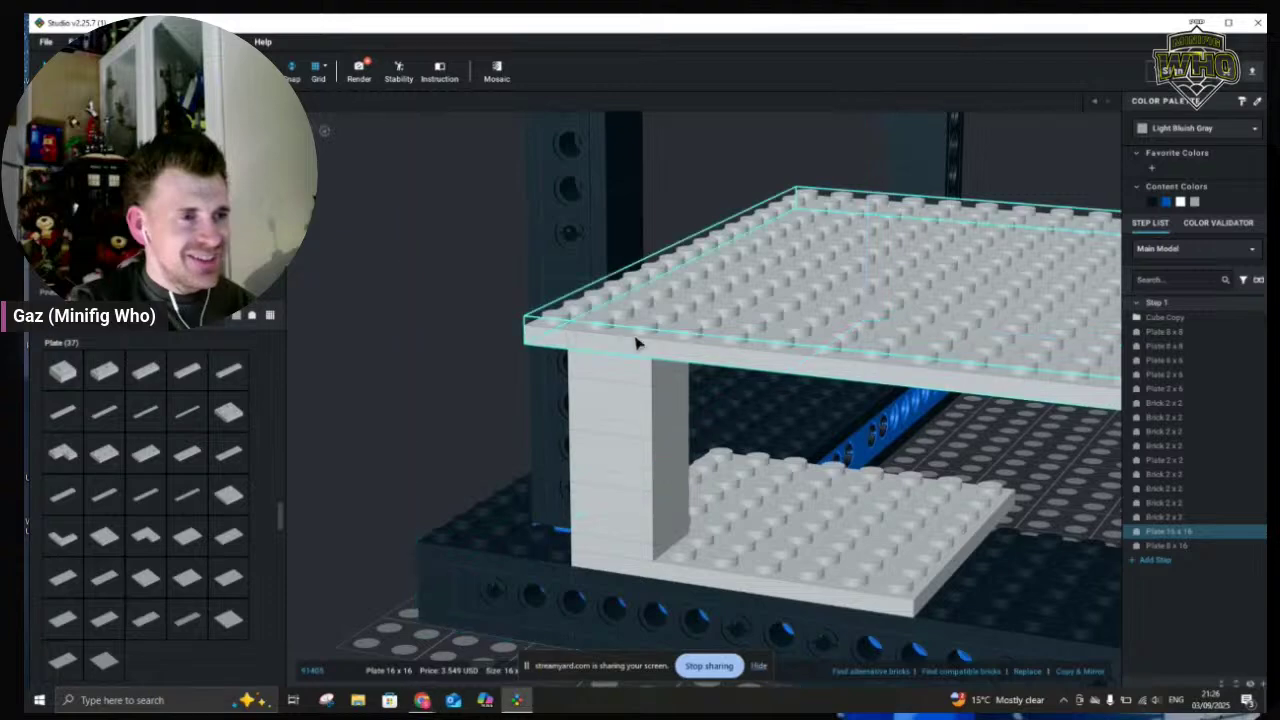
drag(580, 334, 611, 314)
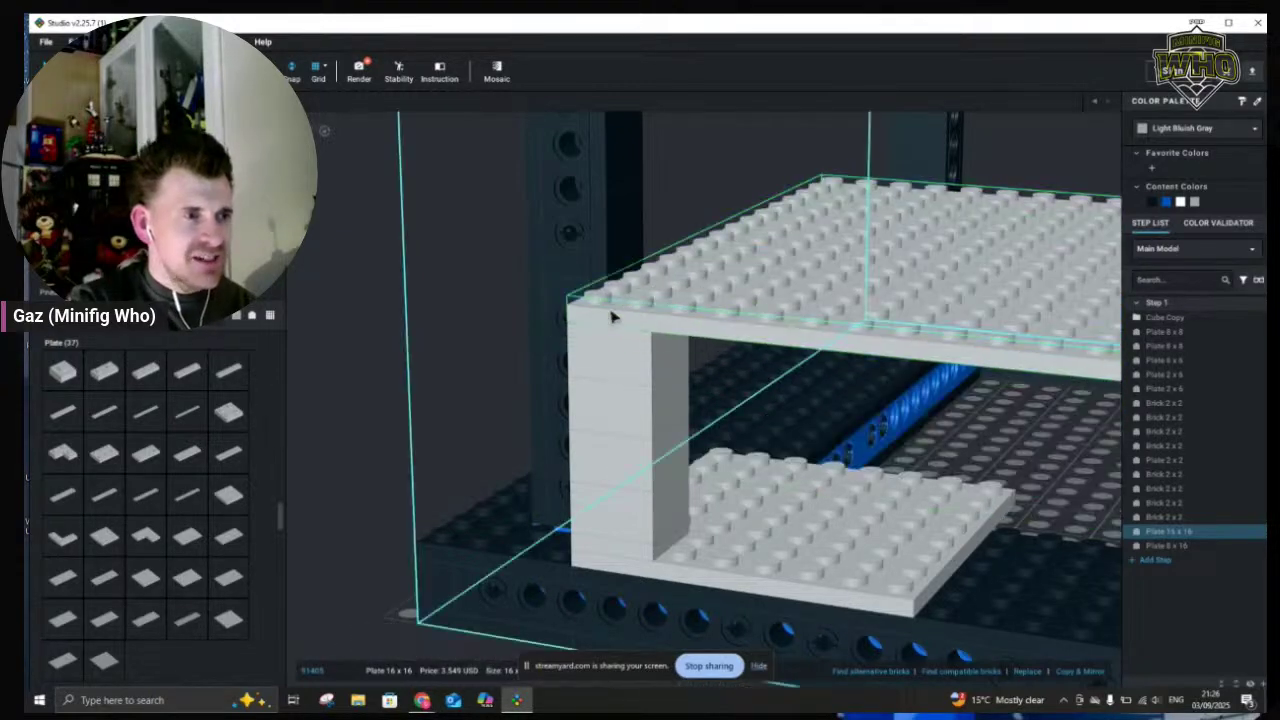
click(452, 310)
Examine the raised floor's front edge from the left column across to the 8 x 16 plate and the right front column
scroll(785, 490, down, 5)
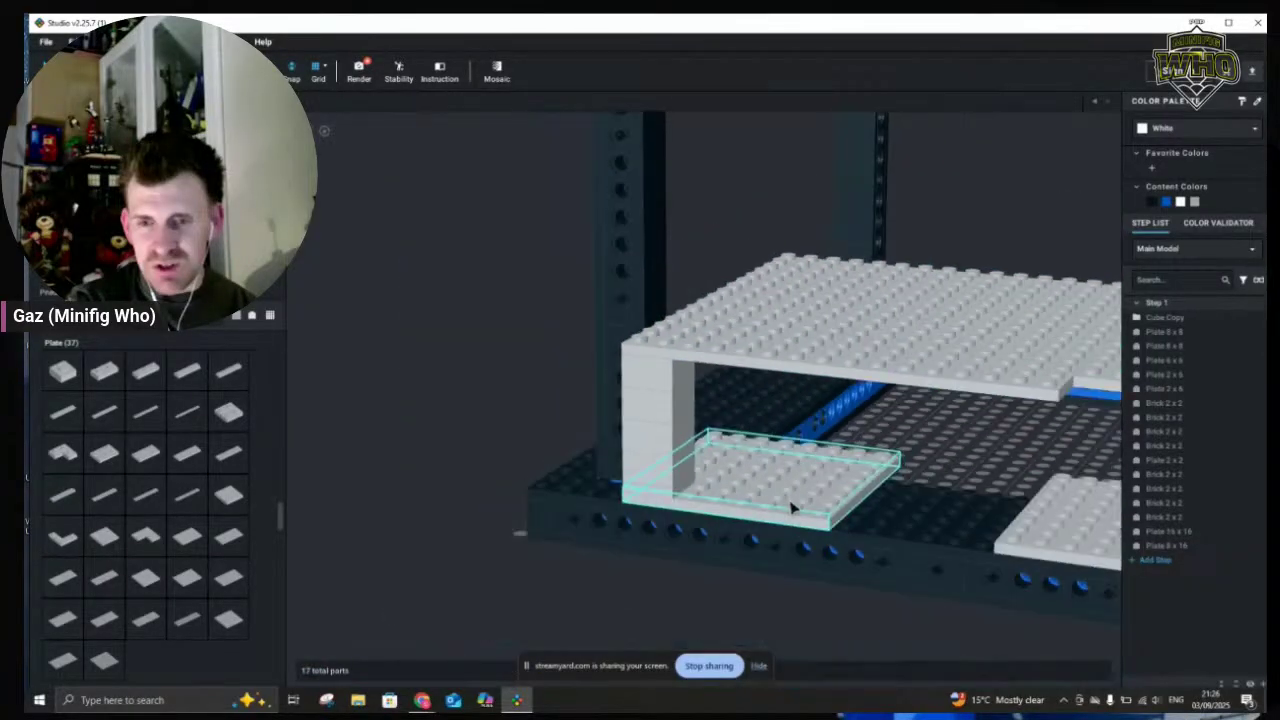
scroll(930, 588, up, 4)
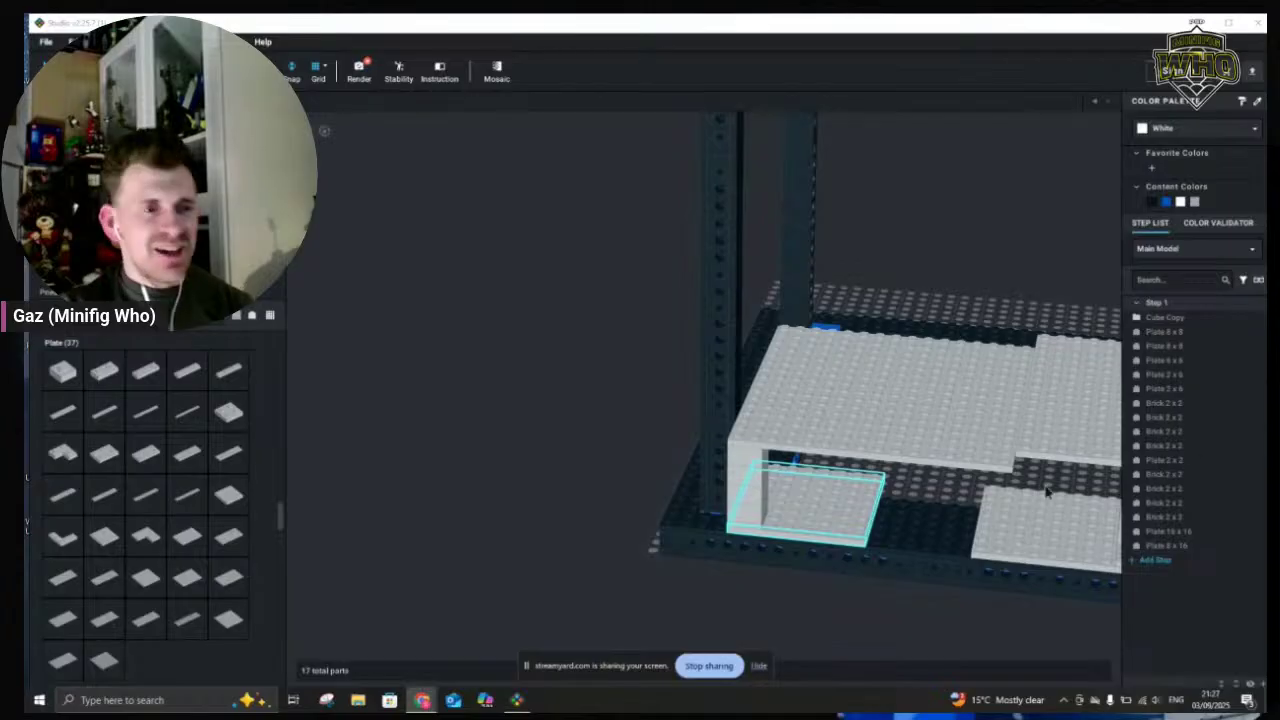
drag(851, 583, 905, 592)
key(ctrl+z)
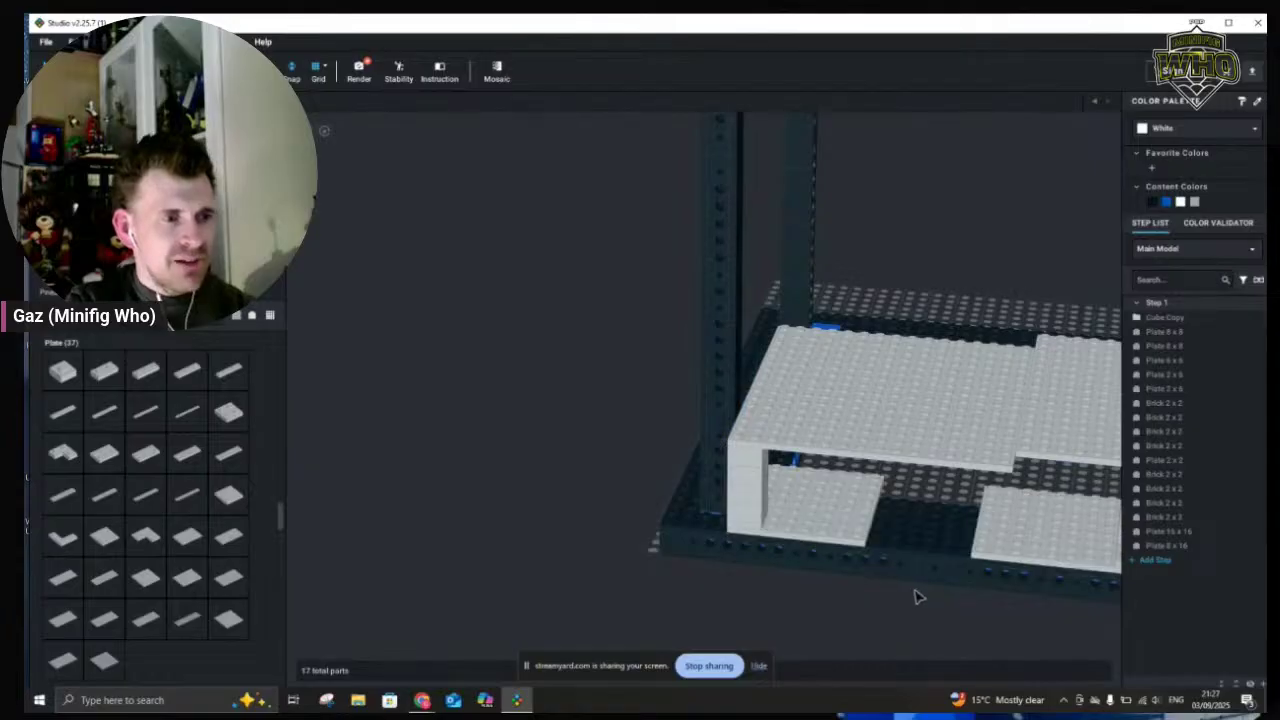
middle_drag(895, 633, 811, 606)
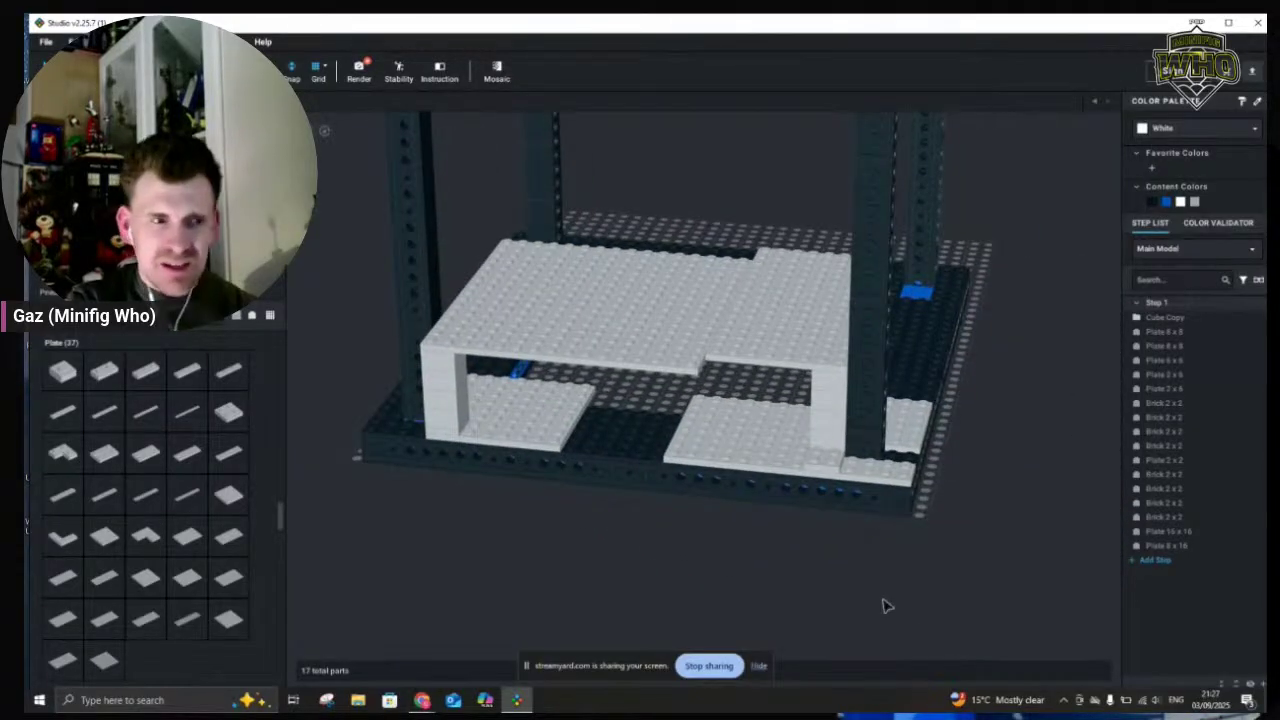
right_drag(933, 617, 1008, 637)
scroll(1010, 588, up, 5)
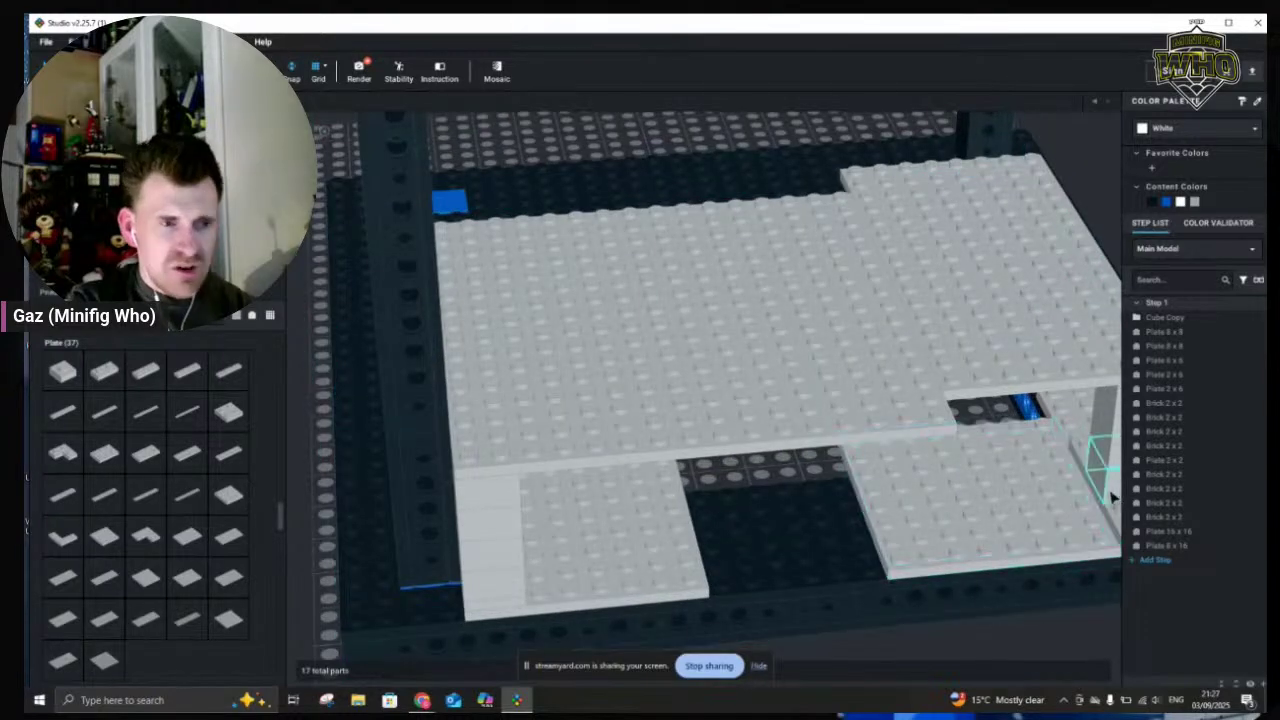
Move the 2 x 2 bricks of the right front column one stud forward to the base plate's front edge
right_drag(1008, 637, 963, 623)
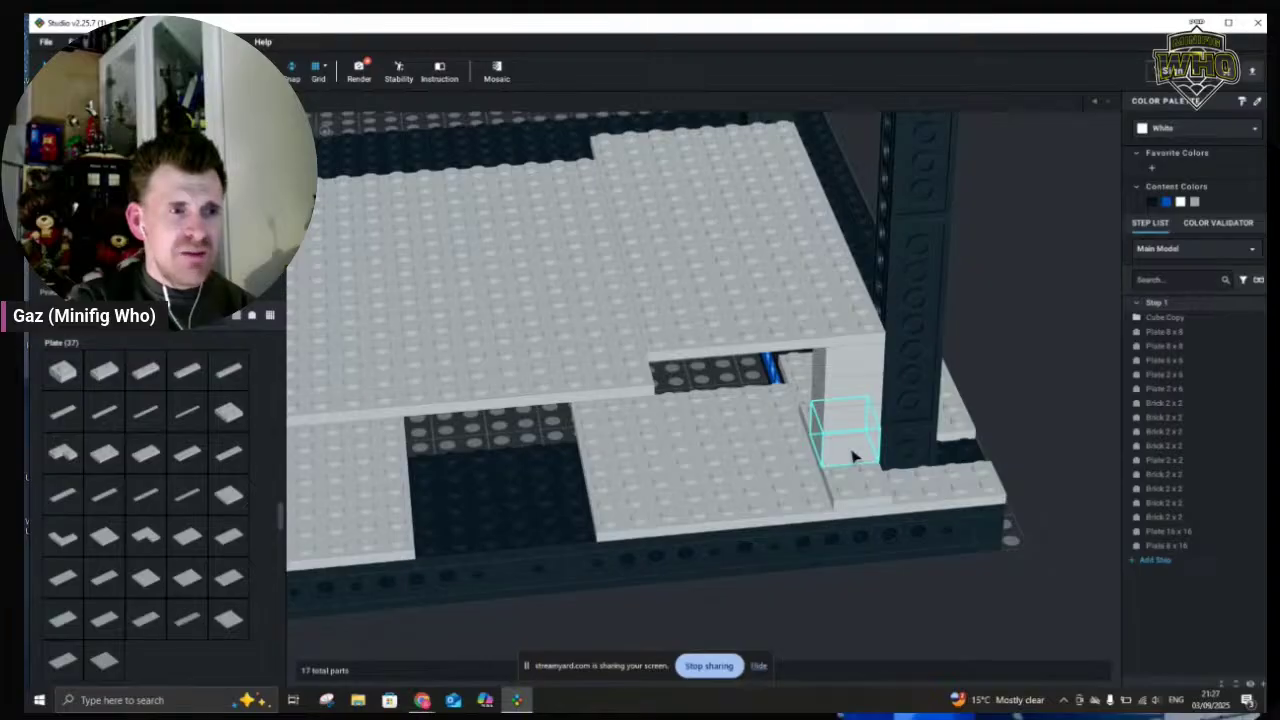
drag(854, 456, 864, 429)
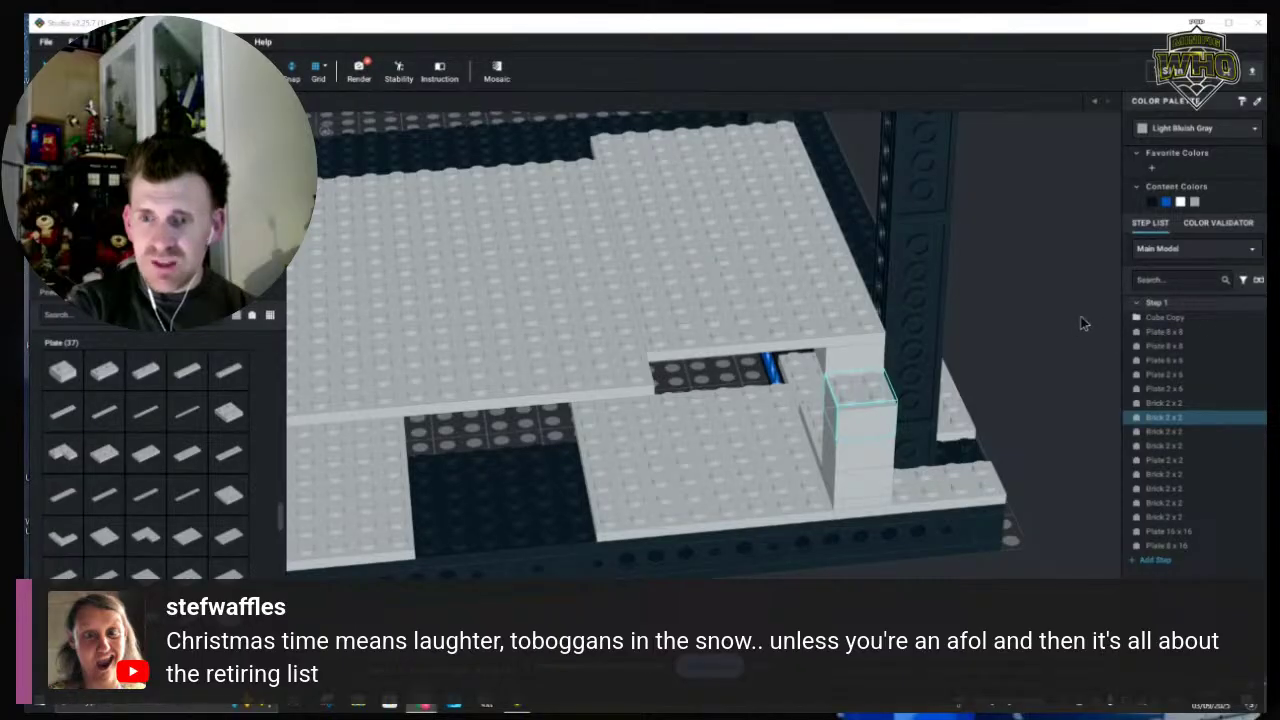
click(860, 361)
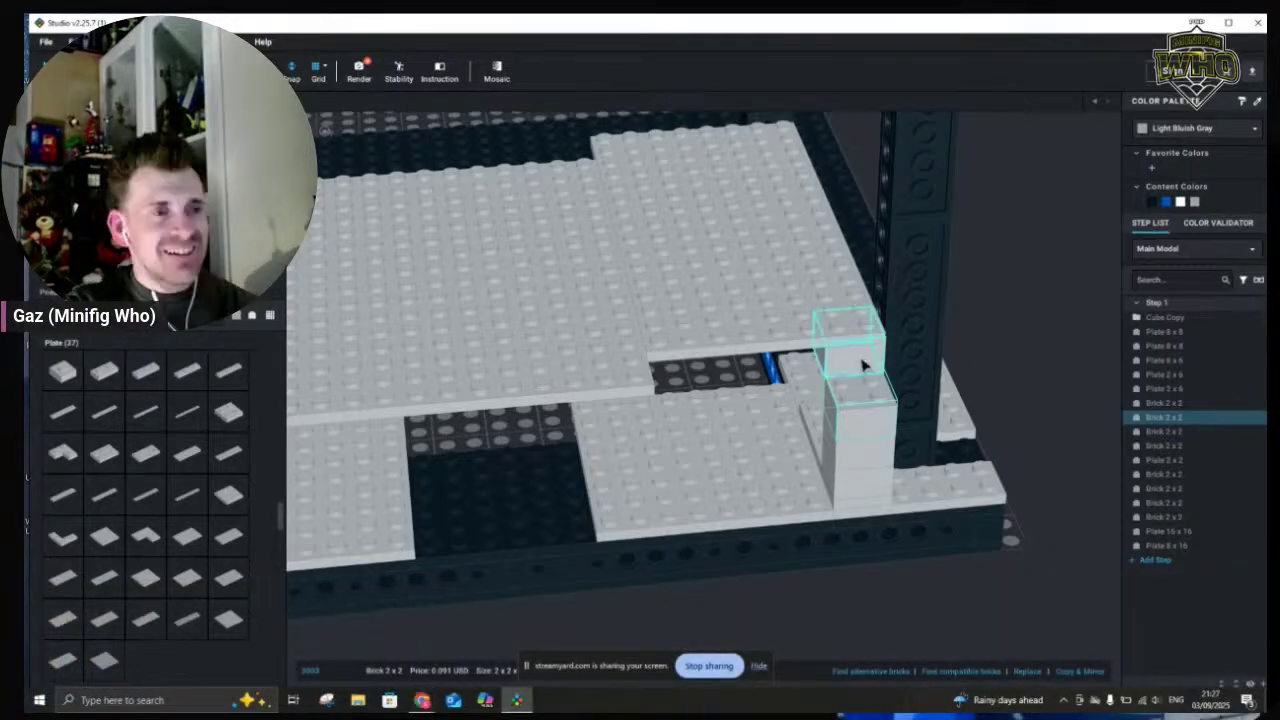
click(853, 357)
drag(858, 380, 946, 381)
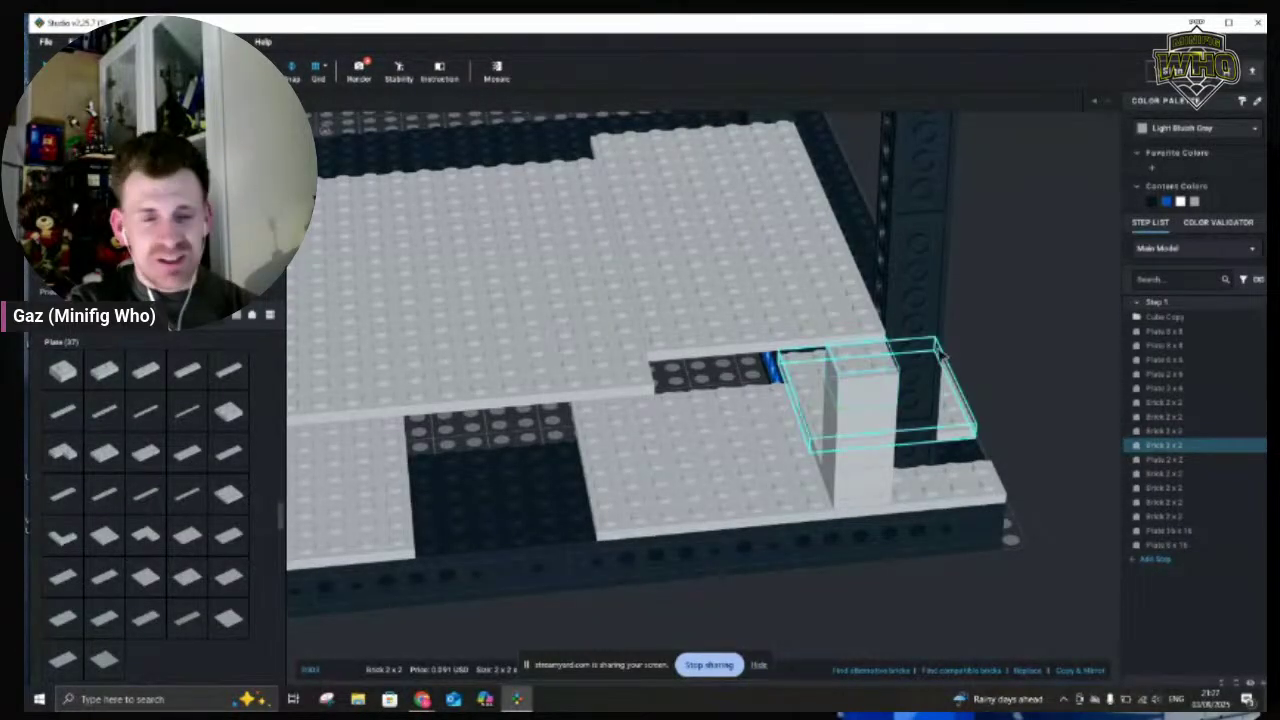
Move the 8 x 16 floor plate one stud forward, flush with the outer face of the right front column
drag(872, 352, 872, 353)
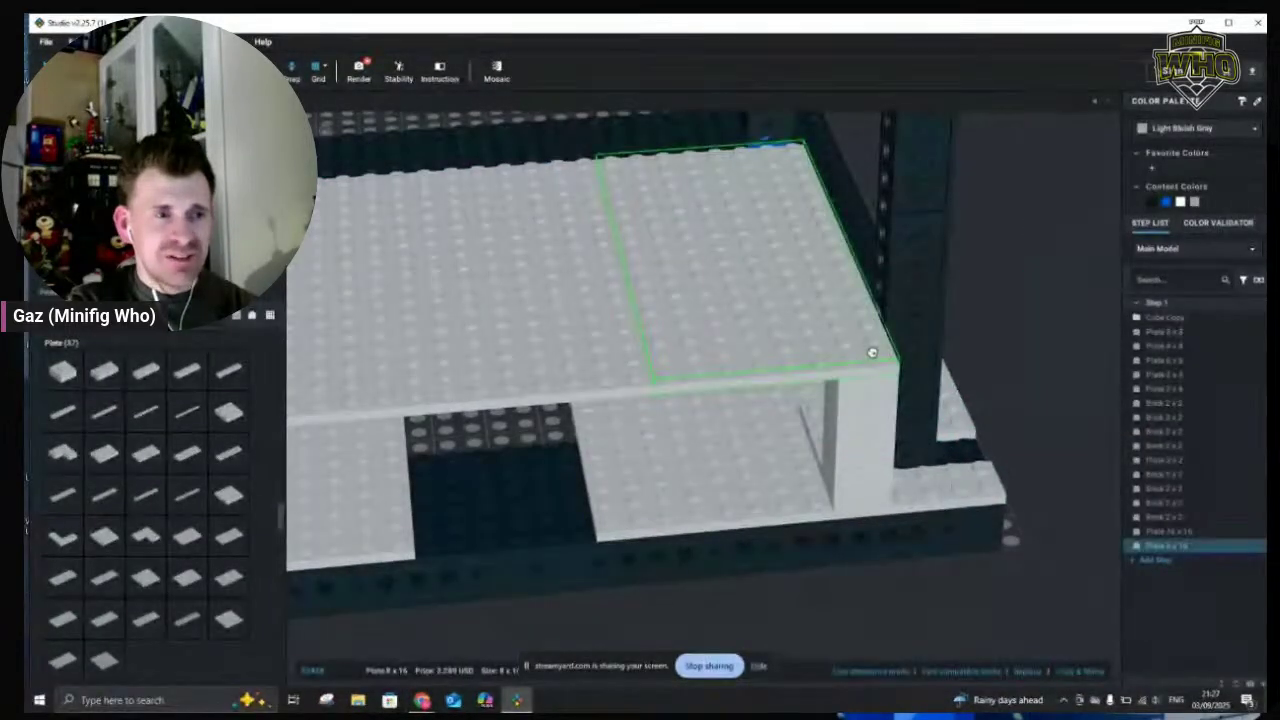
click(1025, 338)
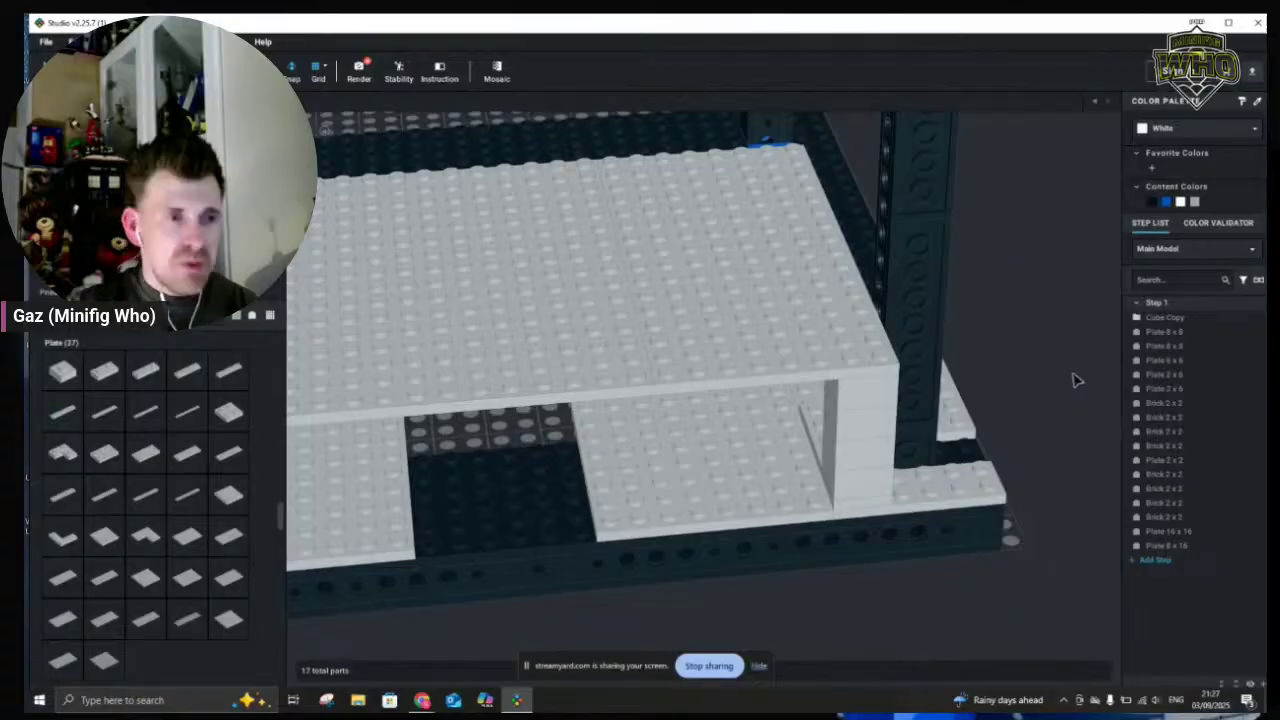
scroll(1022, 387, down, 5)
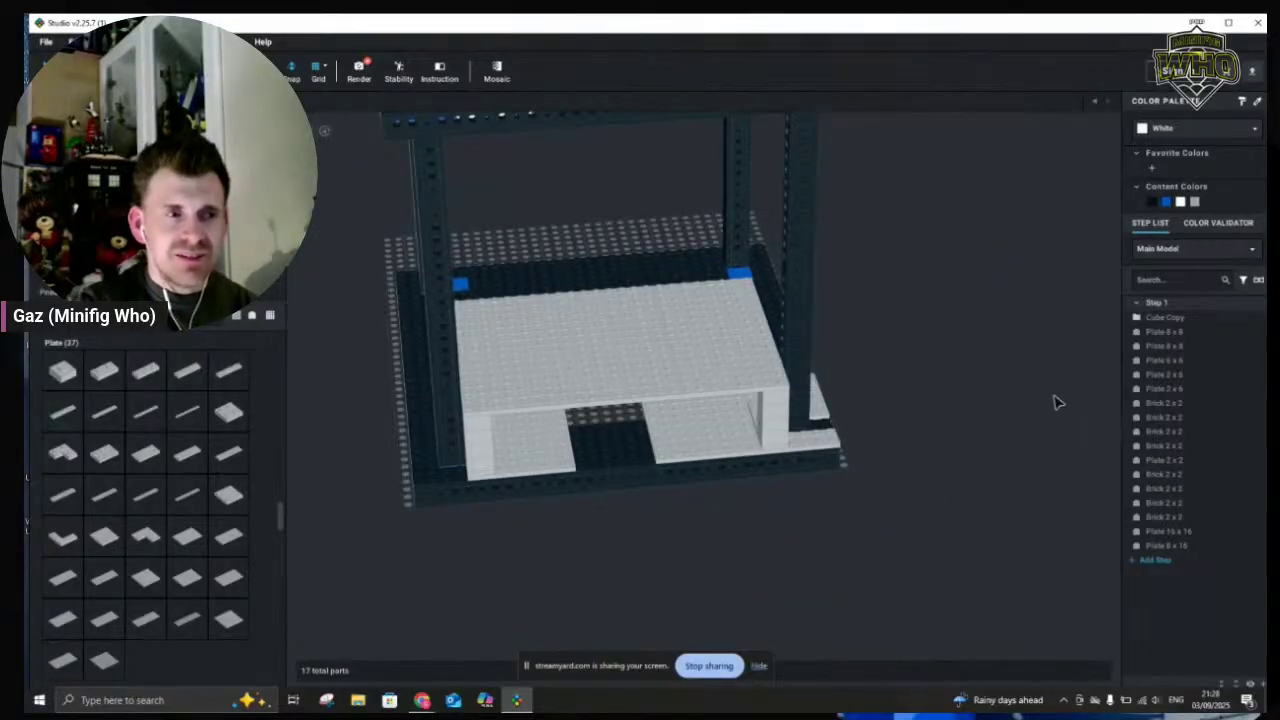
Copy an 8 x 8 base plate and place it beside an upright on the frame side opposite the raised floor
right_drag(1044, 402, 816, 425)
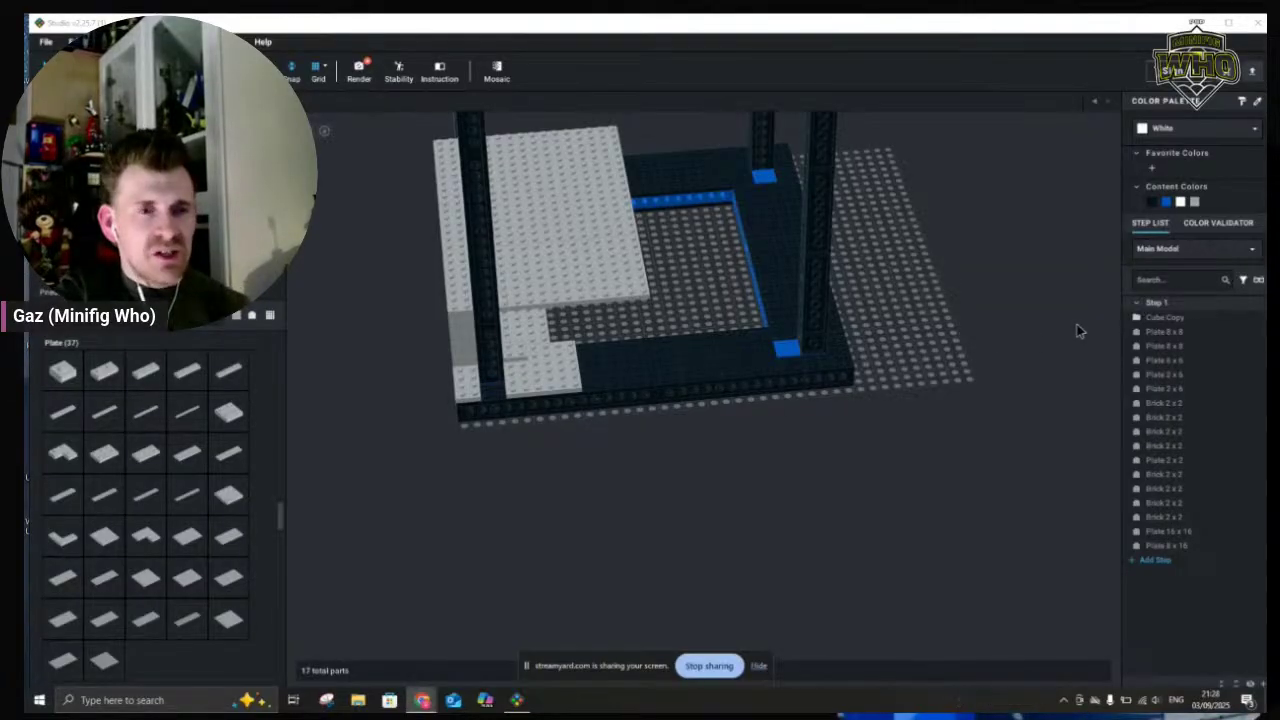
right_drag(1023, 394, 993, 393)
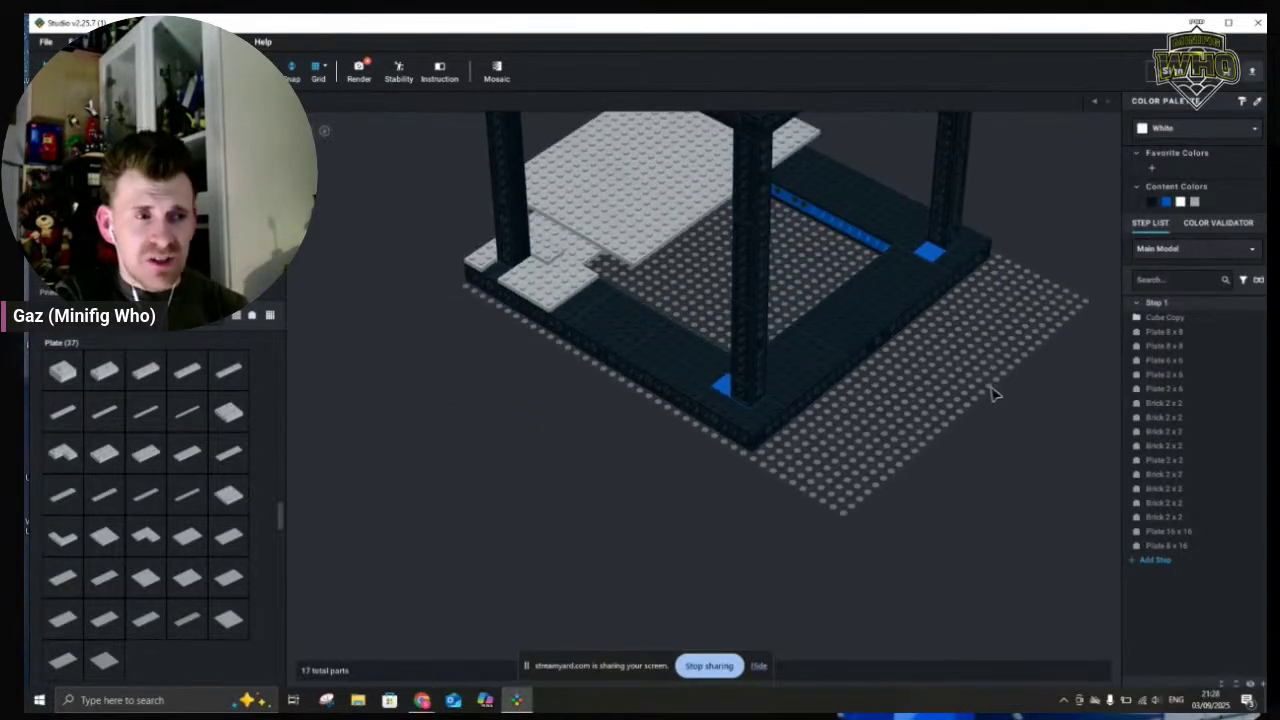
click(582, 260)
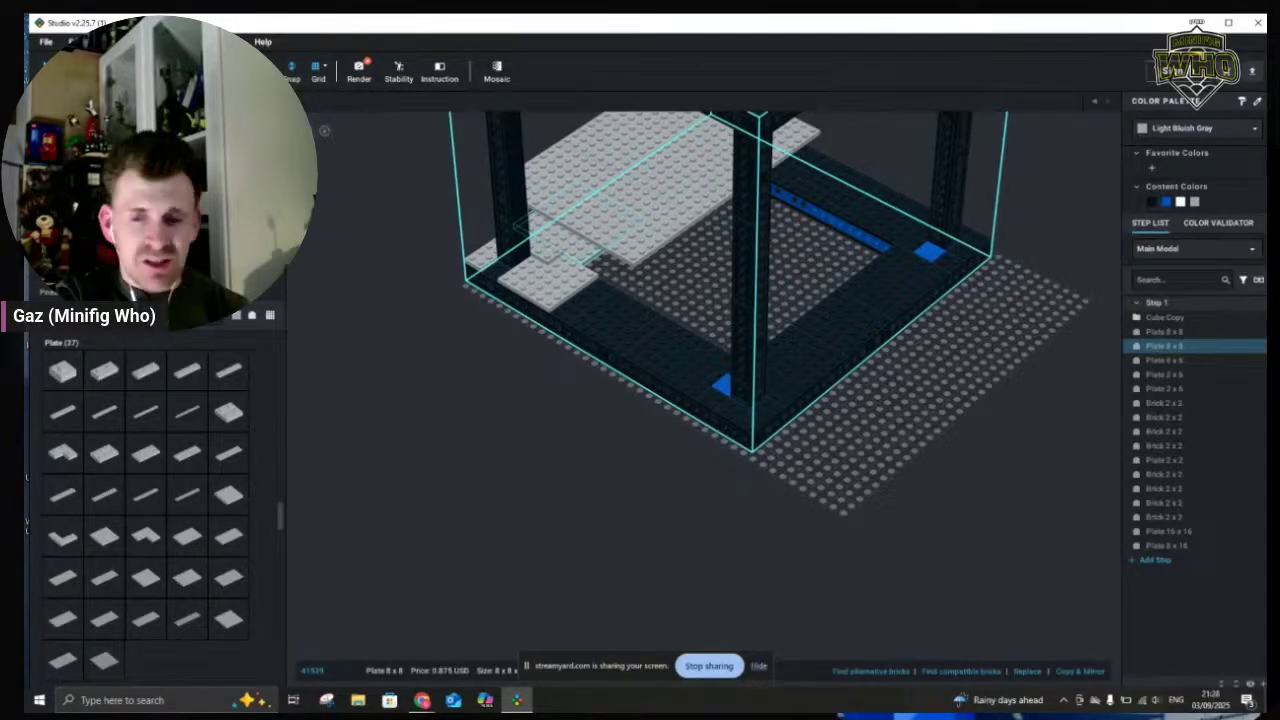
key(ctrl+v)
scroll(946, 456, up, 3)
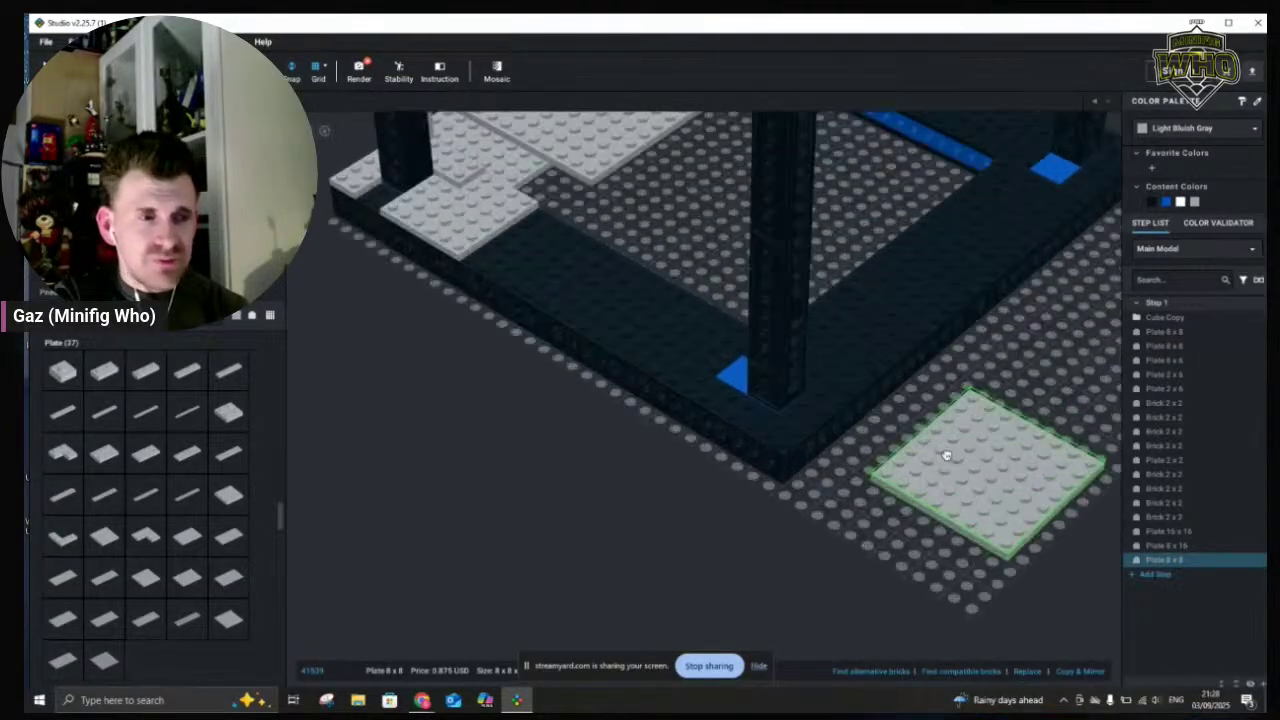
scroll(946, 456, up, 5)
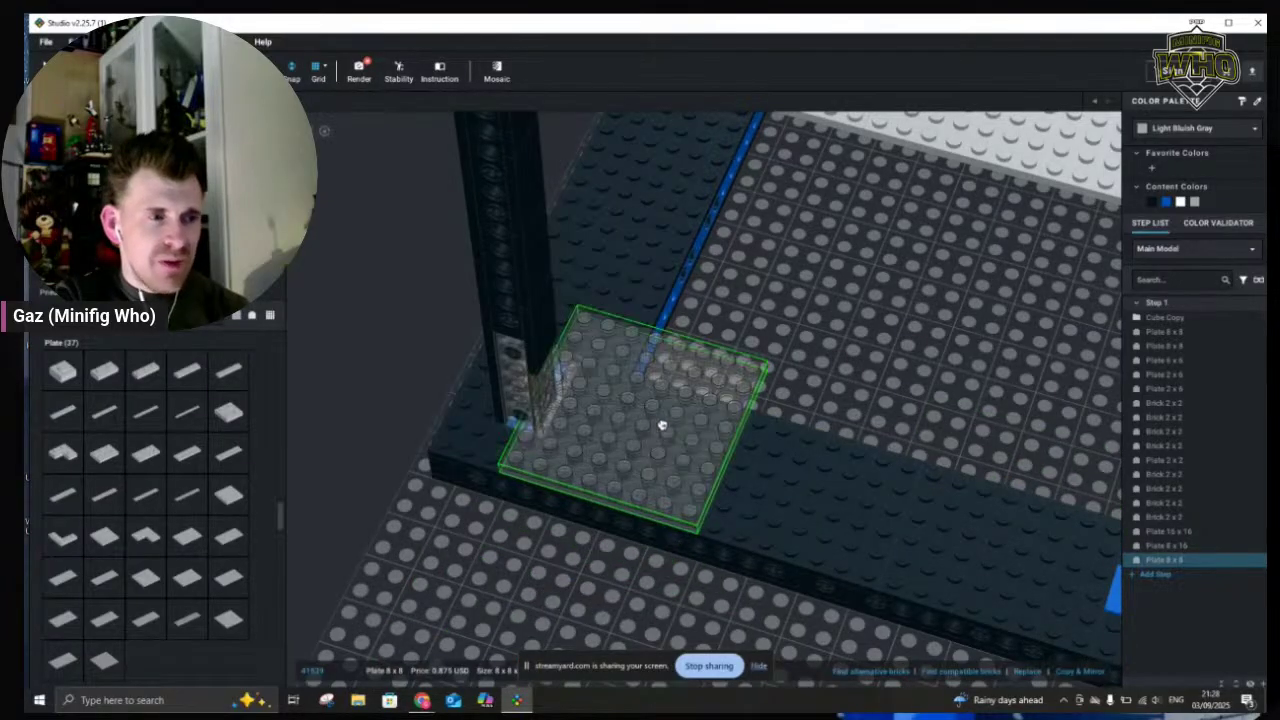
click(660, 426)
Place a second 8 x 8 plate copy near the other upright on that same side of the frame
key(ctrl+v)
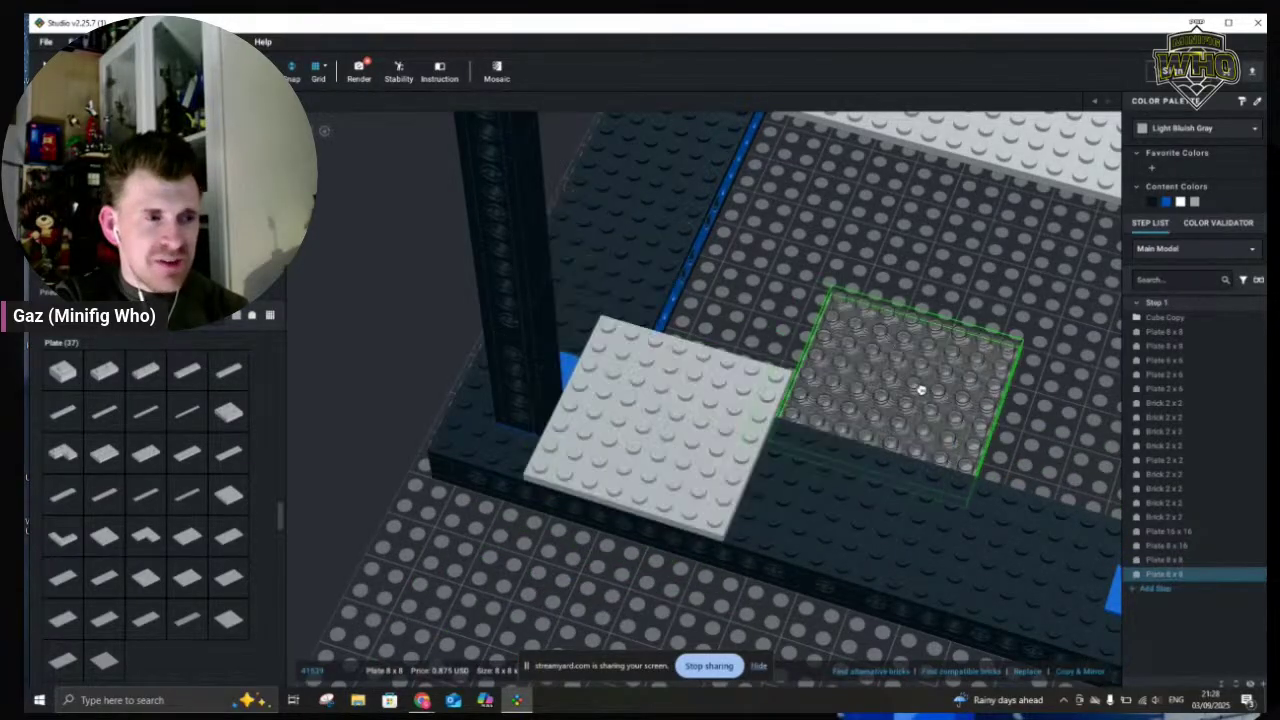
scroll(900, 420, down, 4)
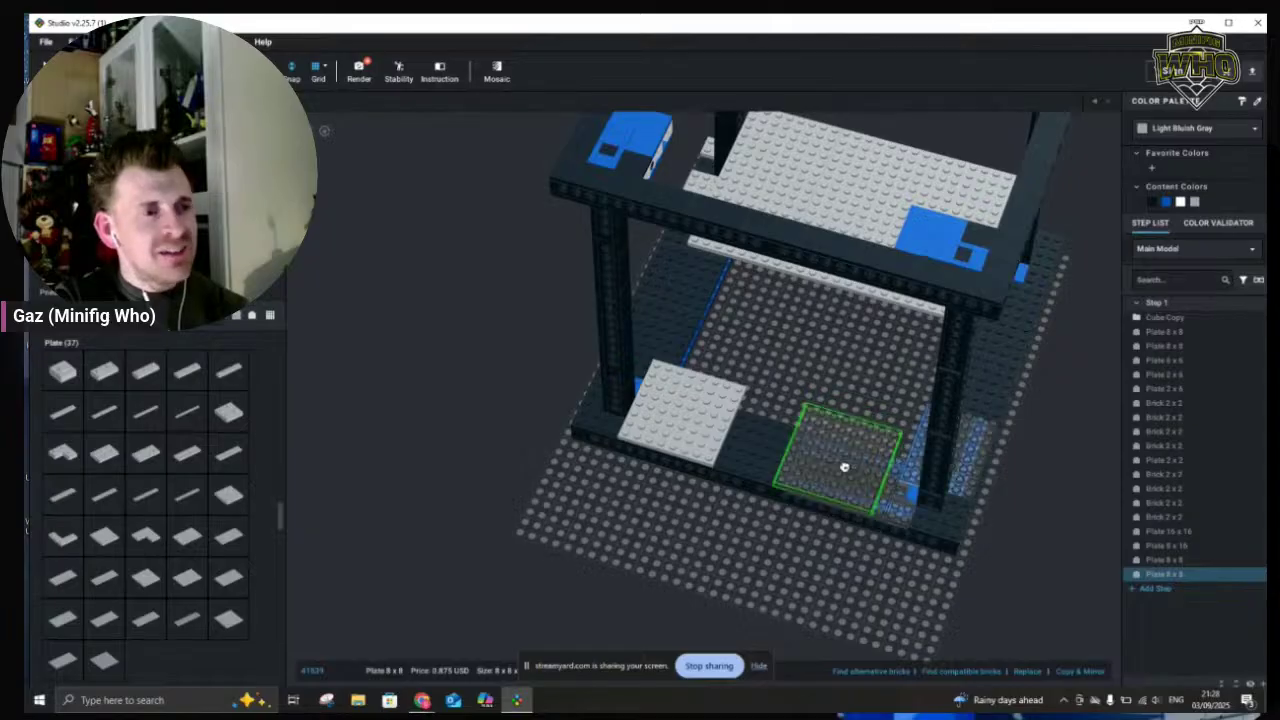
click(848, 462)
drag(850, 463, 856, 458)
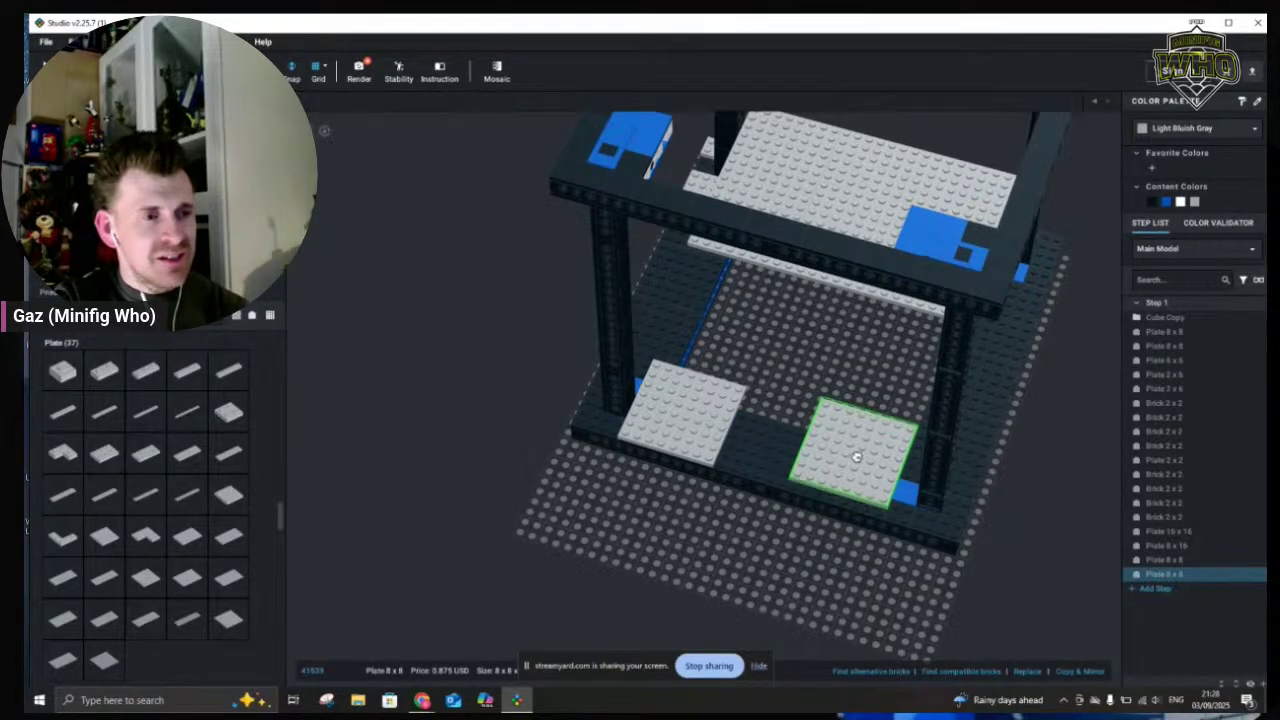
key(ctrl+v)
click(1070, 517)
right_drag(1070, 517, 1036, 512)
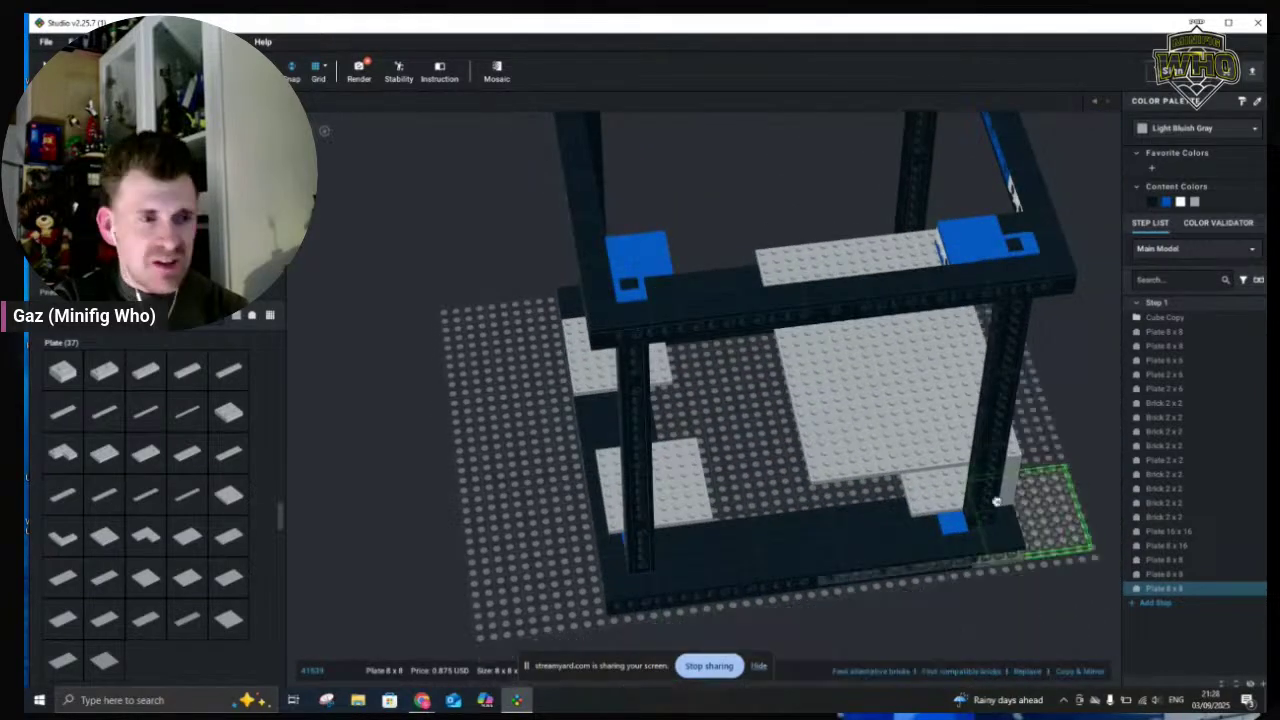
click(1143, 418)
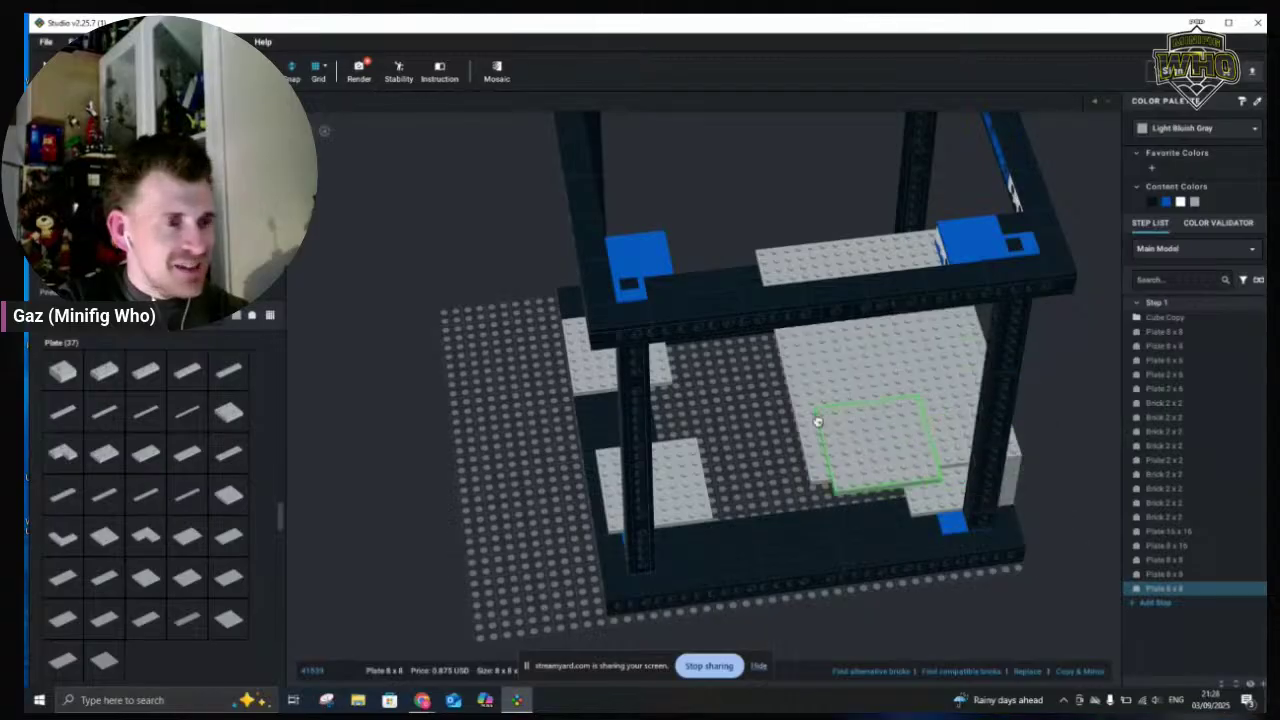
middle_drag(819, 405, 886, 374)
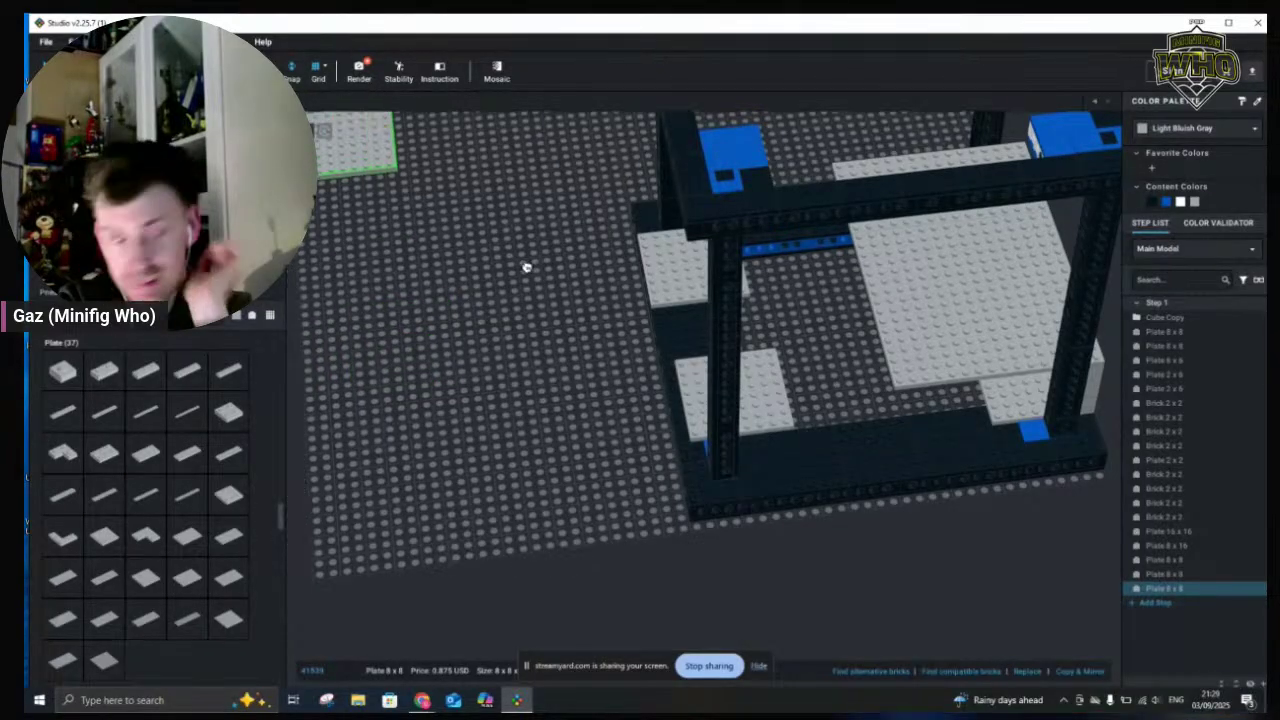
key(Escape)
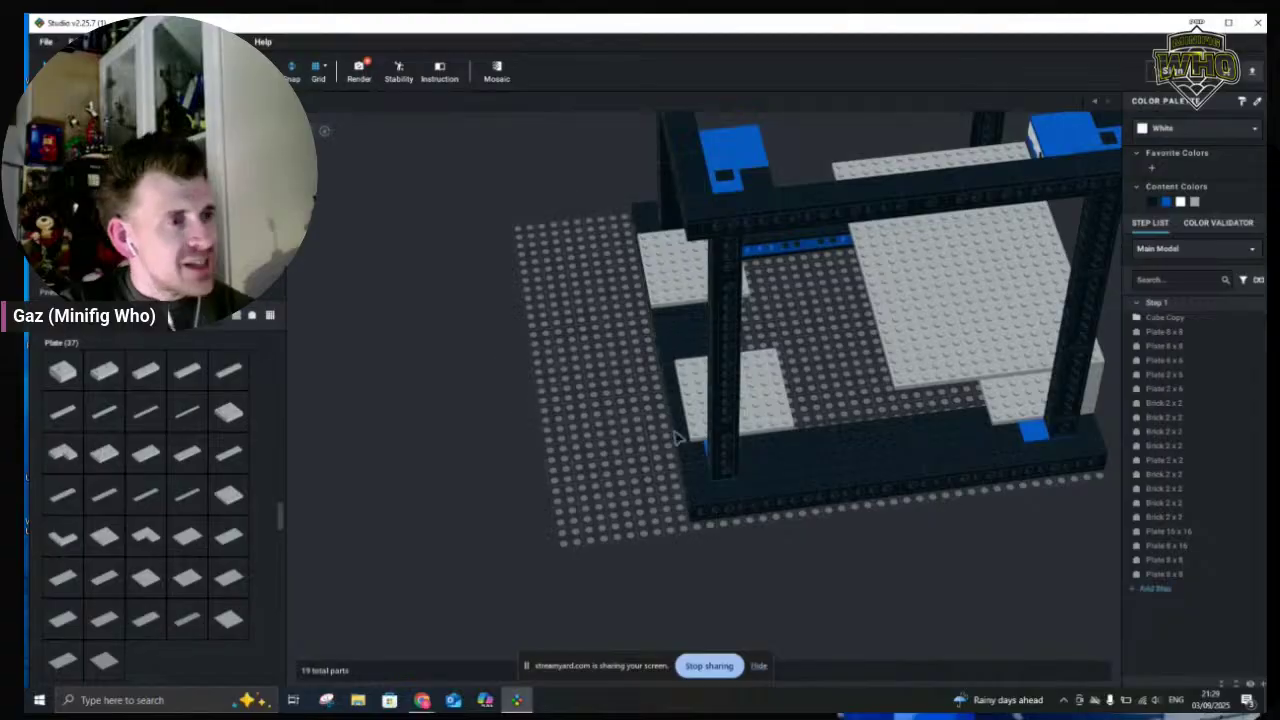
Move the second copied 8 x 8 plate one stud outward, level with the first copied 8 x 8 plate
right_drag(623, 457, 811, 417)
scroll(883, 386, up, 5)
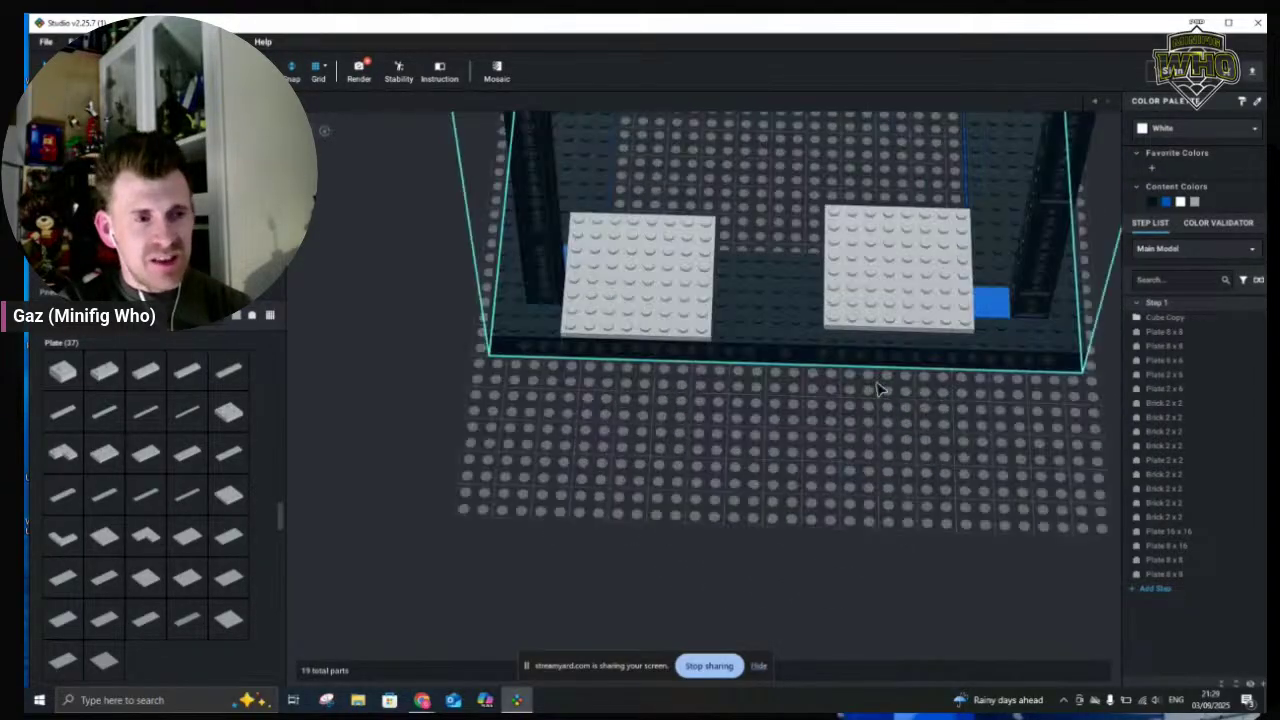
drag(969, 278, 968, 287)
click(974, 466)
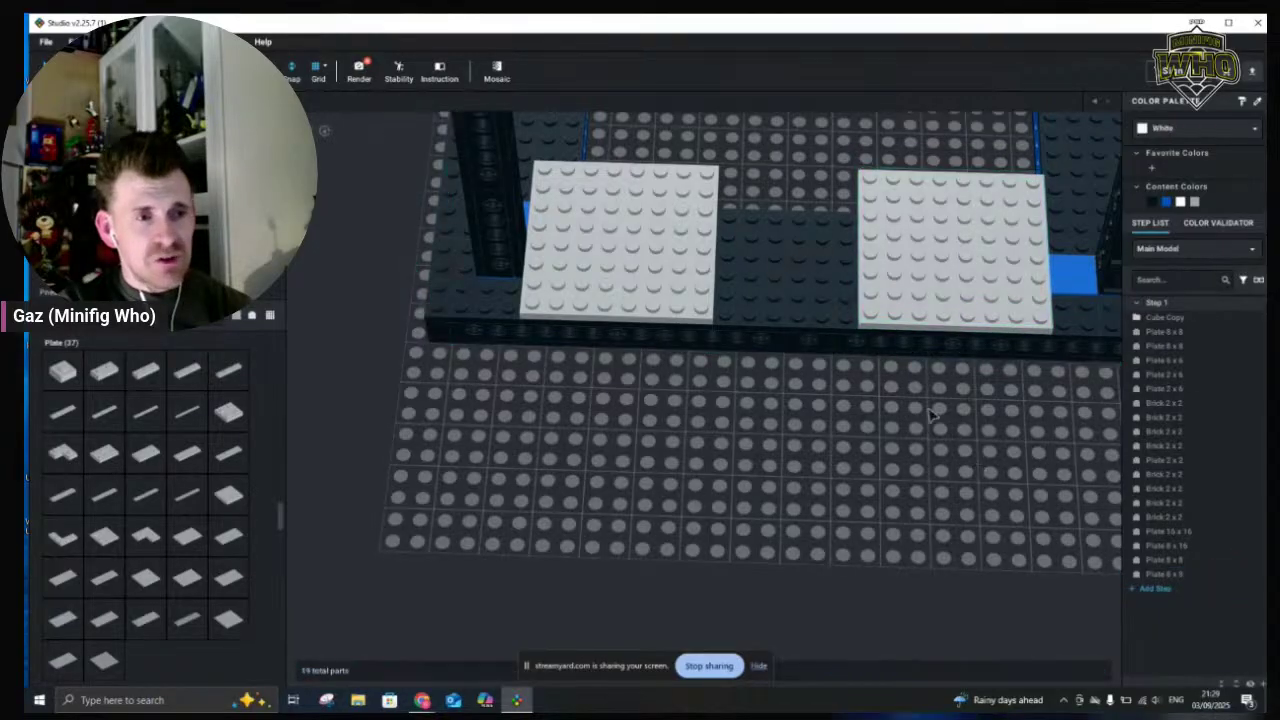
scroll(942, 408, down, 3)
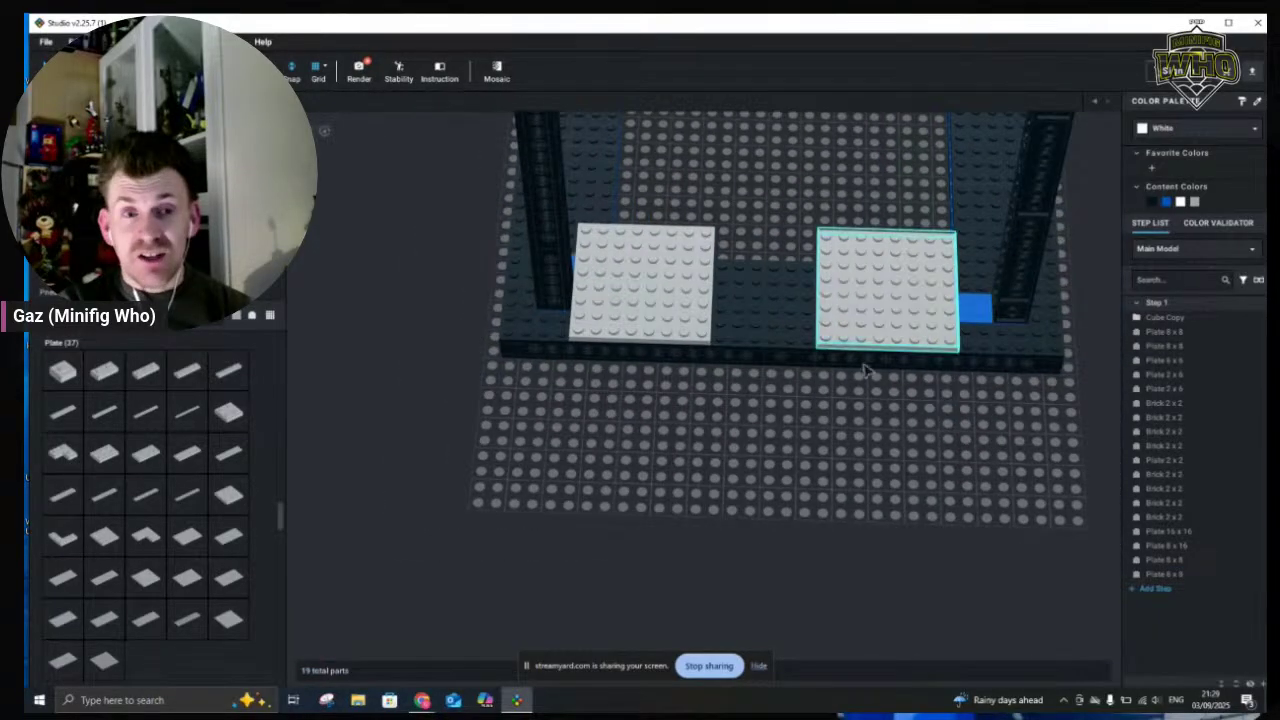
scroll(832, 394, down, 3)
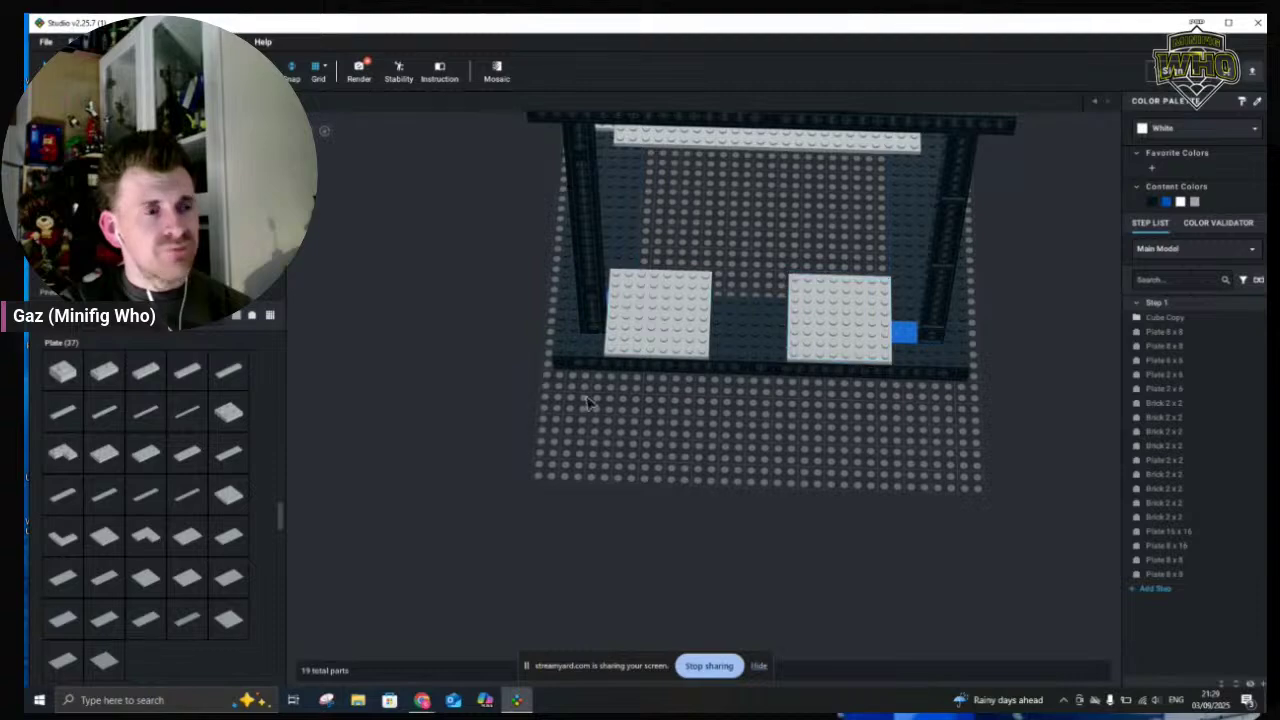
Copy the 2 x 6 plate to the frame's outer edge behind the far corner upright and delete the stray copy on the original
right_drag(570, 435, 610, 430)
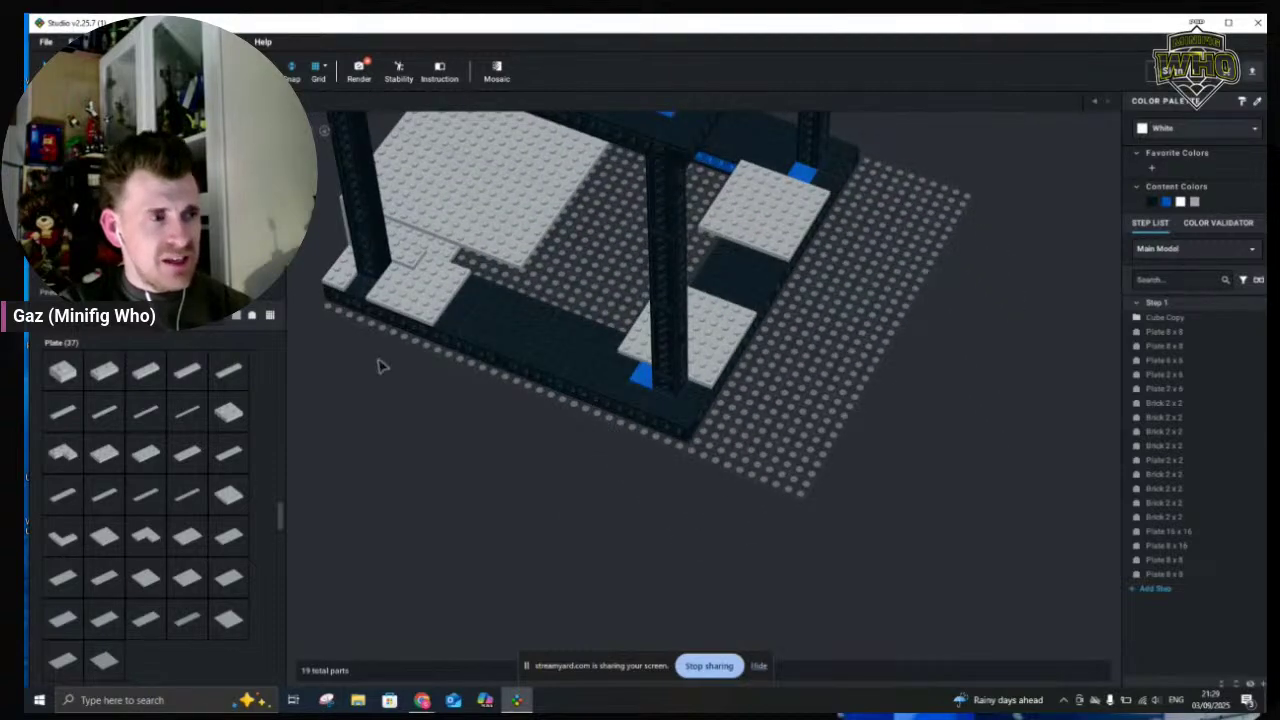
click(344, 277)
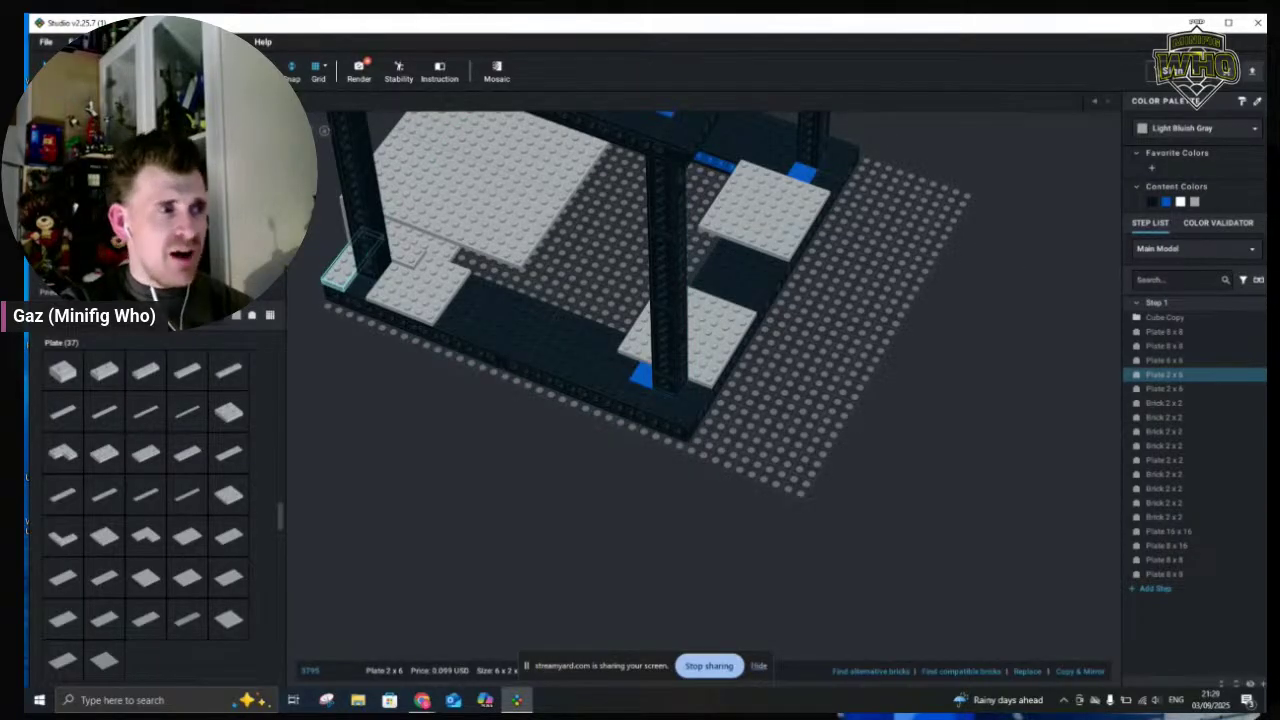
key(ctrl+v)
key(ctrl+v)
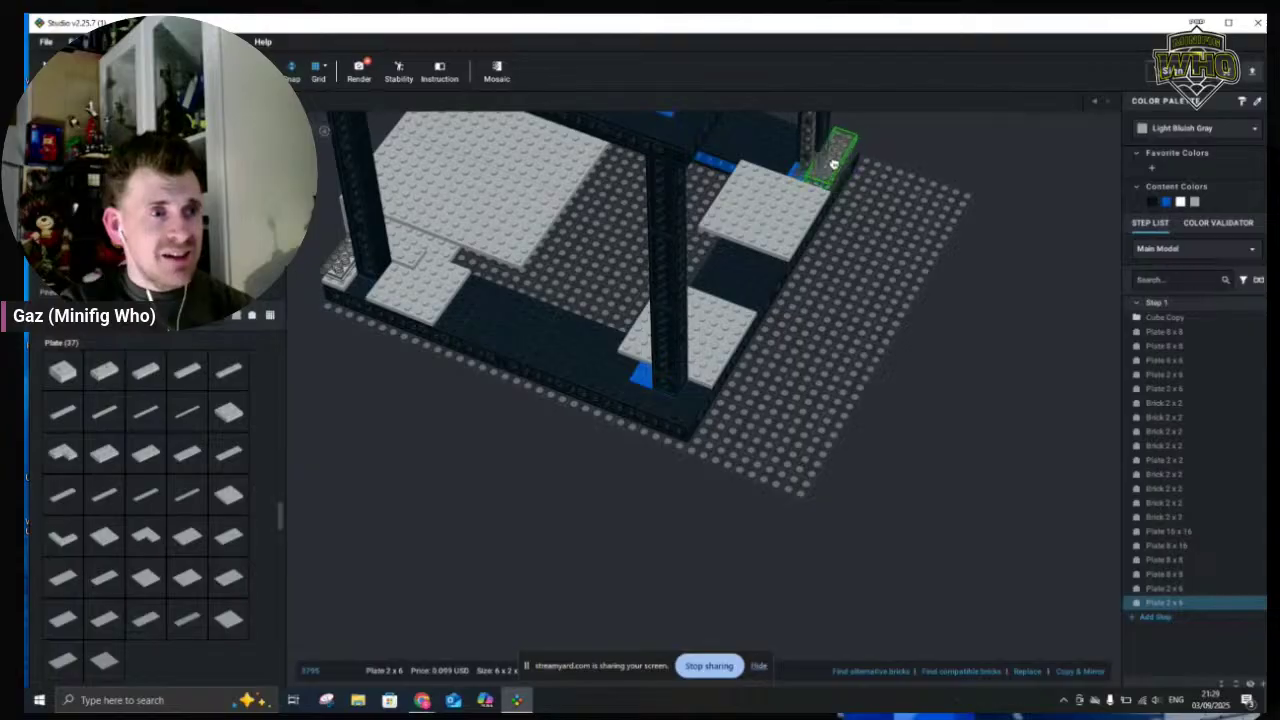
key(ctrl+v)
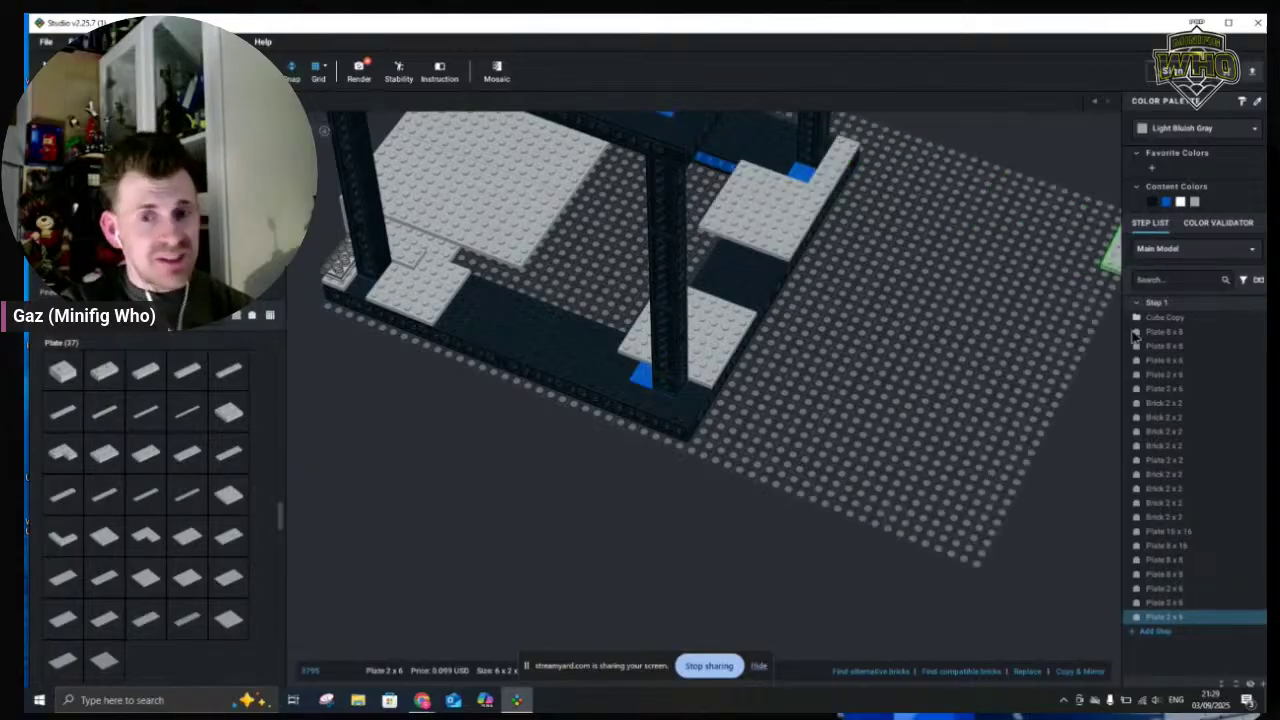
key(Escape)
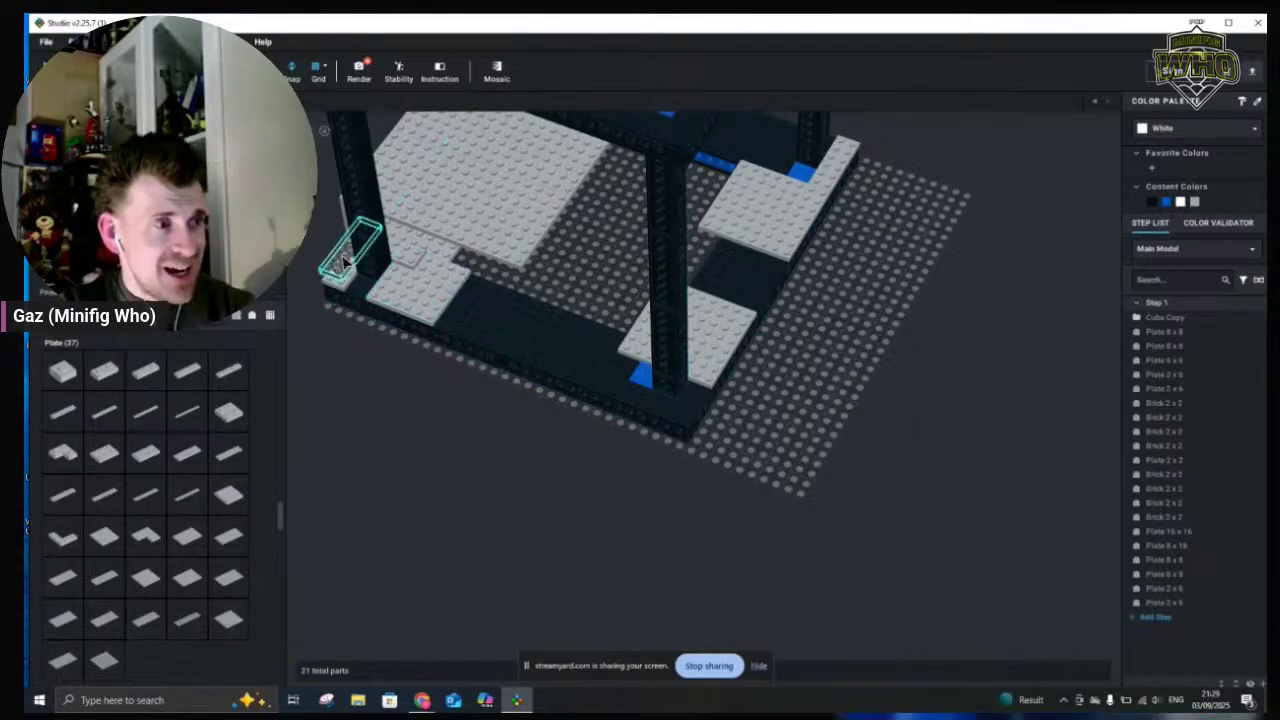
click(343, 258)
key(Delete)
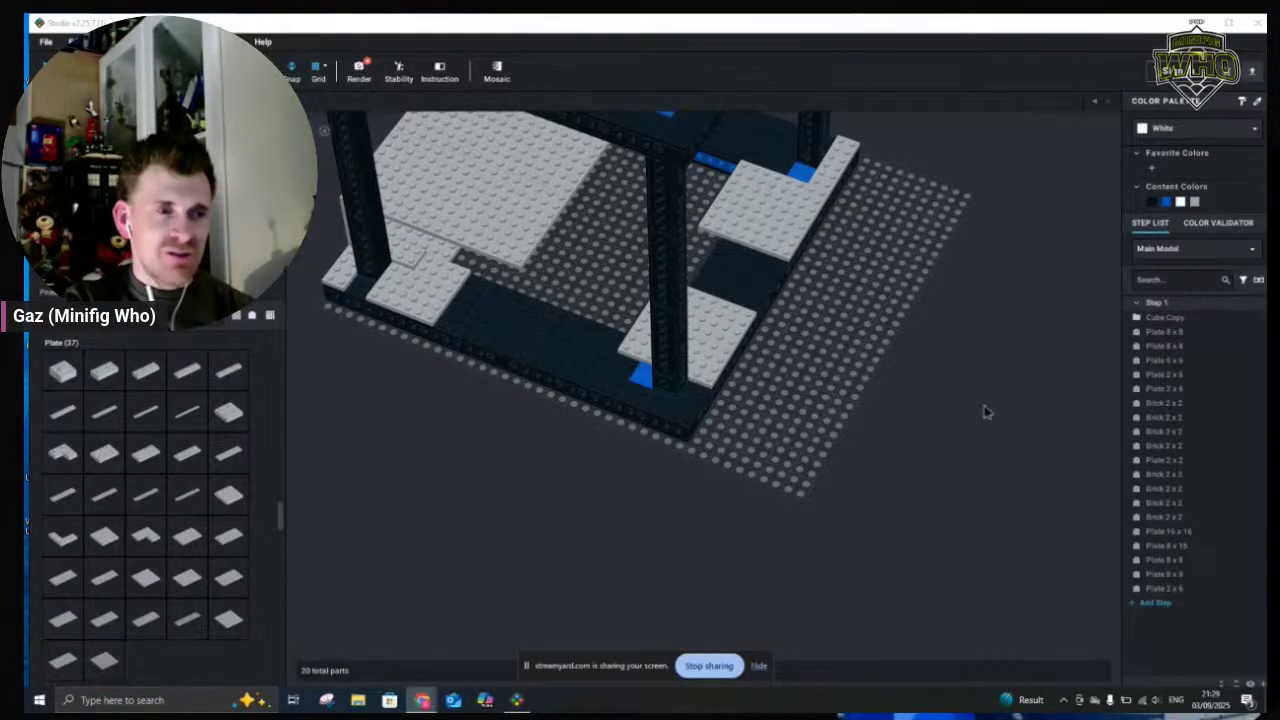
right_drag(985, 412, 432, 248)
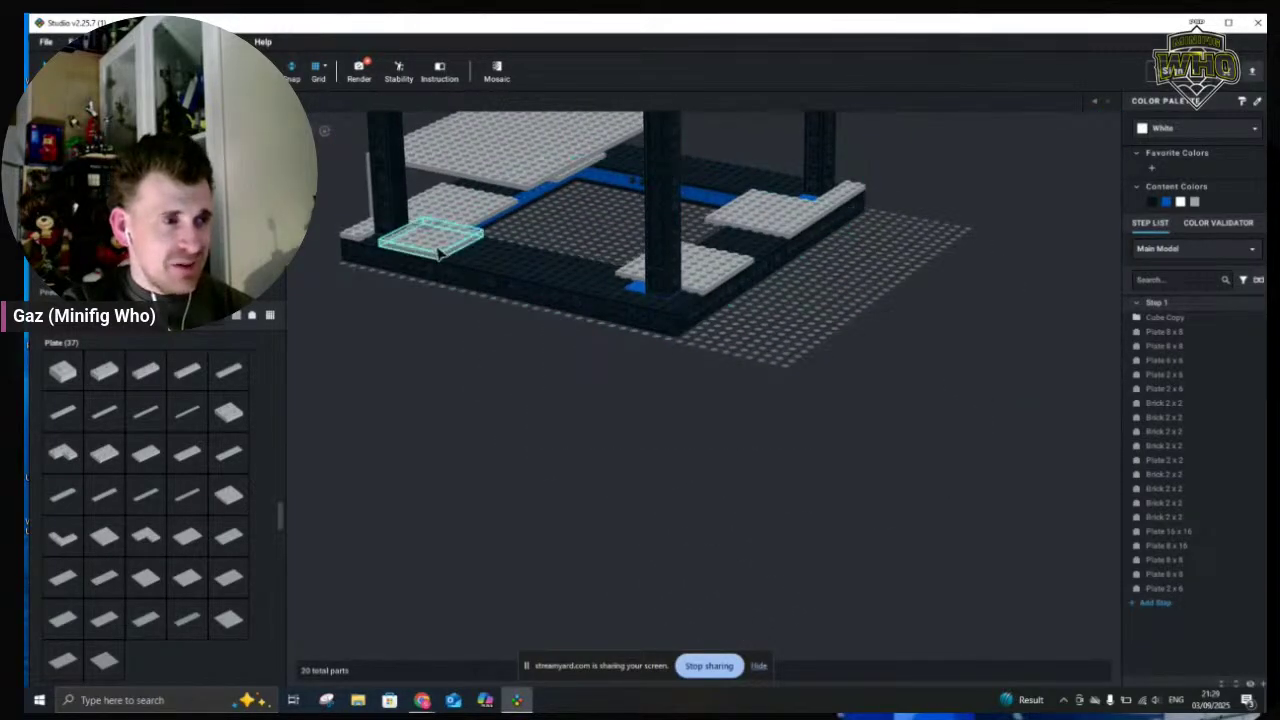
click(437, 252)
key(ctrl+v)
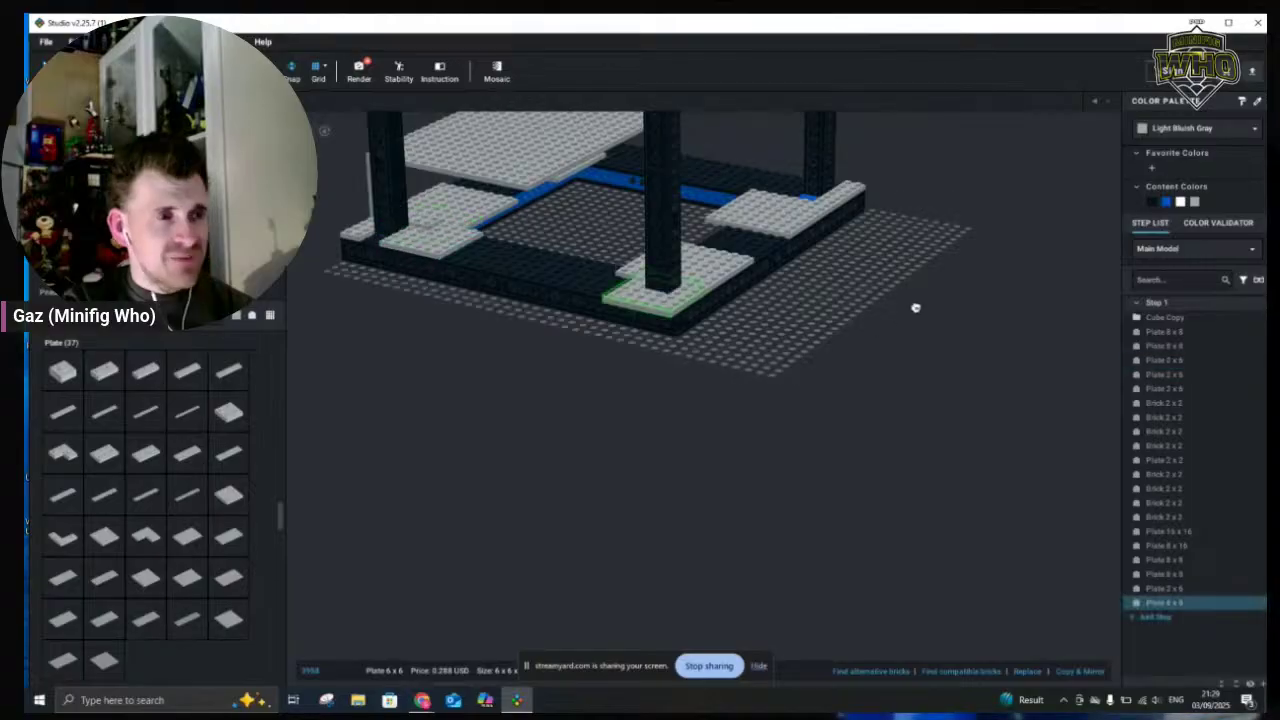
right_drag(940, 289, 851, 306)
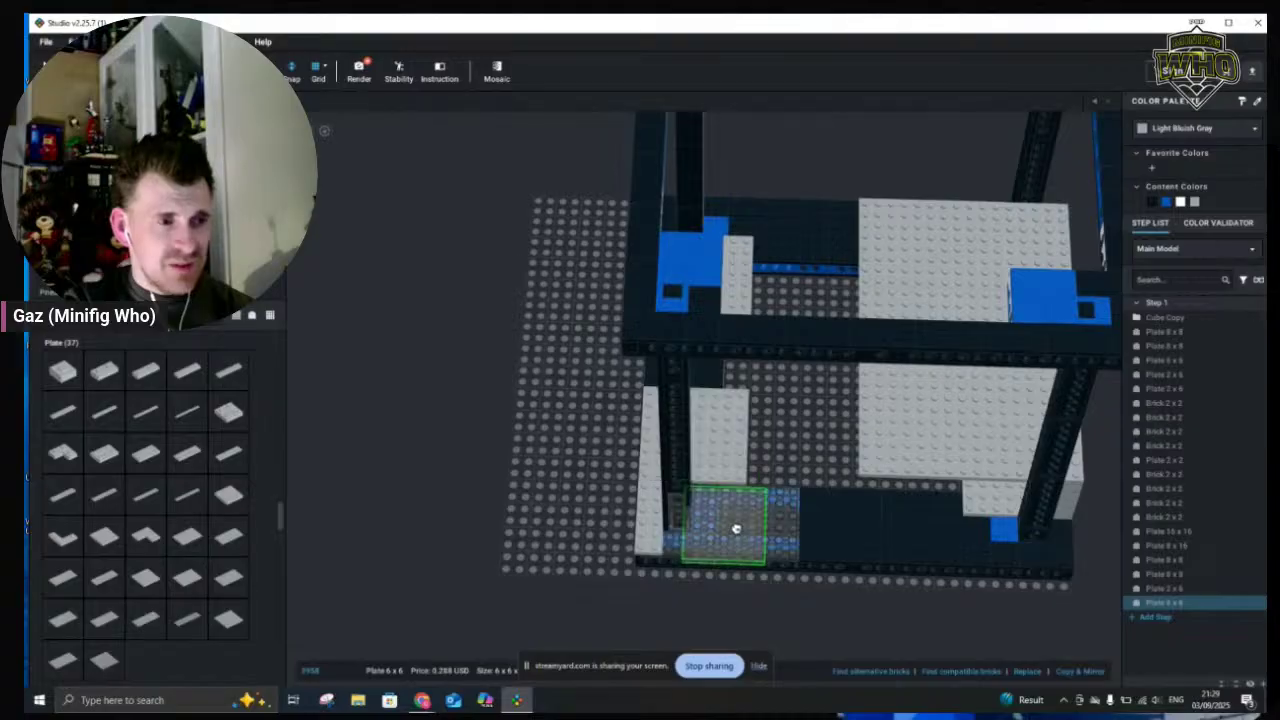
click(742, 521)
drag(743, 521, 548, 352)
key(Delete)
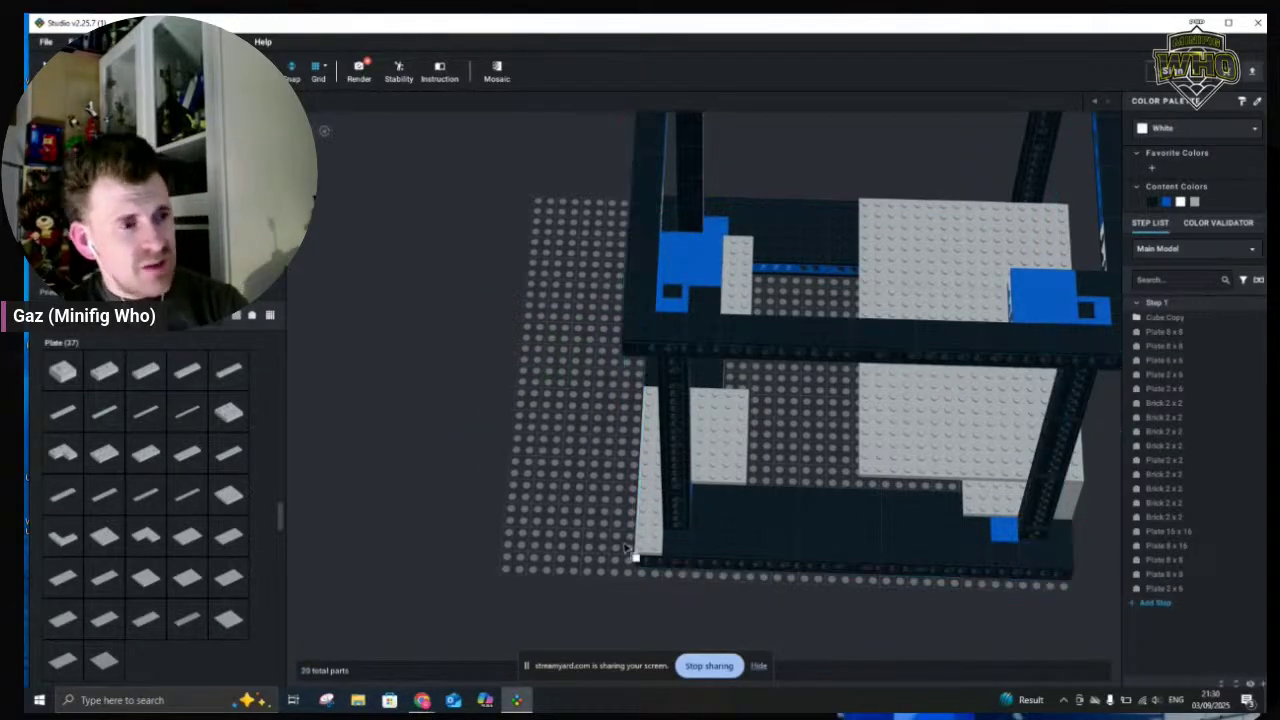
Copy the 2 x 6 plate twice, turned a quarter turn, onto the frame's outer edges outside the uprights at two diagonally opposite corners
click(655, 535)
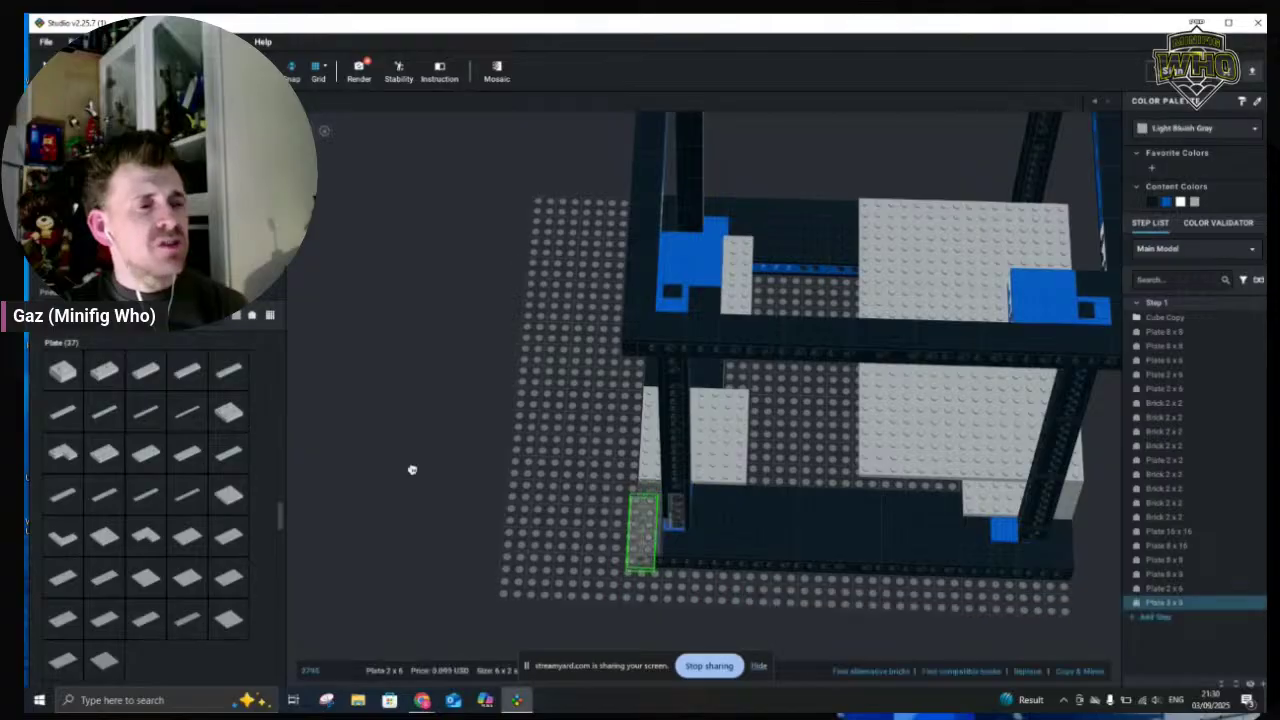
key(Right)
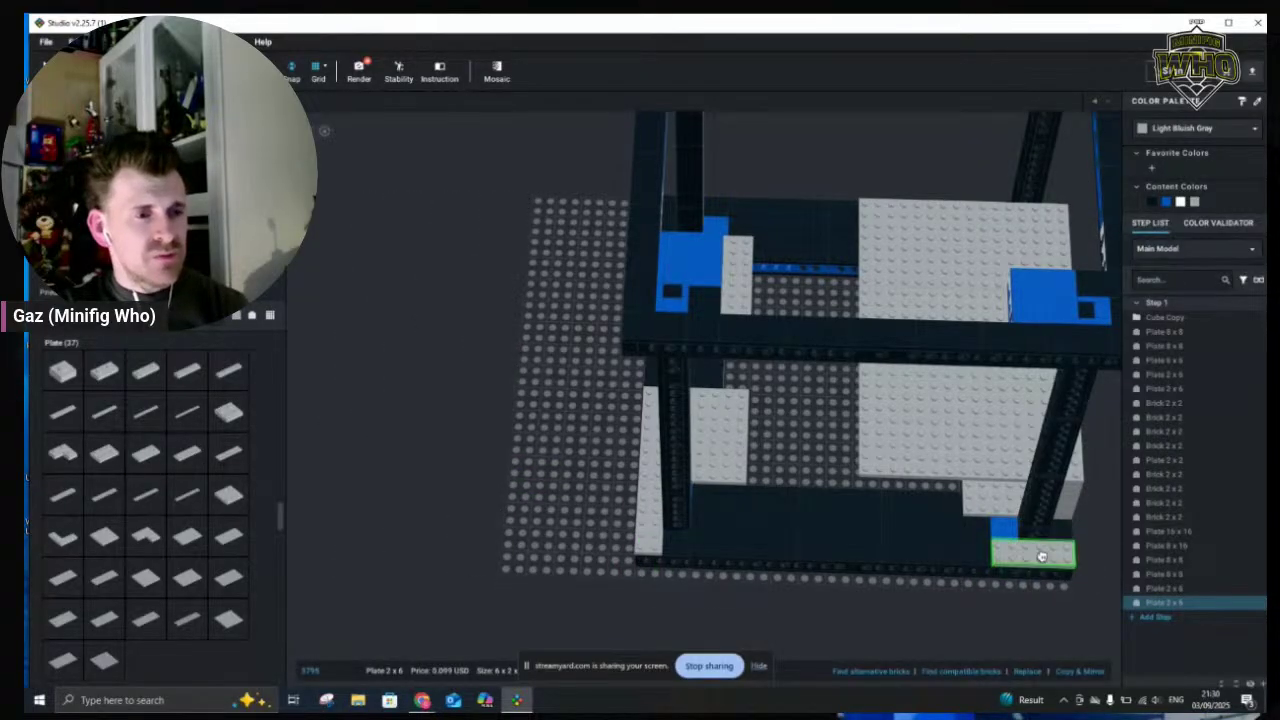
click(970, 584)
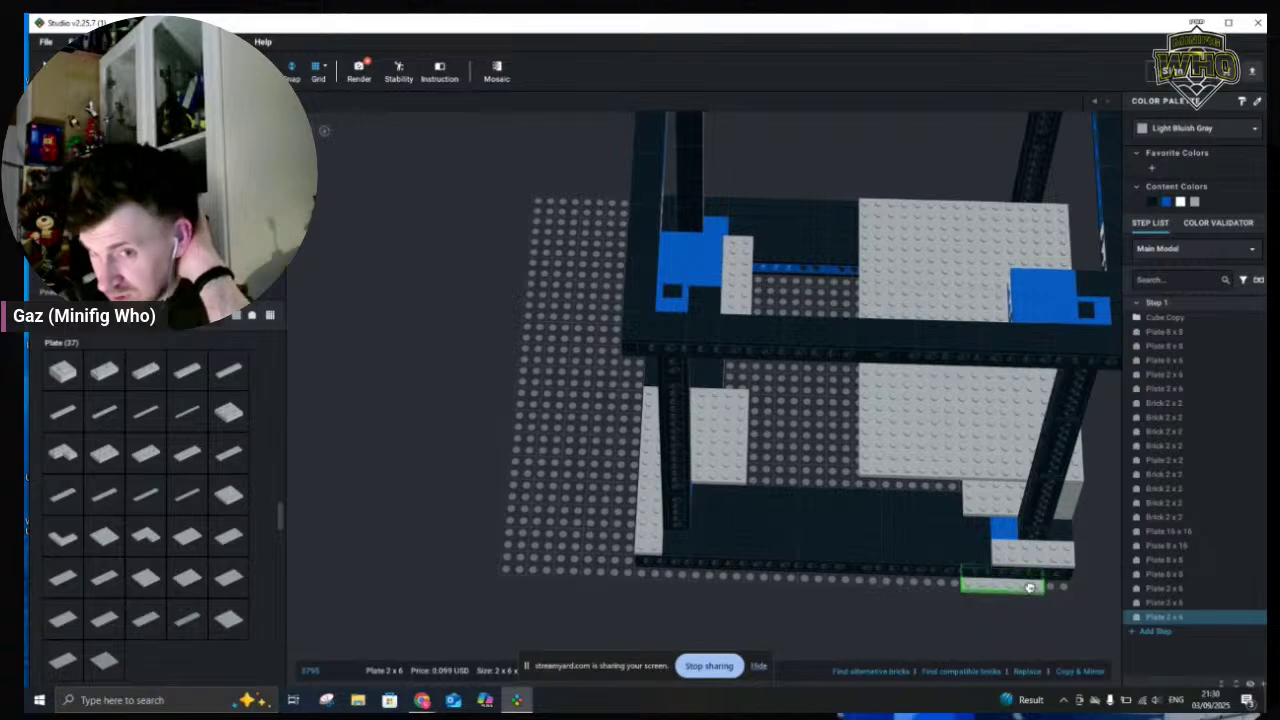
drag(1095, 557, 505, 496)
right_drag(505, 496, 627, 501)
drag(627, 501, 729, 451)
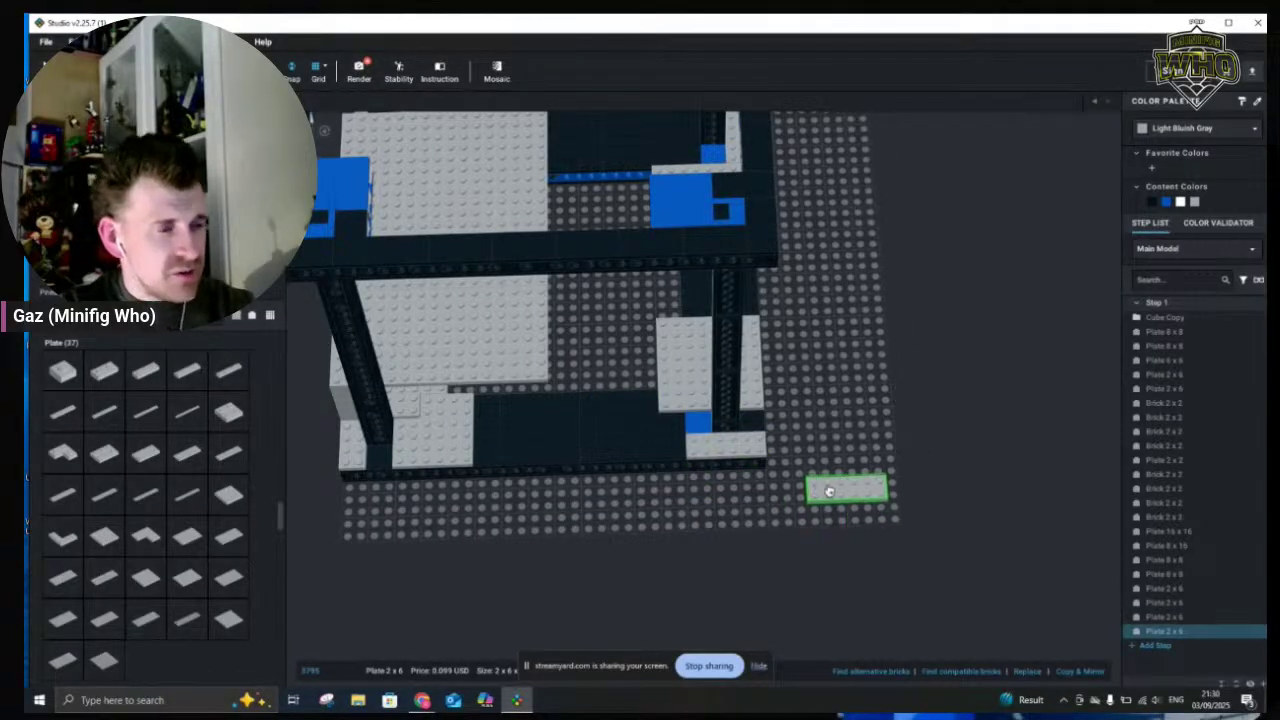
key(Escape)
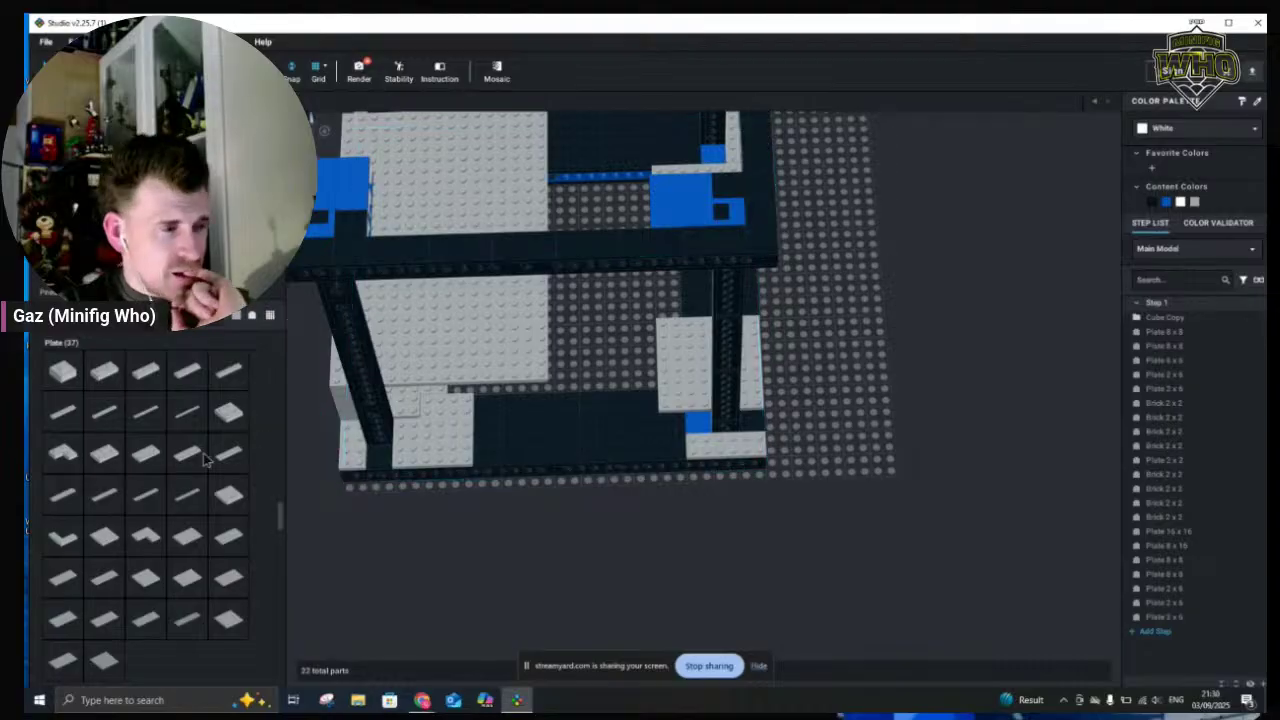
Place a 2 x 4 plate at the inner end of each turned 2 x 6 plate at the two diagonally opposite corners
click(677, 440)
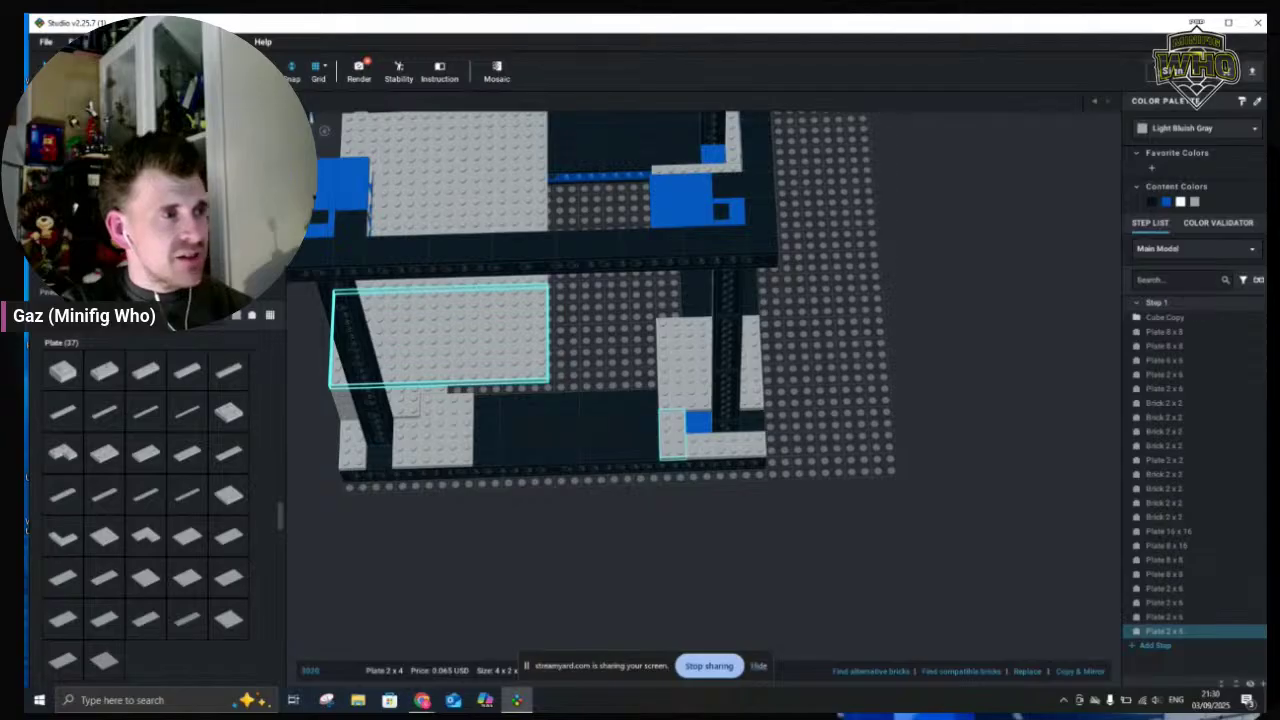
key(ctrl+v)
right_drag(997, 363, 920, 366)
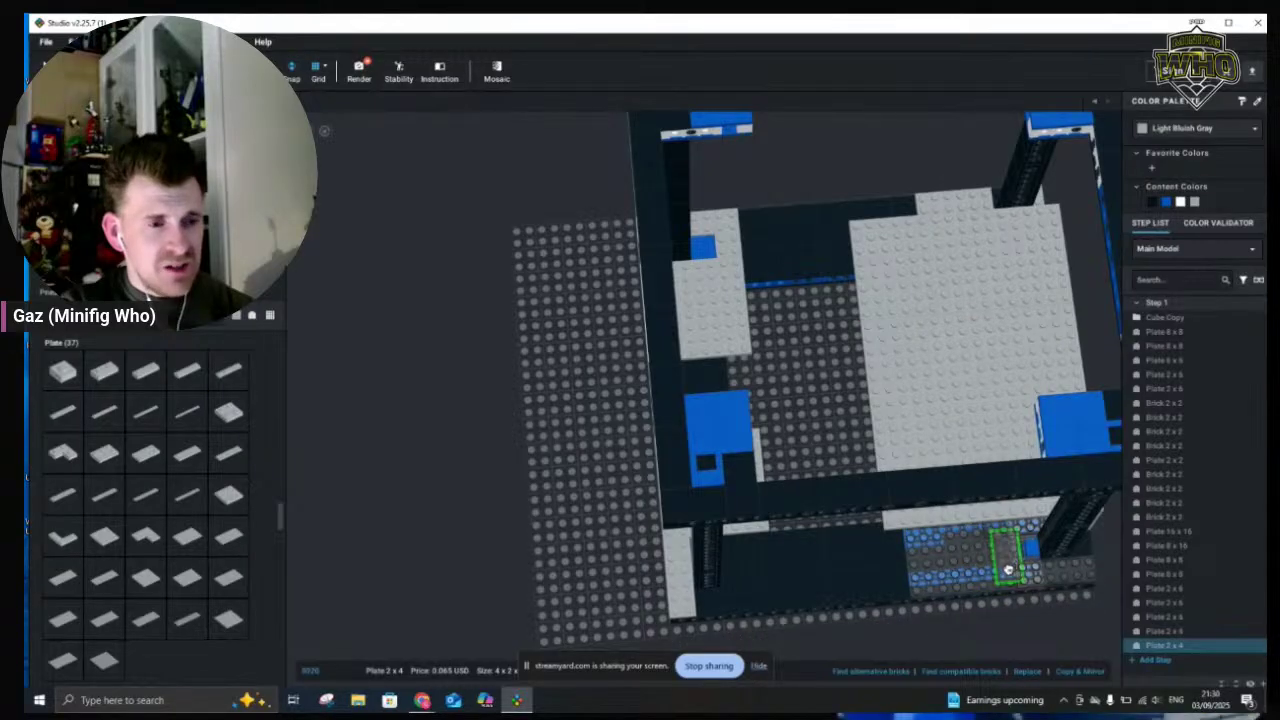
click(991, 576)
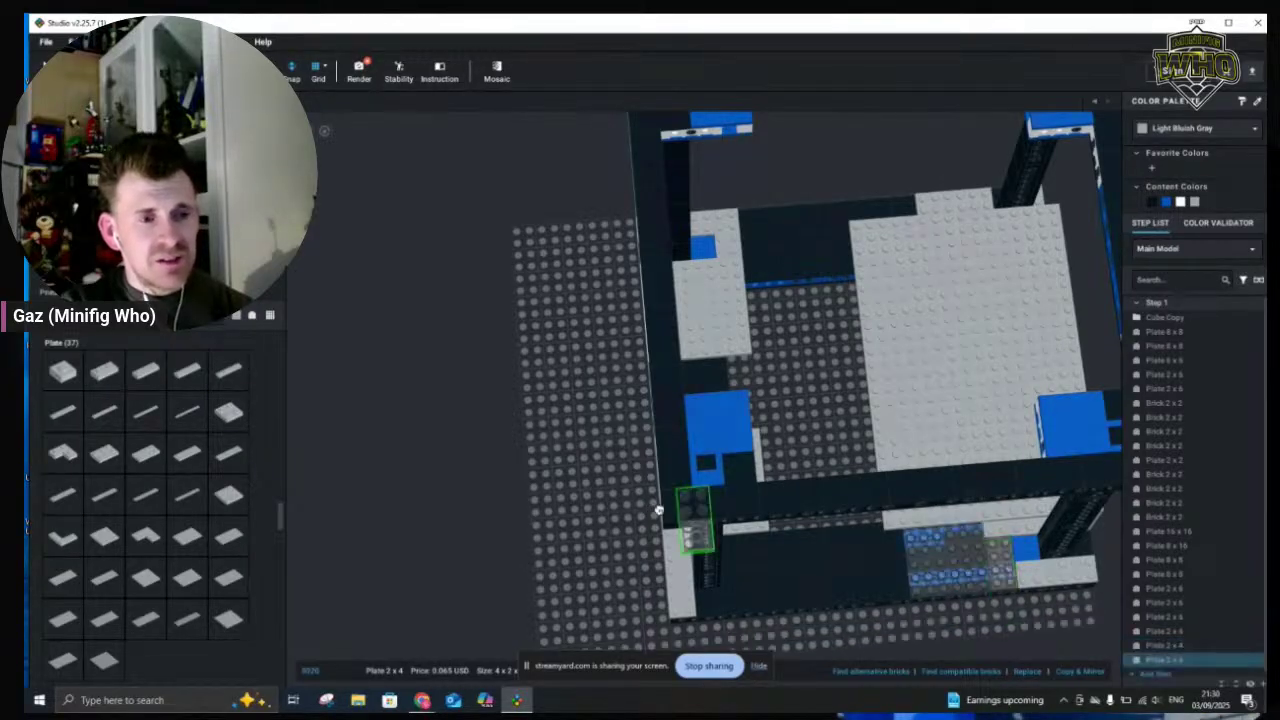
key(Escape)
click(677, 516)
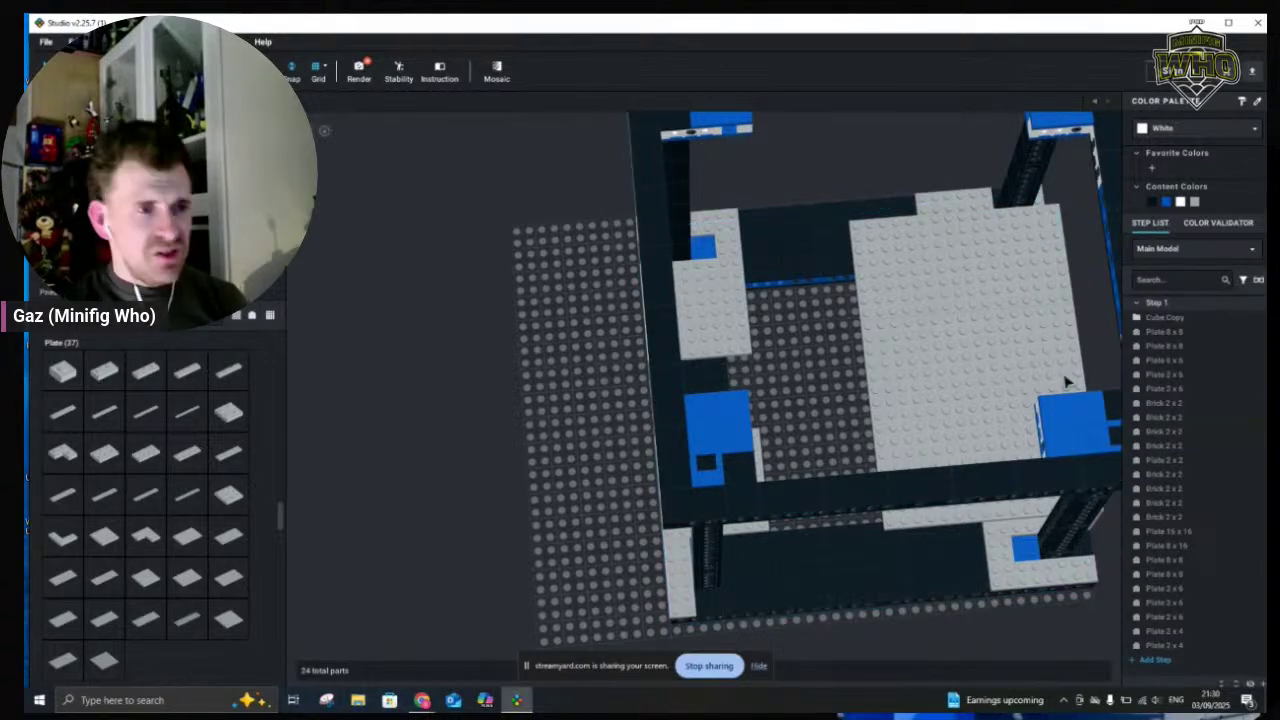
Add a 6 x 6 plate to the bare frame edge, beside the upright with the 2 x 6 plate along its outer side
mouse_move(527, 462)
right_down()
mouse_move(547, 451)
mouse_move(588, 464)
mouse_move(505, 462)
right_up()
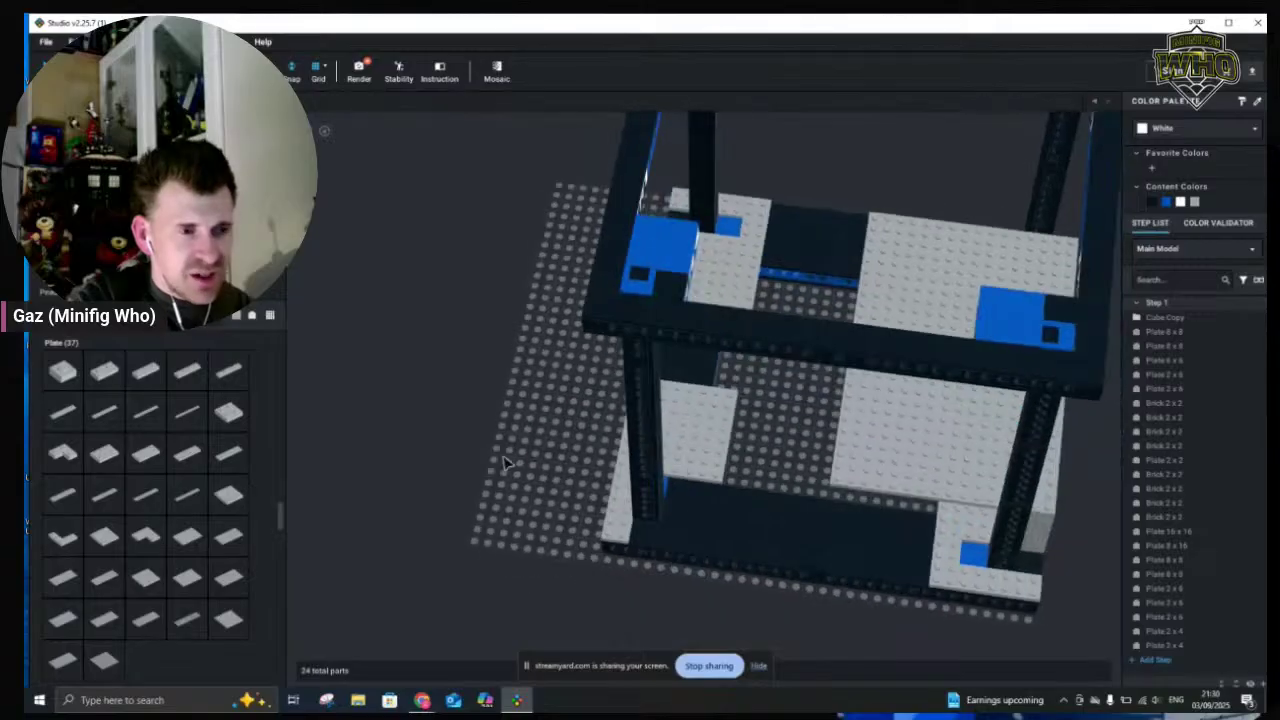
click(668, 548)
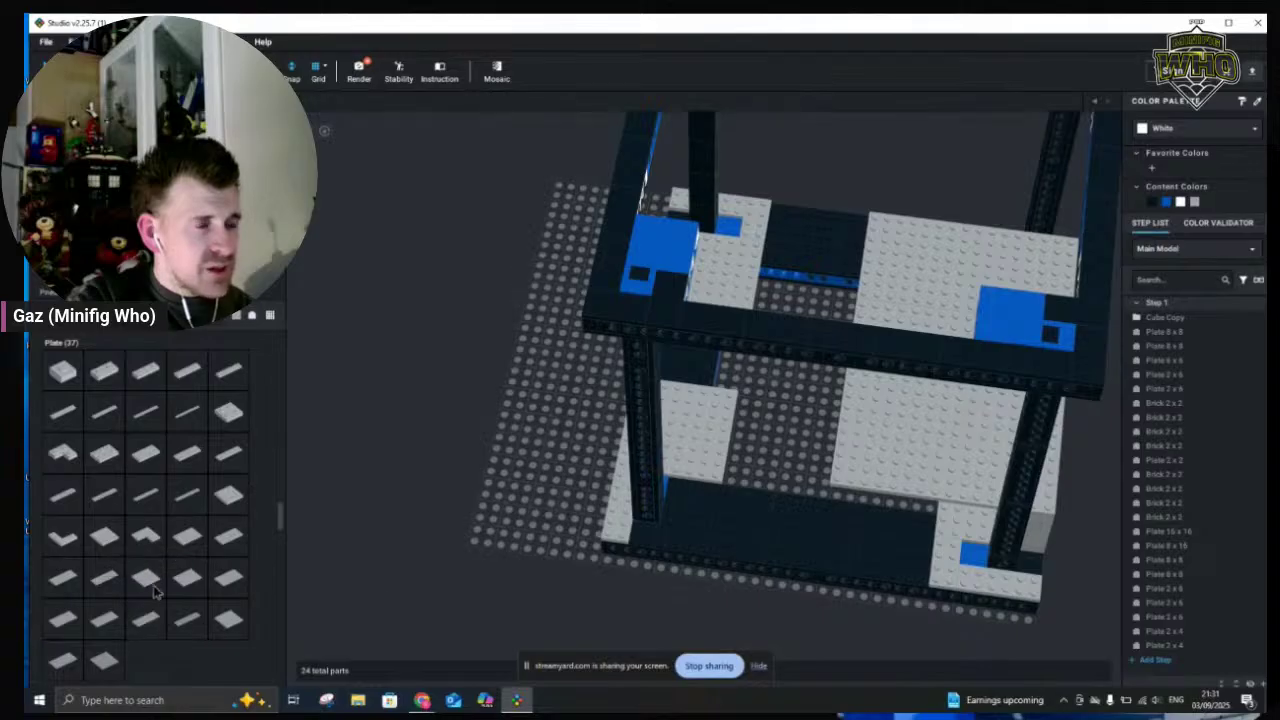
drag(150, 588, 705, 520)
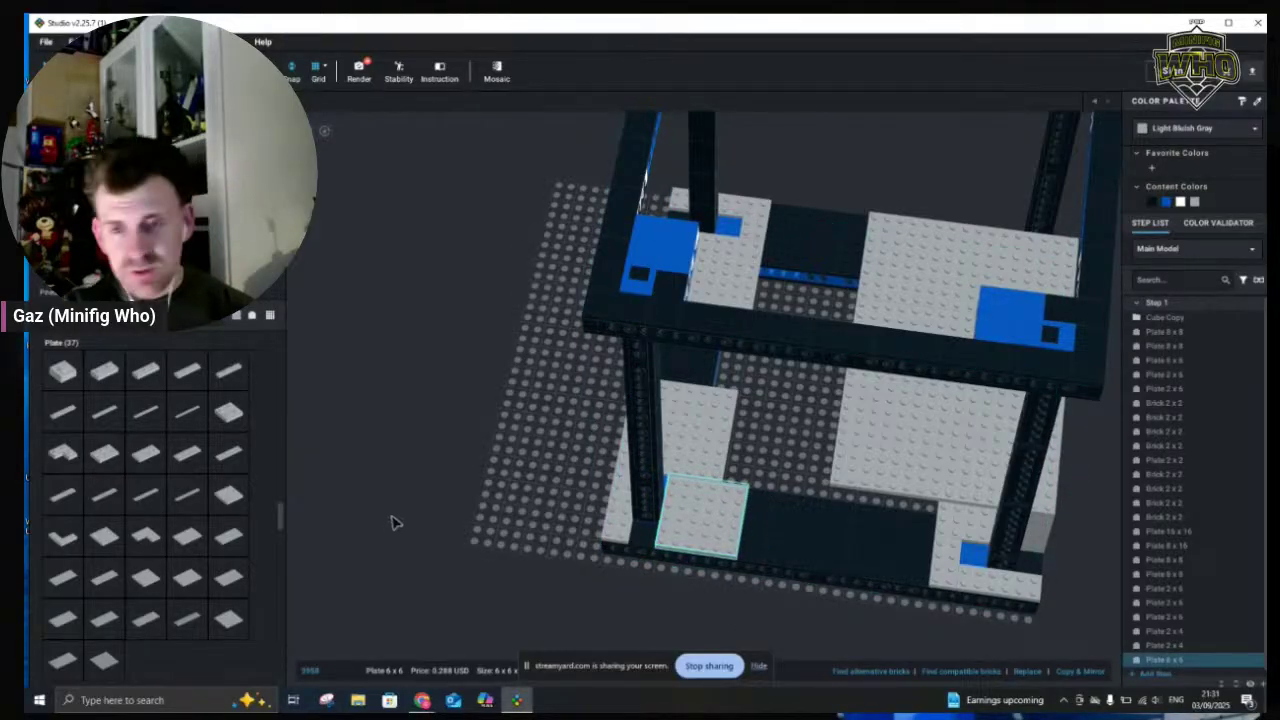
click(470, 514)
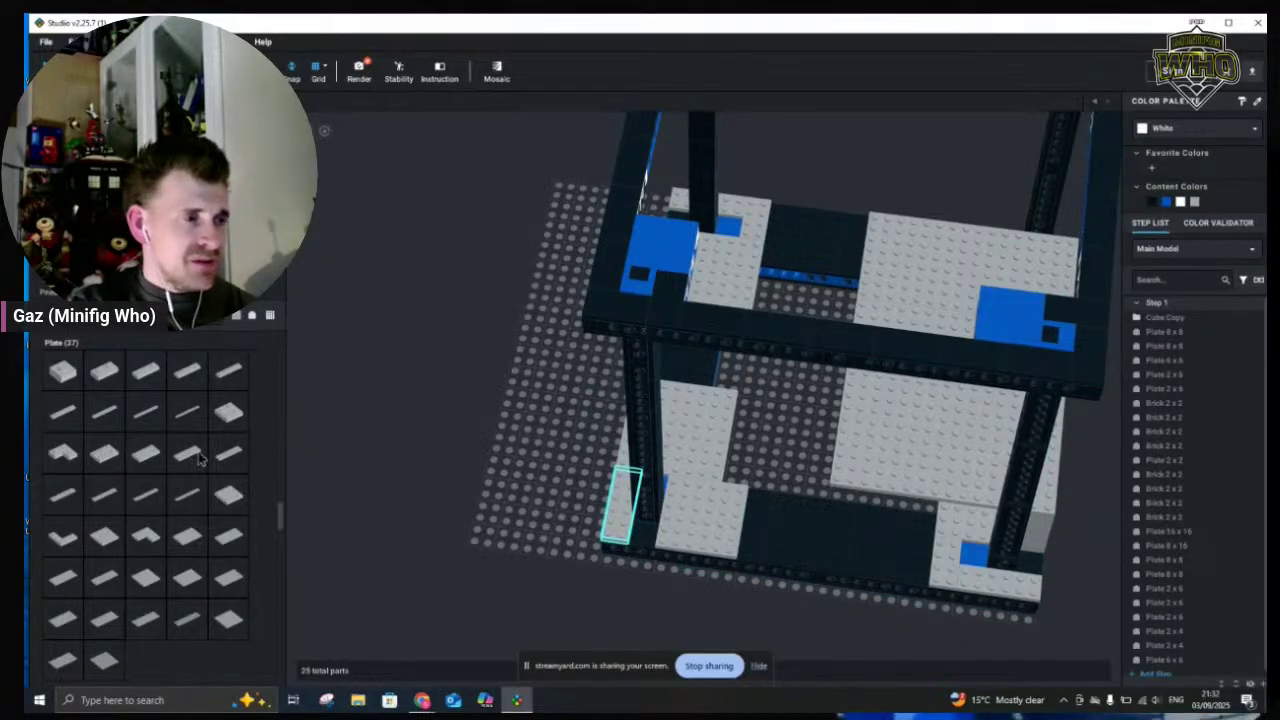
Lay three 2 x 6 plates across the base plates on the inner side of three corner uprights, covering the remaining blue gaps
drag(458, 524, 969, 552)
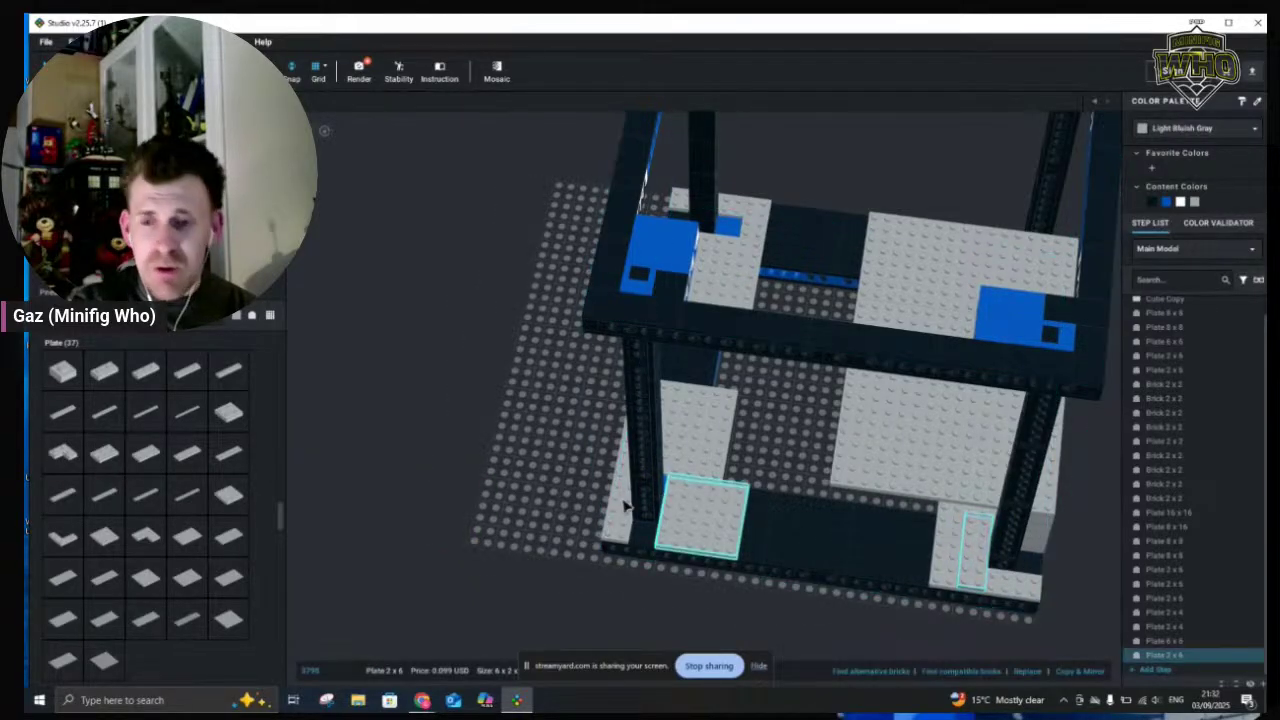
right_drag(423, 457, 512, 452)
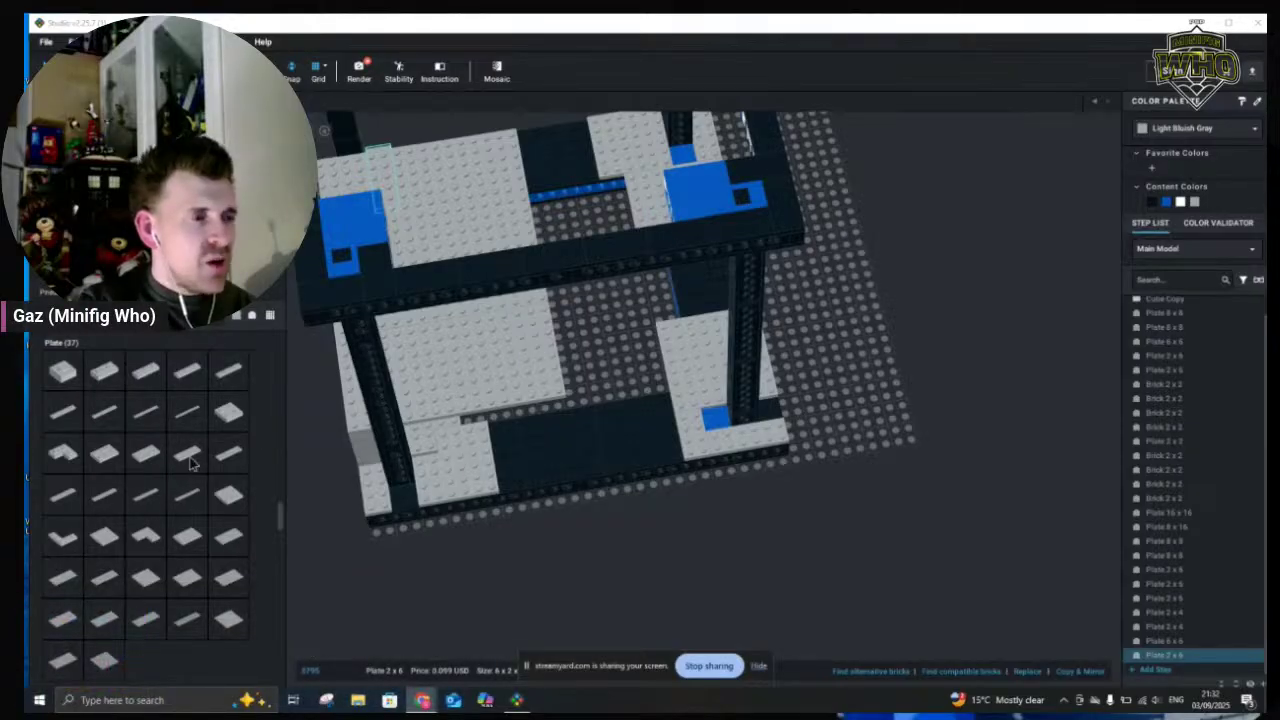
click(874, 537)
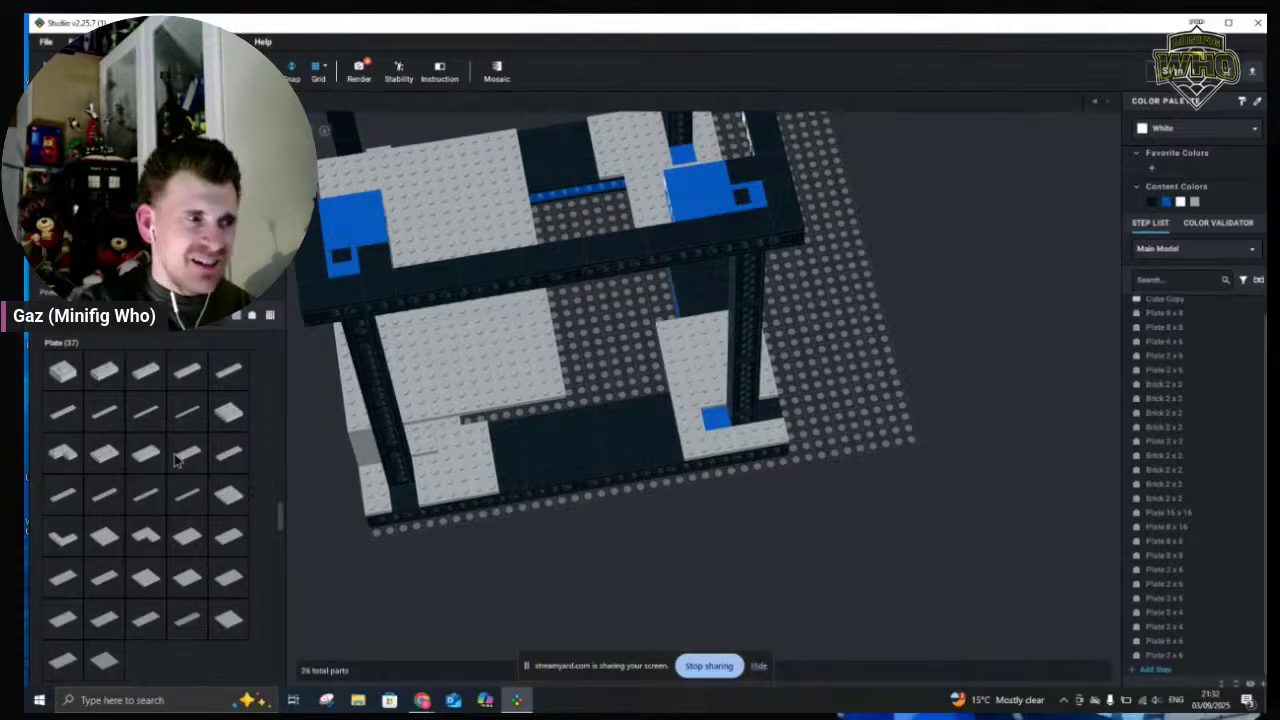
drag(210, 458, 716, 421)
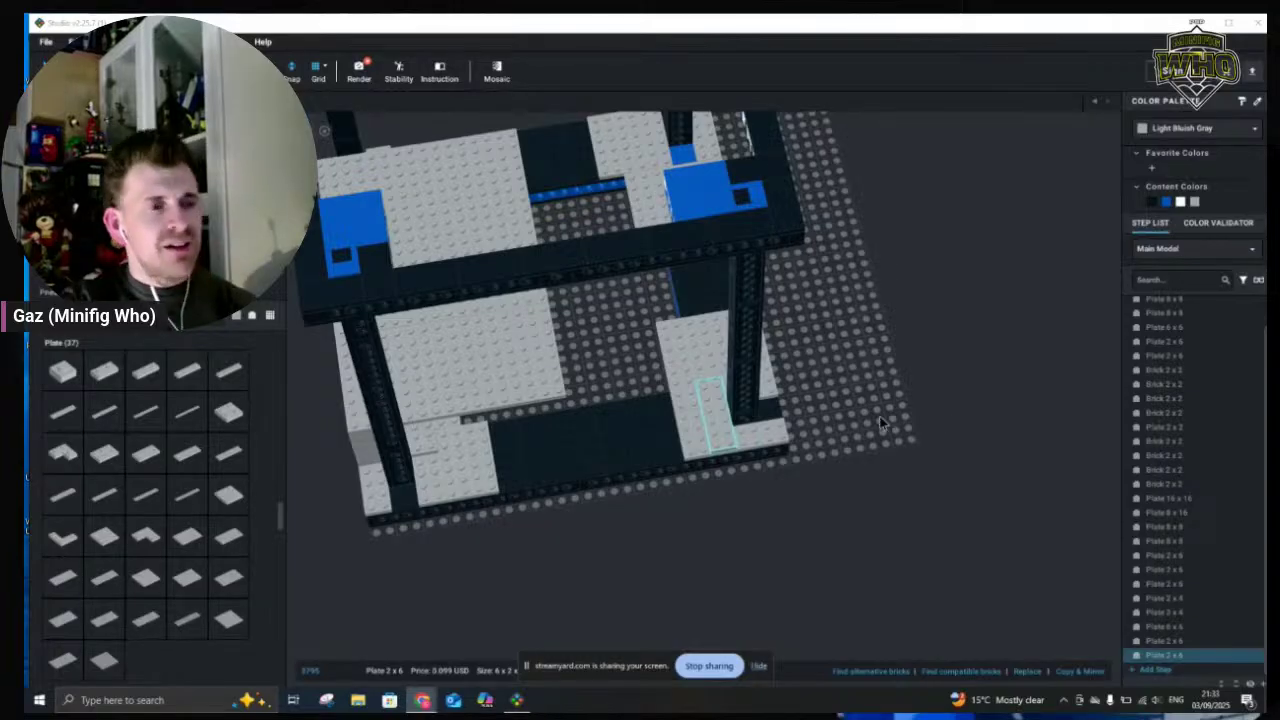
click(1000, 420)
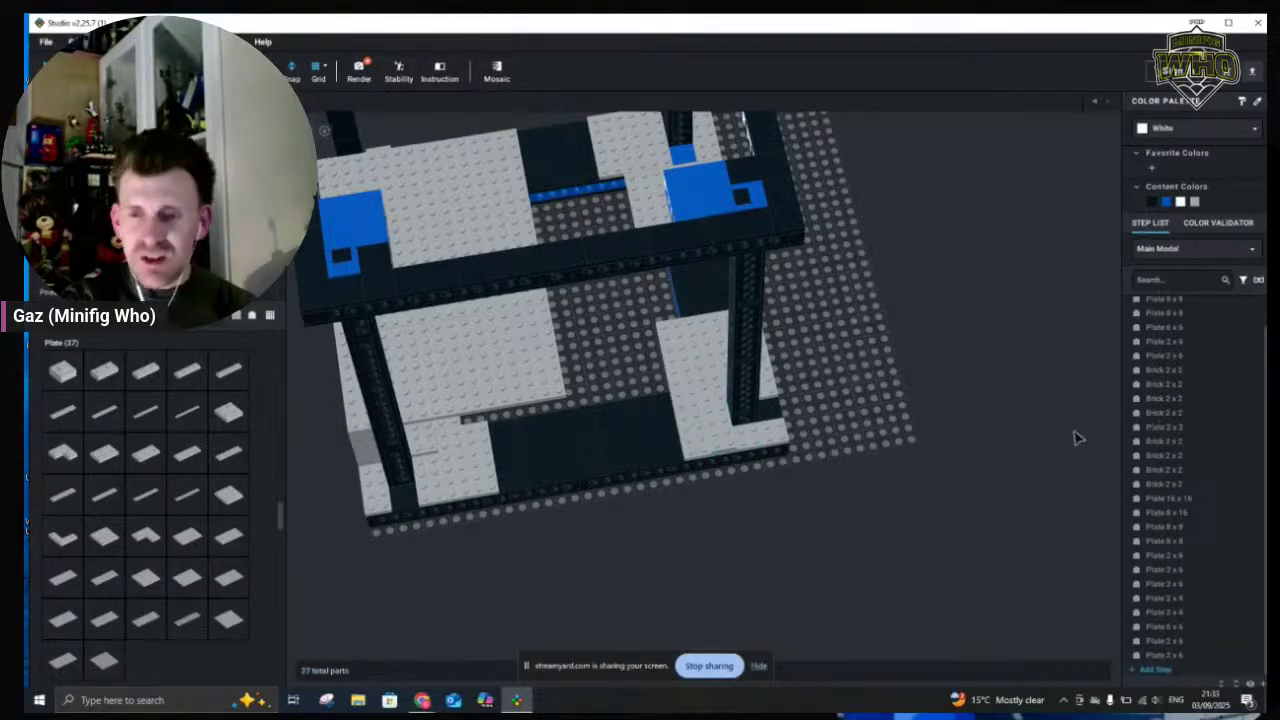
mouse_move(1044, 434)
right_down()
mouse_move(1017, 434)
mouse_move(1034, 446)
right_up()
drag(188, 456, 902, 280)
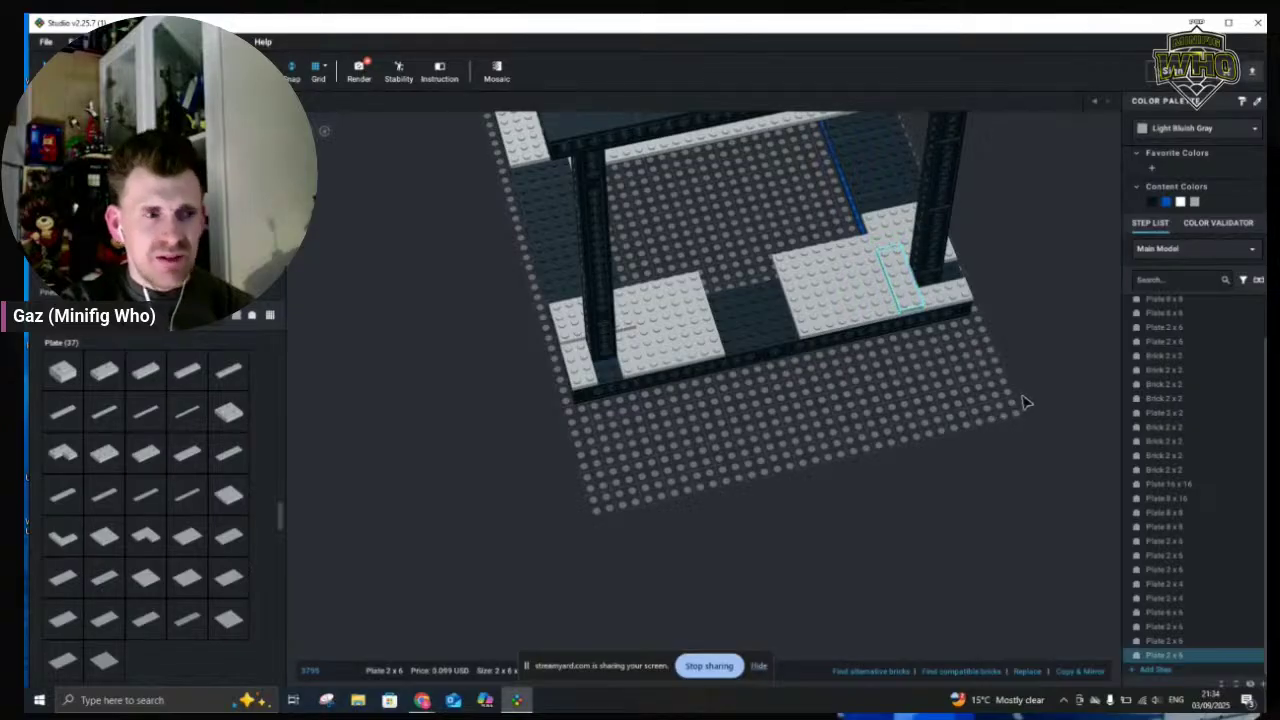
click(1020, 400)
Copy the raised floor's 16 x 16 and 8 x 16 plates together with the 2 x 2 bricks of its two front columns
right_drag(1014, 380, 1000, 380)
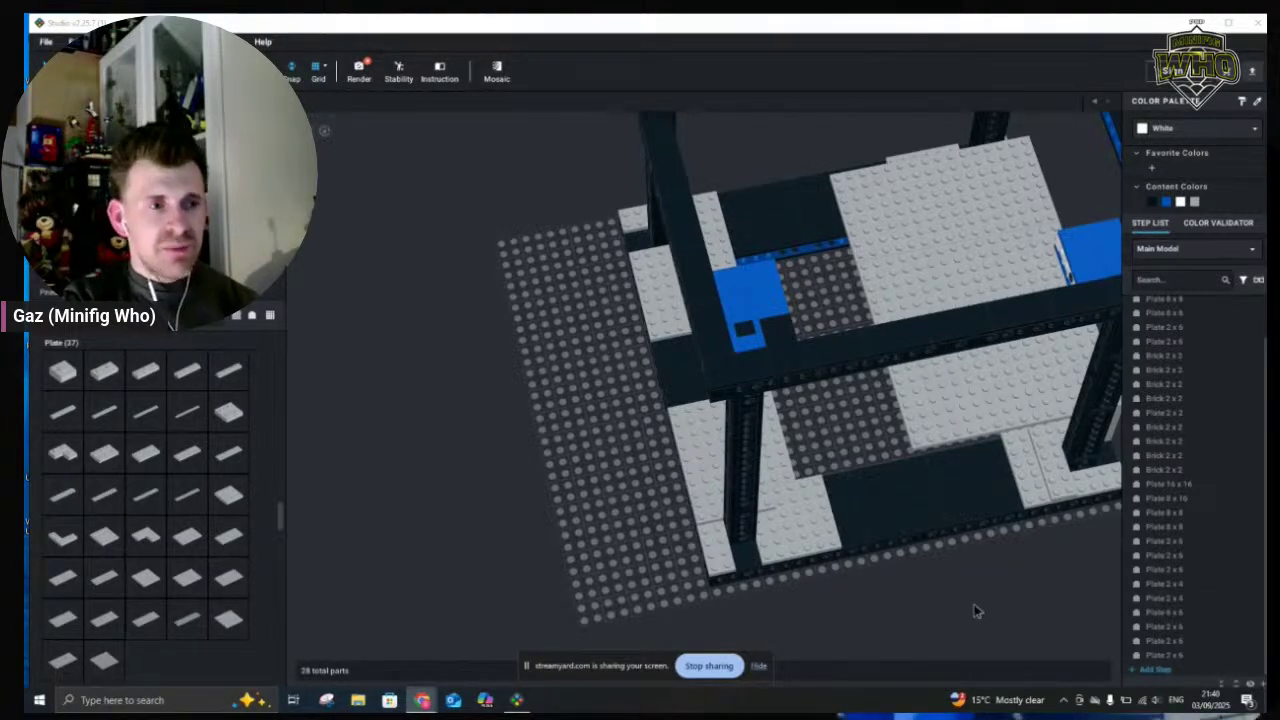
right_drag(1014, 551, 954, 537)
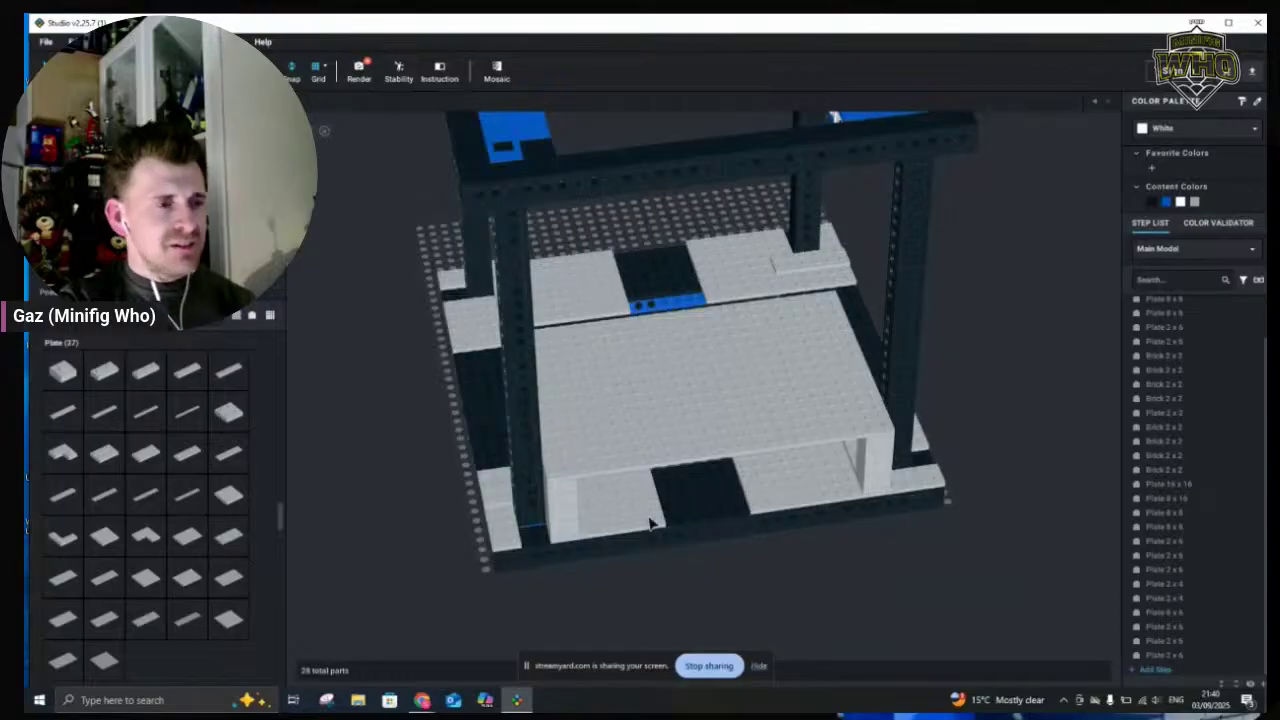
click(563, 518)
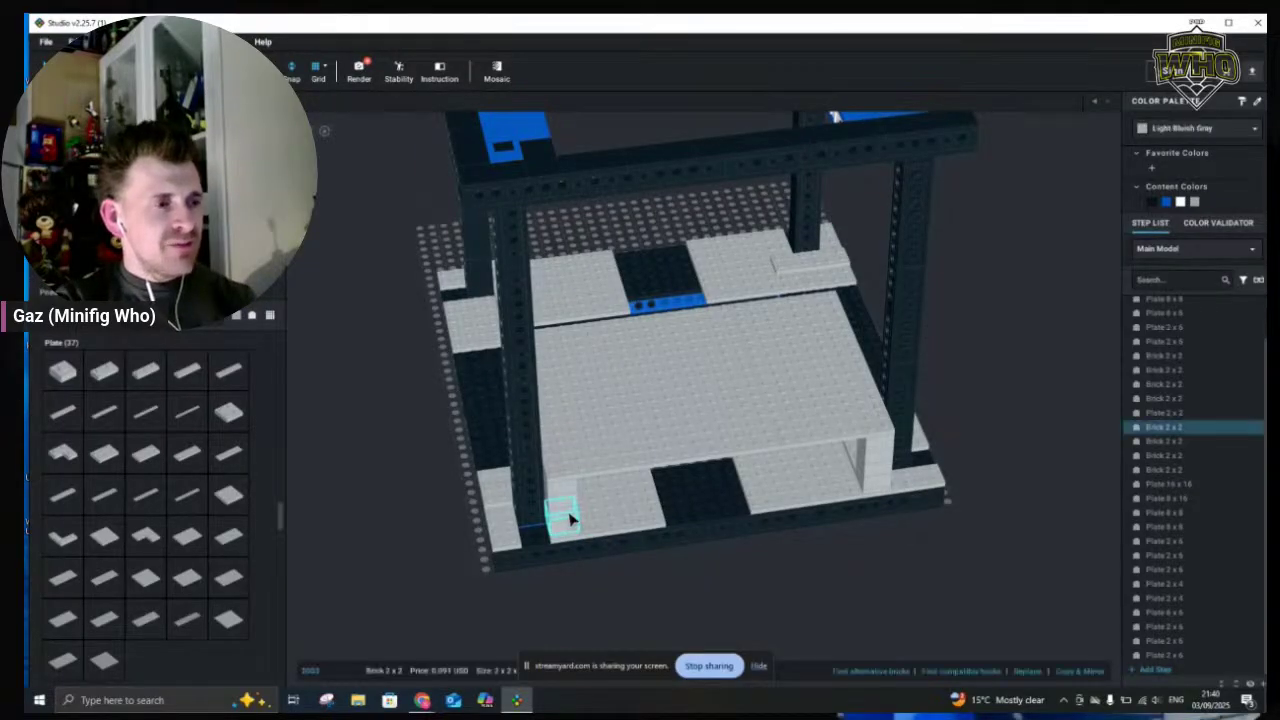
shift+click(566, 505)
click(565, 490)
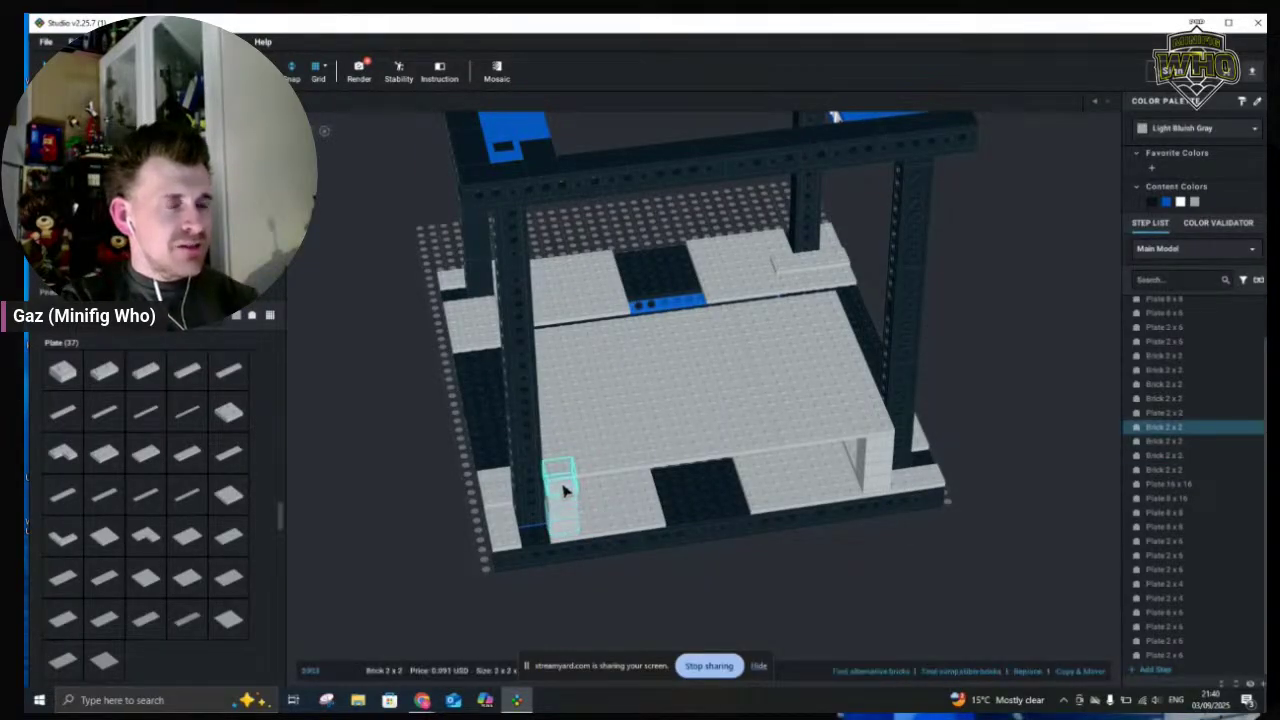
shift+click(575, 437)
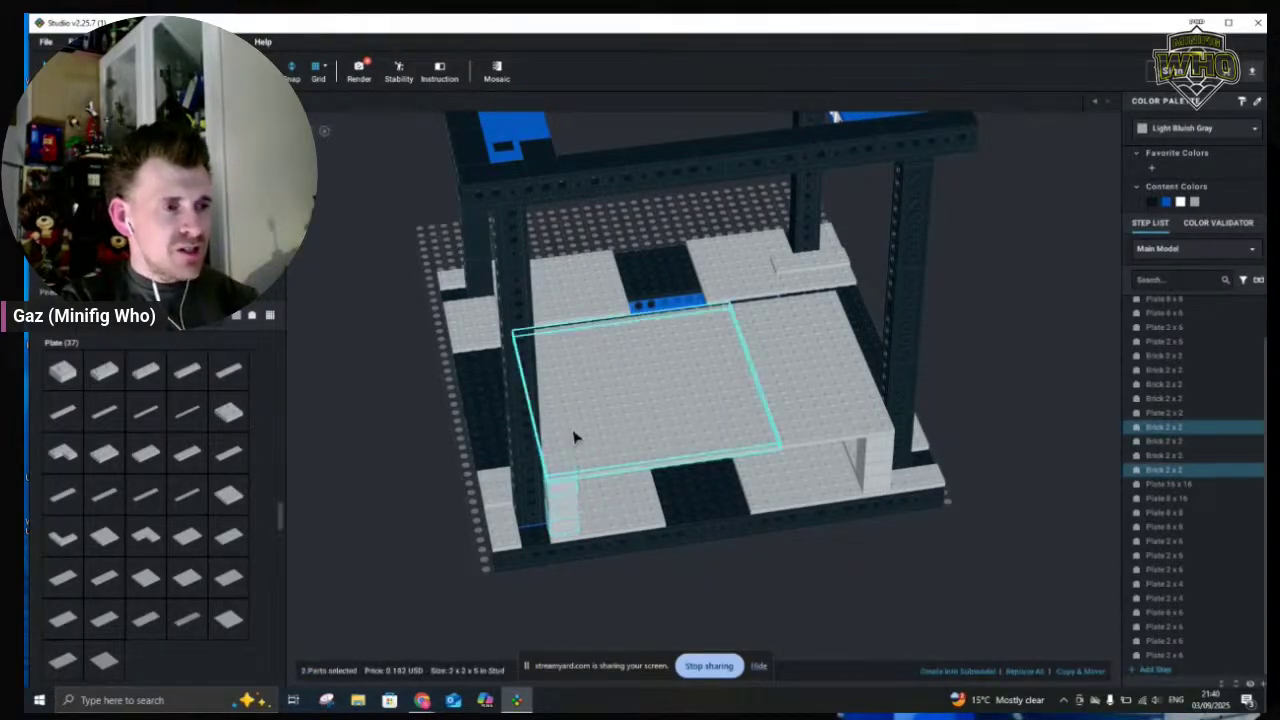
shift+click(823, 426)
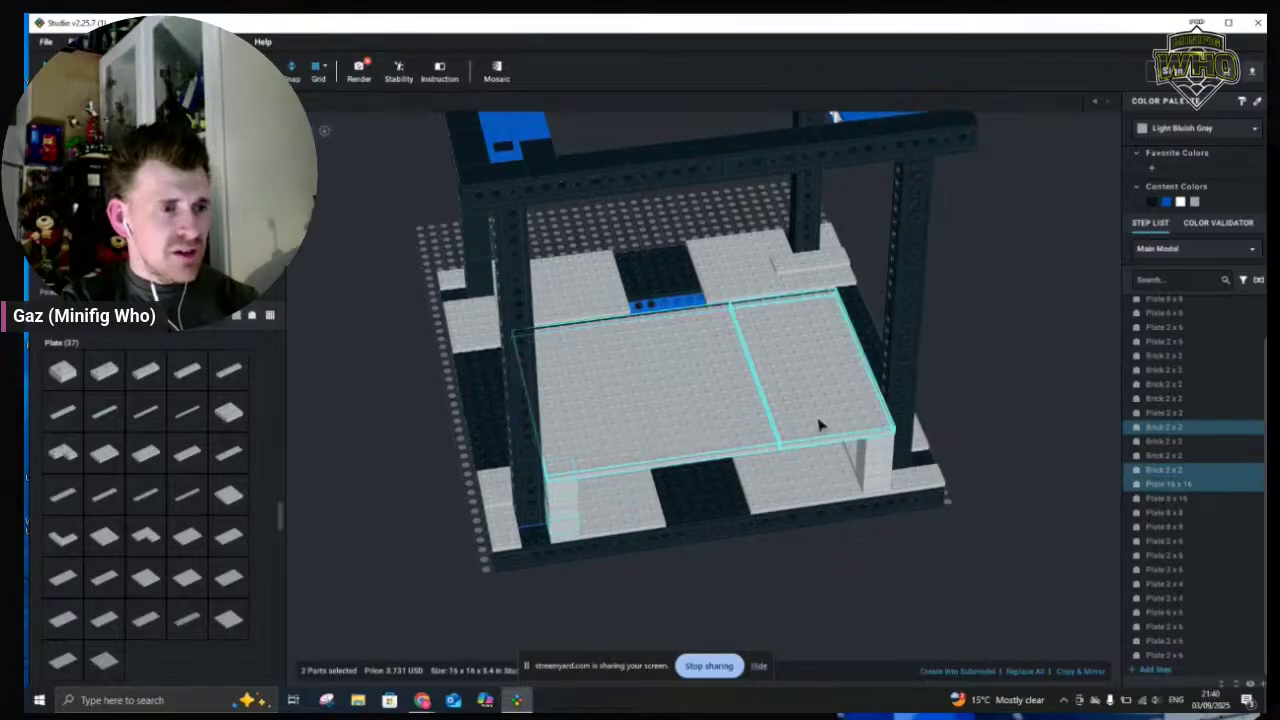
shift+click(876, 452)
shift+click(876, 470)
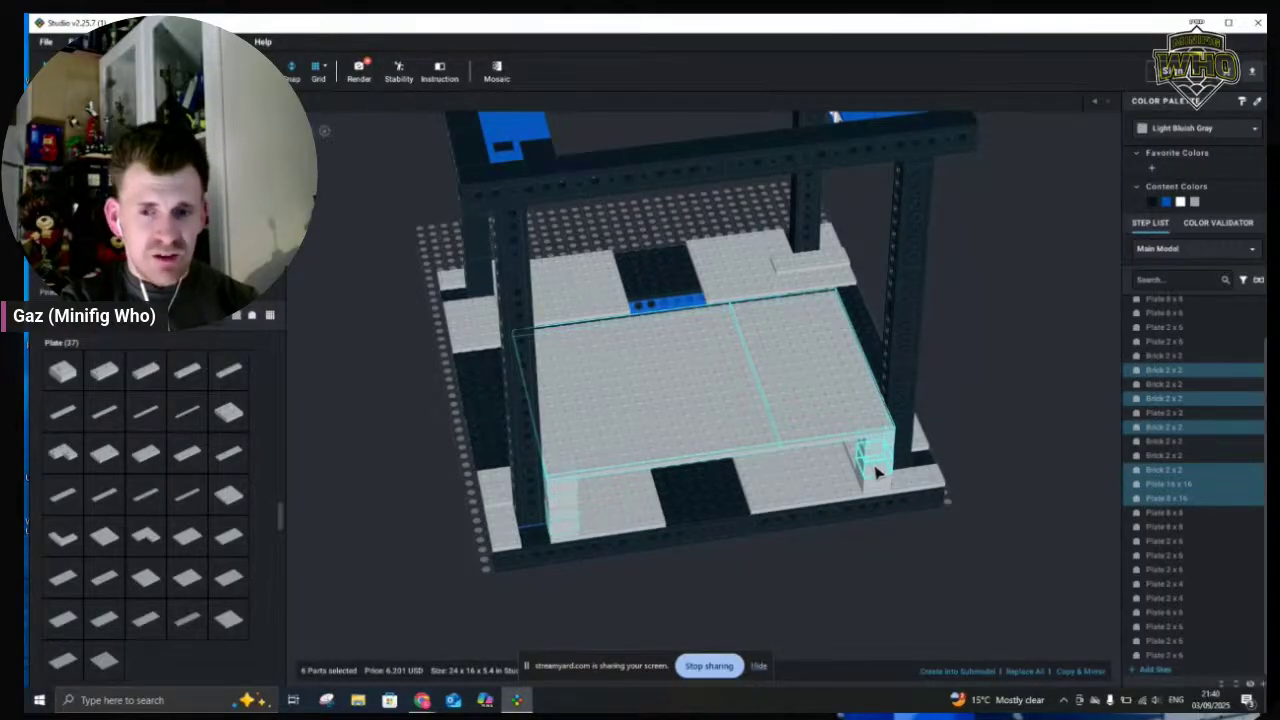
shift+click(877, 480)
shift+click(875, 494)
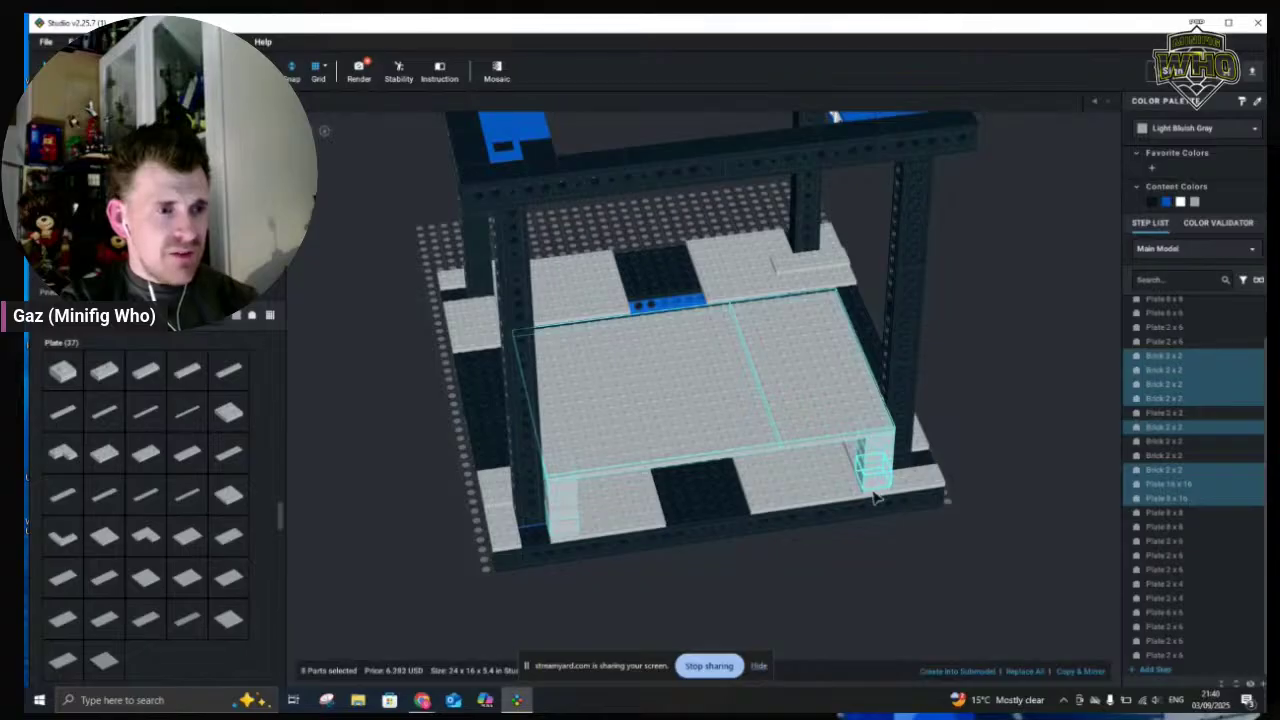
shift+click(567, 515)
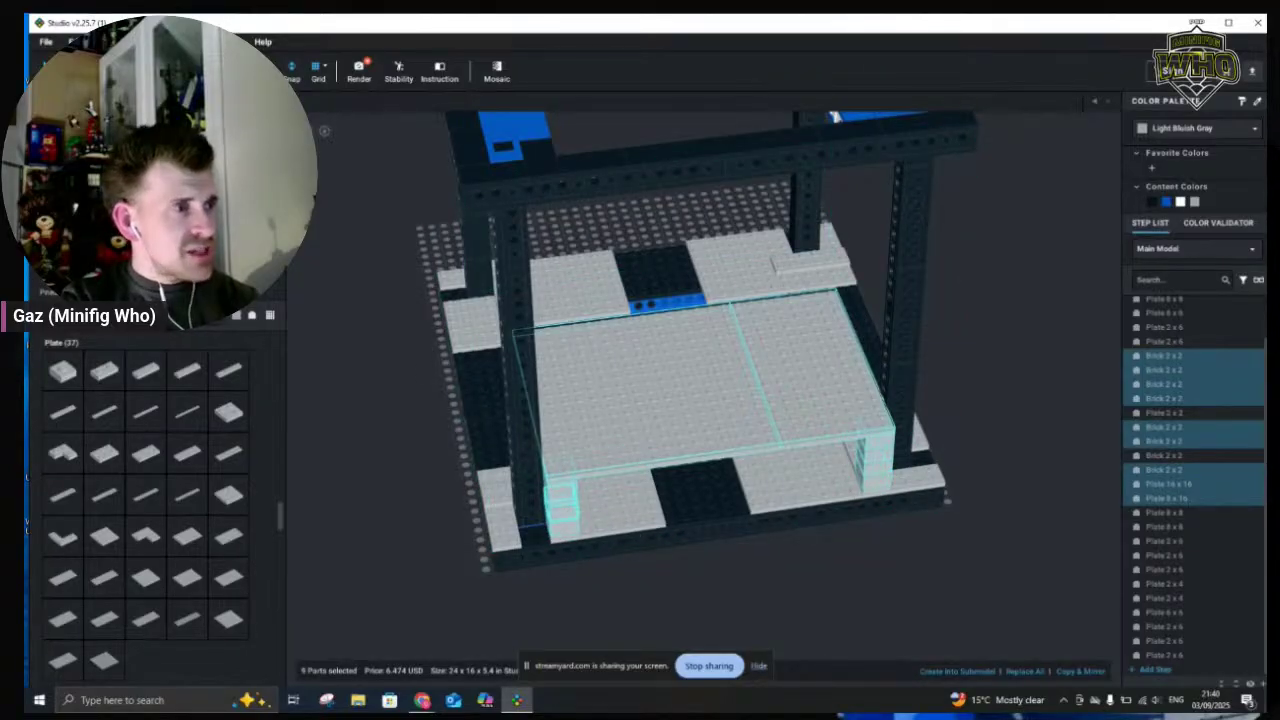
key(ctrl+c)
Paste the raised floor copy on the frame's opposite side, standing its columns on the edge plates between the two uprights
key(ctrl+v)
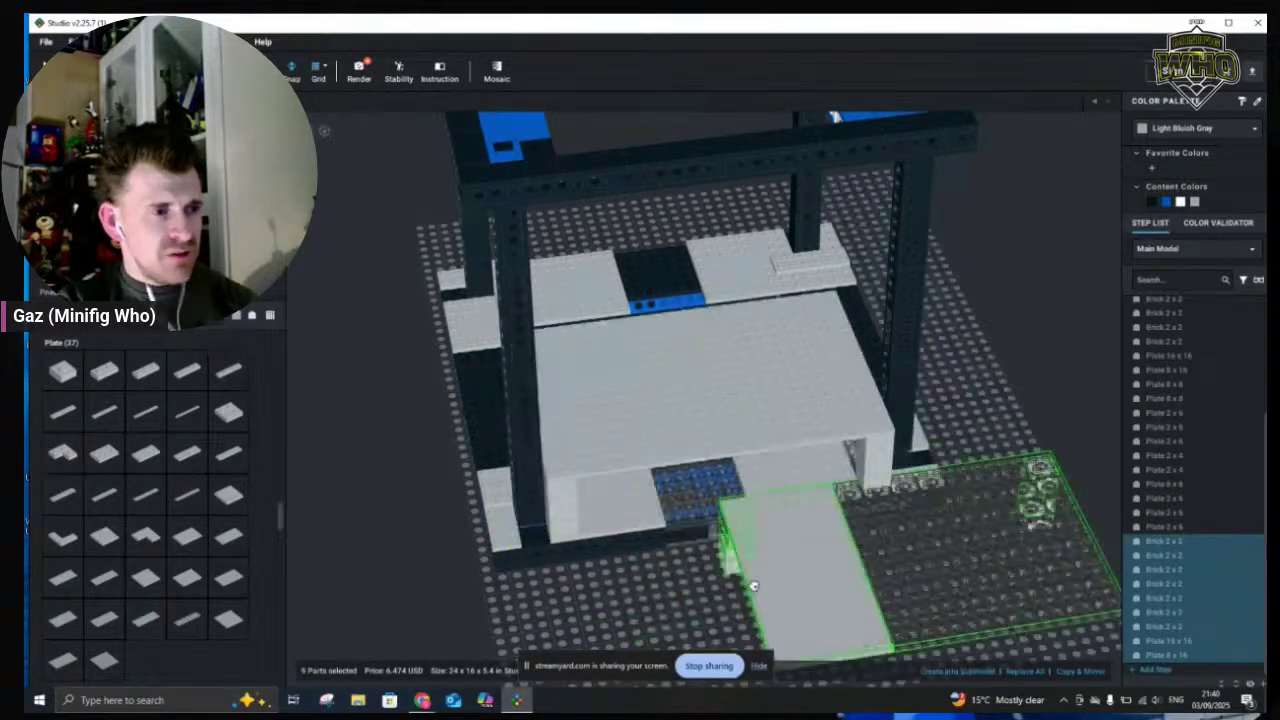
click(713, 566)
right_drag(351, 423, 503, 423)
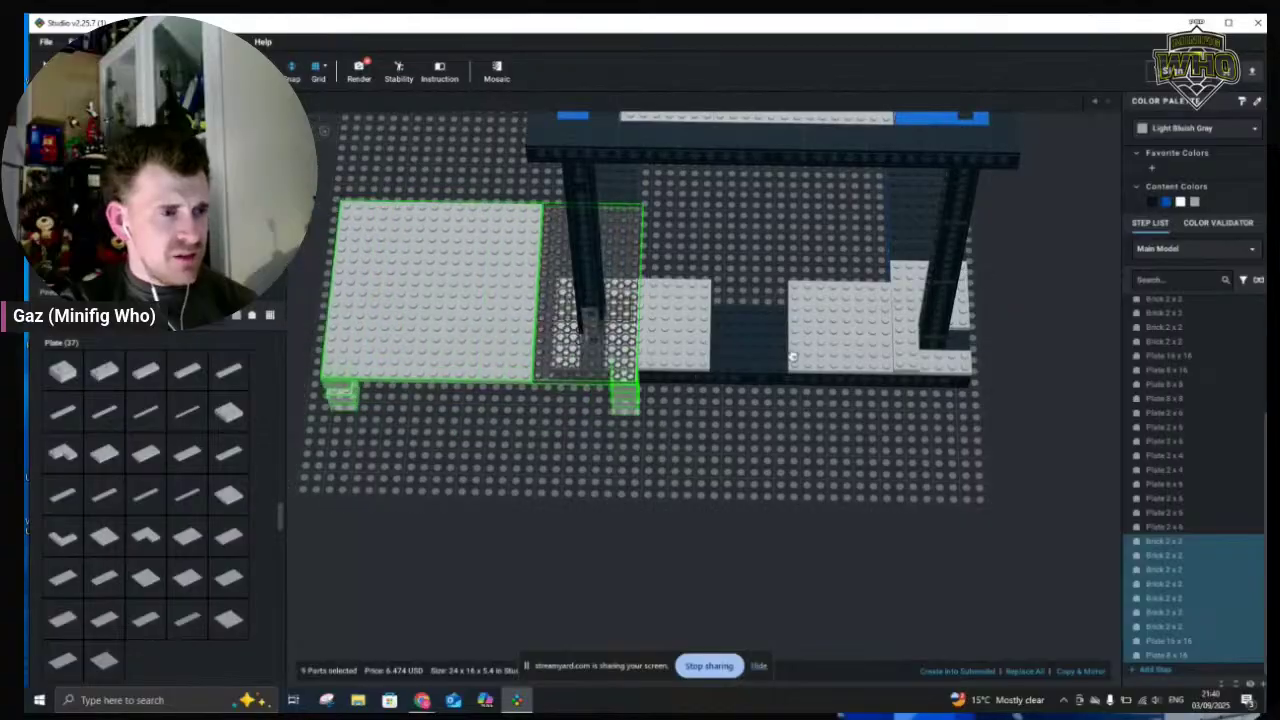
drag(793, 356, 909, 350)
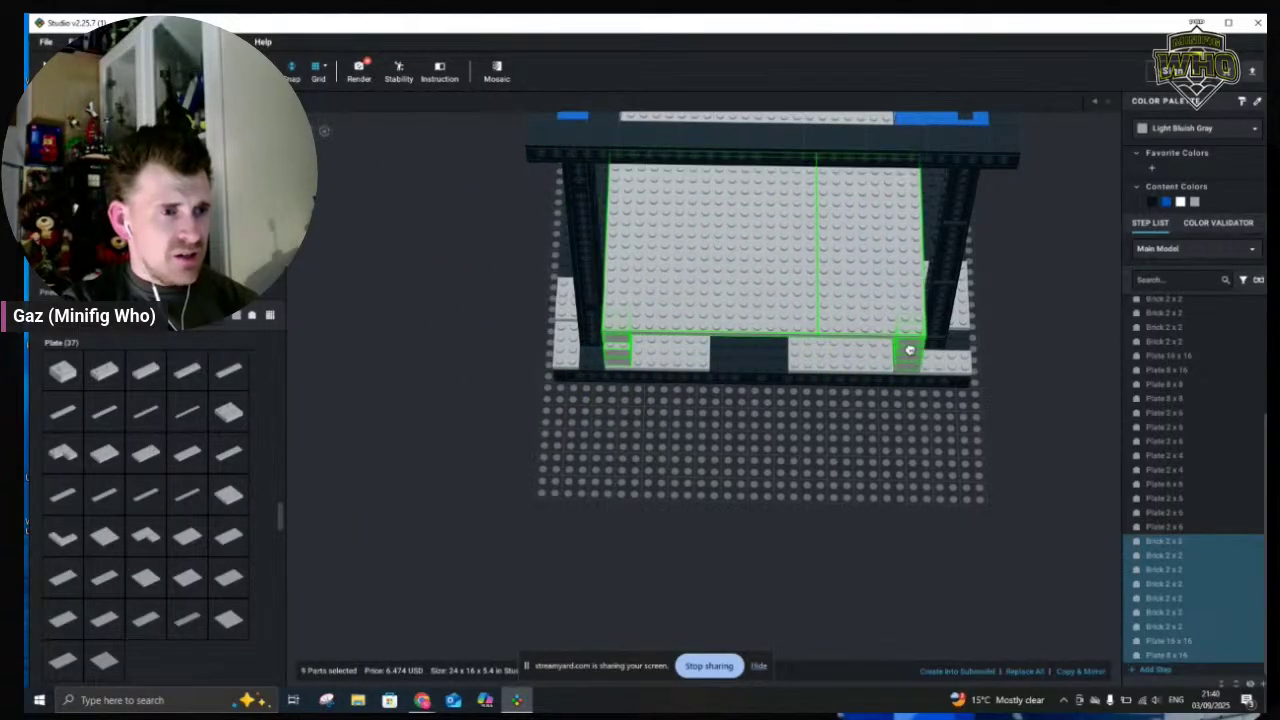
click(910, 350)
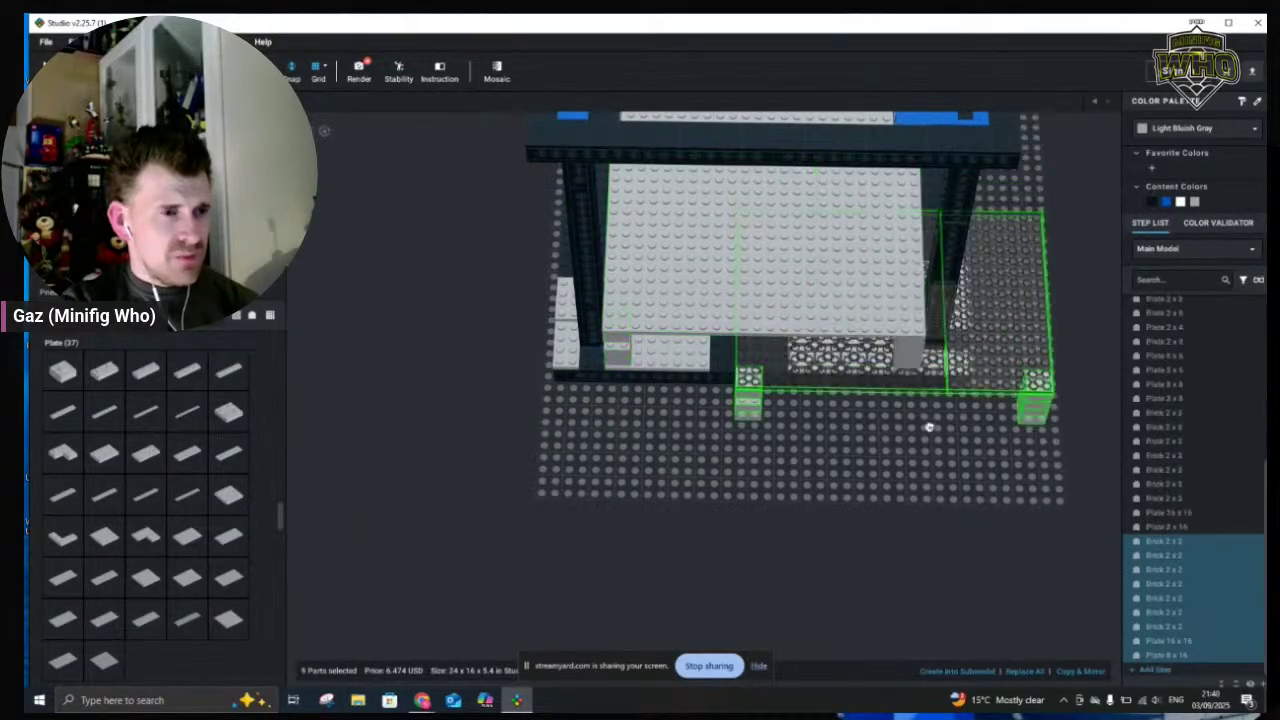
key(Escape)
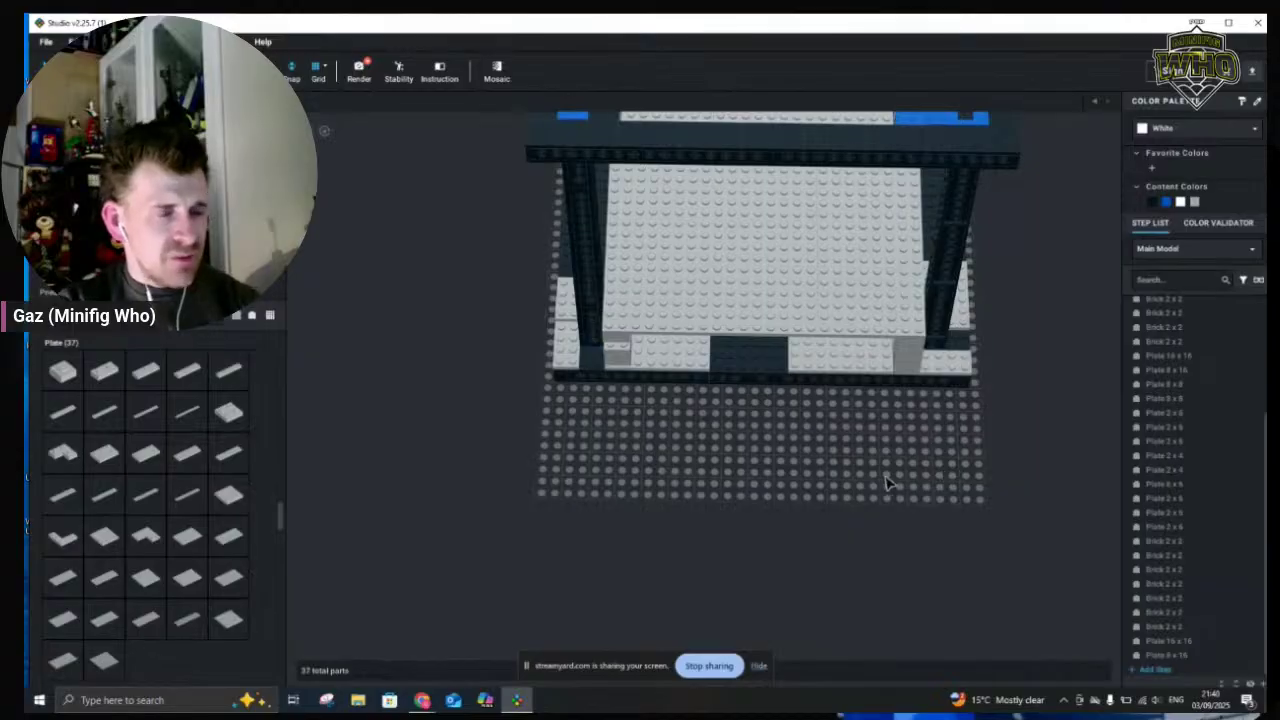
right_drag(885, 483, 894, 458)
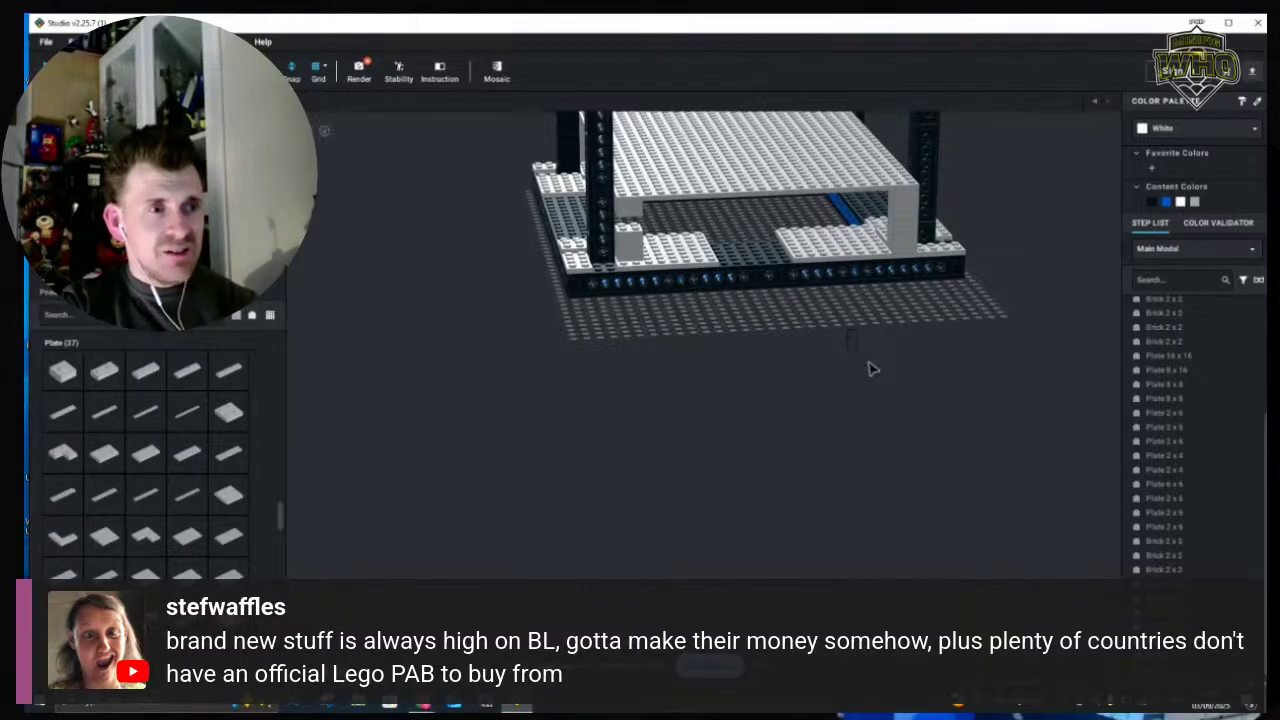
mouse_move(895, 396)
right_down()
mouse_move(900, 440)
mouse_move(885, 455)
mouse_move(891, 371)
mouse_move(886, 390)
right_up()
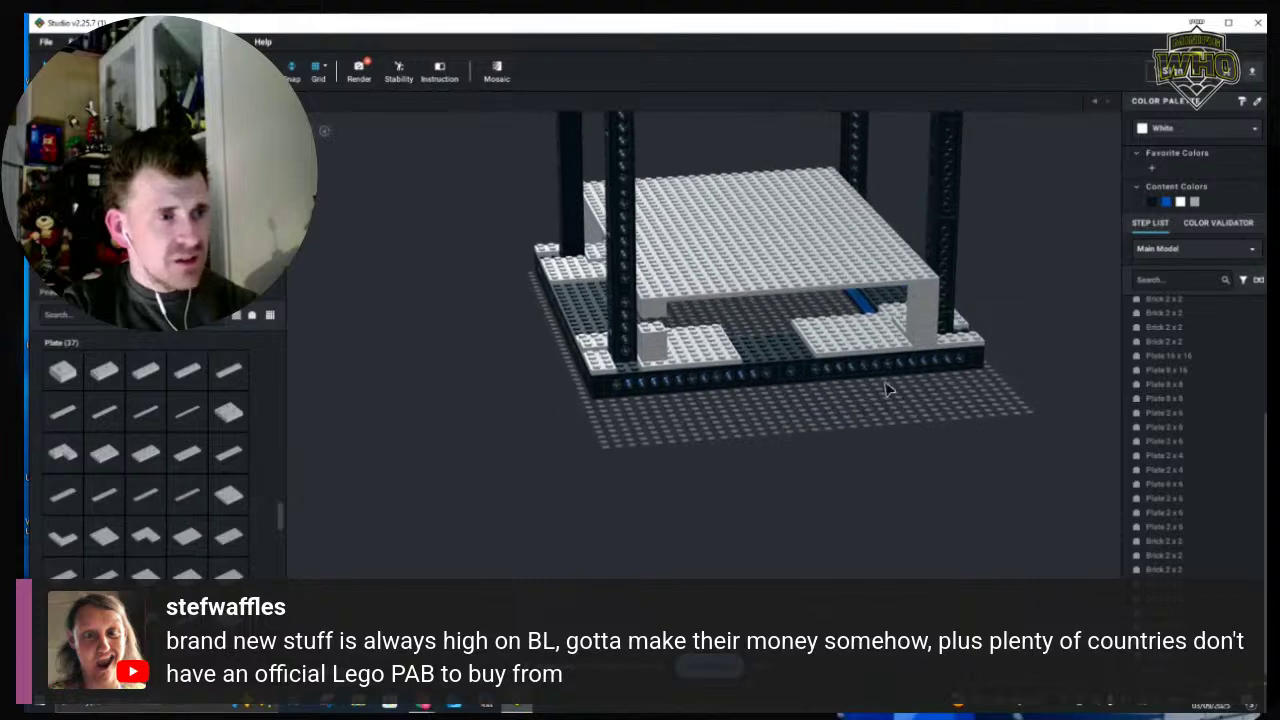
Duplicate a 2 x 2 brick of the front corner column and fit it into the gap beneath the raised floor
scroll(872, 372, up, 3)
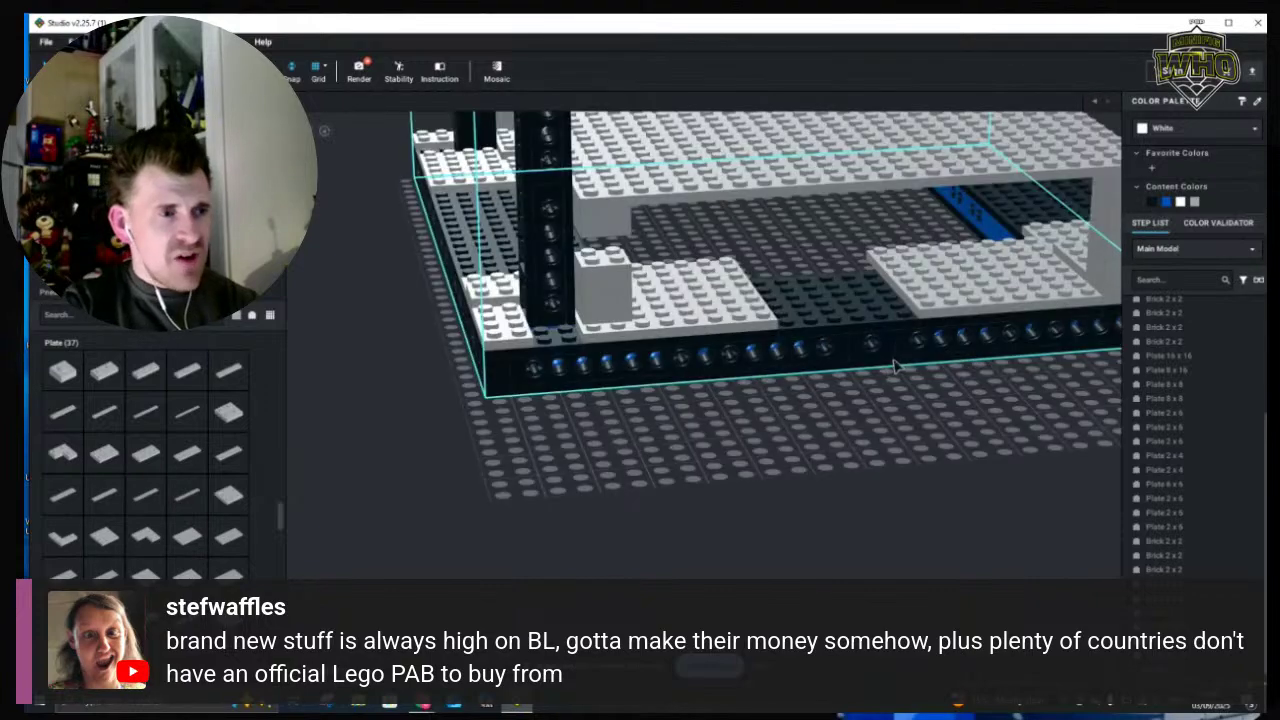
click(617, 290)
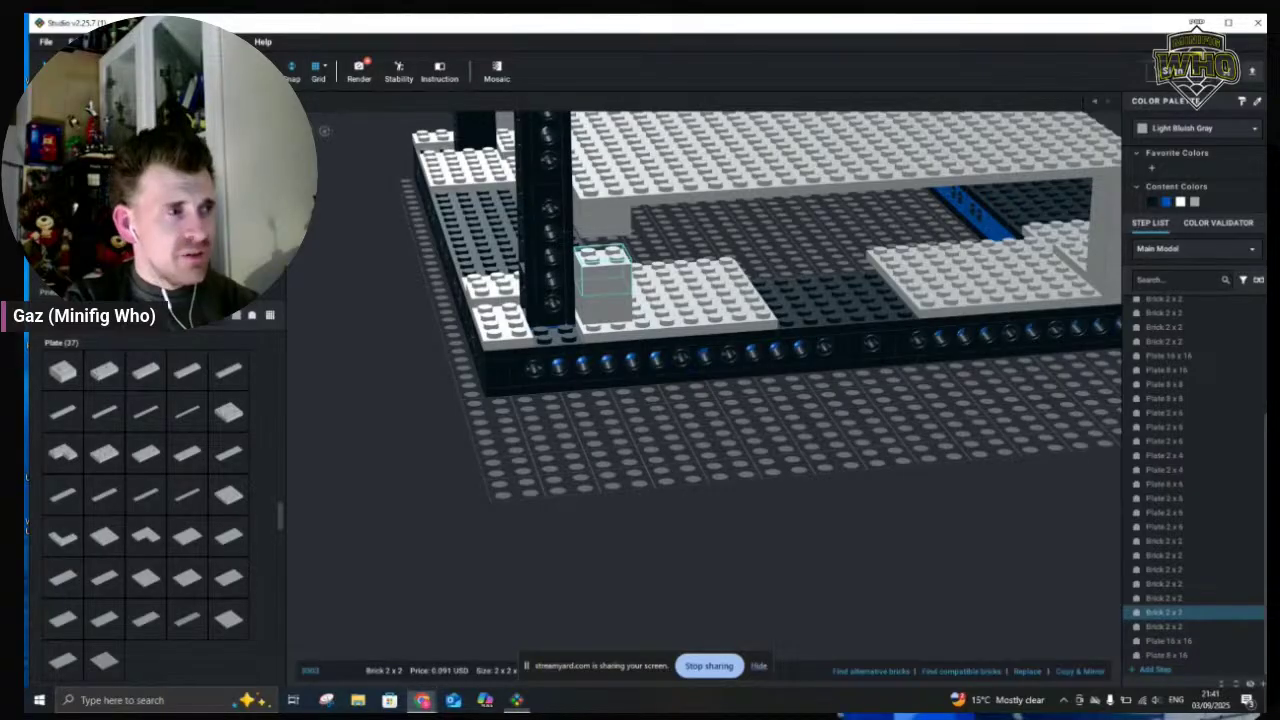
key(ctrl+d)
mouse_move(623, 248)
mouse_down()
mouse_move(590, 246)
mouse_move(610, 237)
mouse_move(608, 272)
mouse_move(609, 214)
mouse_move(605, 235)
mouse_up()
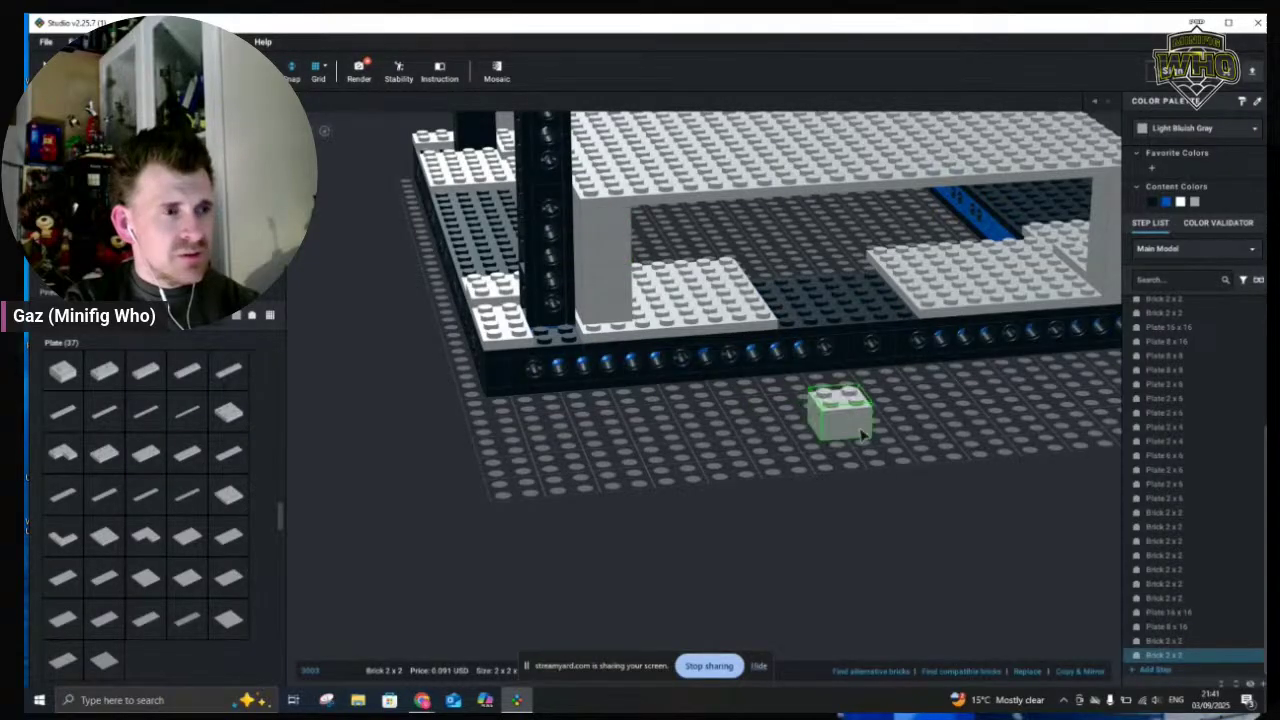
key(Escape)
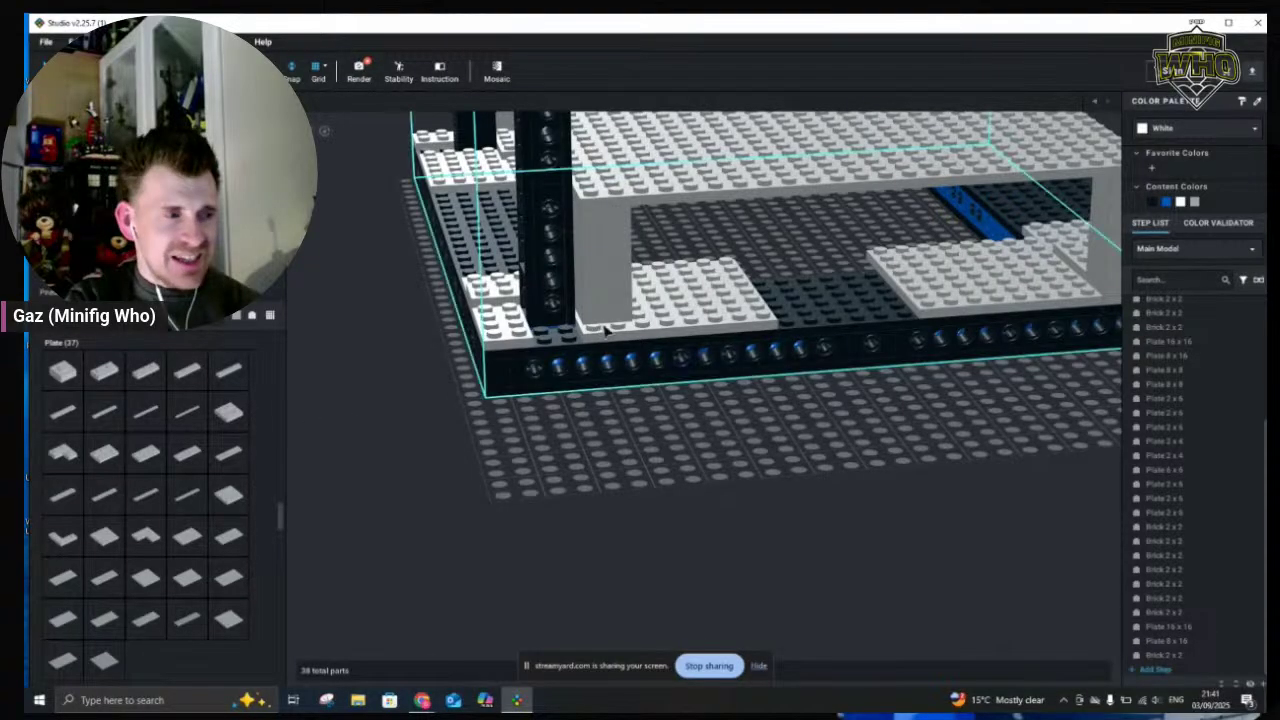
Add a 2 x 2 plate at the base of the same front corner column
click(229, 414)
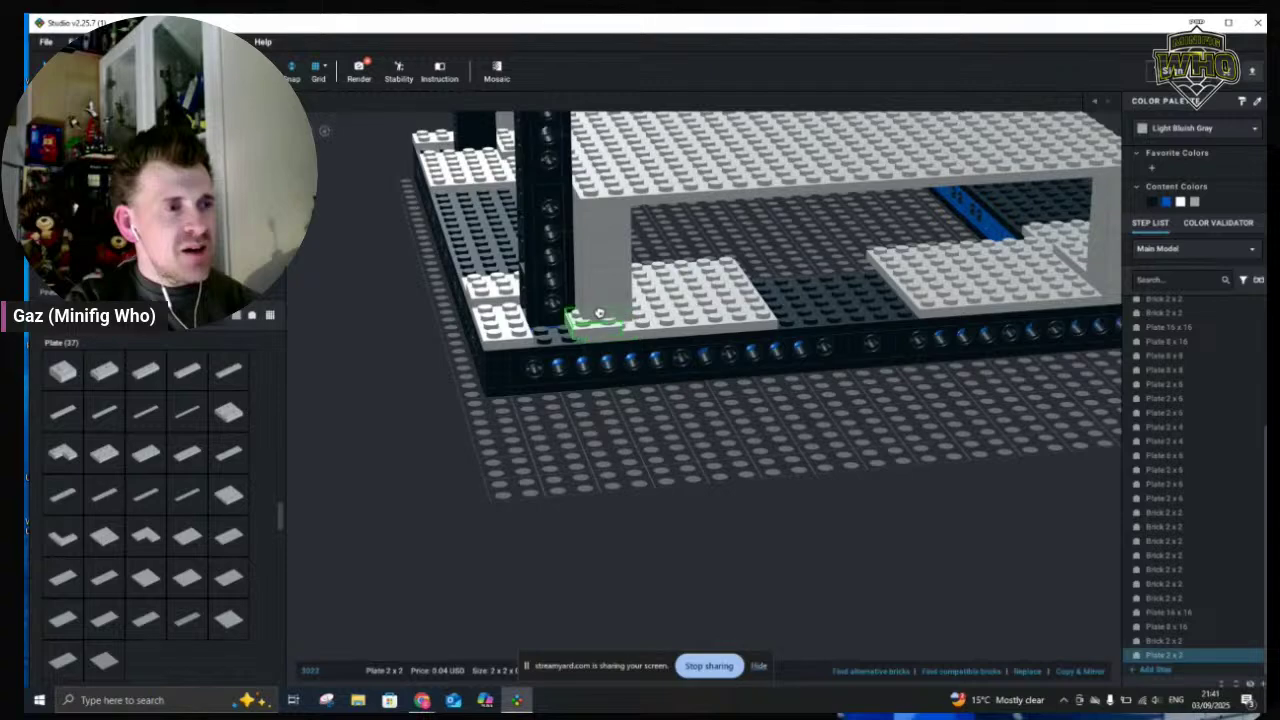
key(ctrl+z)
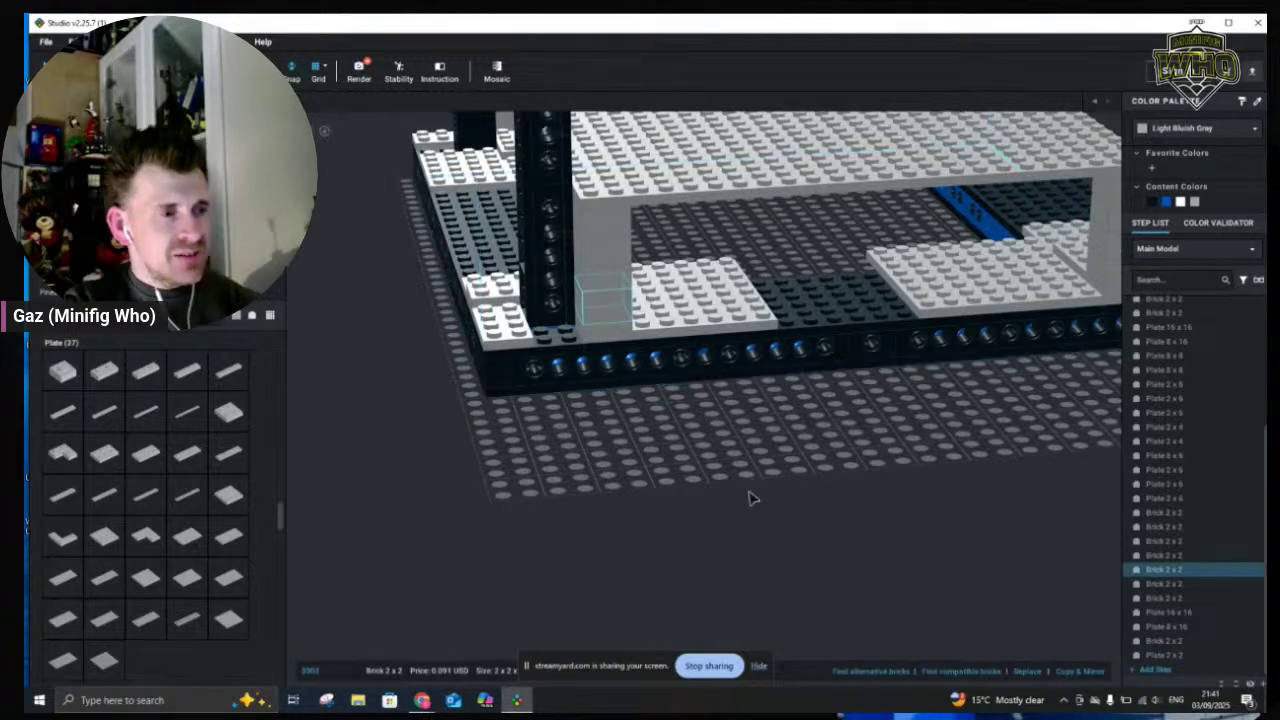
click(783, 498)
scroll(768, 496, down, 6)
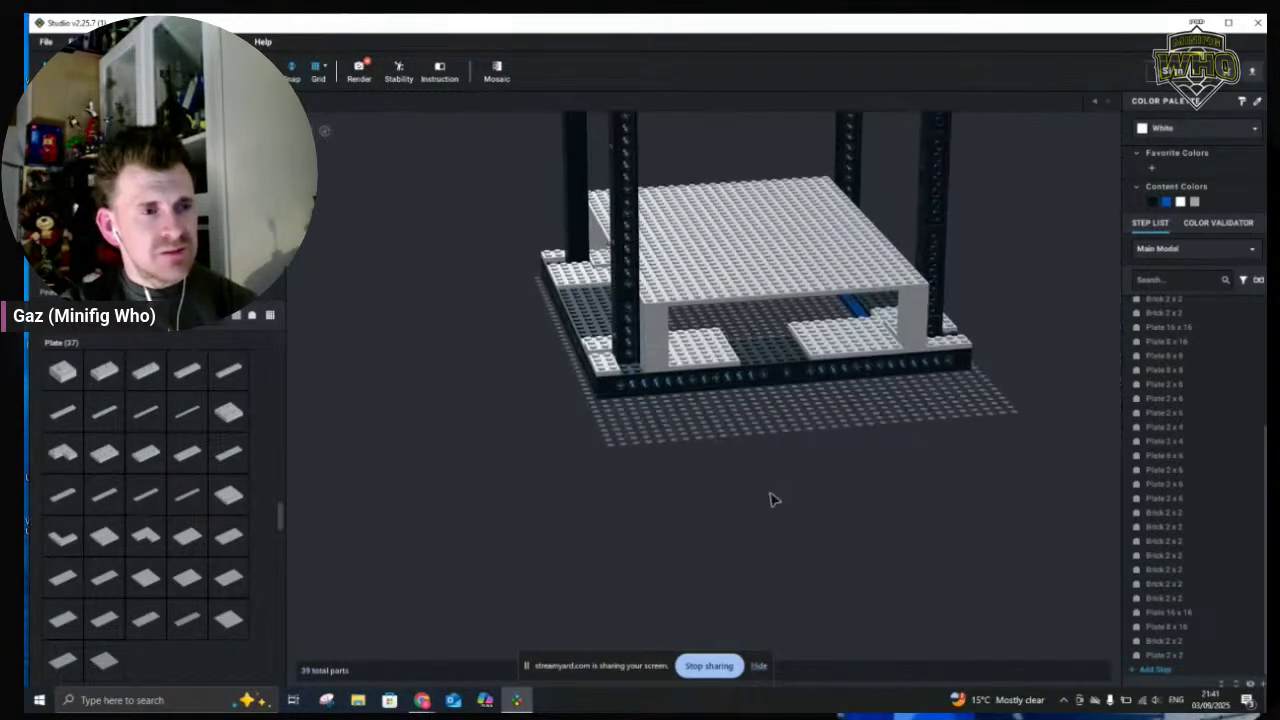
Copy the 2 x 2 plate at the floor column's base and add two more 2 x 2 plates to the module
right_drag(788, 493, 726, 474)
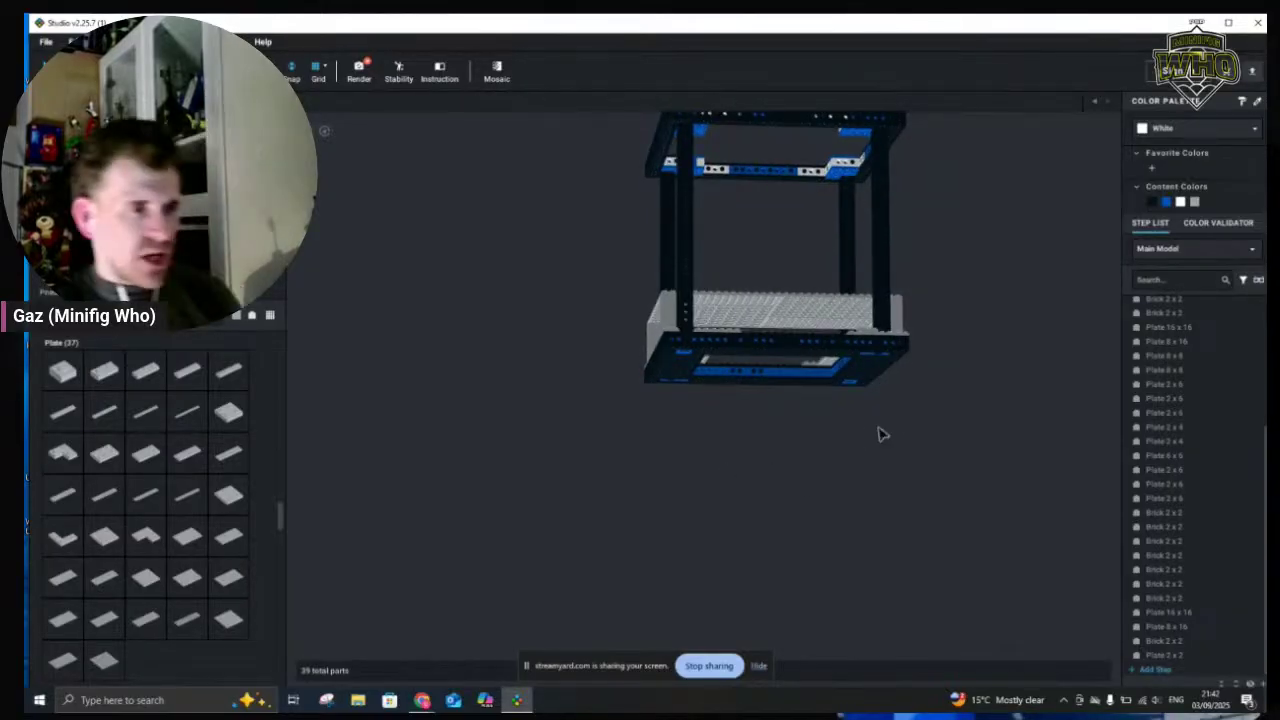
right_drag(946, 466, 1001, 488)
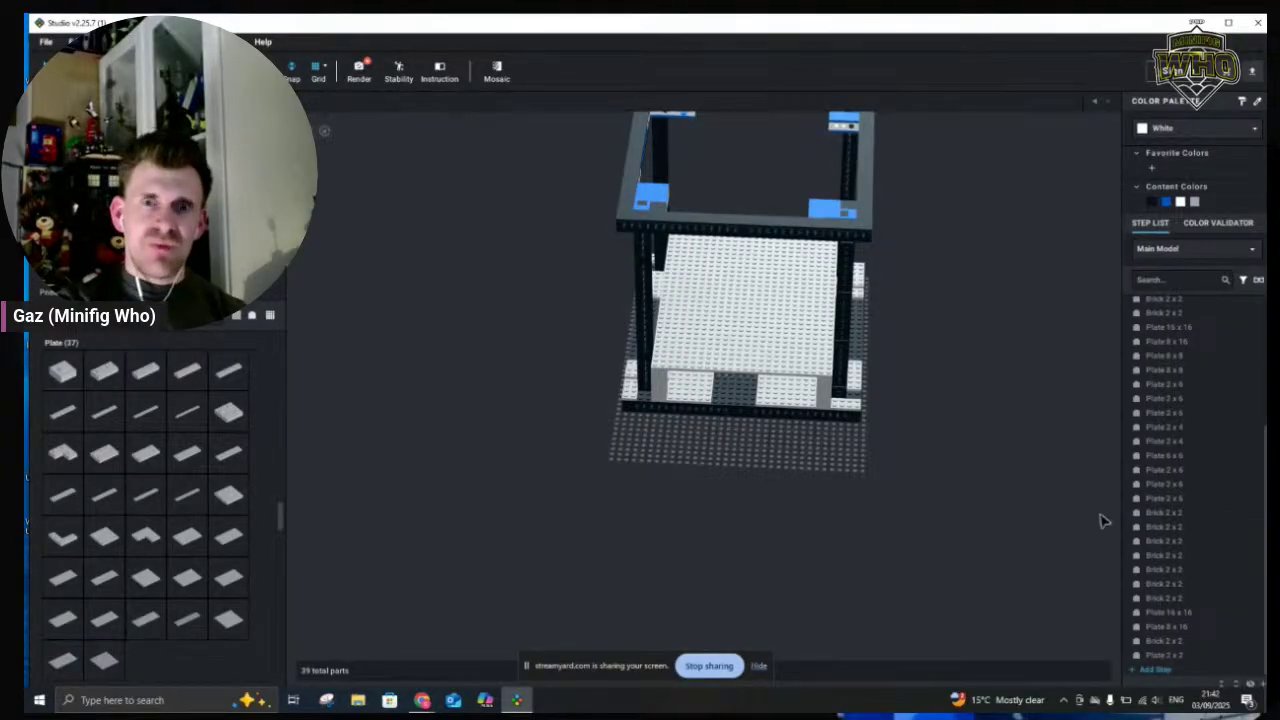
right_drag(968, 472, 921, 468)
scroll(968, 470, up, 5)
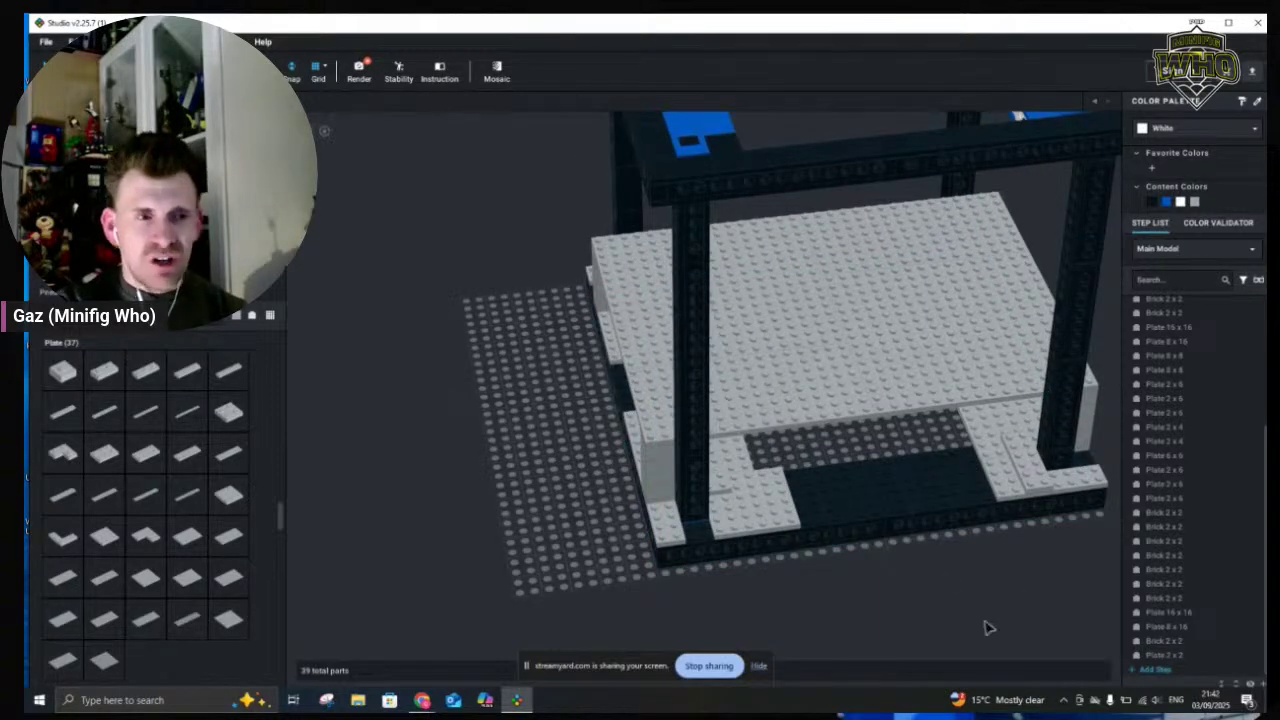
right_drag(985, 621, 1021, 628)
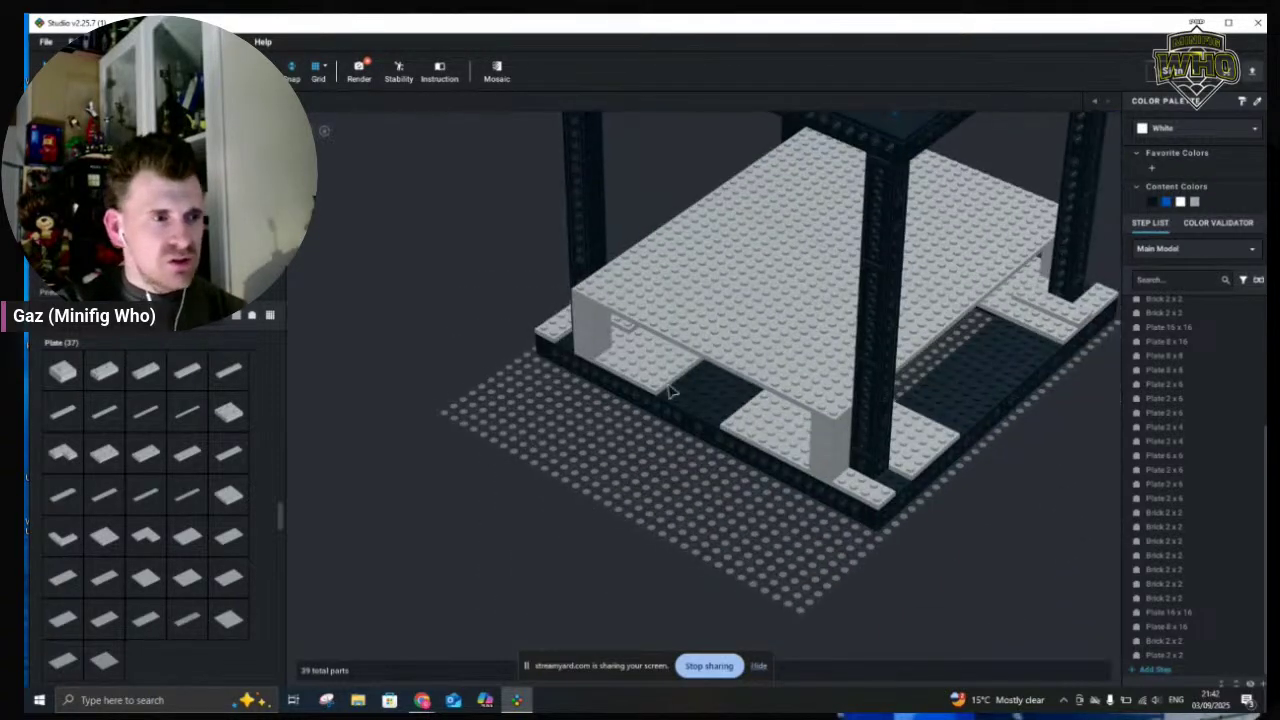
click(592, 345)
key(ctrl+c)
key(ctrl+v)
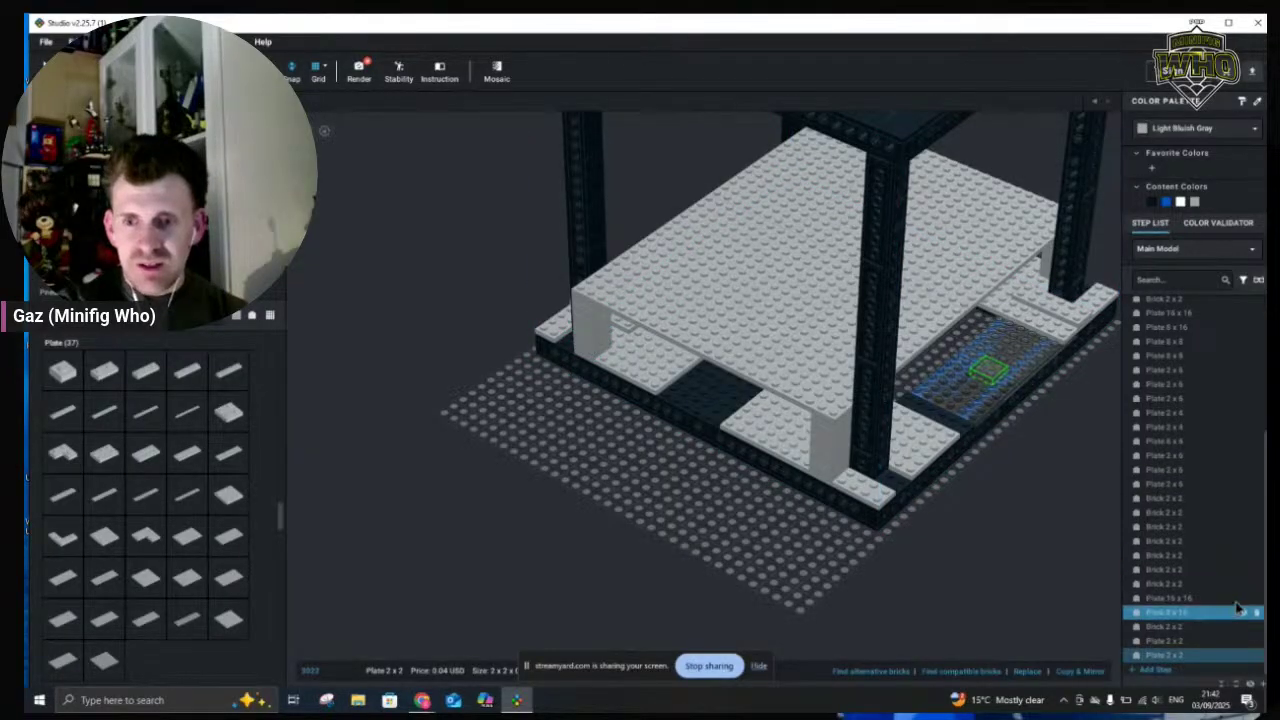
click(993, 509)
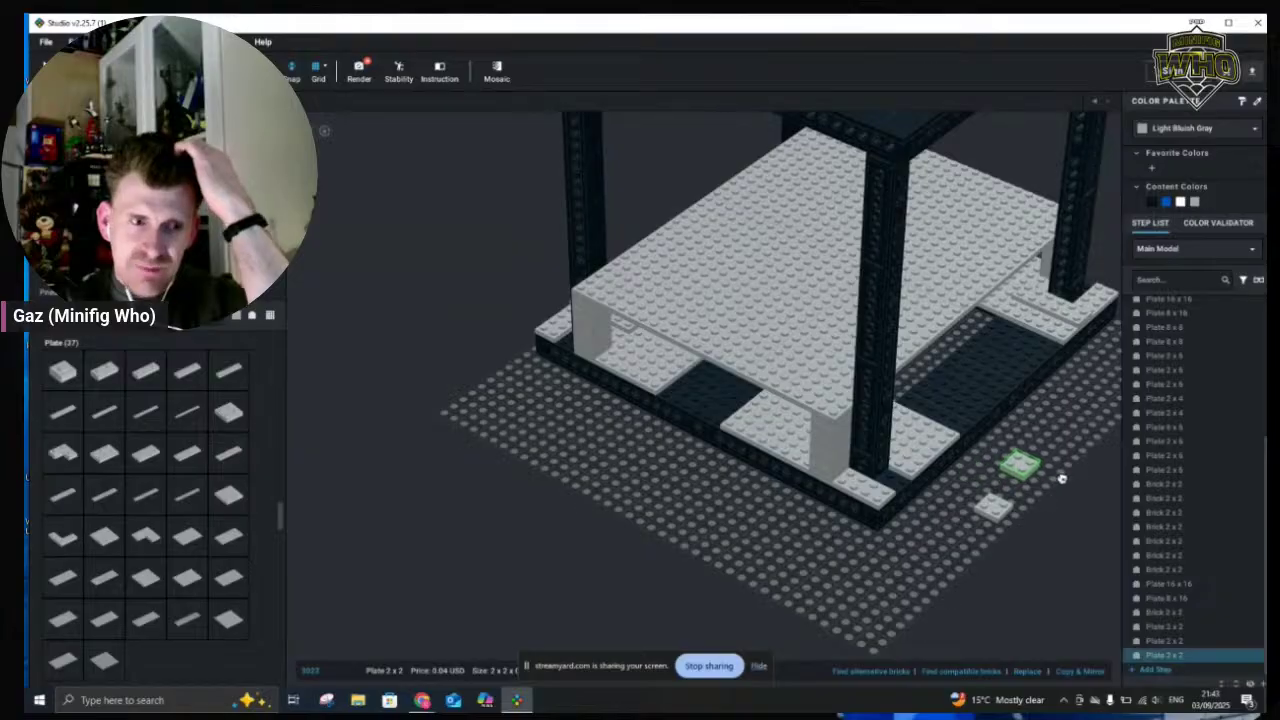
right_drag(1063, 471, 877, 531)
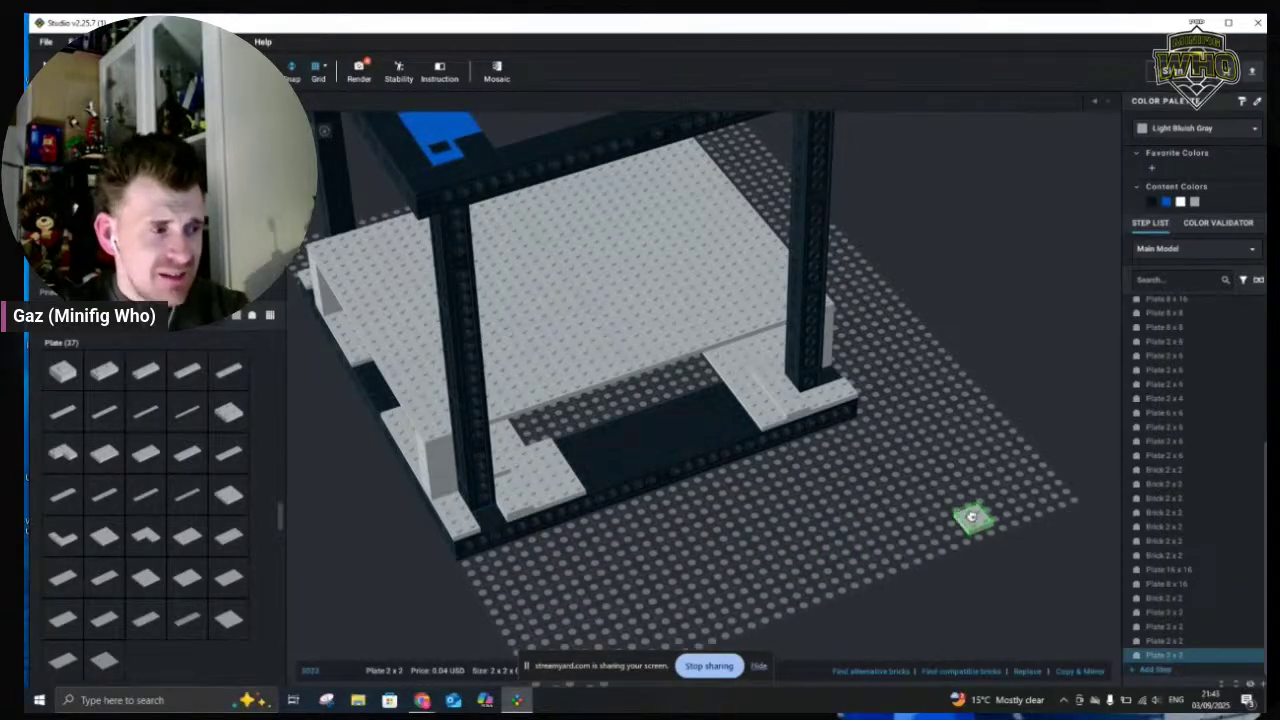
key(Escape)
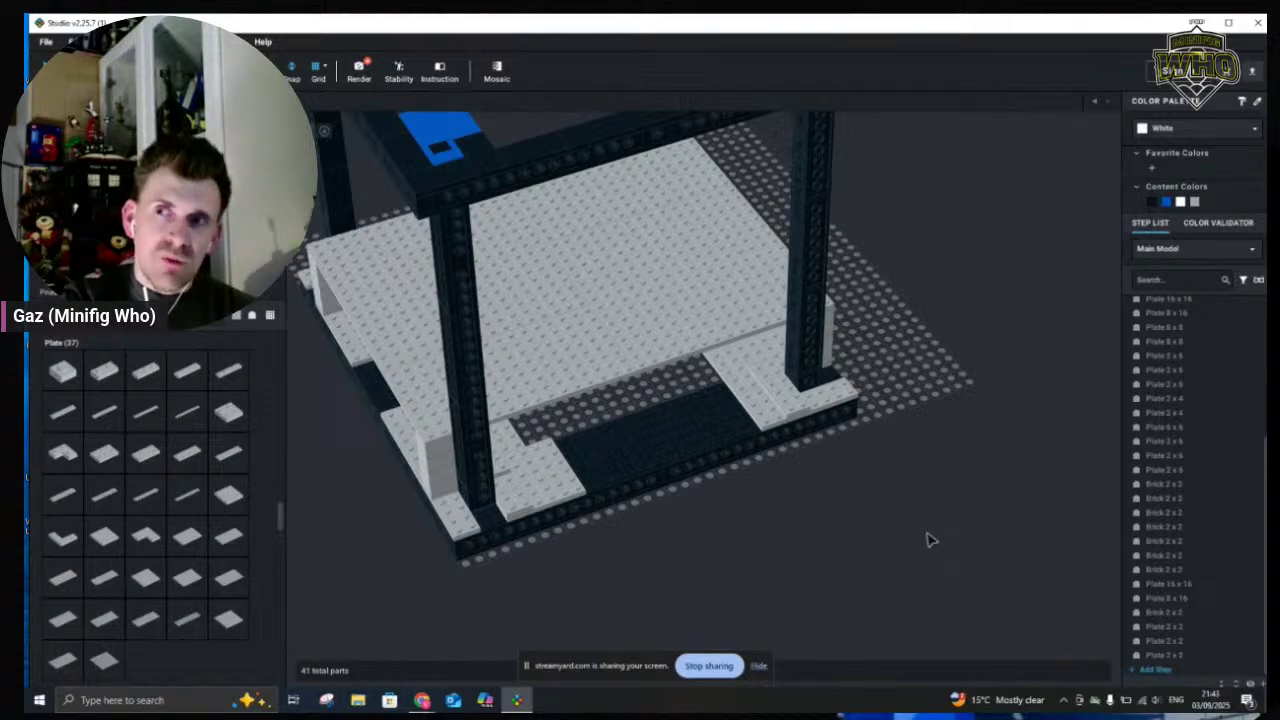
click(637, 481)
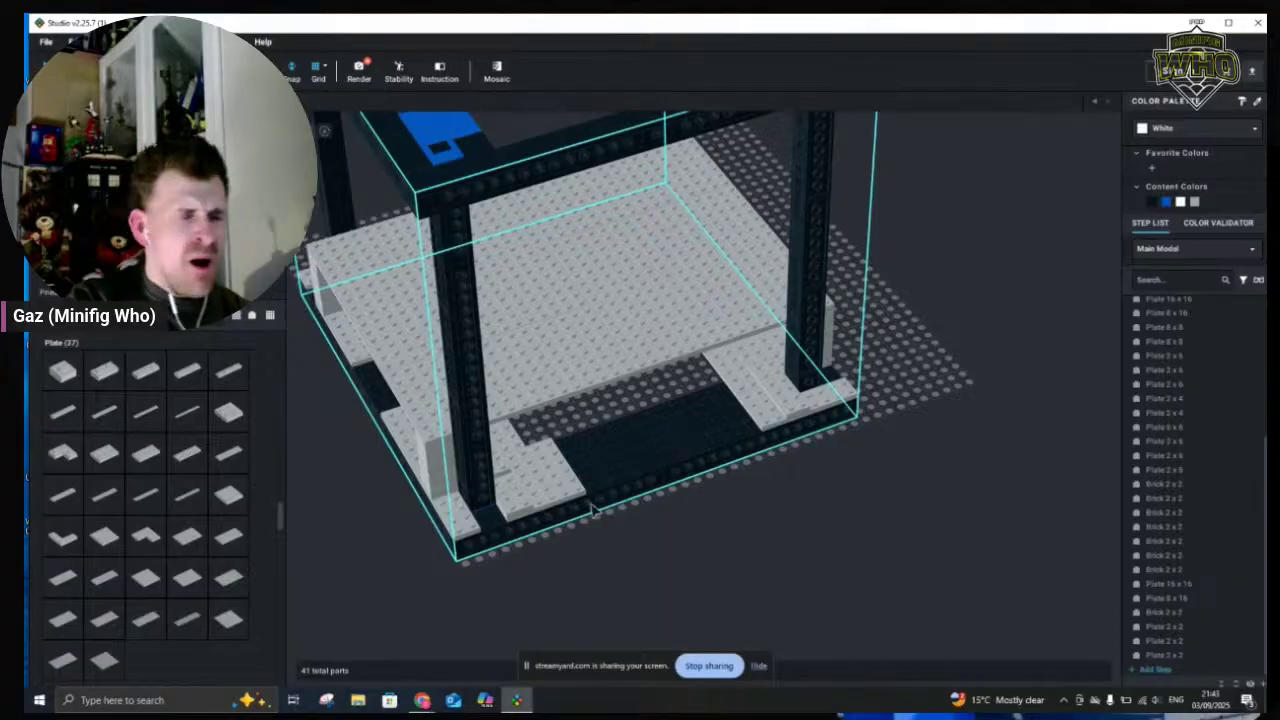
key(Escape)
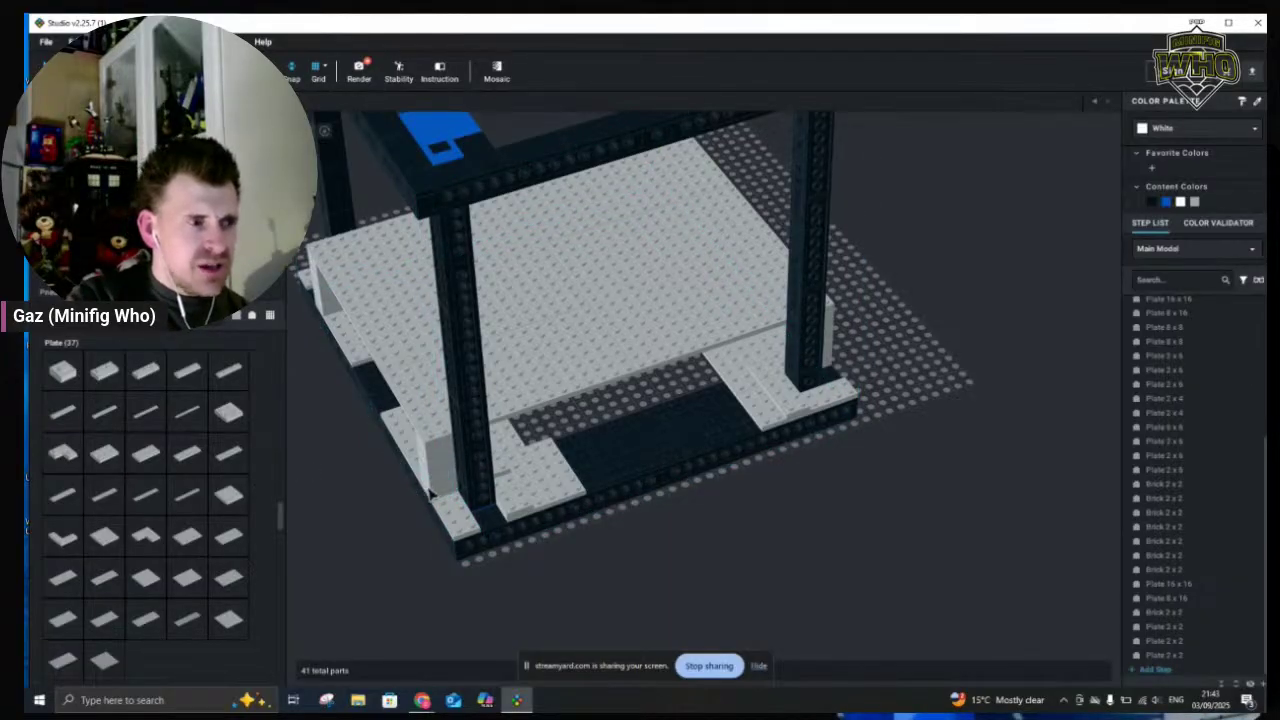
click(432, 490)
click(468, 470)
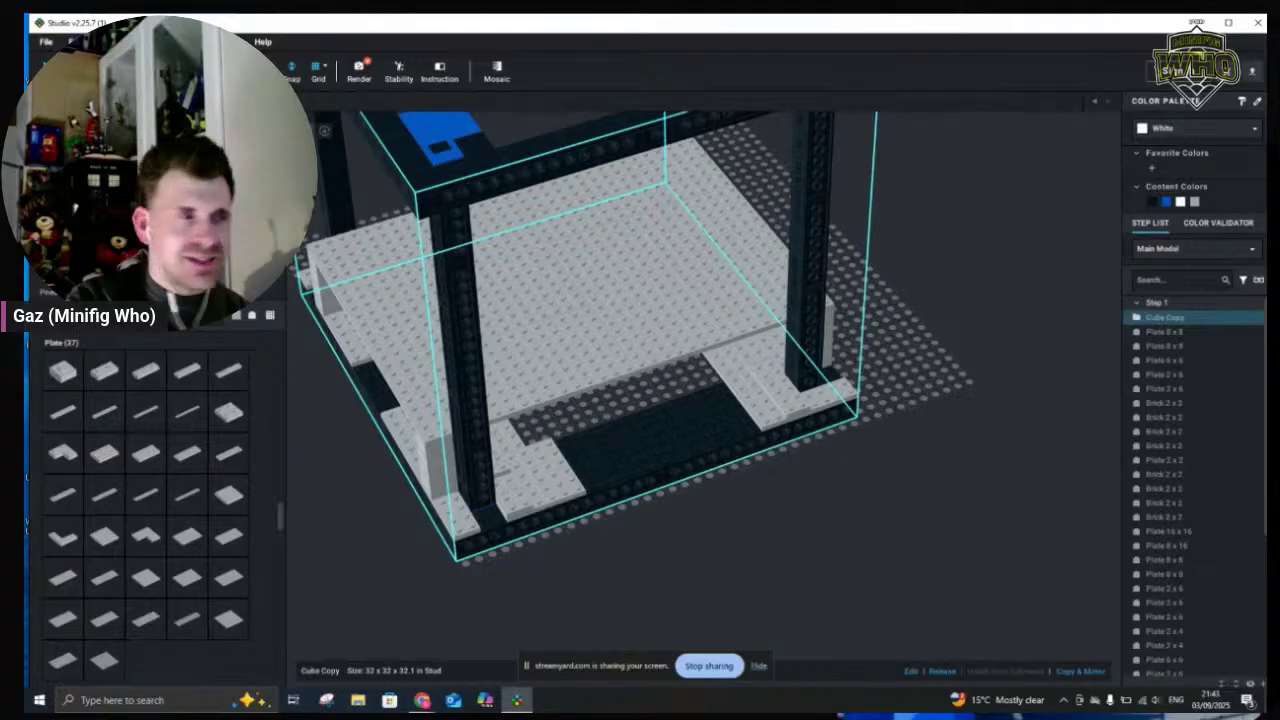
key(ctrl+v)
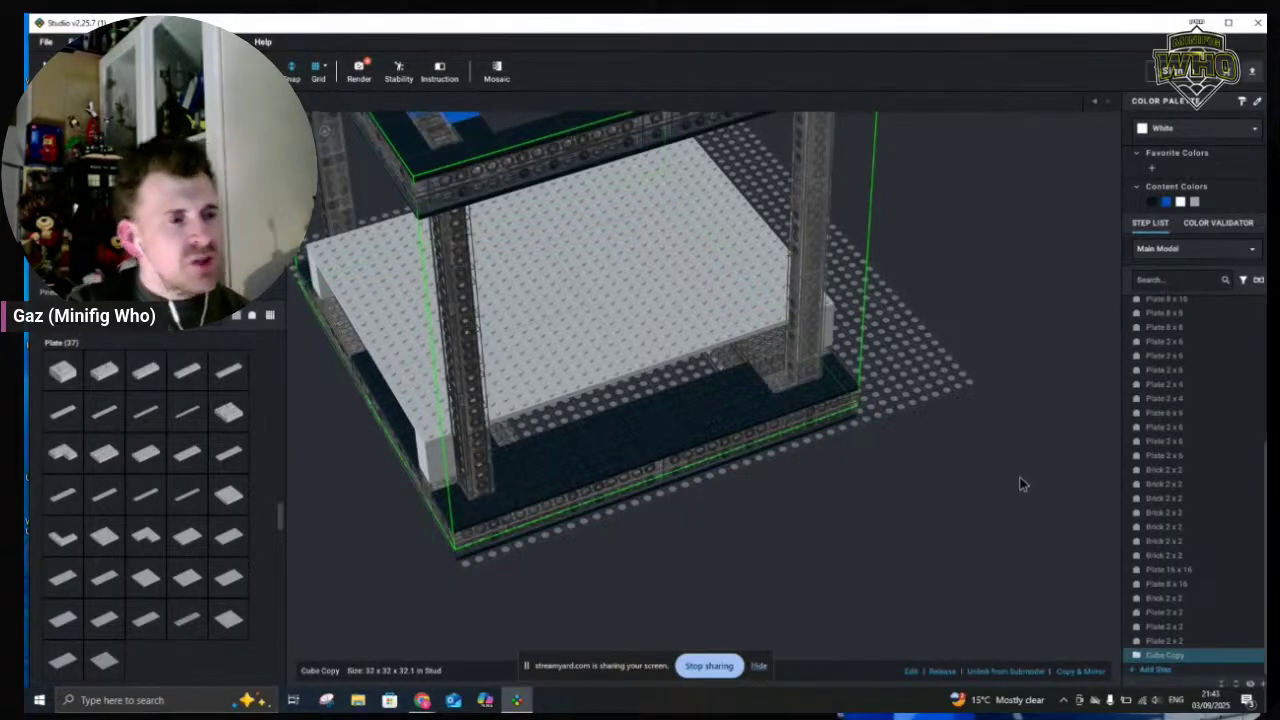
key(ctrl+v)
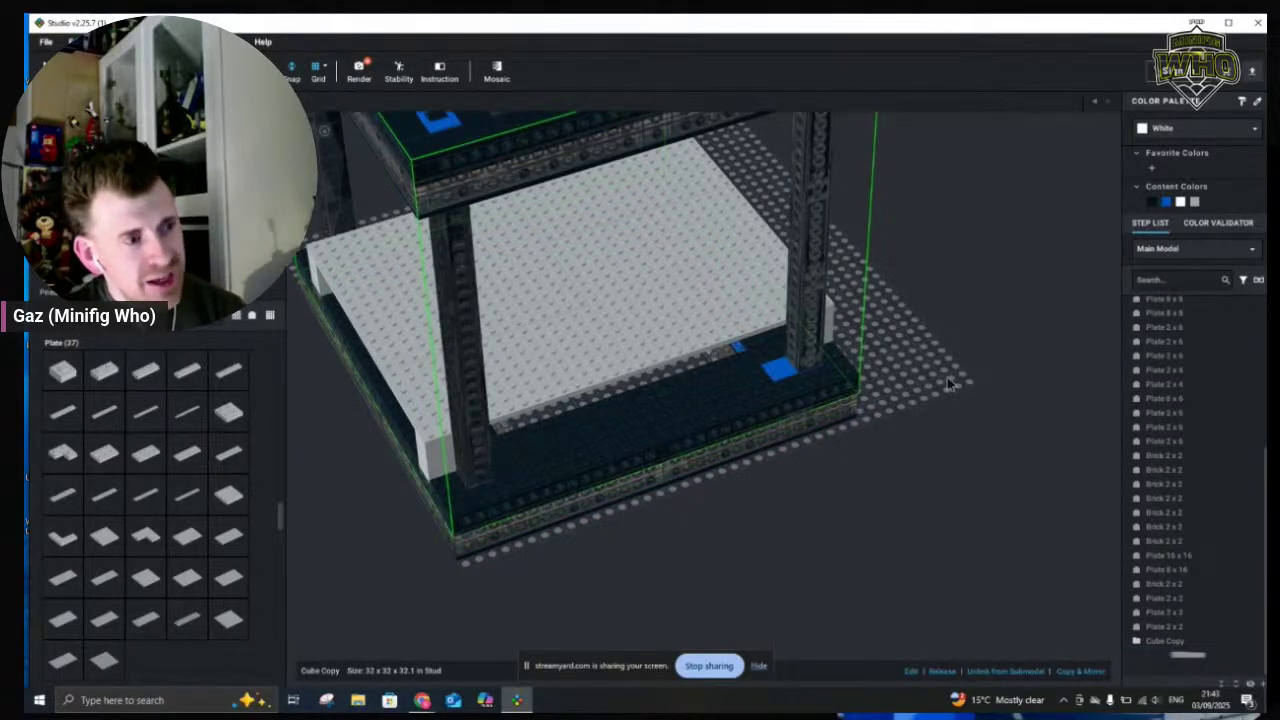
drag(840, 378, 786, 580)
key(ctrl+z)
key(ctrl+z)
key(ctrl+z)
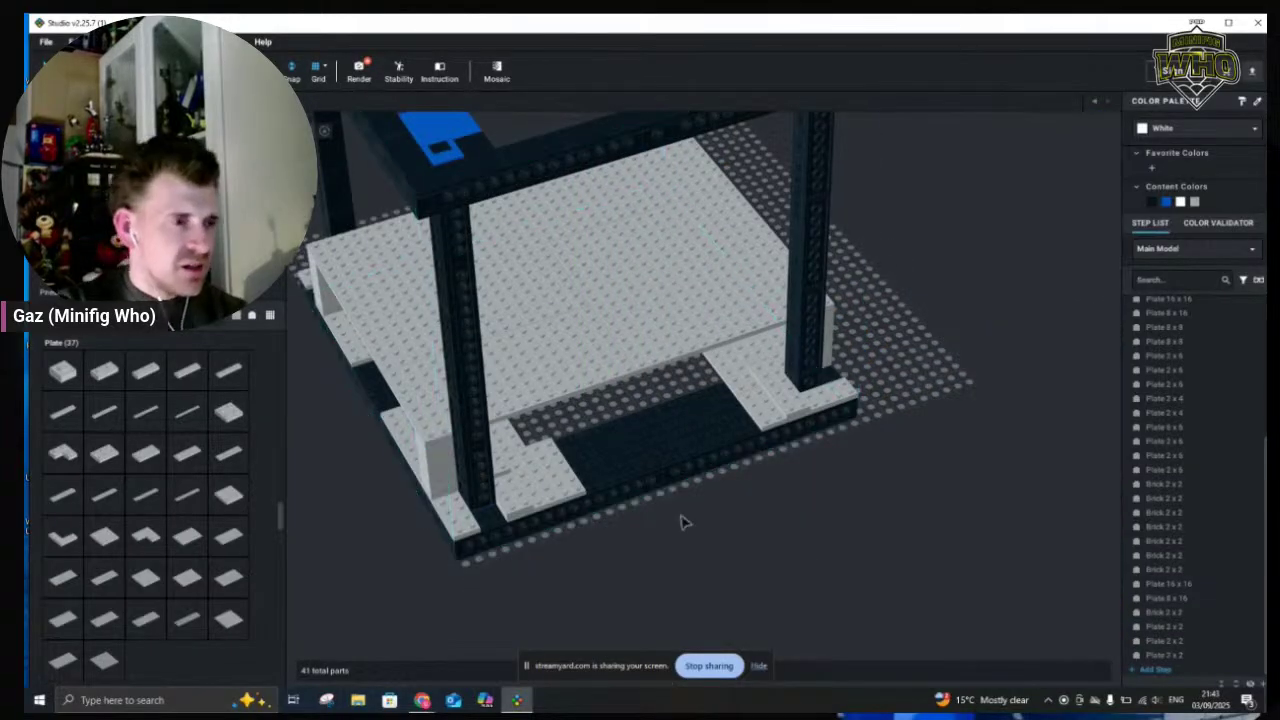
Copy a 2 x 2 brick from the corner column and stack columns on the edge plates beside the open side's two uprights
click(440, 472)
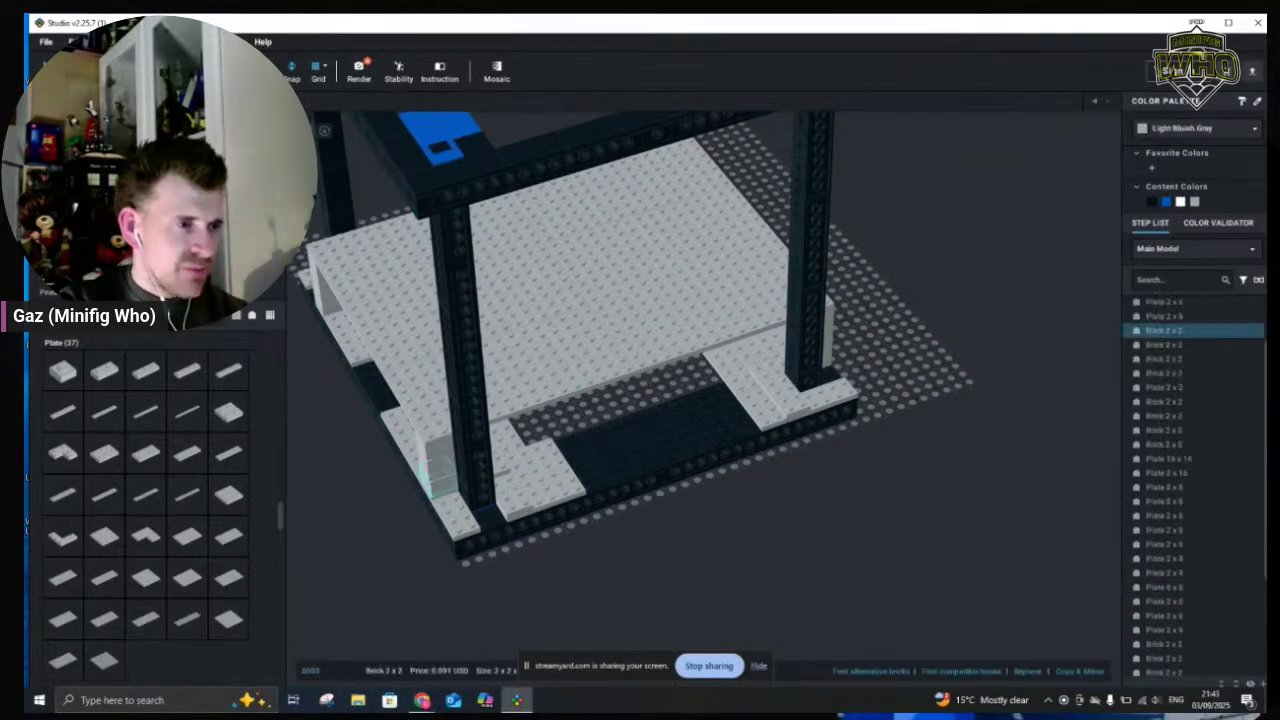
key(ctrl+v)
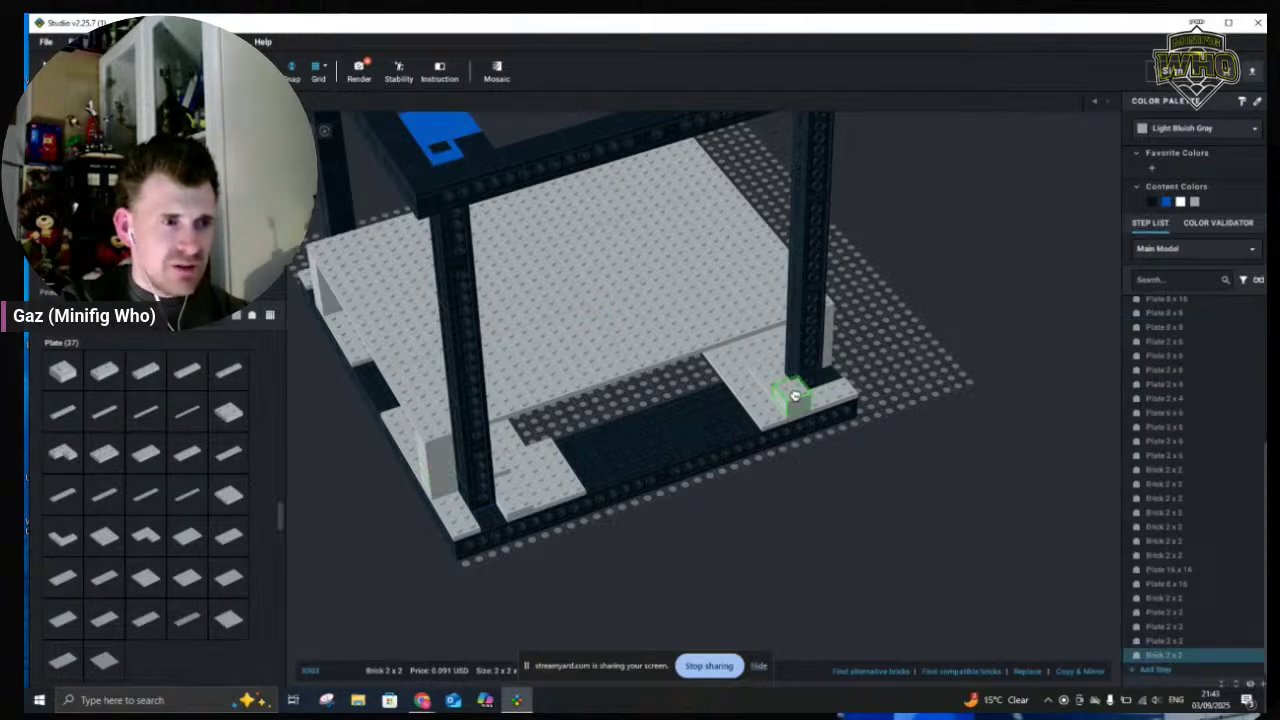
click(795, 396)
click(800, 383)
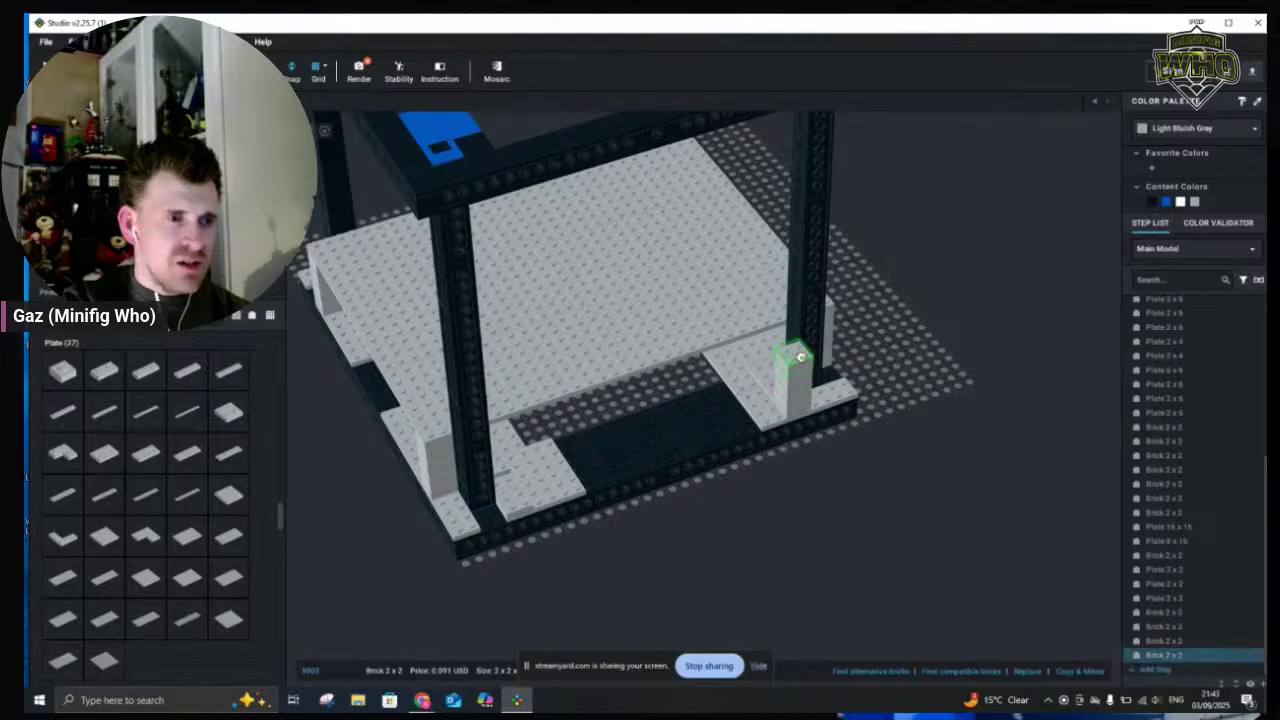
click(801, 360)
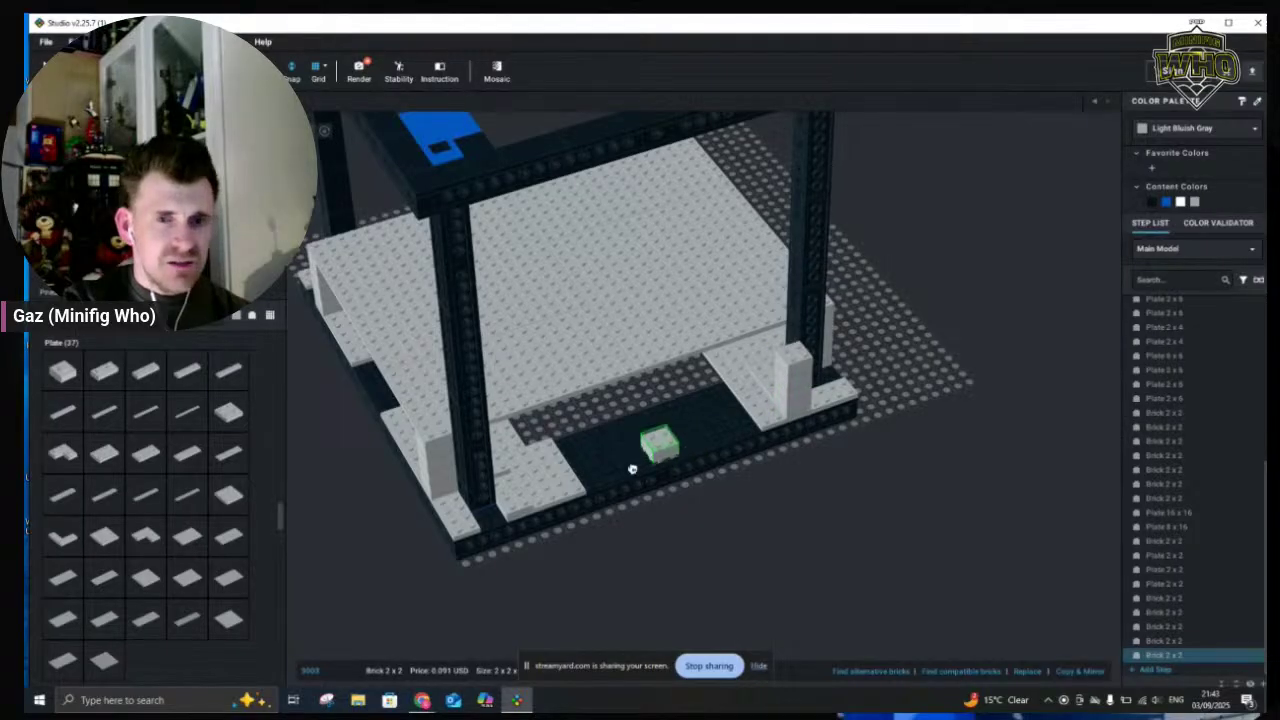
click(519, 496)
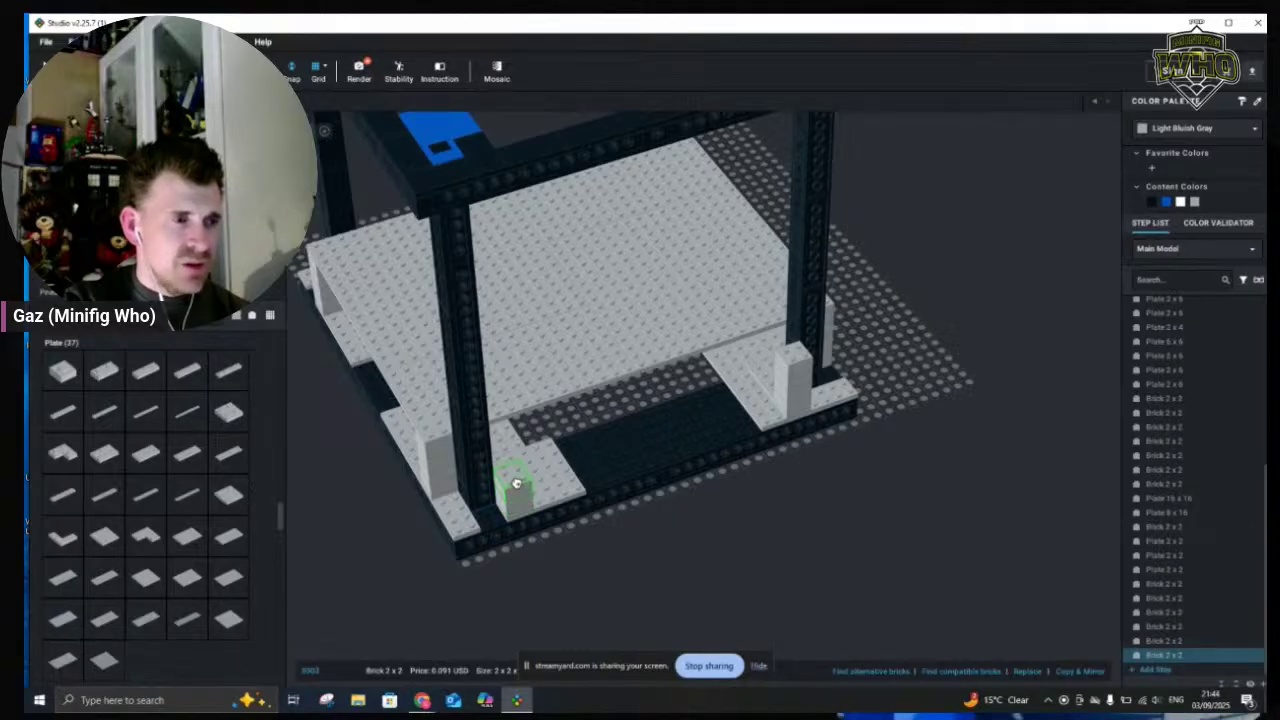
click(516, 483)
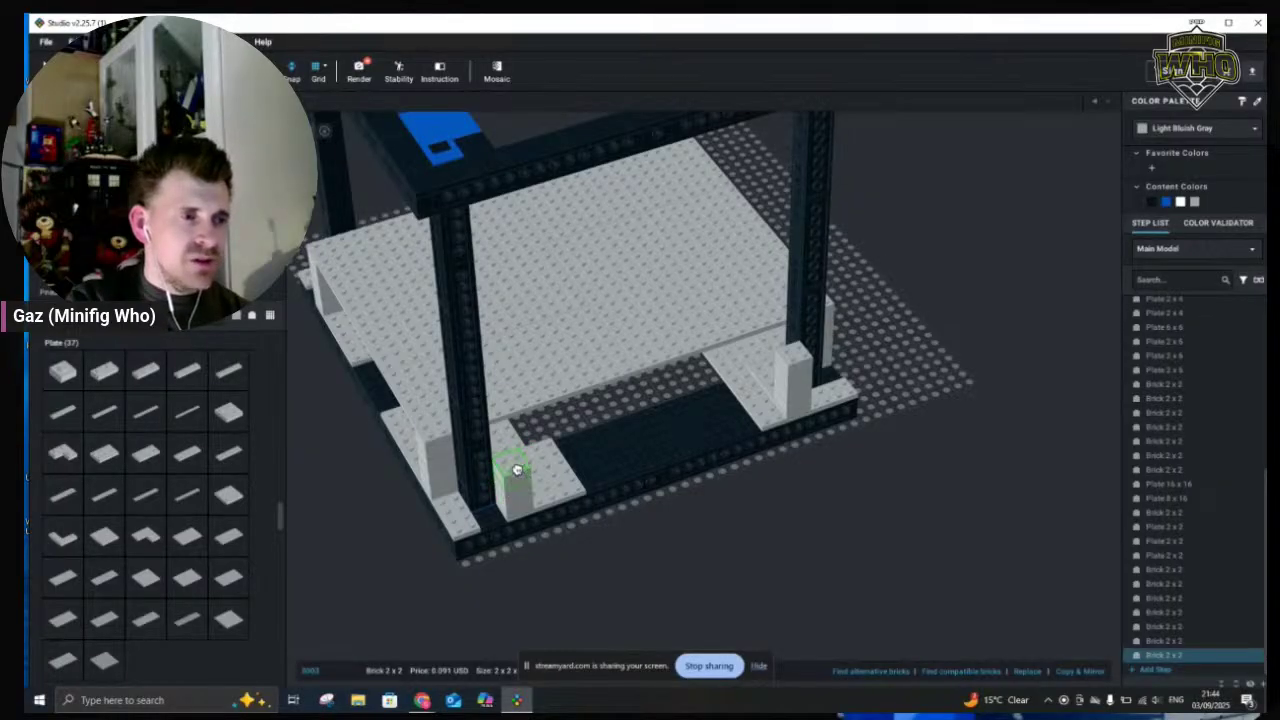
Finish the light bluish gray column beside the corner pillar by stacking further 2 x 2 bricks on it
click(516, 470)
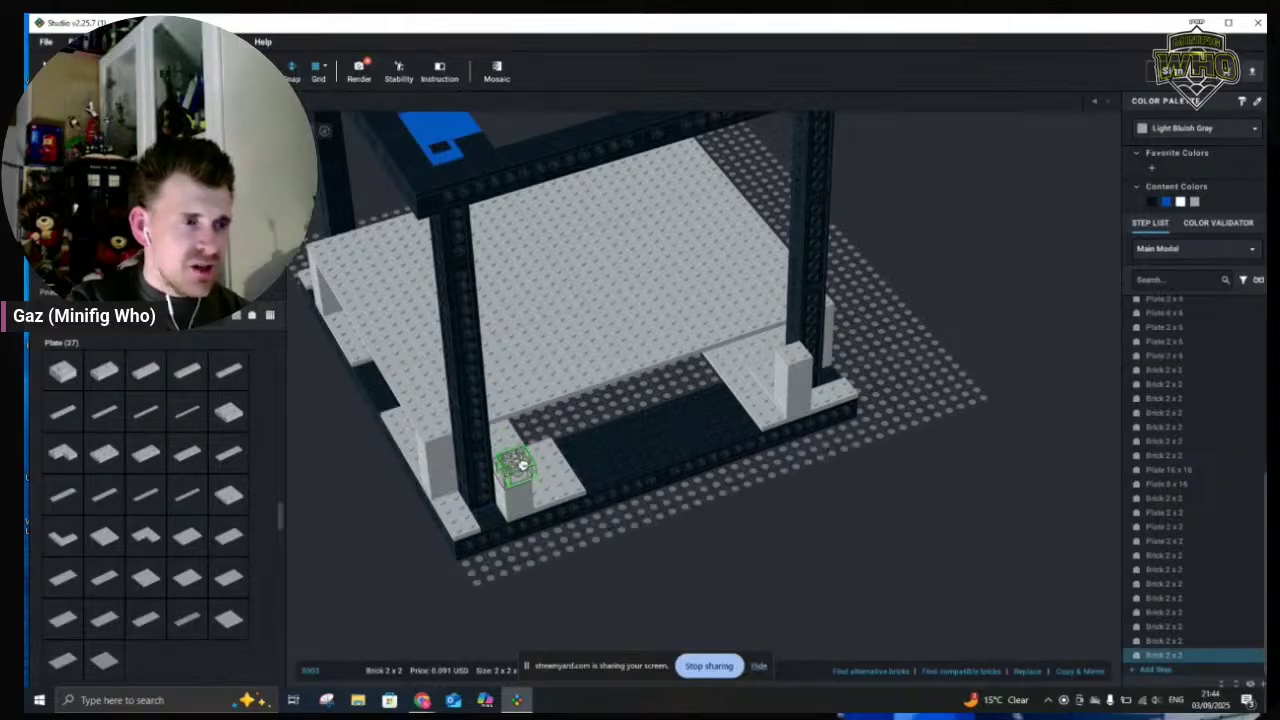
click(518, 458)
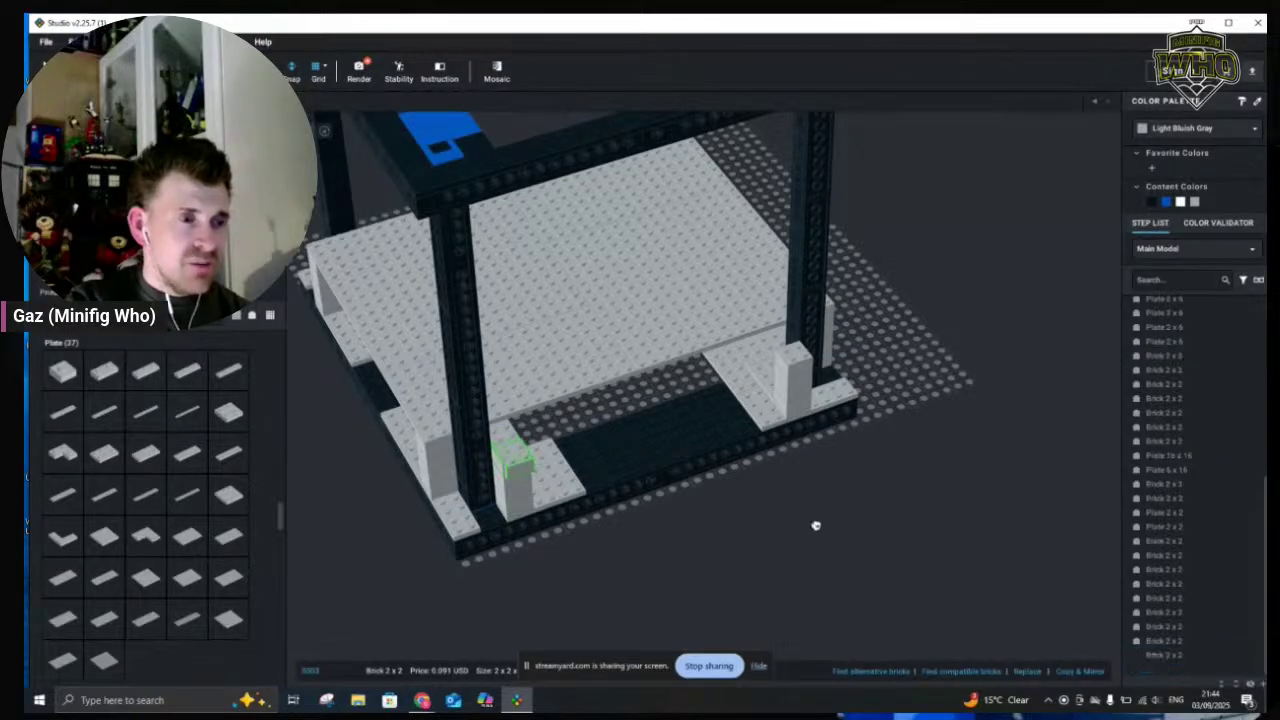
key(Escape)
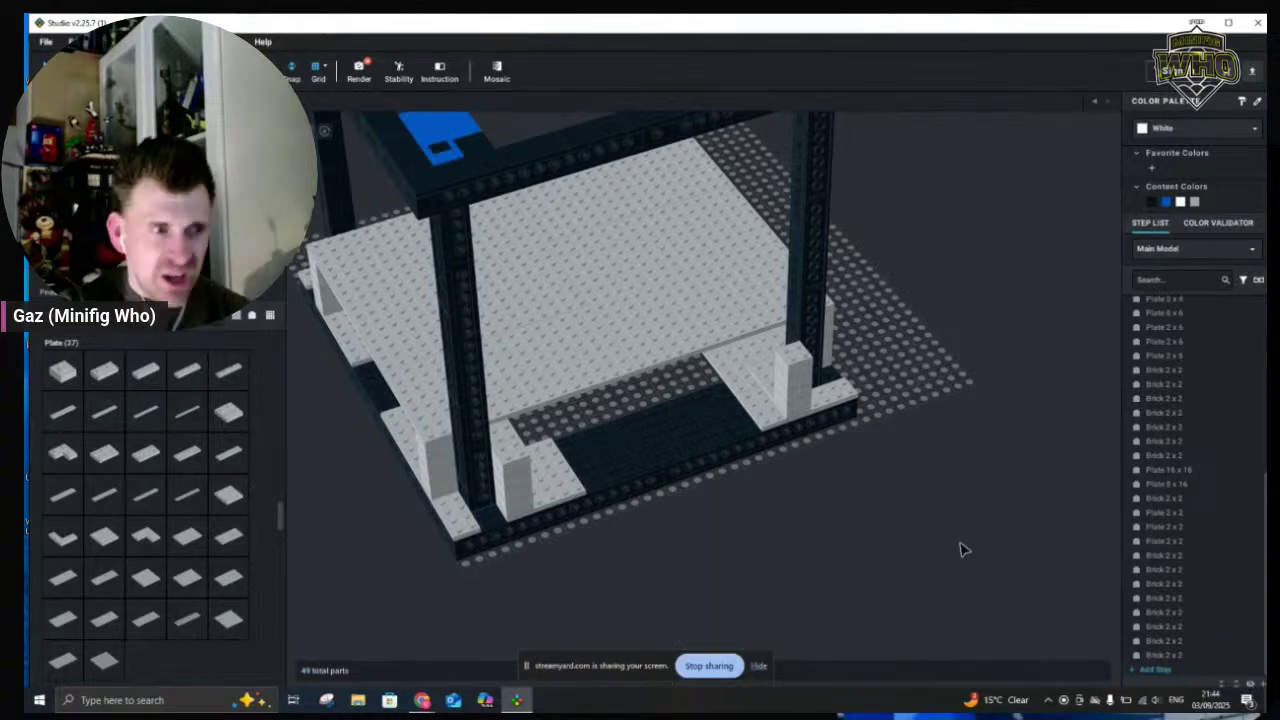
Try a light bluish gray Plate 6 x 24 turned parallel to the model's open edge, and delete it
right_drag(952, 535, 932, 536)
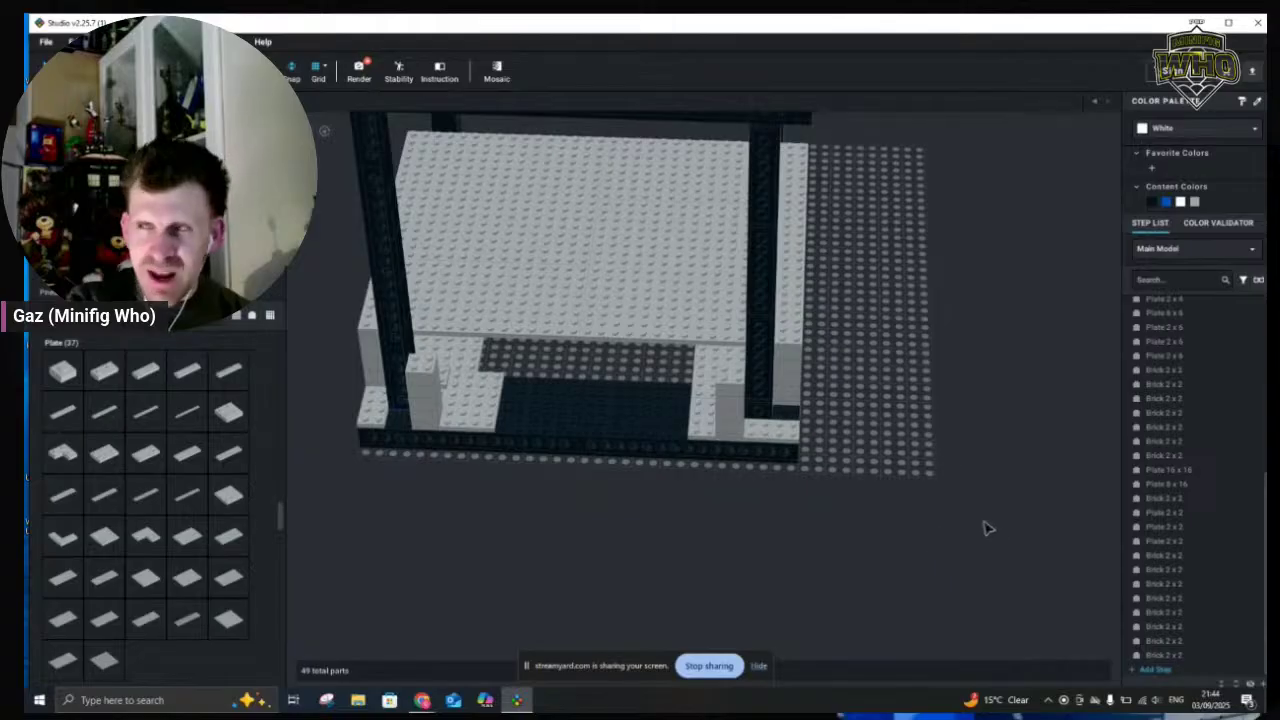
scroll(931, 523, down, 3)
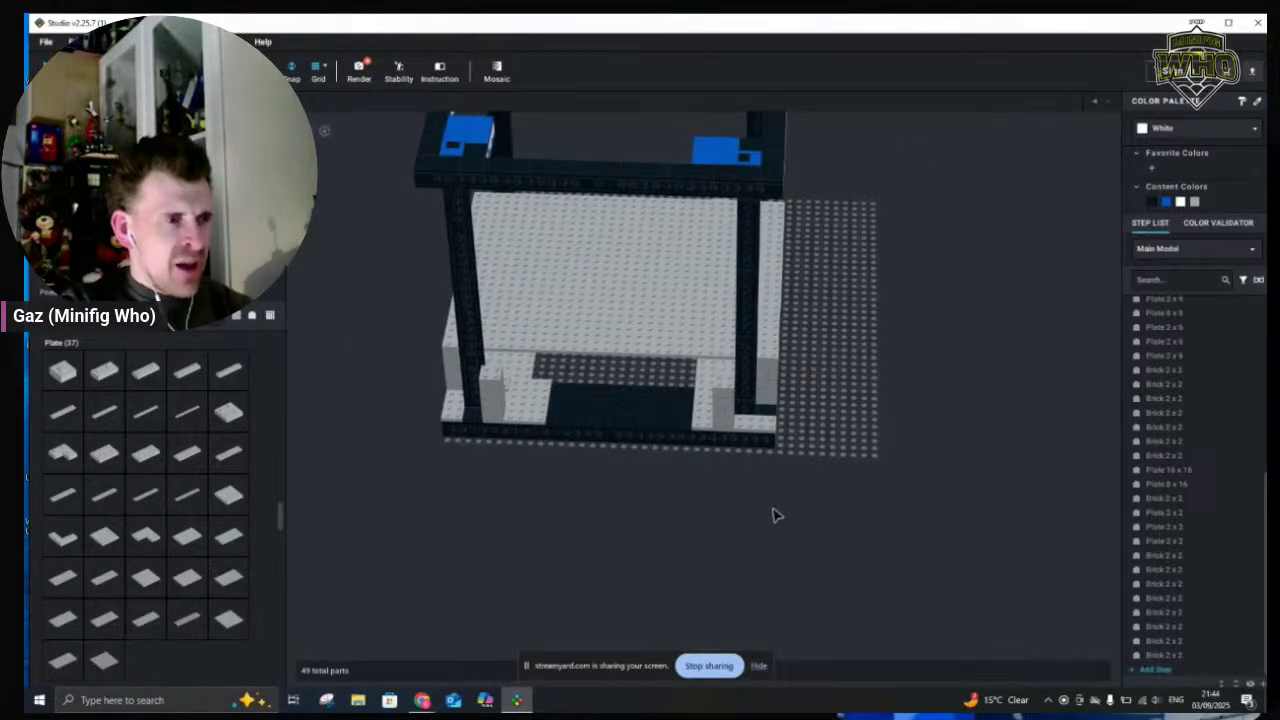
scroll(777, 512, up, 3)
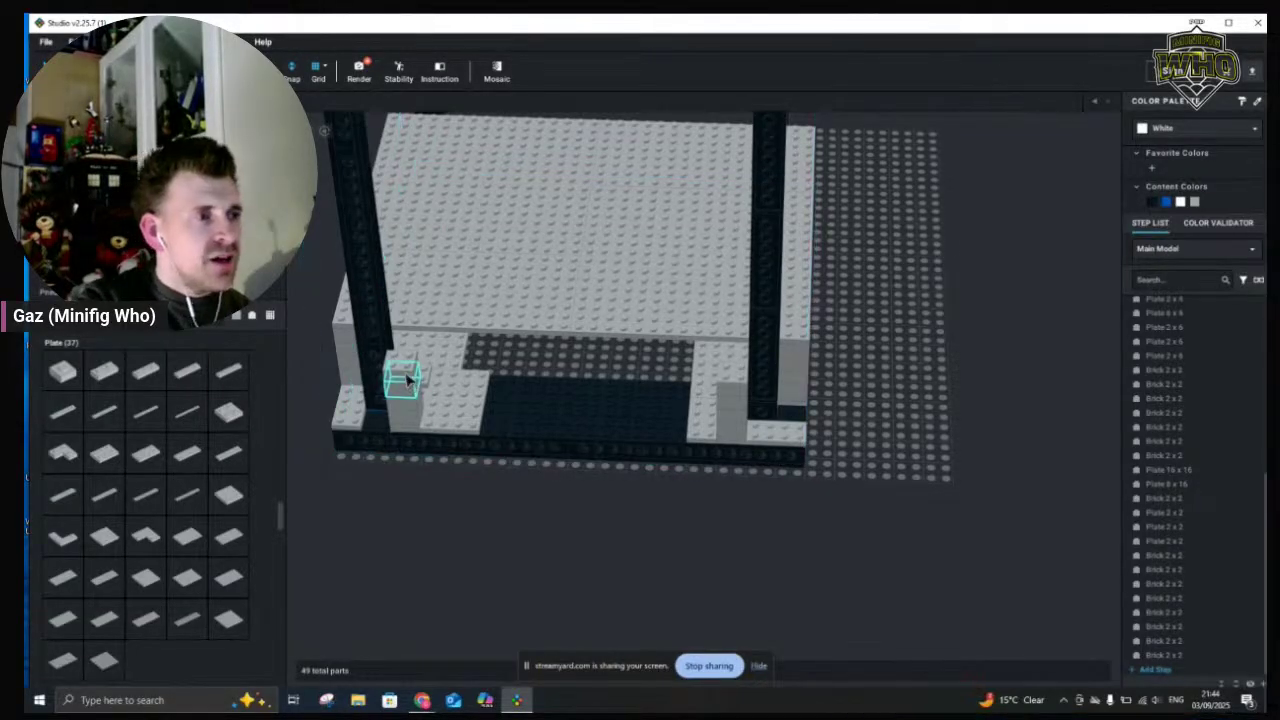
click(186, 620)
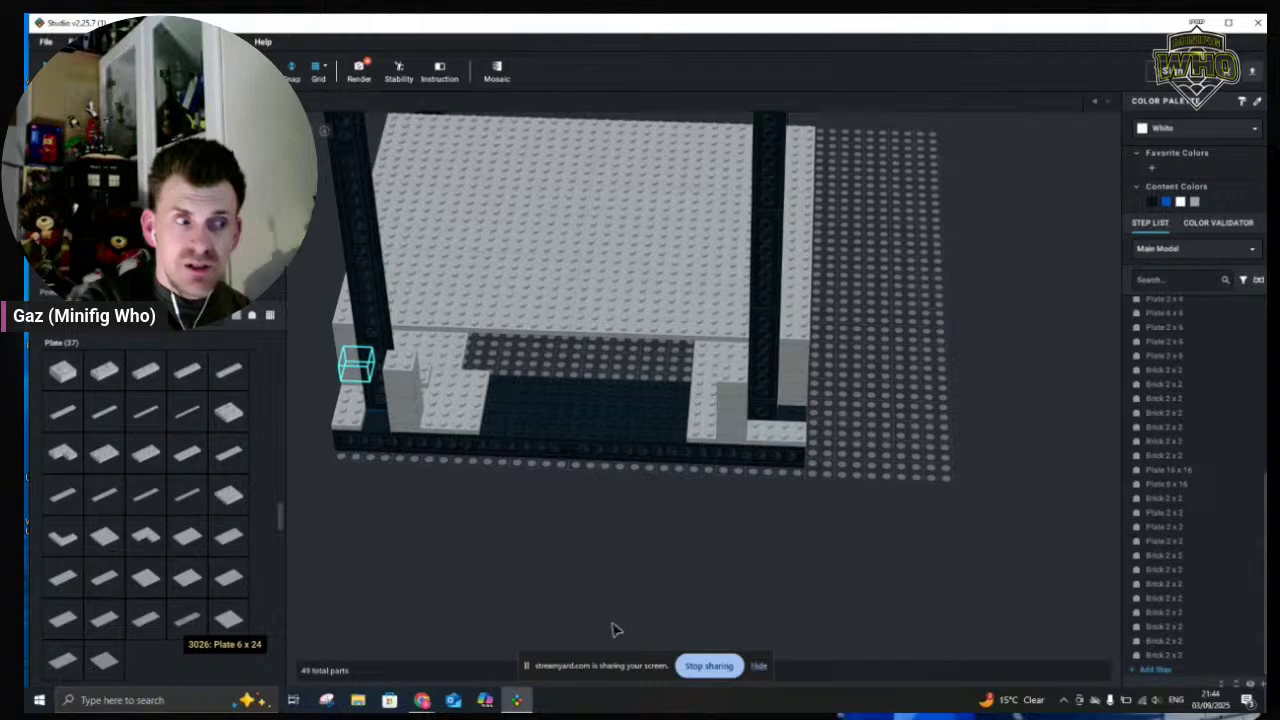
click(600, 614)
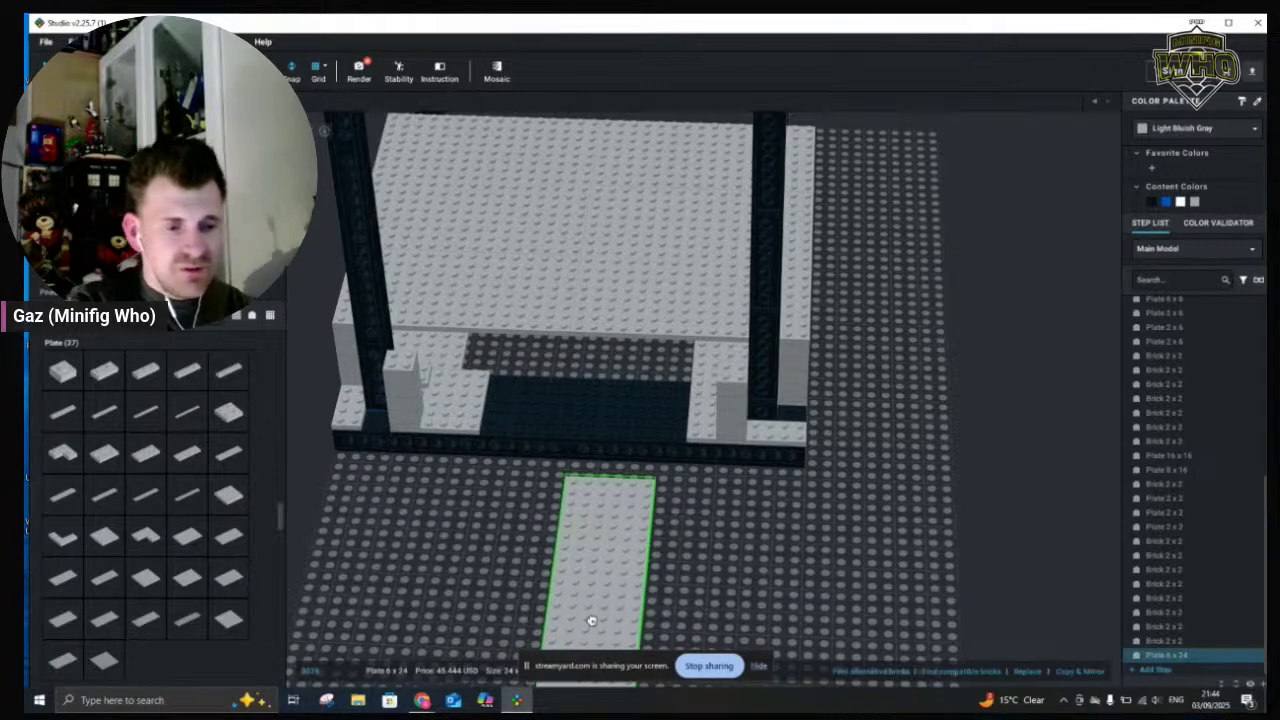
key(Right)
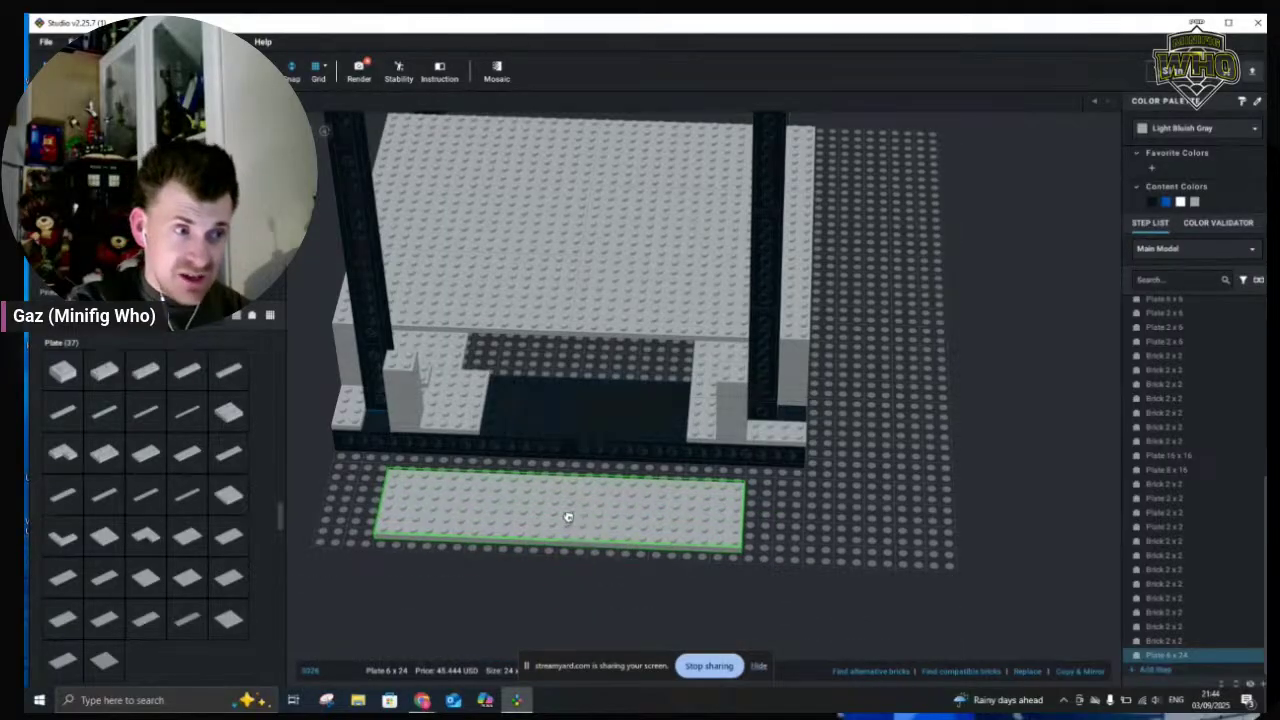
click(567, 517)
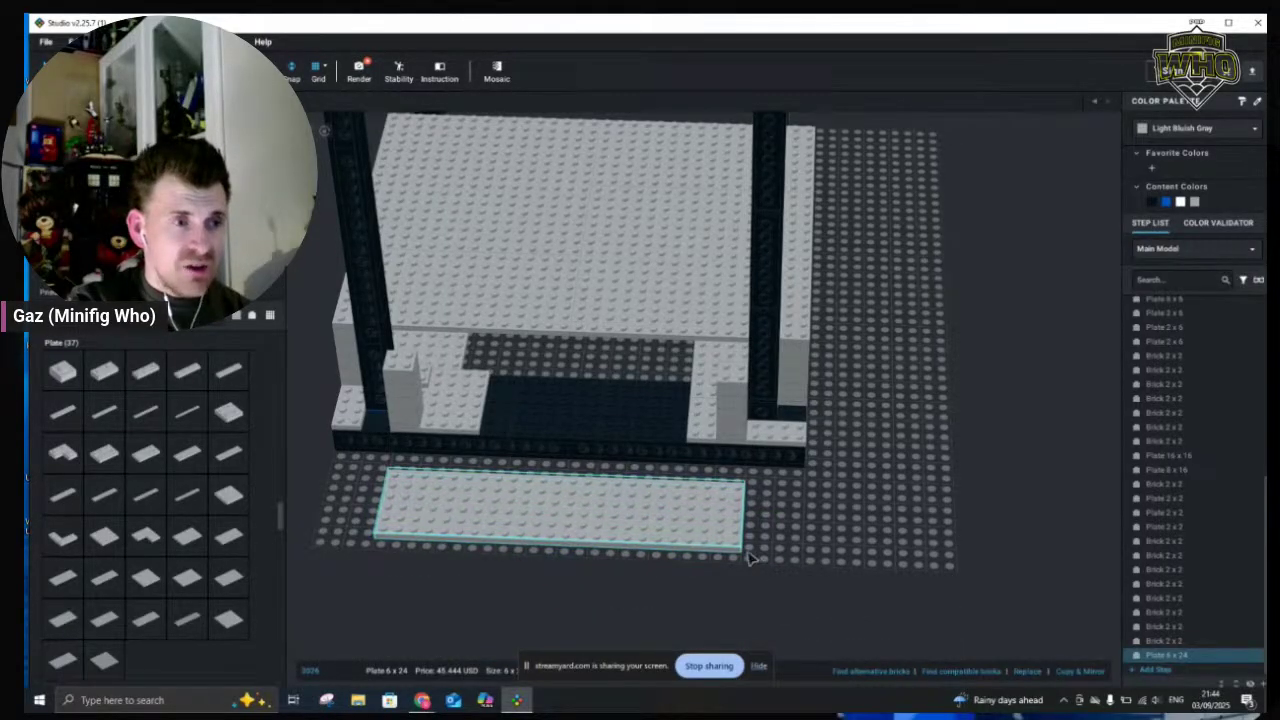
right_drag(797, 546, 687, 557)
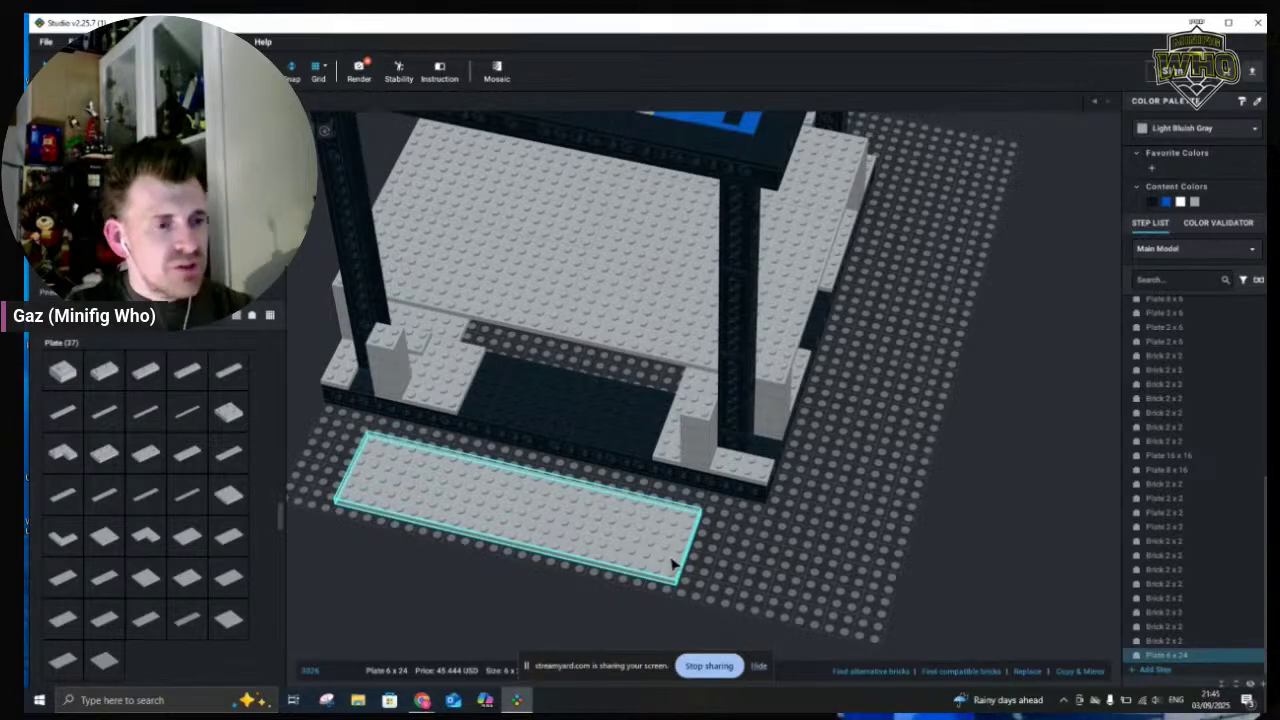
key(Delete)
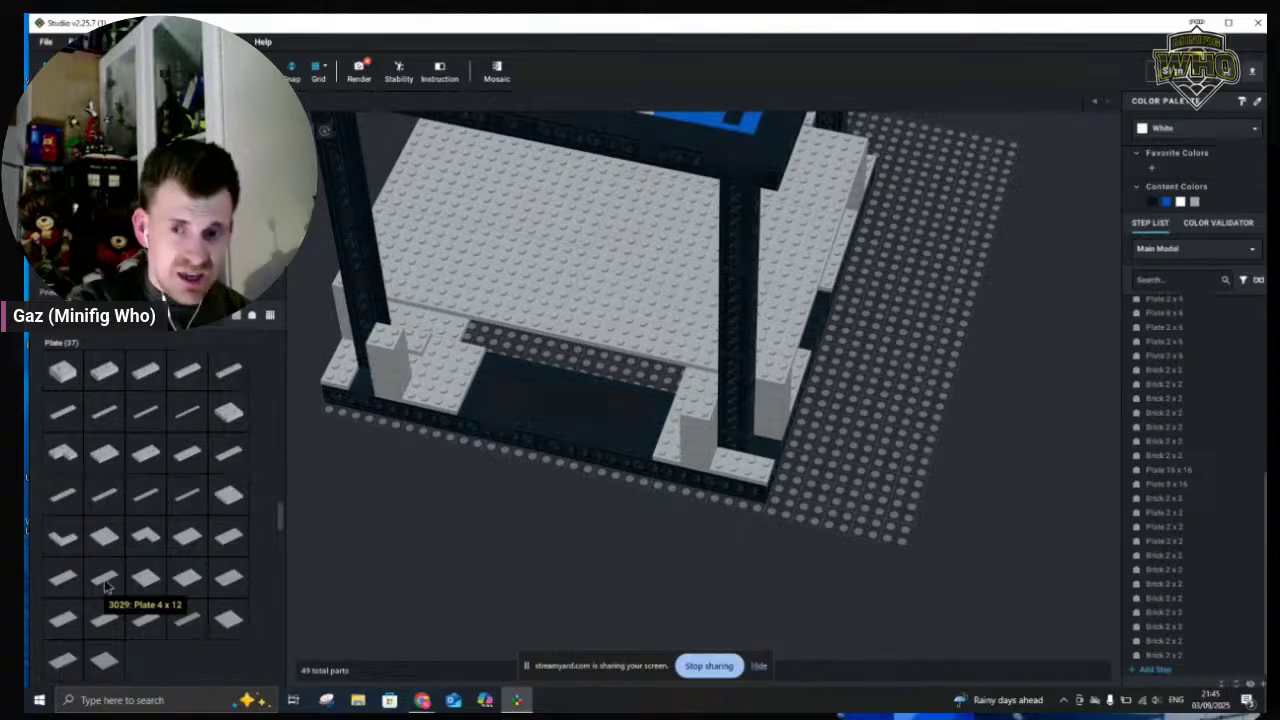
Add a light bluish gray Plate 4 x 12, turn it parallel to the open edge, and set it on the brick column beside the pillar
drag(107, 586, 525, 581)
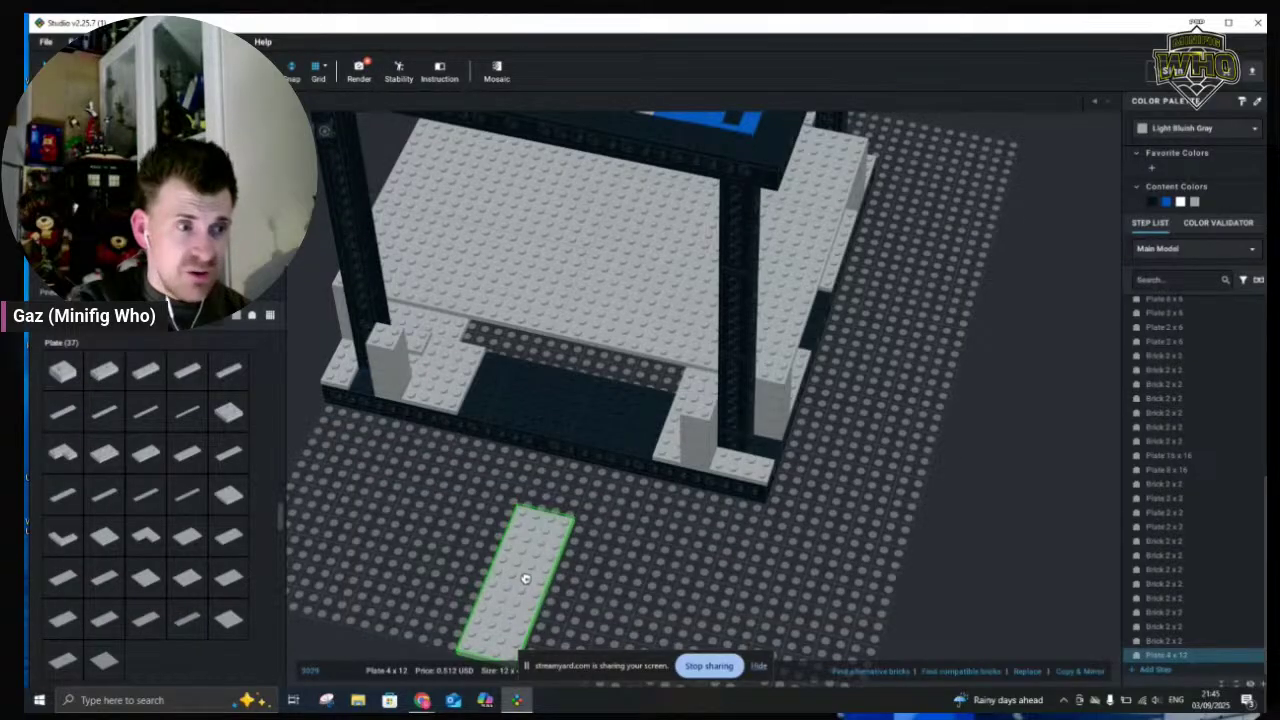
key(Right)
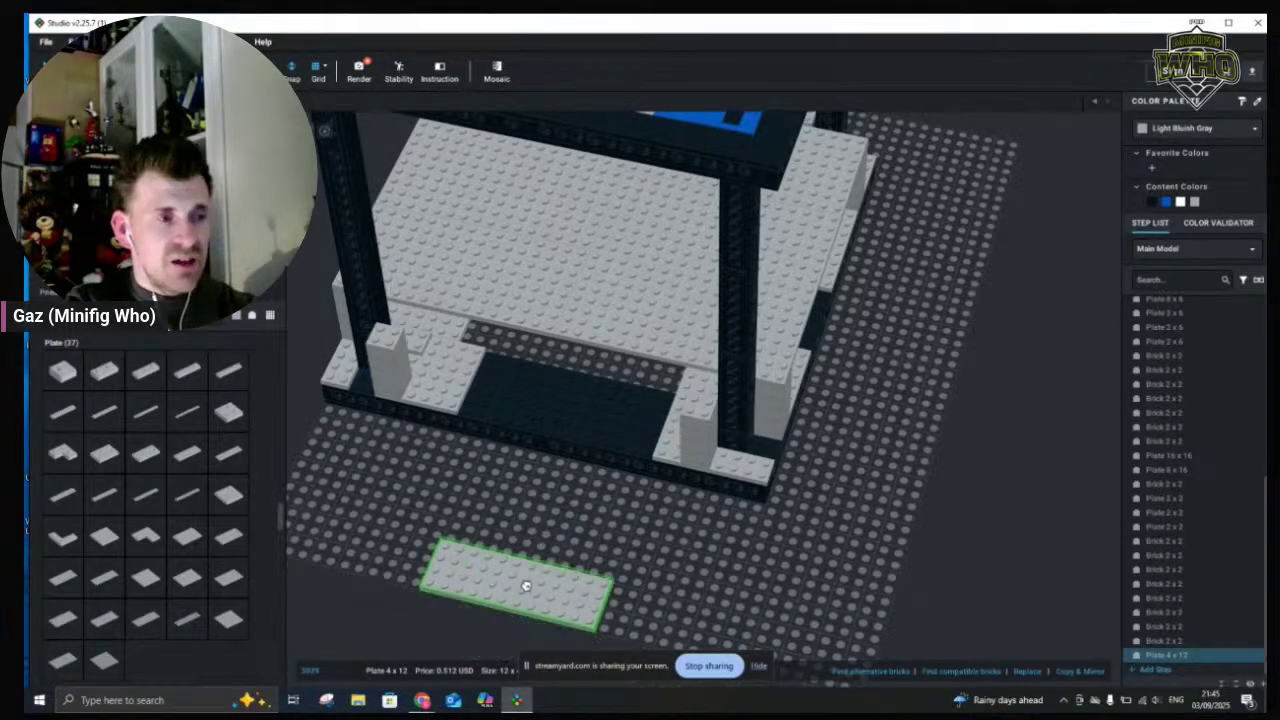
drag(525, 585, 434, 476)
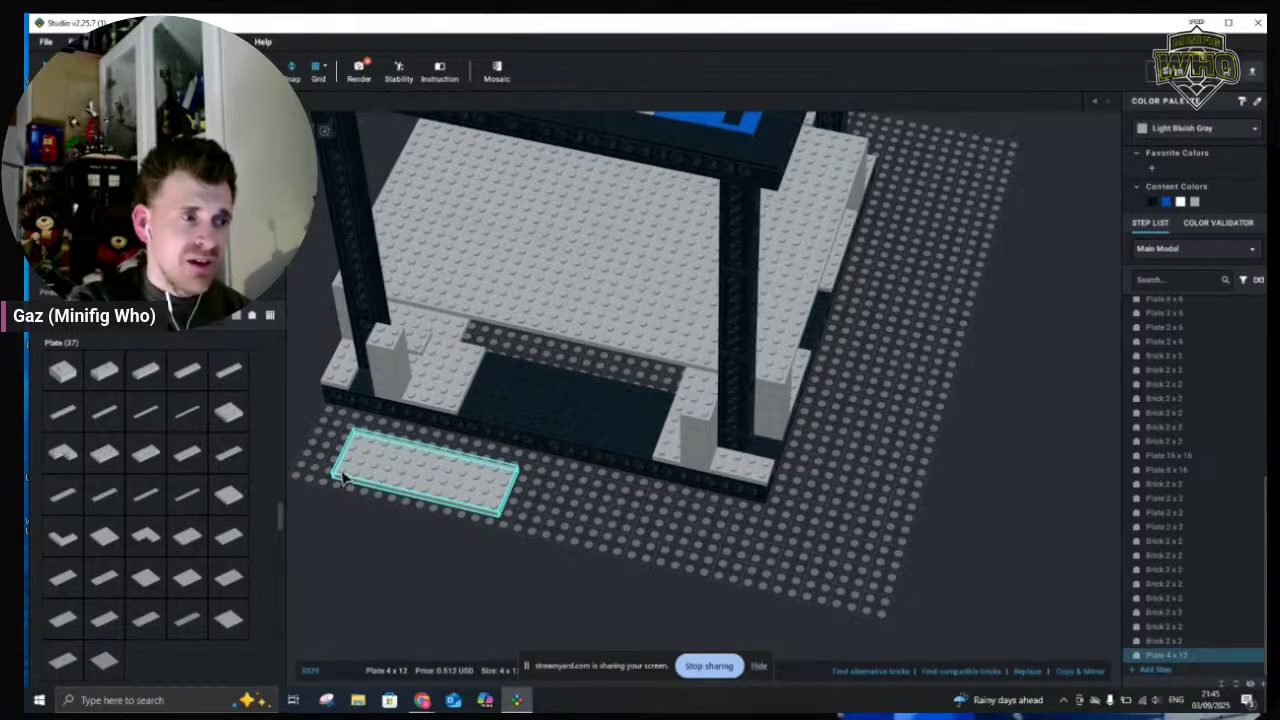
drag(342, 478, 383, 341)
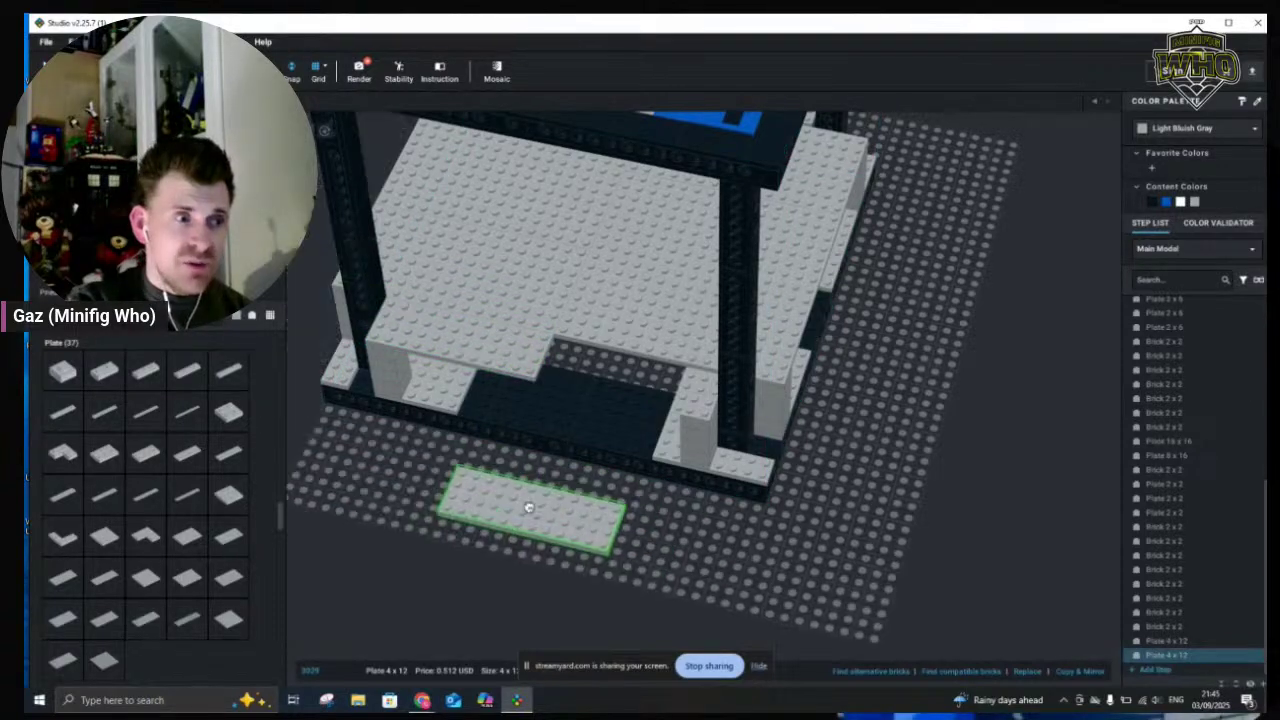
Place a second Plate 4 x 12 end to end with the first, bridging to the brick column at the other pillar
click(519, 507)
key(Escape)
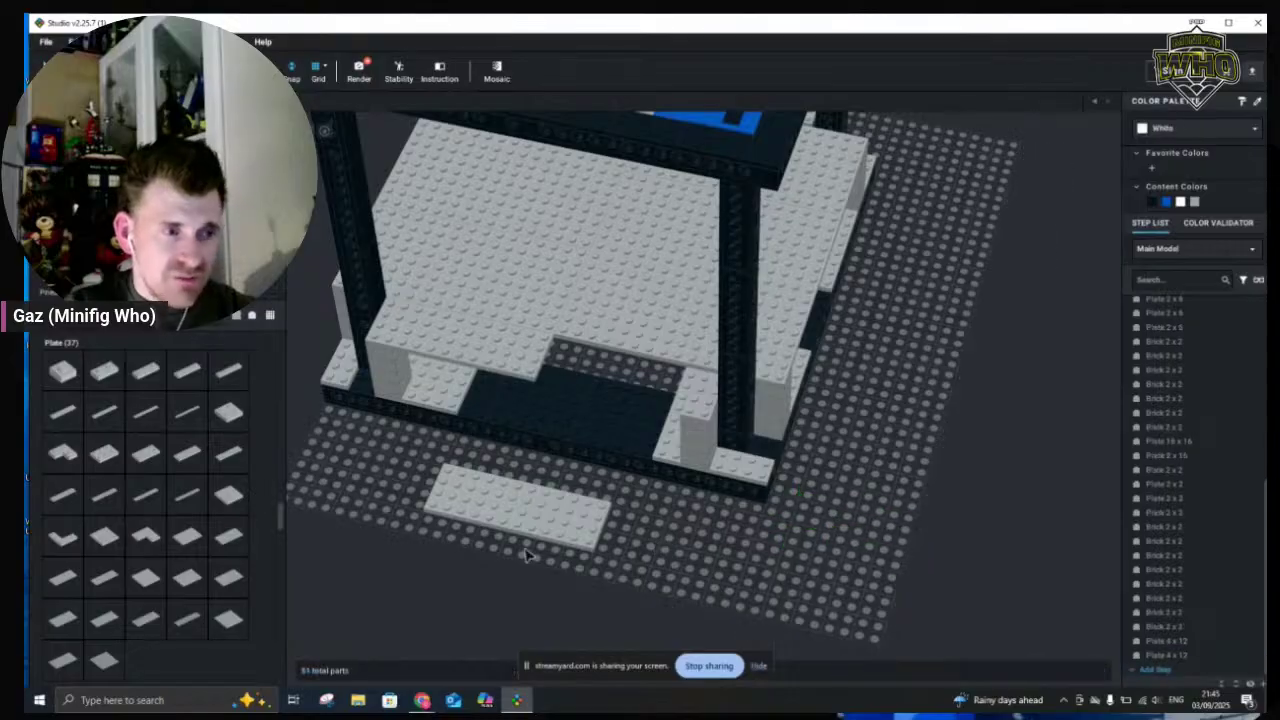
drag(580, 540, 697, 403)
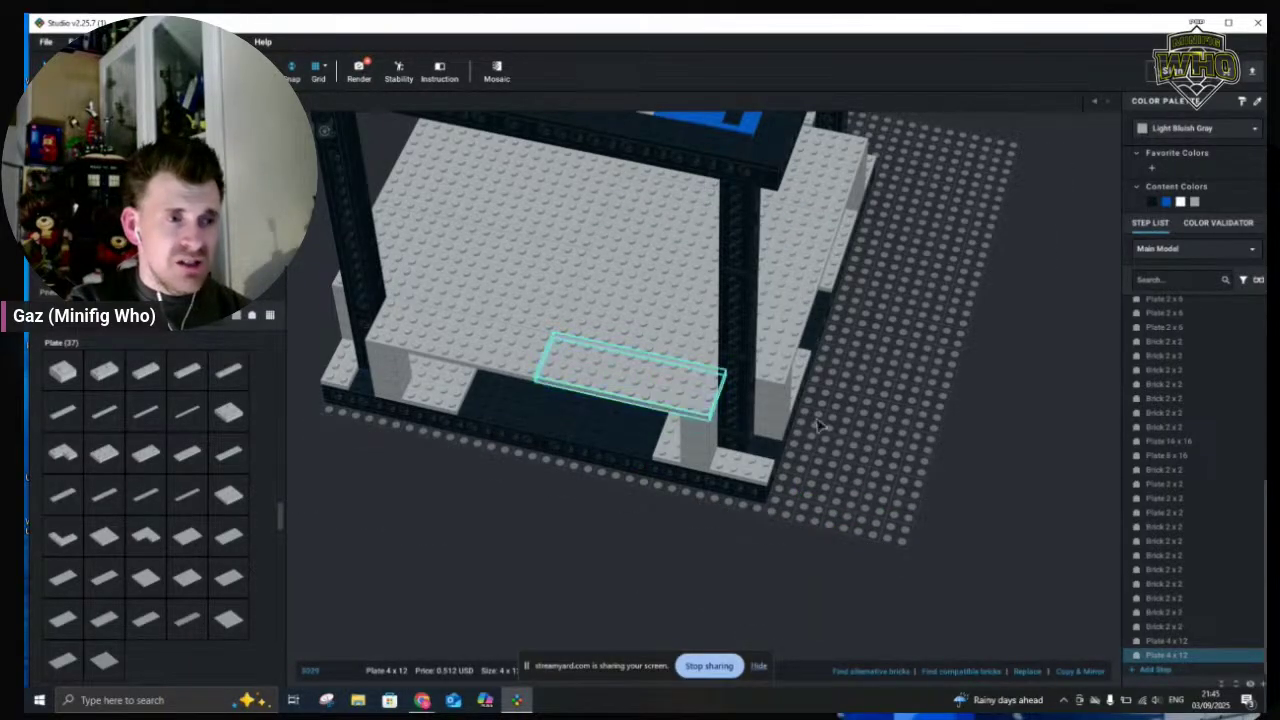
click(954, 440)
Duplicate a Brick 2 x 2 from the corner column on the model's opposite side and place the copy on the grid outside the base
right_drag(601, 571, 638, 568)
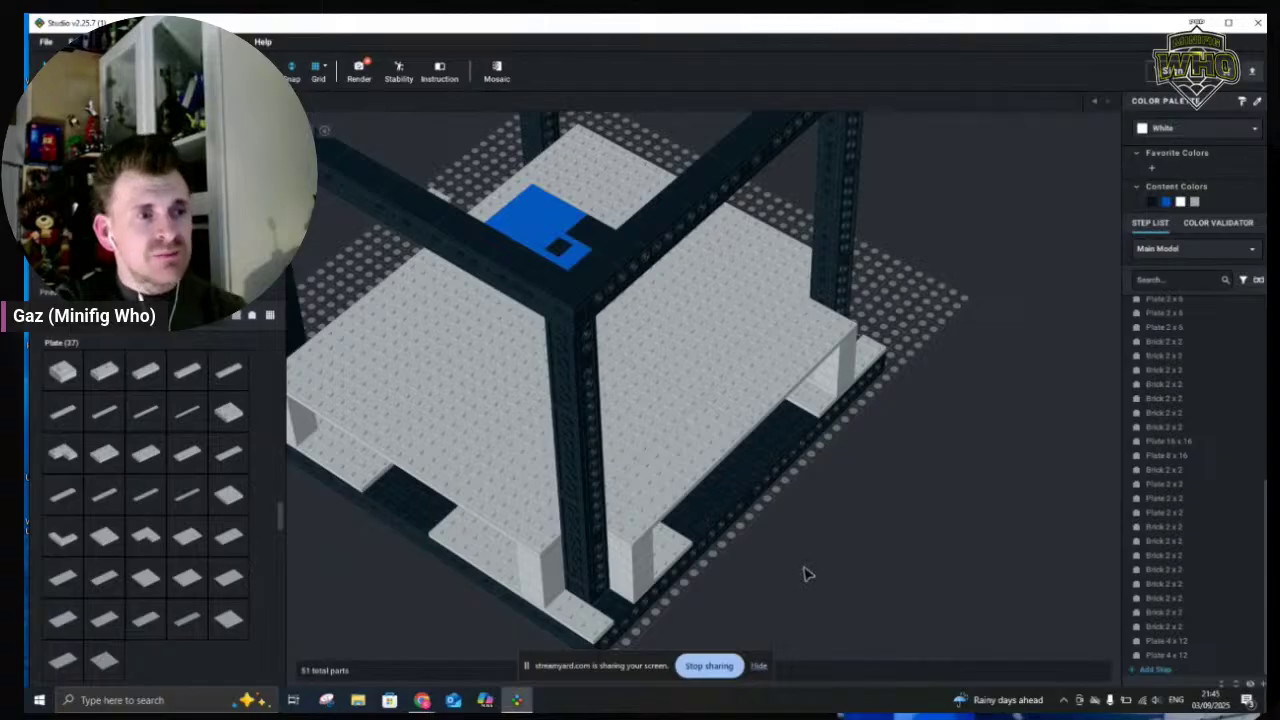
scroll(800, 570, down, 3)
right_drag(458, 584, 521, 584)
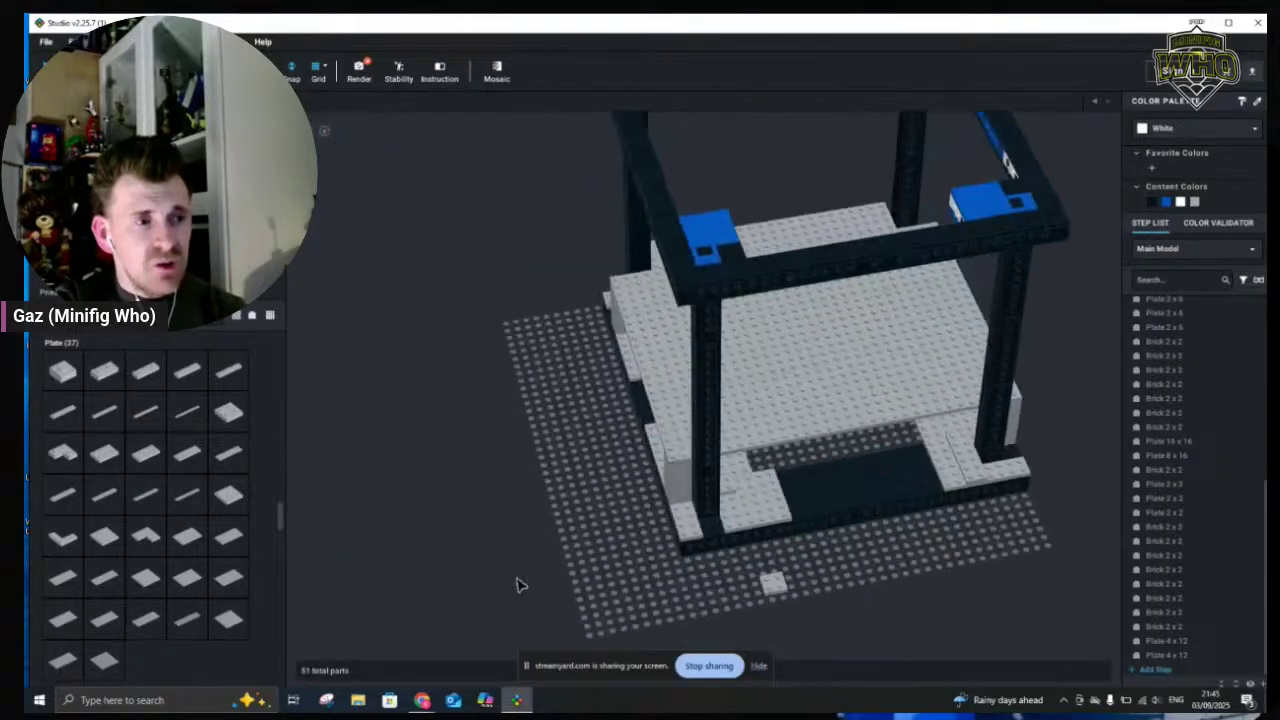
click(679, 495)
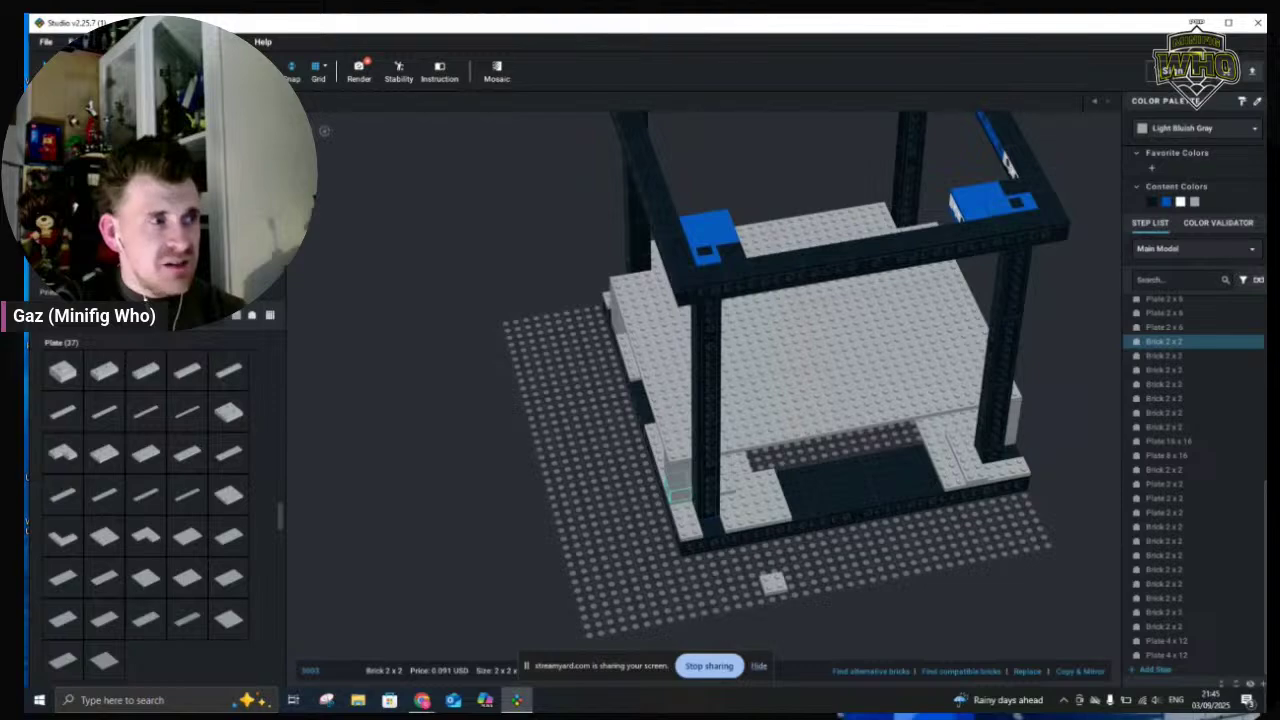
key(ctrl+v)
scroll(815, 529, up, 2)
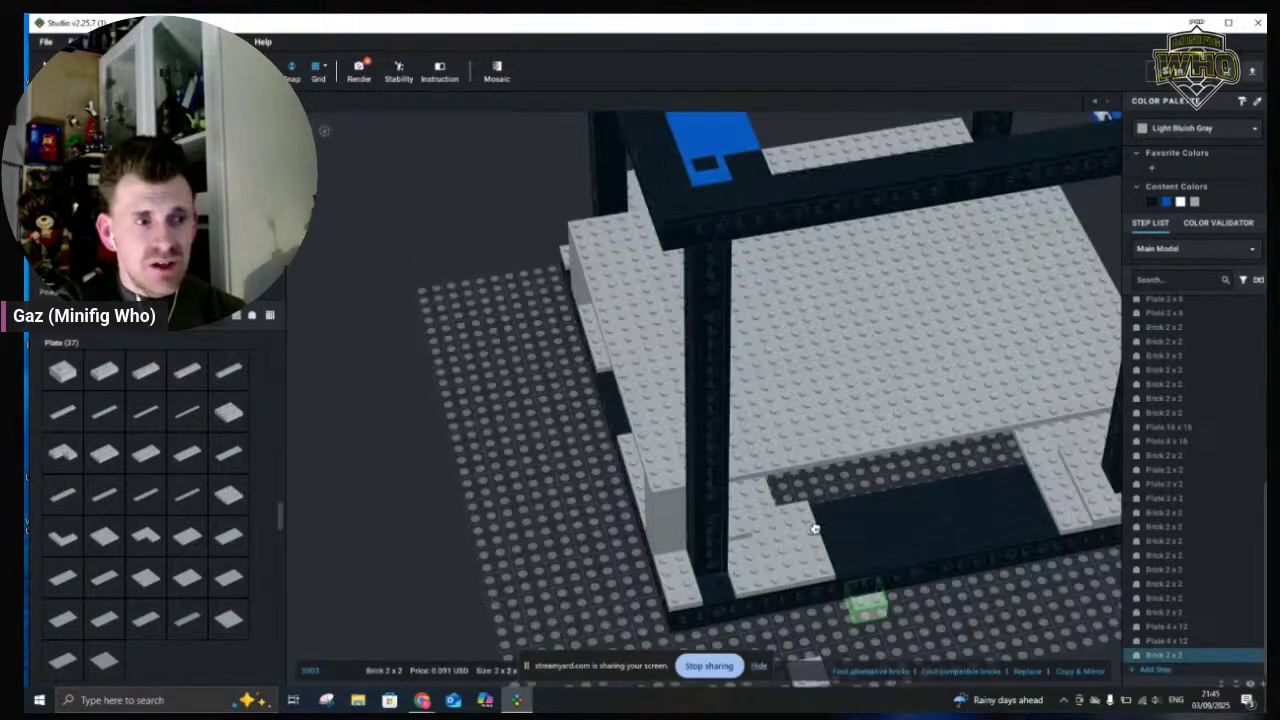
scroll(812, 532, up, 1)
scroll(921, 598, down, 1)
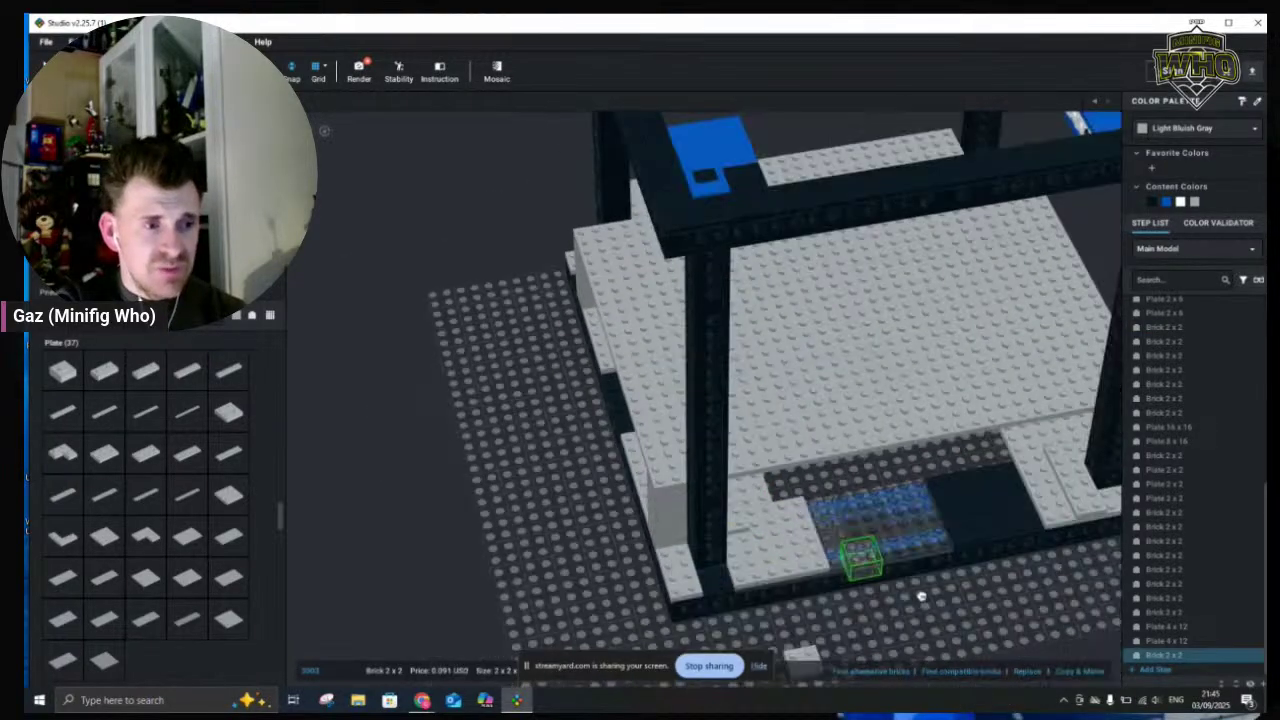
scroll(921, 598, down, 2)
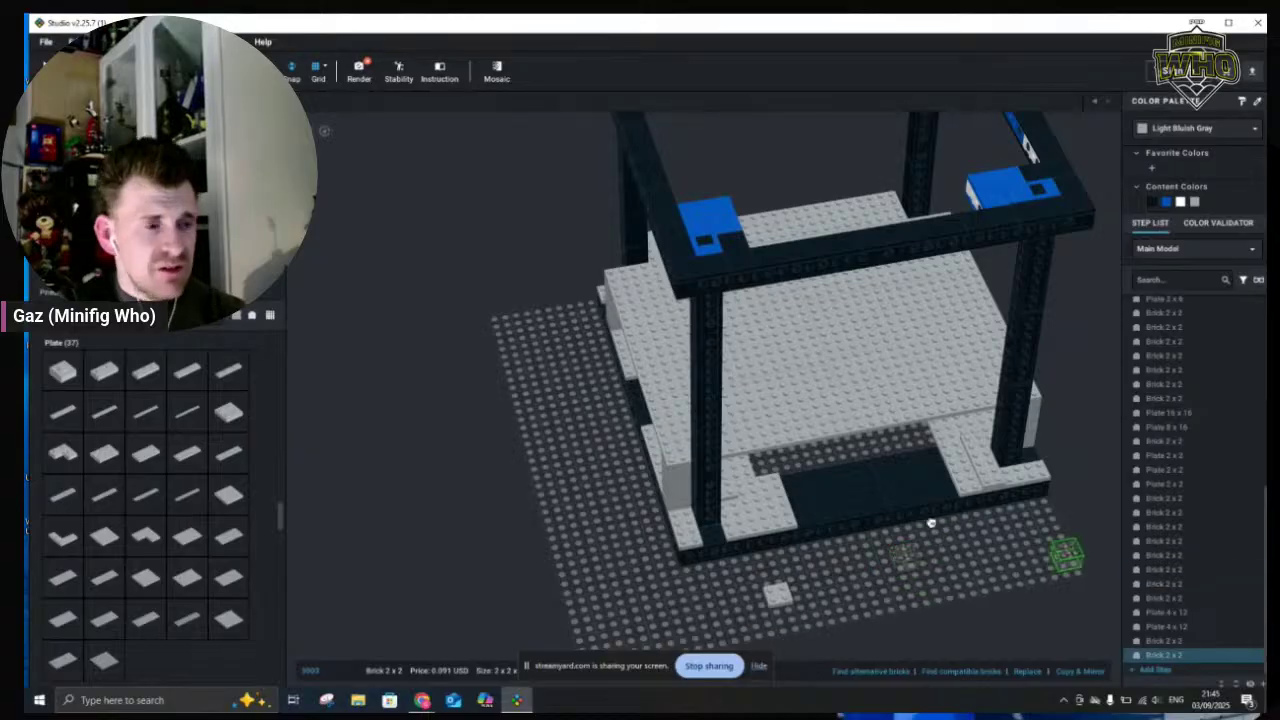
click(918, 528)
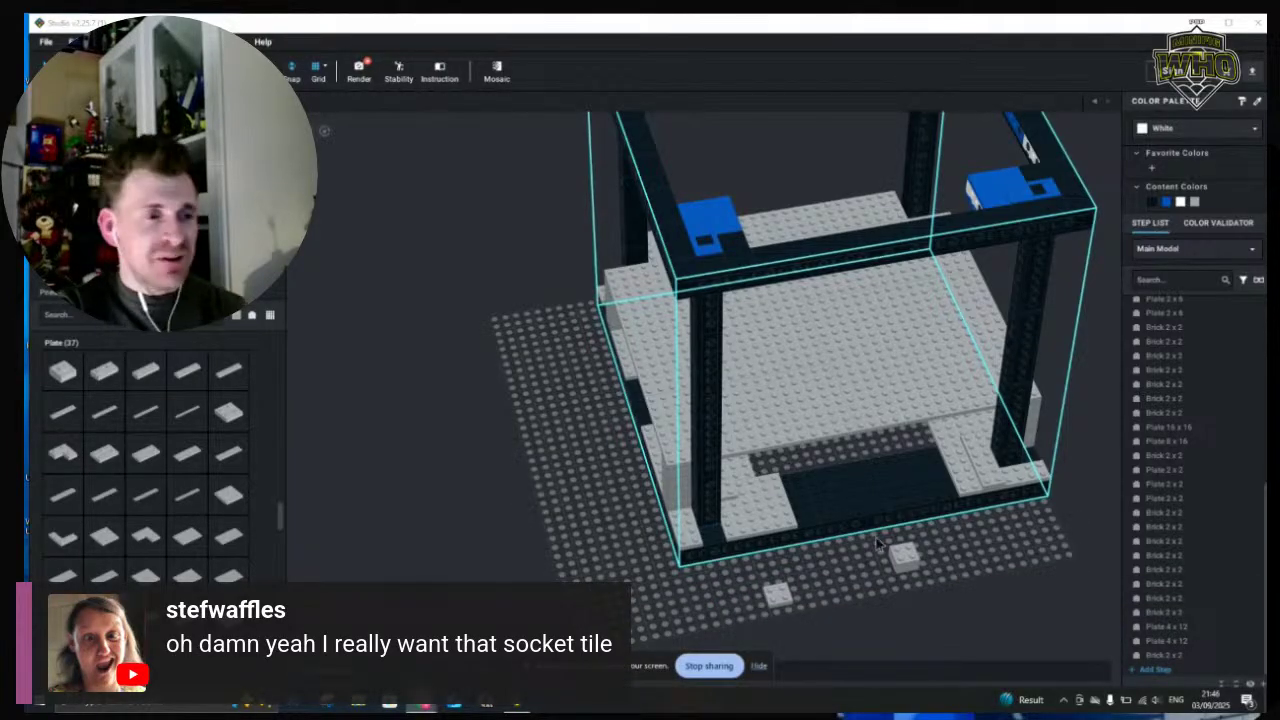
Move the loose Plate 2 x 2 onto the base beside the corner pillar and set the loose Brick 2 x 2 on top of it
click(779, 595)
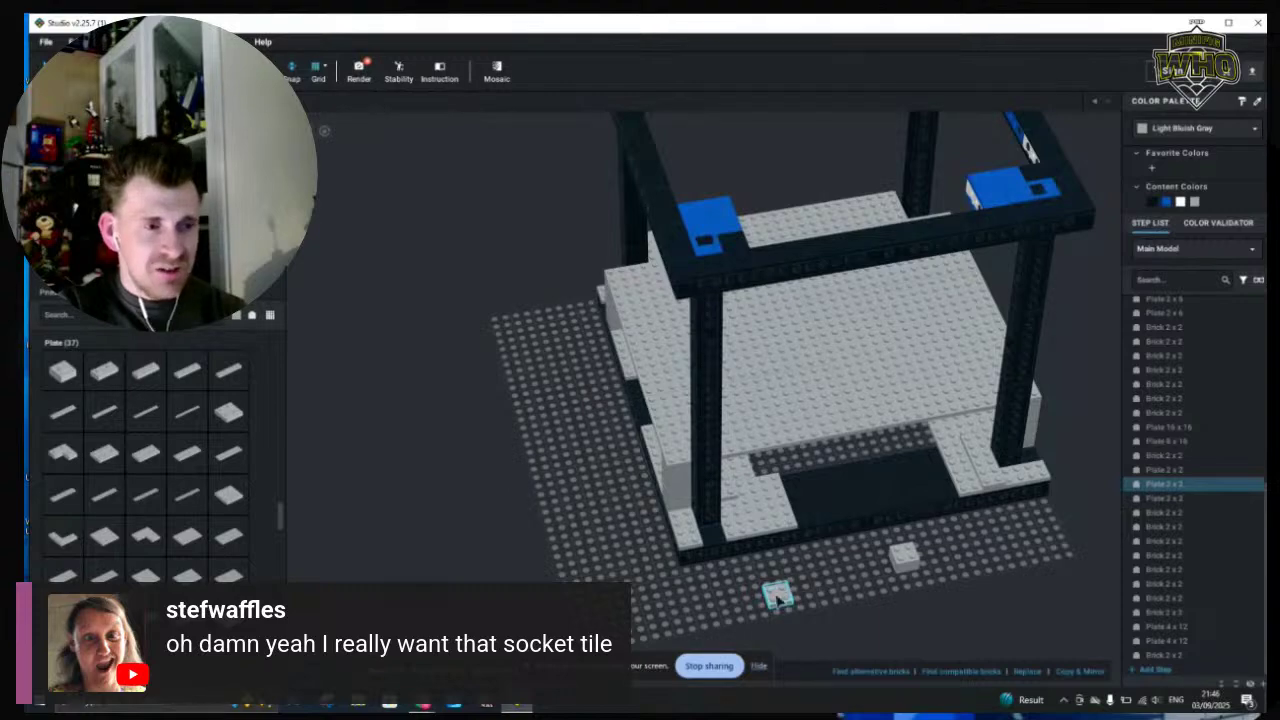
drag(768, 537, 735, 526)
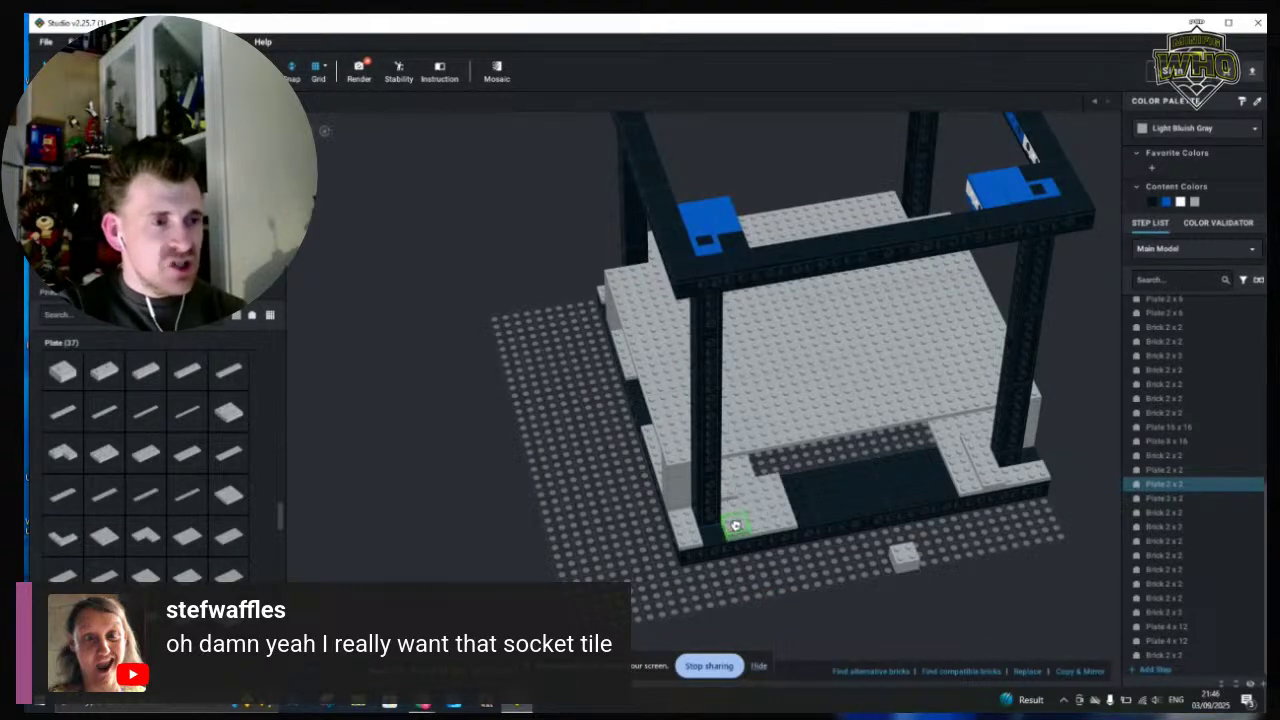
drag(905, 558, 737, 517)
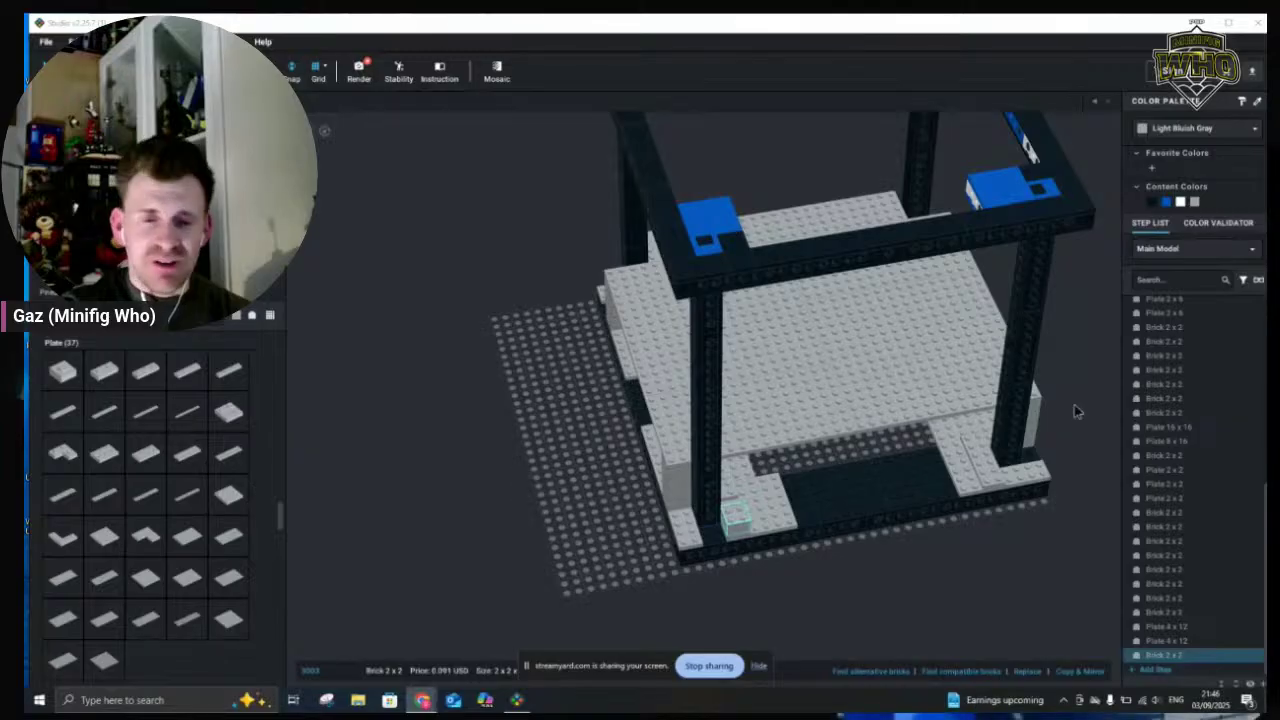
Copy the Brick 2 x 2 beside the corner pillar three times, stacking the copies to raise a support column
click(1006, 560)
scroll(1006, 560, up, 3)
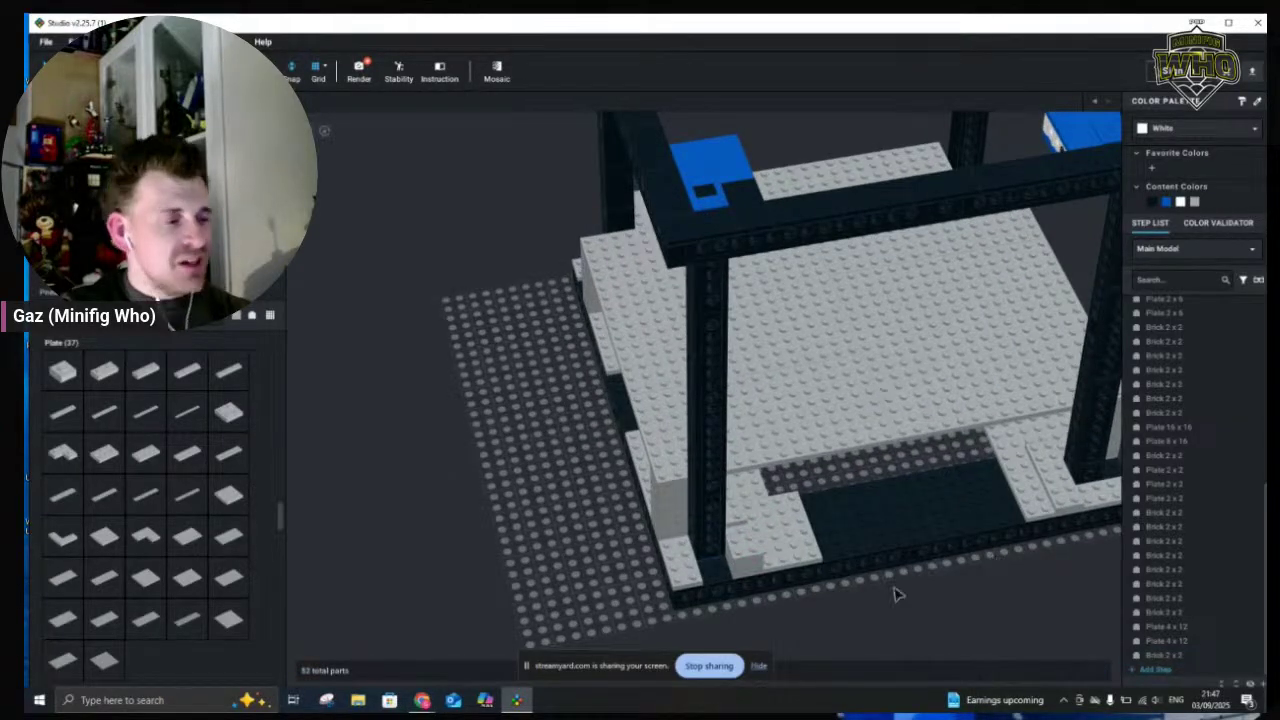
middle_drag(571, 531, 375, 463)
click(566, 486)
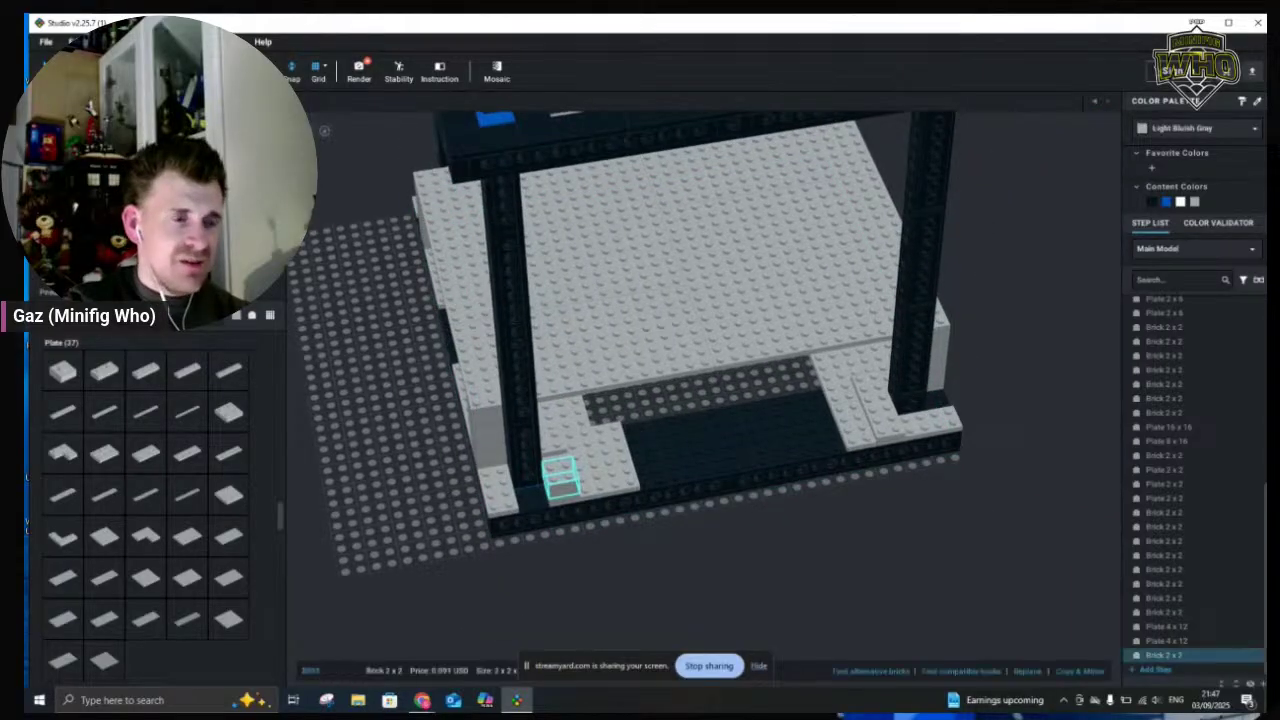
key(ctrl+v)
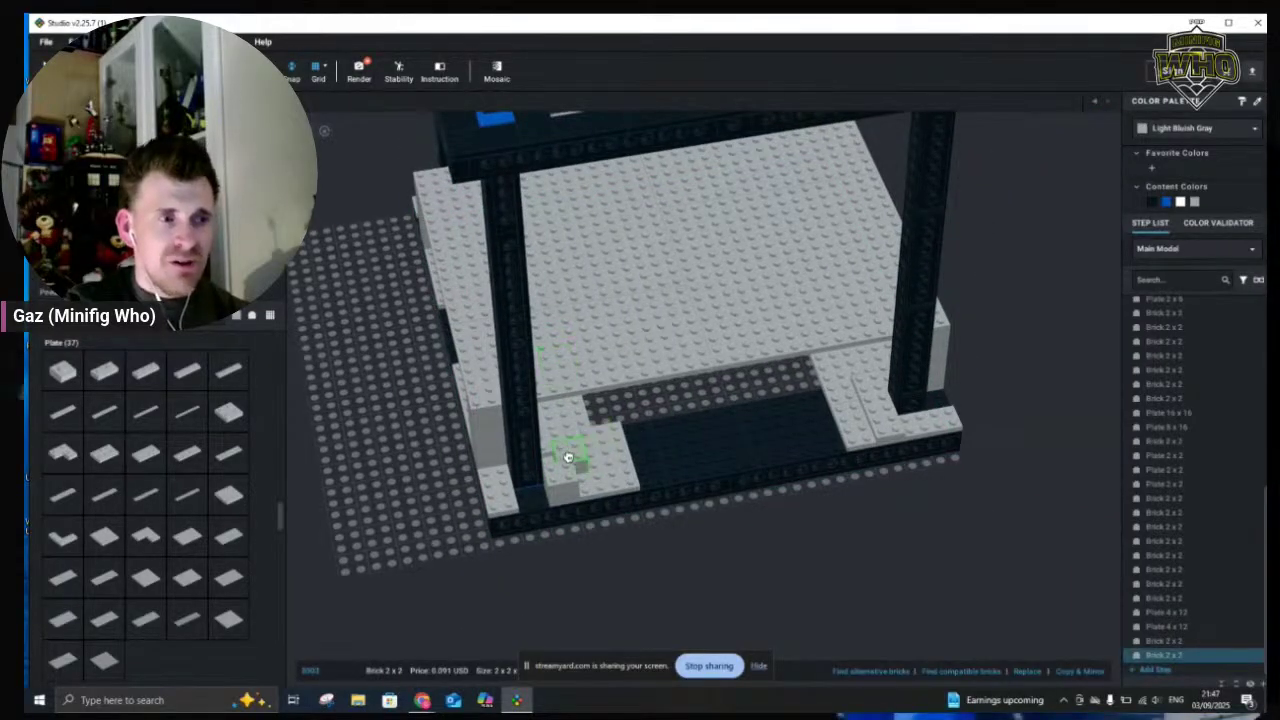
click(563, 463)
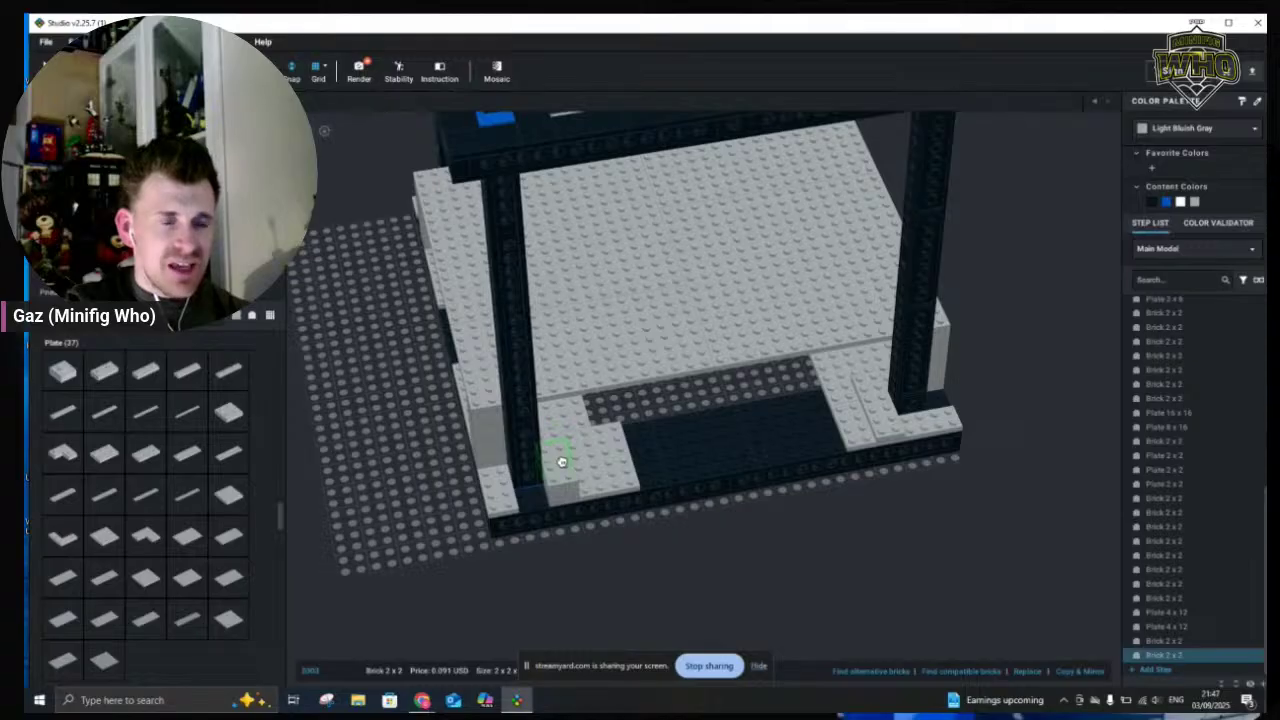
key(ctrl+v)
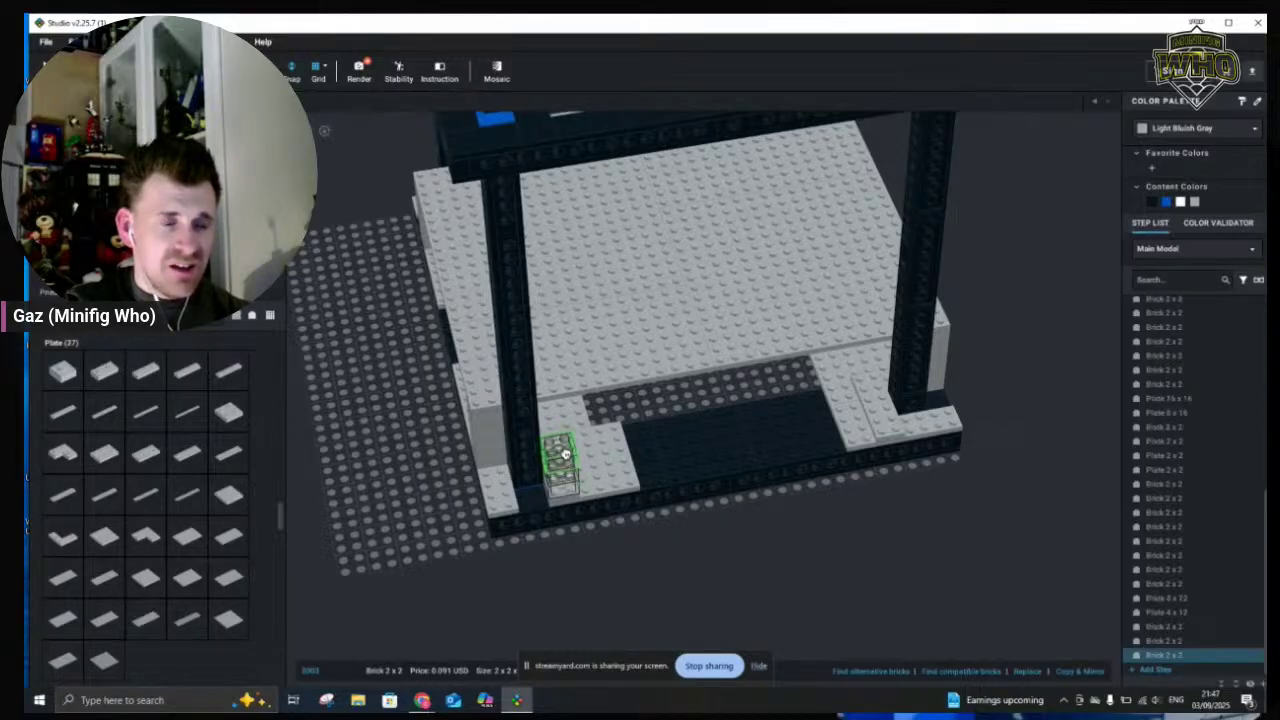
click(565, 454)
key(ctrl+v)
click(565, 440)
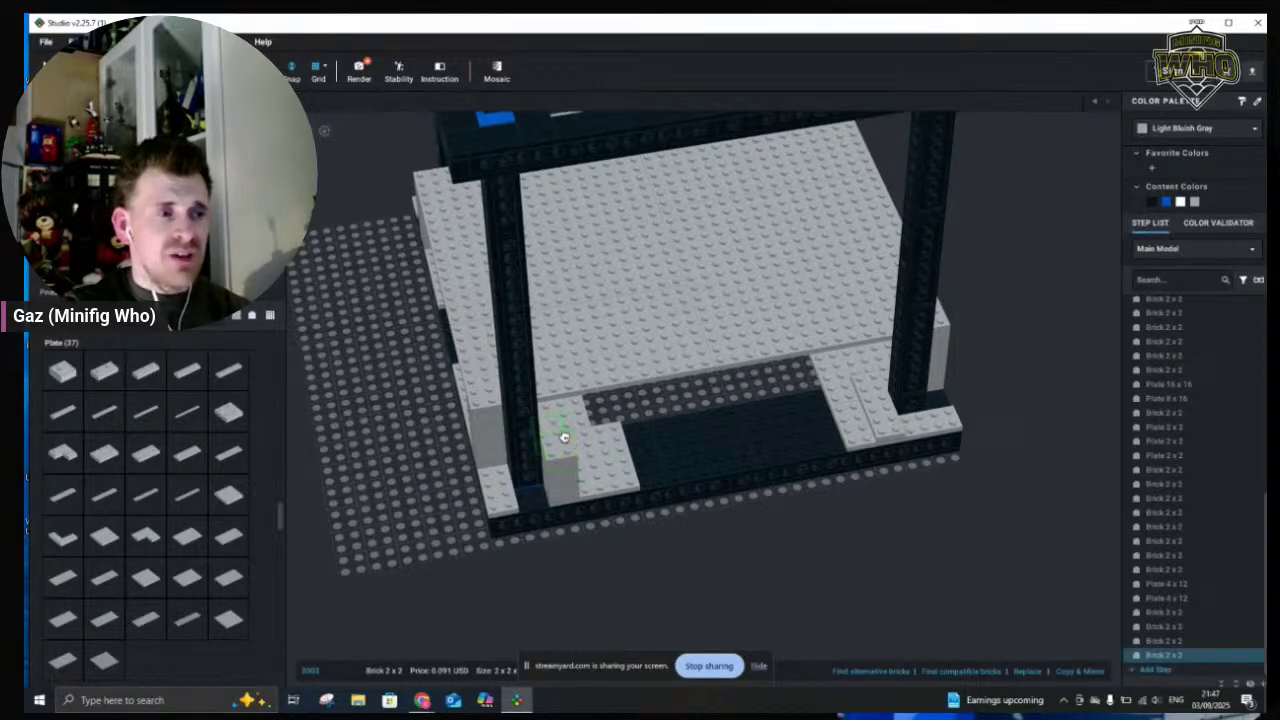
key(ctrl+v)
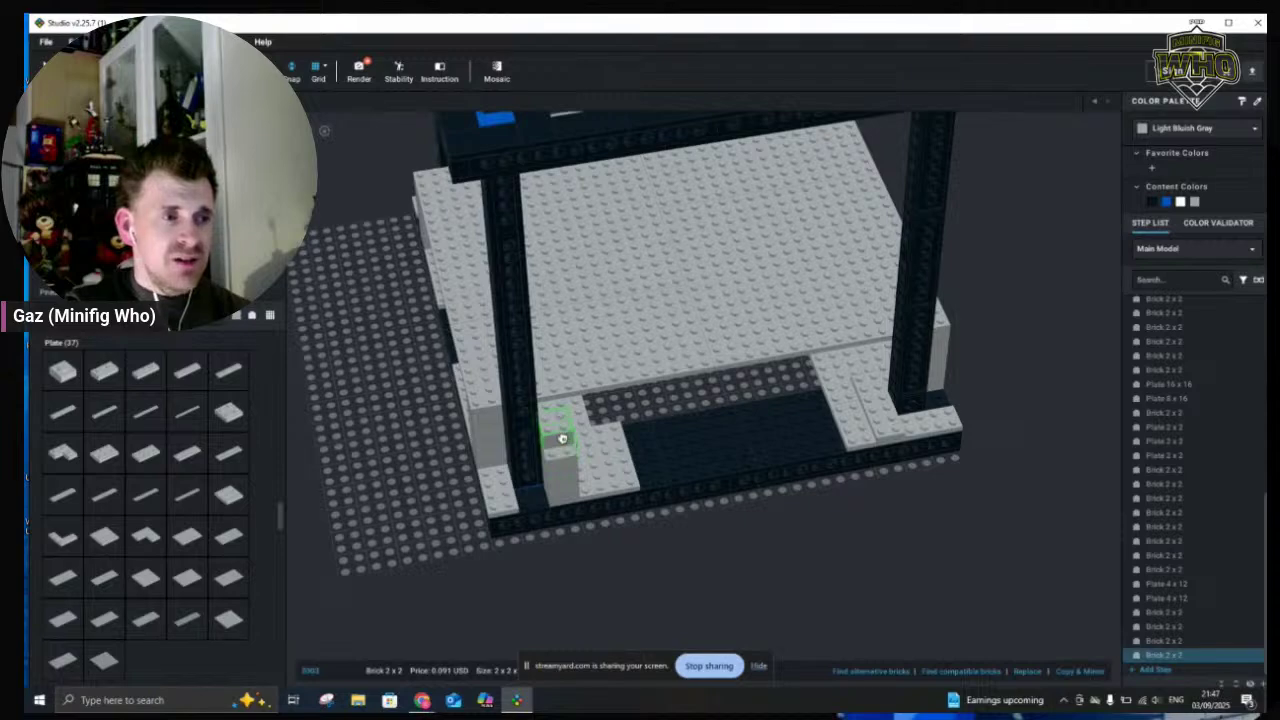
click(575, 447)
Build a matching column of four Brick 2 x 2 beside the other pillar on the same edge, and discard the surplus copy
drag(575, 447, 895, 415)
click(895, 415)
key(ctrl+v)
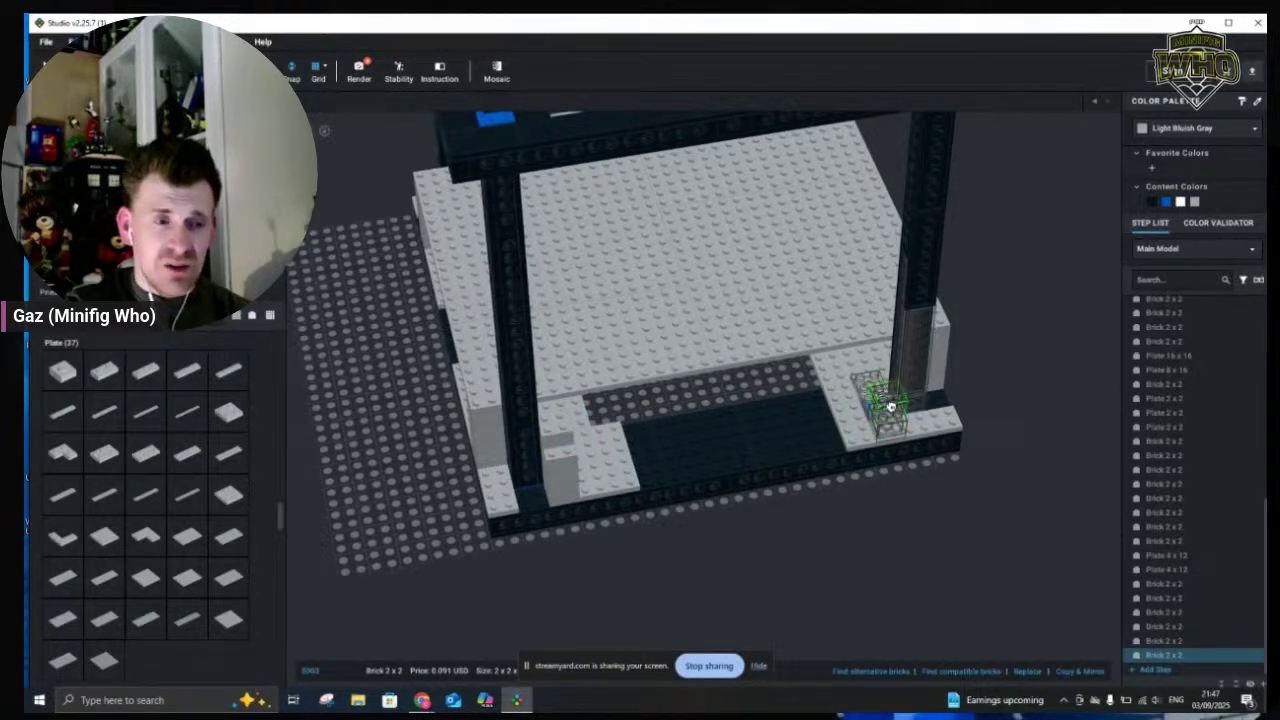
click(891, 408)
key(ctrl+v)
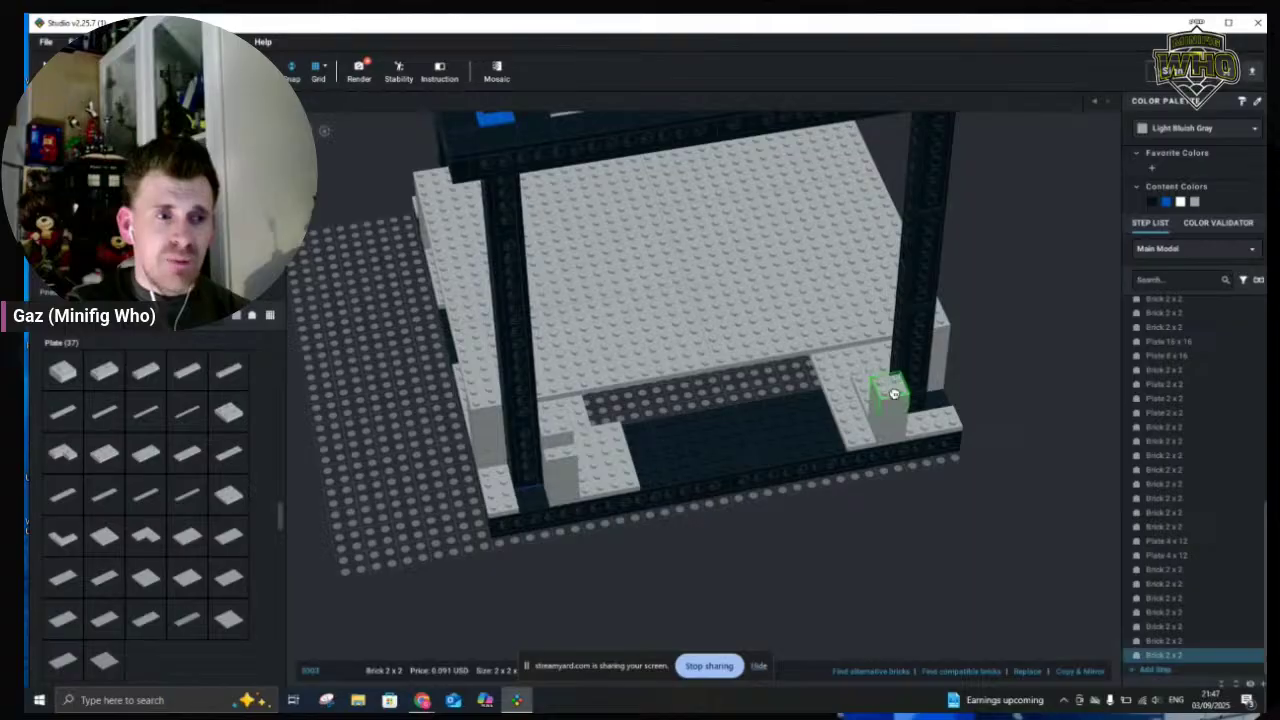
click(893, 393)
key(ctrl+v)
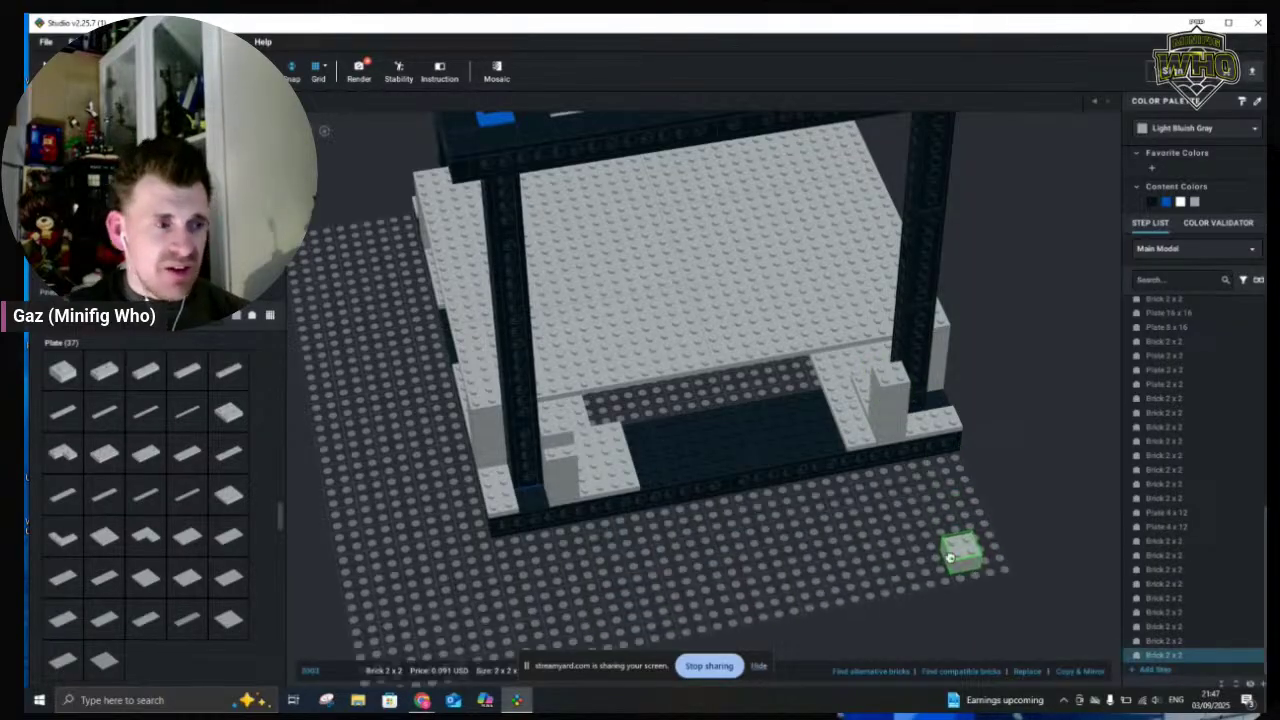
click(940, 540)
key(Delete)
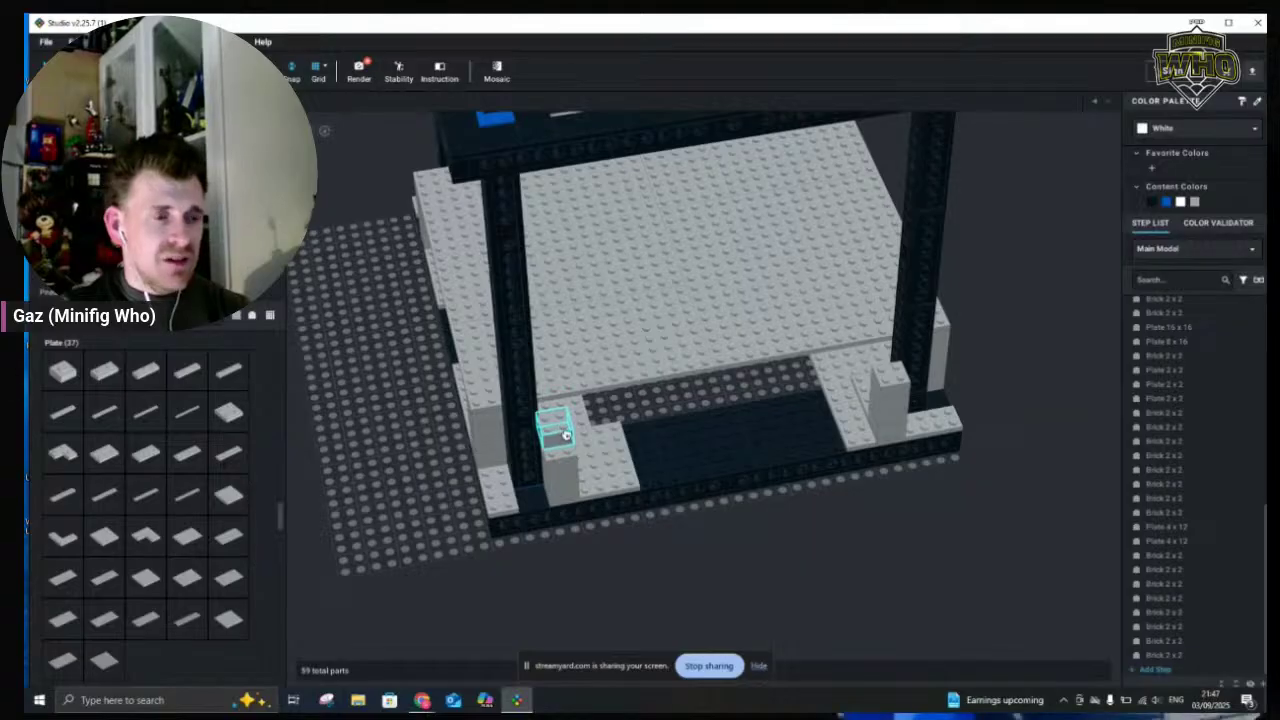
Move the misaligned top Brick 2 x 2 squarely onto the column beside the first pillar
click(564, 434)
drag(566, 438, 564, 443)
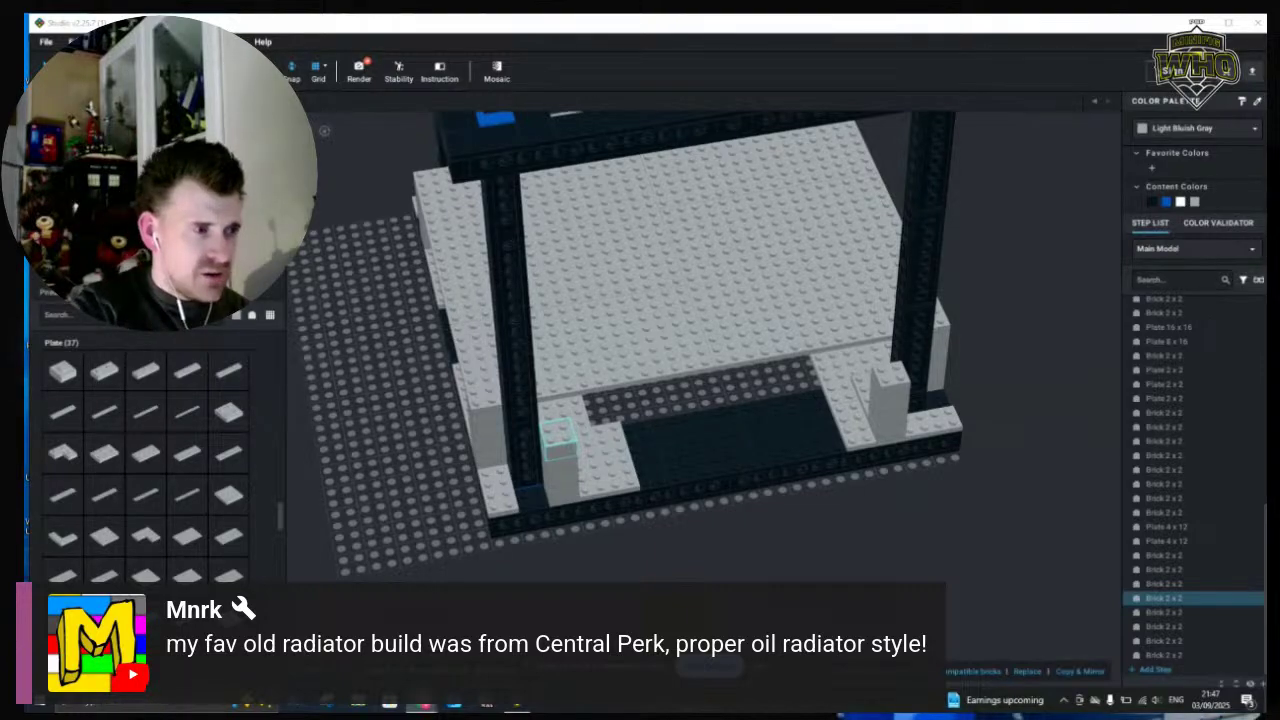
click(852, 572)
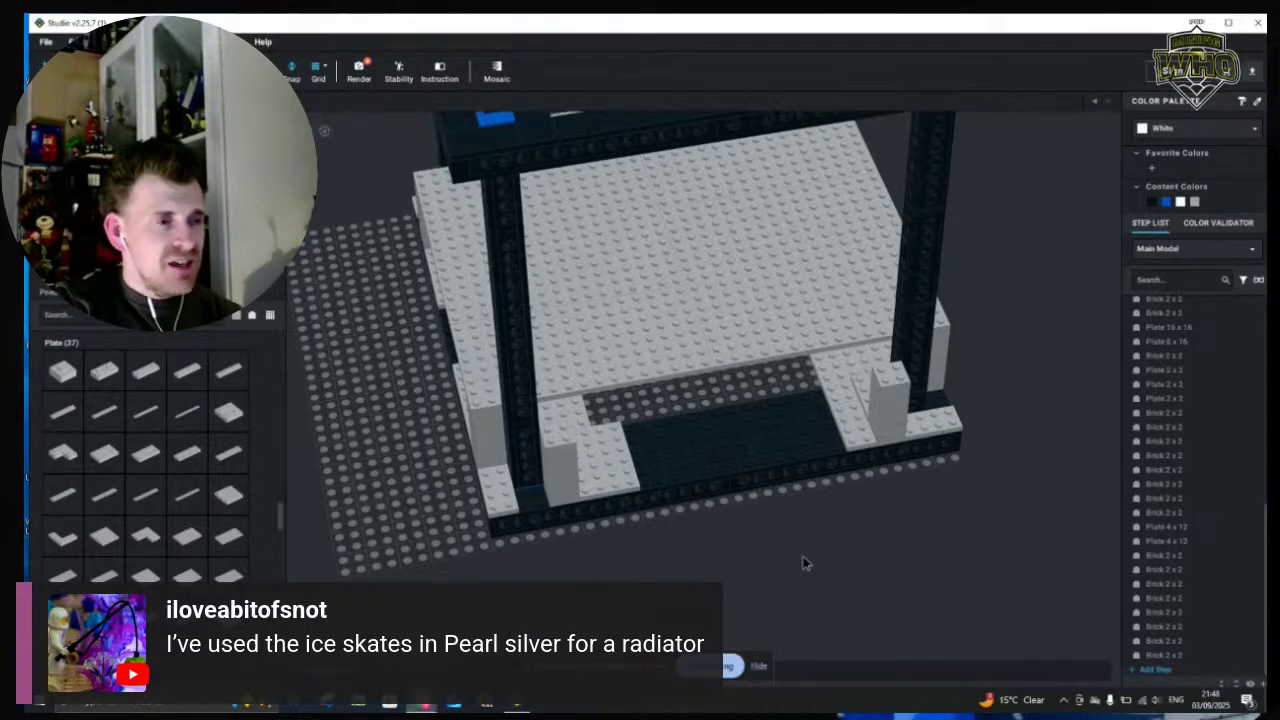
Duplicate the Plate 4 x 12 from the floor's opposite edge and place two copies on the grid outside the open edge
right_drag(812, 561, 814, 549)
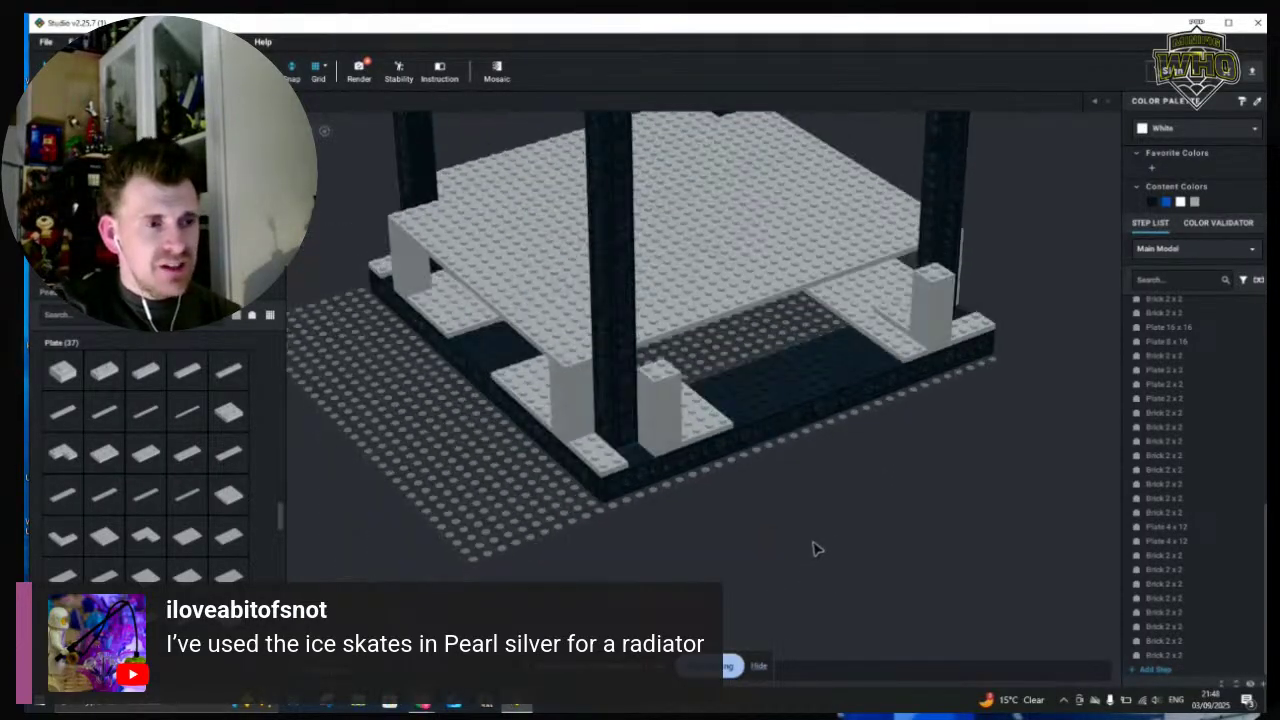
click(487, 180)
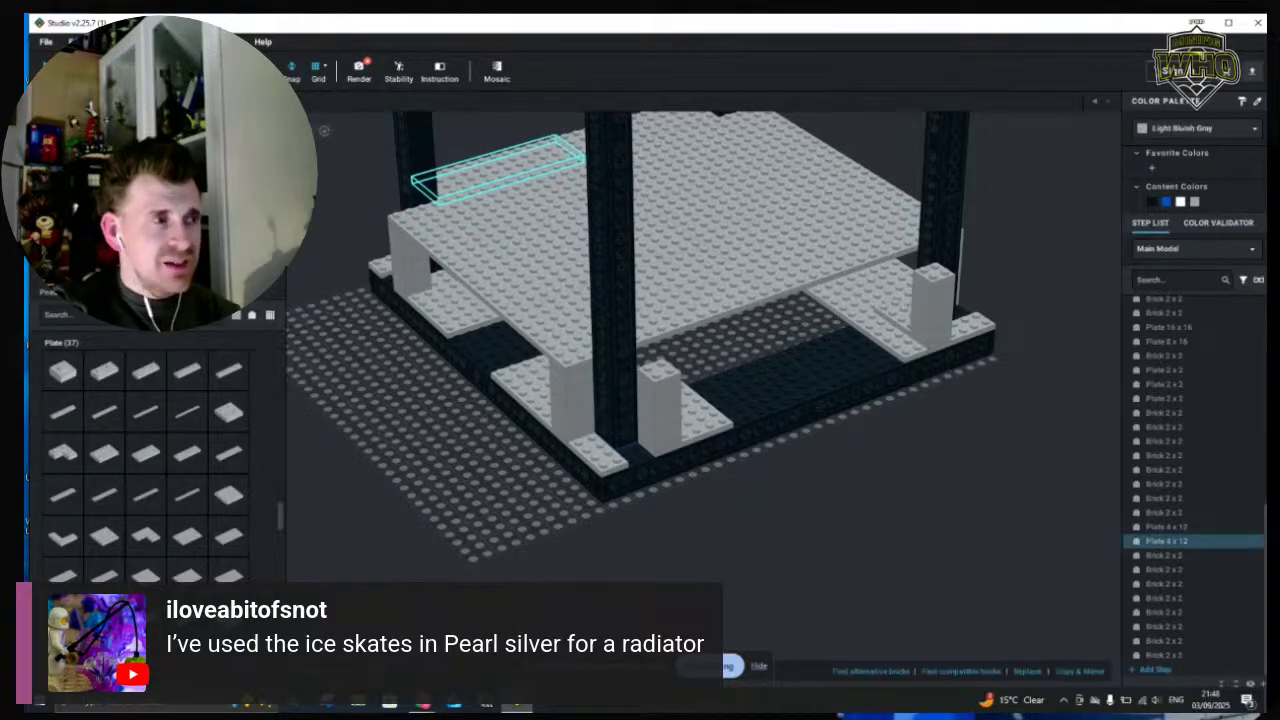
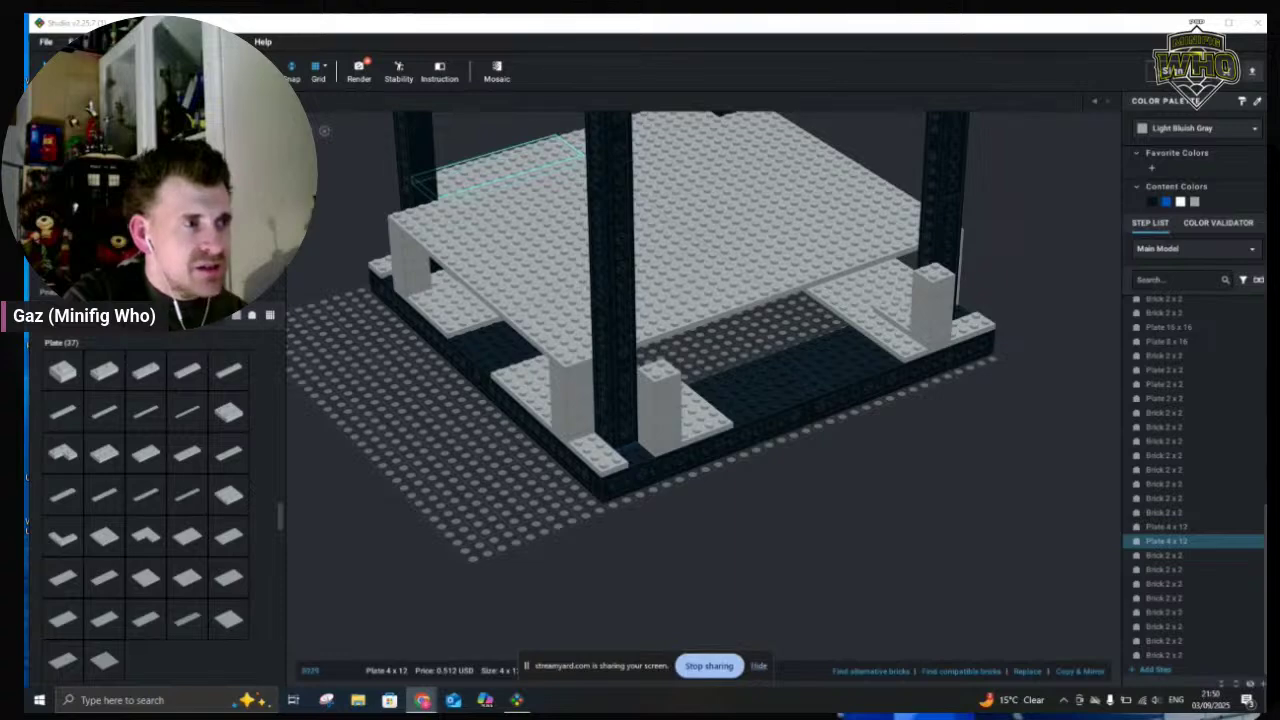
click(130, 70)
click(855, 524)
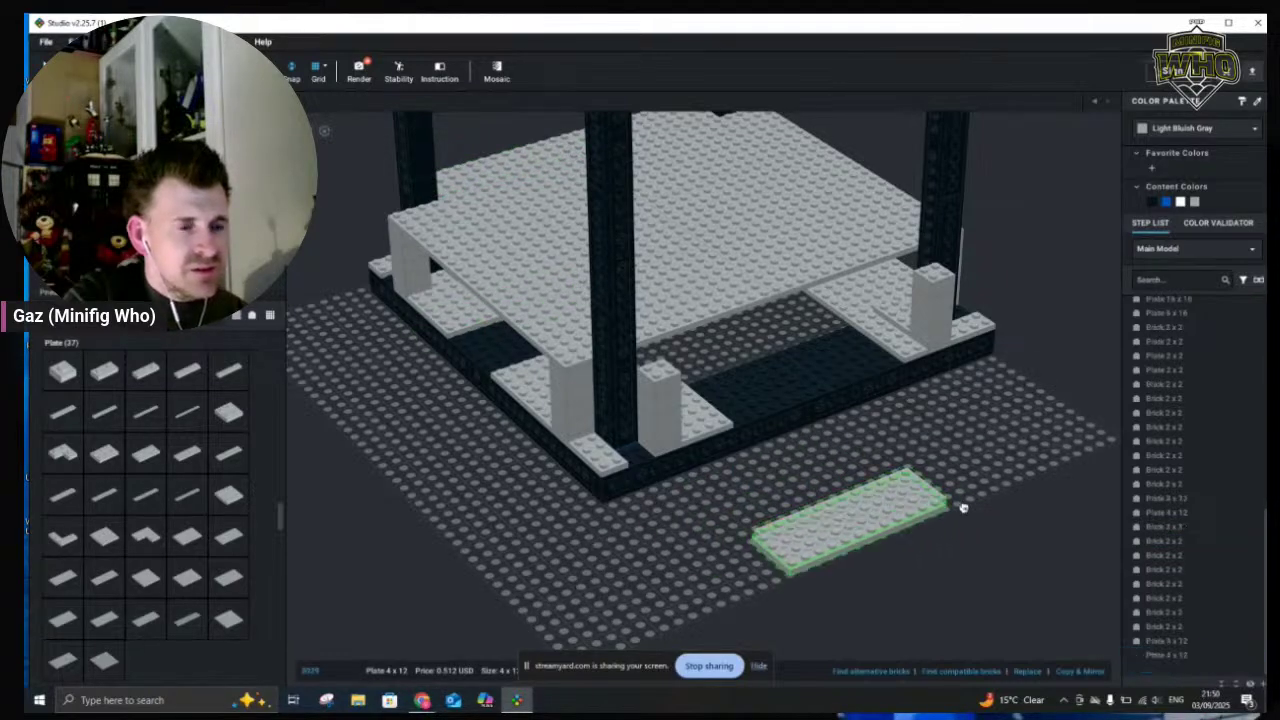
click(1077, 448)
key(Escape)
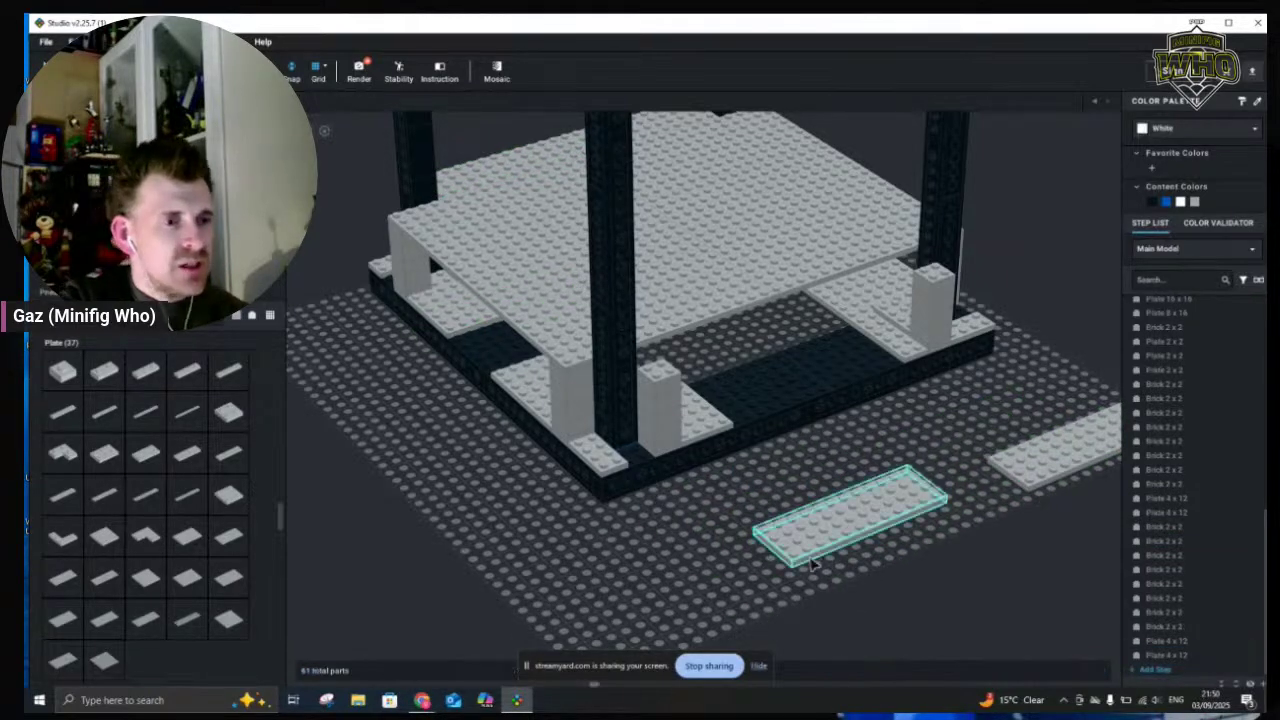
Set one loose Plate 4 x 12 on the first brick column, flush against the edge of the floor
drag(812, 566, 663, 367)
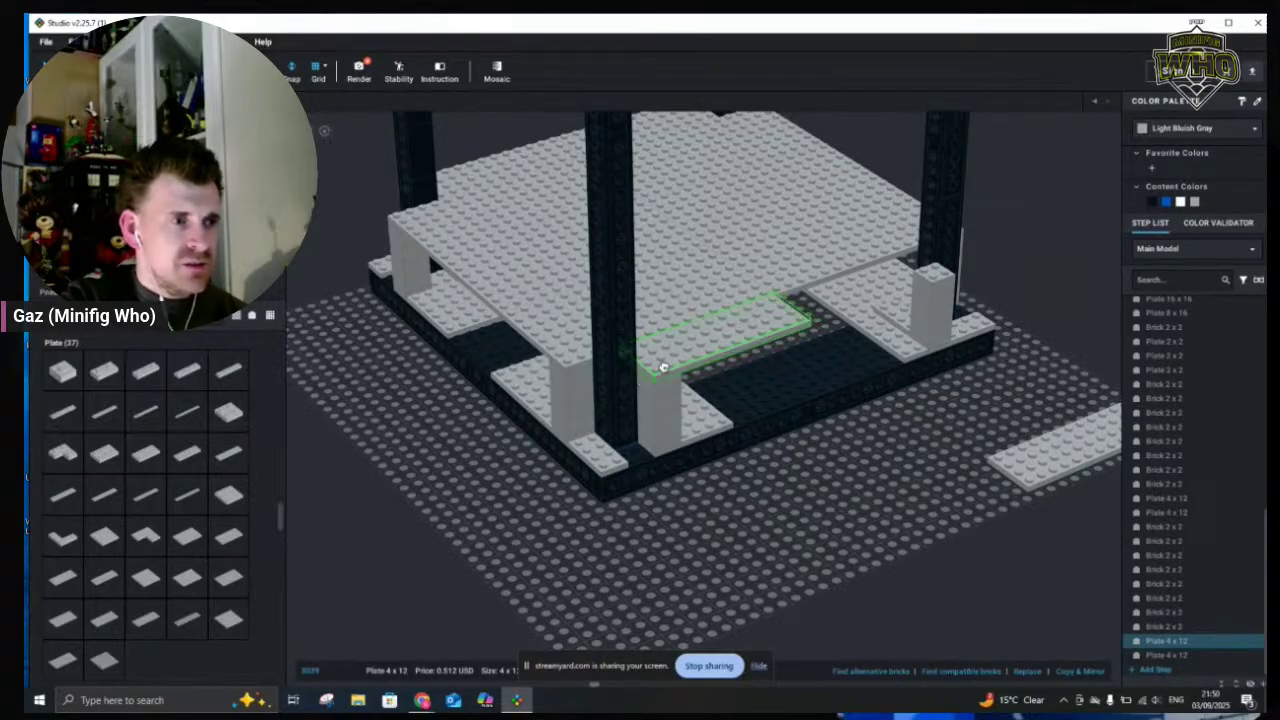
right_click(1044, 547)
click(1037, 556)
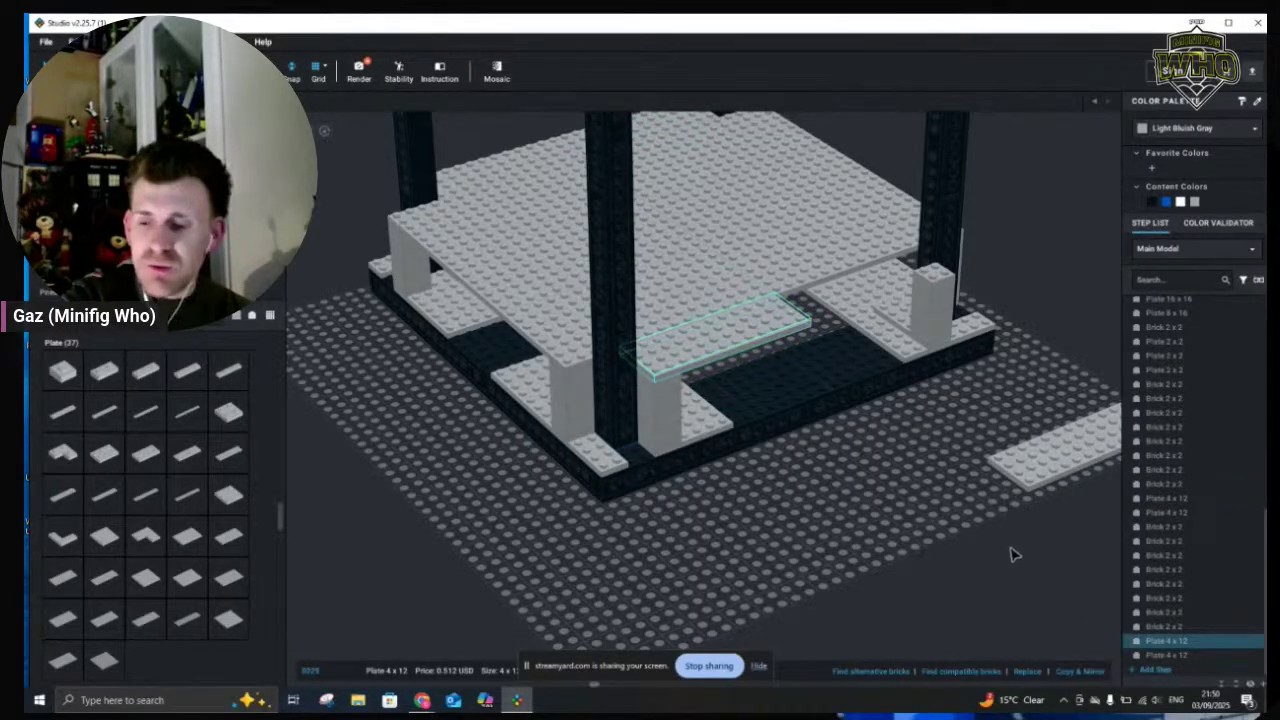
Set the other loose Plate 4 x 12 end to end with the first, resting on the second brick column
right_drag(1012, 553, 1003, 555)
click(802, 568)
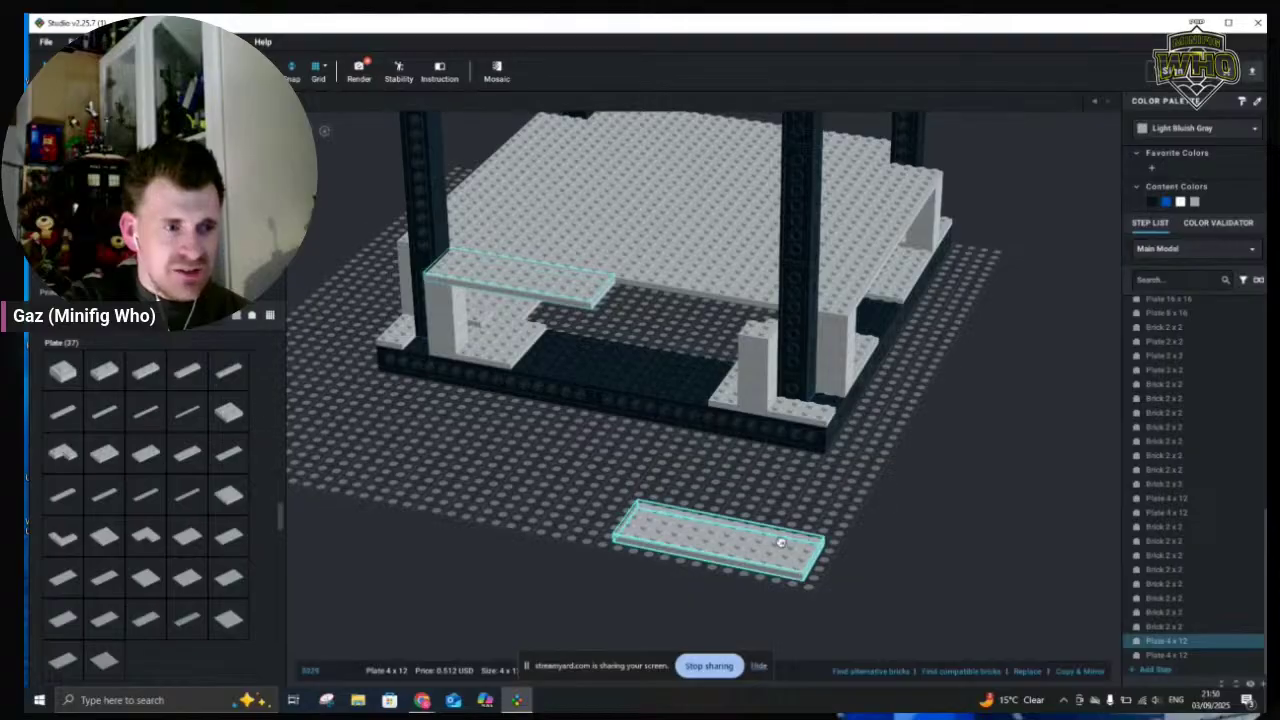
drag(780, 542, 762, 330)
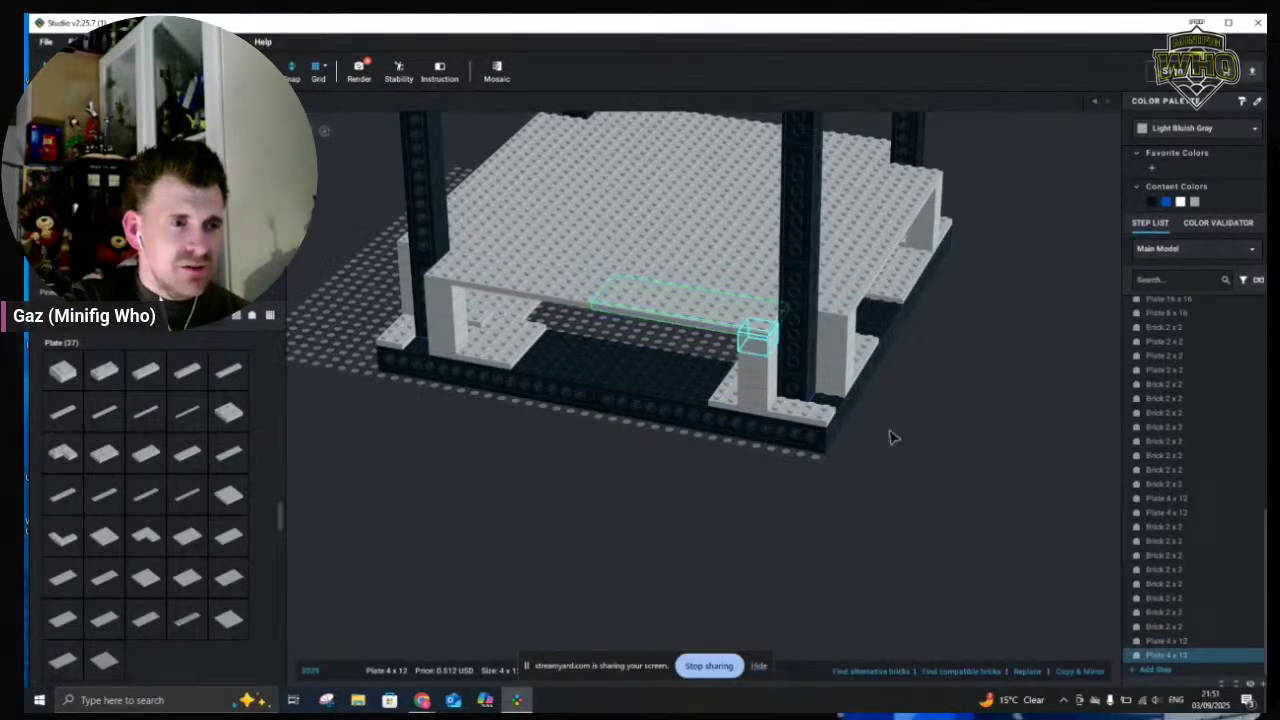
click(1054, 506)
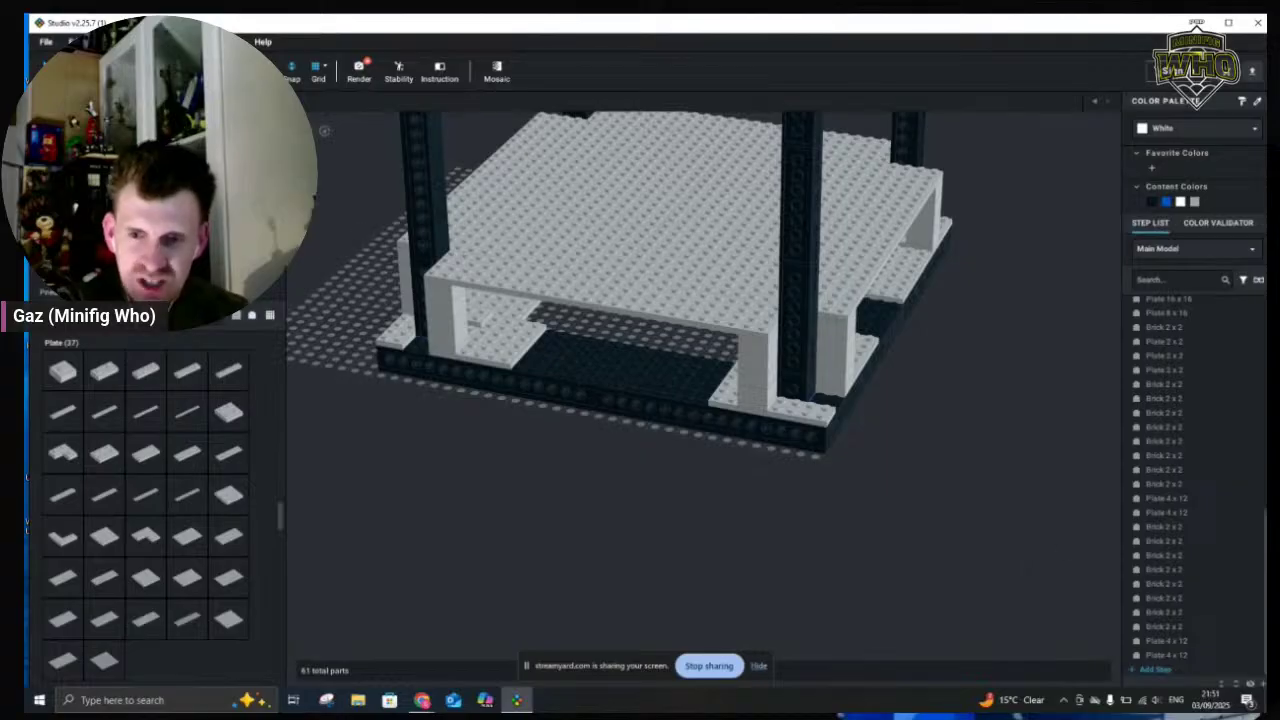
Examine the raised floor and its support columns inside the frame from several angles
scroll(934, 528, down, 2)
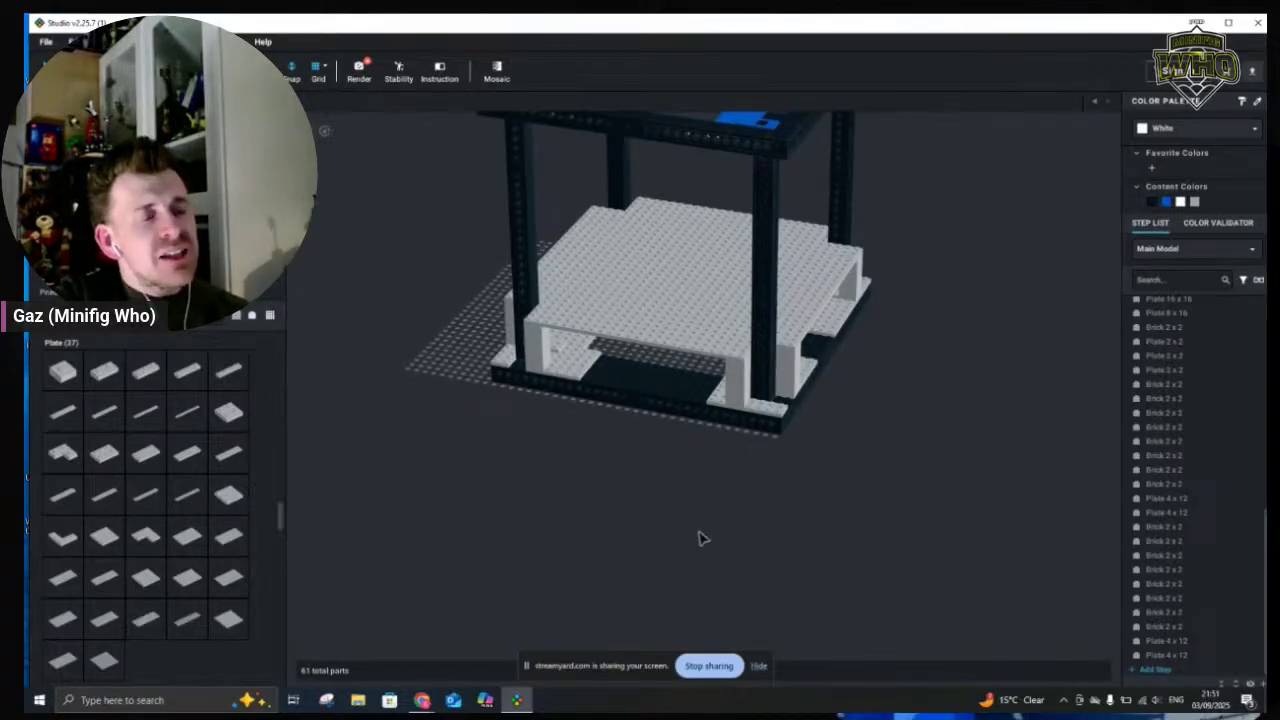
right_drag(700, 534, 781, 545)
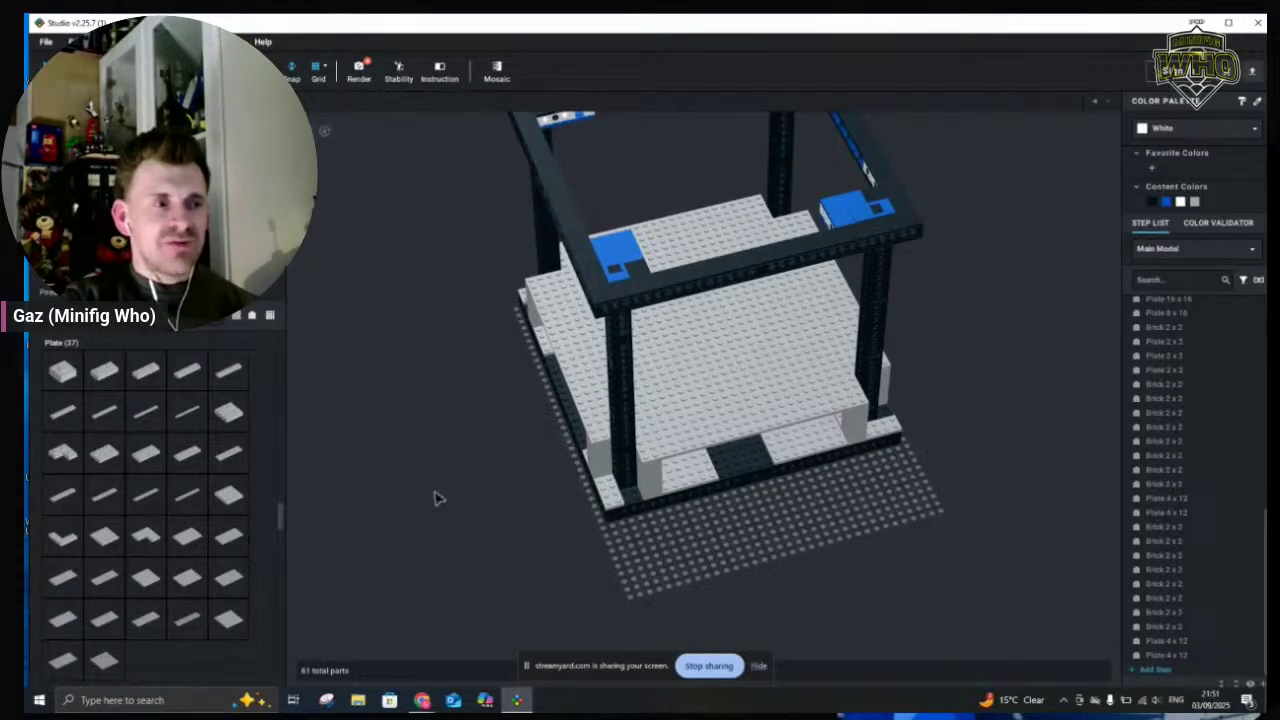
key(Left)
mouse_move(458, 507)
right_down()
mouse_move(484, 515)
mouse_move(457, 508)
right_up()
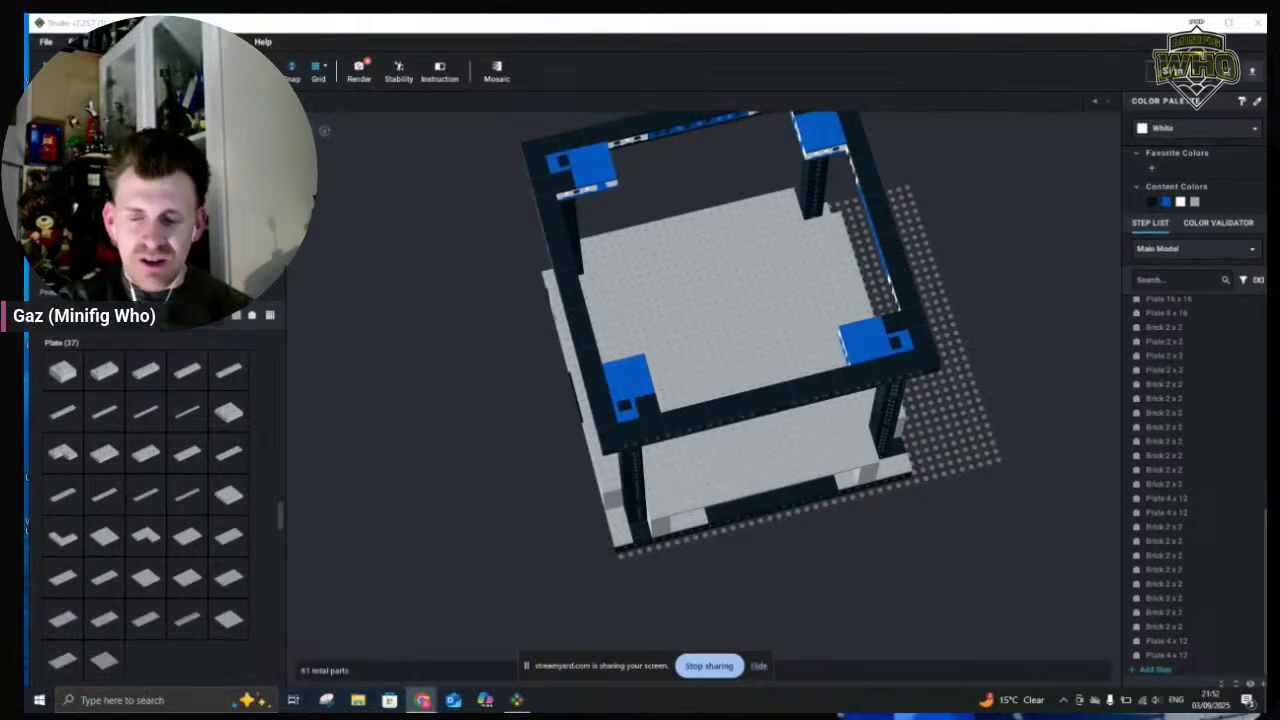
click(983, 530)
right_drag(963, 526, 955, 517)
scroll(955, 517, up, 2)
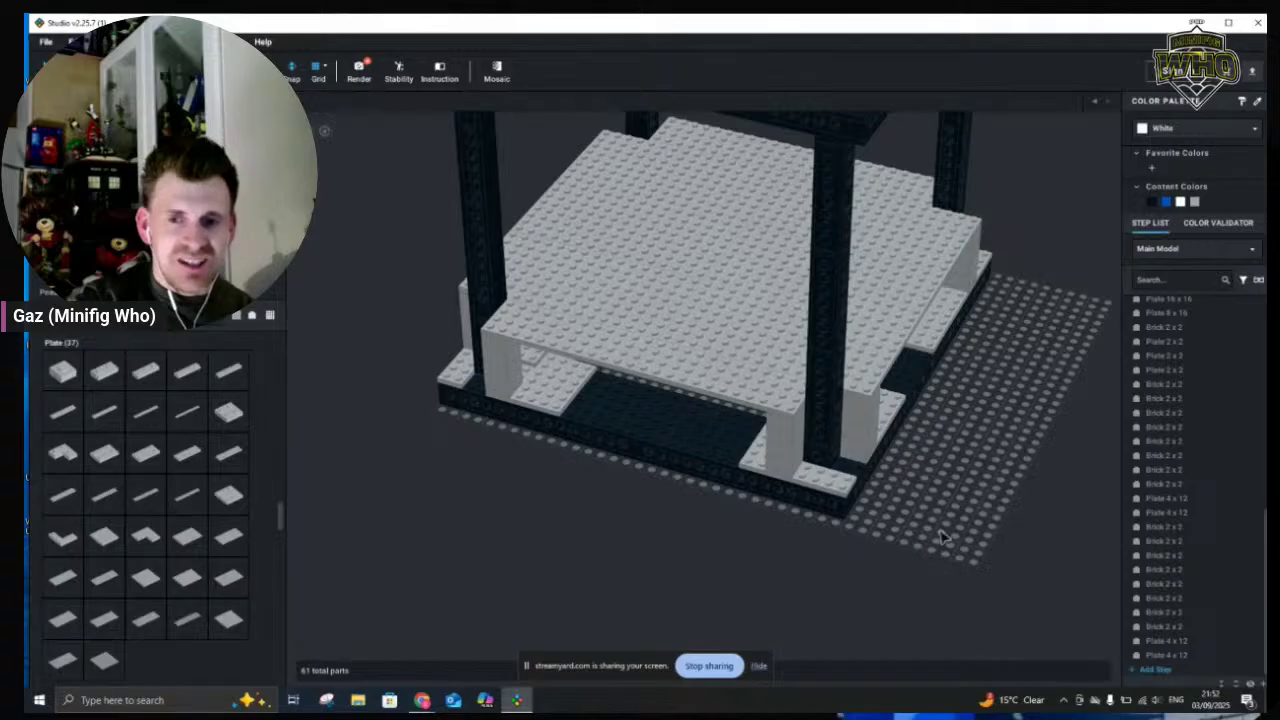
Hide the dark blue frame submodel Cube Copy so that only the floor parts are shown
click(708, 470)
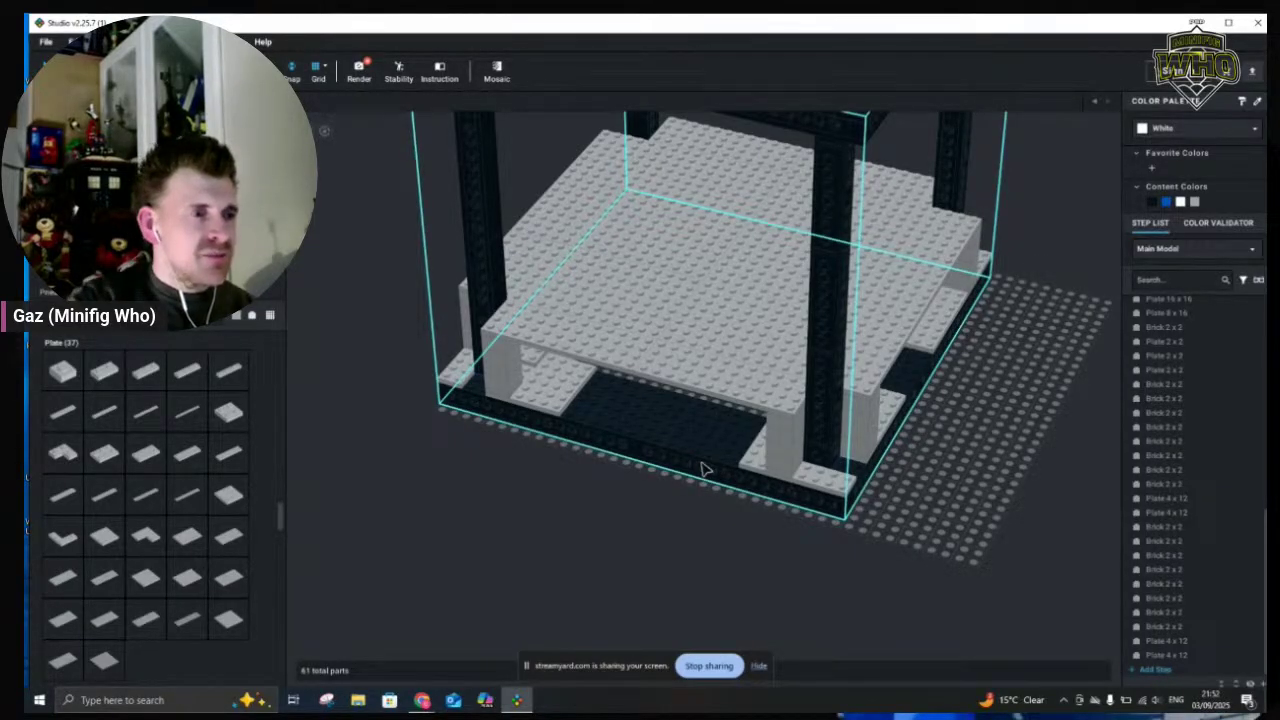
click(706, 469)
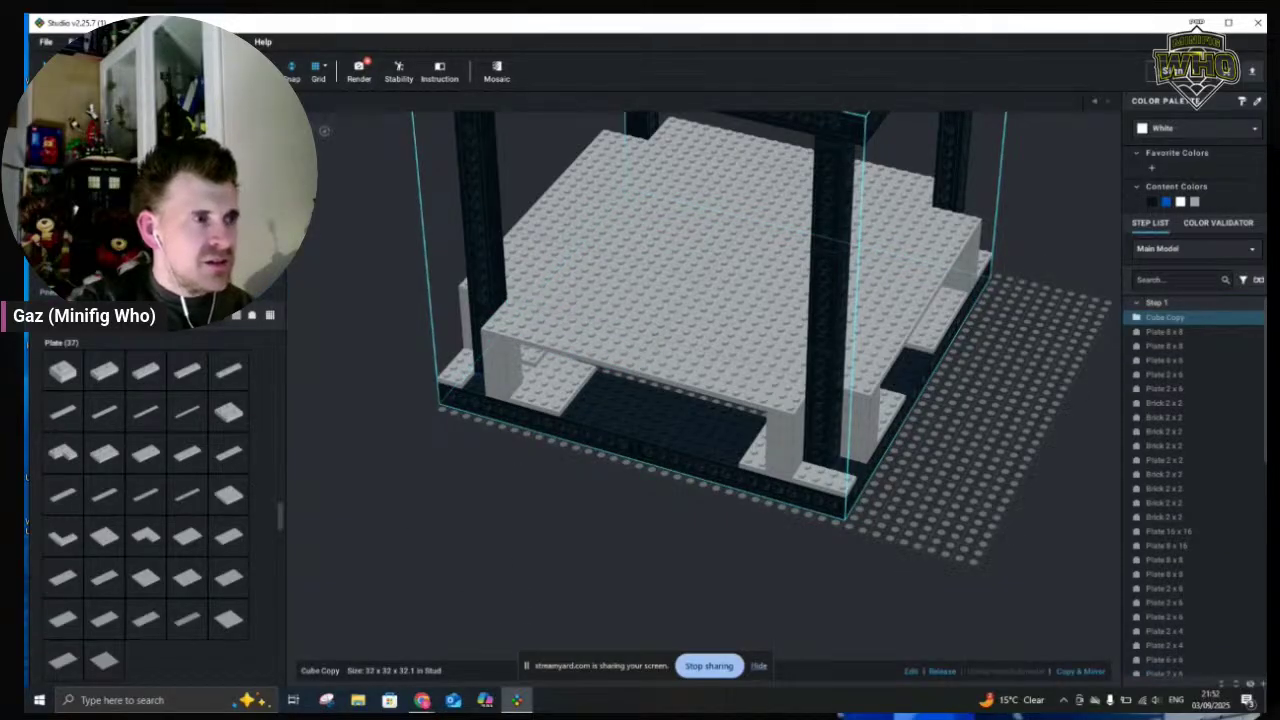
key(h)
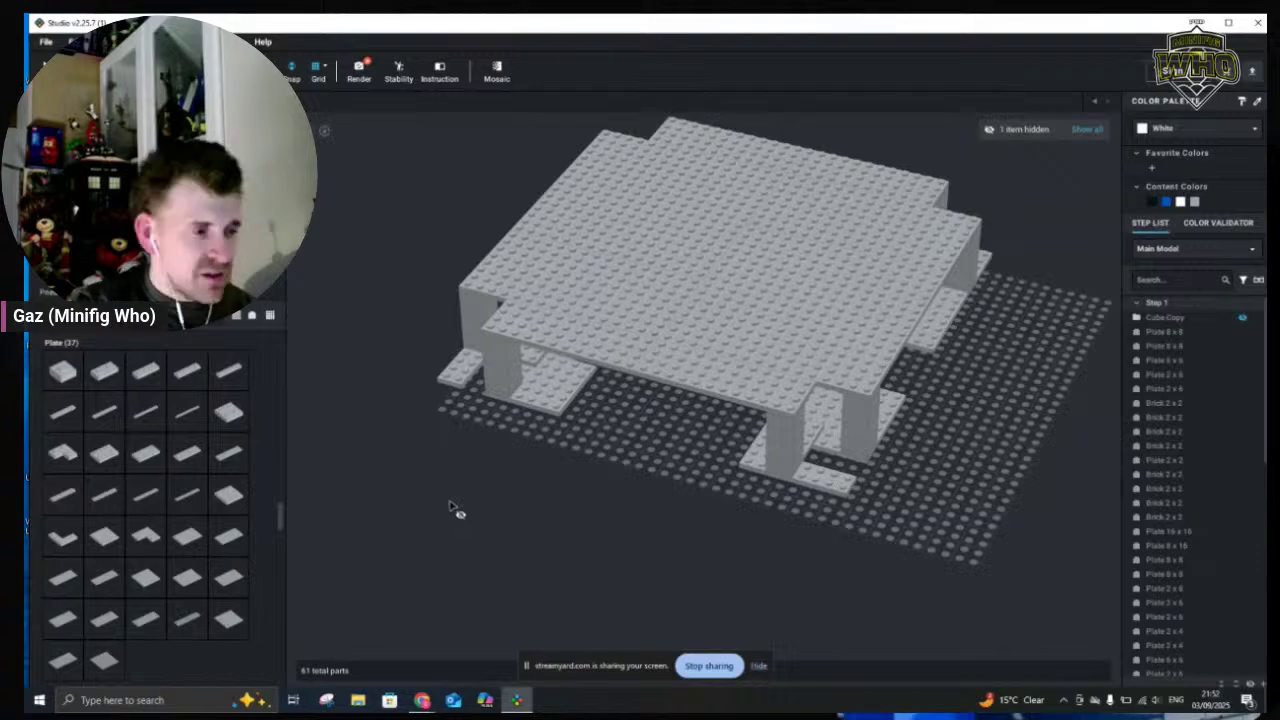
Group all visible floor plates and column bricks into a submodel named Cube Floor
key(ctrl+a)
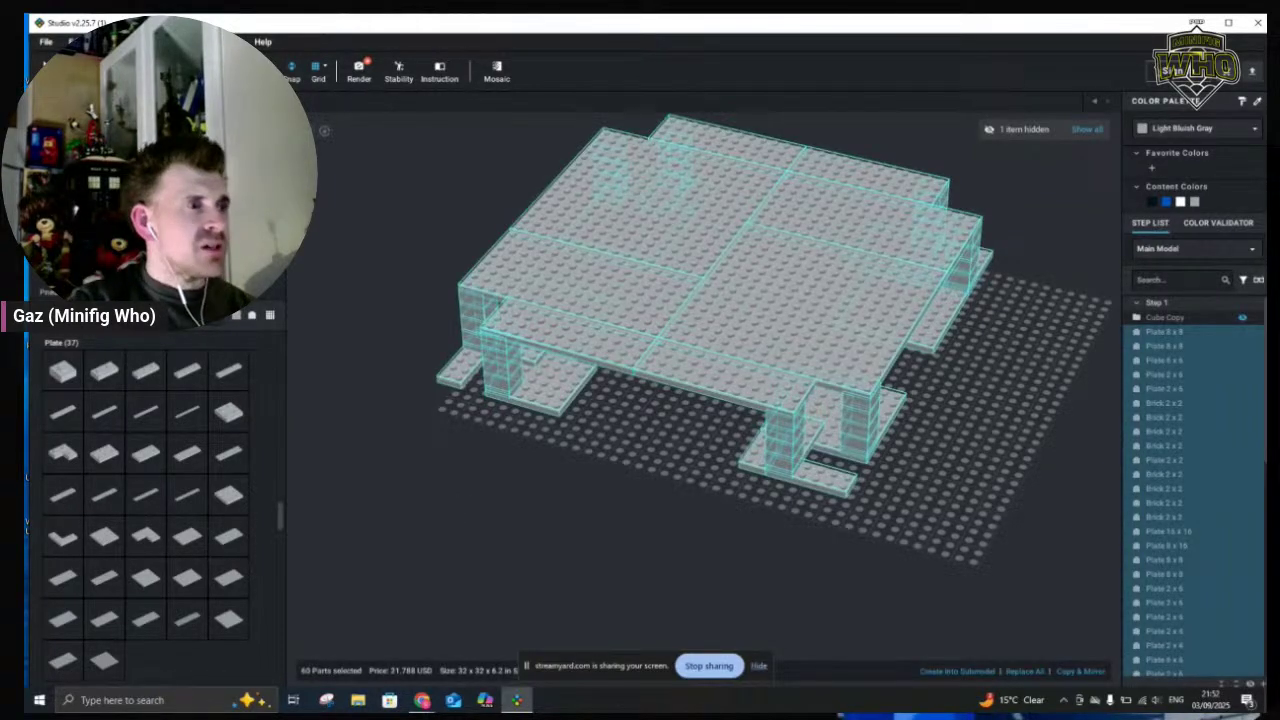
key(ctrl+g)
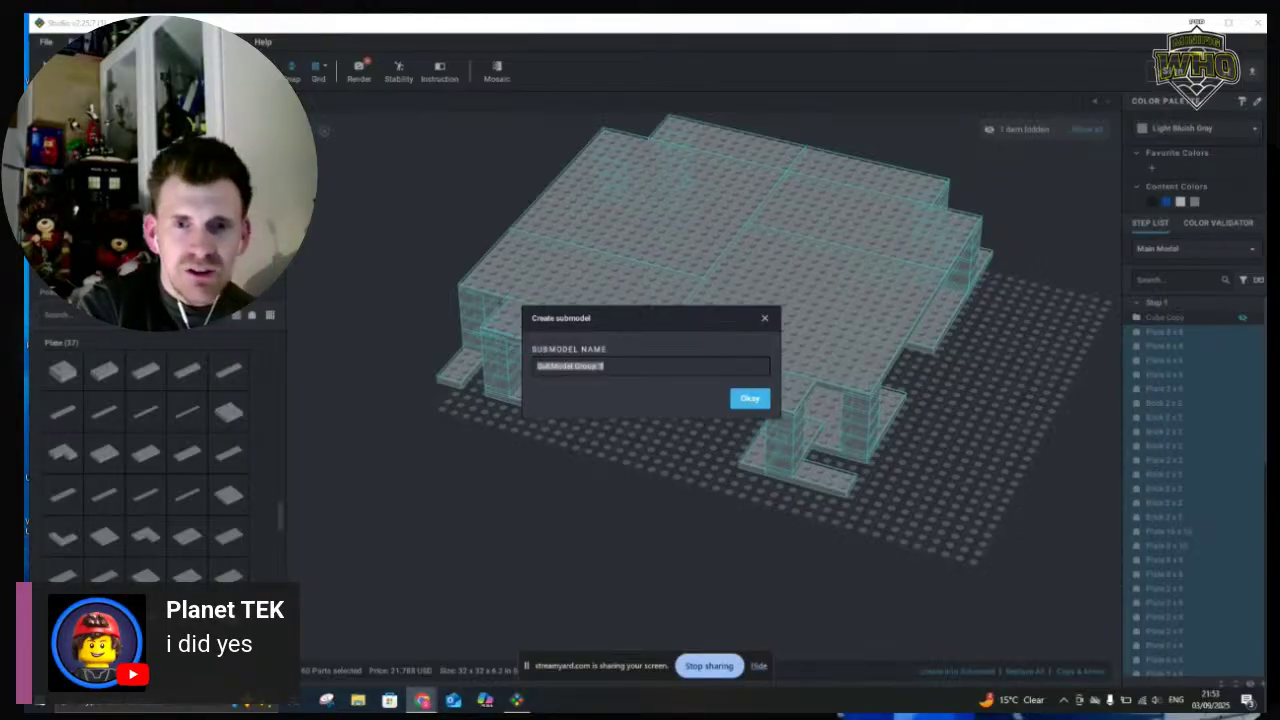
click(621, 366)
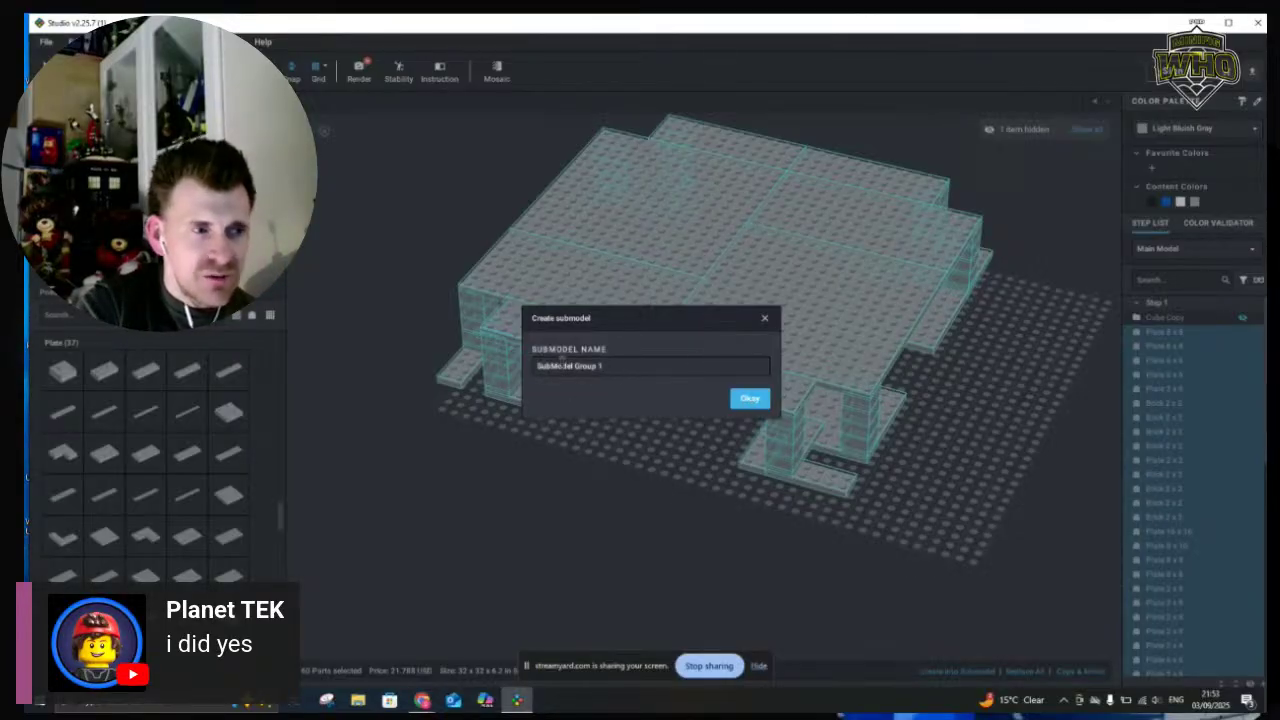
drag(563, 362, 503, 366)
text(C)
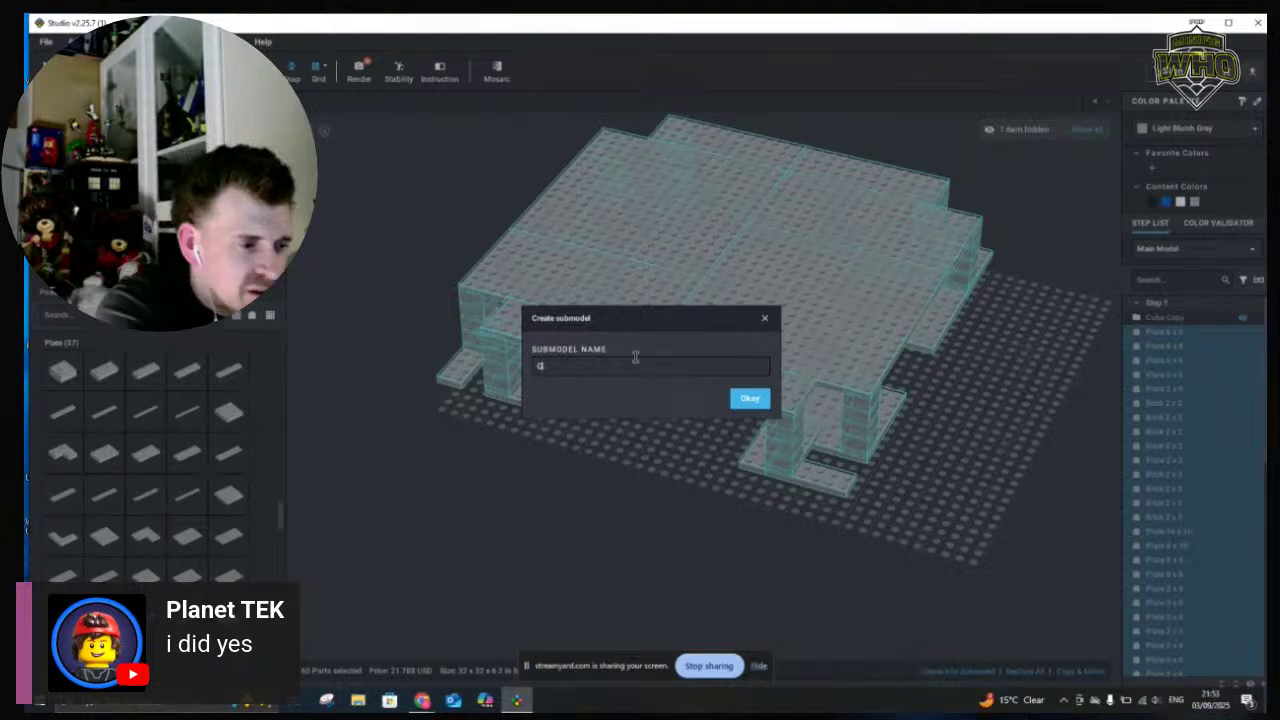
text(ube Floor)
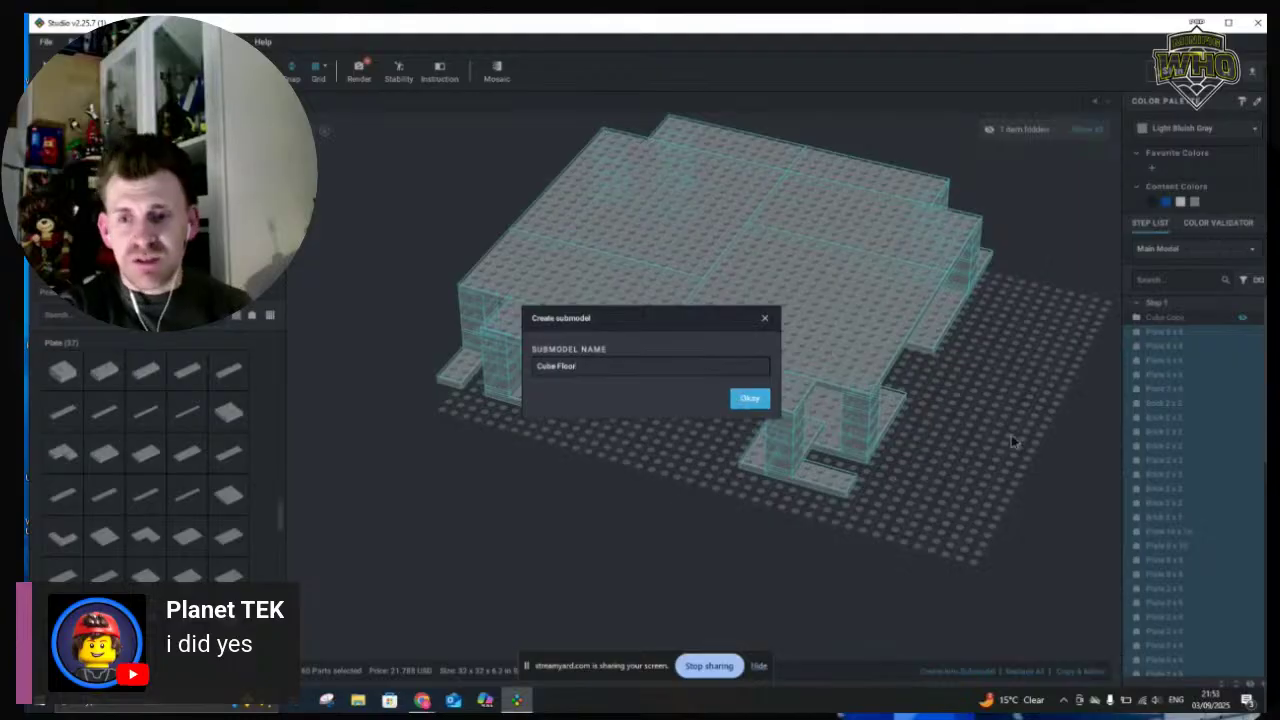
click(748, 399)
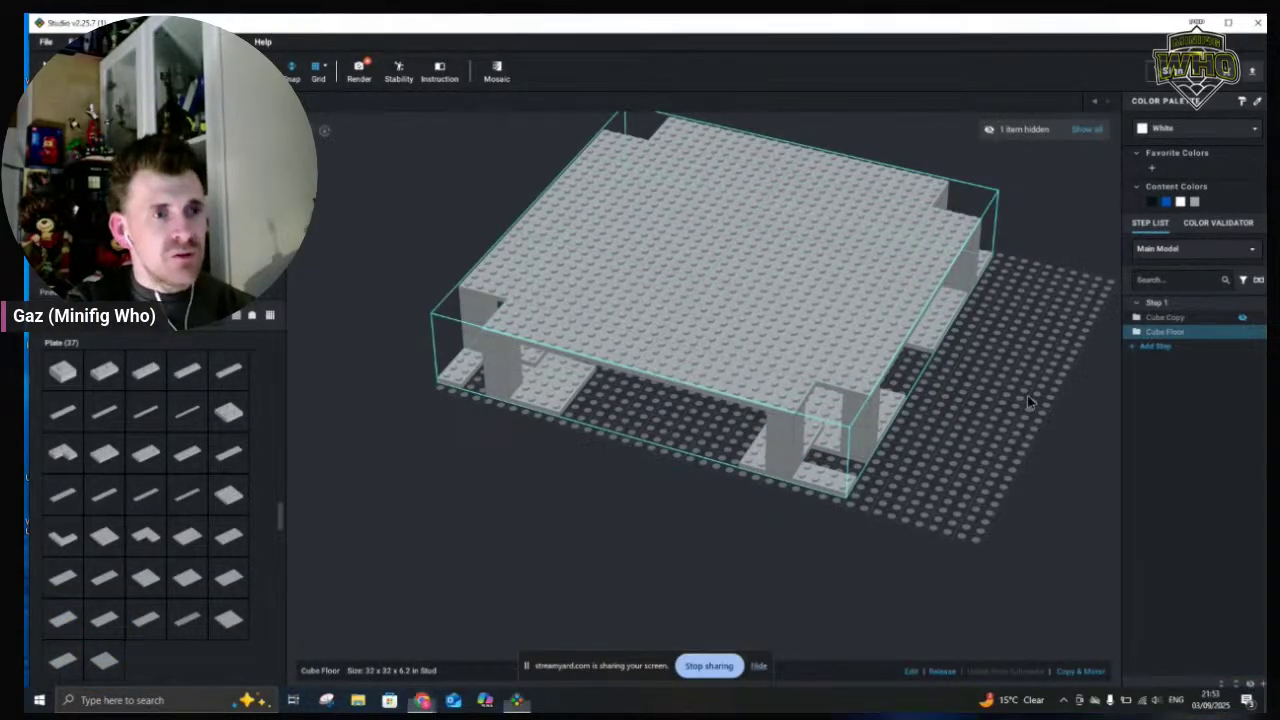
click(957, 641)
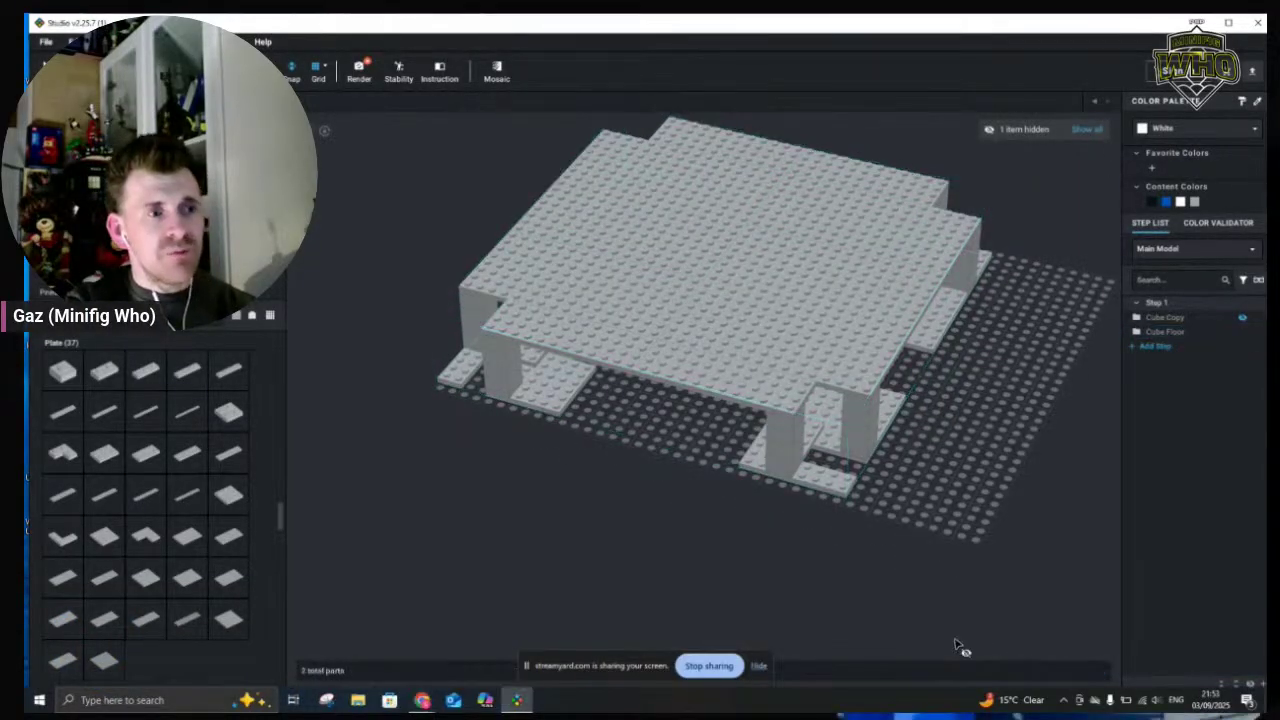
Unhide the dark blue frame, check the floor inside it, and save the model with the Cube Floor submodel selected
click(1088, 130)
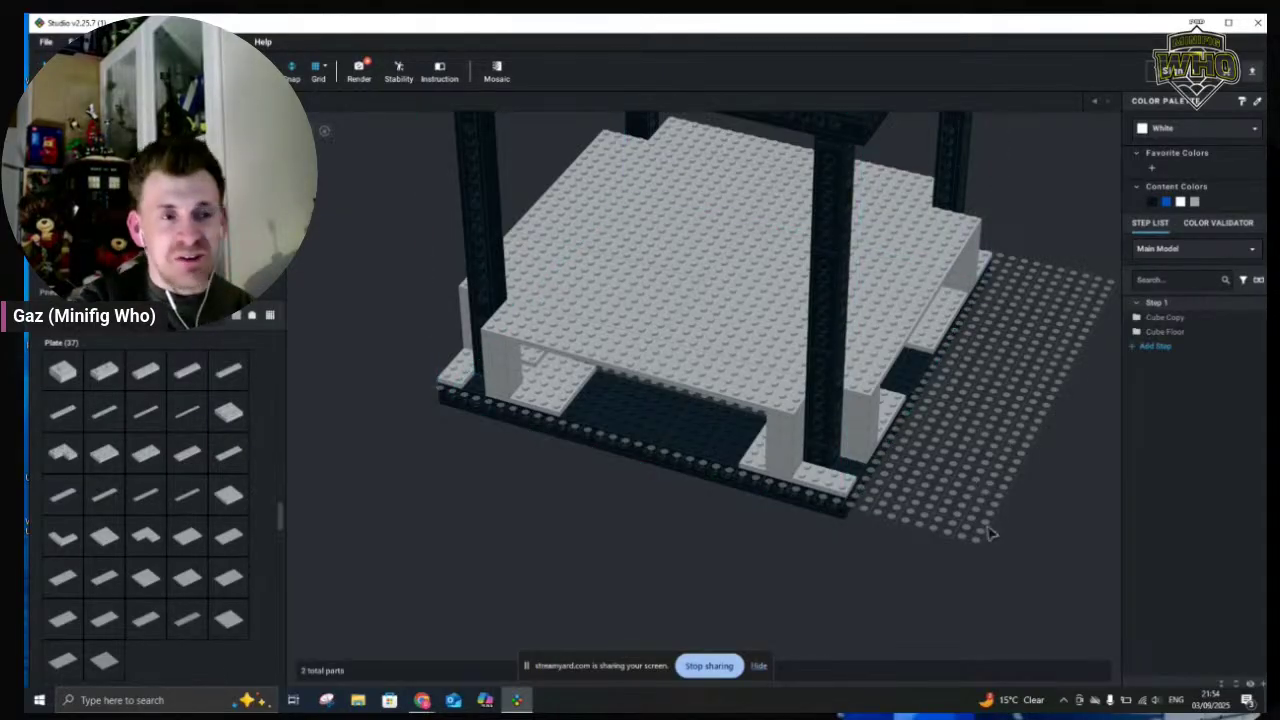
right_drag(937, 535, 908, 537)
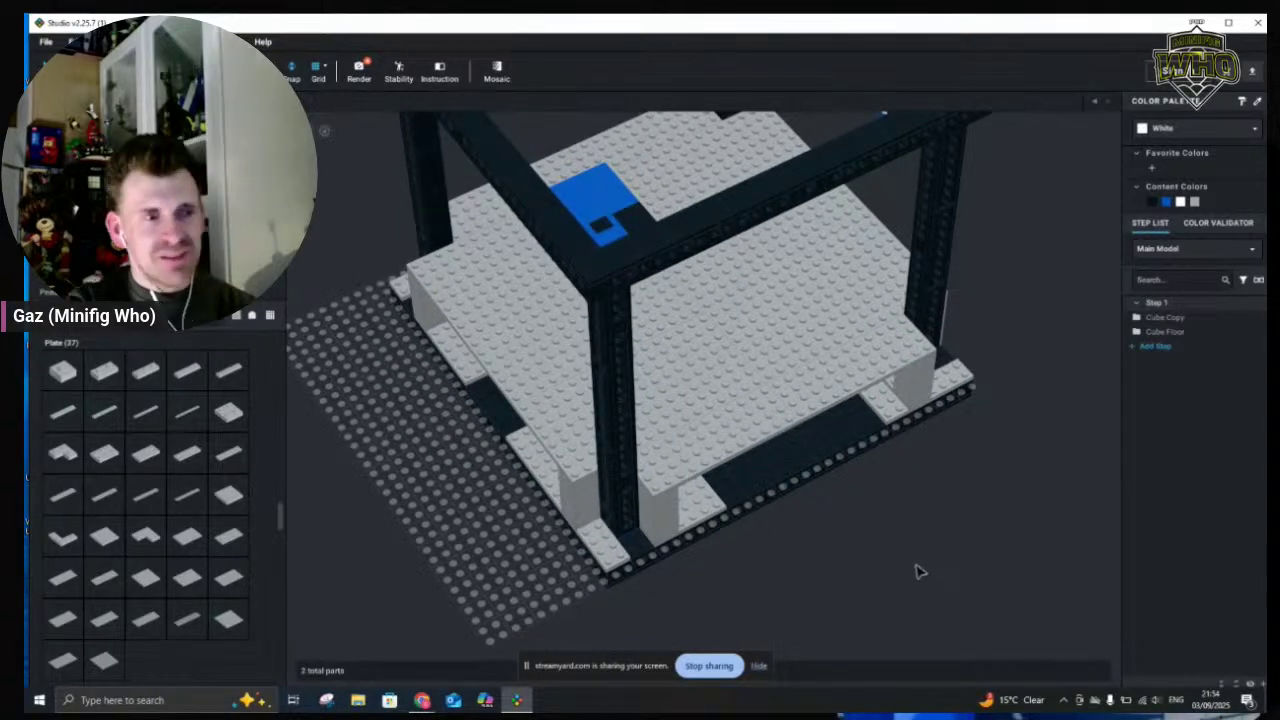
scroll(917, 565, down, 5)
right_drag(826, 543, 960, 545)
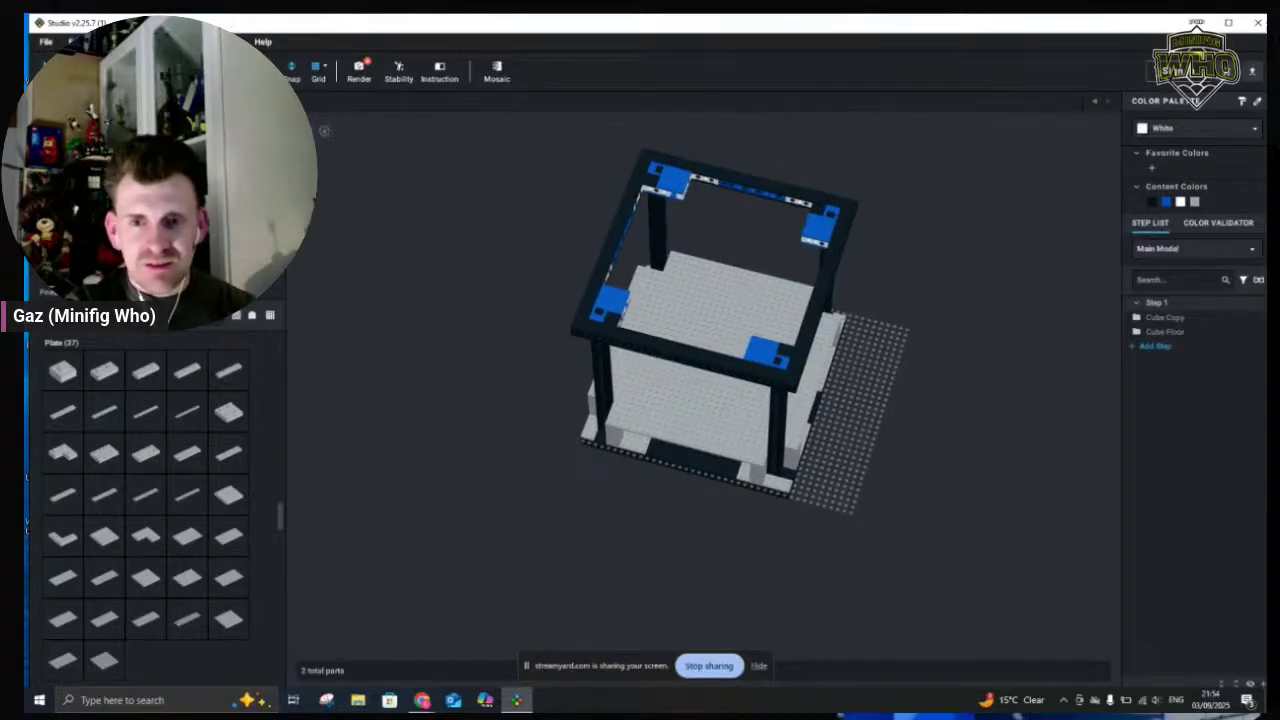
right_drag(903, 566, 968, 530)
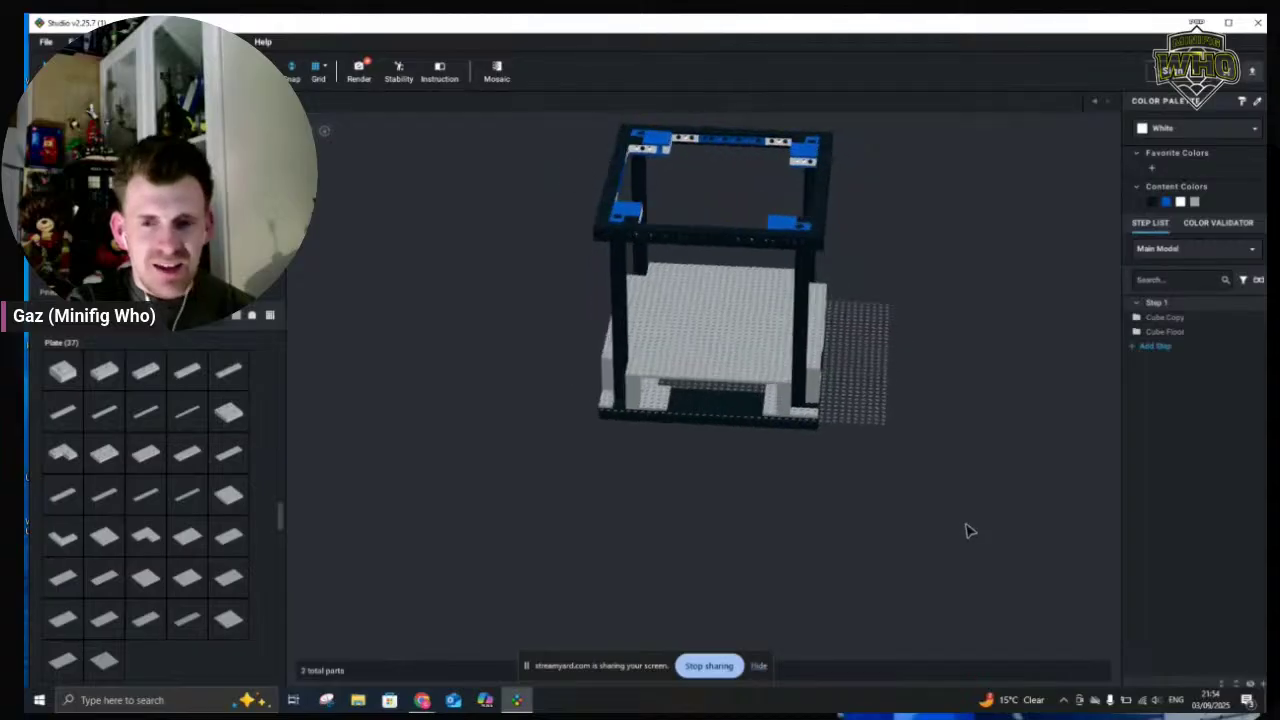
right_drag(1046, 526, 1009, 529)
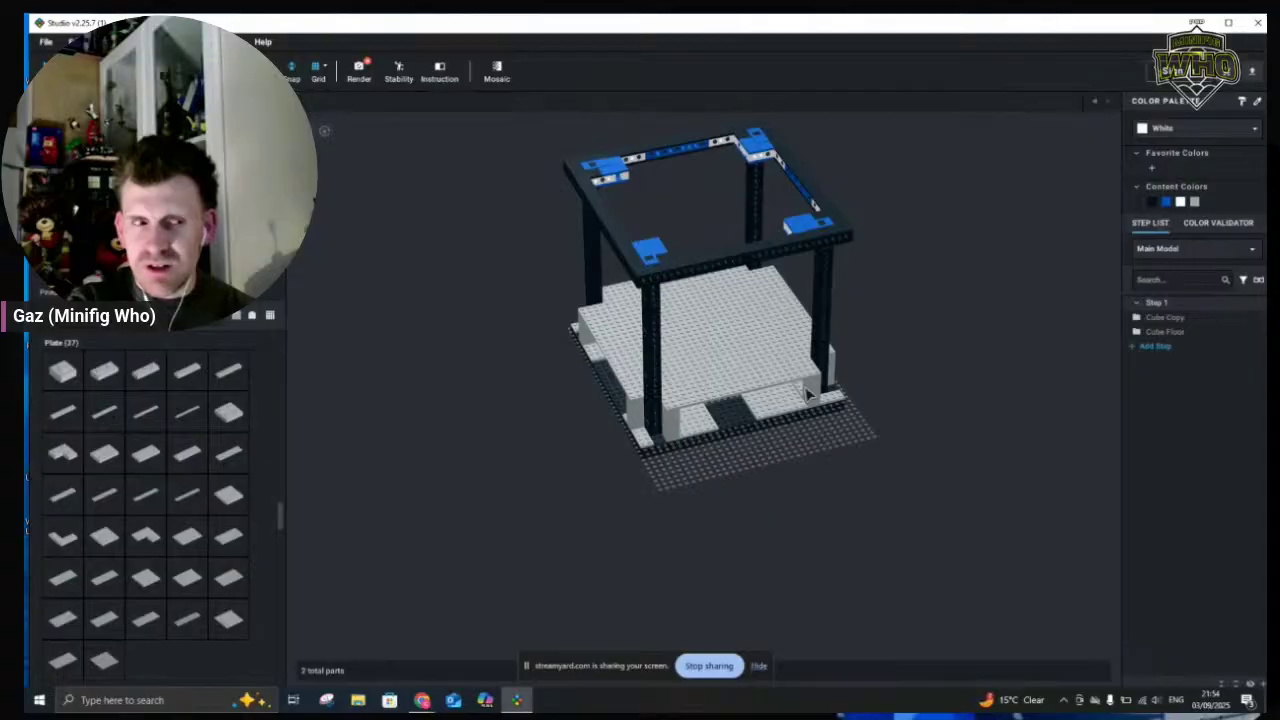
click(754, 371)
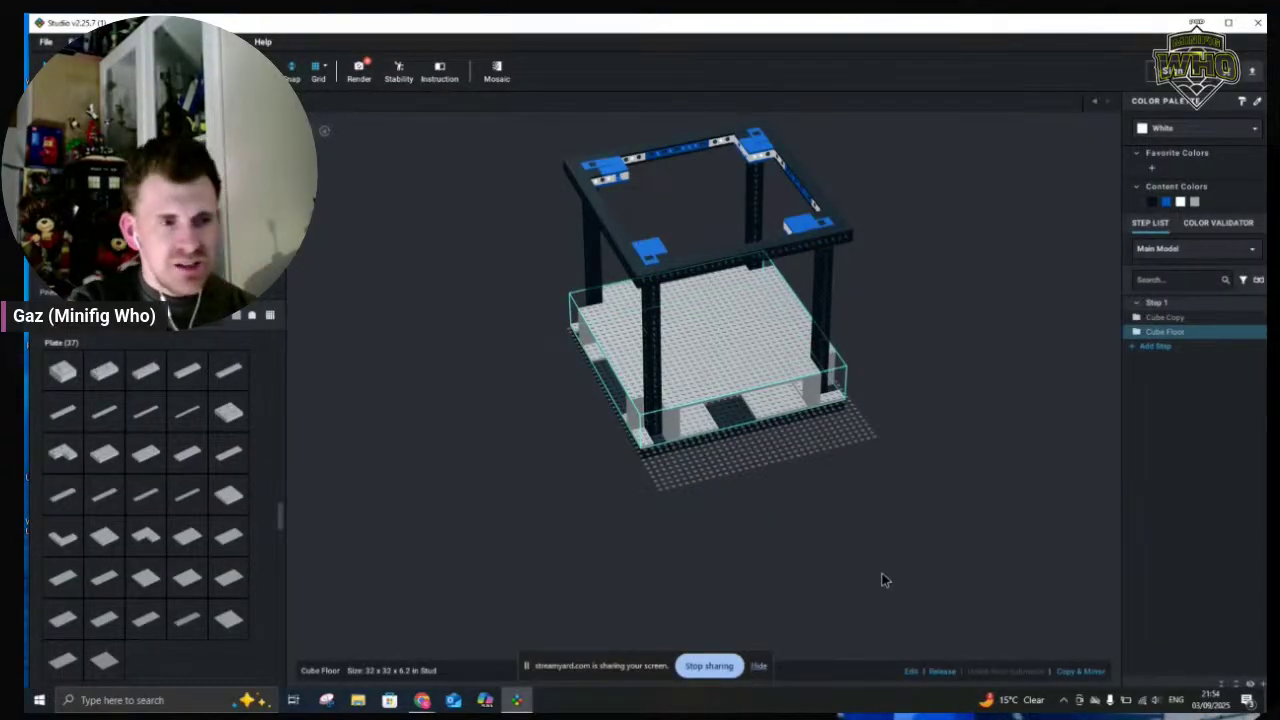
key(ctrl+s)
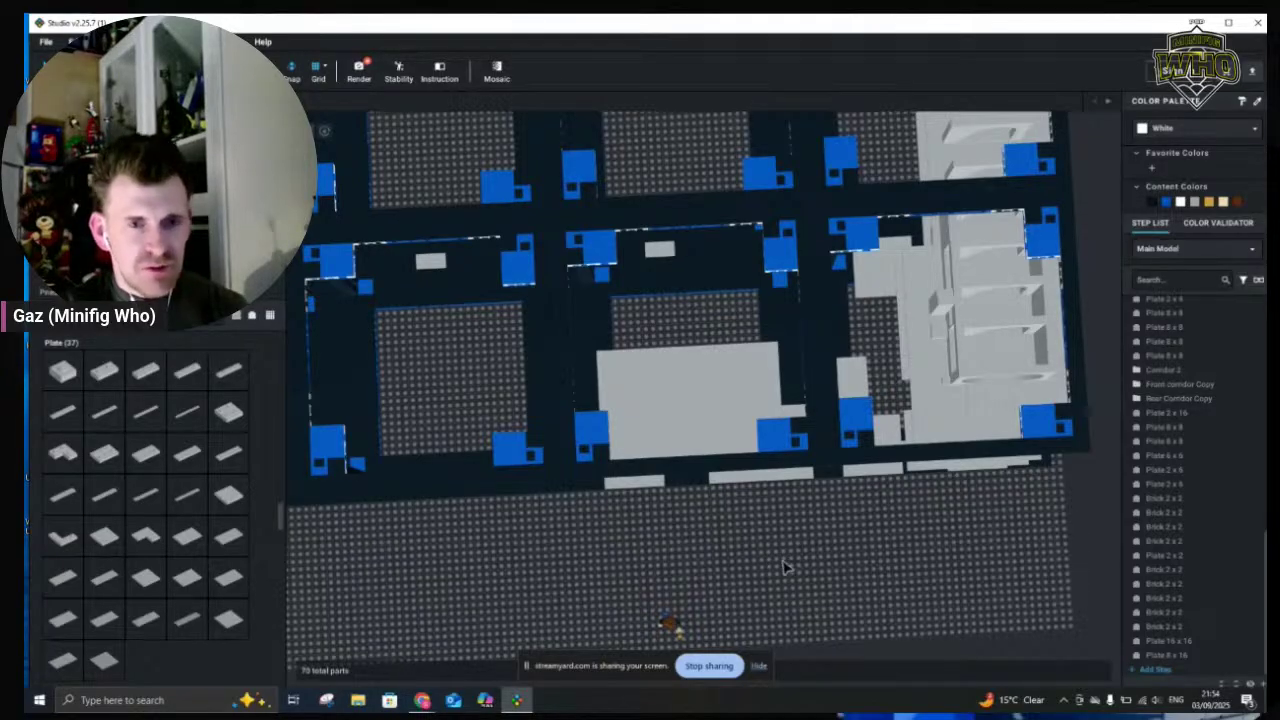
Delete the raised Plate 8 x 16 and Plate 16 x 16 from the front bay of the multi-frame model
right_drag(784, 560, 760, 494)
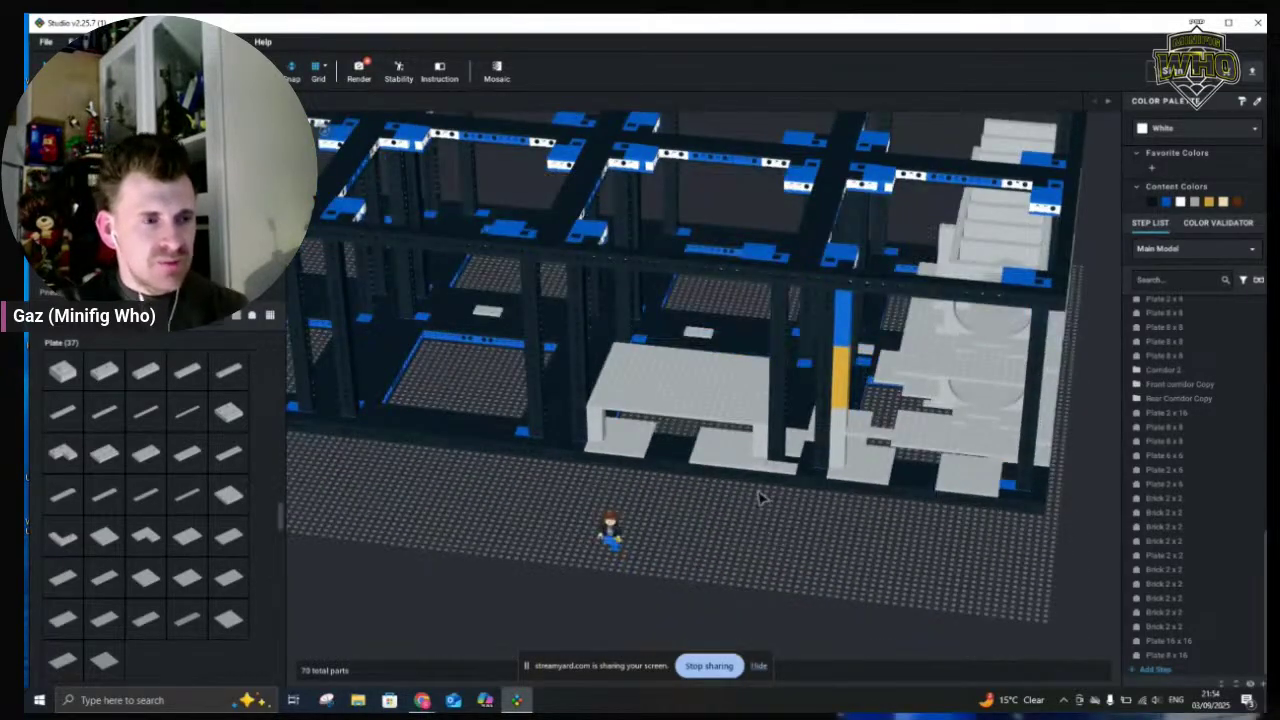
scroll(757, 498, up, 4)
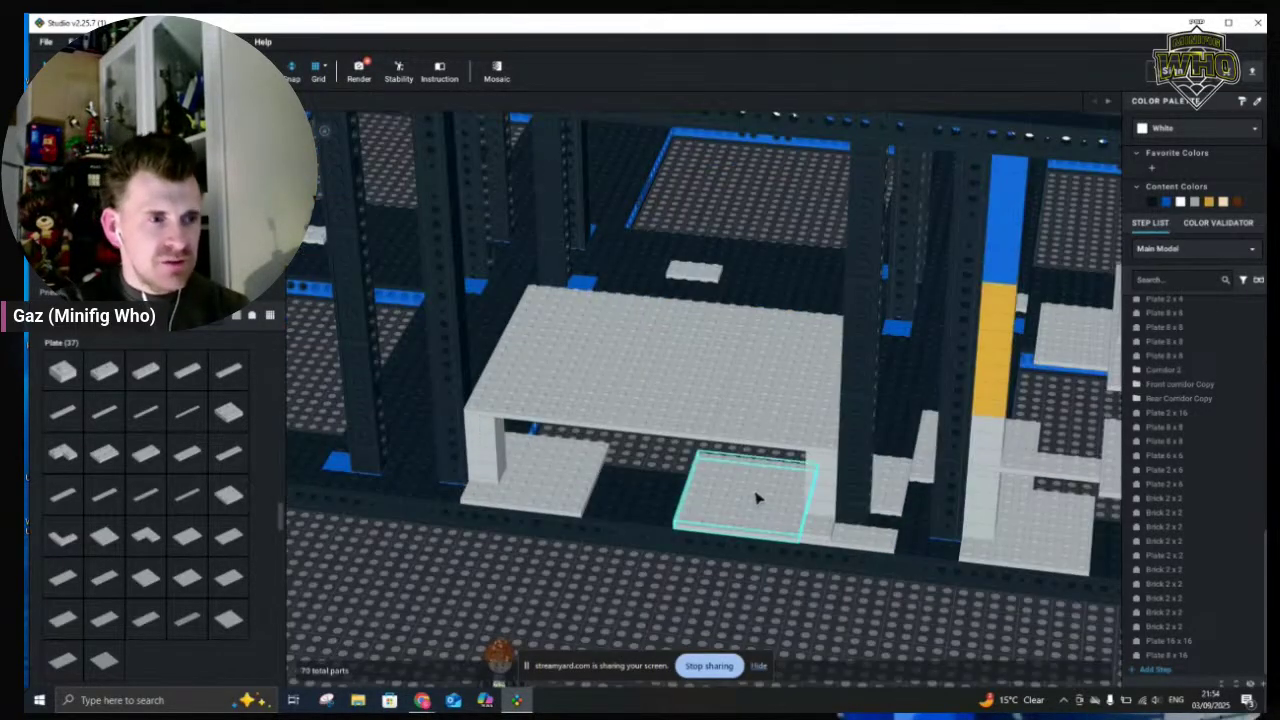
click(763, 422)
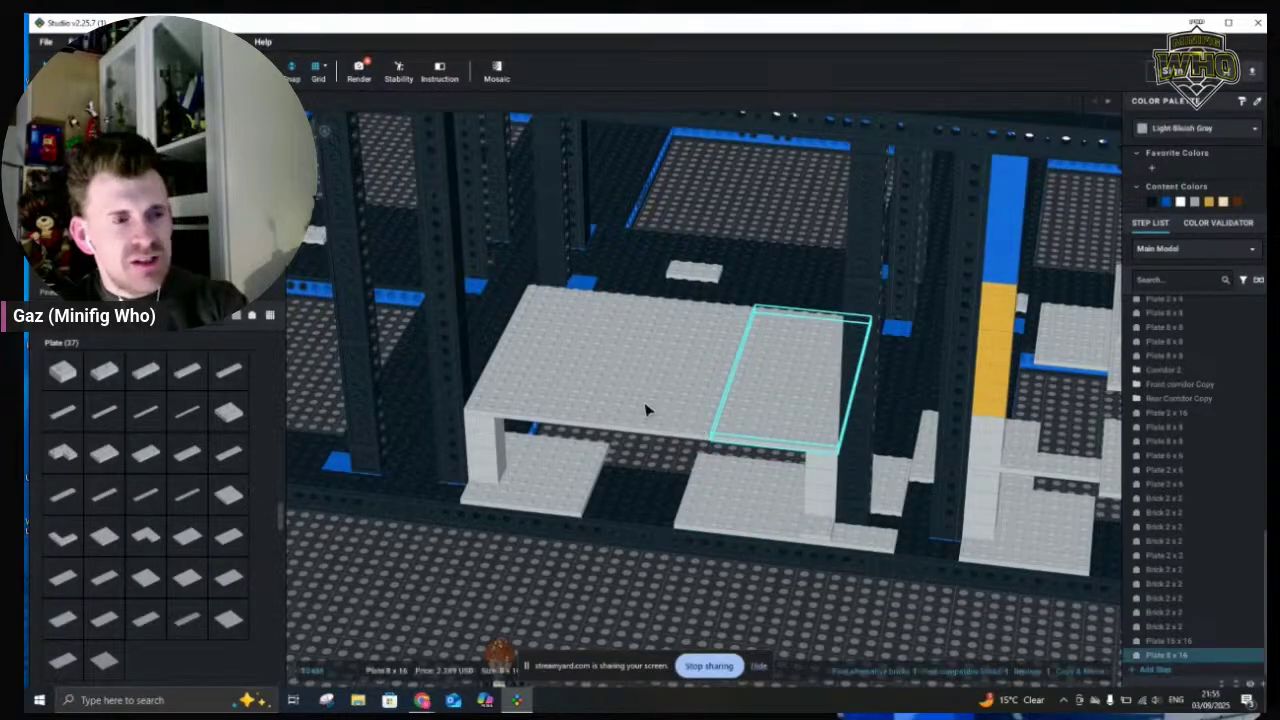
key(Delete)
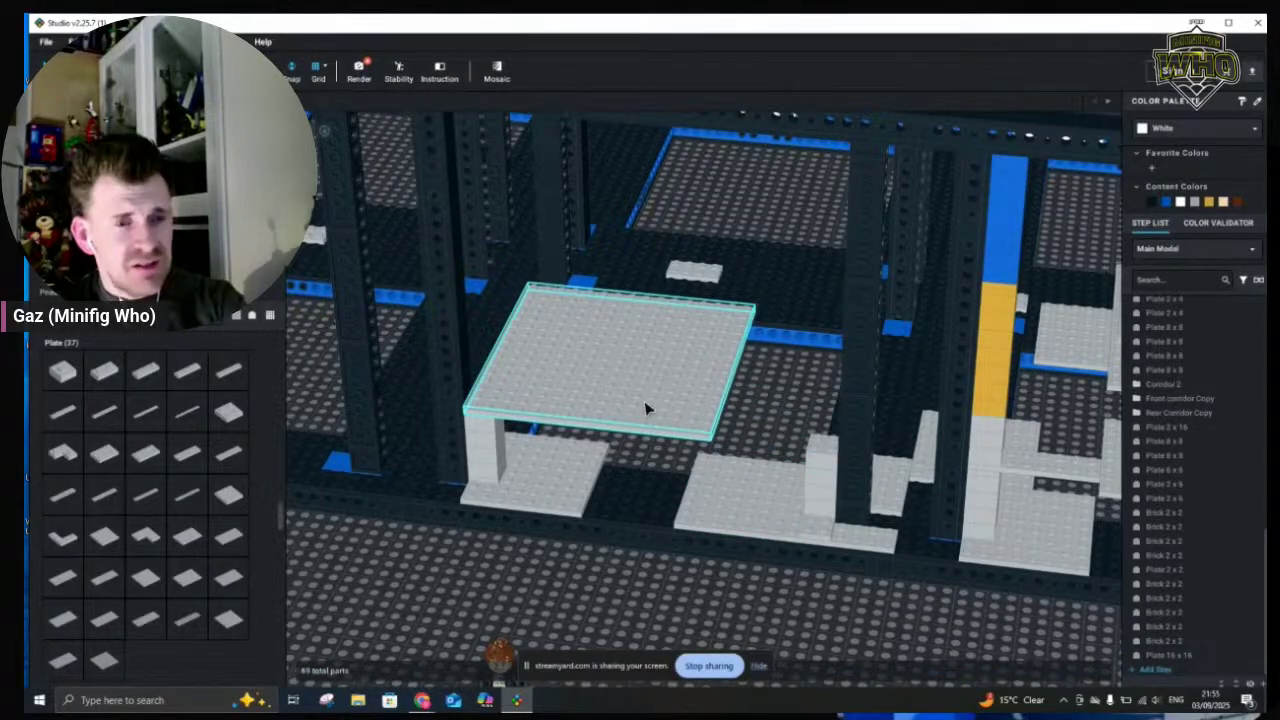
key(Delete)
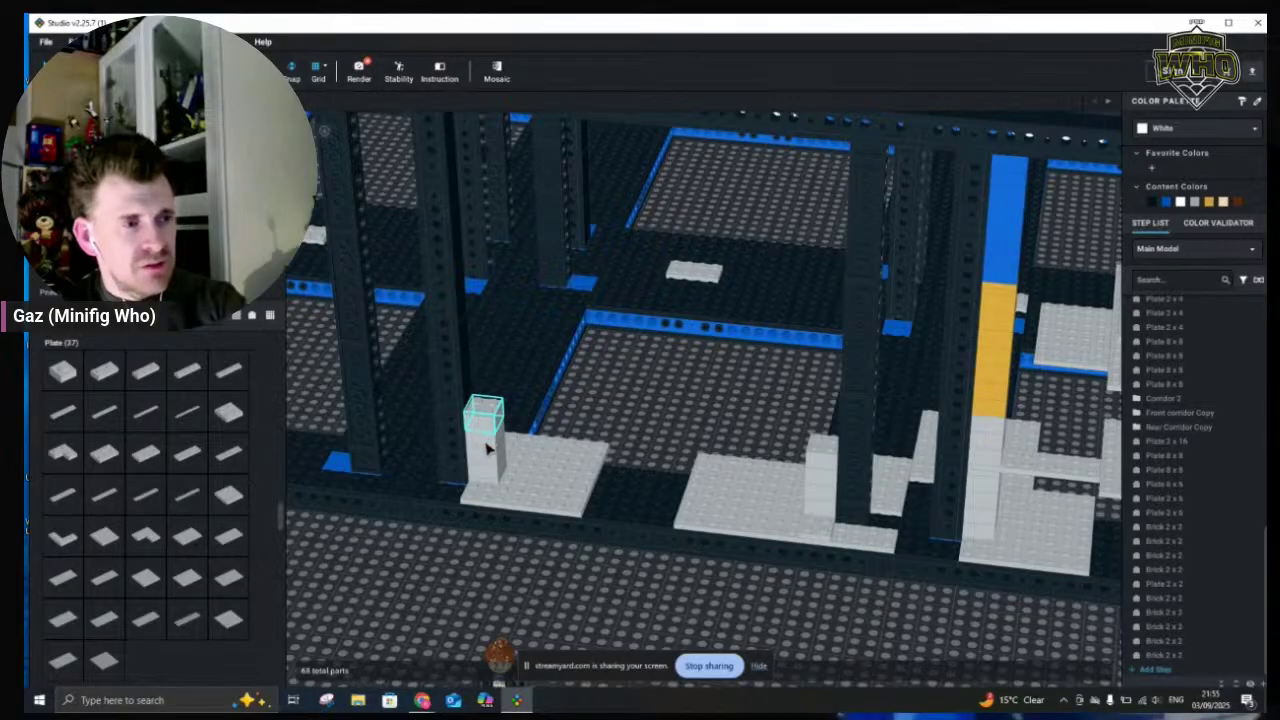
Delete the exposed 2 x 2 column standing on the Plate 8 x 8 in the front bay, part by part
click(491, 445)
drag(491, 445, 497, 470)
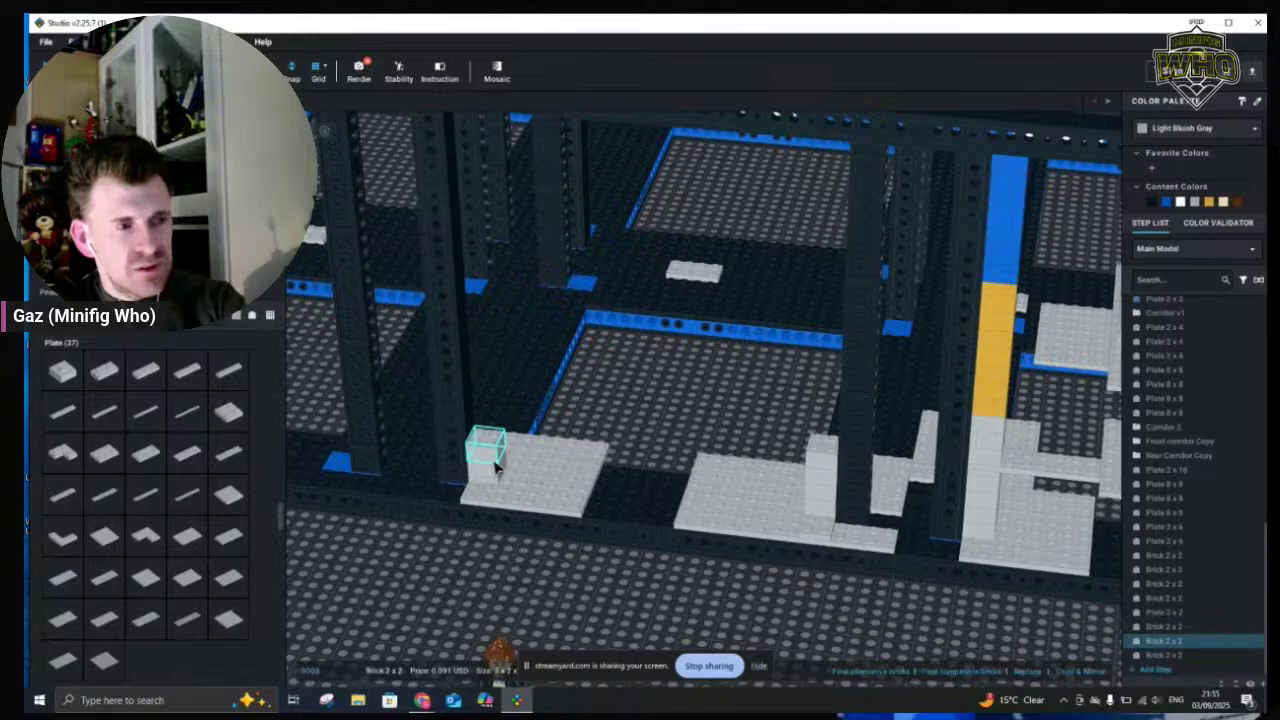
key(Delete)
click(489, 476)
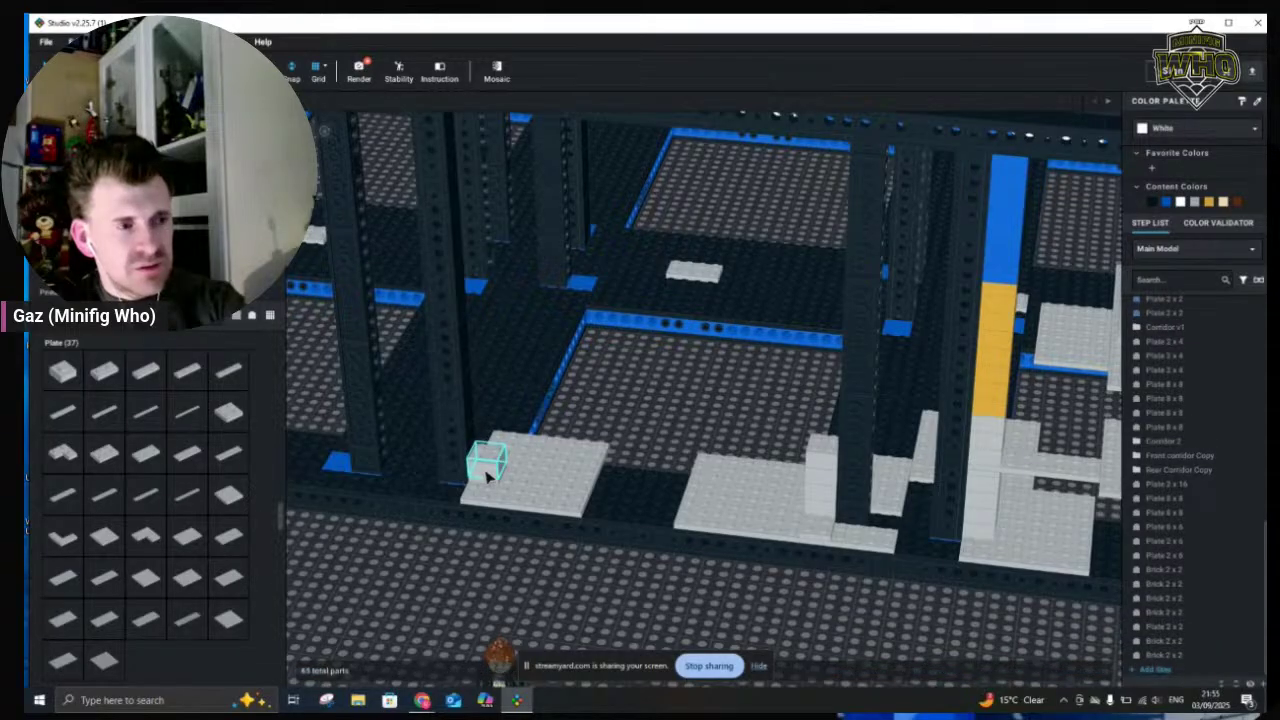
key(Delete)
click(490, 480)
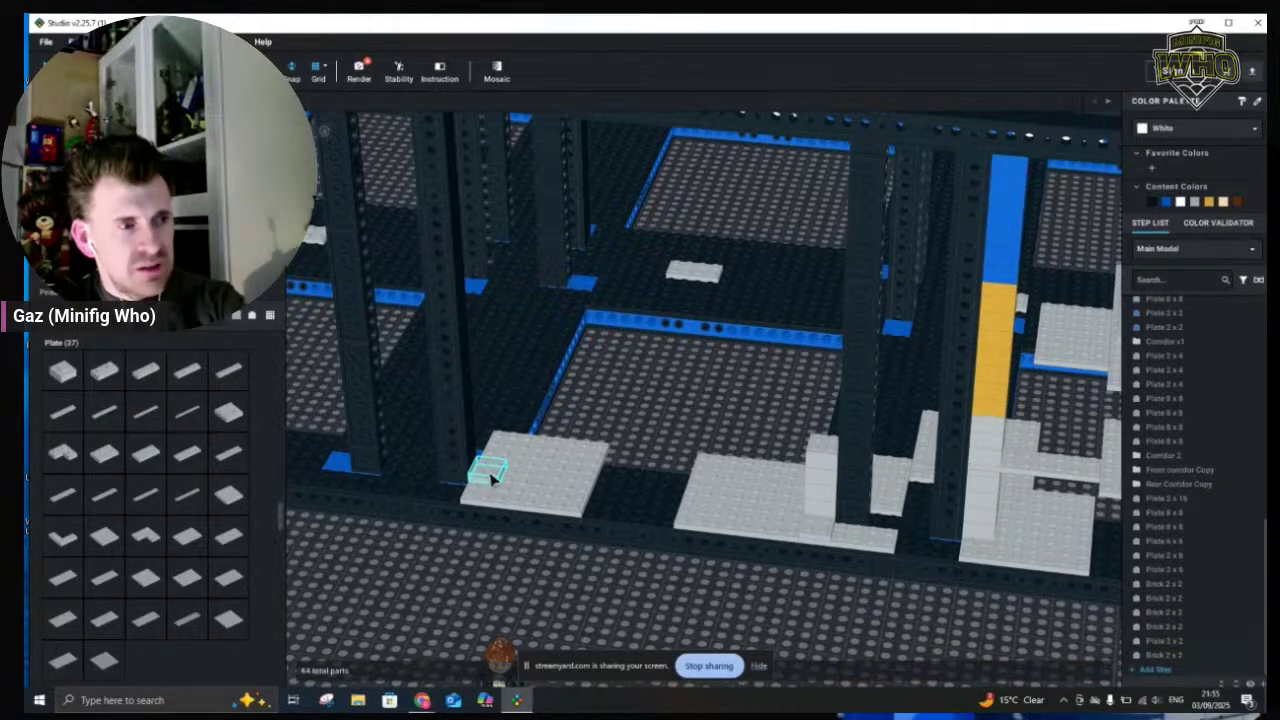
key(Delete)
Delete the two Plate 8 x 8 parts lying along the front beam of the bay
click(564, 489)
click(744, 494)
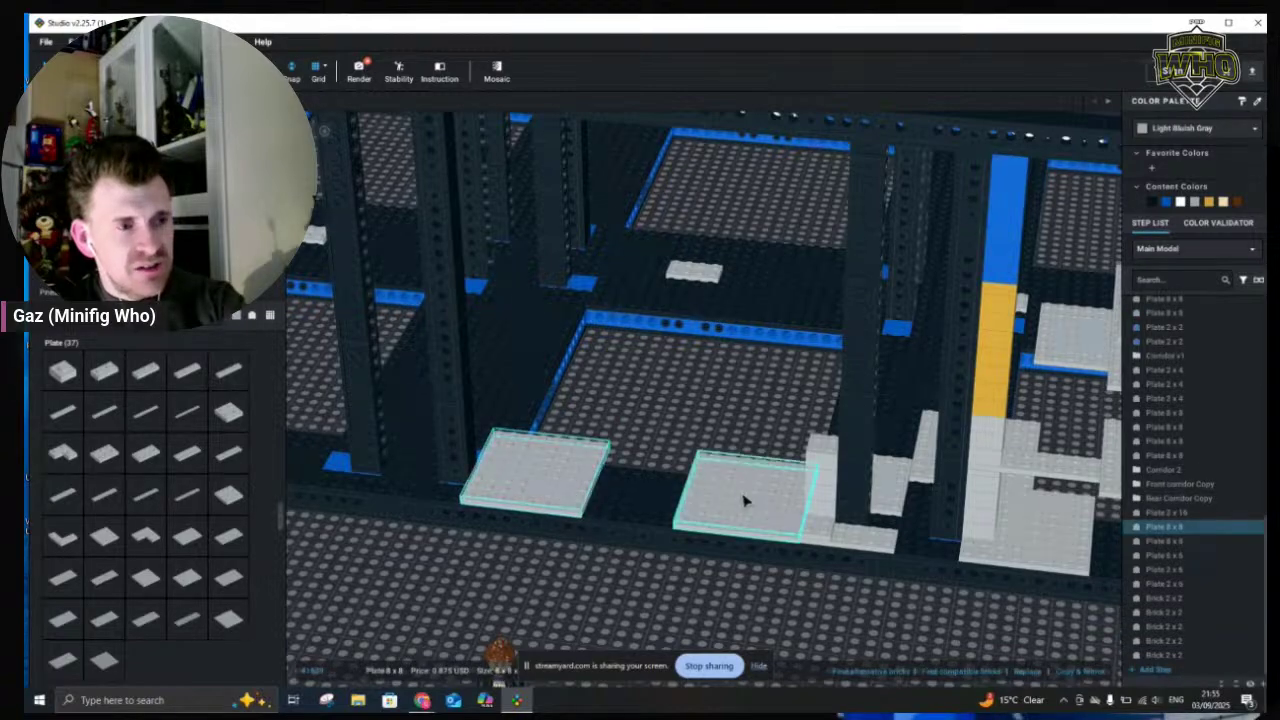
key(Delete)
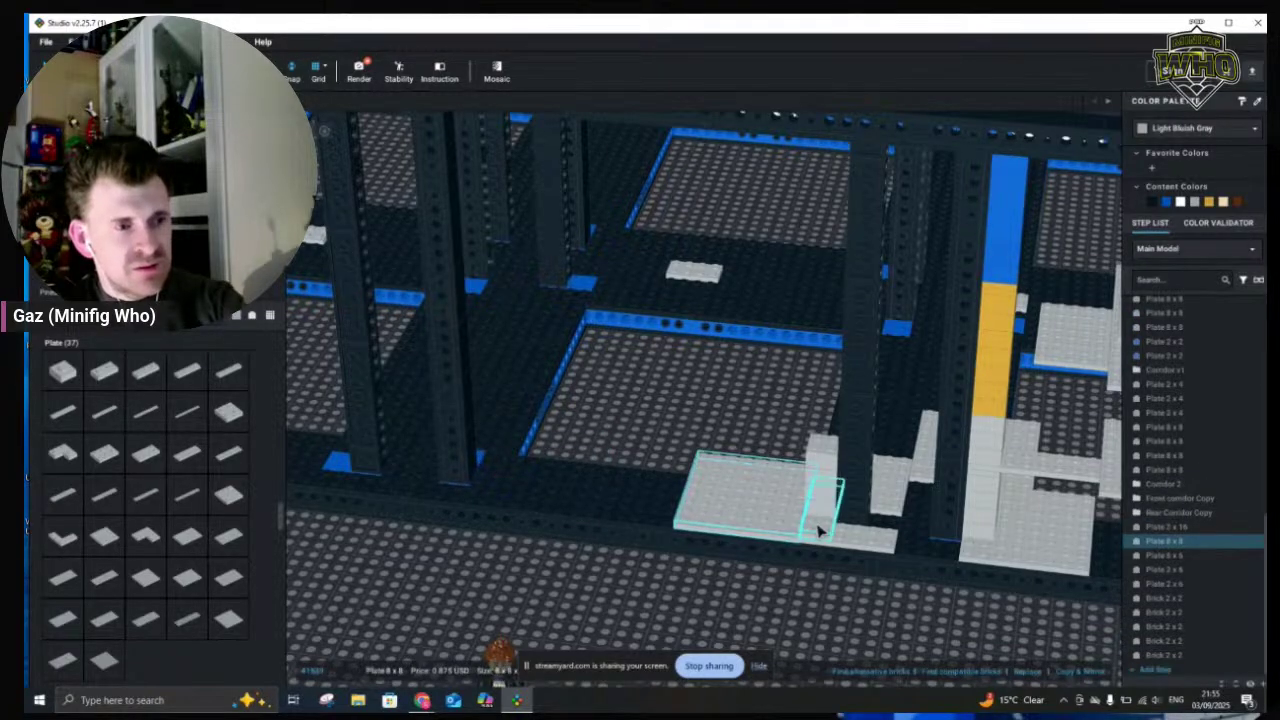
key(Delete)
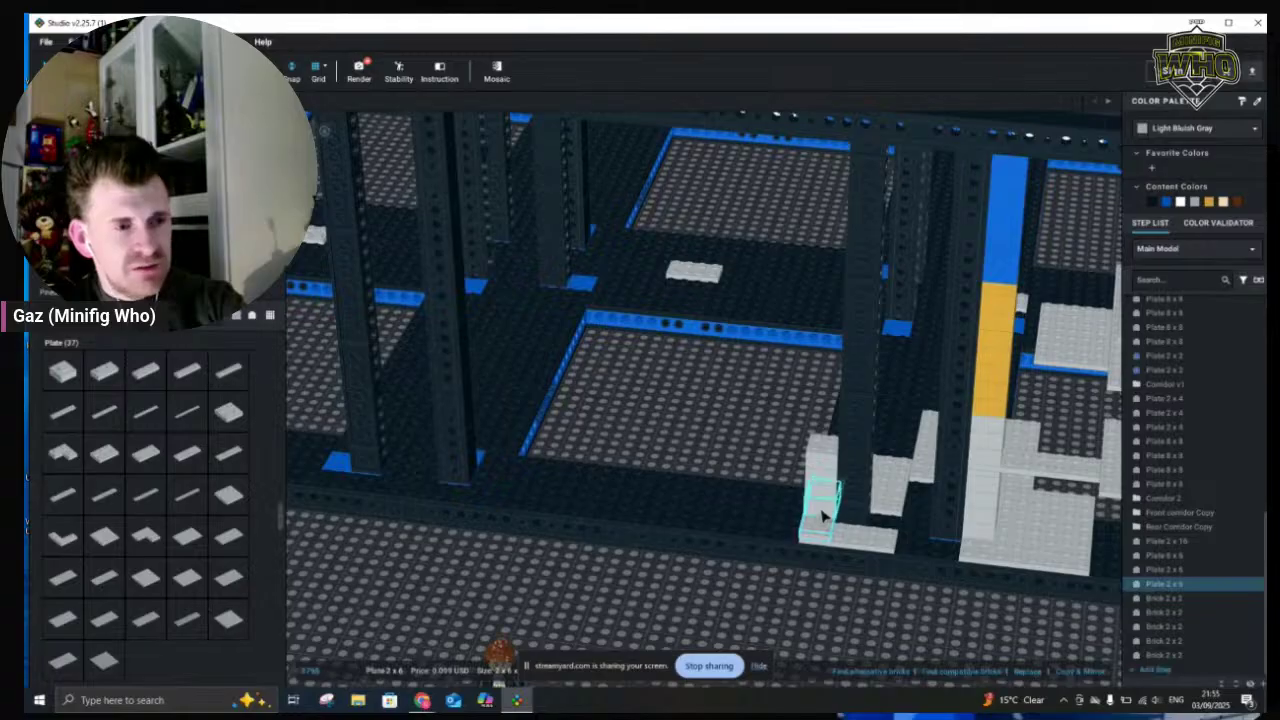
Delete the remaining stack of 2 x 2 bricks beside the front frame post
key(Delete)
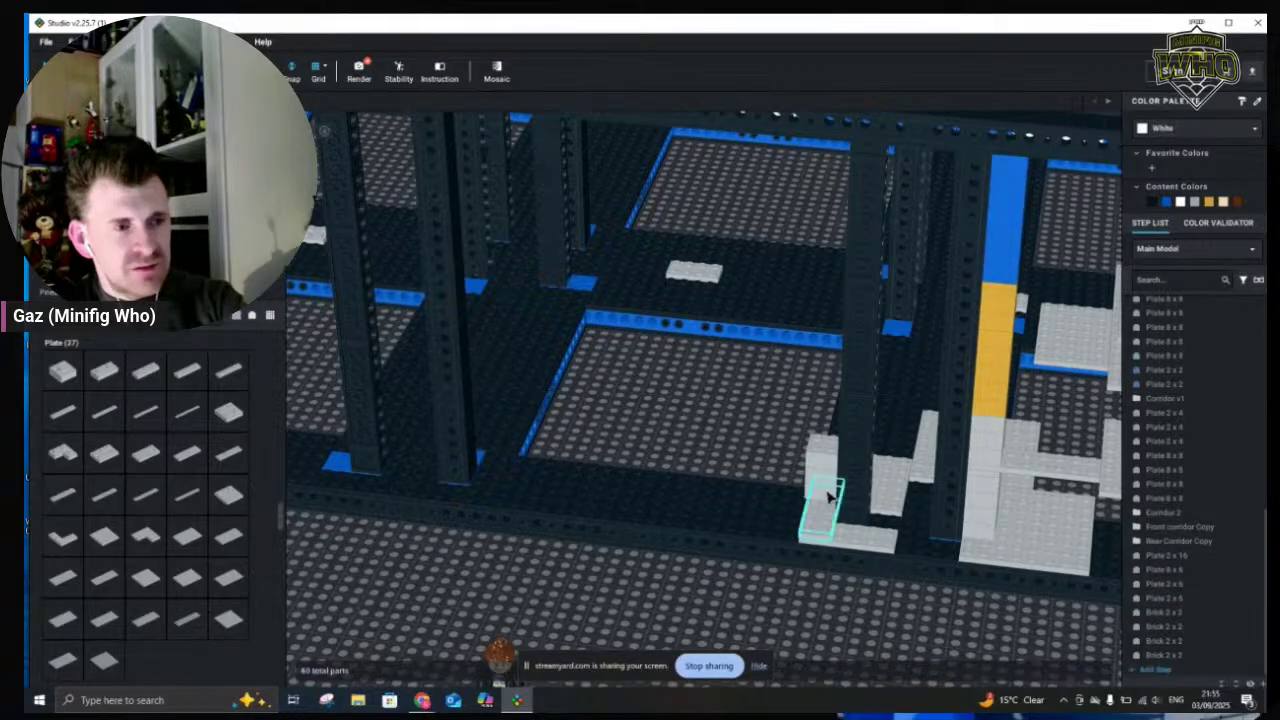
click(828, 497)
key(Delete)
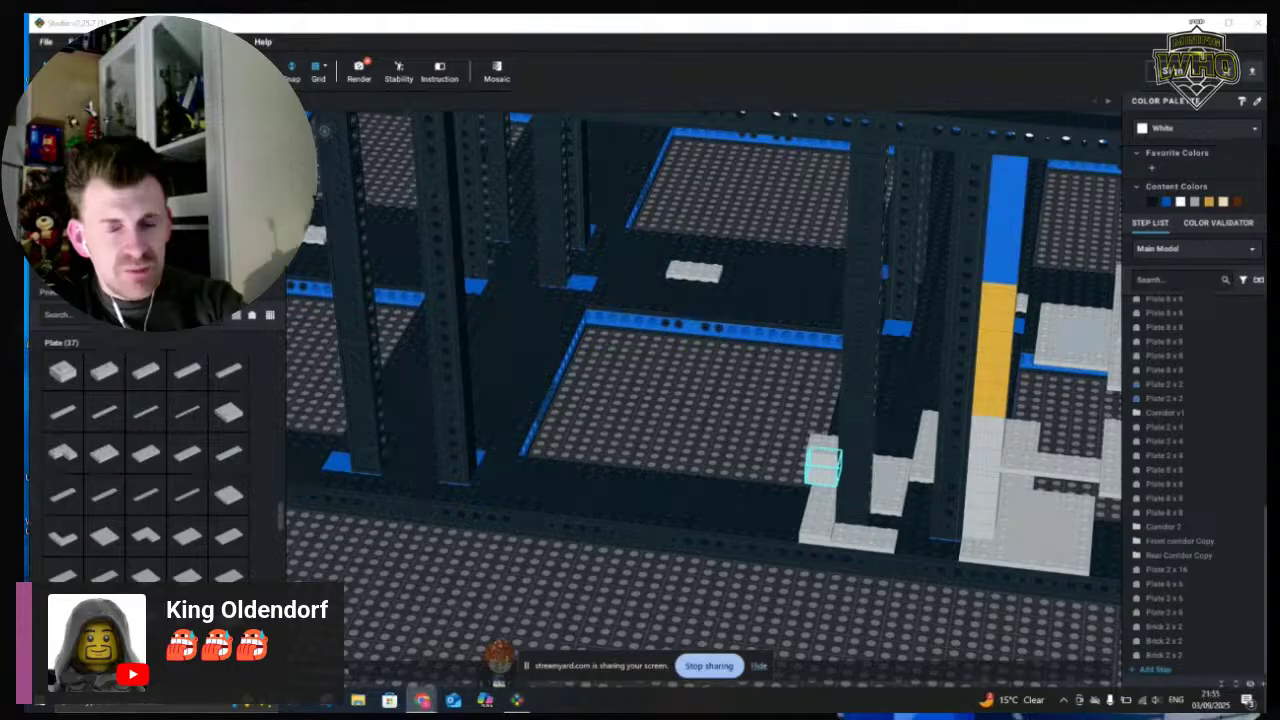
click(824, 462)
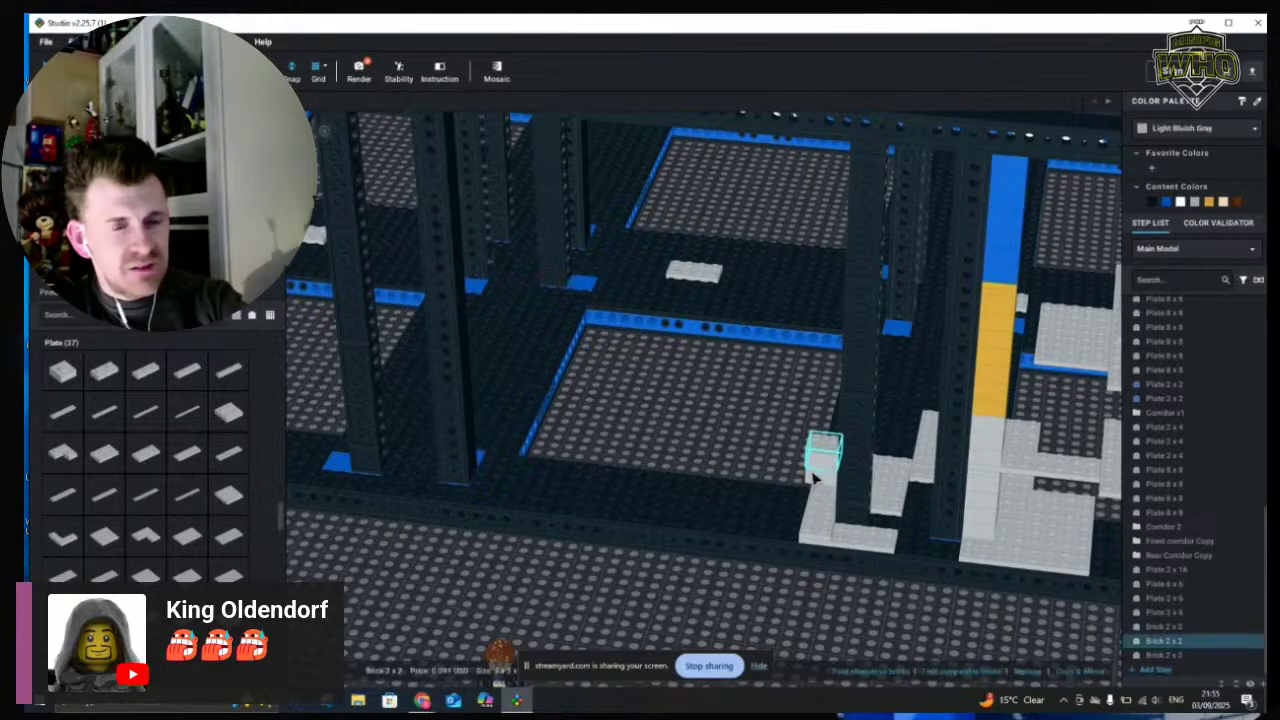
key(Delete)
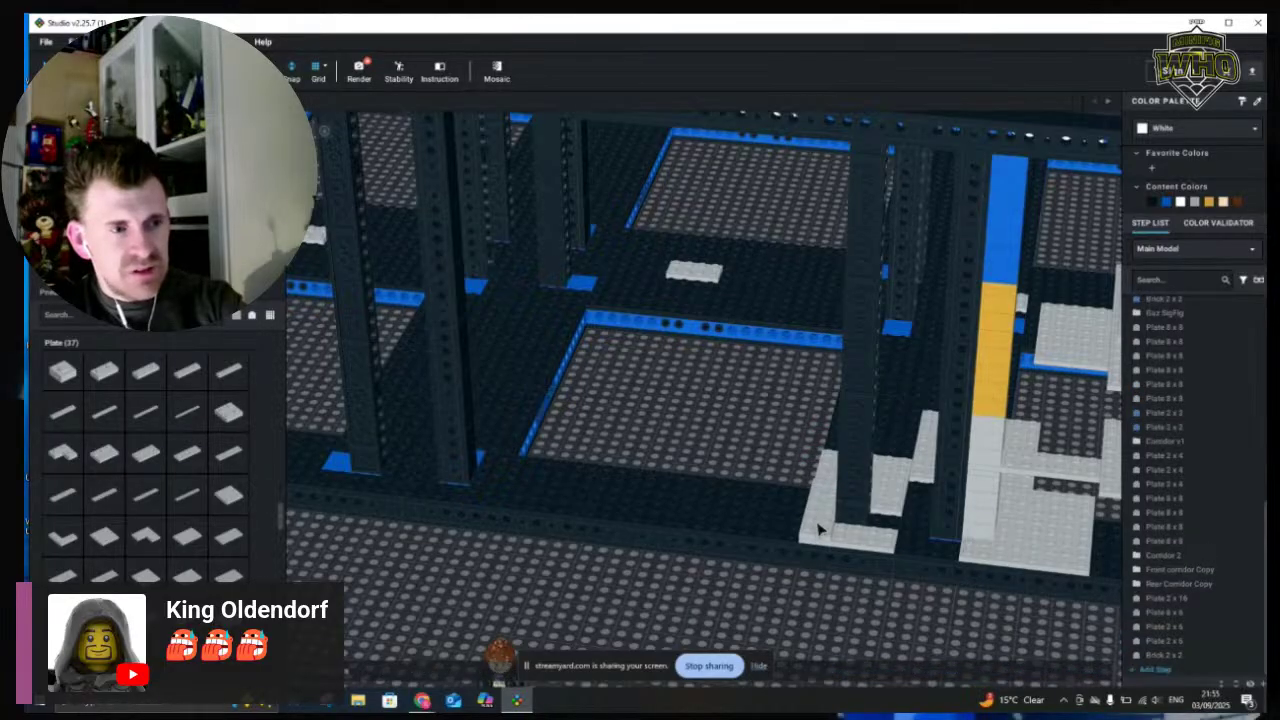
Delete the two Plate 2 x 6 parts and the Plate 6 x 6 around the base of the front frame post
click(846, 538)
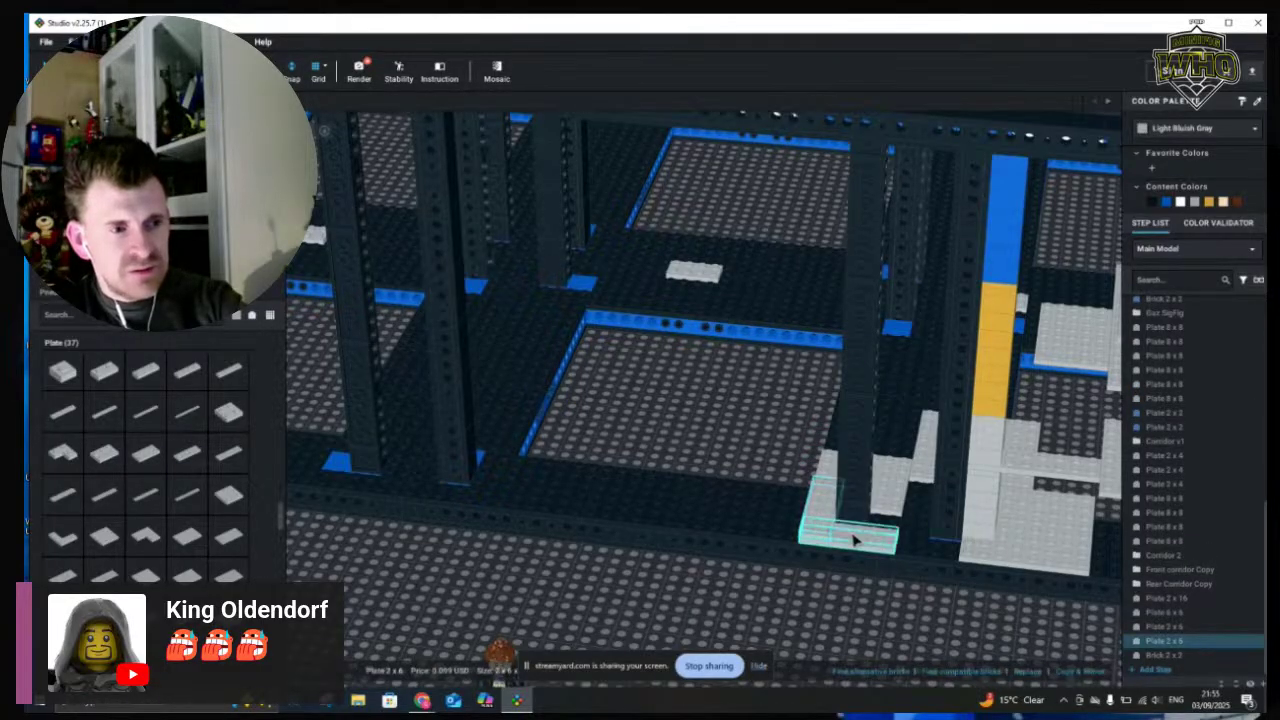
key(Delete)
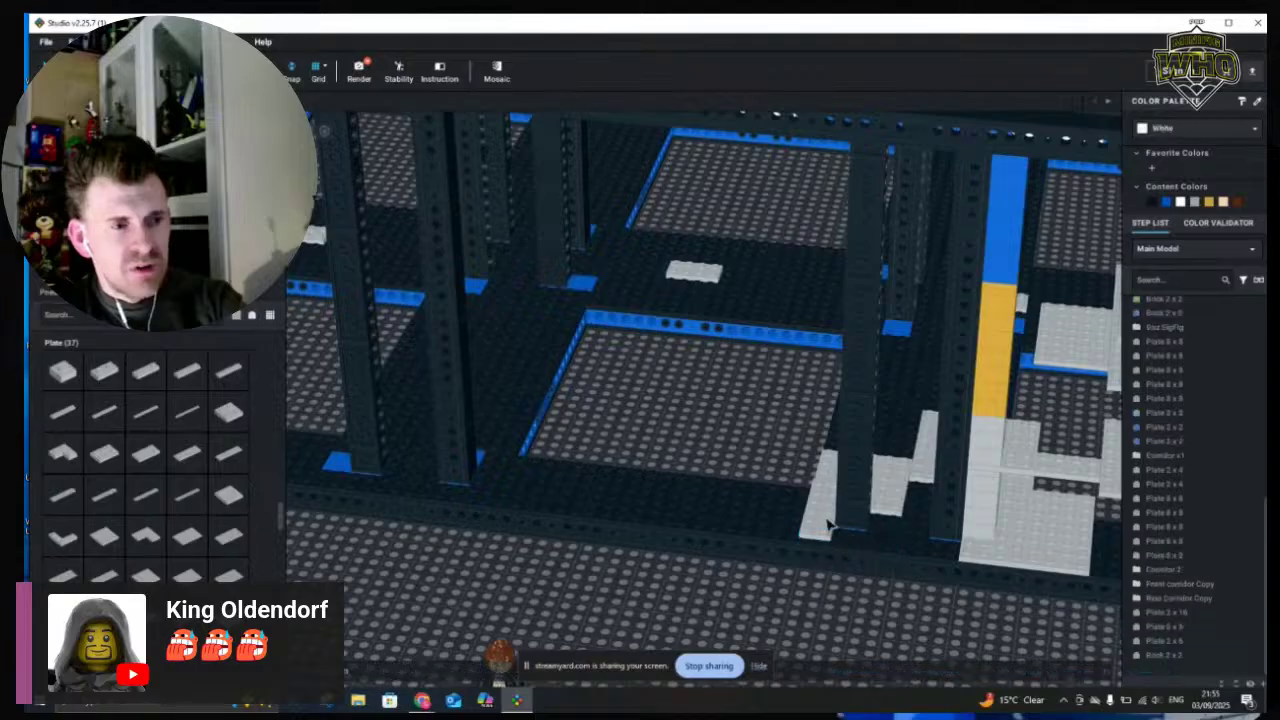
click(825, 524)
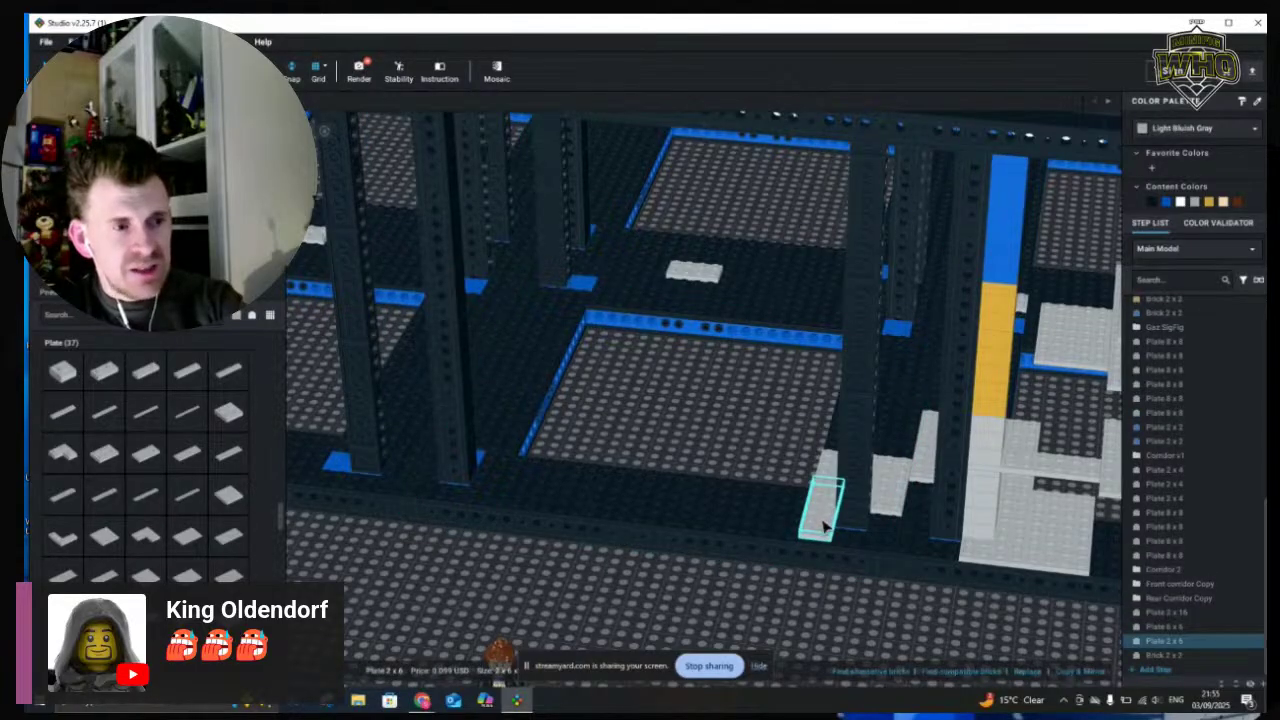
key(Delete)
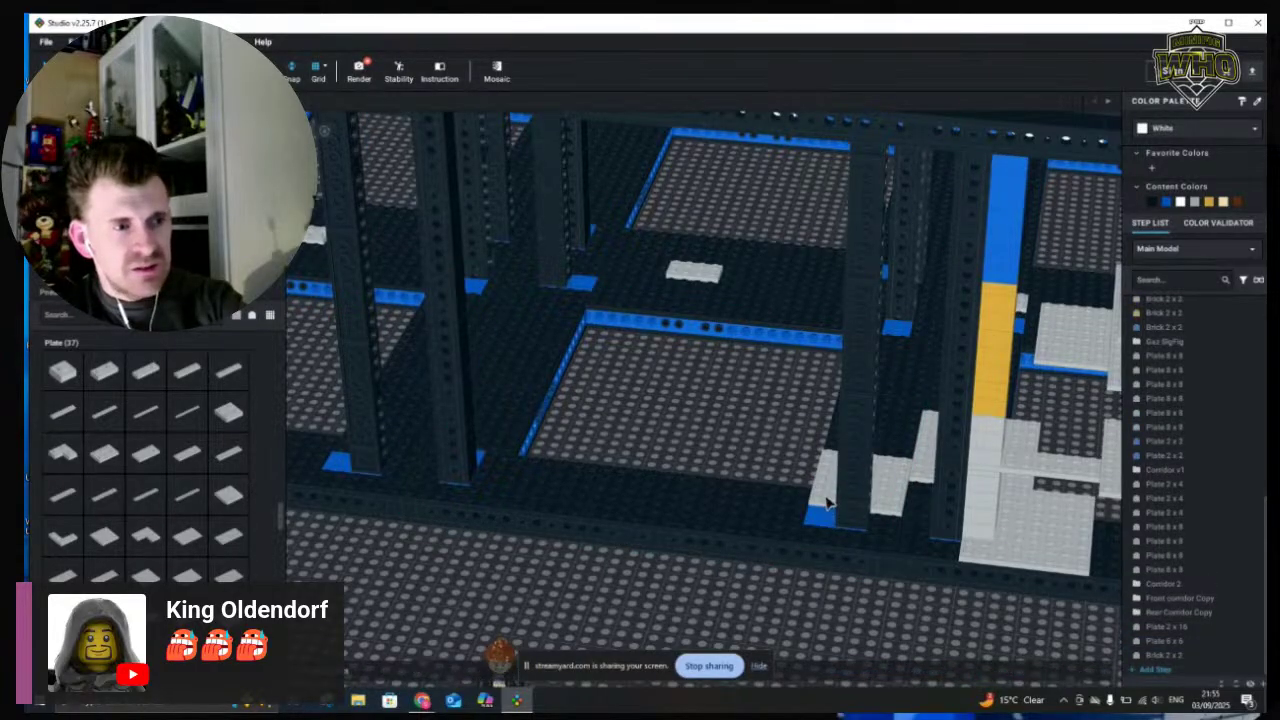
click(829, 492)
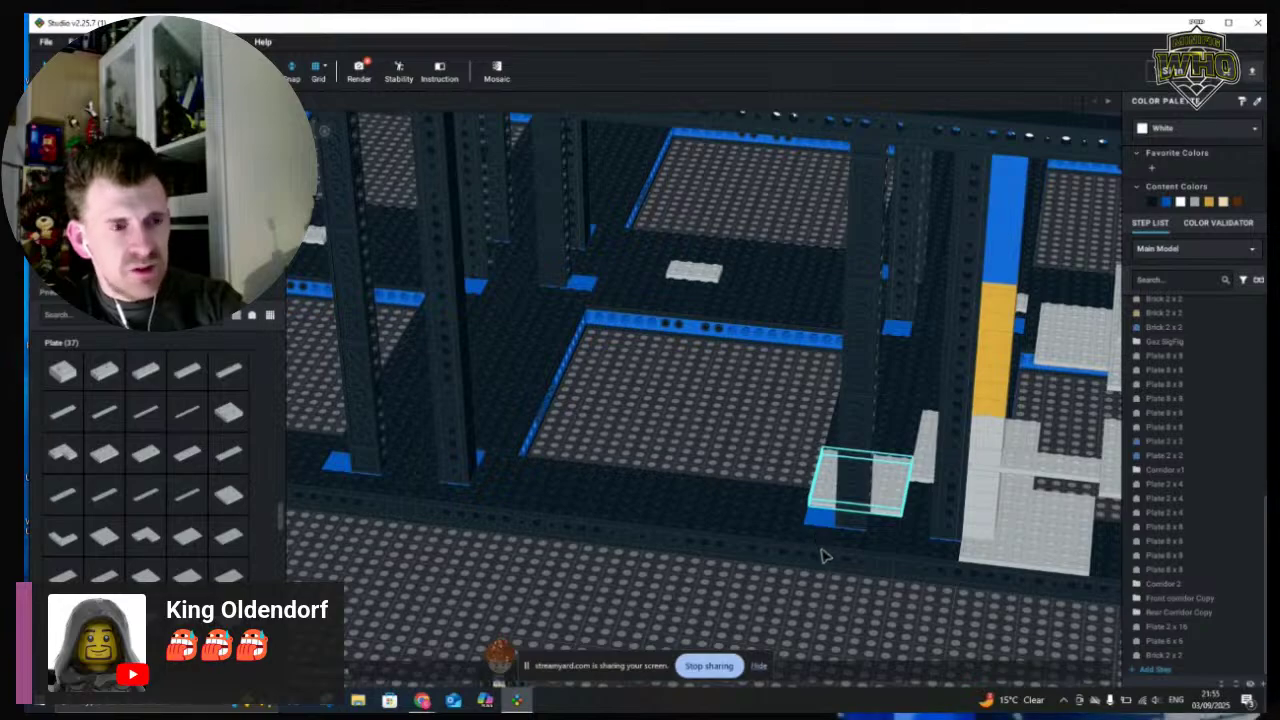
key(Delete)
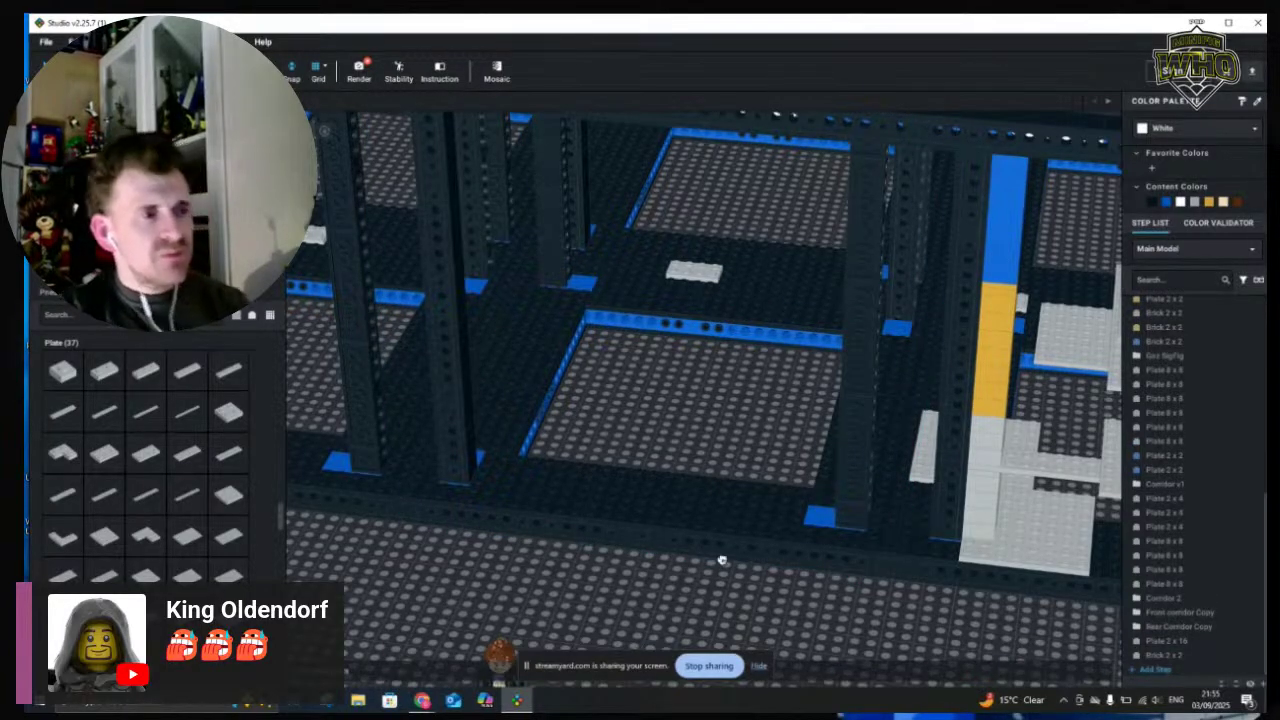
Paste a copy of the Cube Floor submodel and set it down on the baseplate in front of the frame
key(ctrl+v)
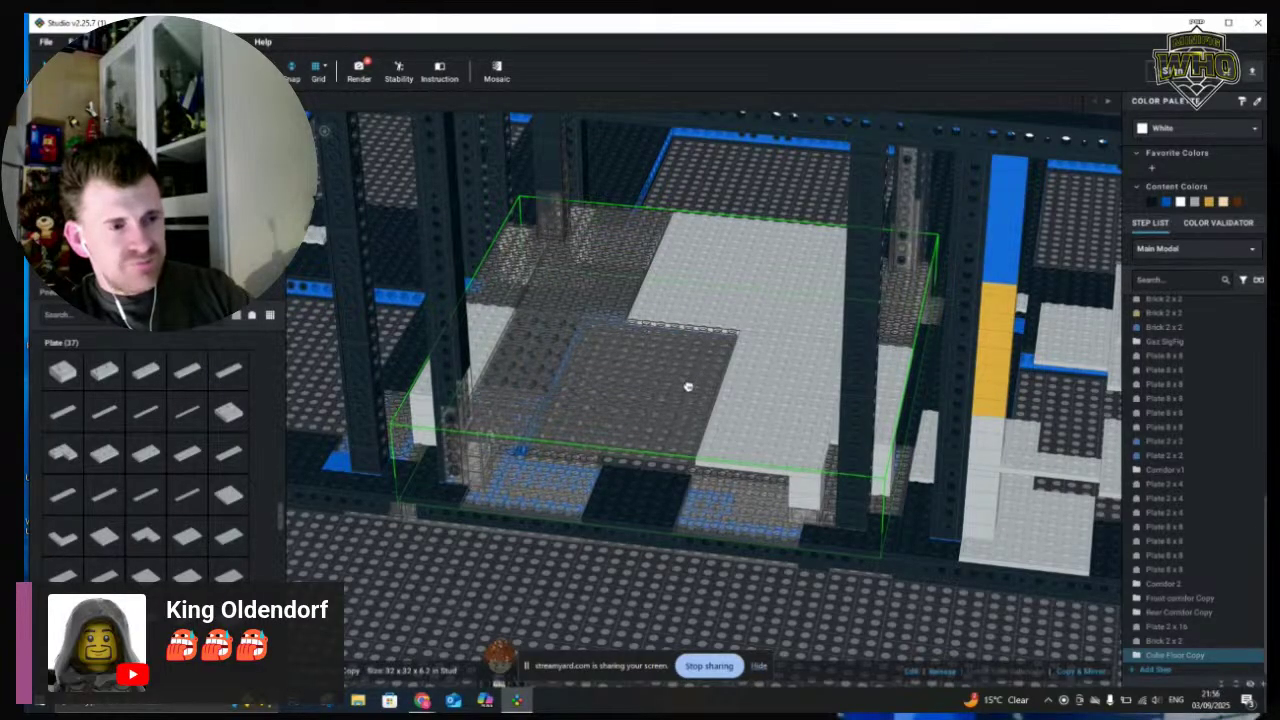
scroll(687, 393, down, 4)
scroll(688, 474, down, 5)
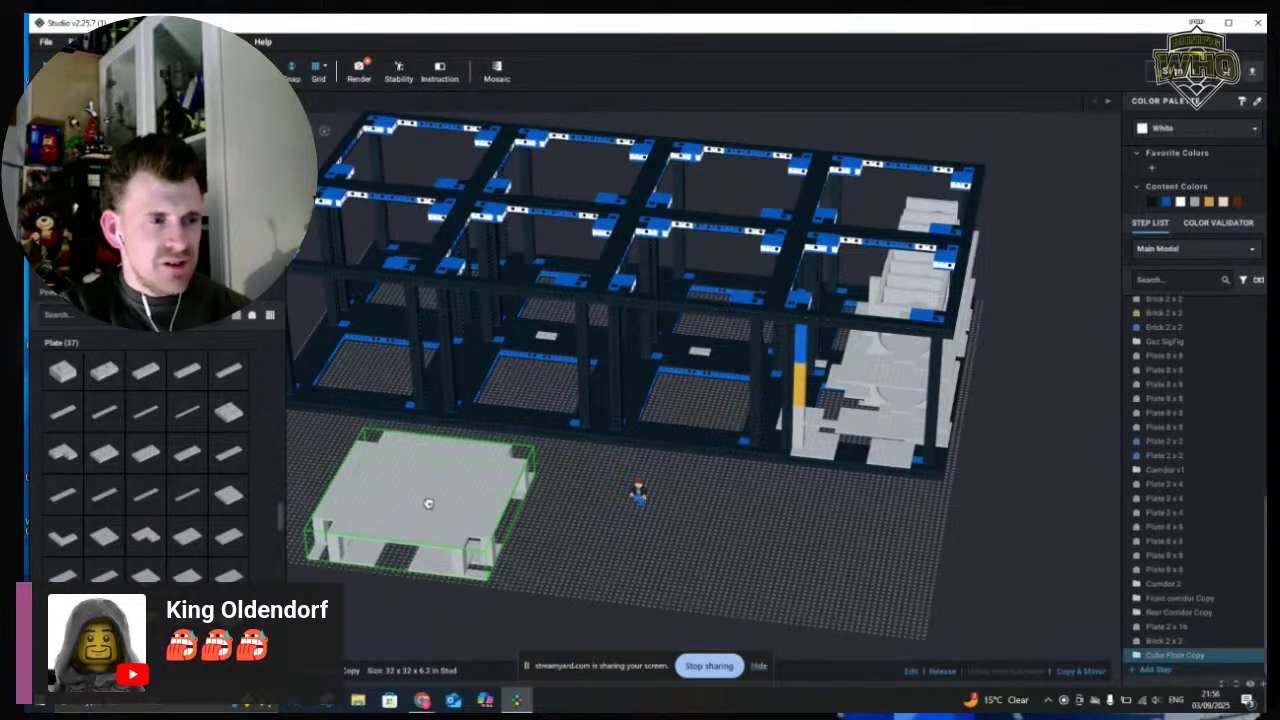
click(940, 525)
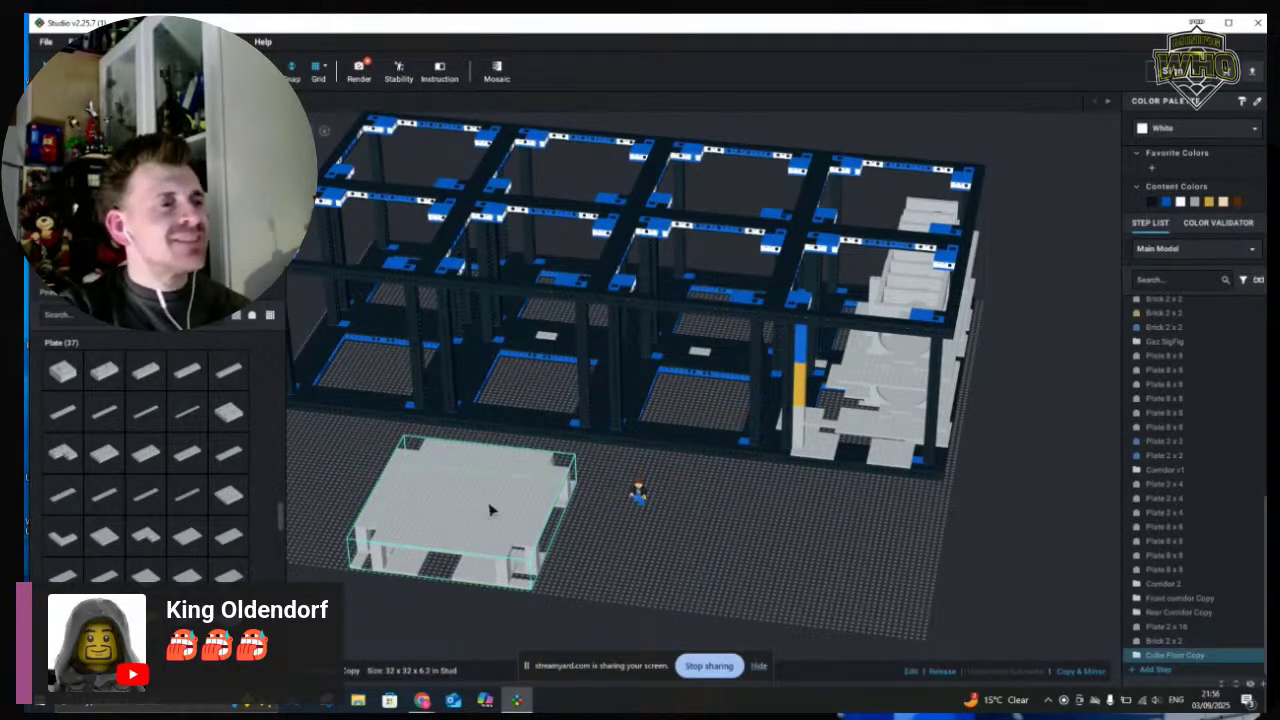
Move the pasted Cube Floor copy into the front-row bay next to the empty end bay, between the frame posts
scroll(560, 543, up, 3)
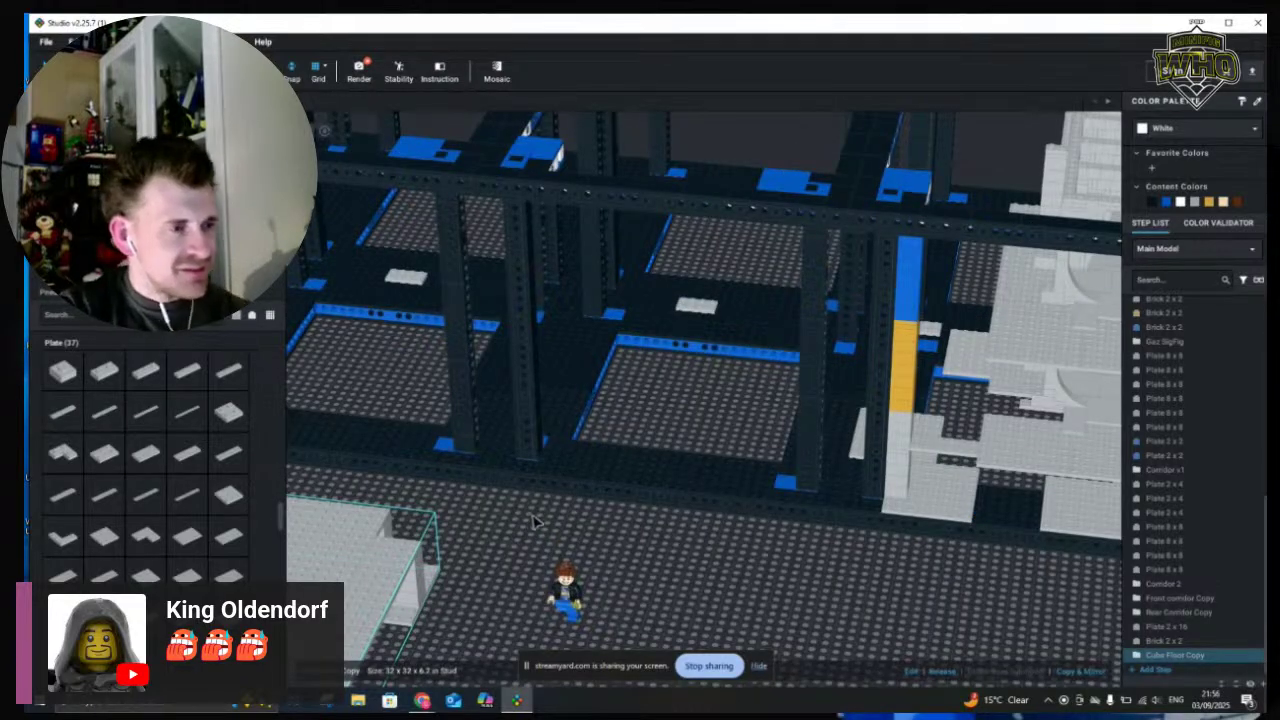
middle_drag(636, 463, 637, 461)
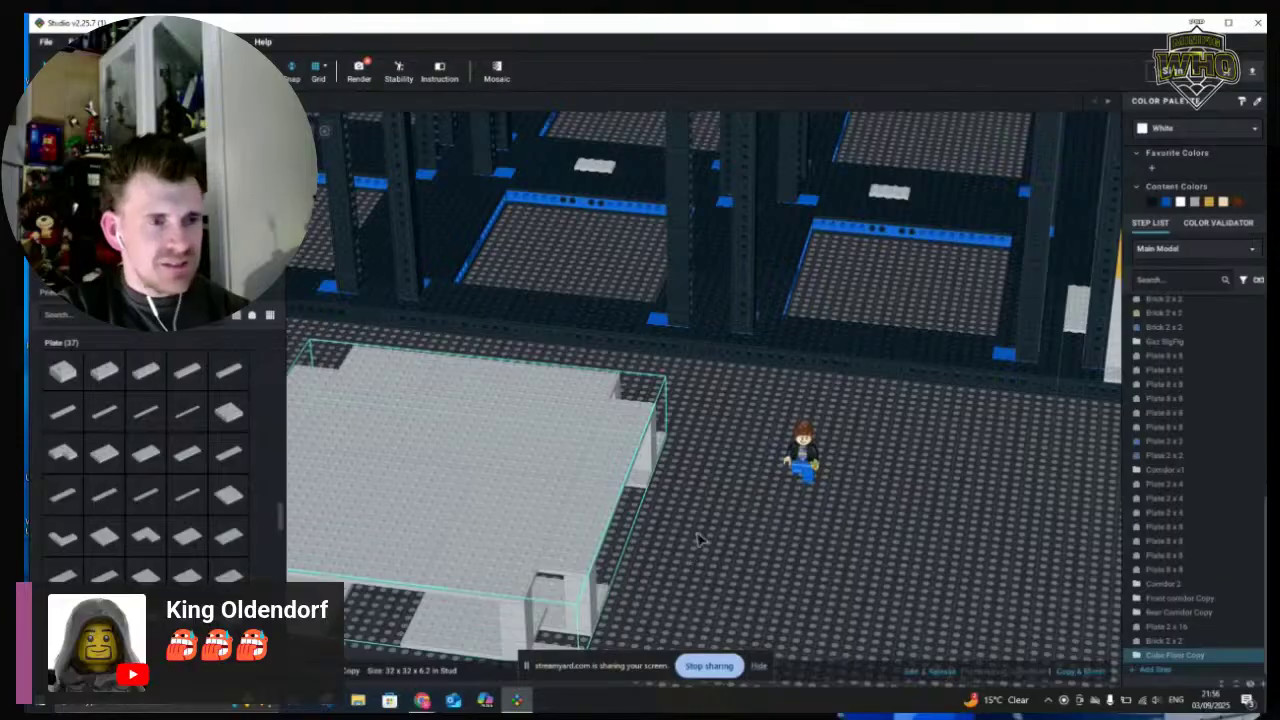
middle_drag(696, 563, 719, 522)
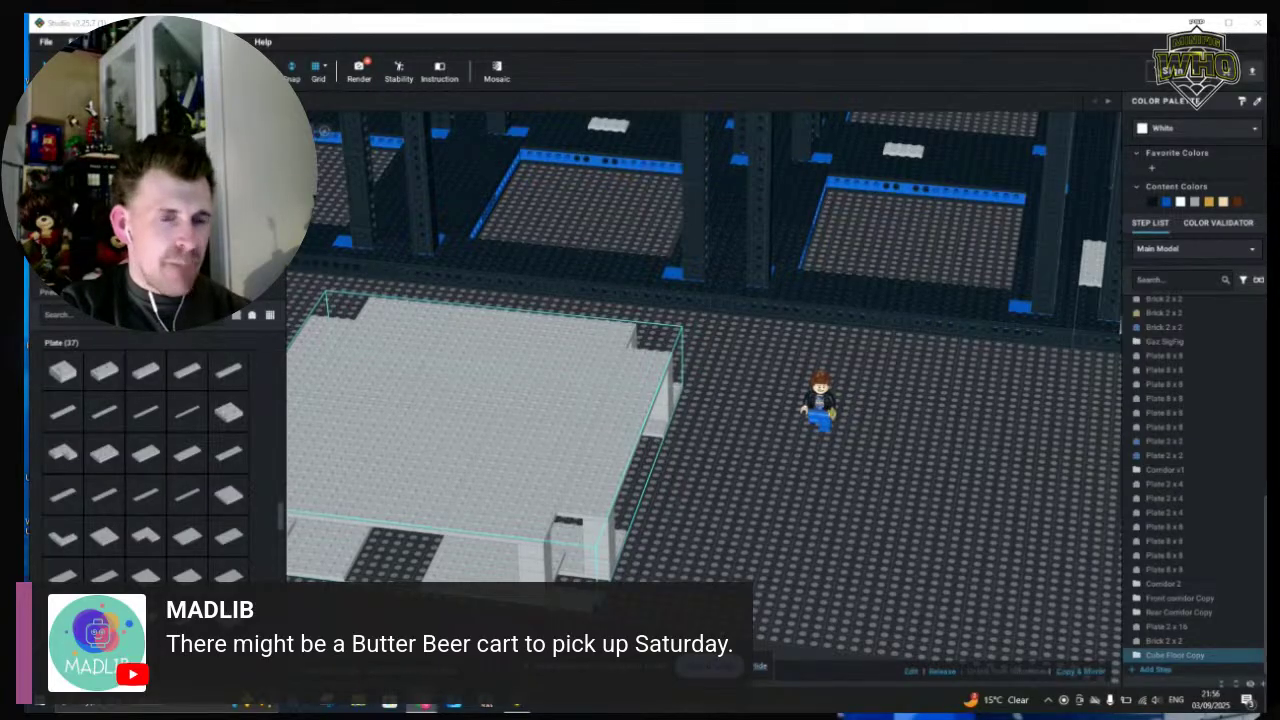
ctrl+click(698, 289)
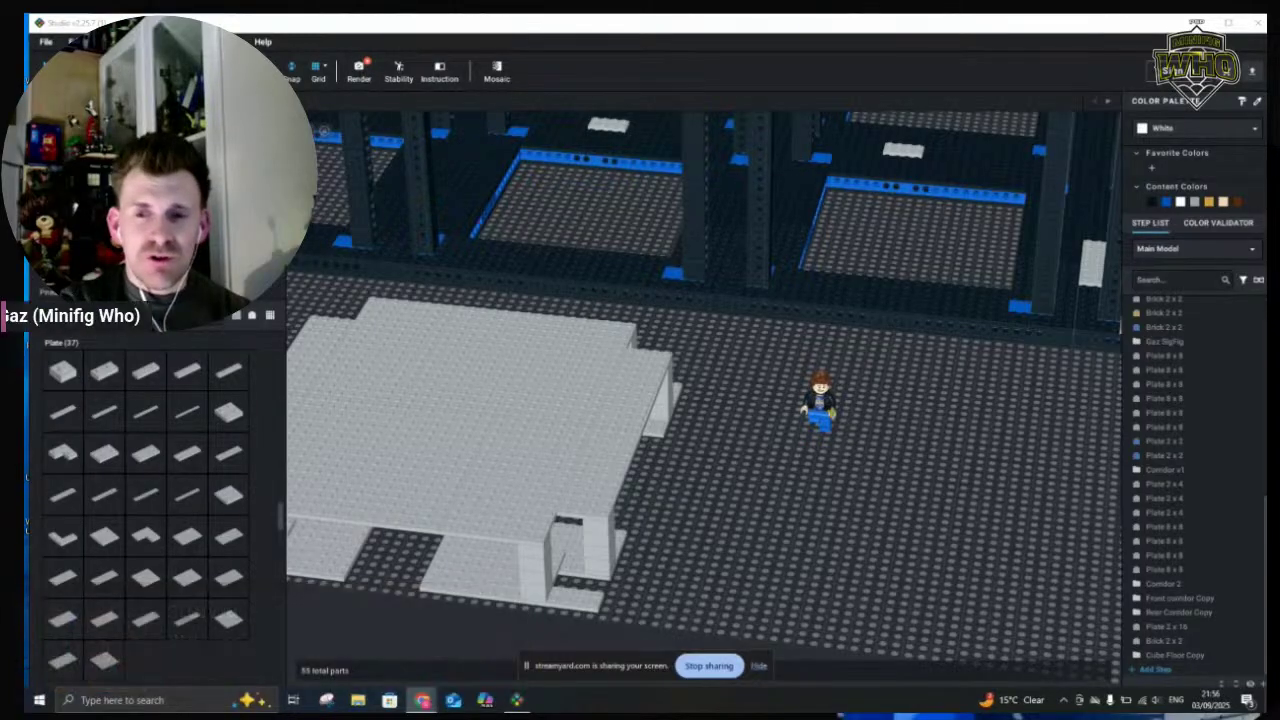
click(588, 603)
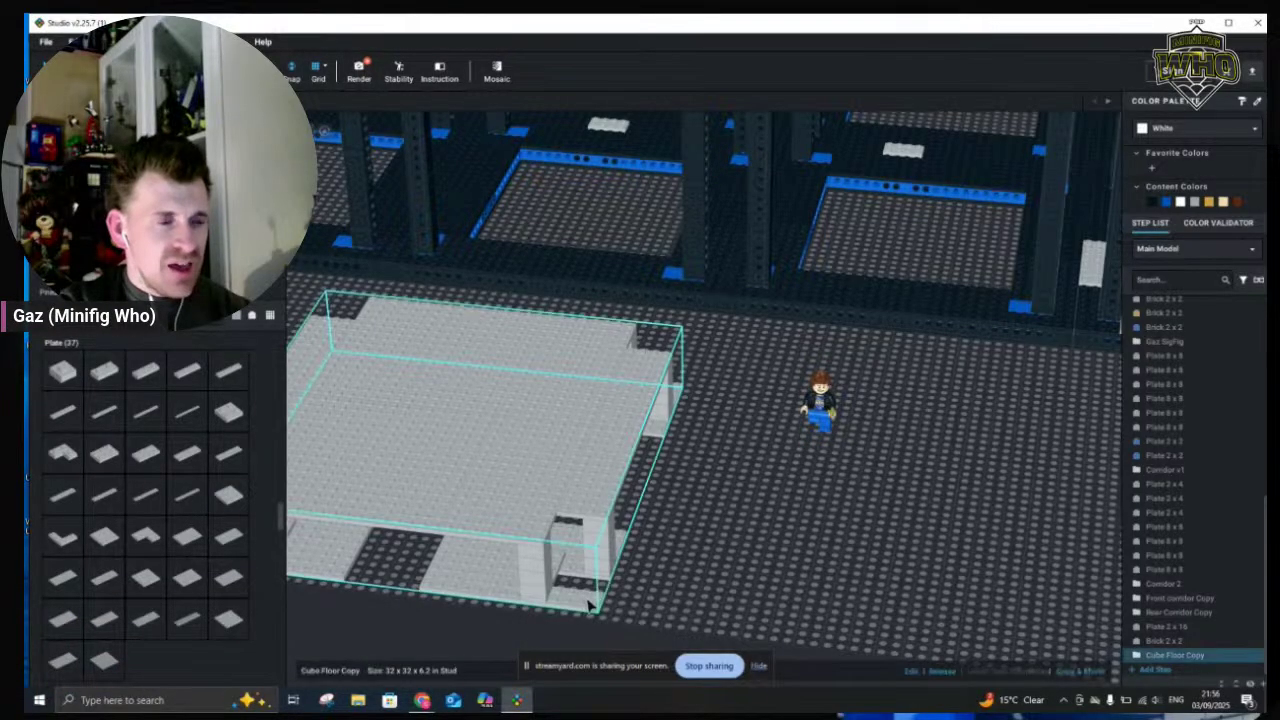
drag(588, 603, 698, 279)
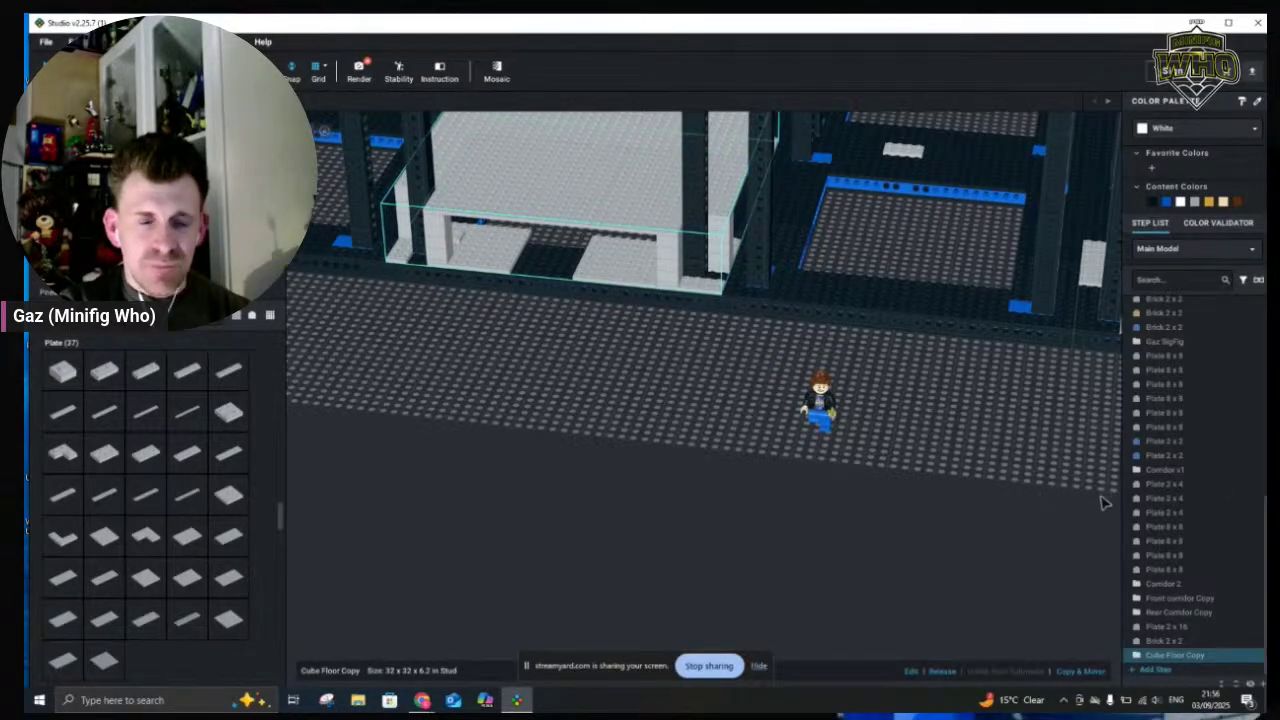
Paste a second Cube Floor copy and seat it in the front bay between the first copy and the blue-and-orange column
key(ctrl+v)
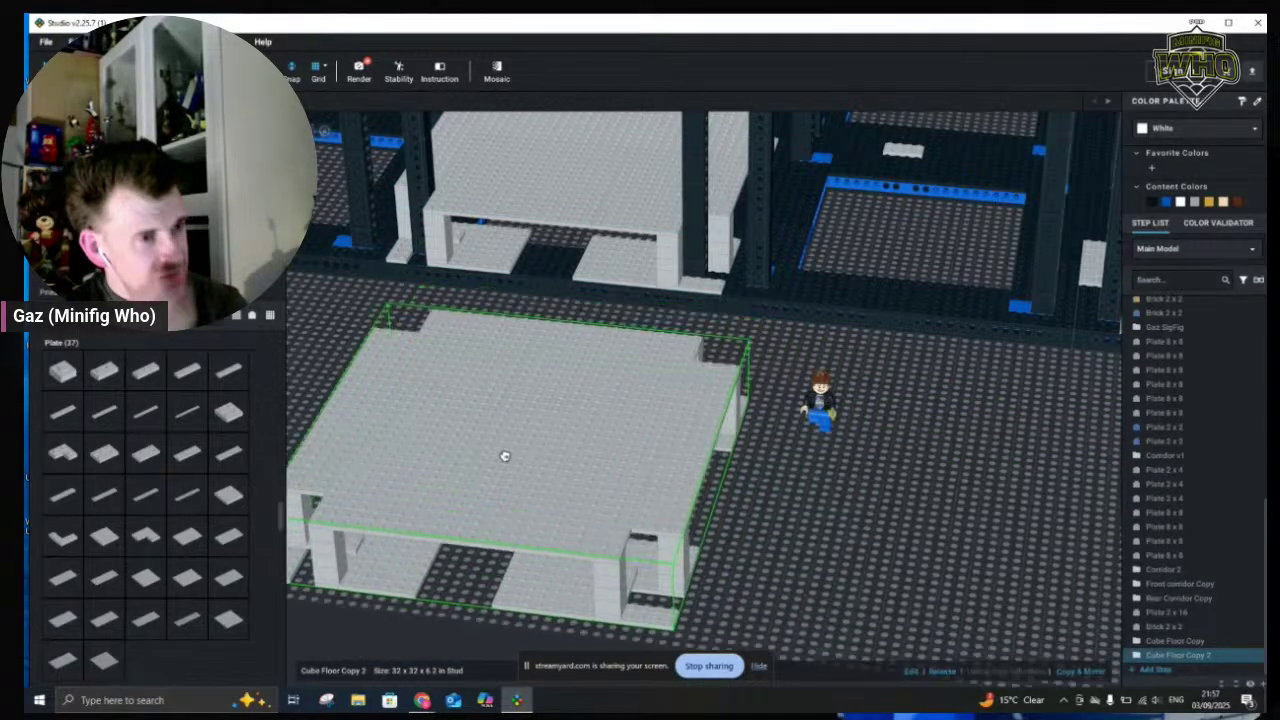
click(507, 456)
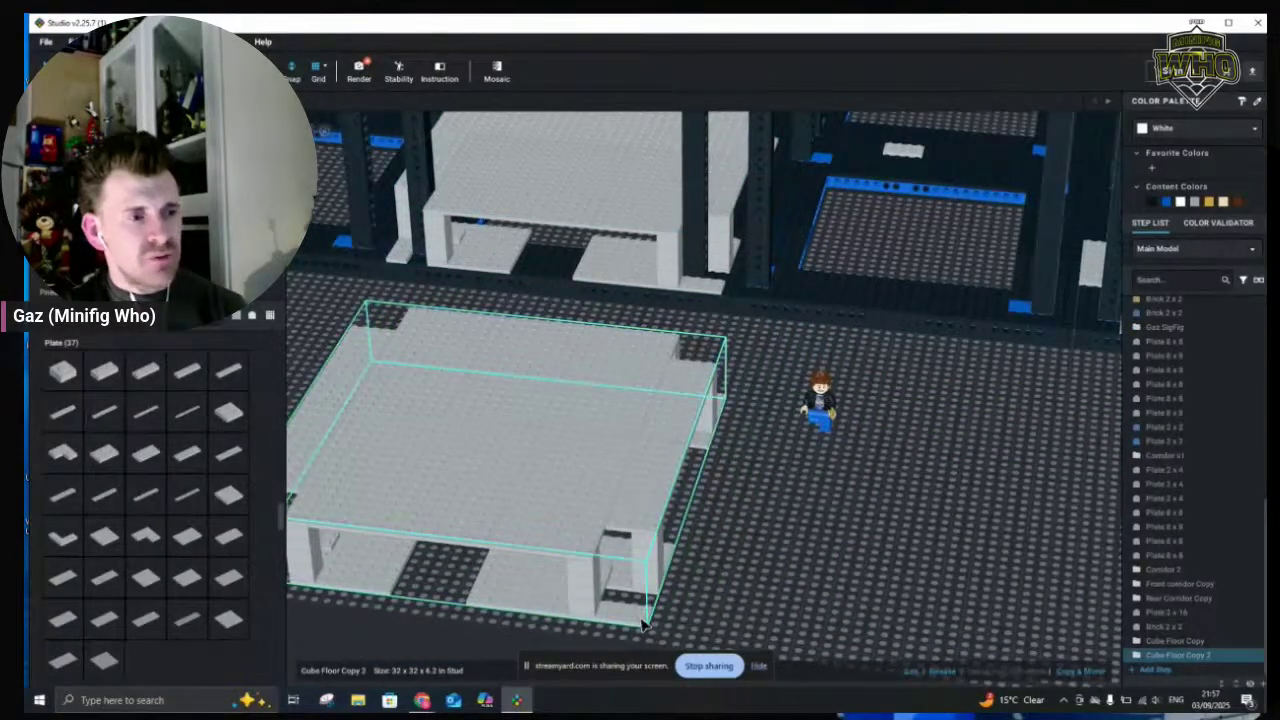
drag(643, 622, 835, 531)
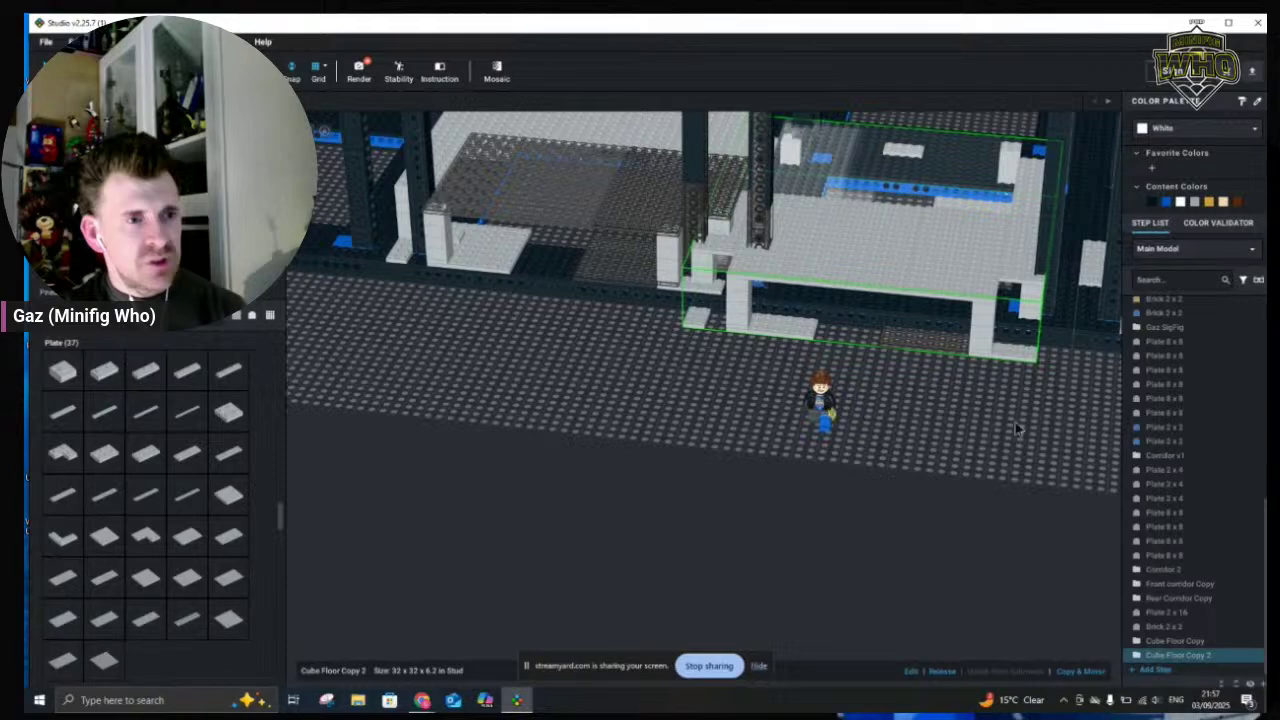
key(ctrl+z)
key(ctrl+z)
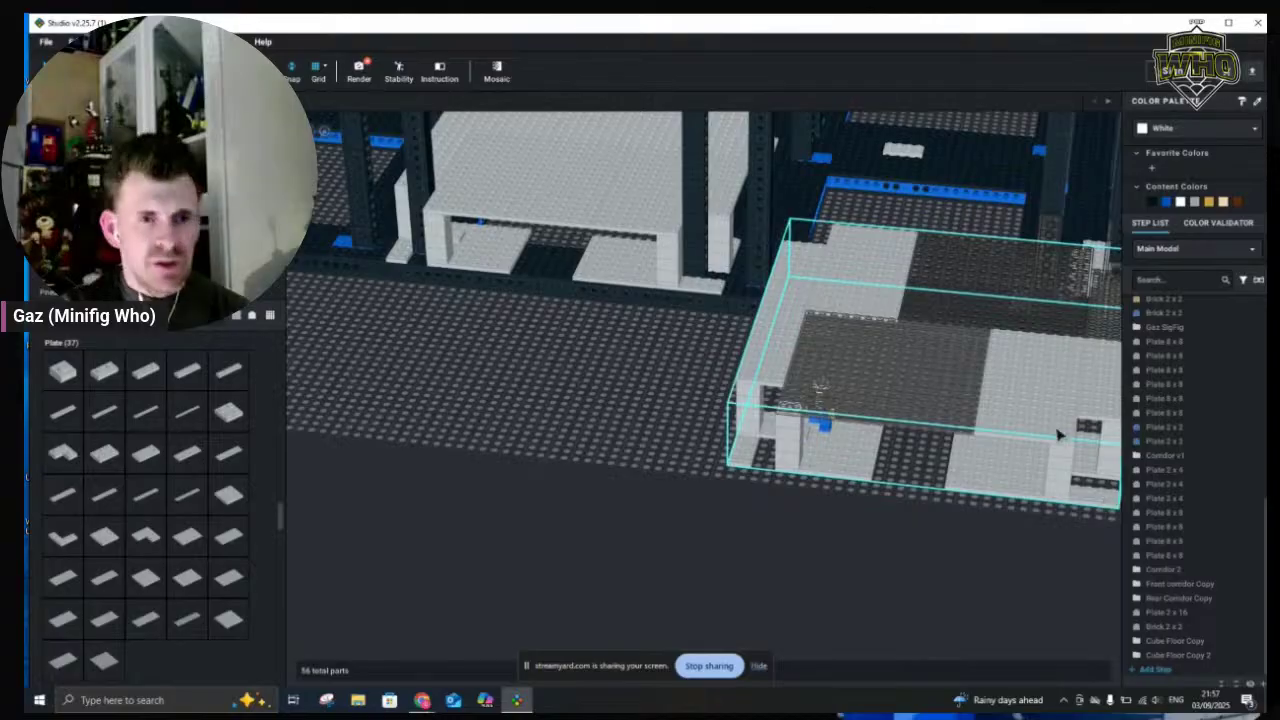
drag(1023, 357, 1054, 312)
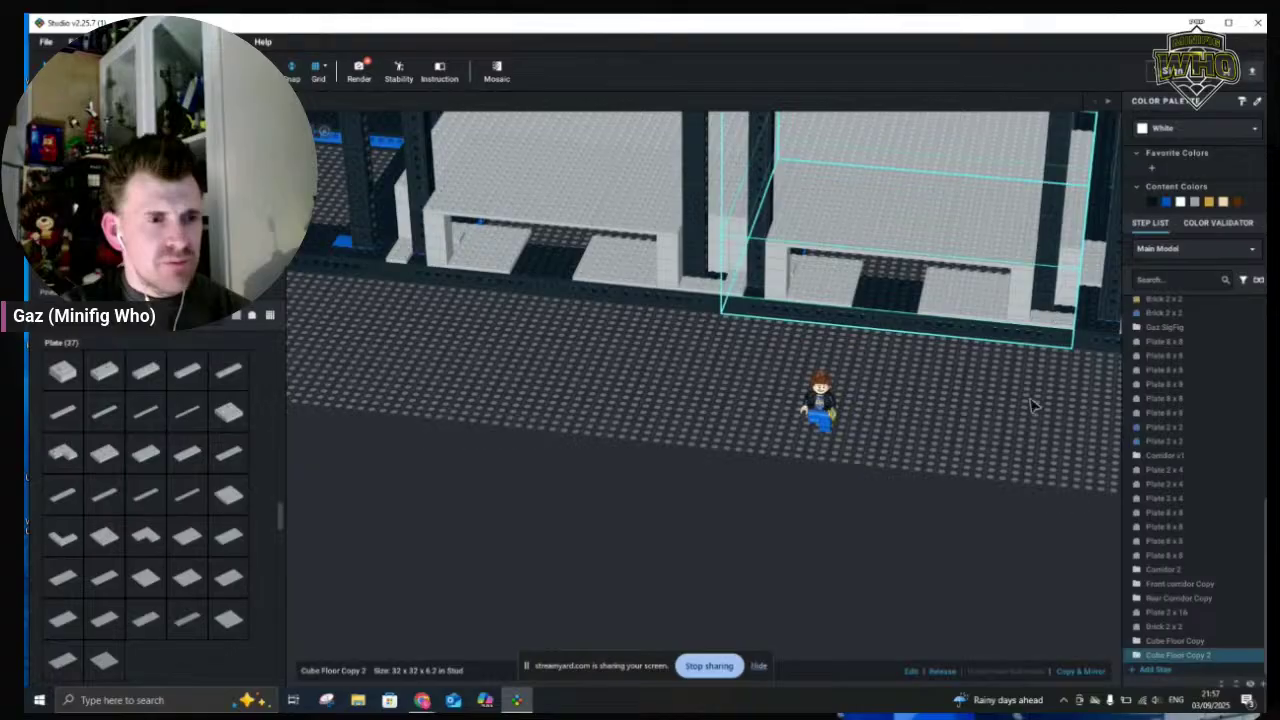
click(1089, 539)
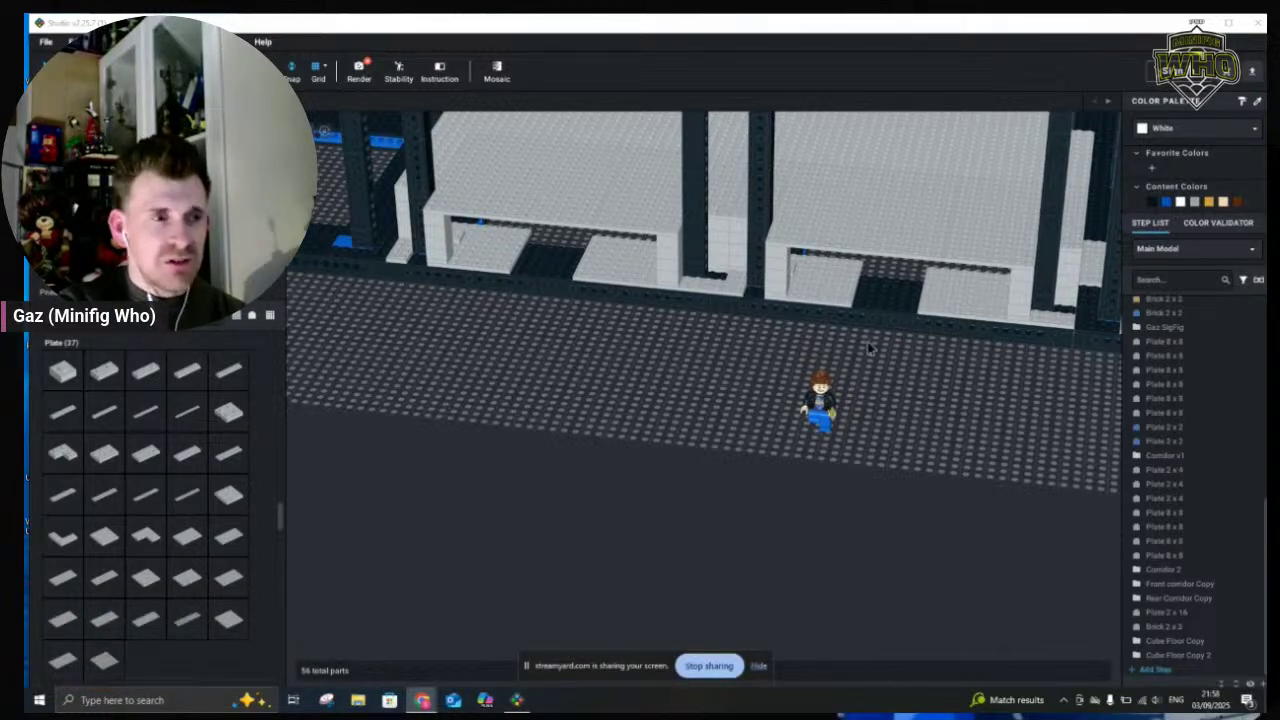
Examine how the two Cube Floor copies fit between the frame posts along the front beam
click(1009, 419)
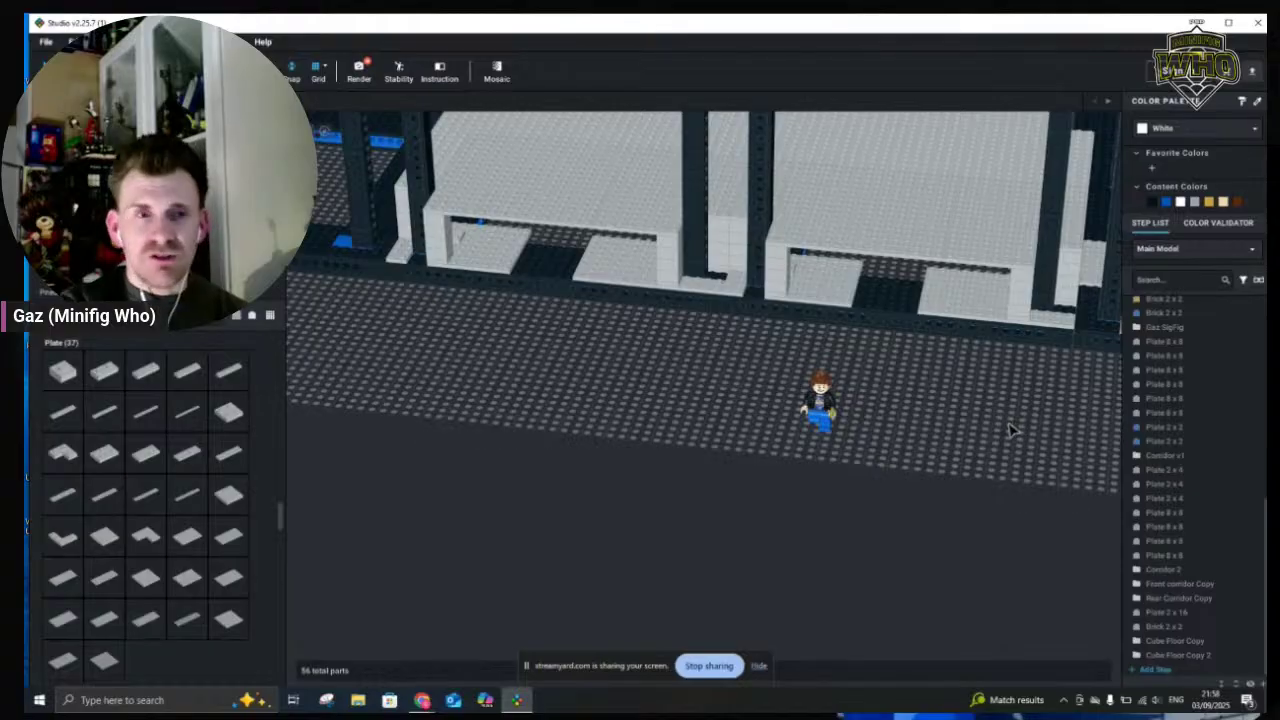
scroll(992, 421, down, 3)
scroll(985, 423, down, 4)
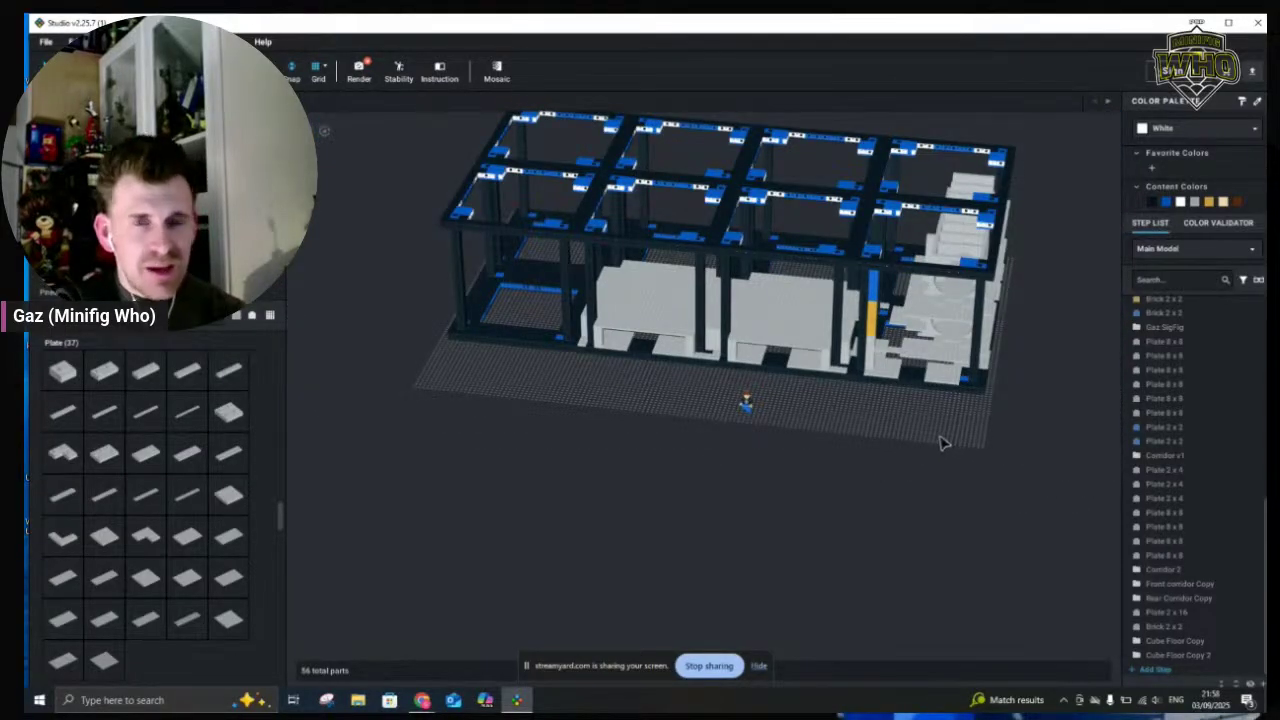
scroll(838, 420, up, 3)
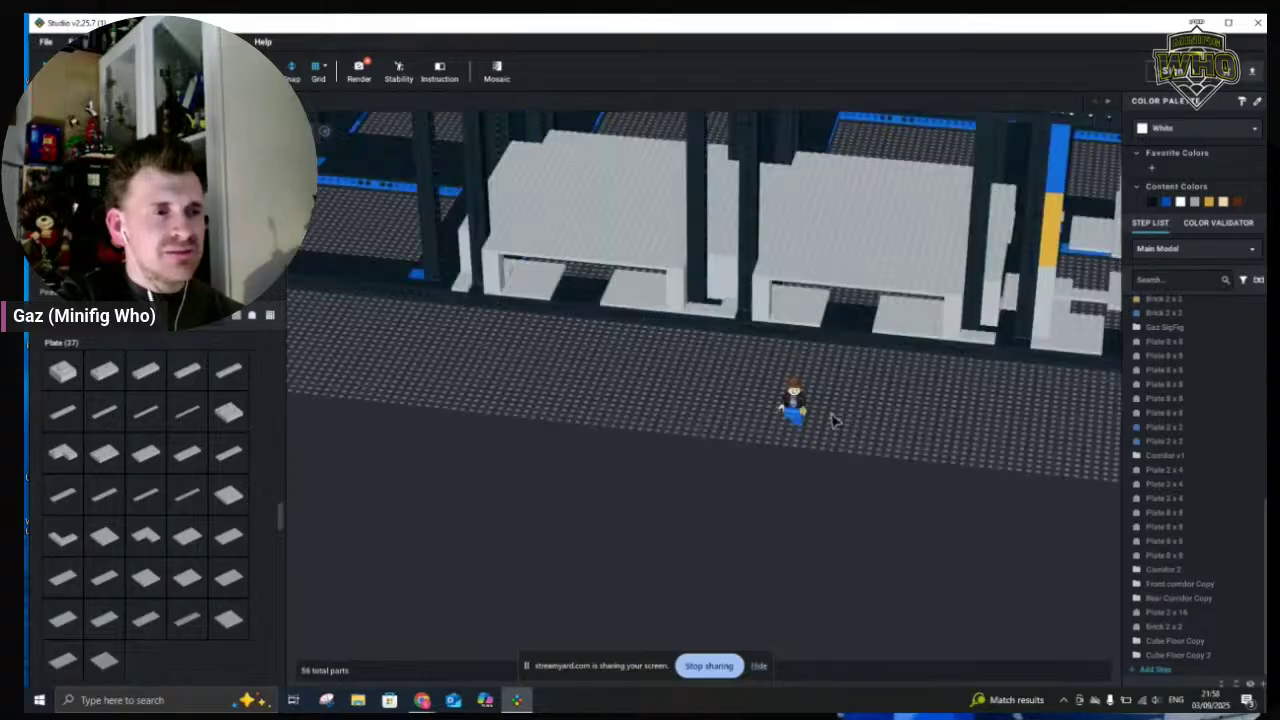
scroll(960, 400, up, 3)
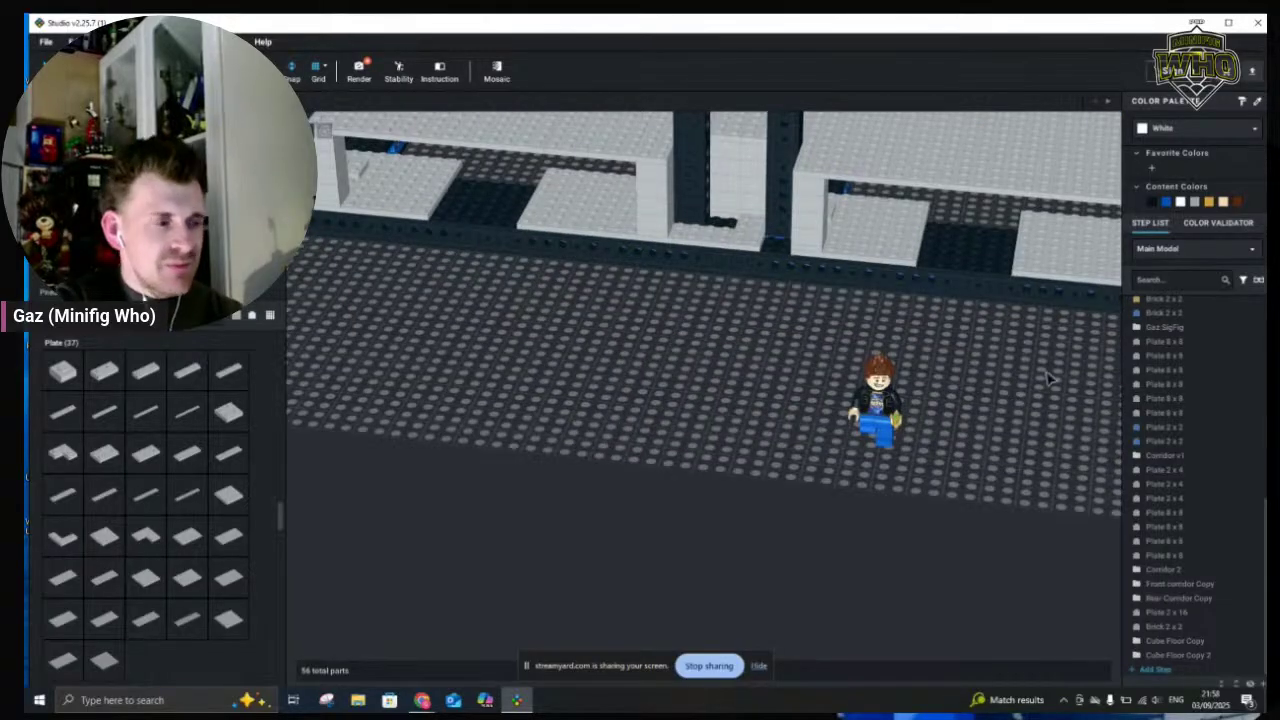
middle_drag(996, 434, 860, 526)
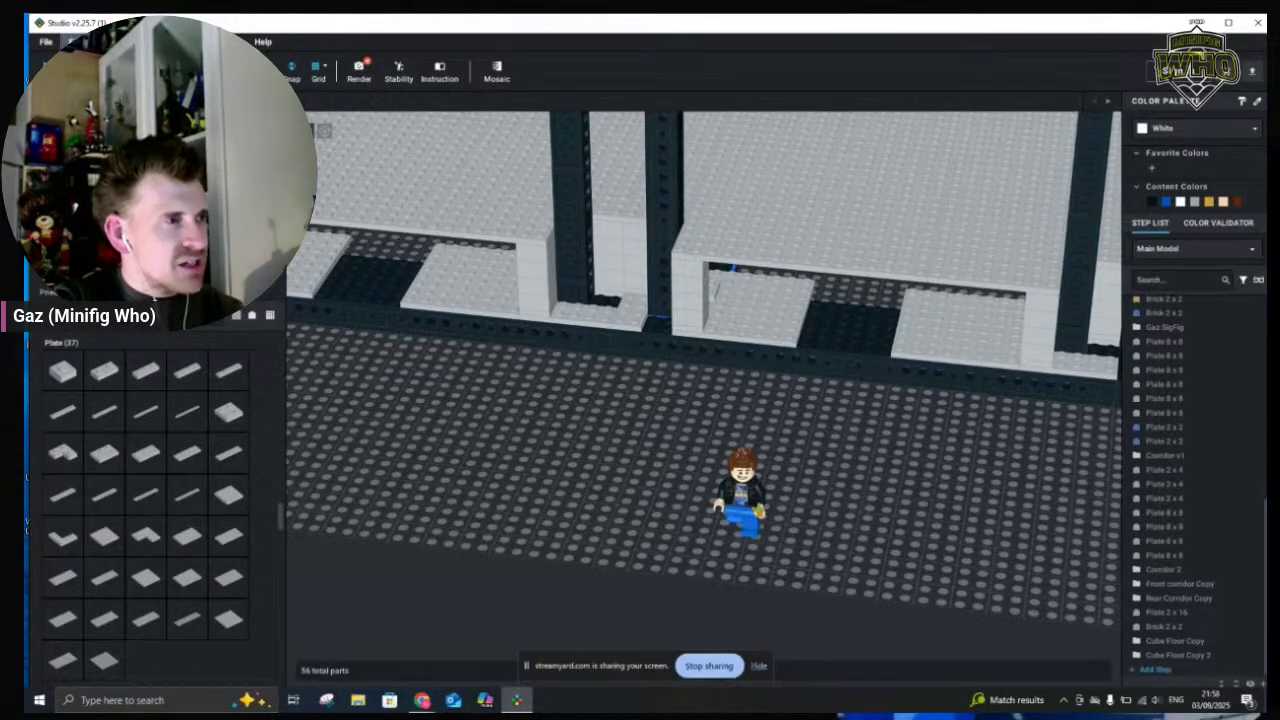
click(42, 42)
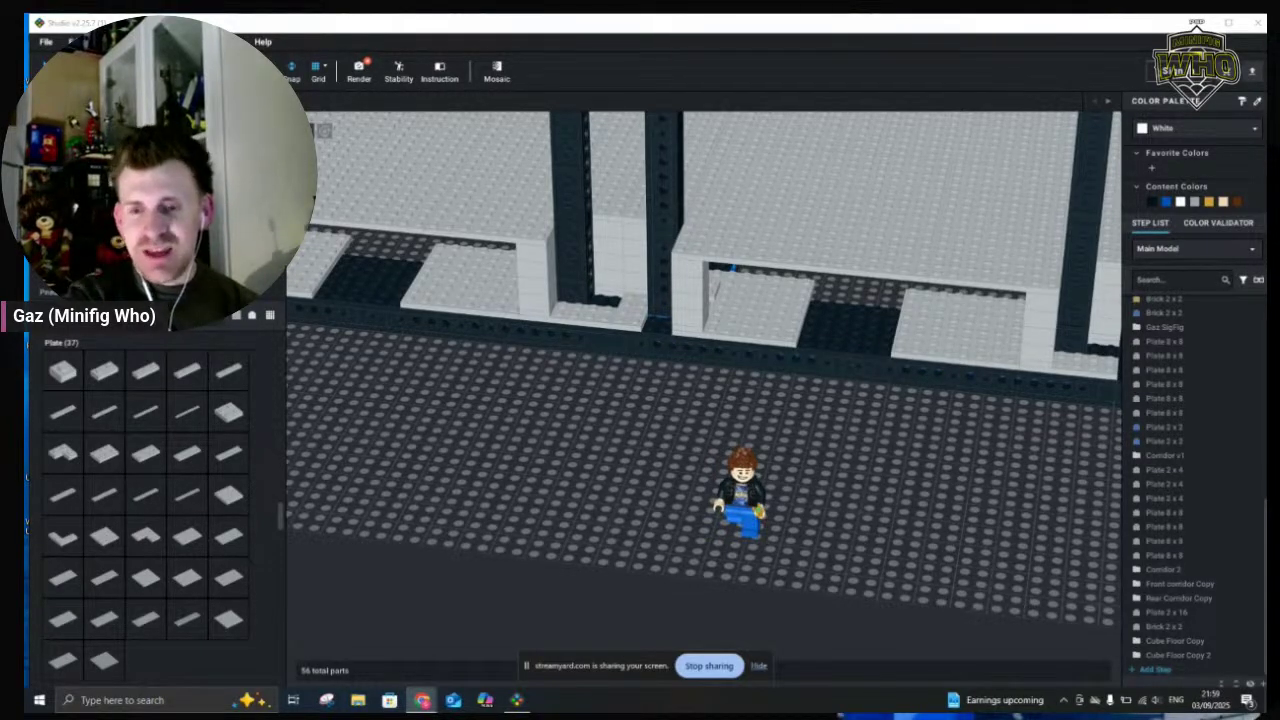
click(905, 524)
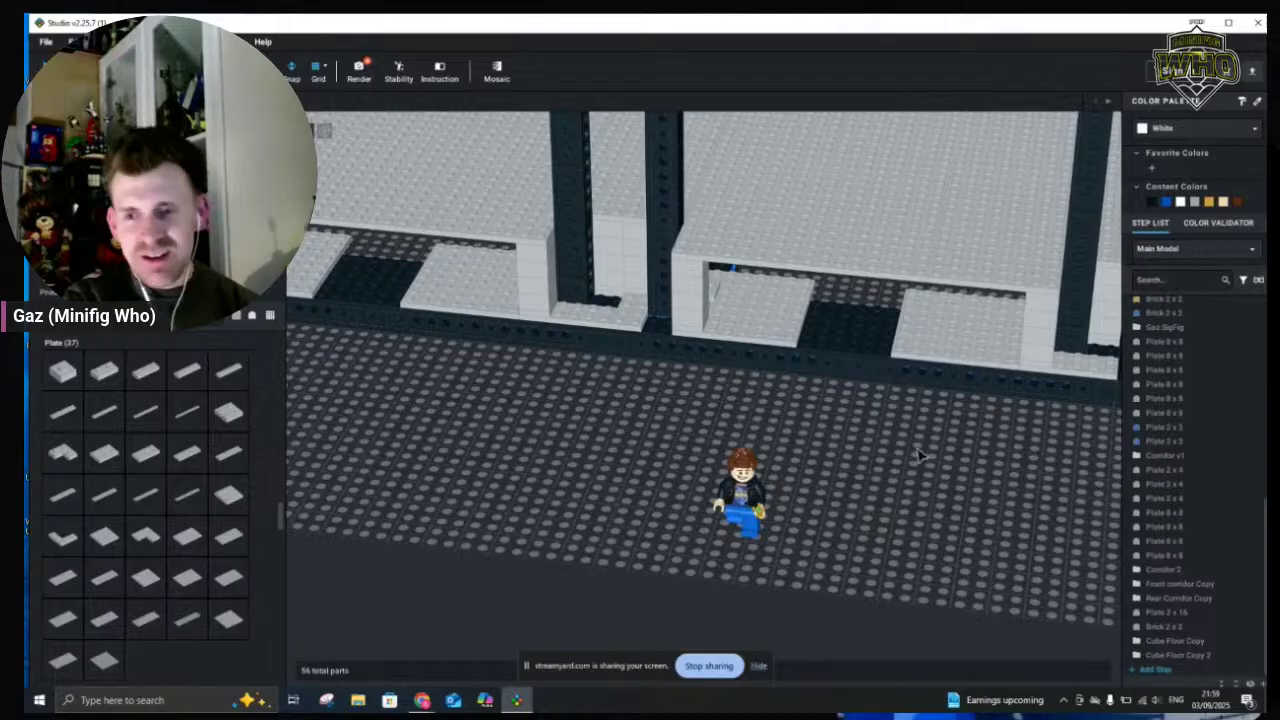
scroll(988, 482, down, 3)
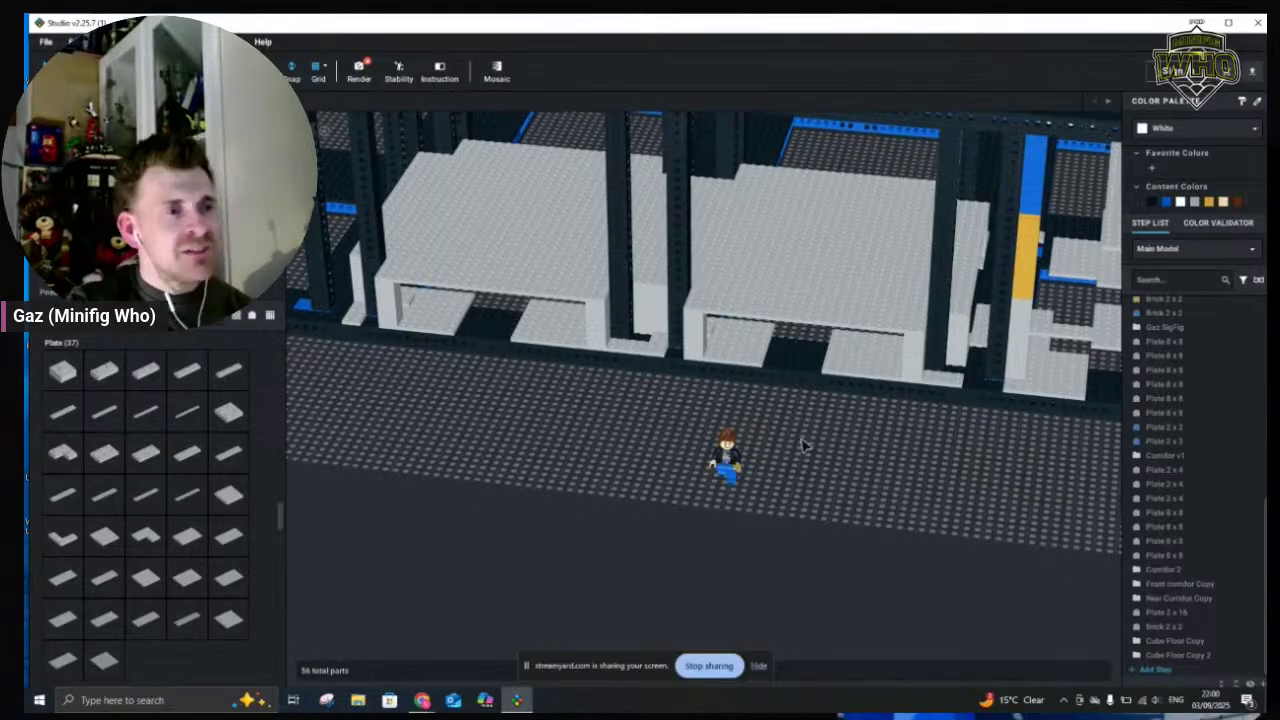
scroll(651, 398, up, 2)
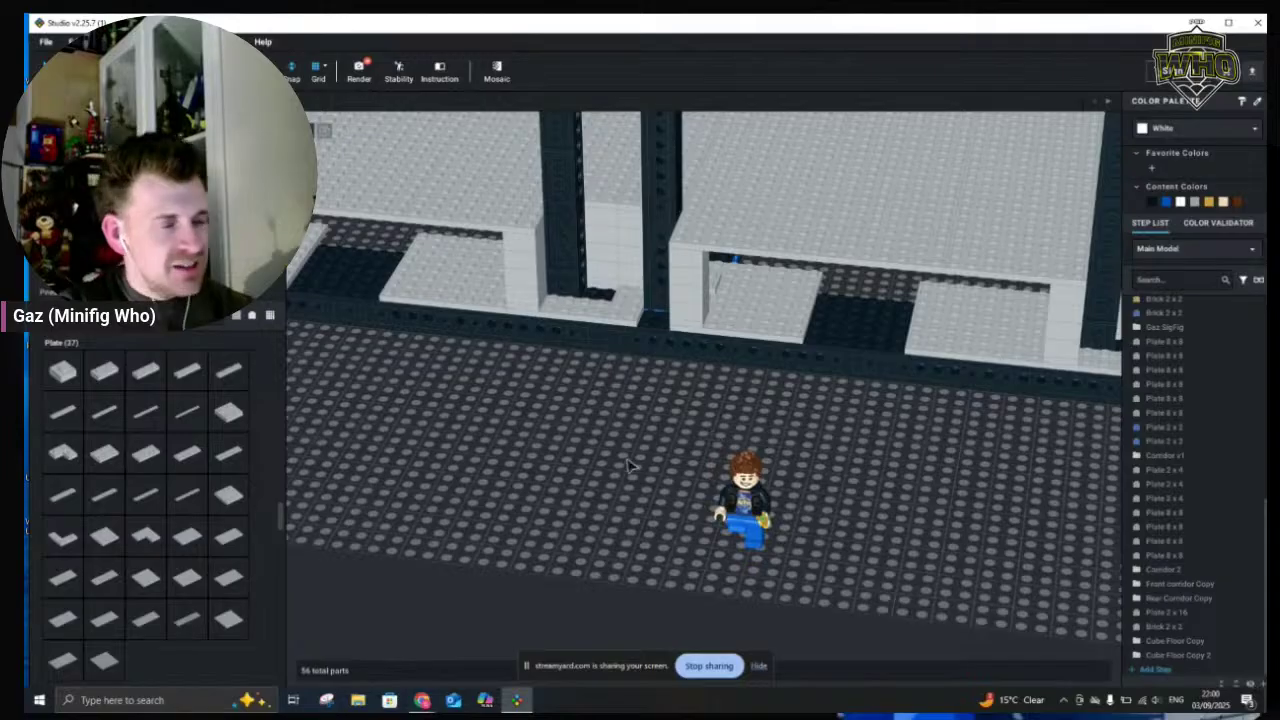
scroll(748, 545, up, 3)
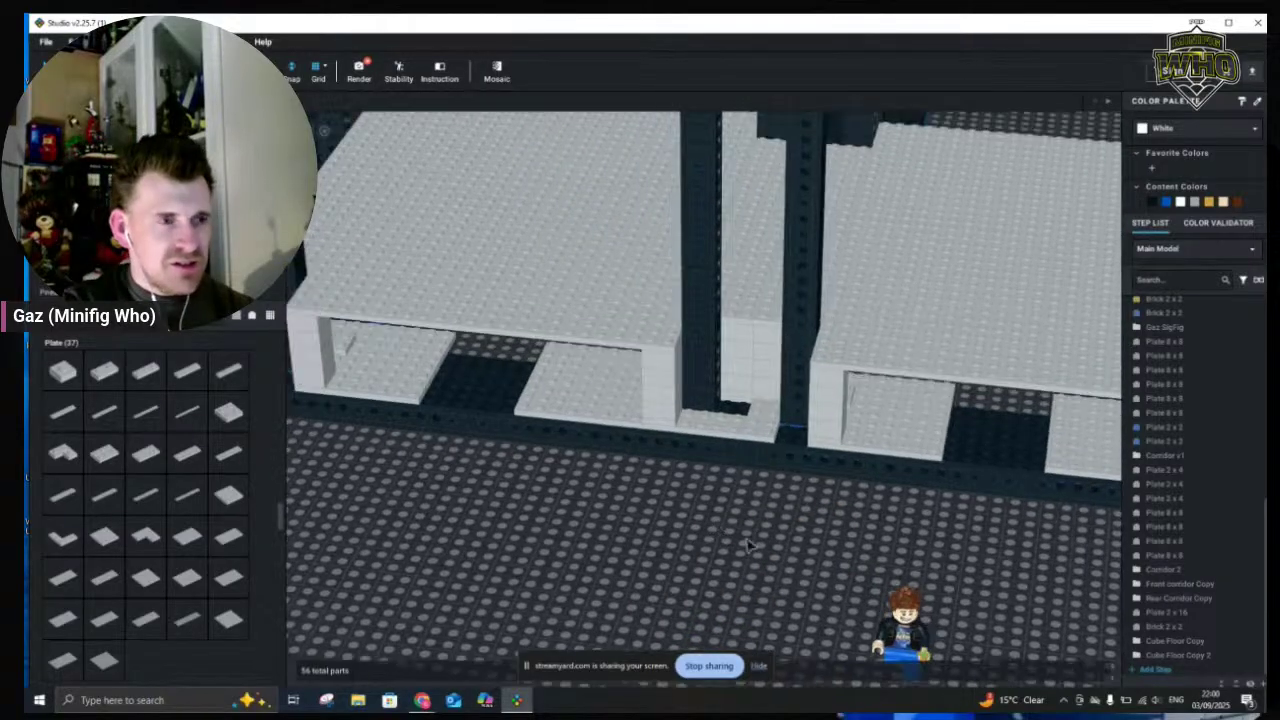
middle_drag(748, 545, 899, 559)
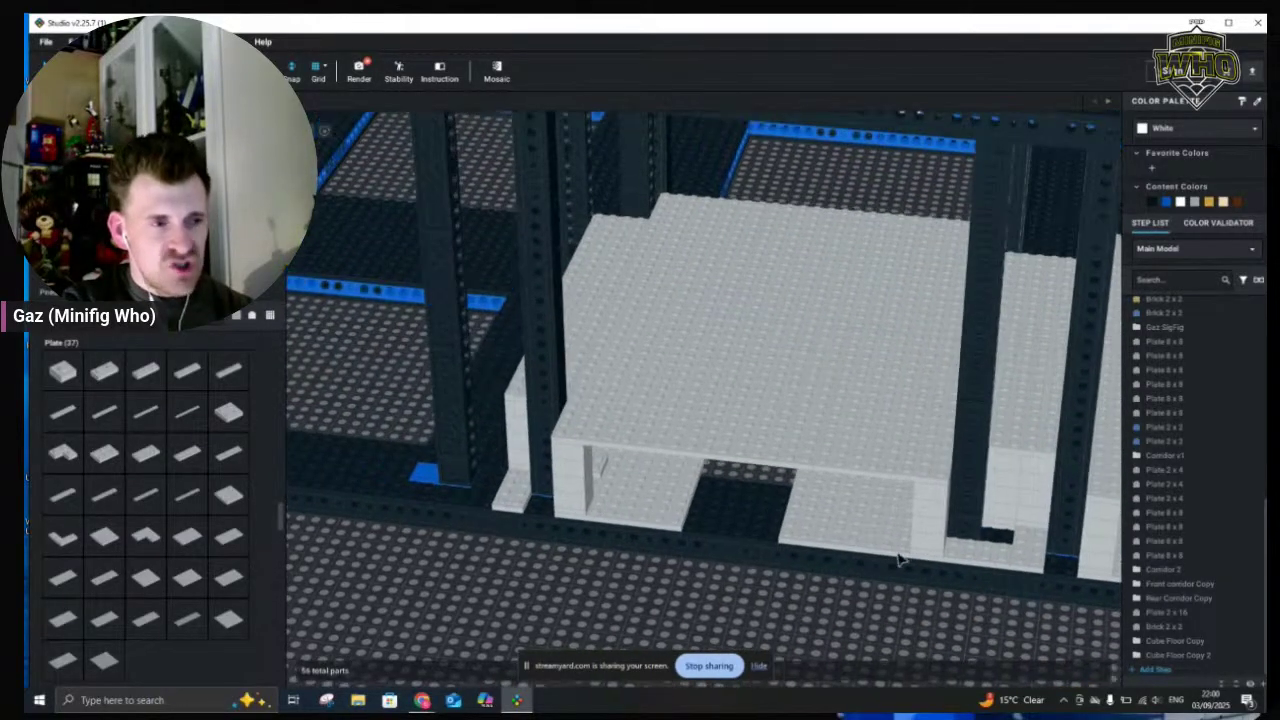
Inspect the whole frame from several sides, comparing the filled front bays with the empty end bay and the staircase bay
click(899, 559)
click(924, 536)
key(ctrl+z)
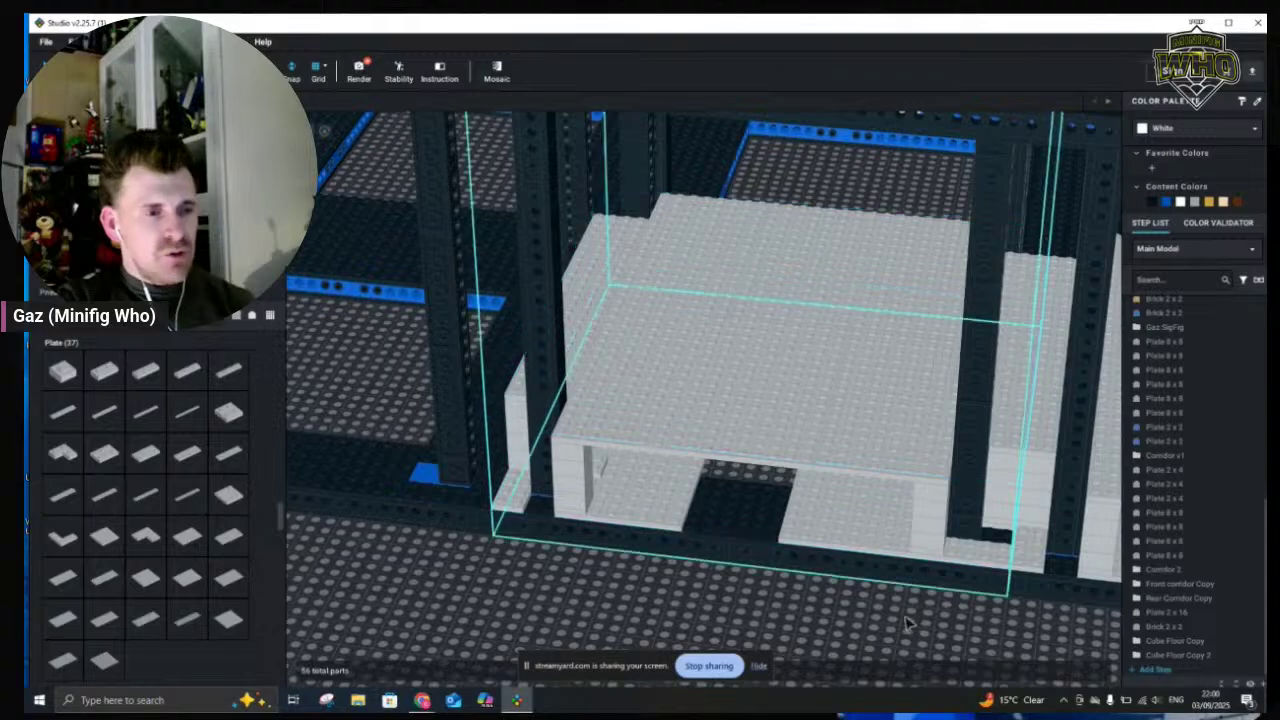
scroll(883, 603, down, 4)
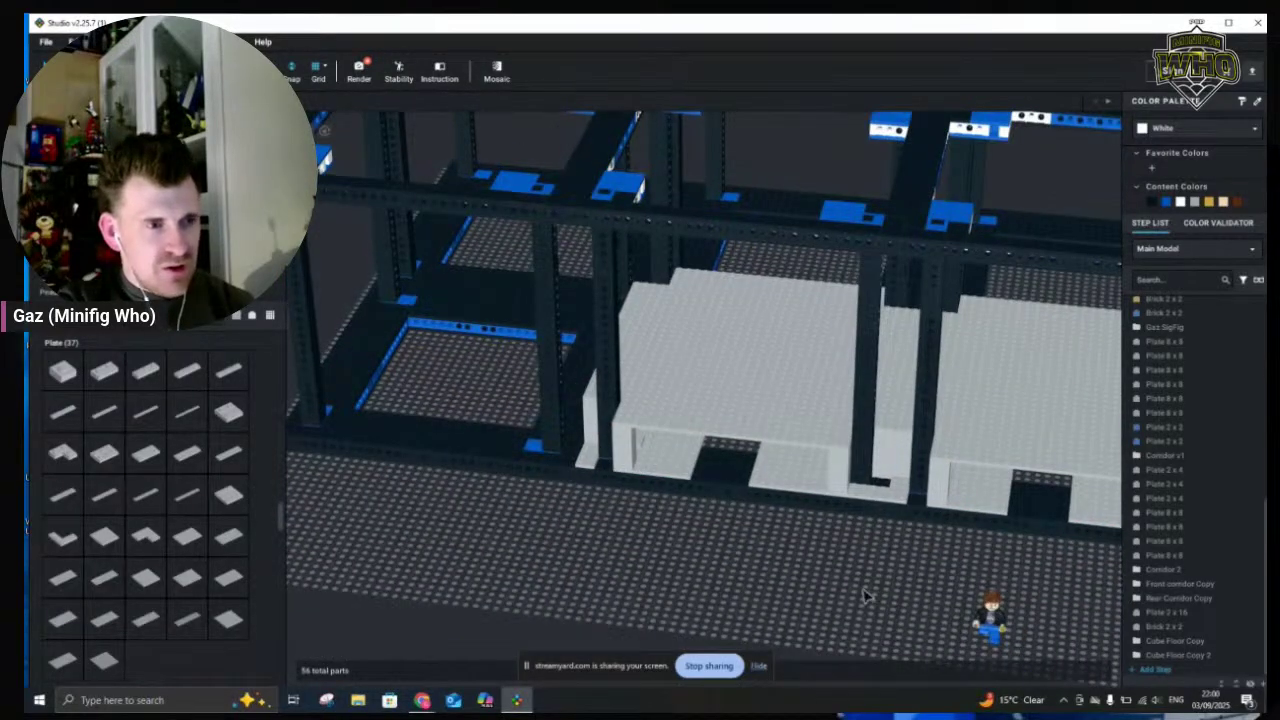
right_drag(866, 596, 849, 594)
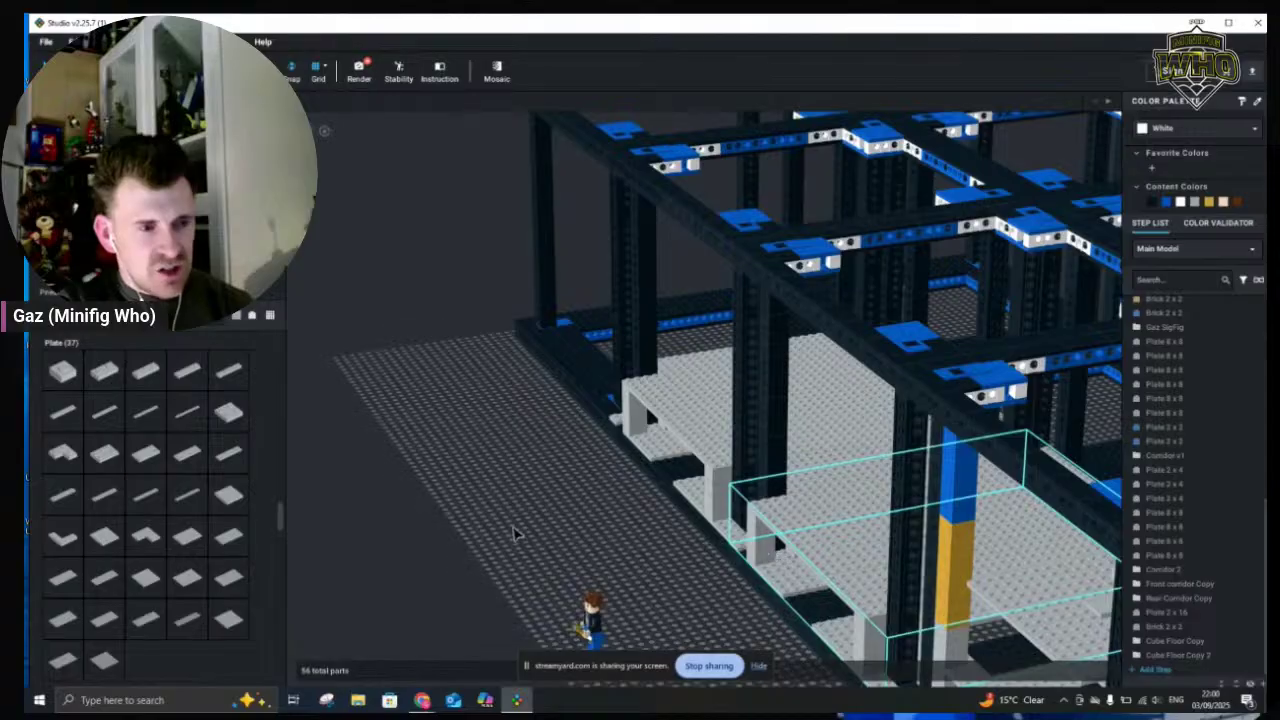
right_drag(568, 549, 573, 551)
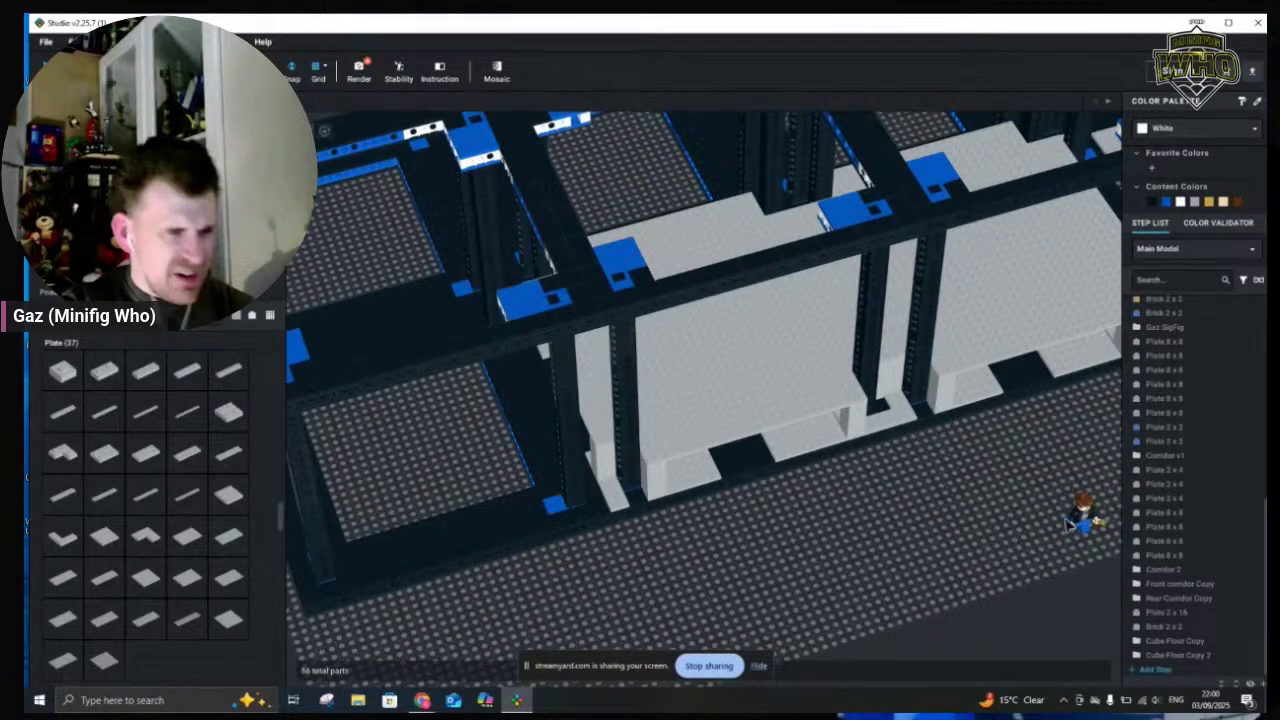
right_drag(1015, 462, 1016, 463)
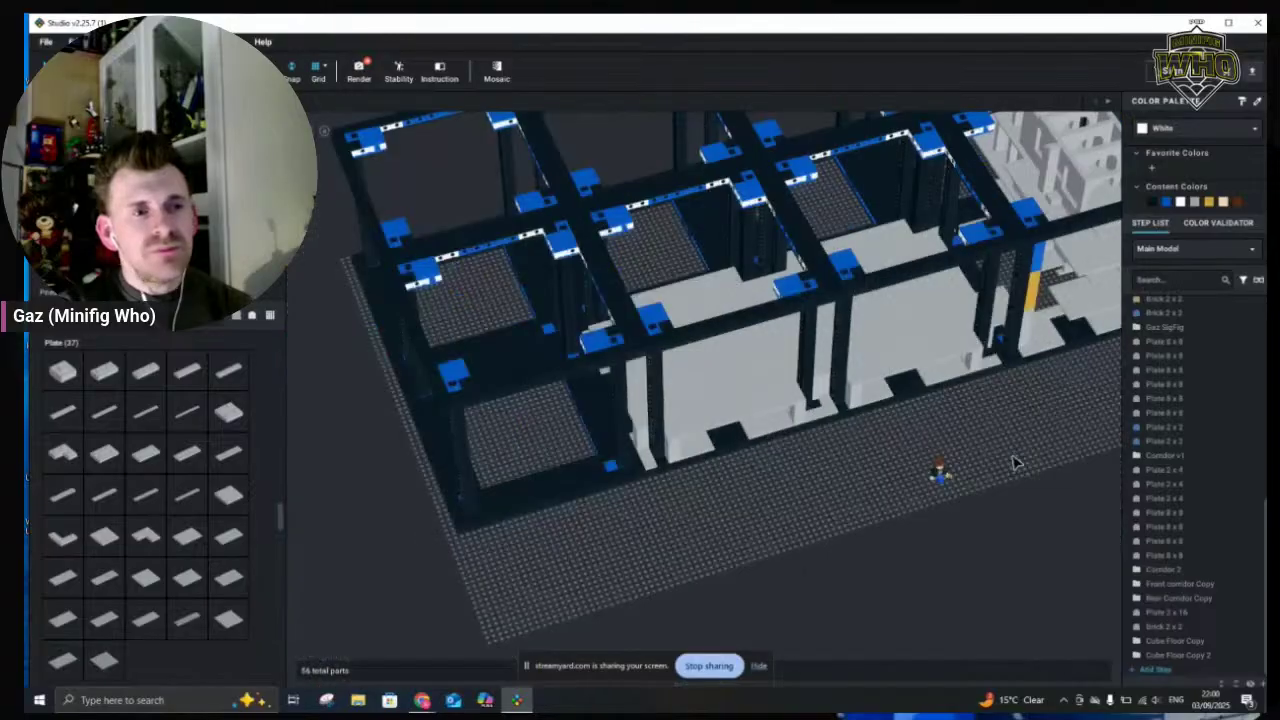
right_drag(1094, 400, 1035, 484)
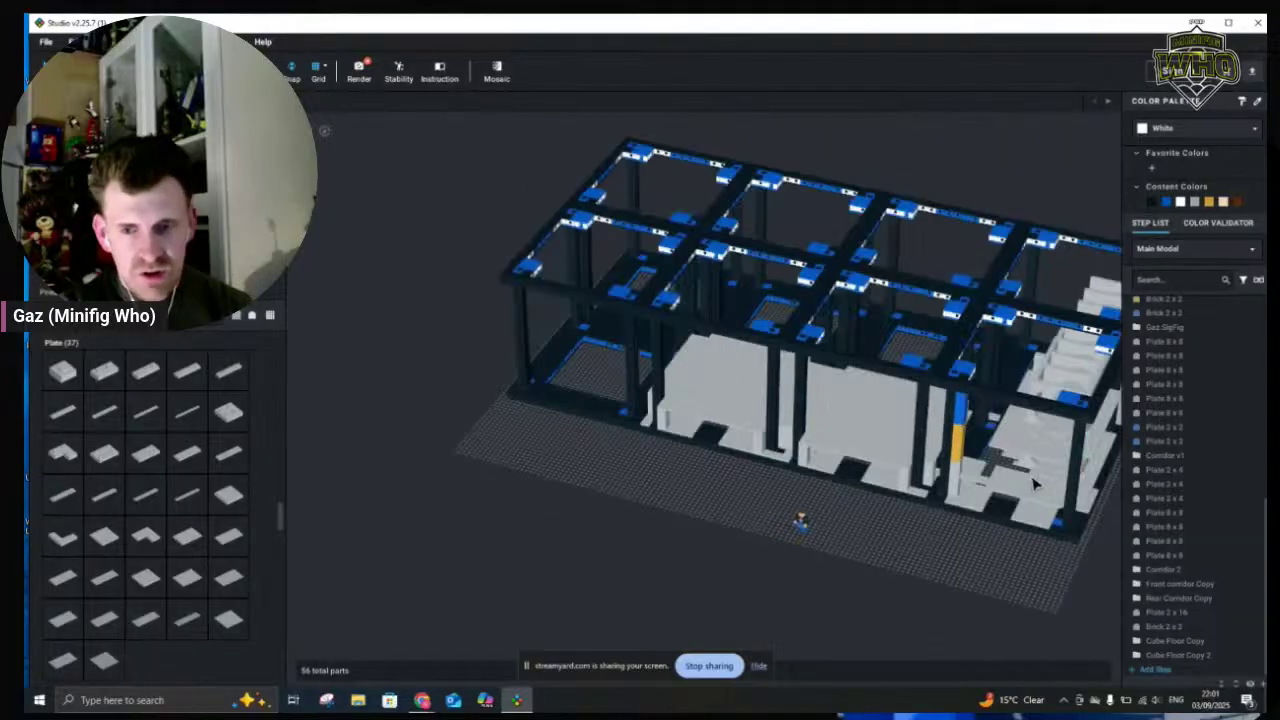
scroll(1035, 484, up, 3)
scroll(947, 598, up, 3)
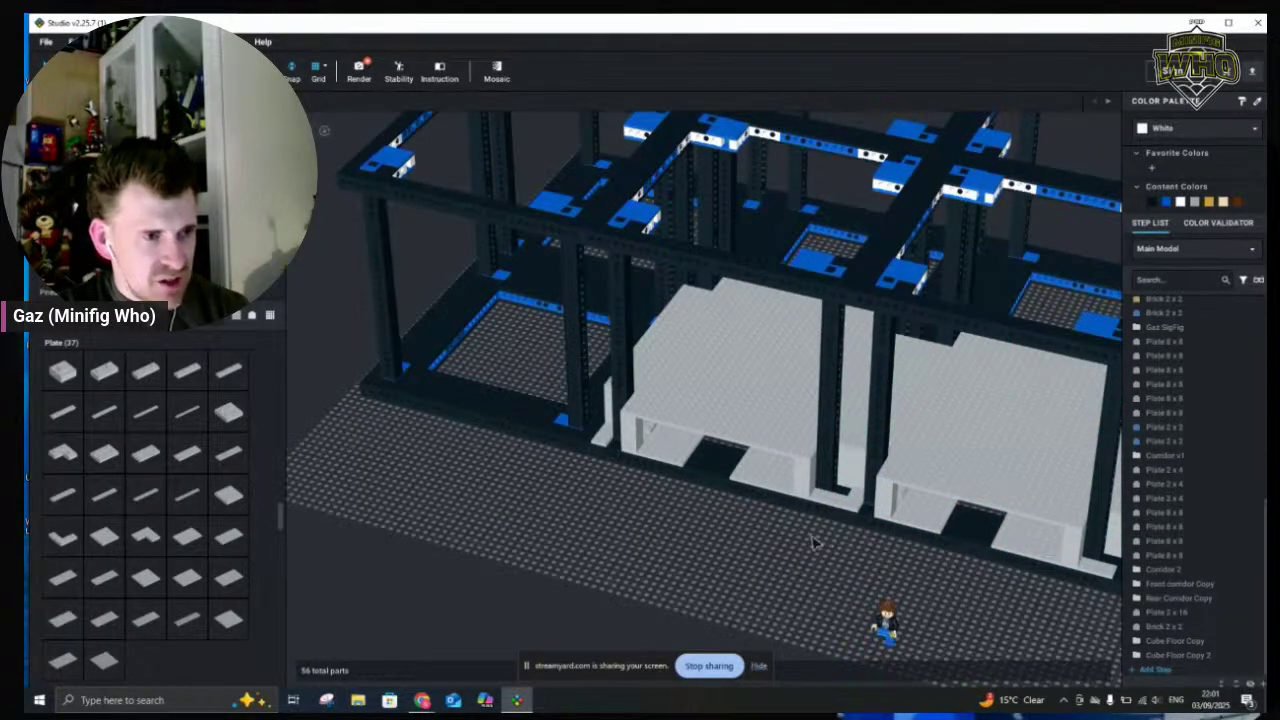
mouse_move(812, 536)
middle_down()
mouse_move(785, 526)
mouse_move(820, 545)
middle_up()
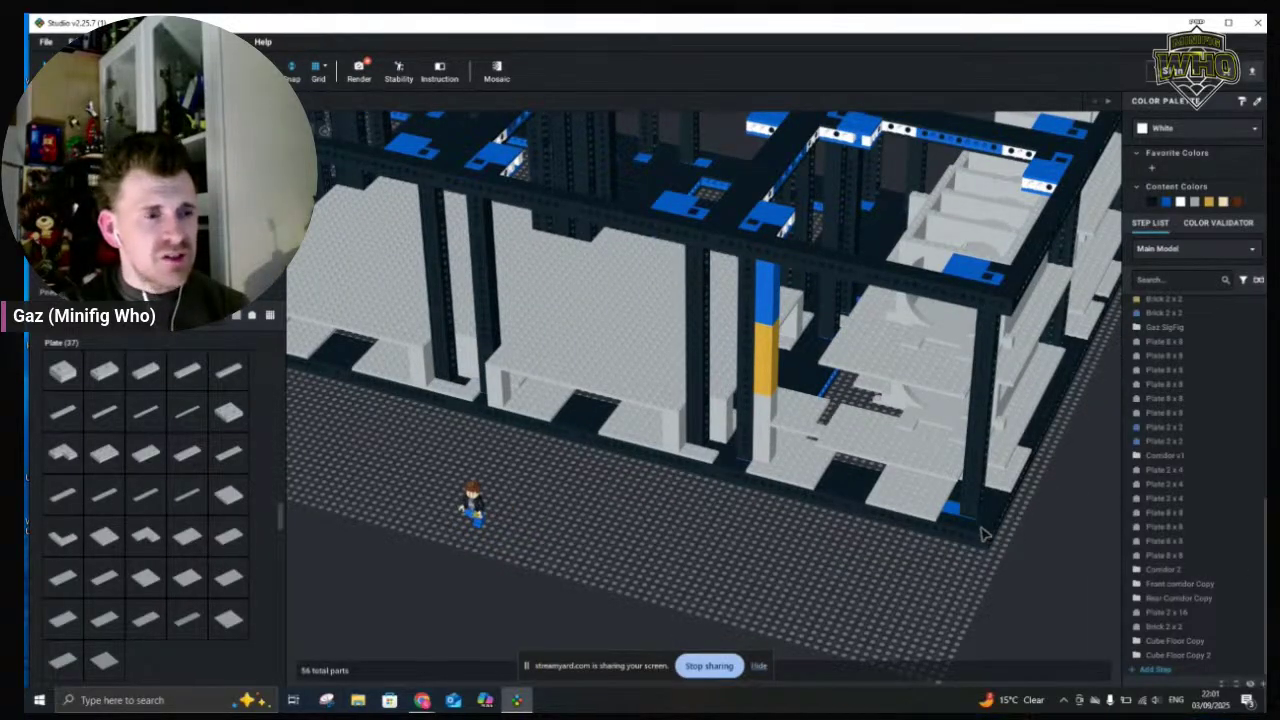
click(870, 504)
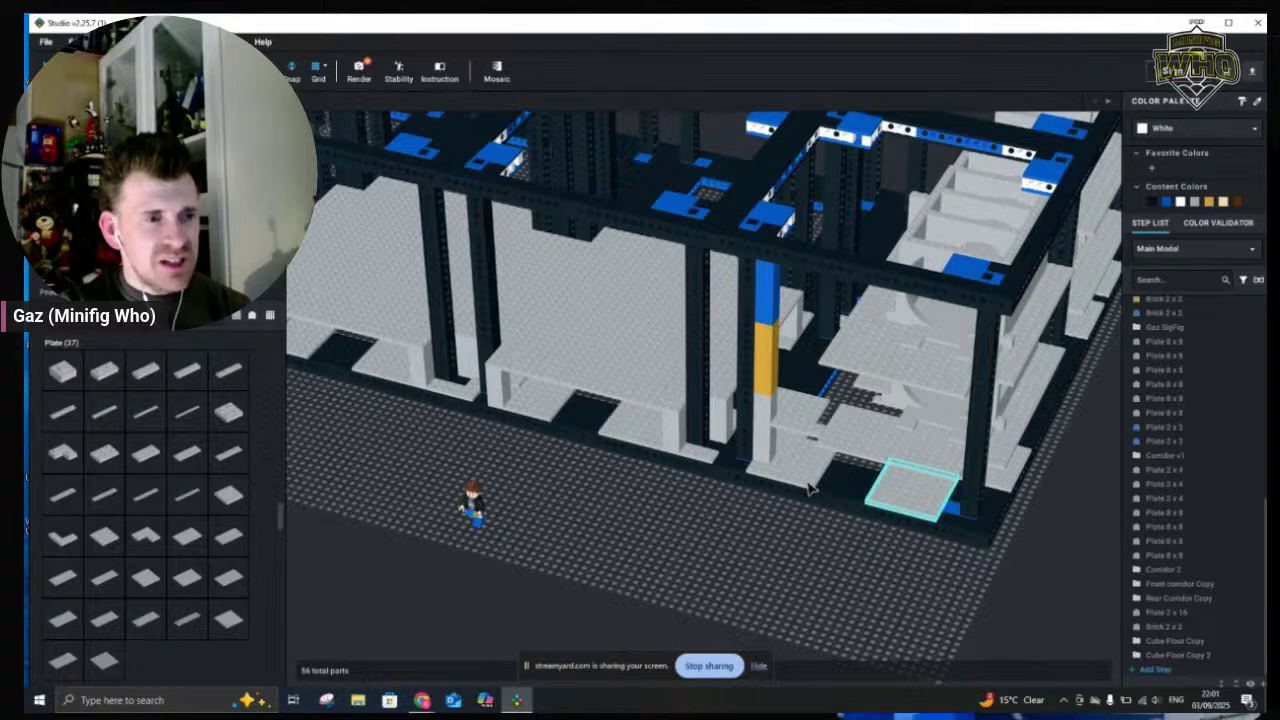
Copy a light bluish gray 2 x 2 brick from the base of the blue-and-orange column and place it directly in front
scroll(815, 490, up, 5)
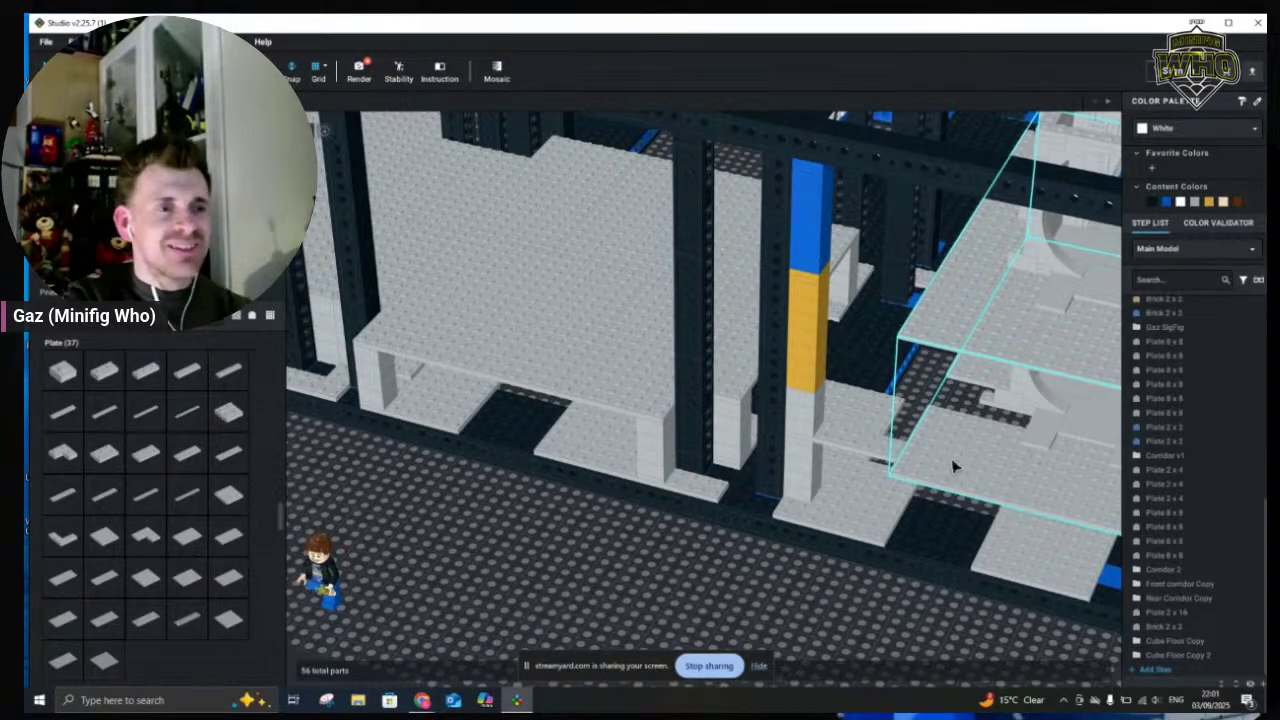
click(808, 497)
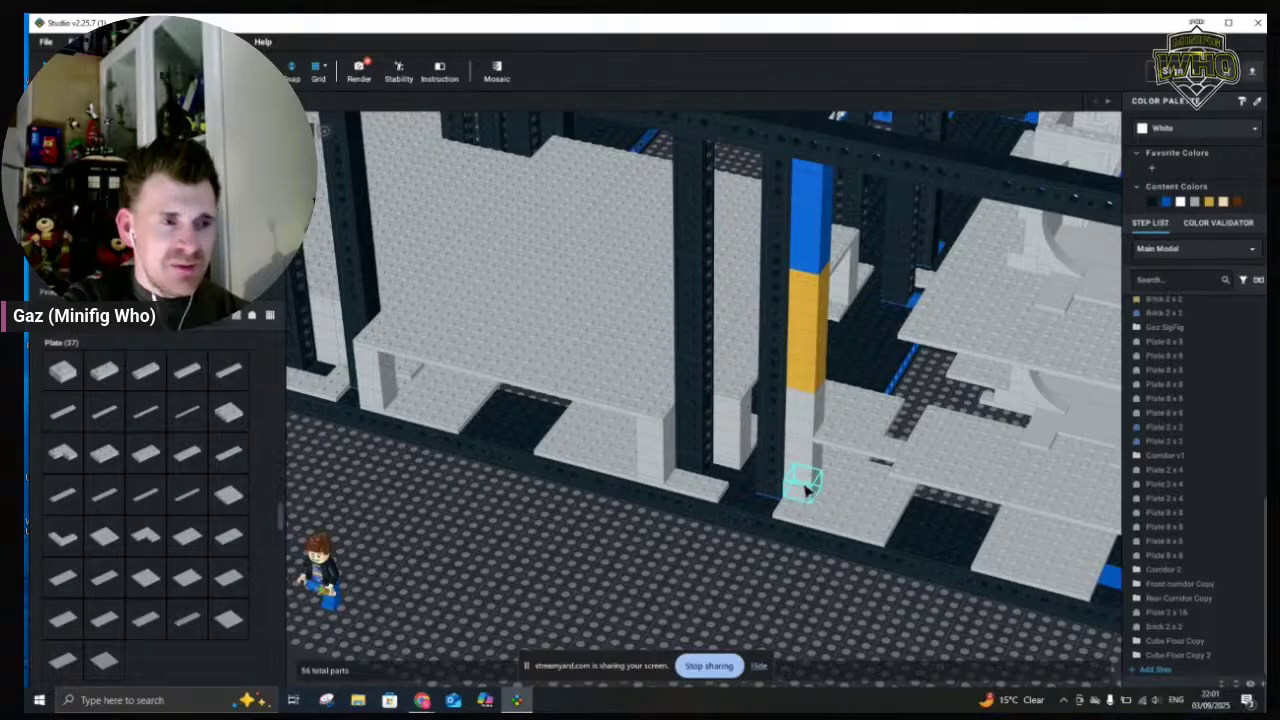
click(810, 485)
click(810, 485)
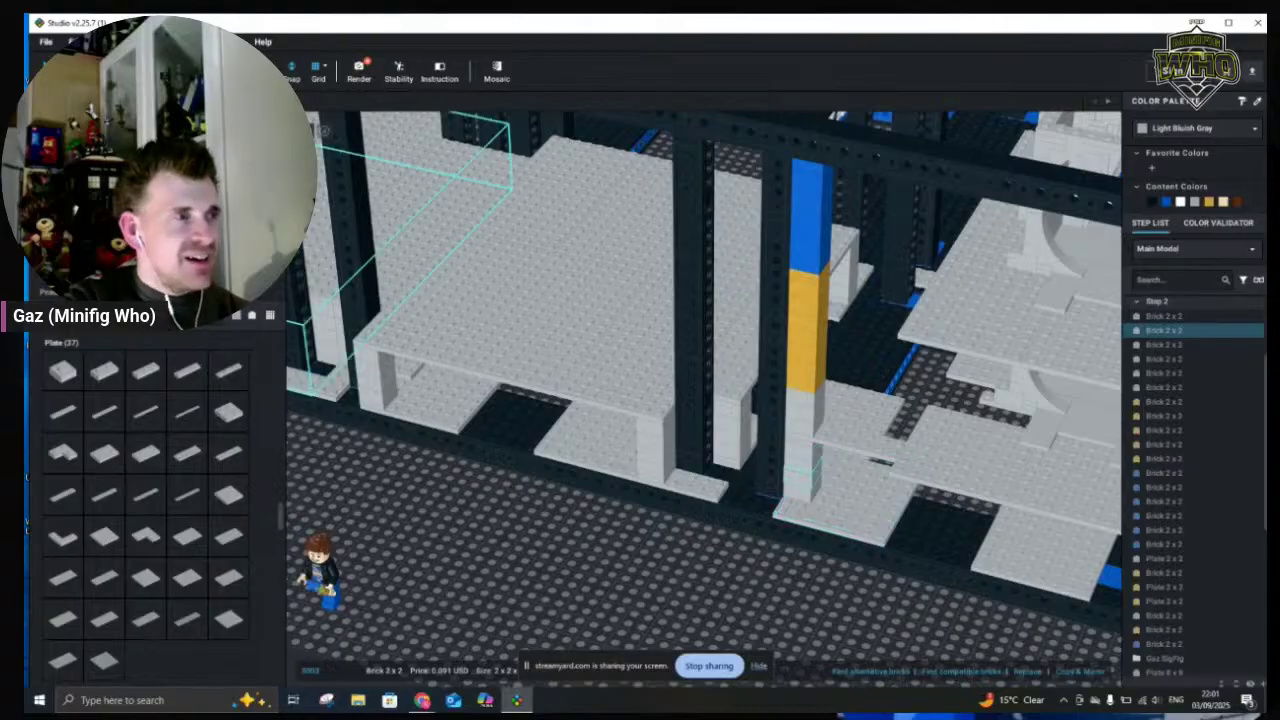
key(ctrl+v)
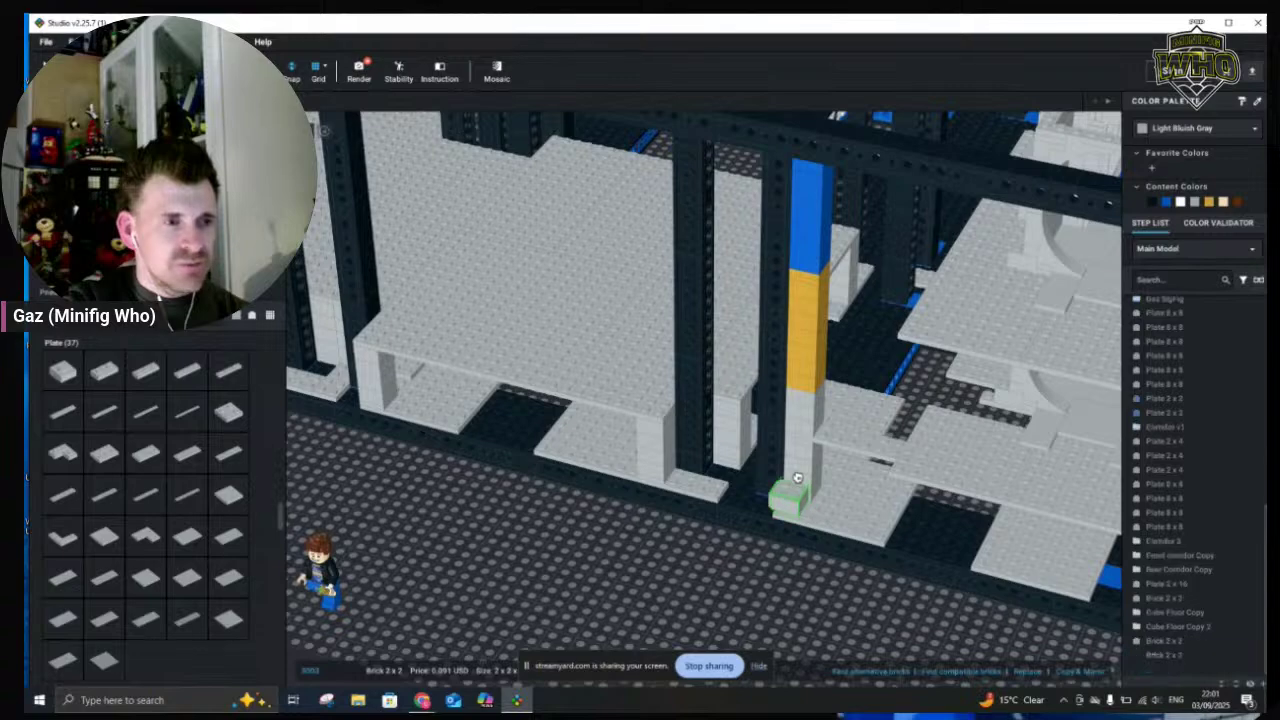
click(797, 478)
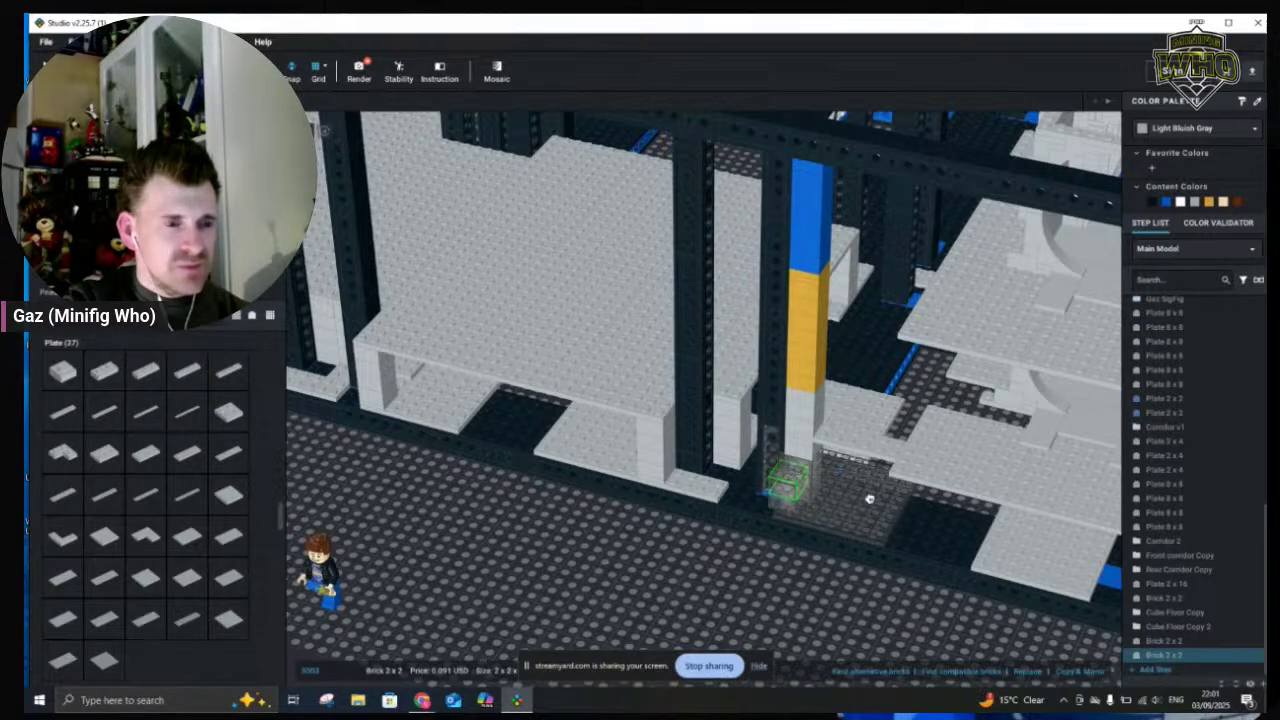
Place another 2 x 2 brick on the baseplate and move it onto the new brick in front of the column
click(545, 597)
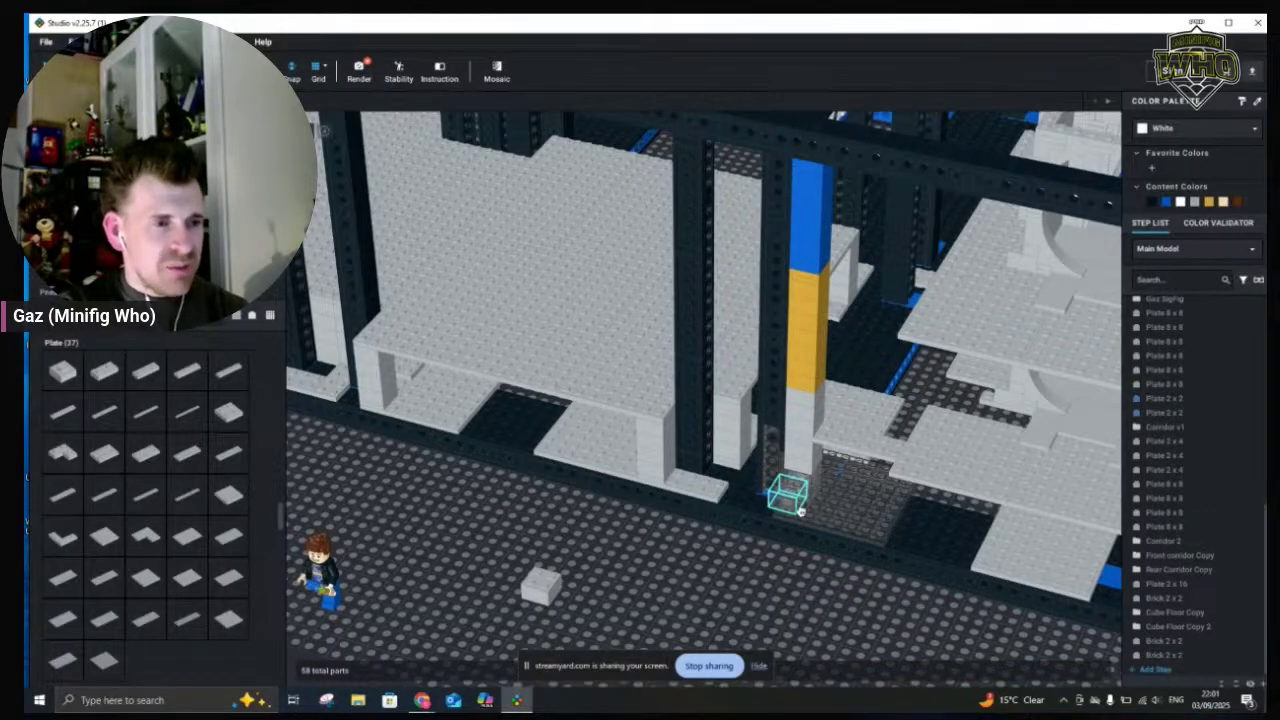
click(793, 503)
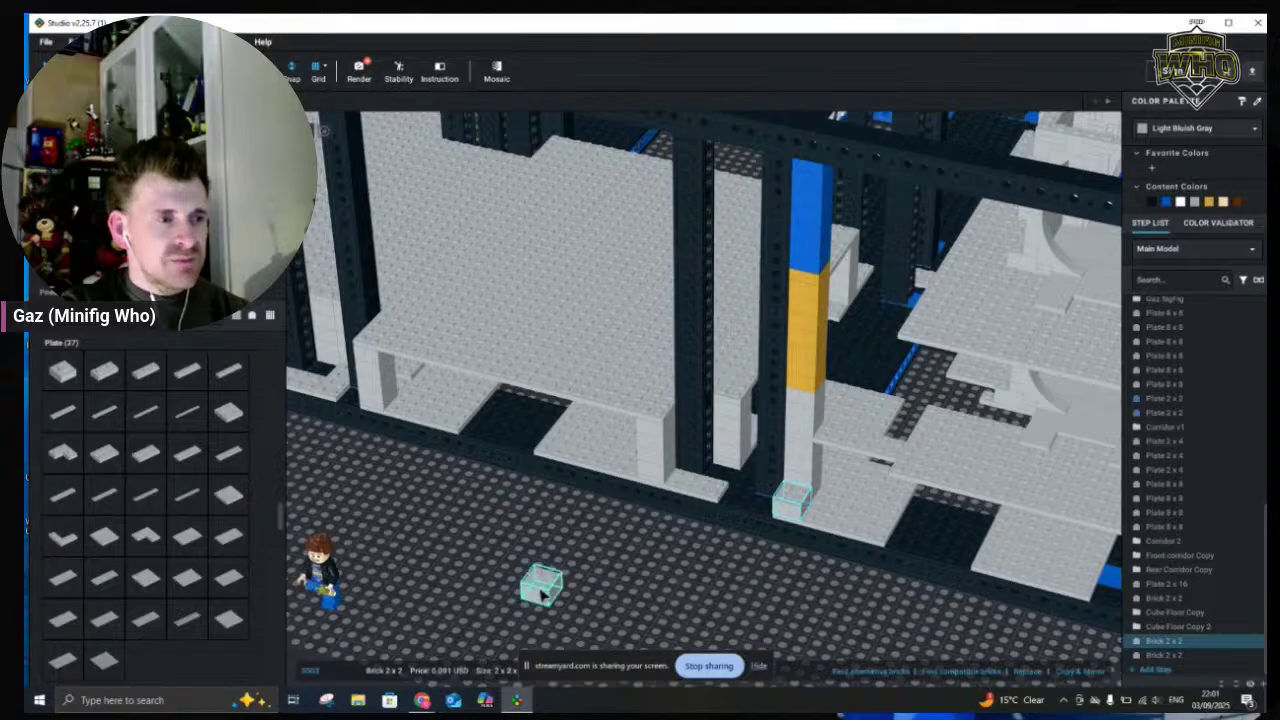
drag(540, 585, 779, 499)
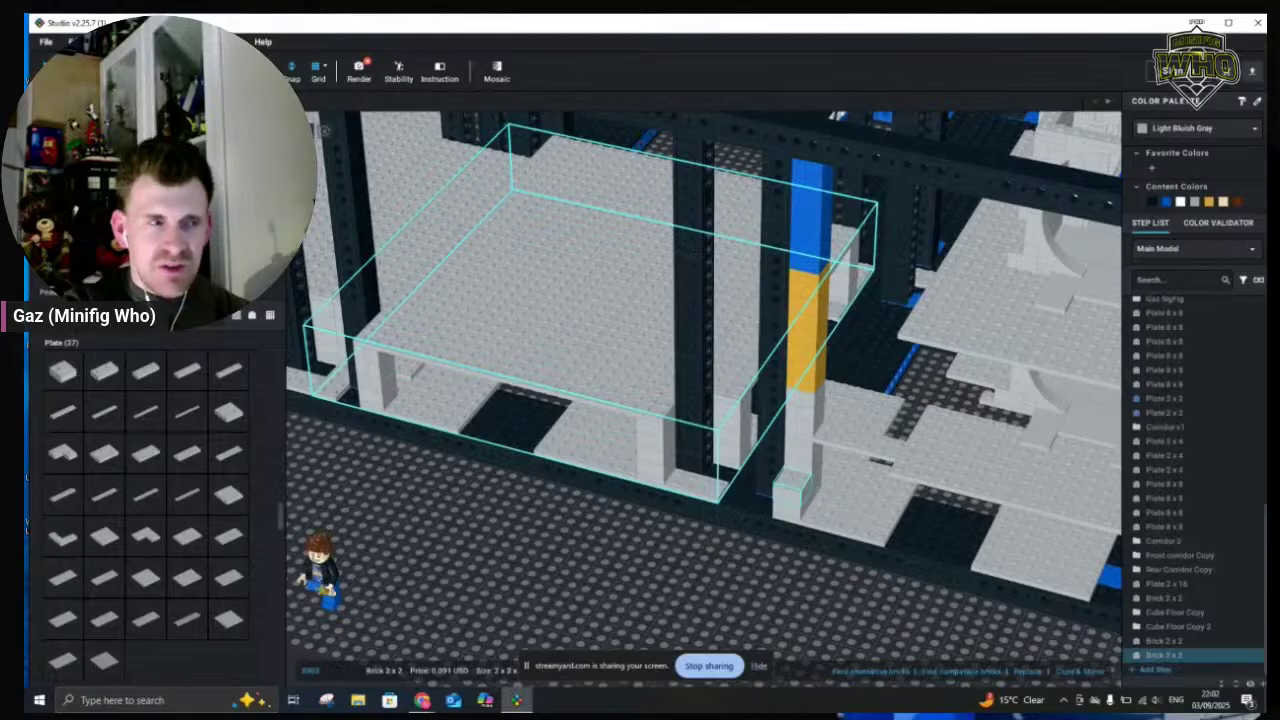
click(806, 472)
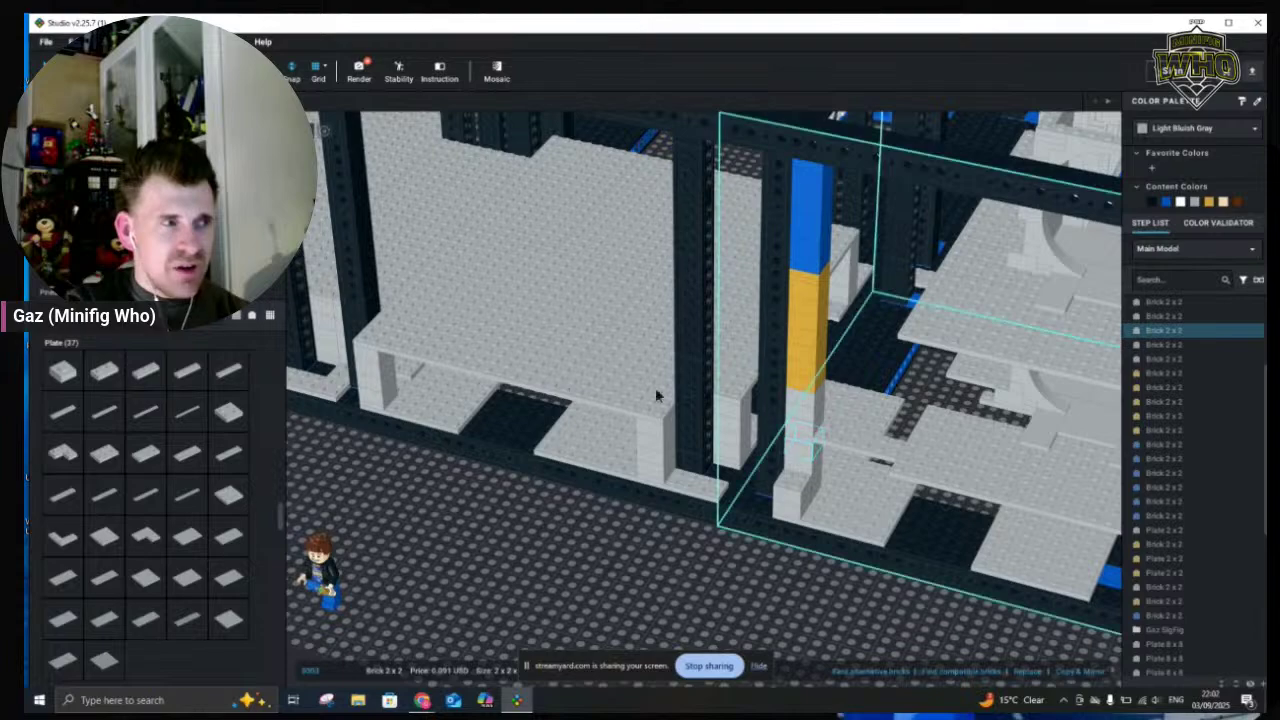
click(810, 464)
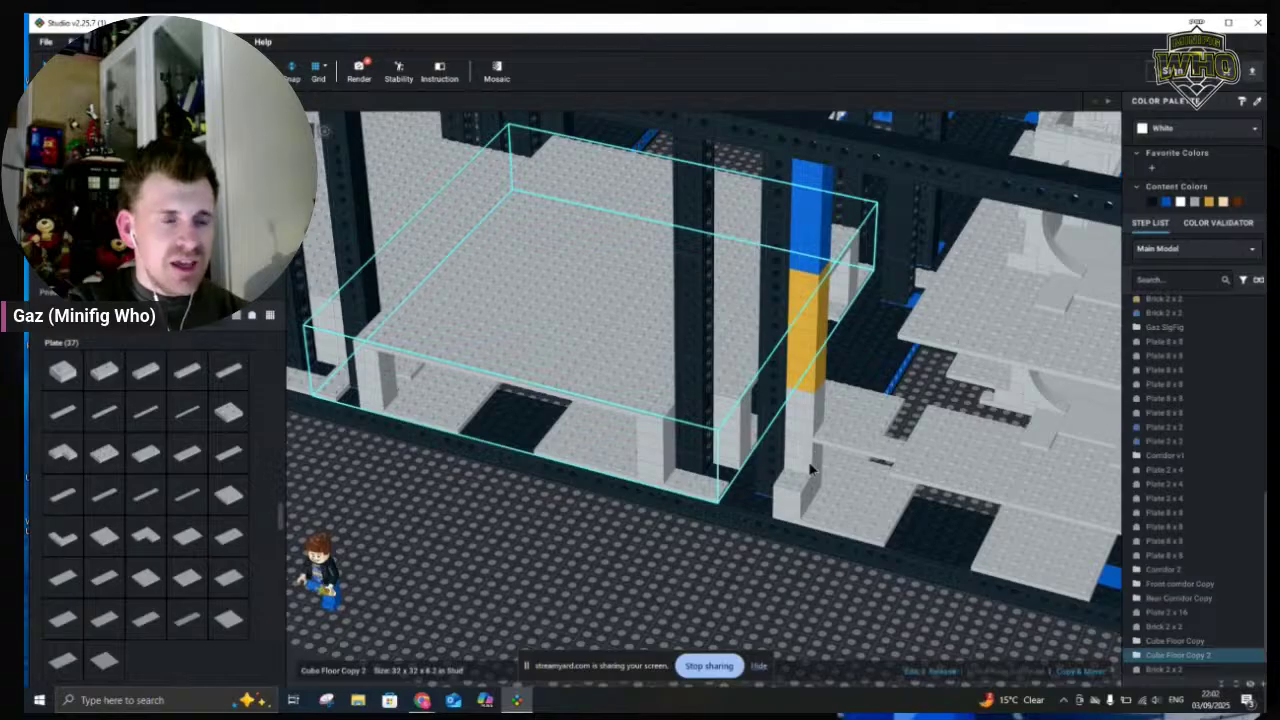
key(ctrl+v)
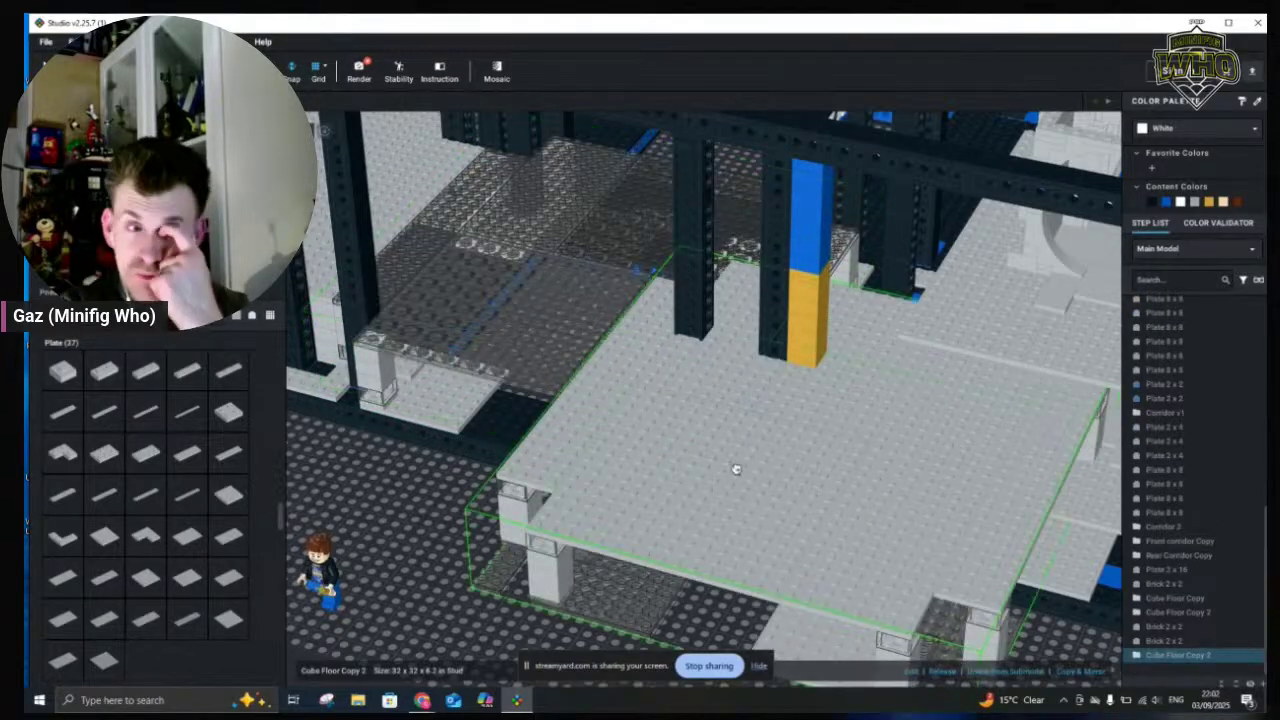
click(652, 448)
key(ctrl+z)
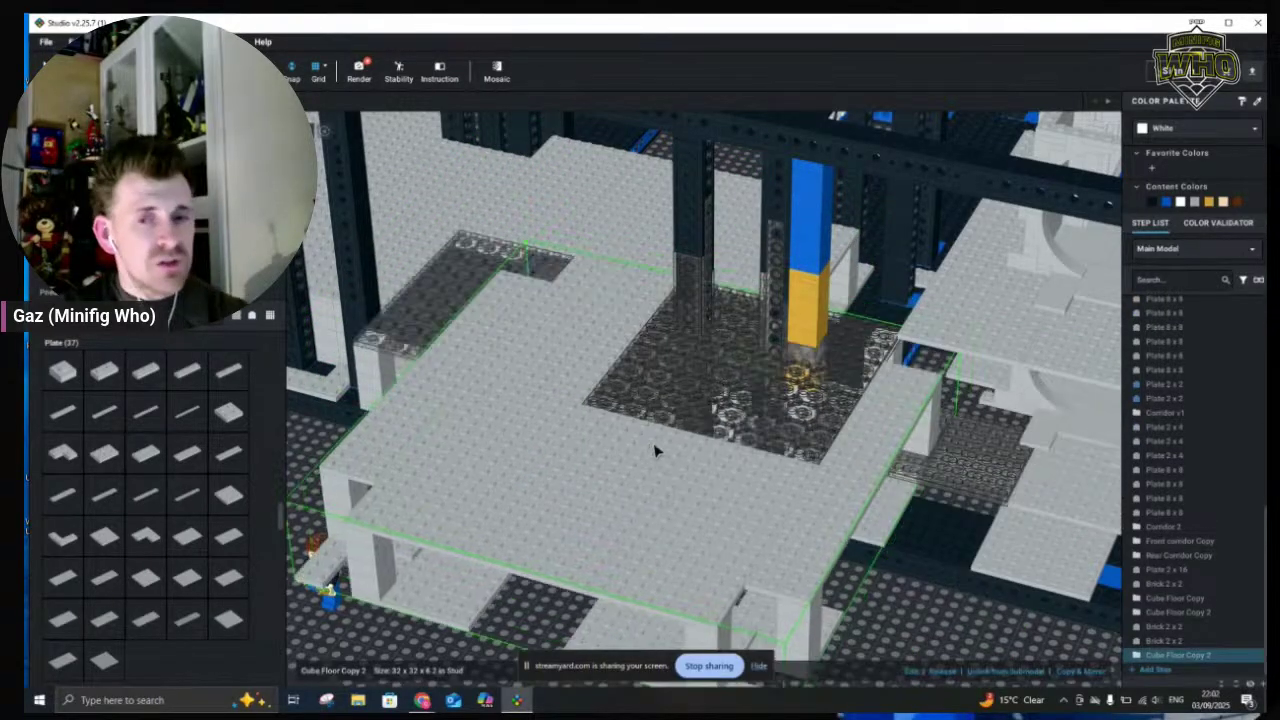
key(ctrl+z)
Copy the gray 2 x 2 column brick again and add it as the third brick of the front stack
click(801, 495)
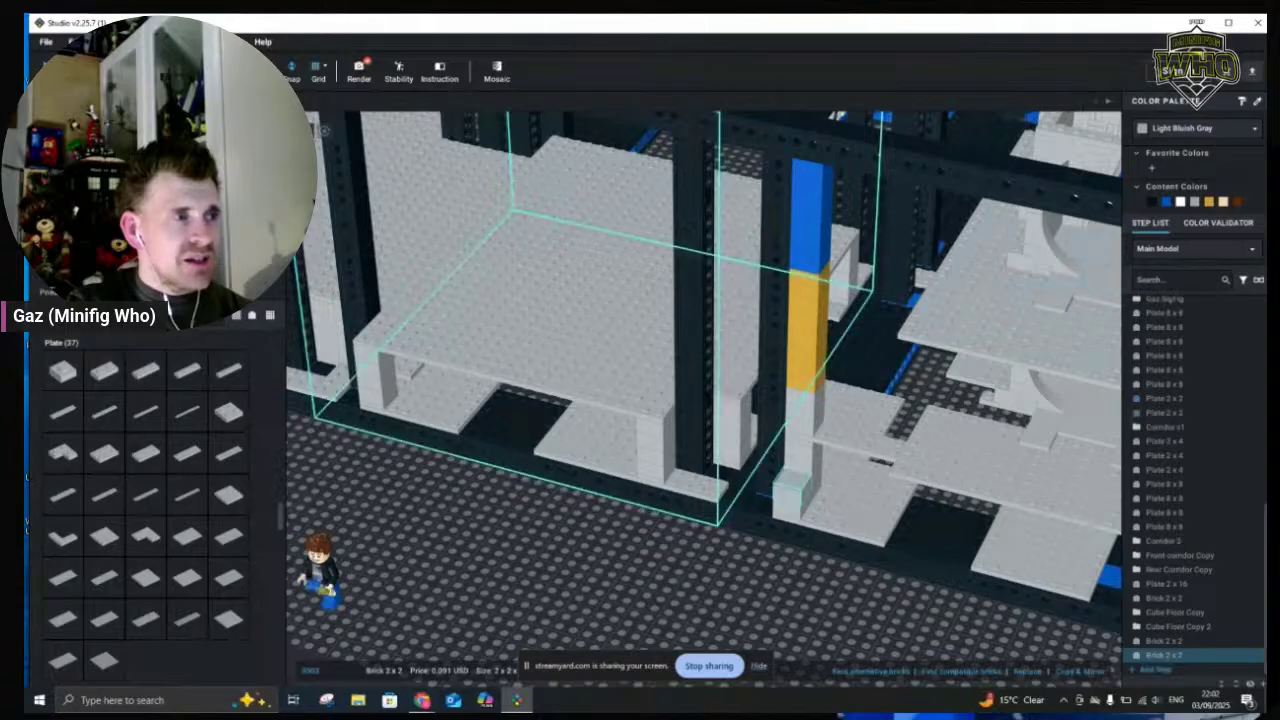
click(826, 606)
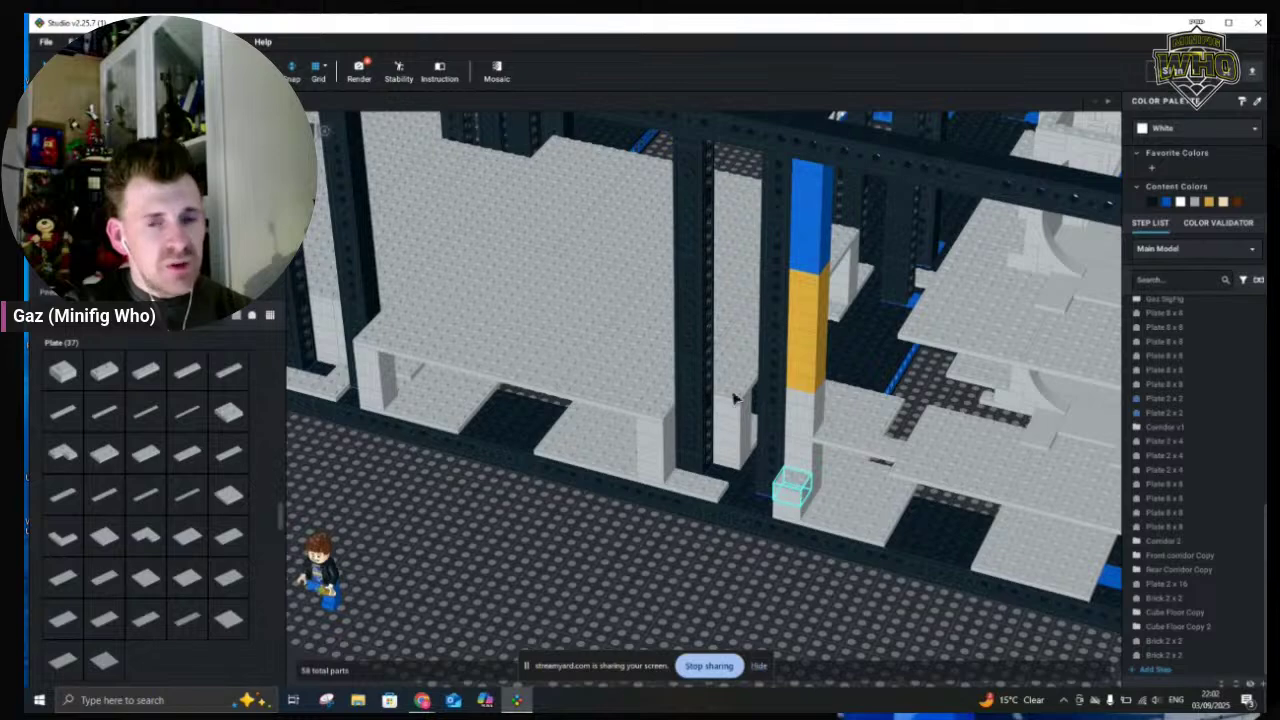
click(802, 460)
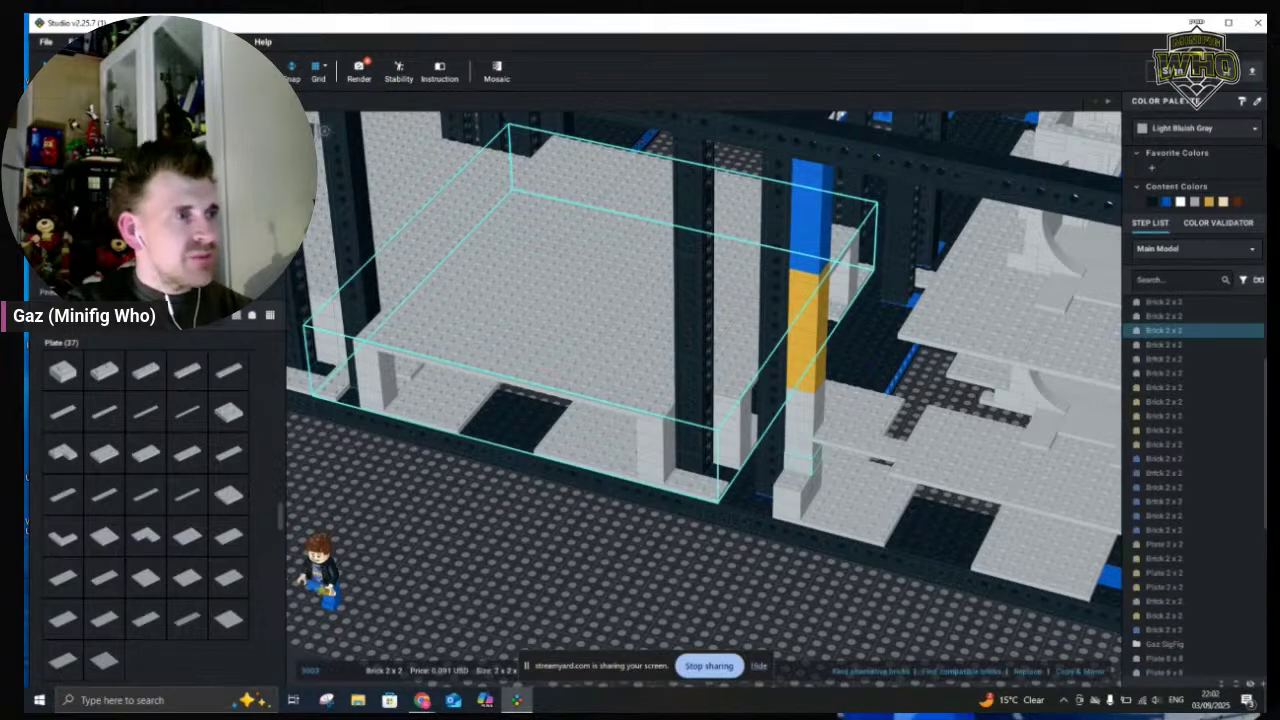
key(ctrl+v)
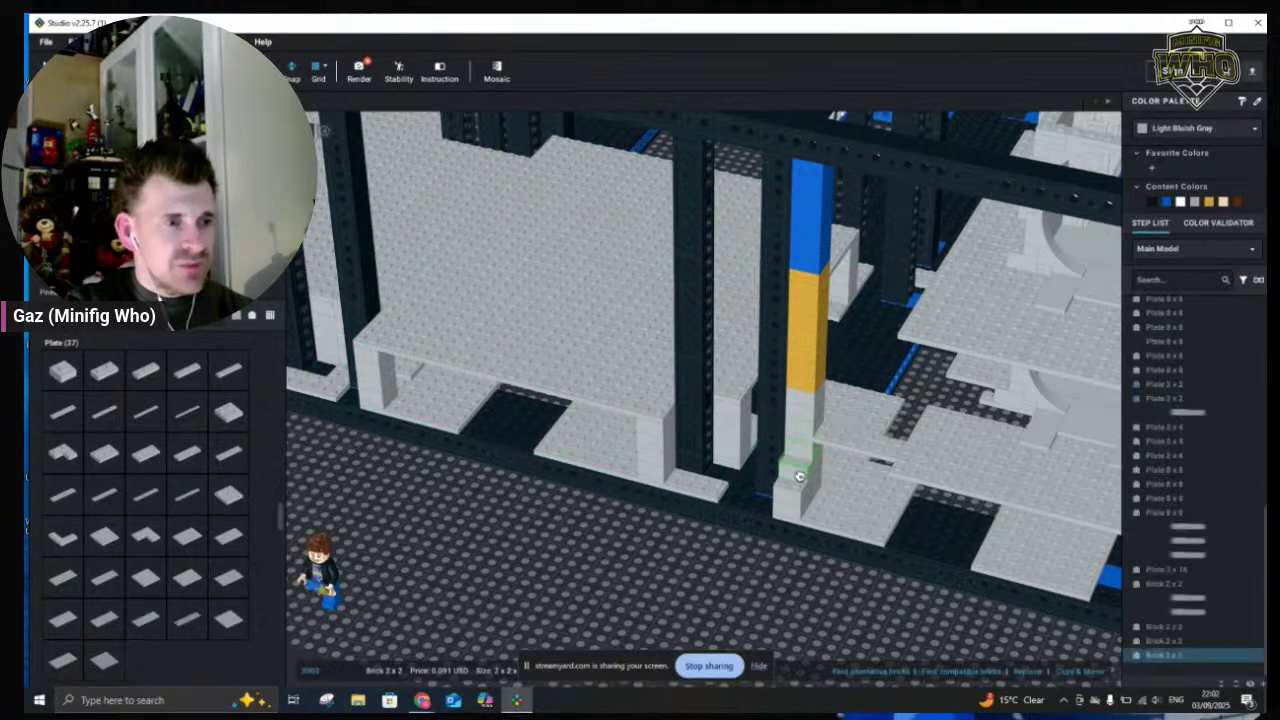
click(795, 477)
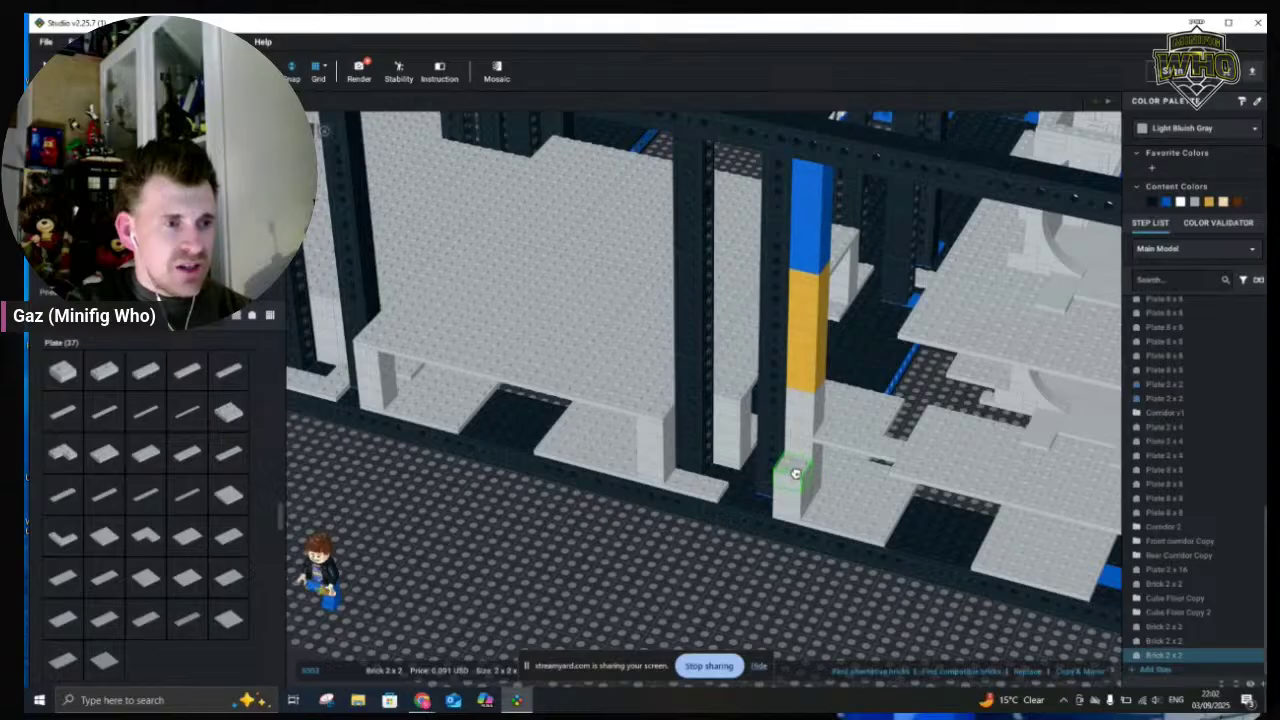
click(802, 461)
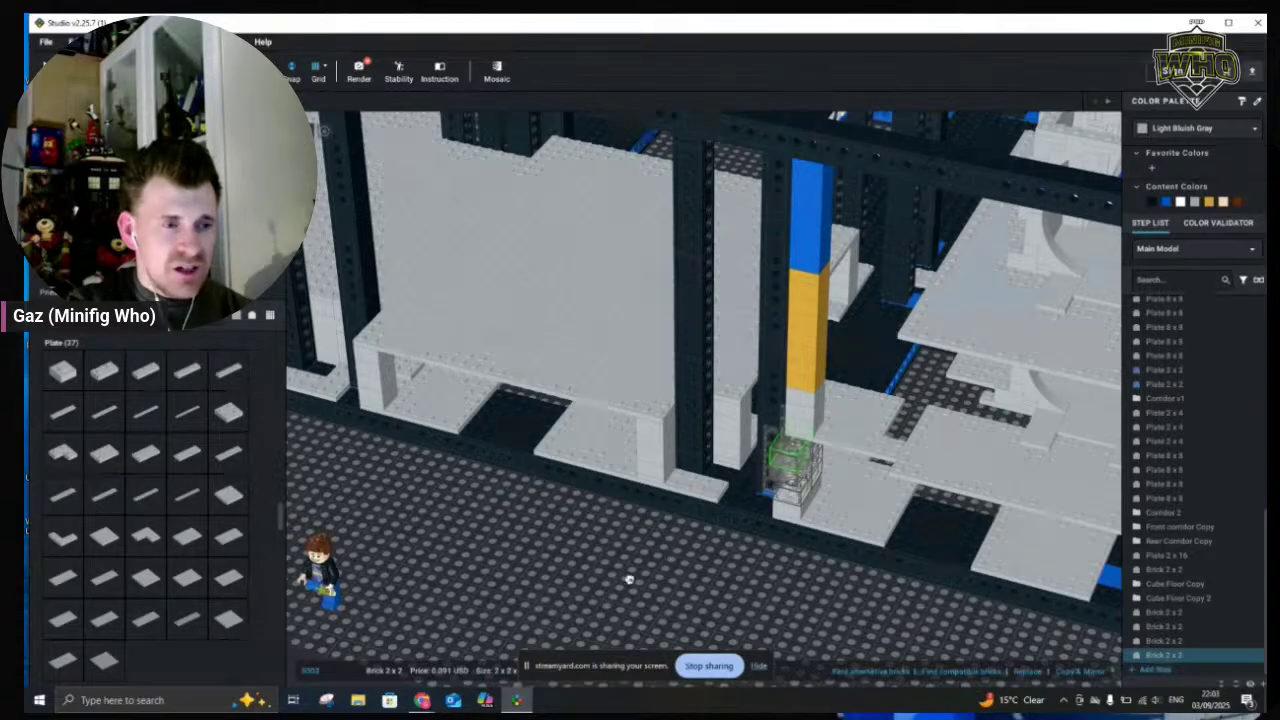
Drop a fourth 2 x 2 brick on the open baseplate and move it to the top of the front stack
click(730, 605)
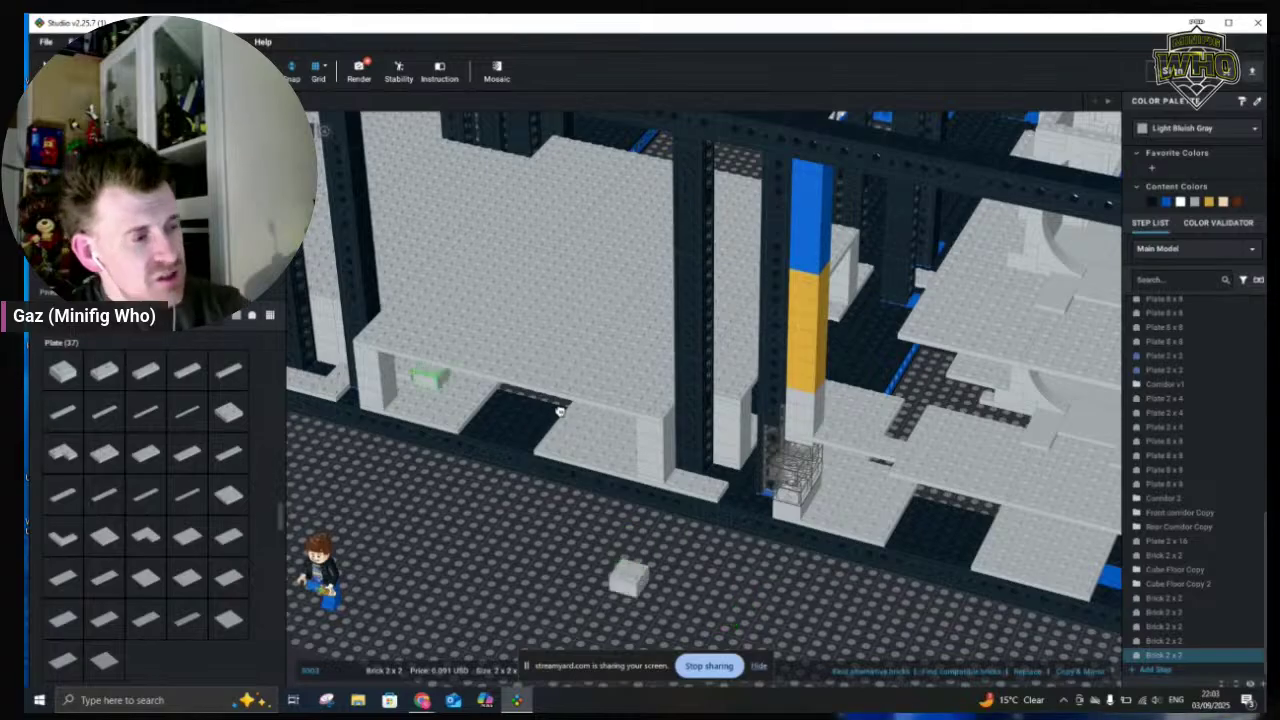
key(Escape)
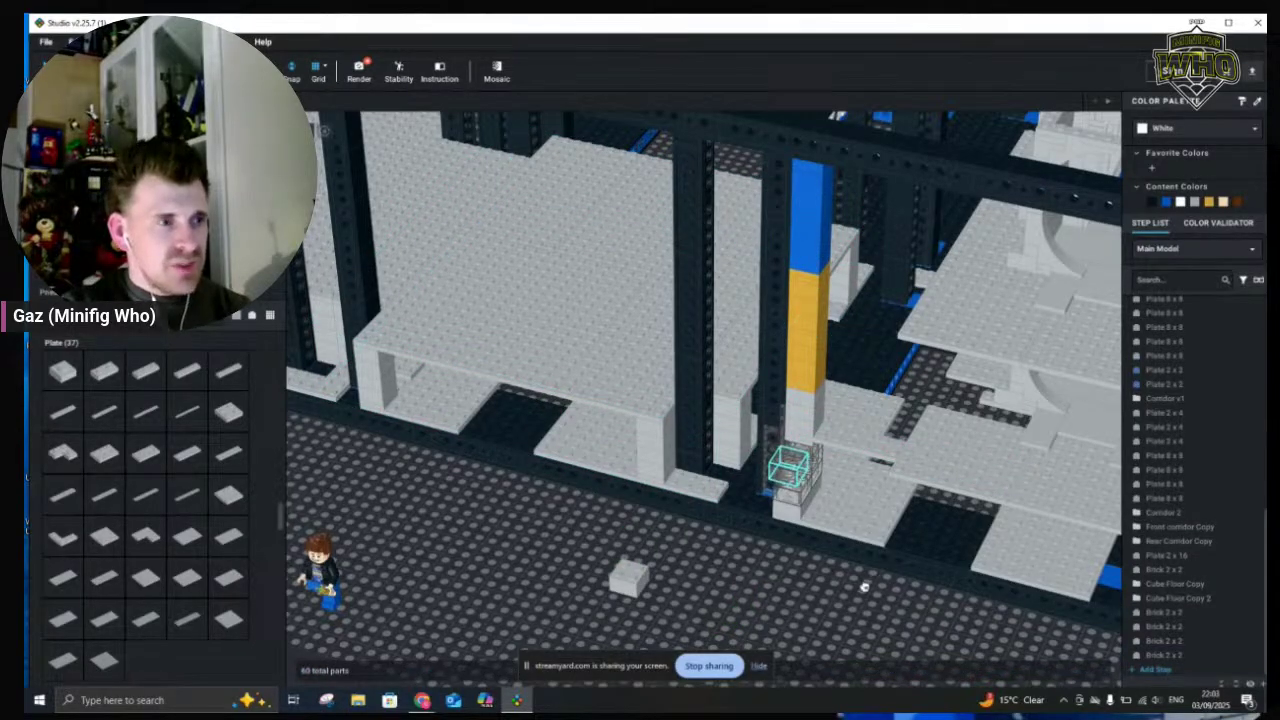
drag(865, 587, 800, 472)
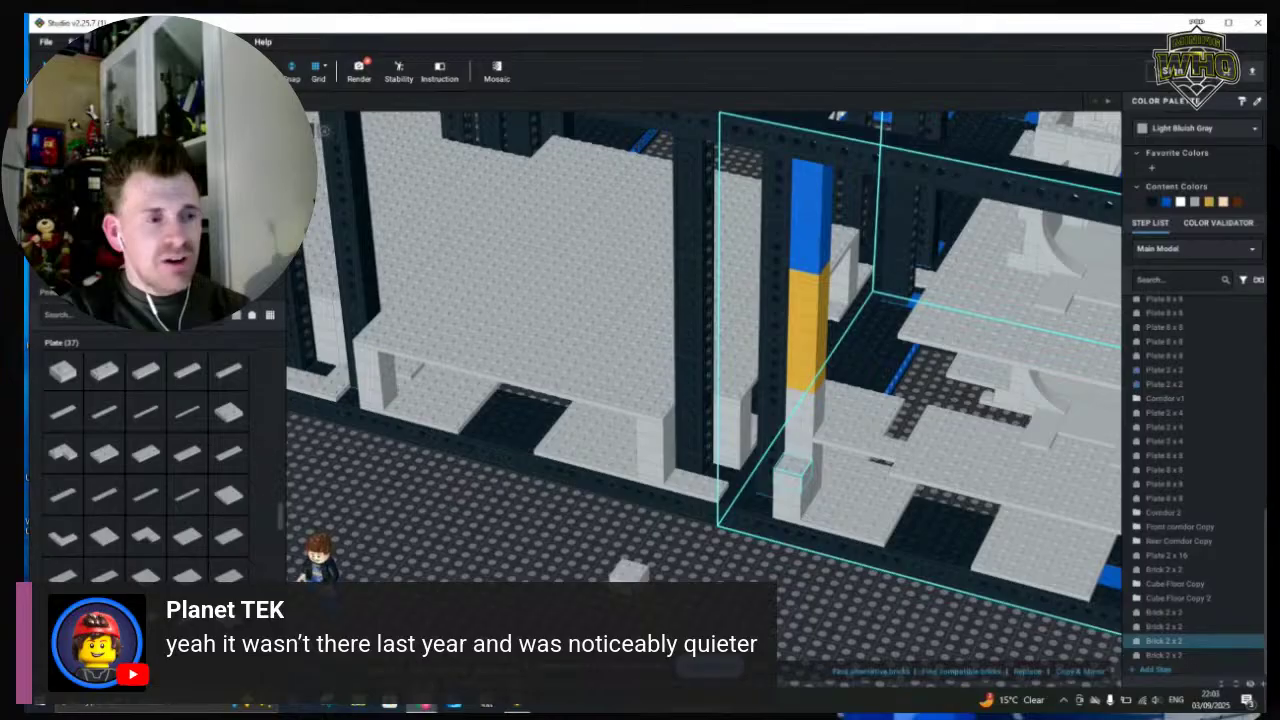
click(630, 572)
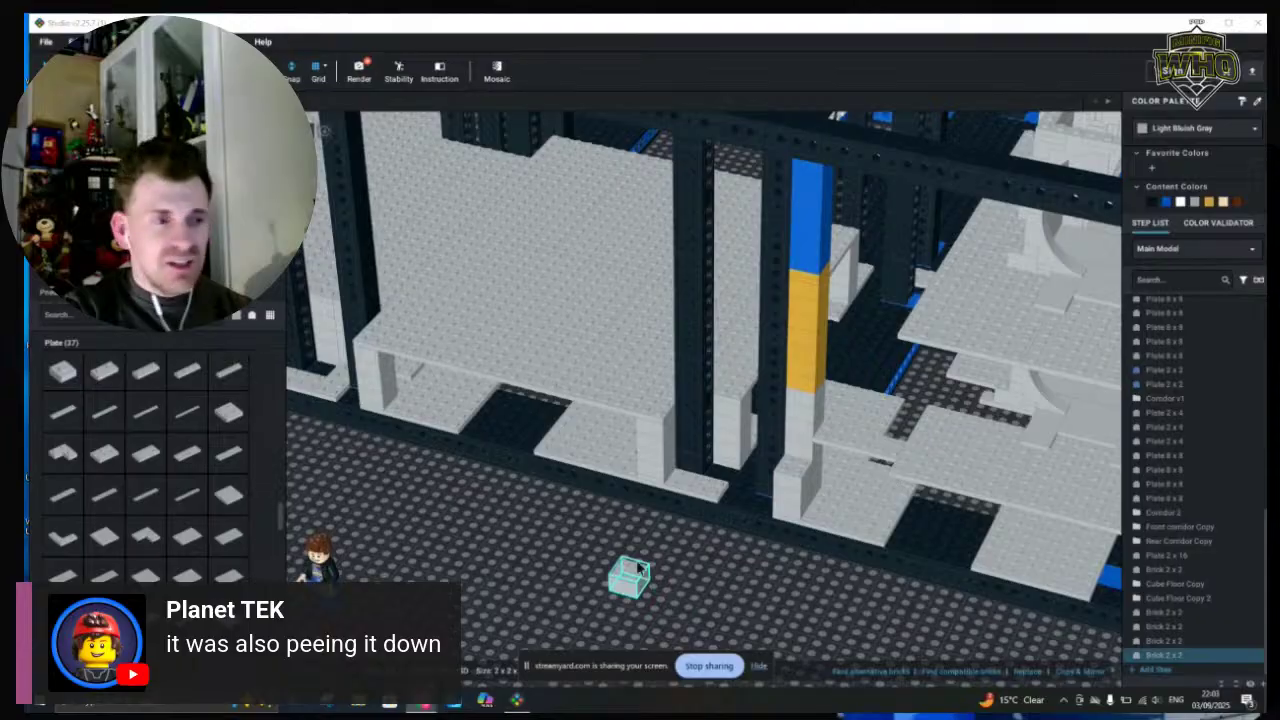
drag(638, 578, 801, 467)
click(800, 470)
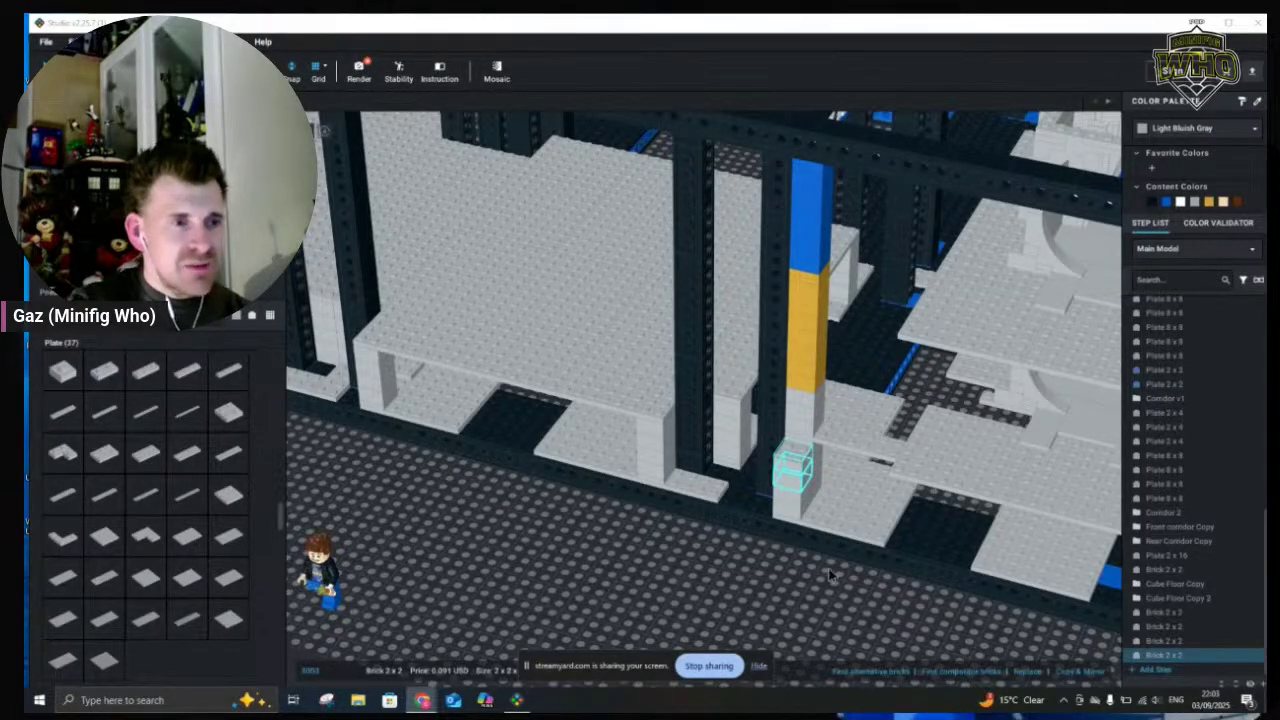
key(Escape)
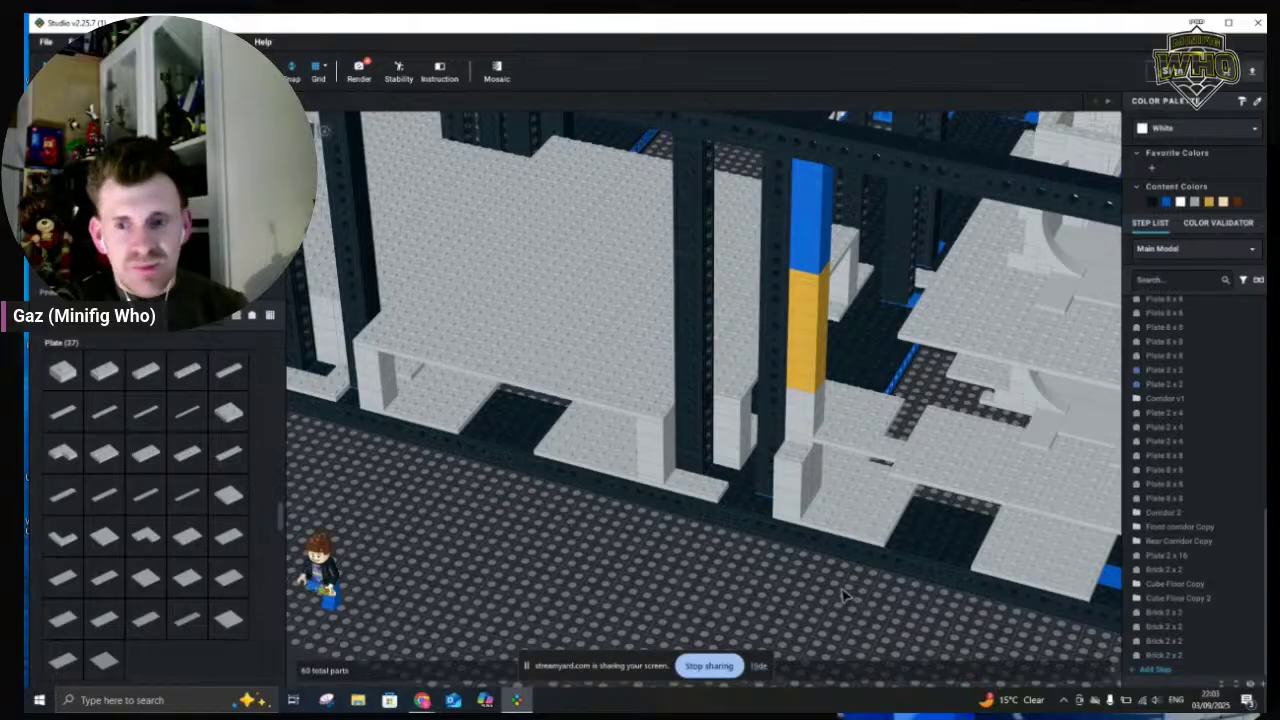
Delete the light bluish gray 2 x 2 plate in the column just behind the top of the new brick stack
click(805, 449)
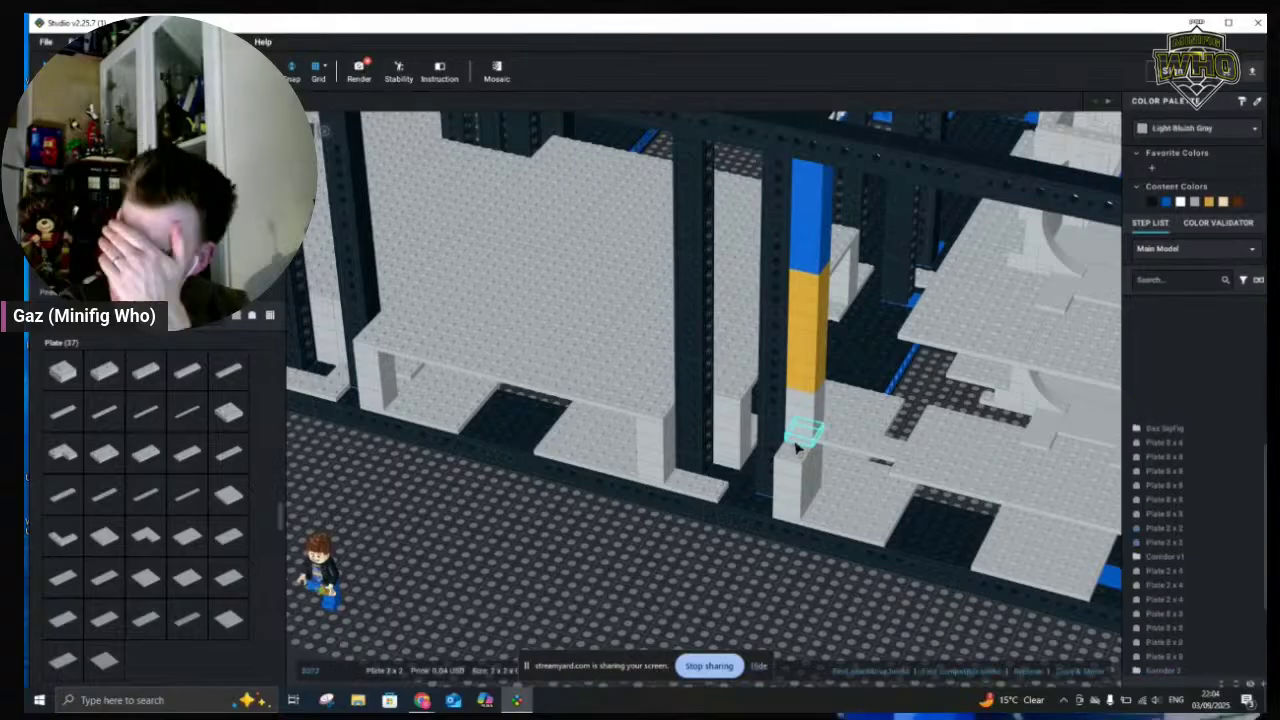
click(794, 452)
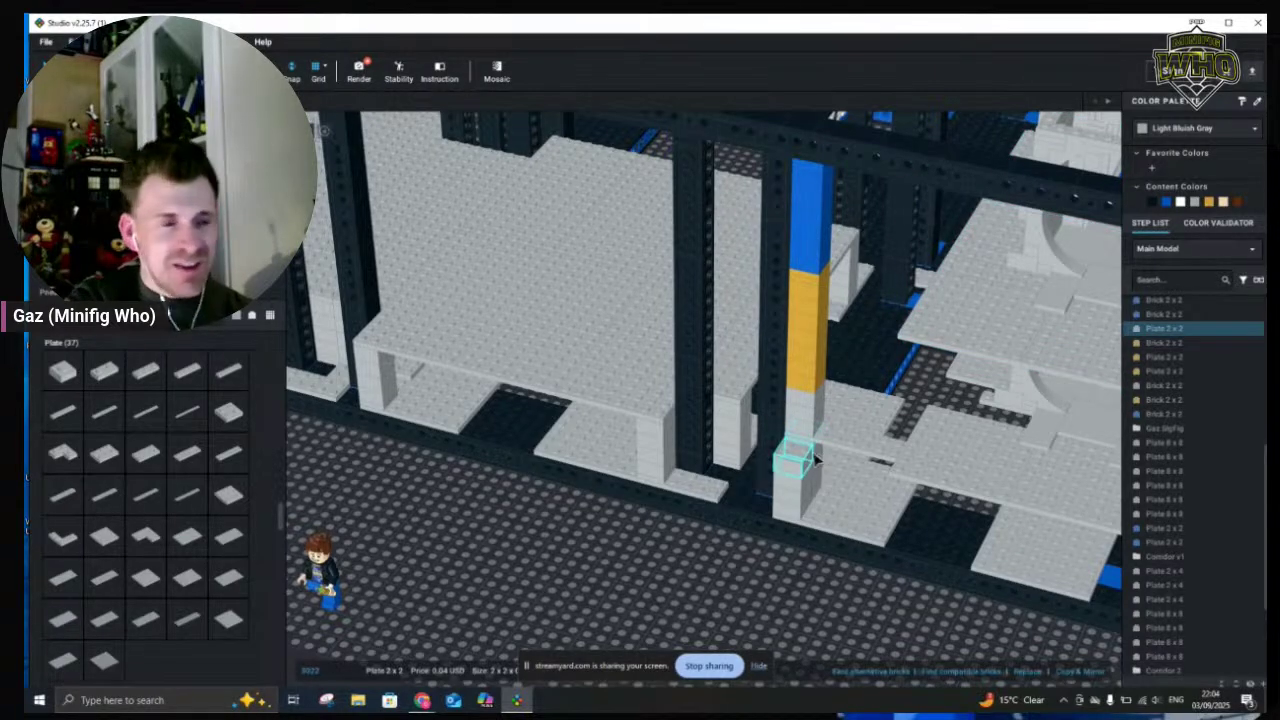
scroll(857, 551, up, 5)
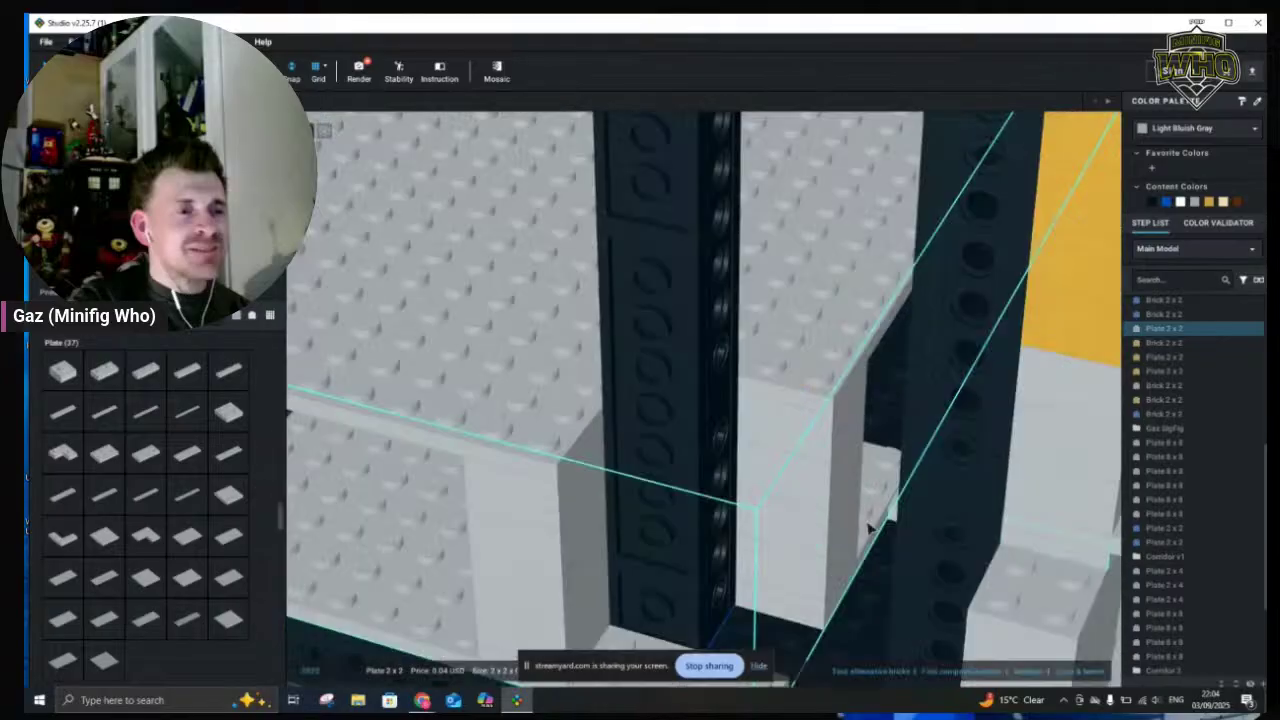
scroll(1055, 552, down, 2)
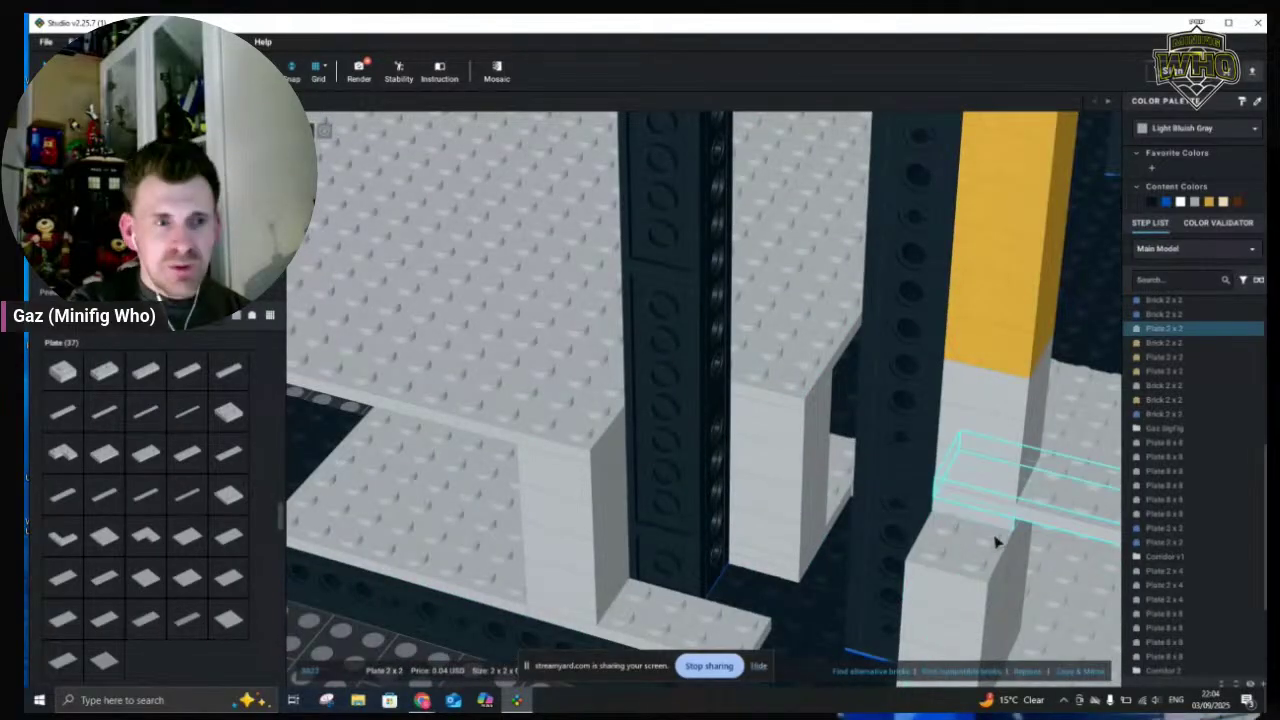
click(1058, 552)
key(Delete)
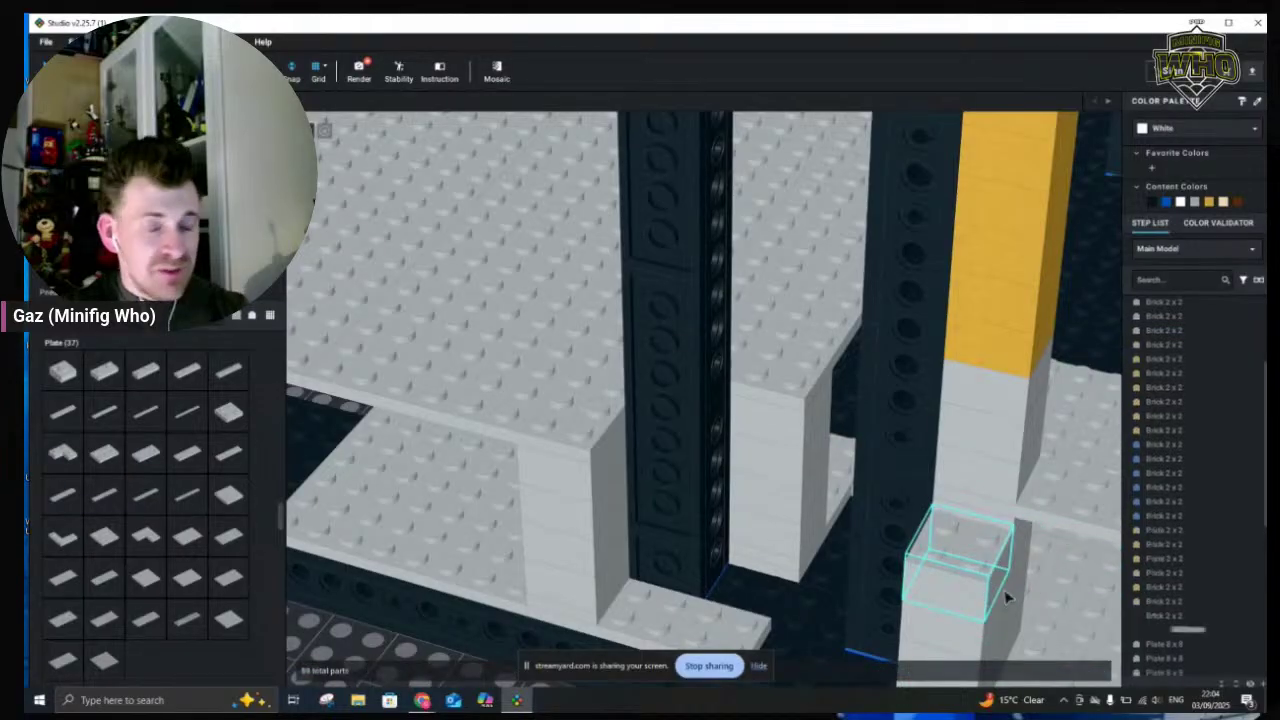
click(1005, 530)
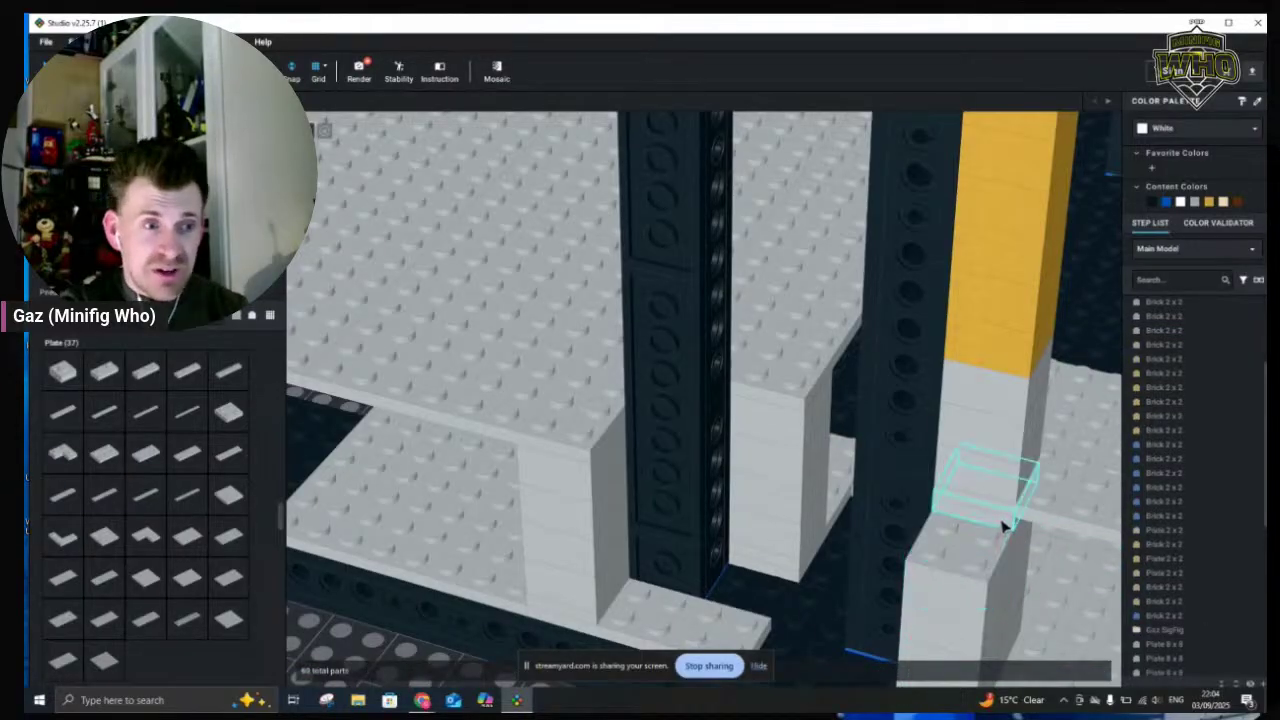
click(994, 562)
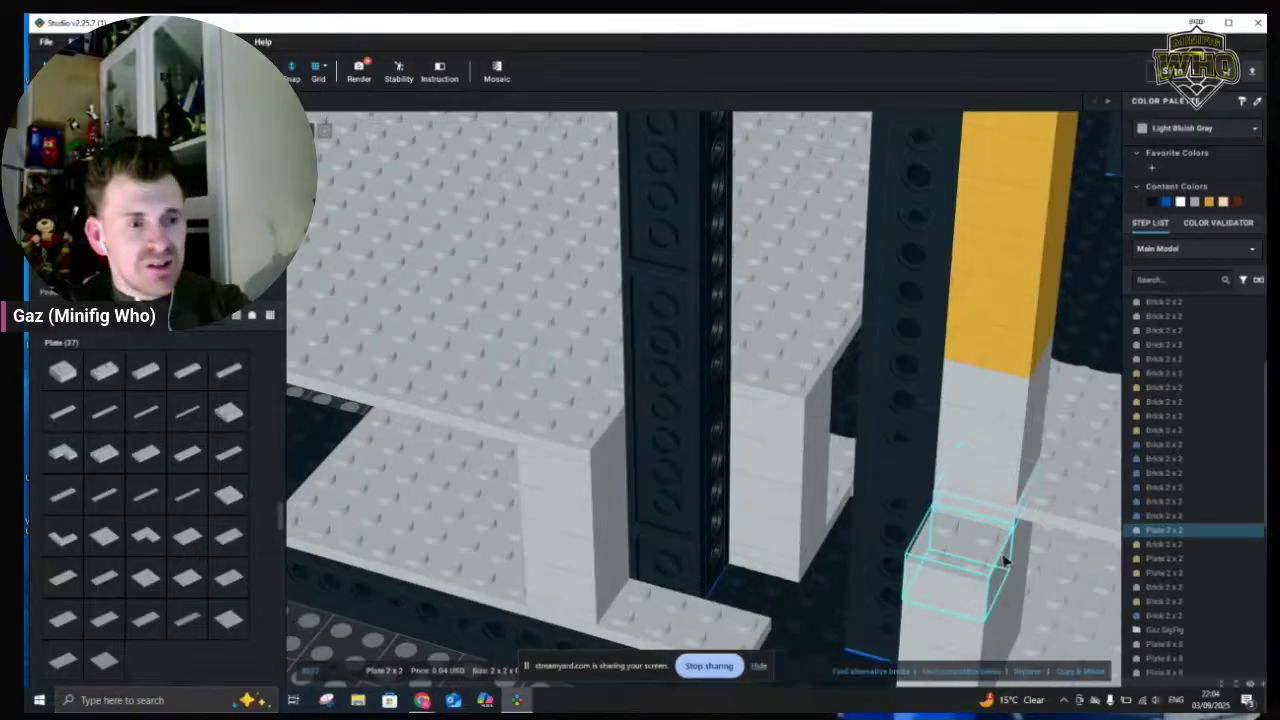
key(Delete)
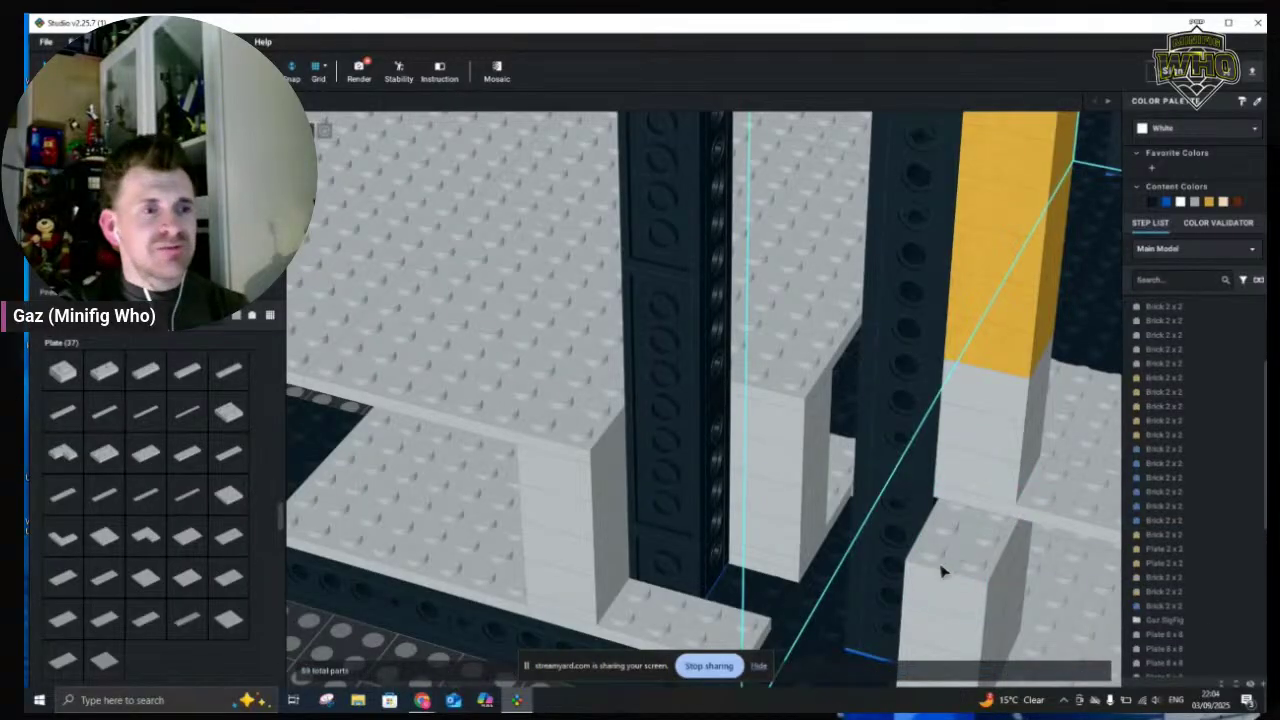
Add a light bluish gray 2 x 4 plate, rotate it a quarter turn and place it across the front stack and the column behind
scroll(940, 574, down, 4)
scroll(937, 574, up, 3)
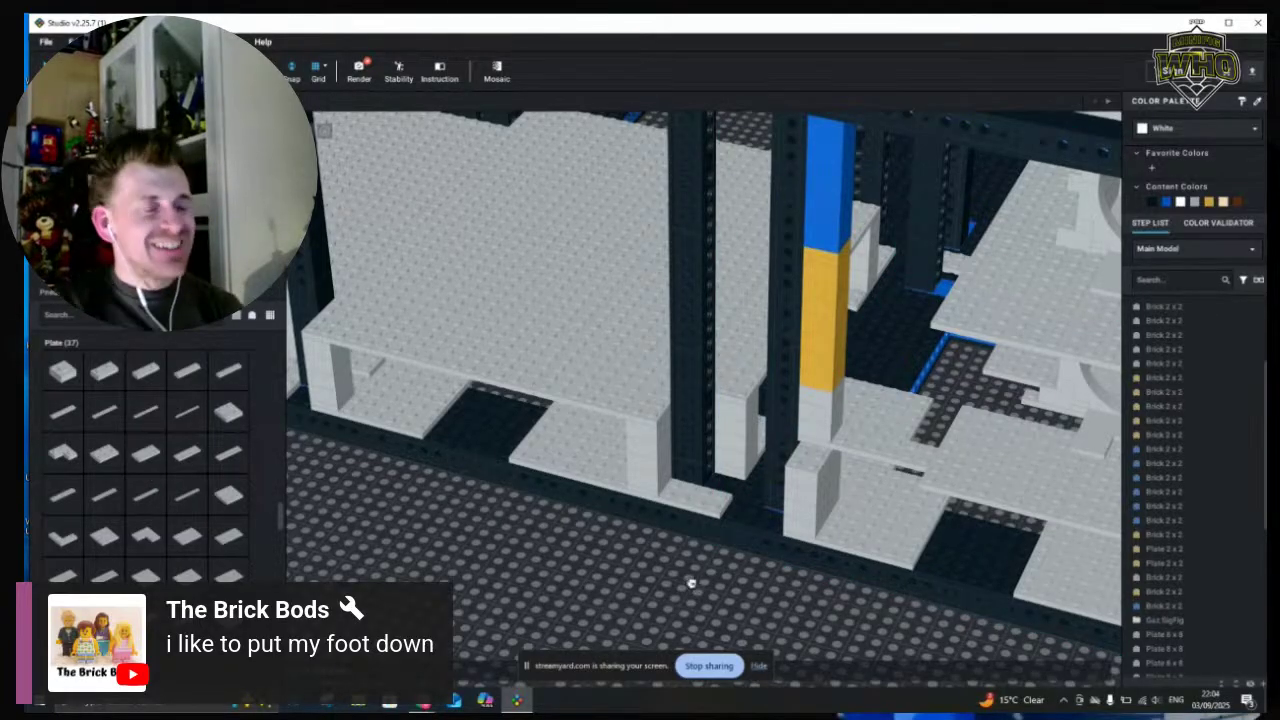
key(ctrl+v)
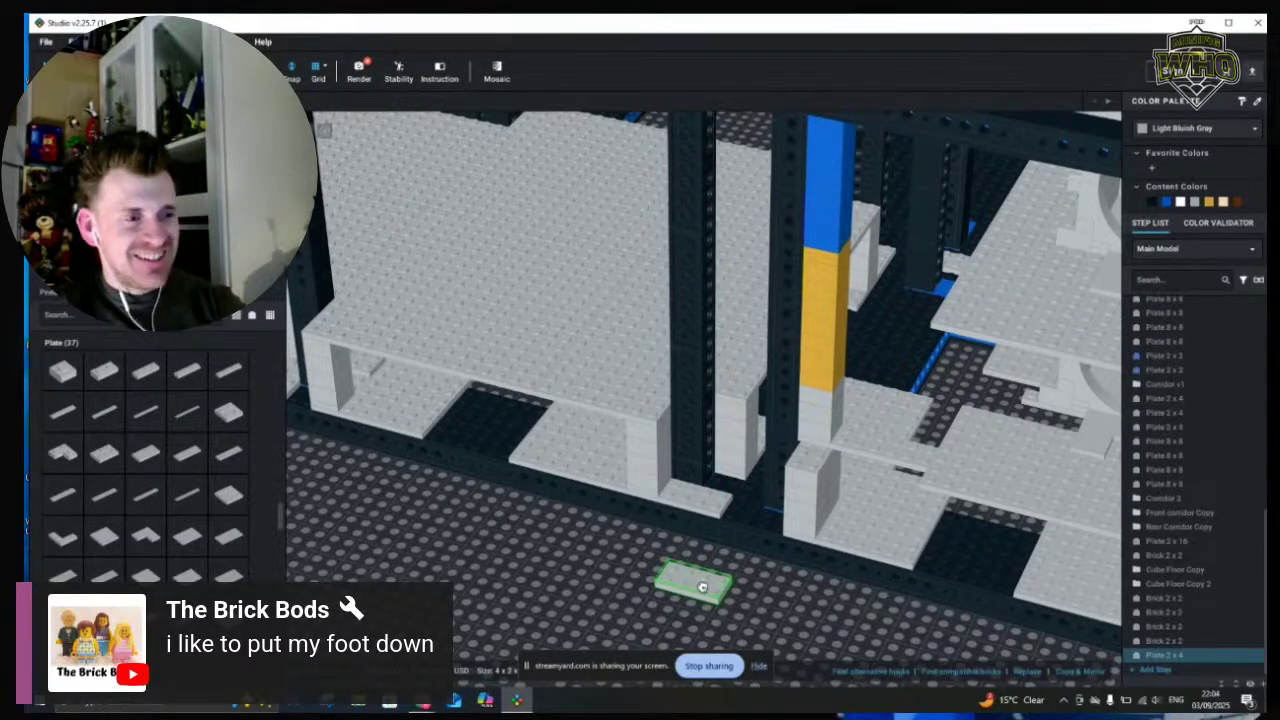
key(Right)
click(702, 587)
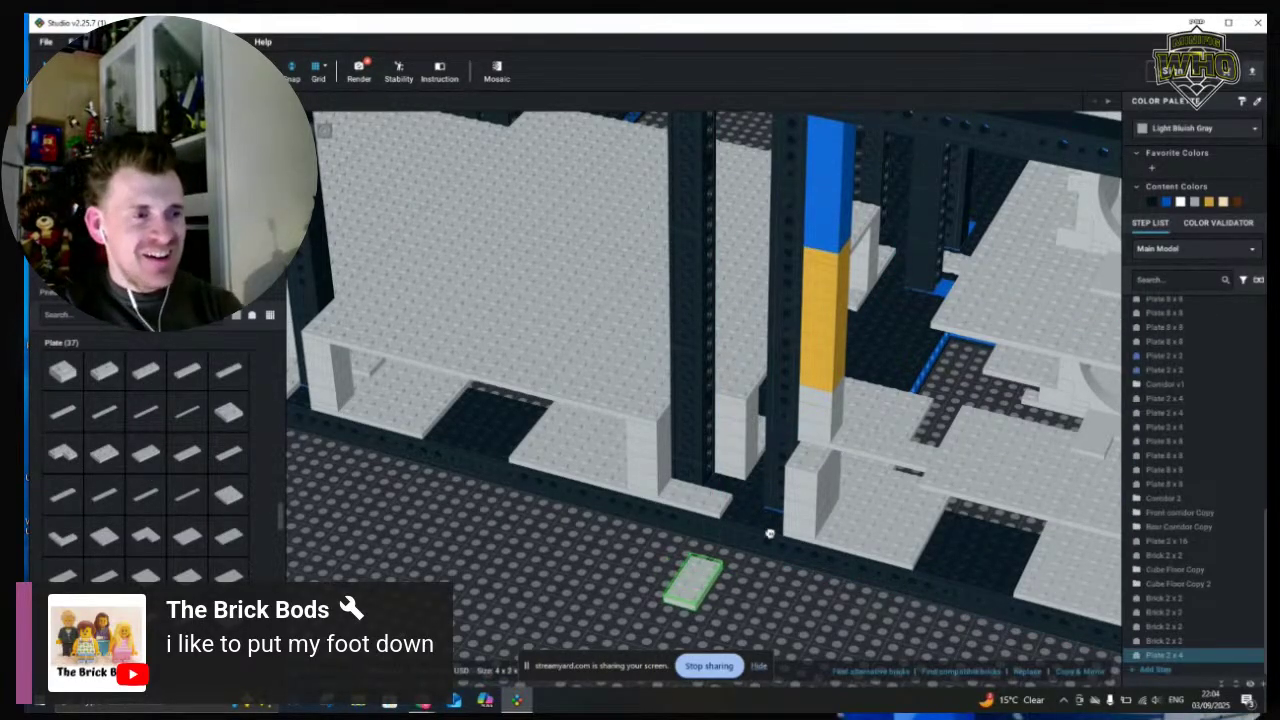
click(818, 450)
click(688, 595)
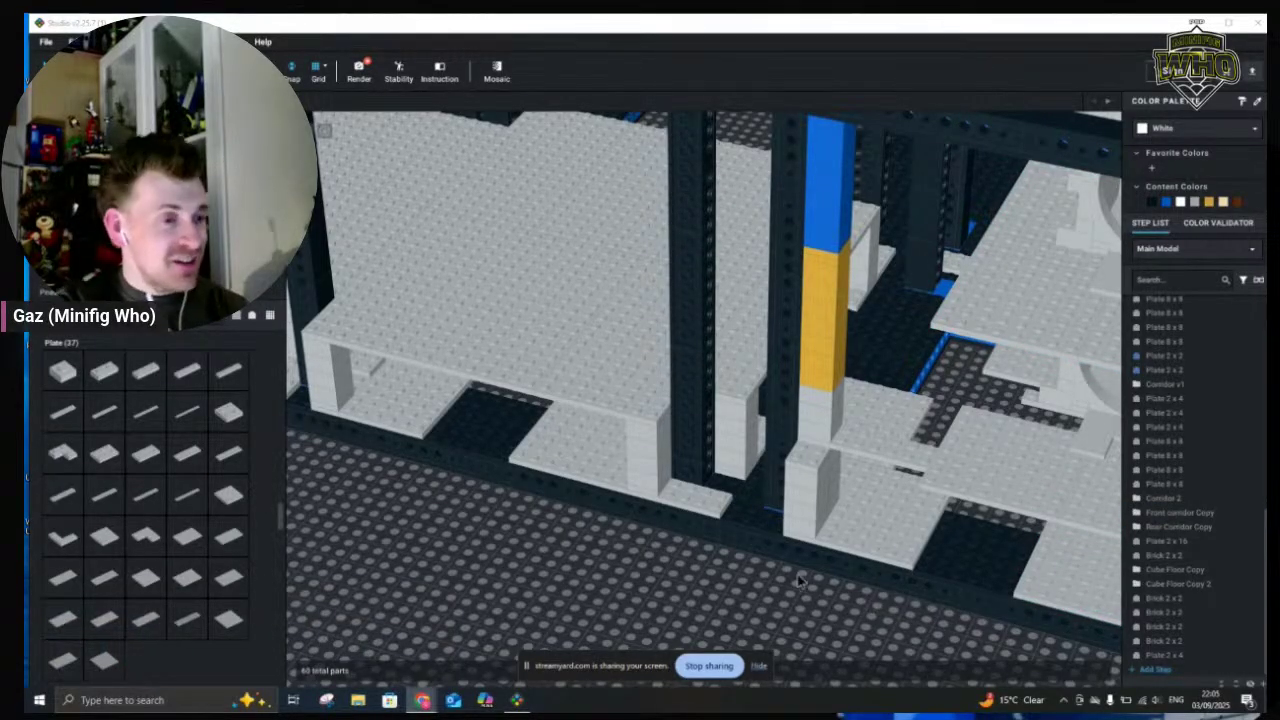
click(746, 621)
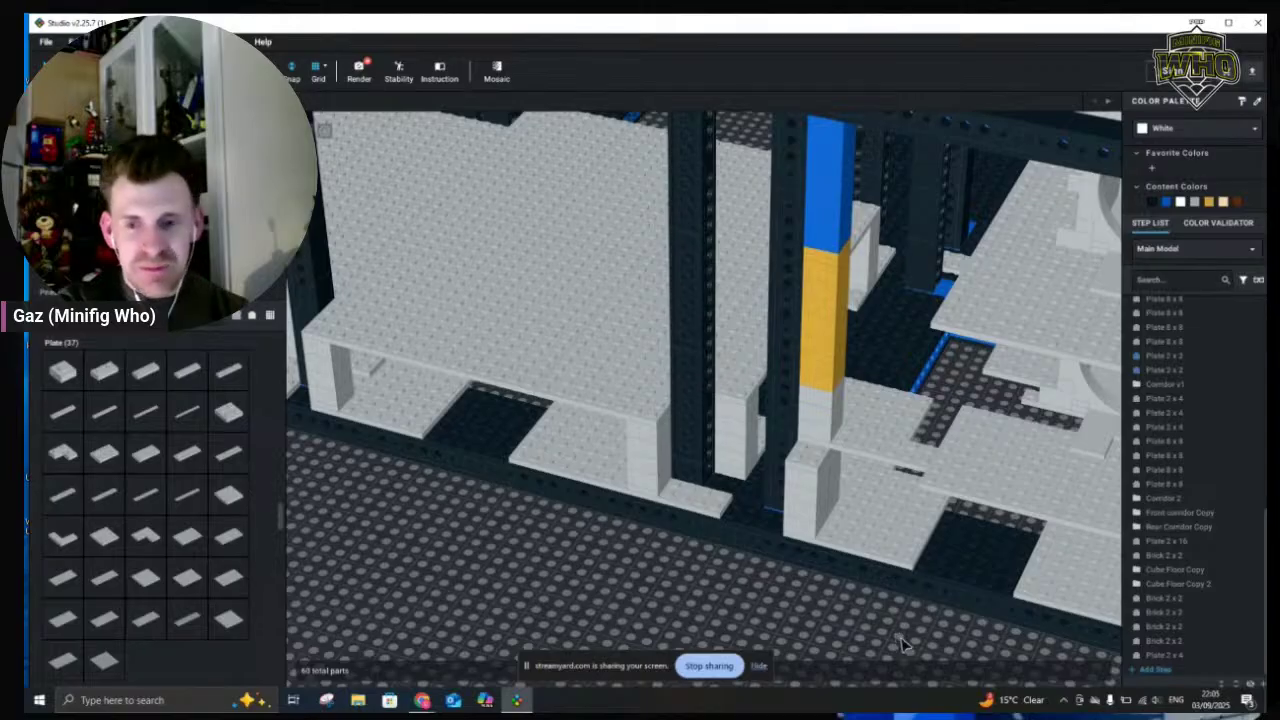
Examine the new front stack, the blue-and-orange column and the neighbouring front bays from the front, the side and above
right_drag(901, 638, 896, 640)
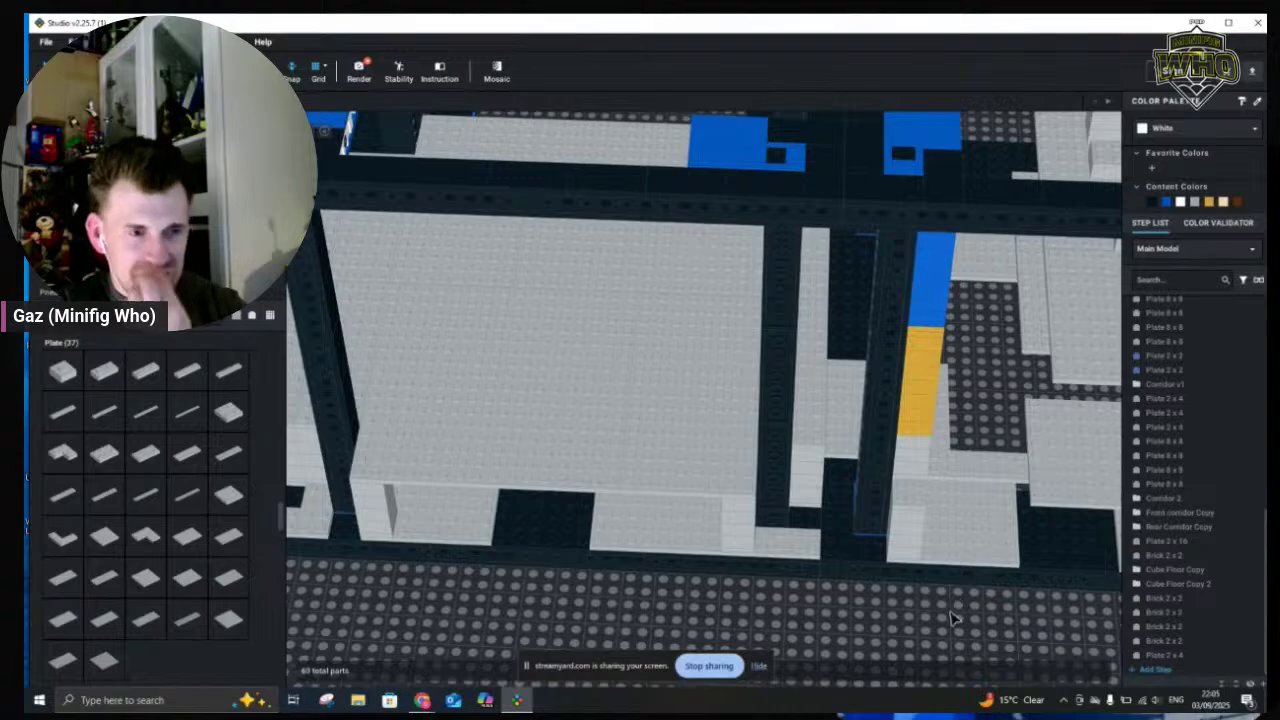
scroll(980, 630, down, 5)
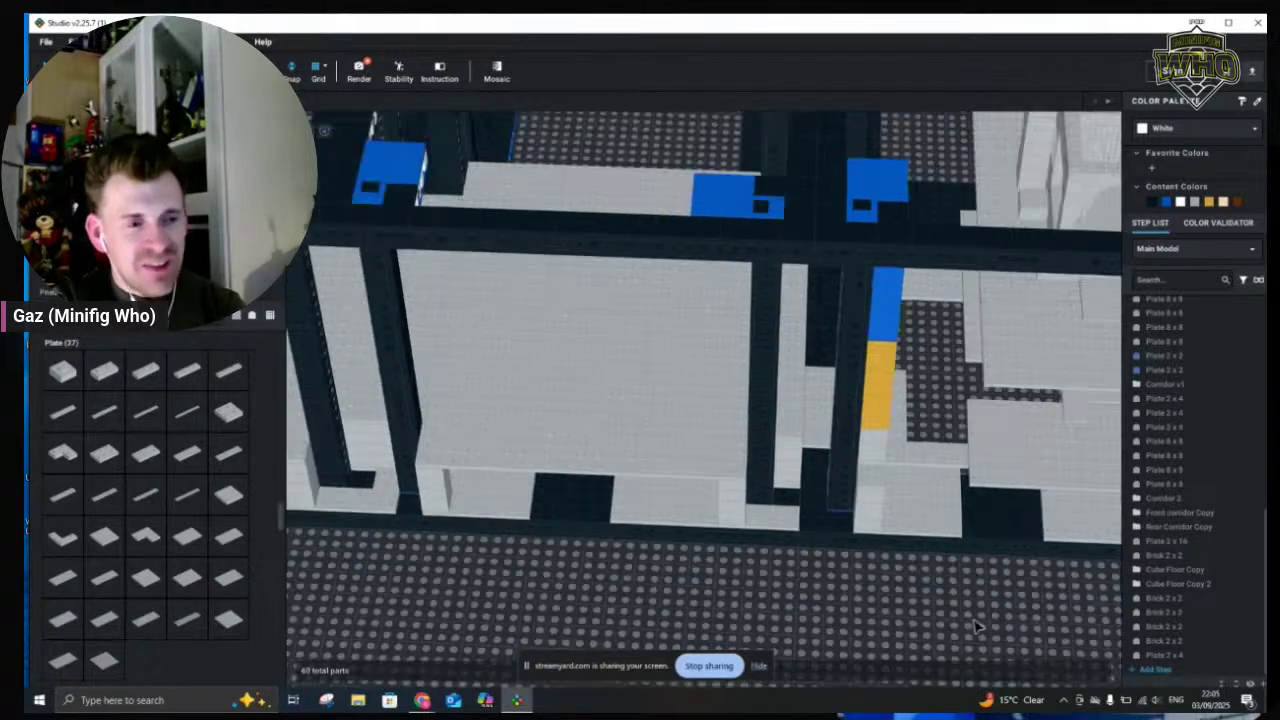
right_drag(1010, 605, 987, 590)
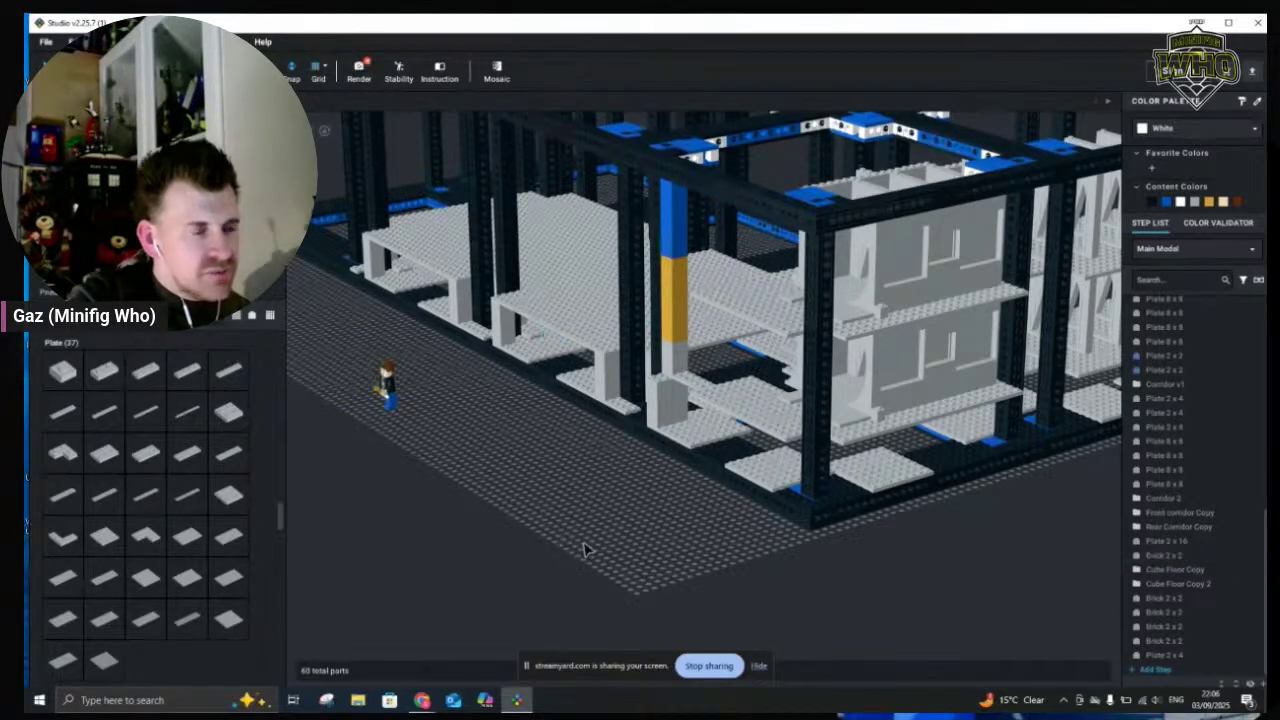
scroll(583, 547, up, 3)
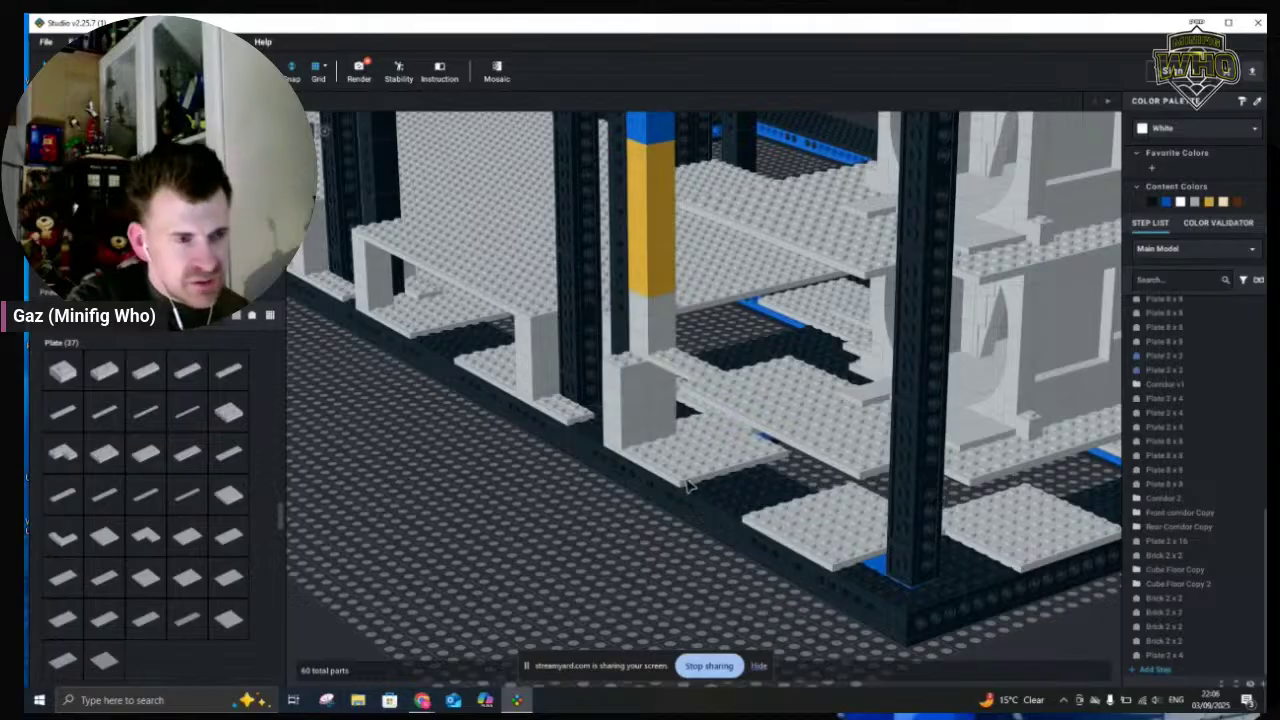
scroll(600, 545, down, 3)
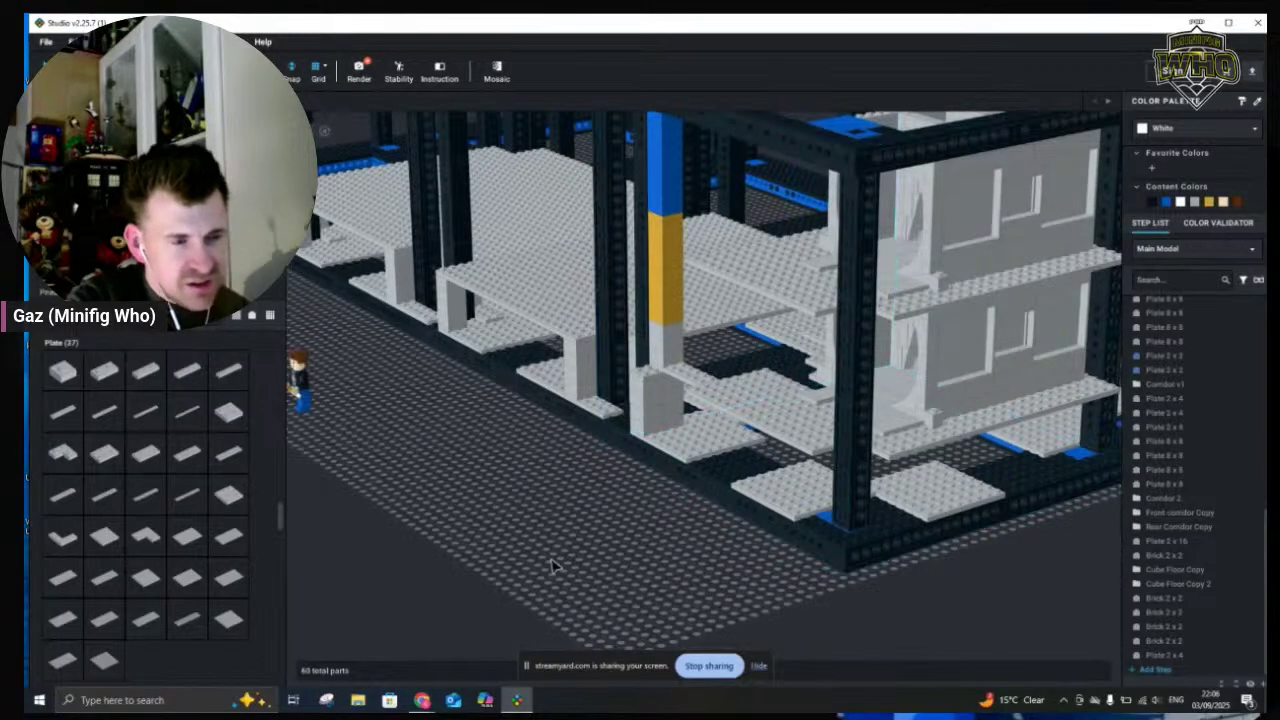
right_drag(585, 574, 585, 600)
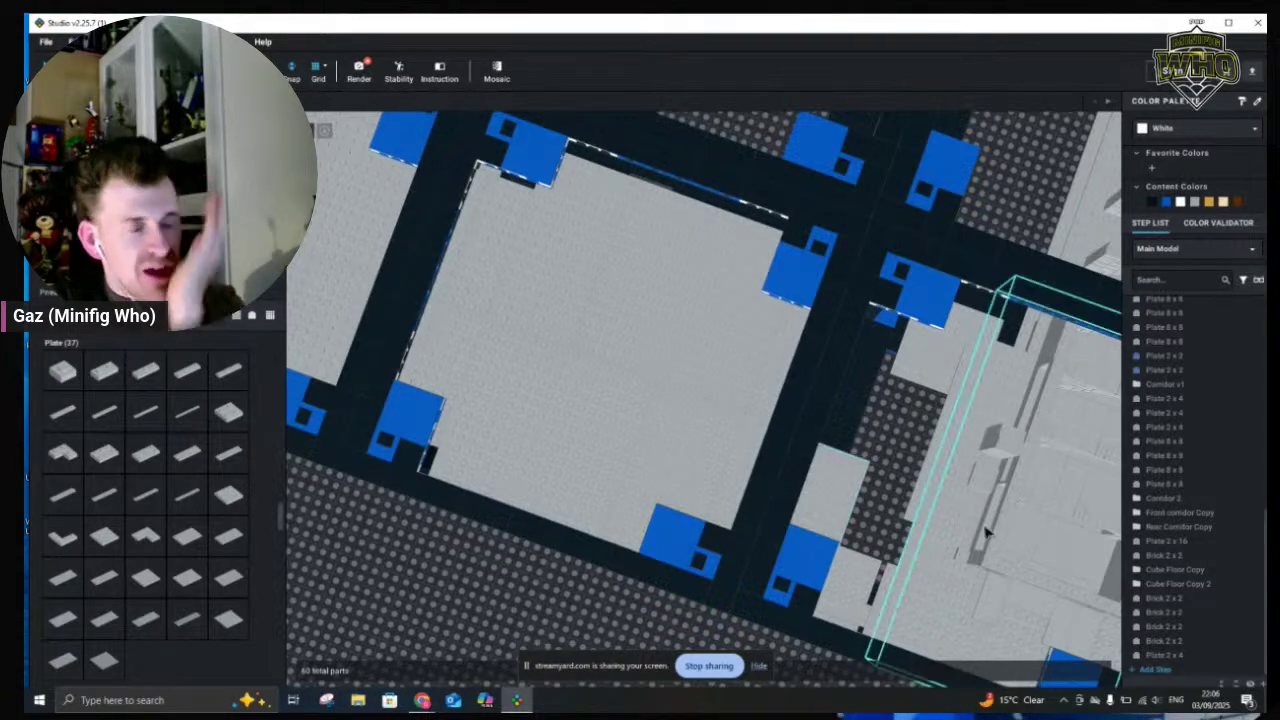
scroll(612, 574, down, 5)
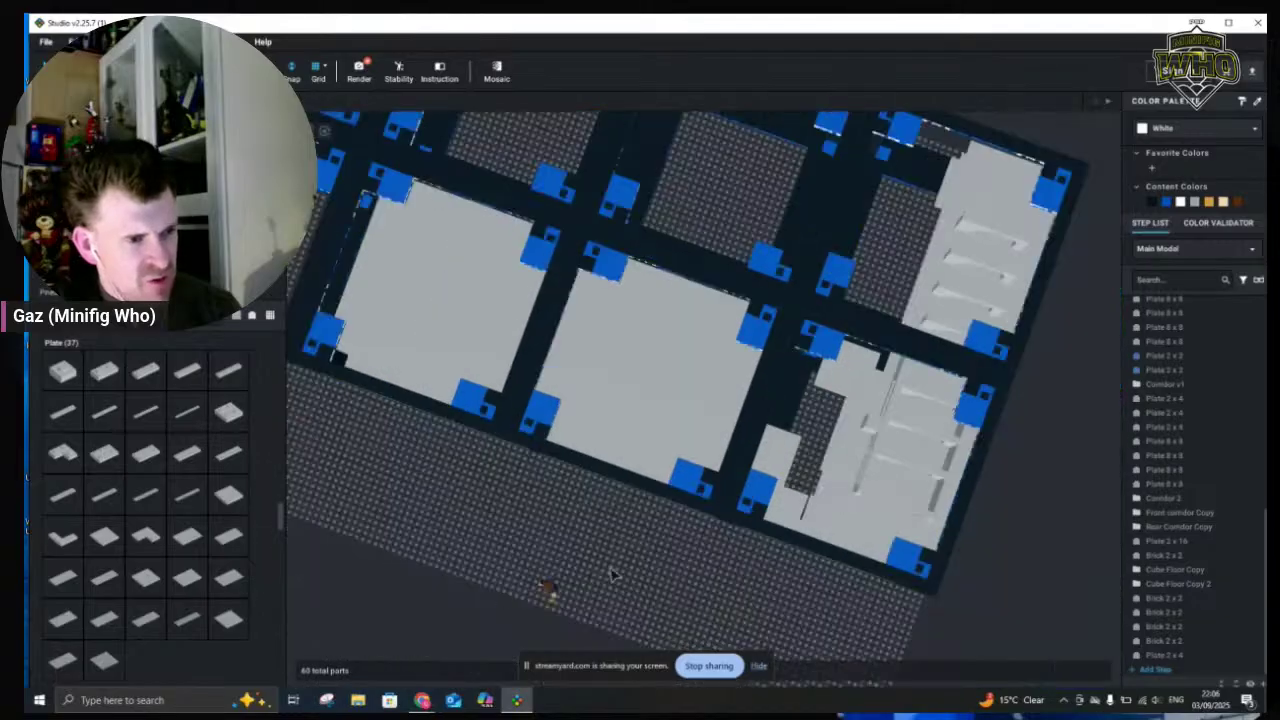
right_drag(1072, 554, 1067, 554)
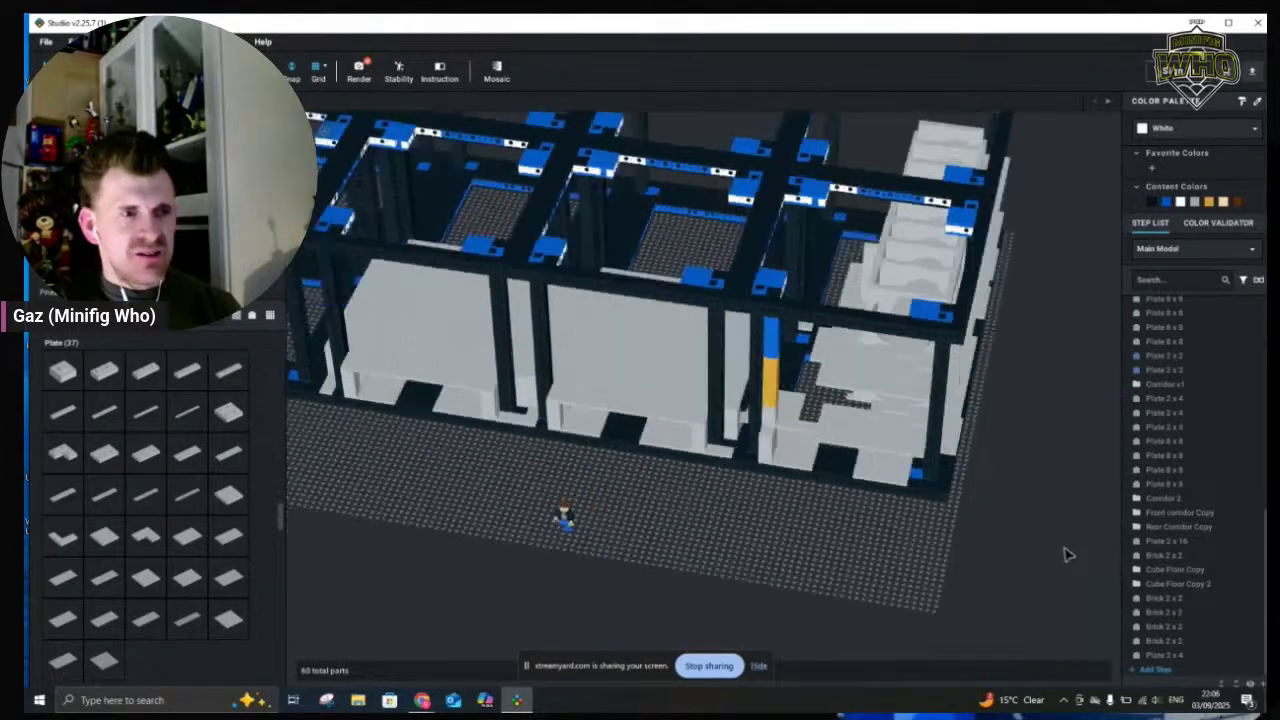
scroll(1066, 554, up, 2)
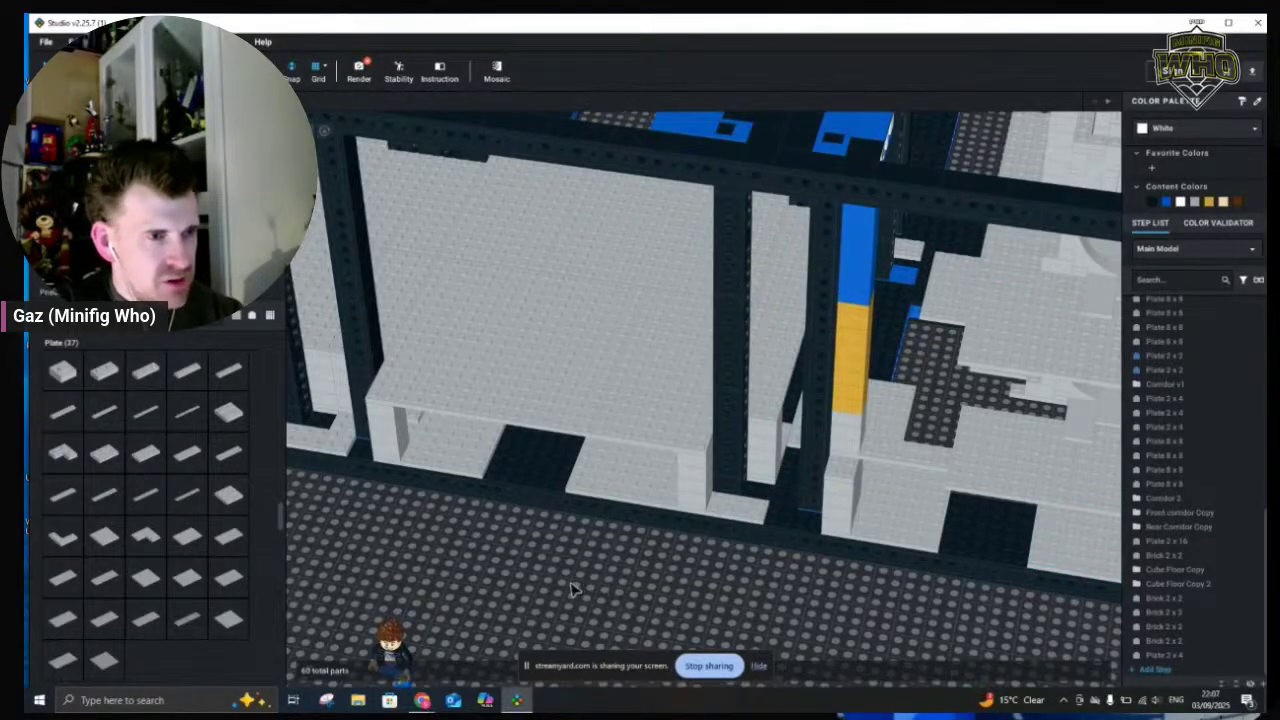
middle_drag(577, 590, 564, 591)
key(Up)
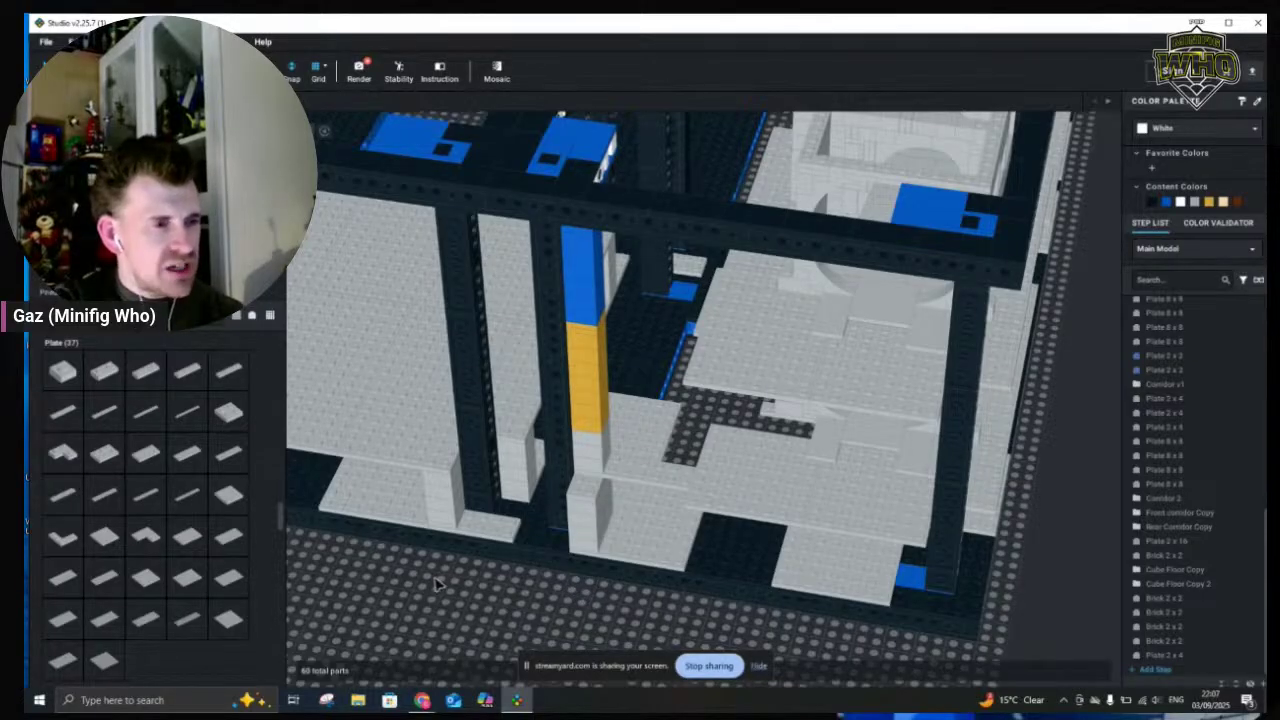
scroll(438, 586, down, 3)
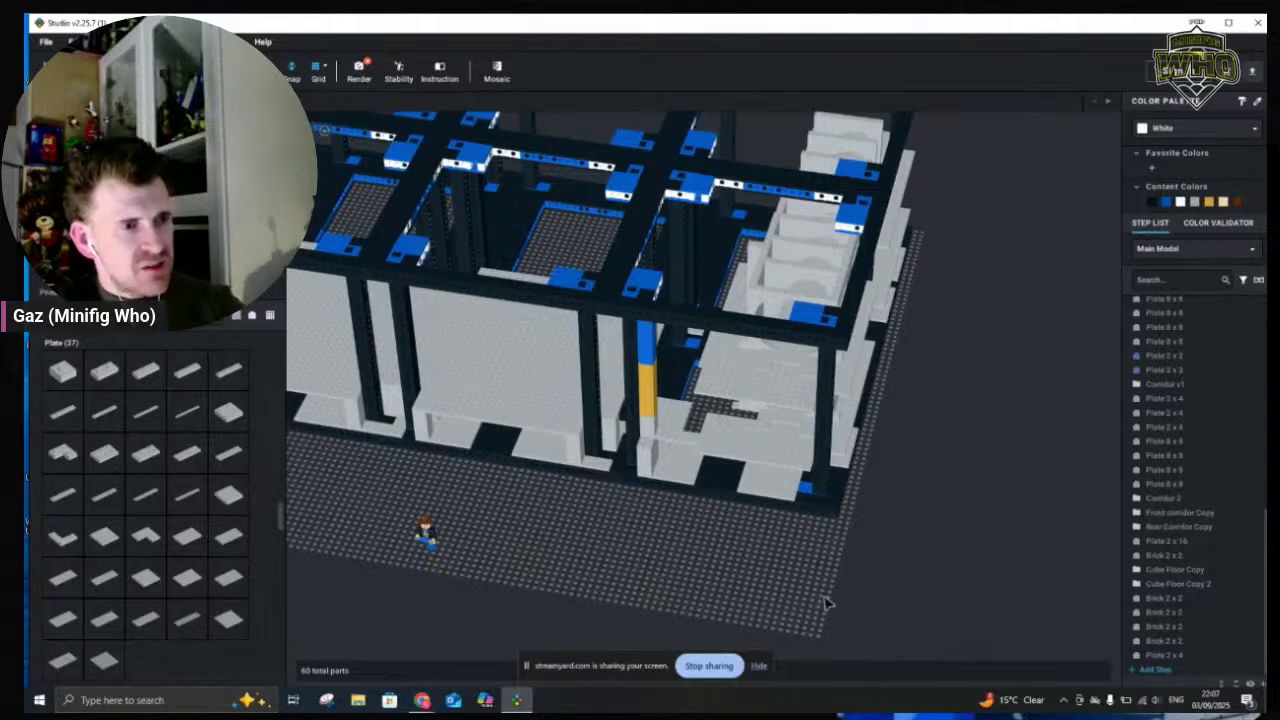
Examine the overall frame layout, from the empty end bay across the filled front bays to the staircase bay
scroll(826, 600, up, 5)
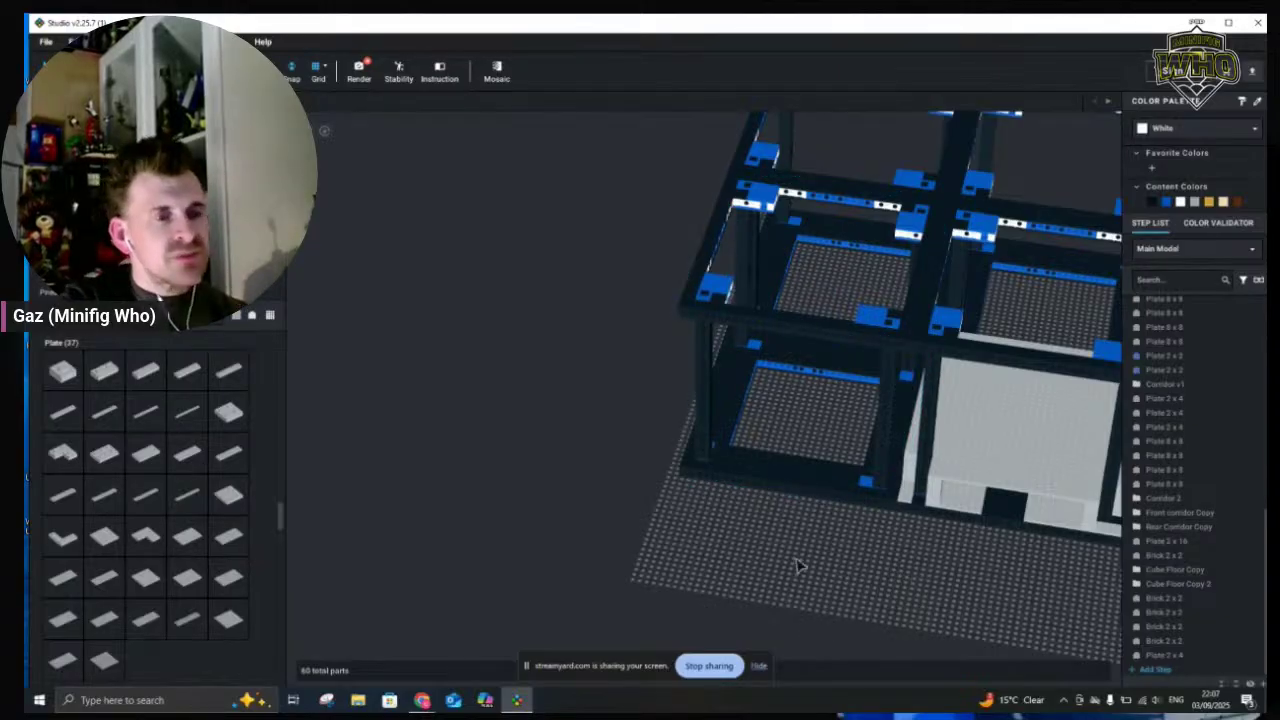
middle_drag(800, 566, 747, 589)
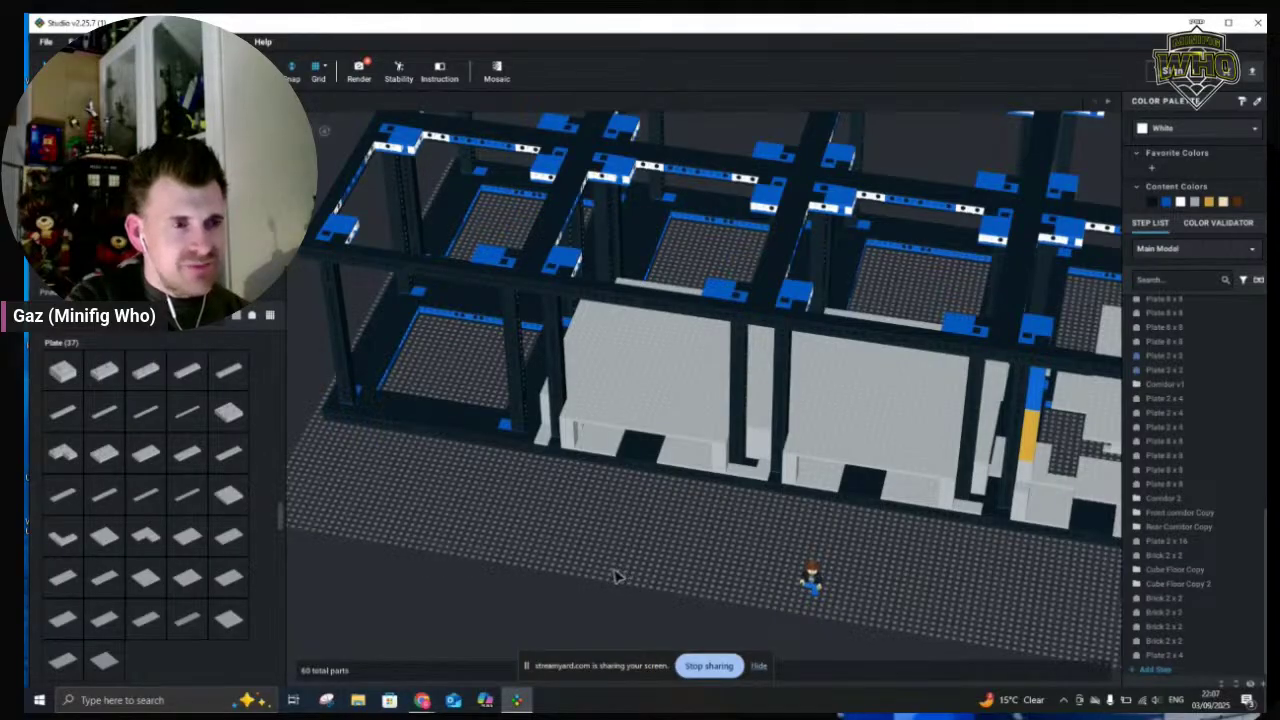
right_drag(616, 577, 611, 580)
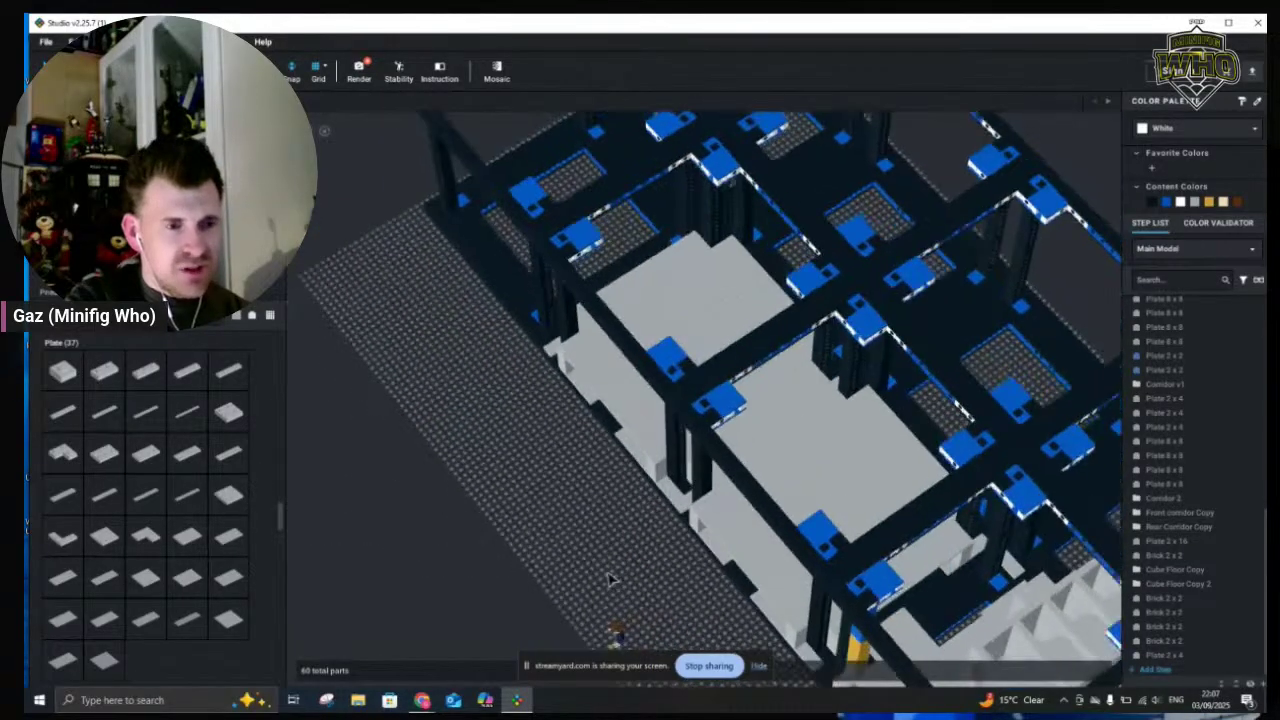
click(835, 504)
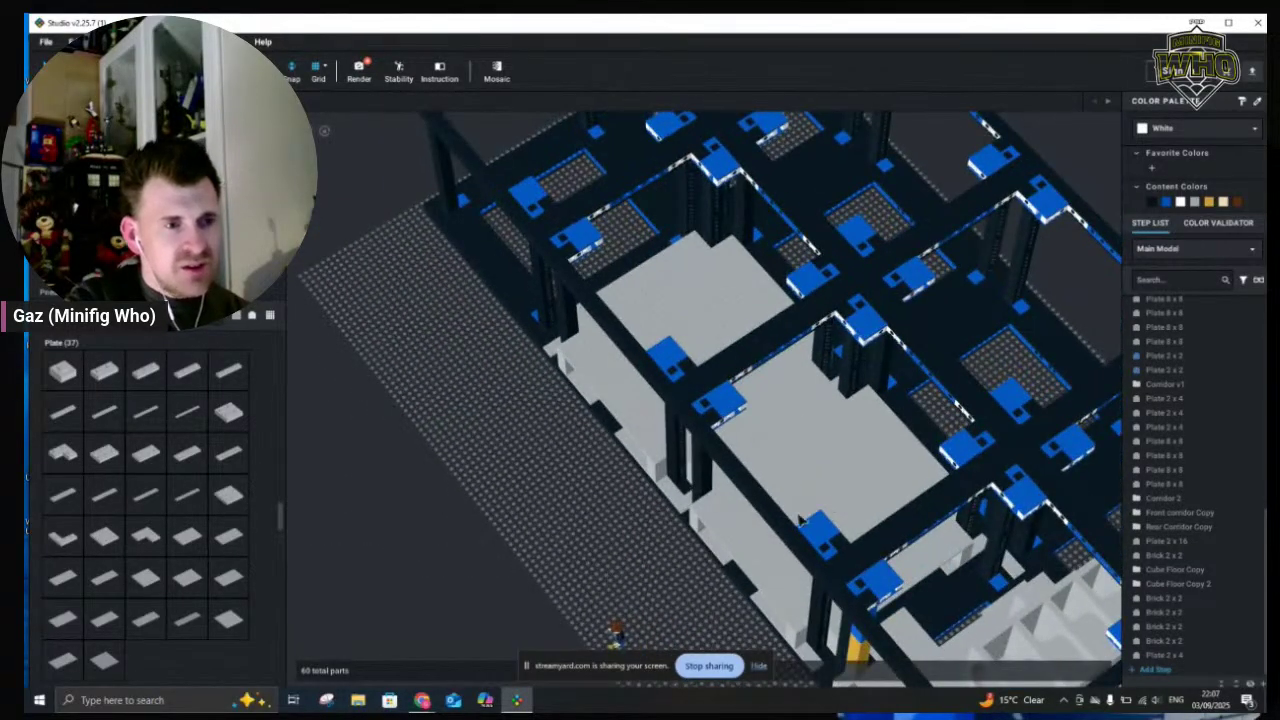
click(562, 525)
right_drag(570, 521, 585, 504)
click(998, 433)
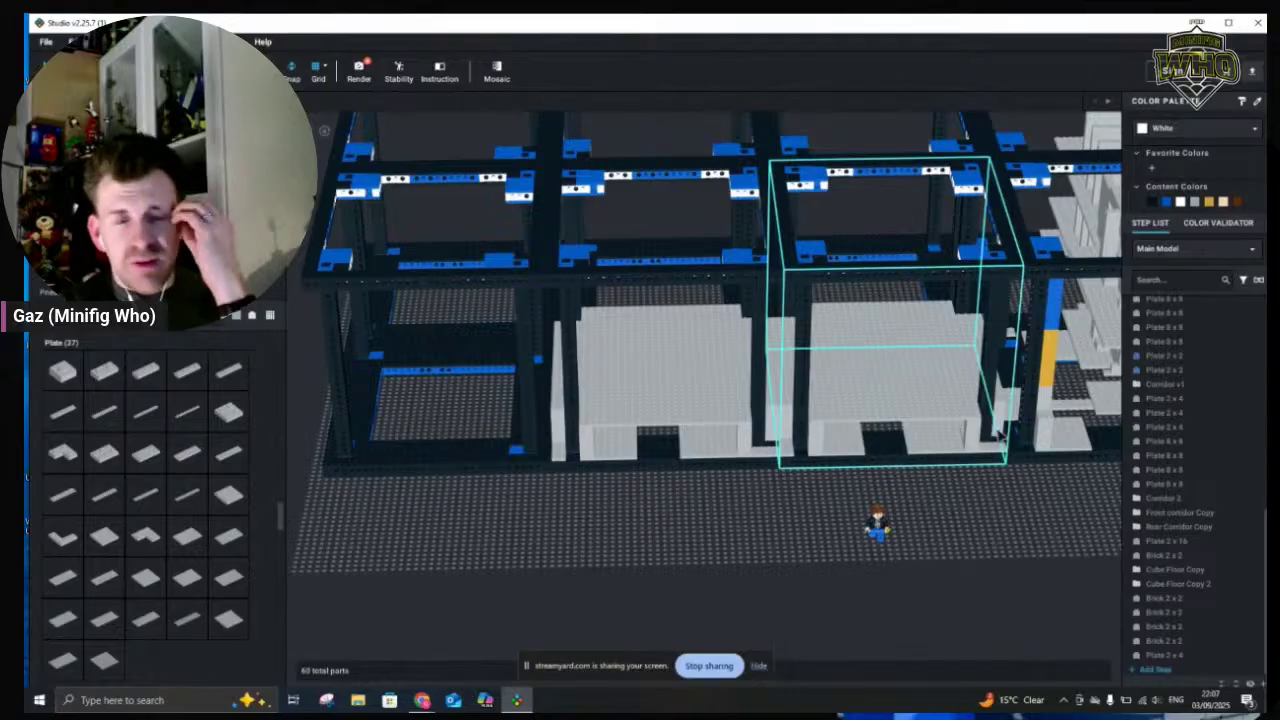
click(1078, 441)
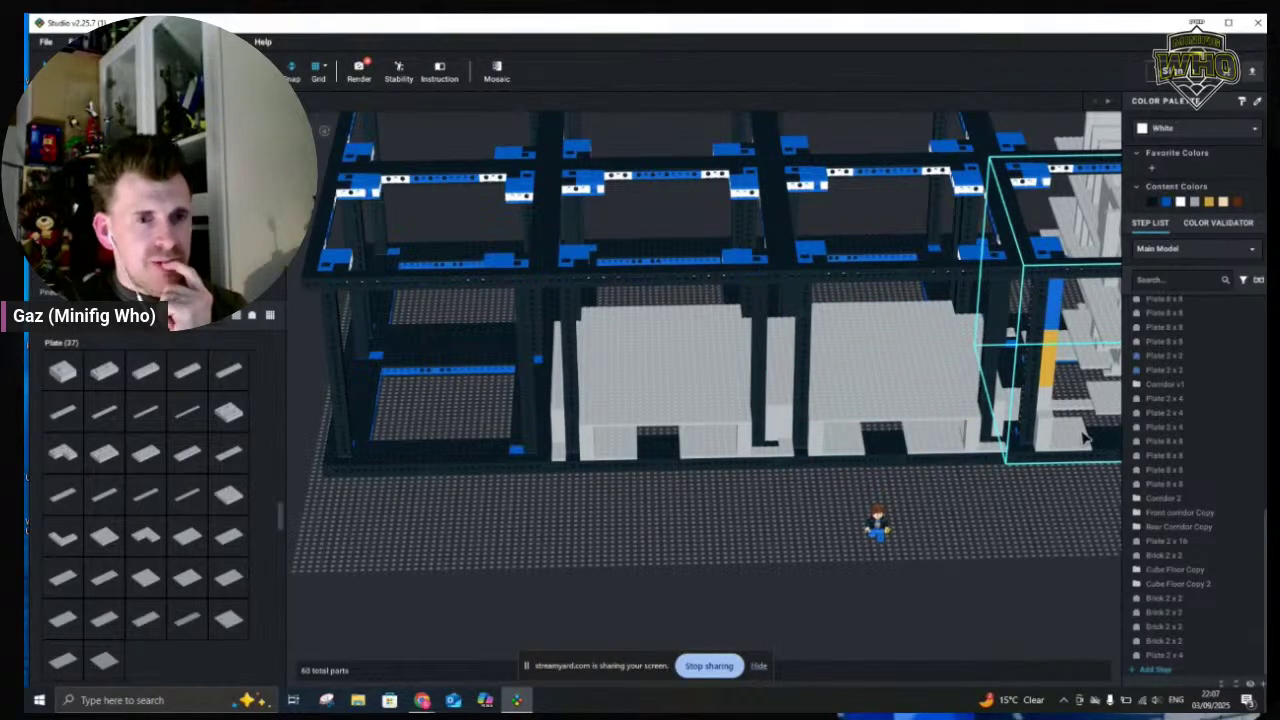
click(1085, 437)
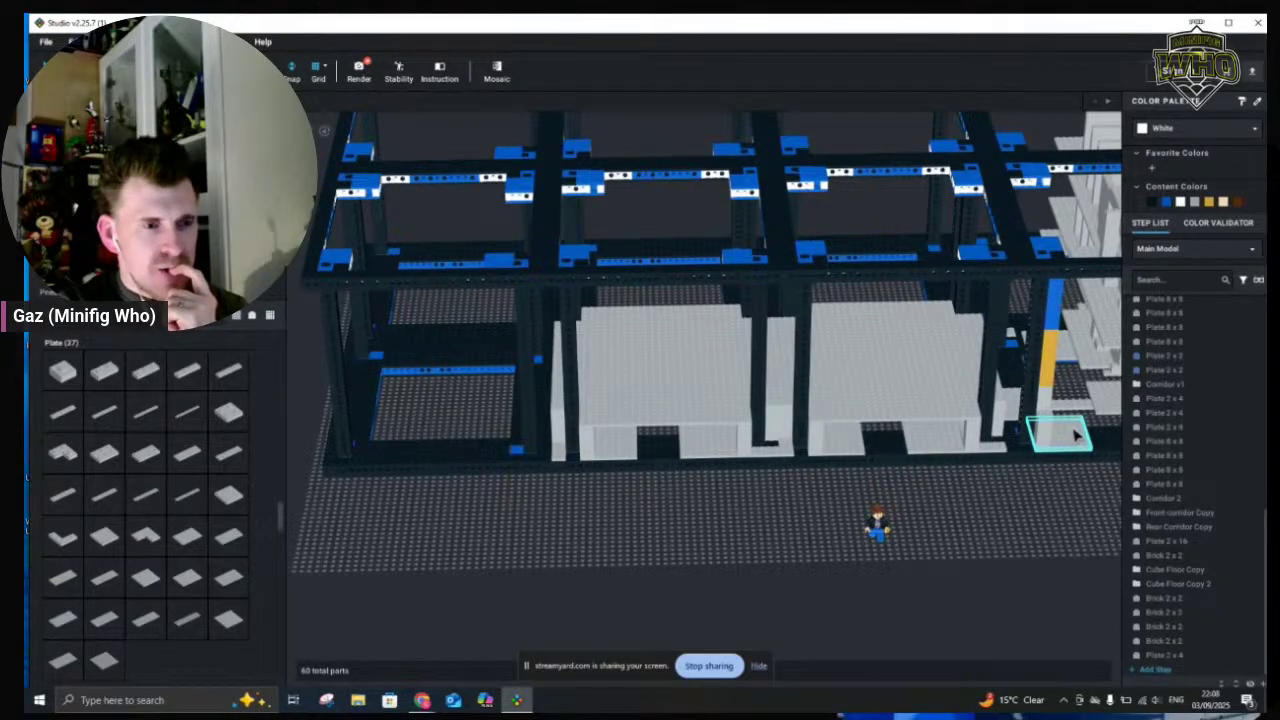
click(1064, 482)
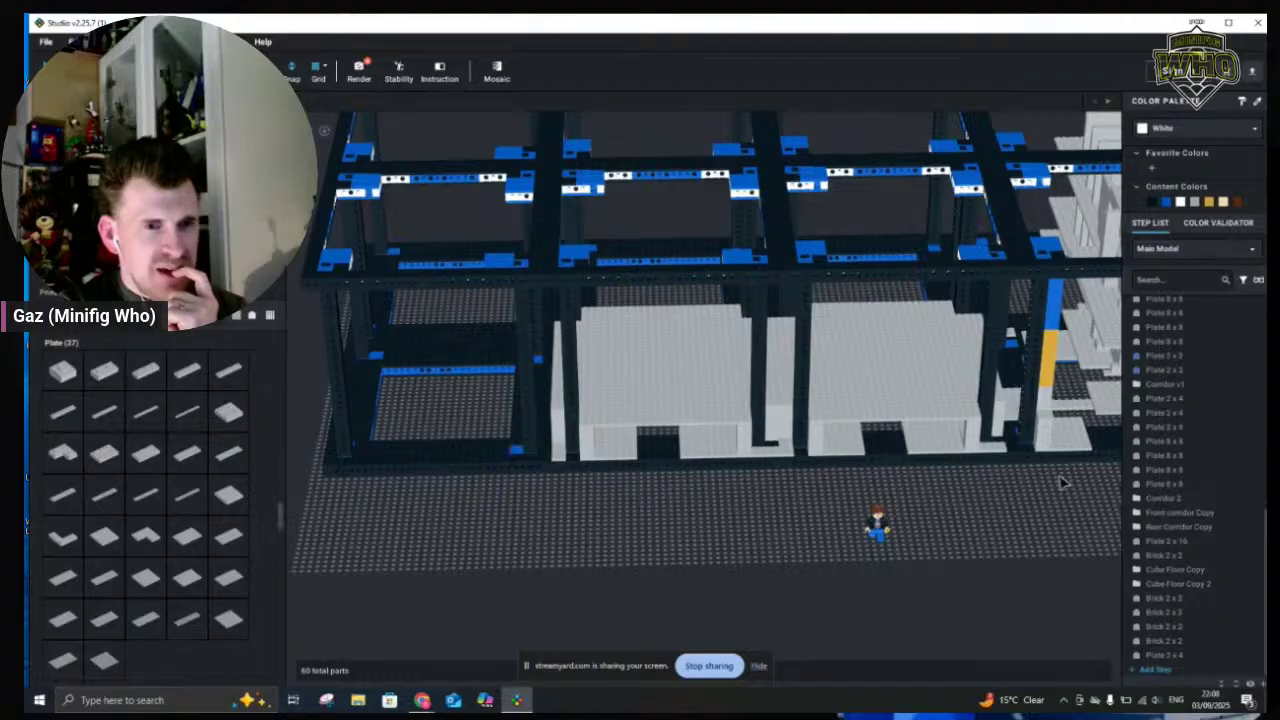
scroll(1058, 492, down, 5)
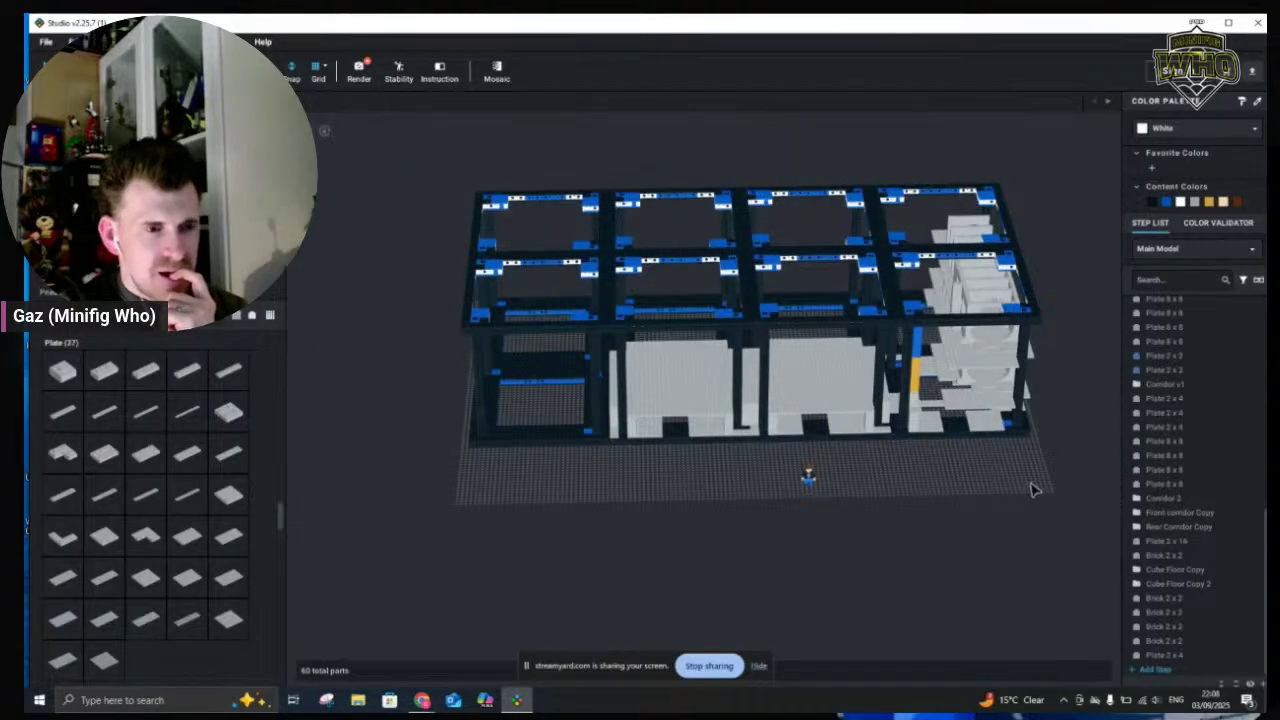
click(1008, 386)
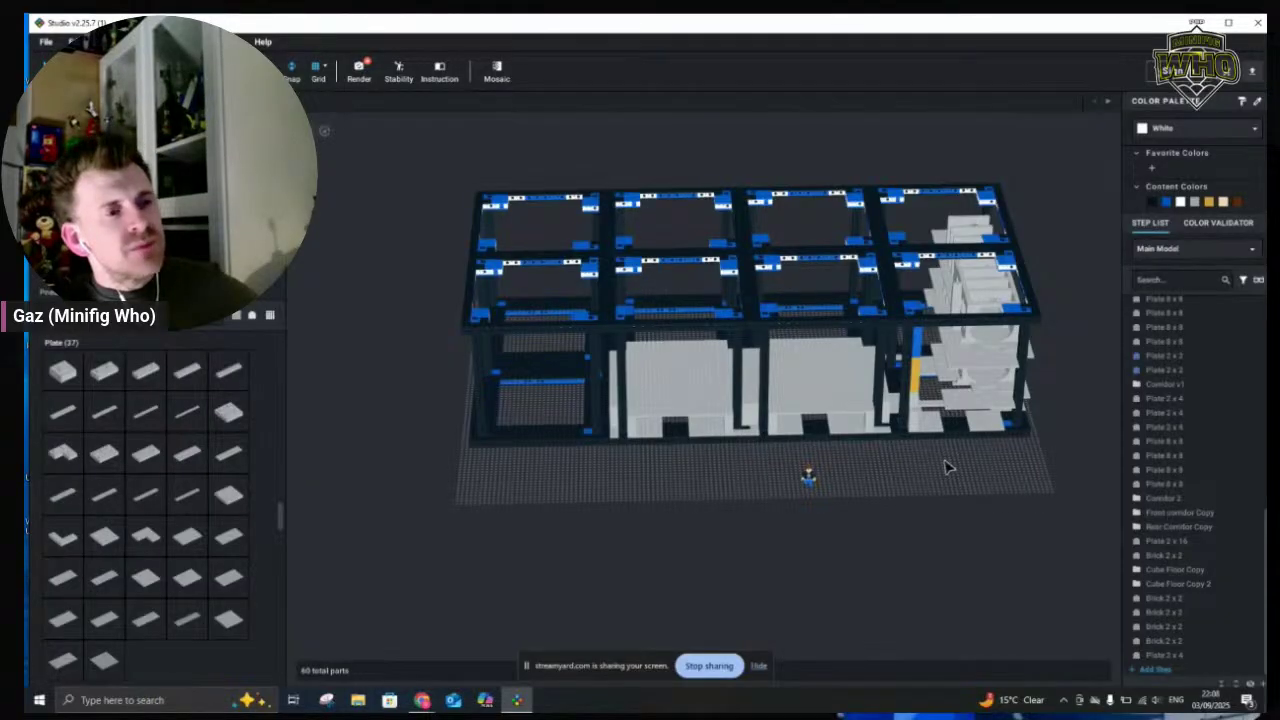
click(537, 452)
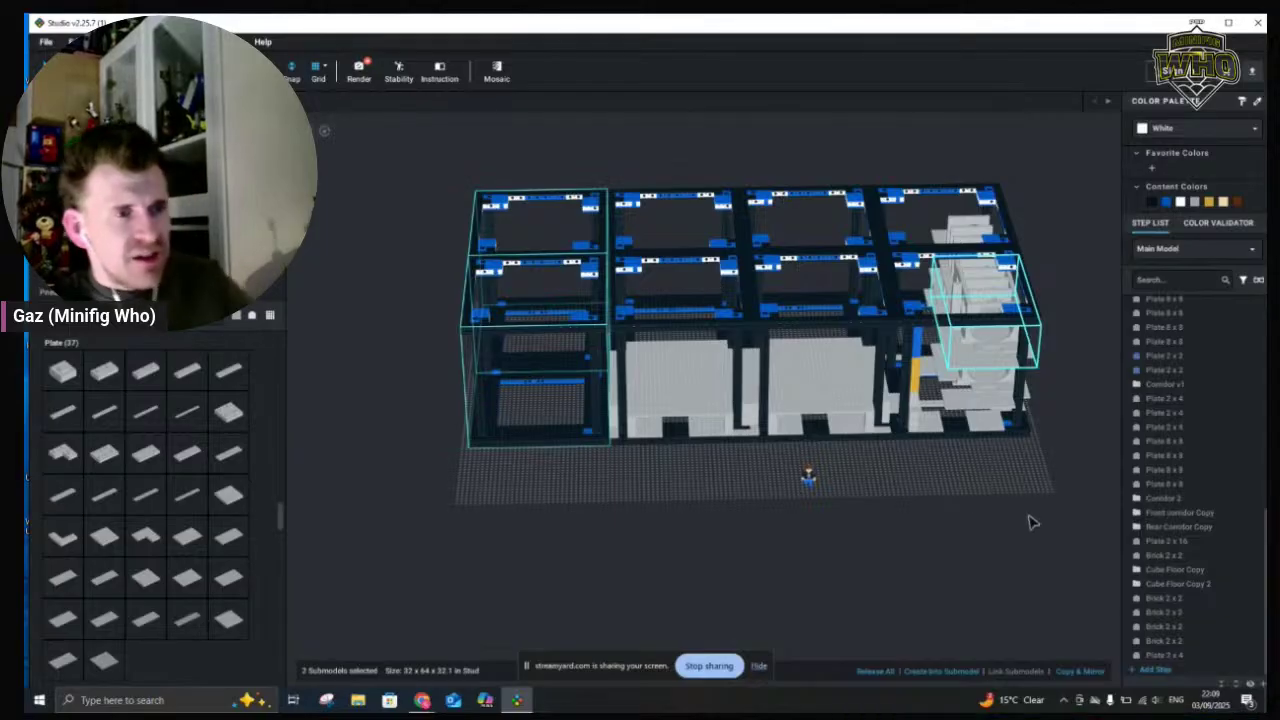
click(468, 344)
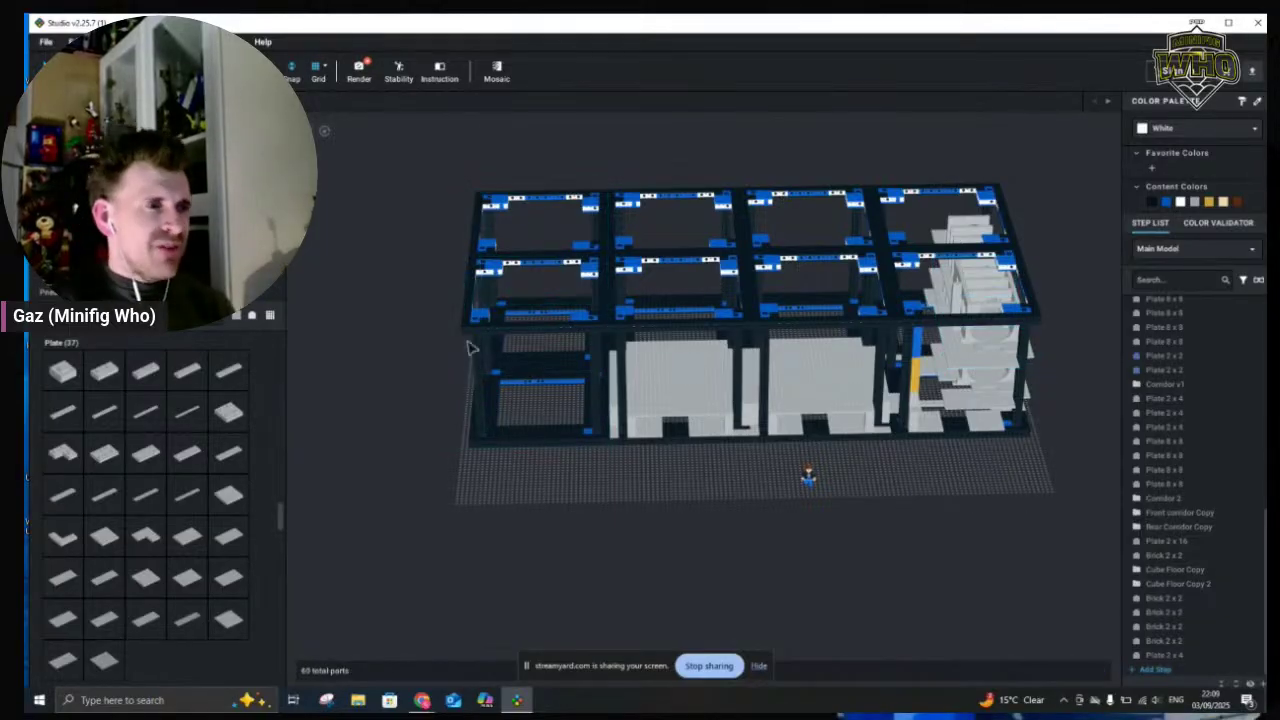
click(545, 452)
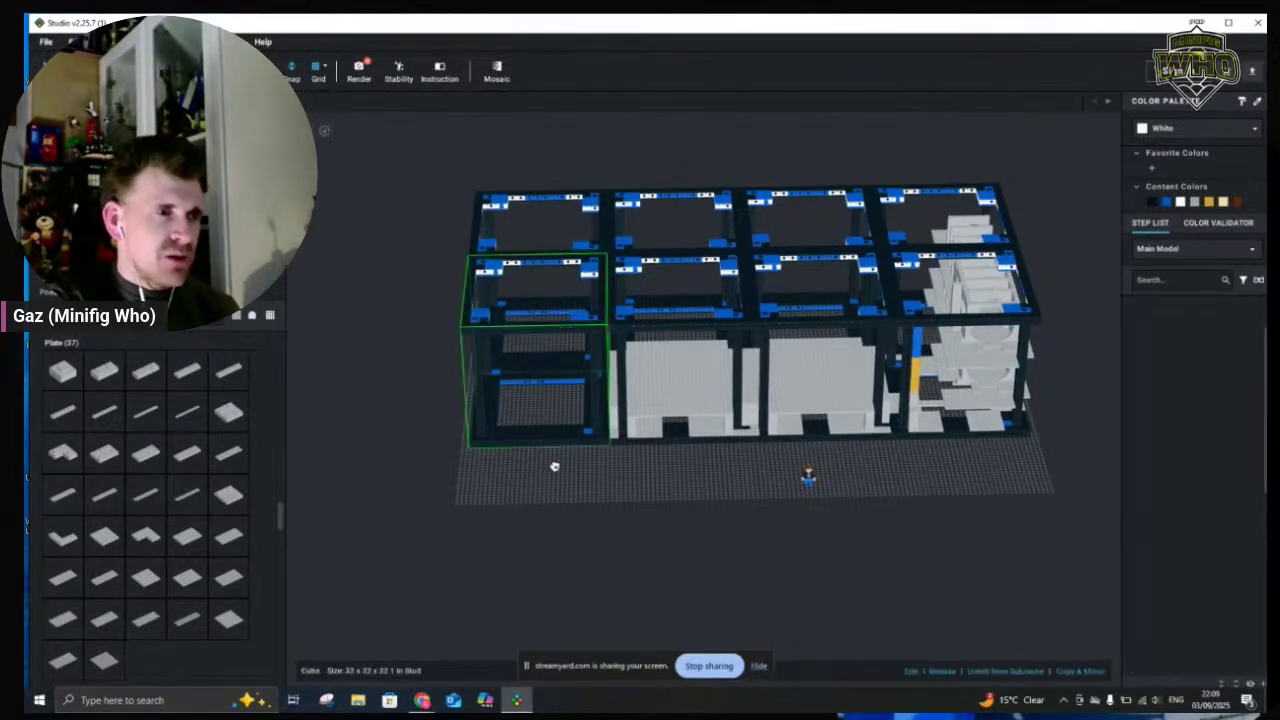
drag(543, 454, 507, 488)
key(ctrl+z)
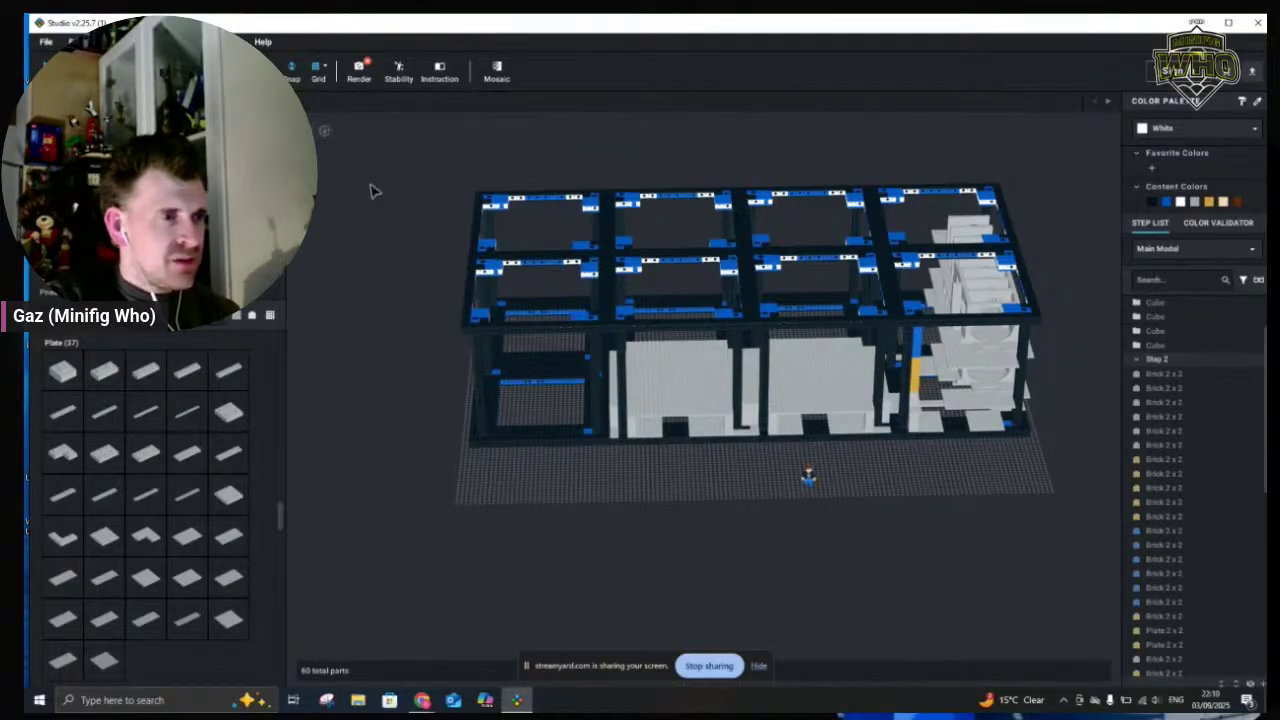
Move the two Cube frames from the empty end to in front of the staircase bay and add a Copy & Mirror pair beside them
click(570, 468)
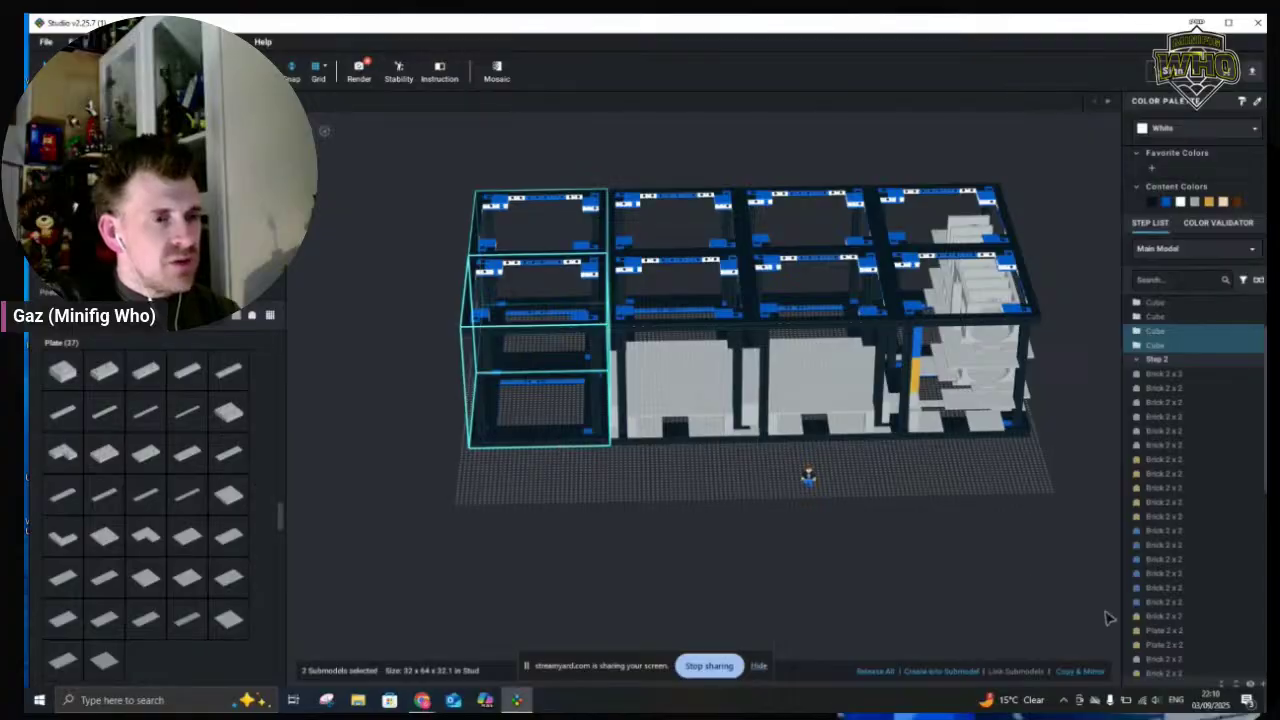
drag(1086, 602, 1078, 681)
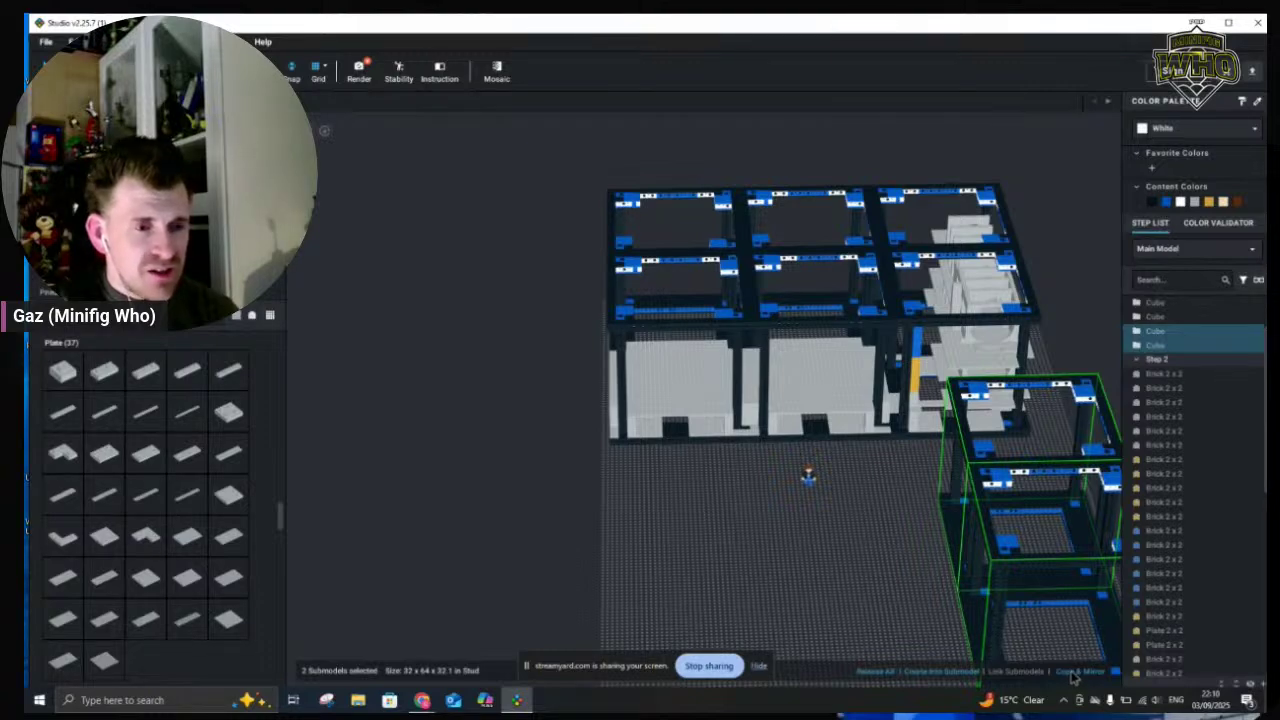
click(1076, 683)
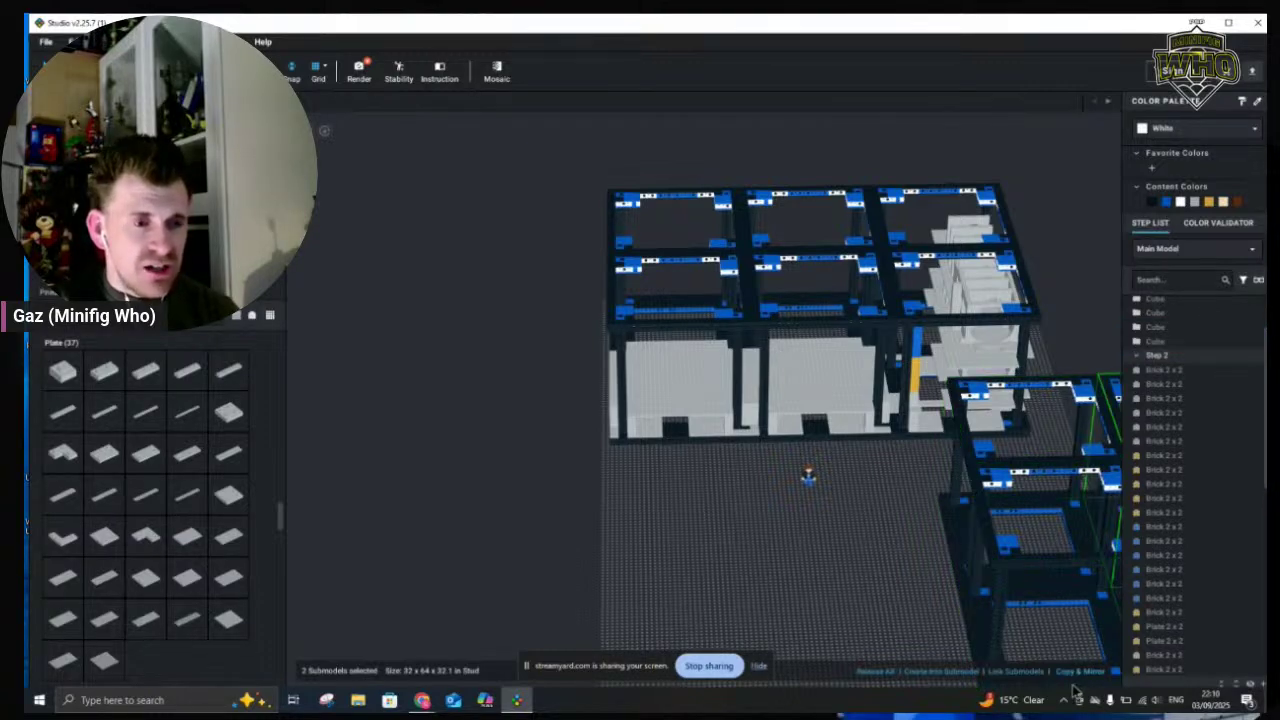
click(874, 628)
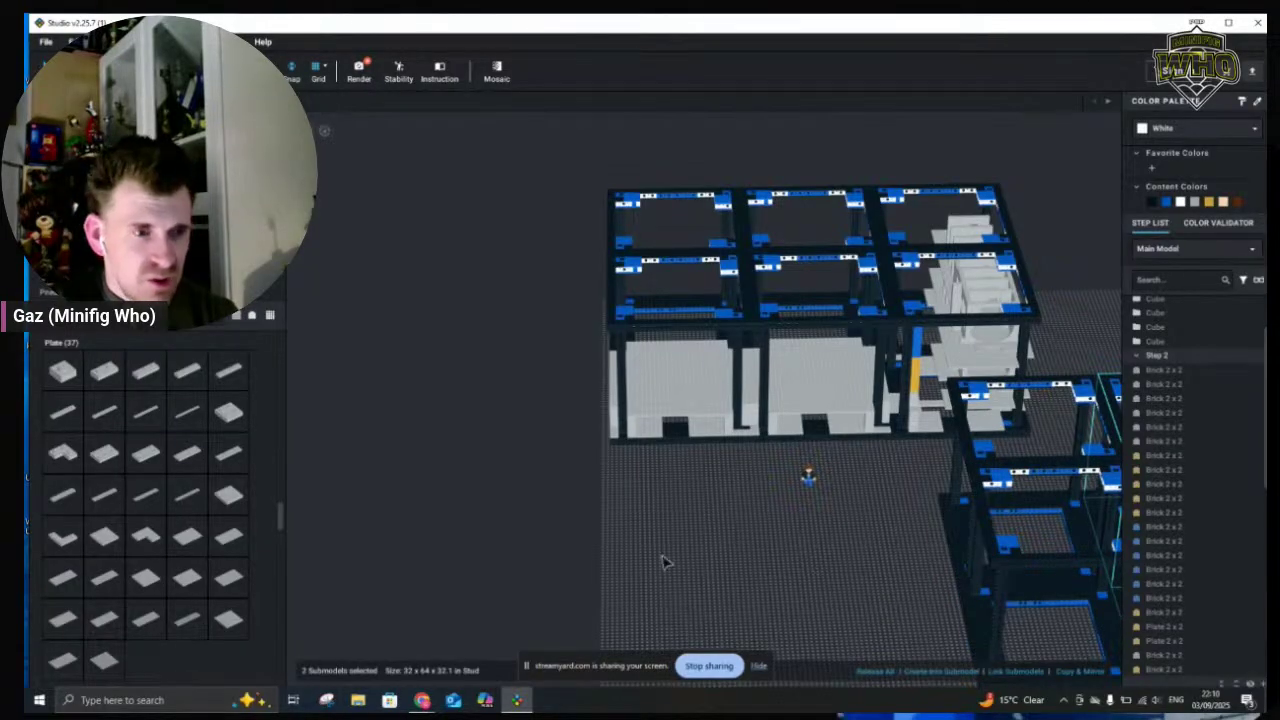
middle_drag(667, 563, 770, 540)
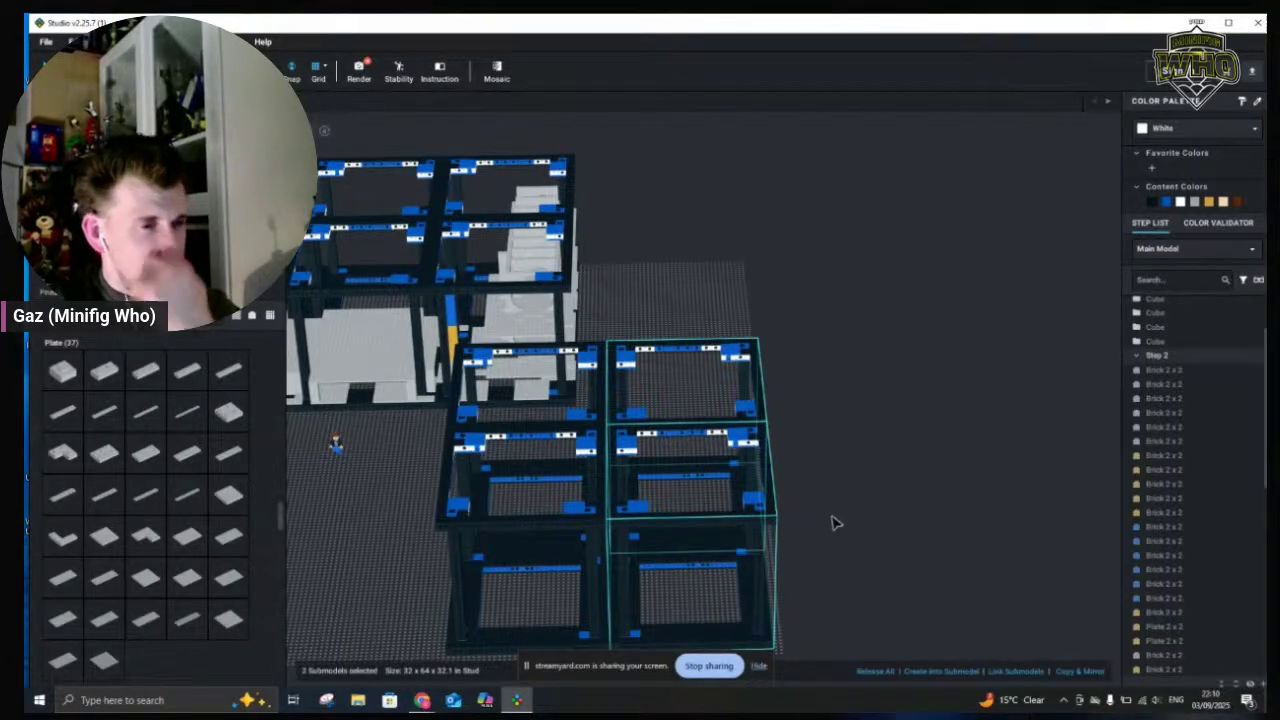
Delete the mirrored pair of Cube frames beside the two front frames and show the remaining layout from straight above
key(Delete)
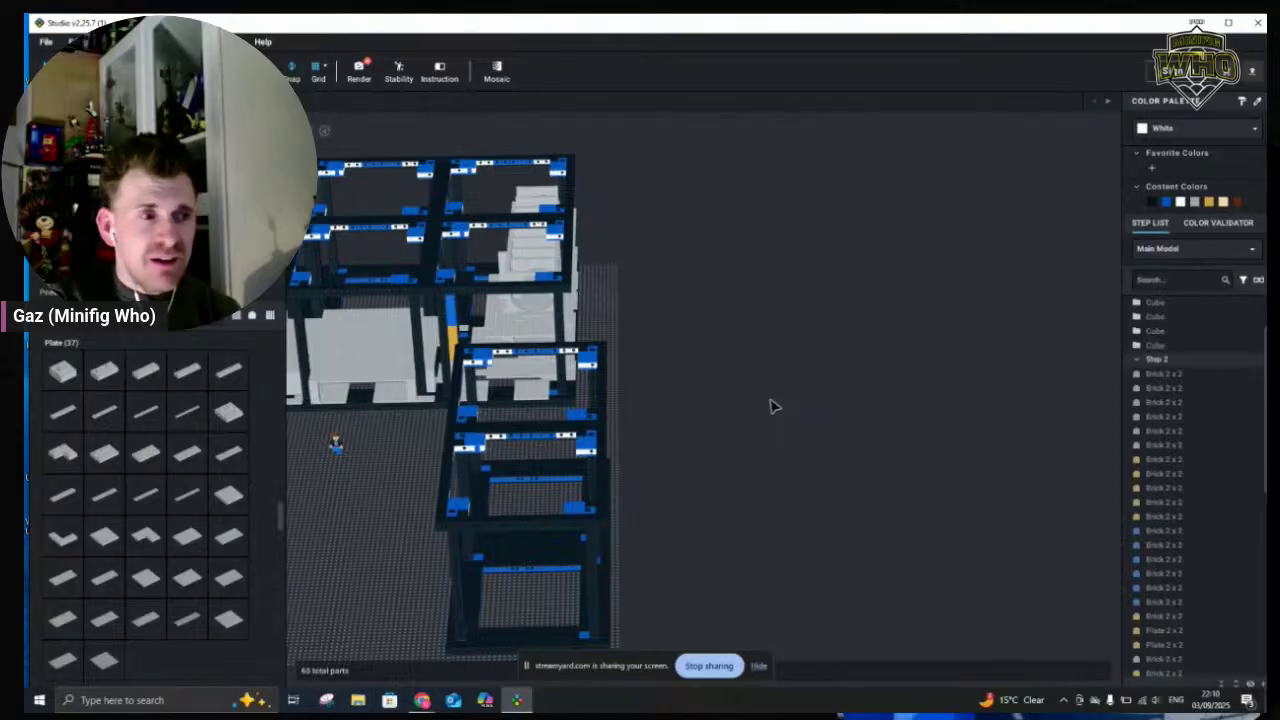
right_drag(778, 416, 772, 424)
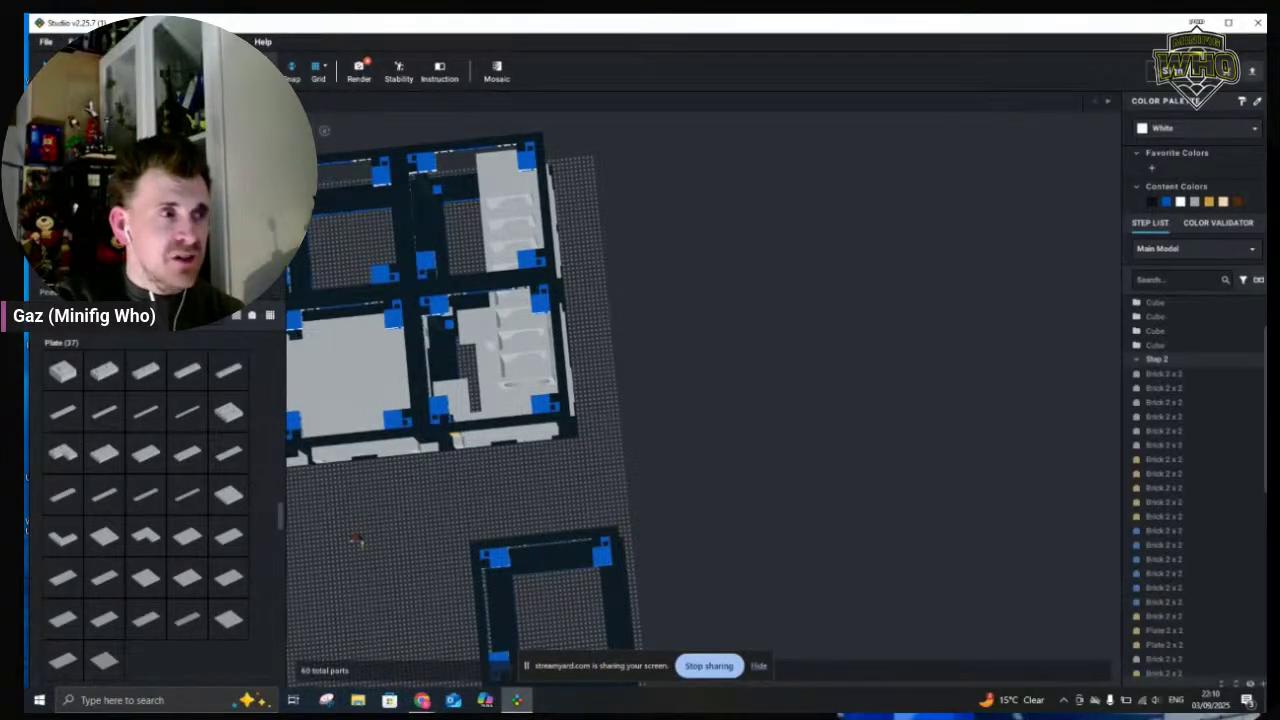
mouse_move(160, 108)
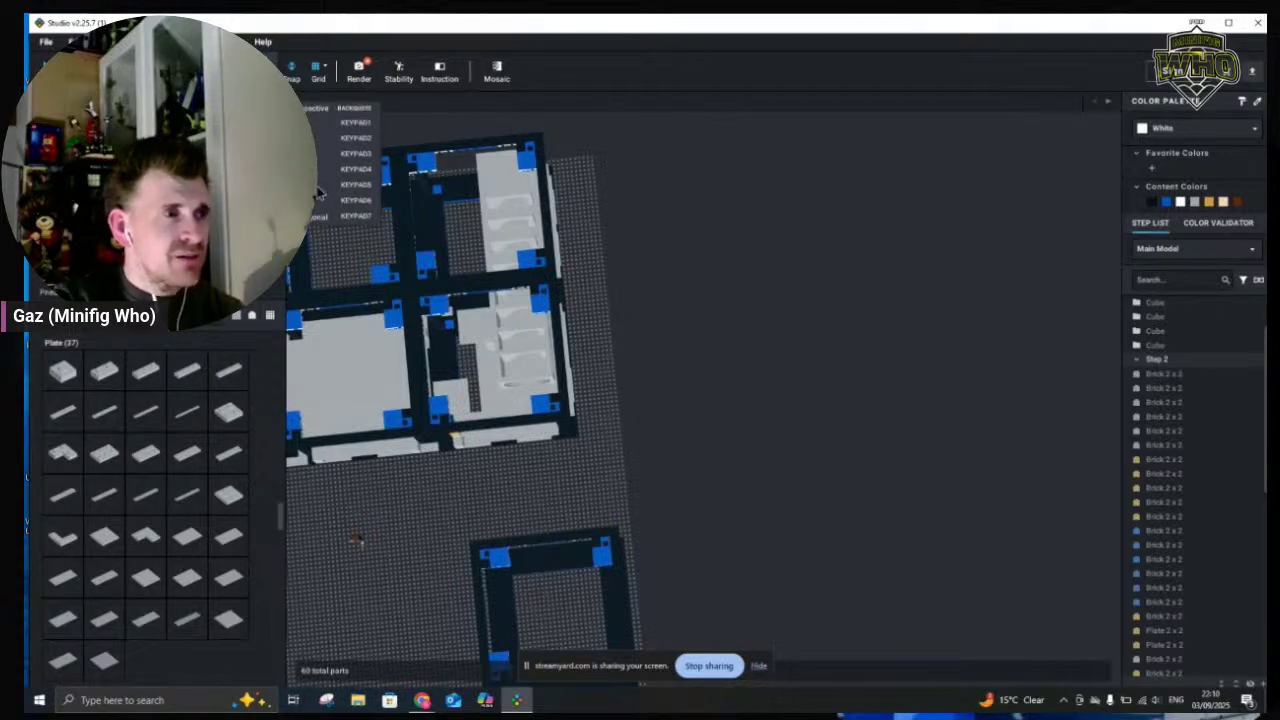
click(321, 187)
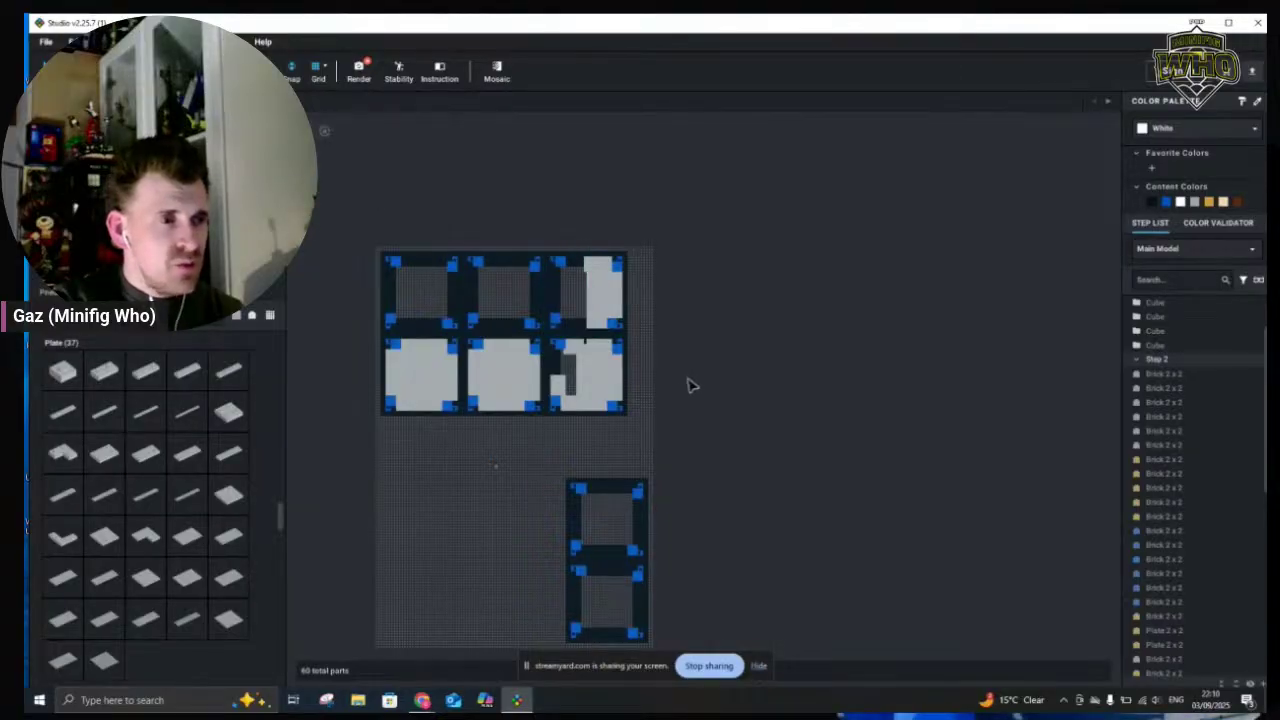
scroll(686, 381, up, 2)
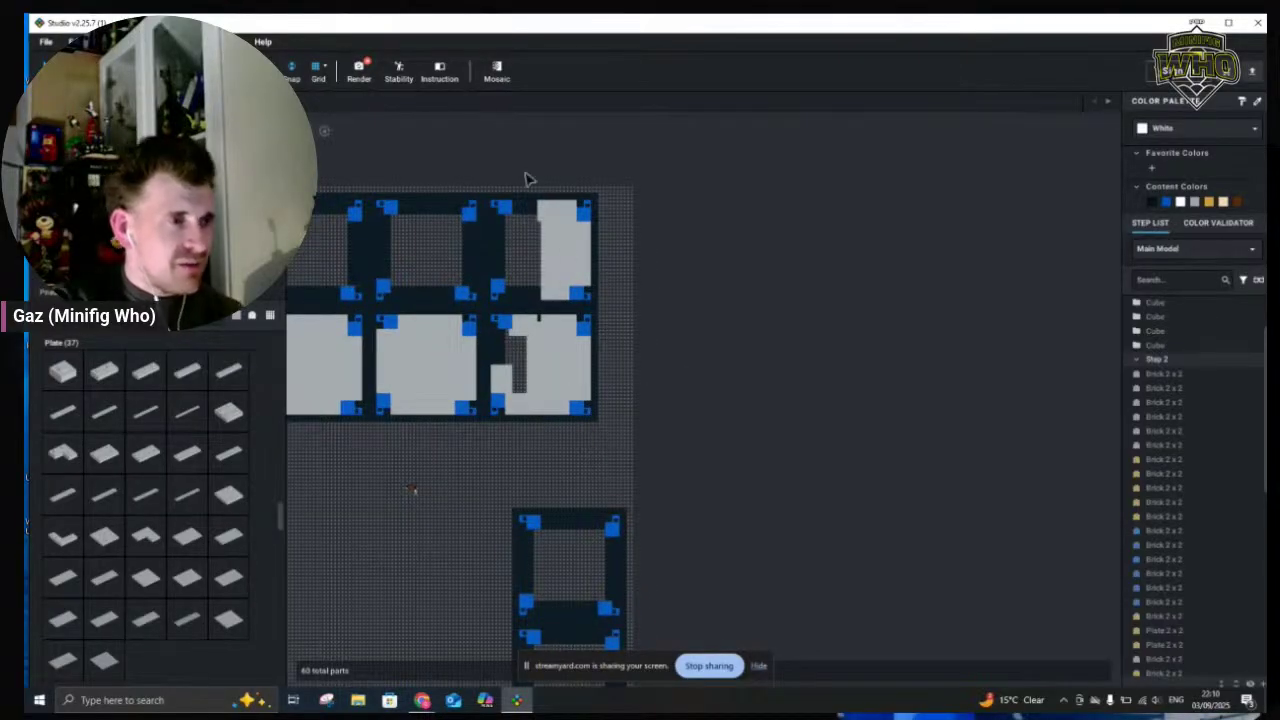
click(555, 413)
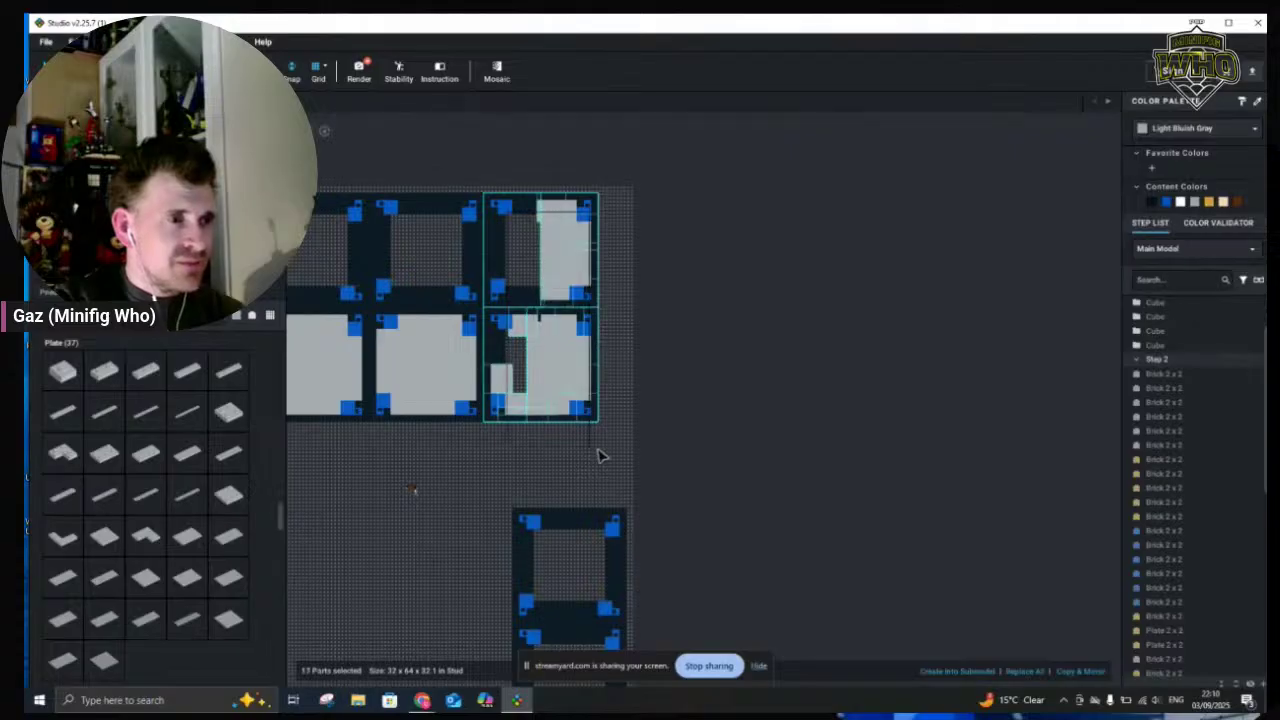
drag(652, 463, 652, 463)
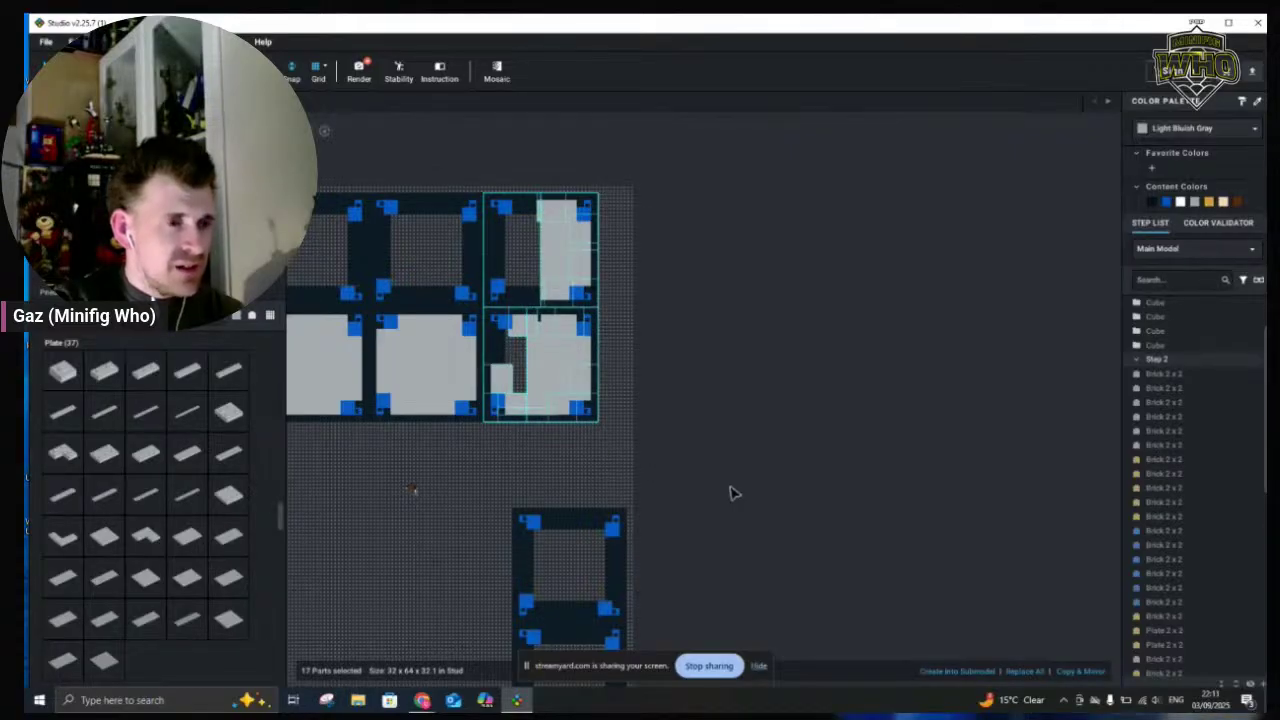
right_drag(722, 468, 731, 446)
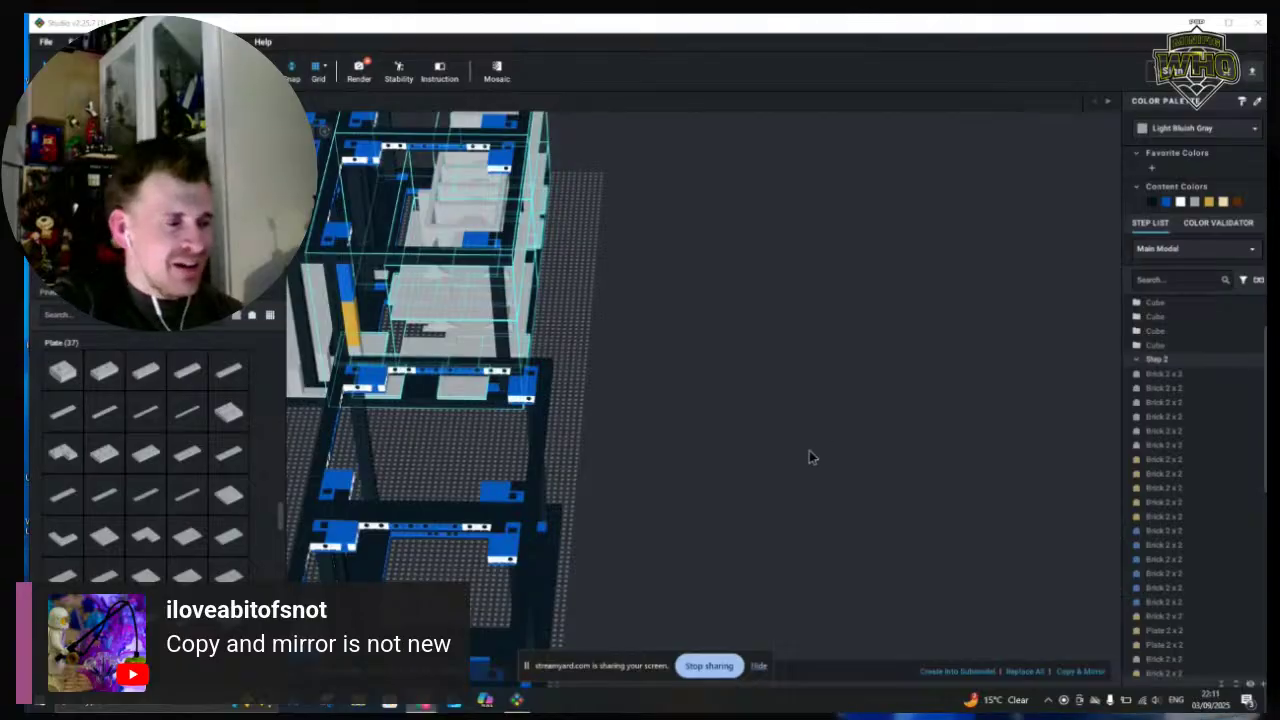
click(903, 465)
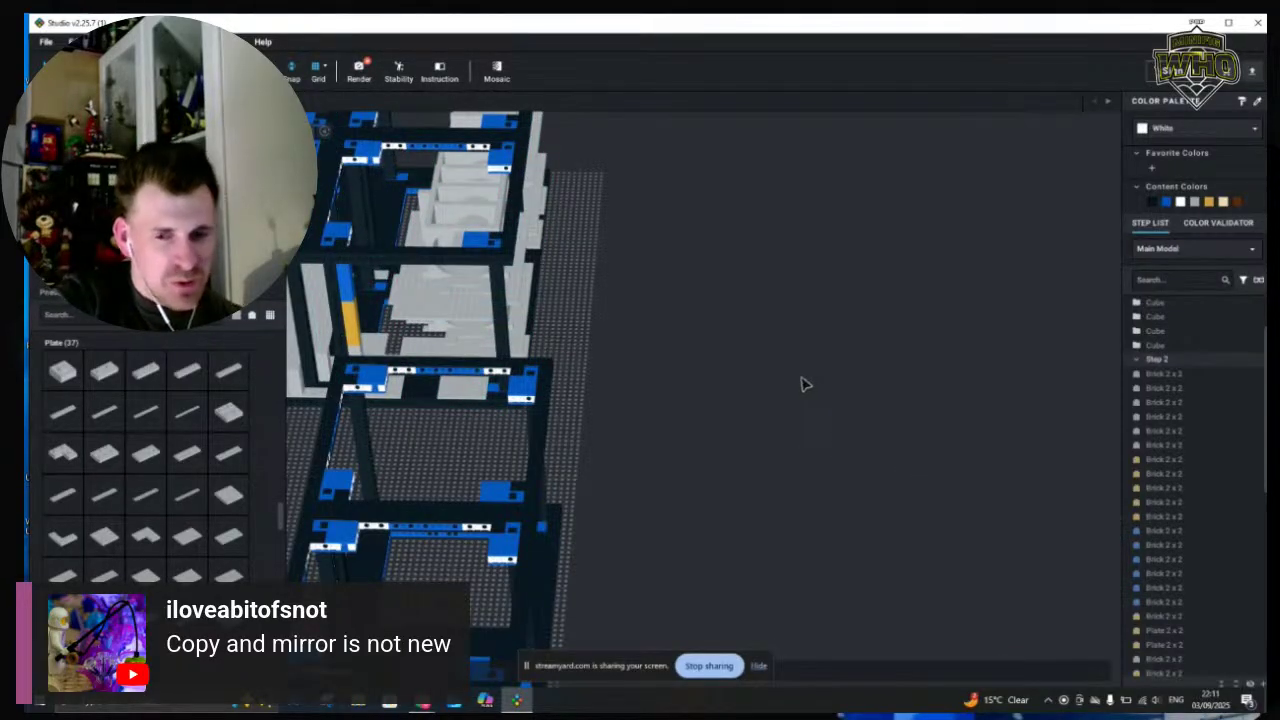
scroll(804, 385, down, 5)
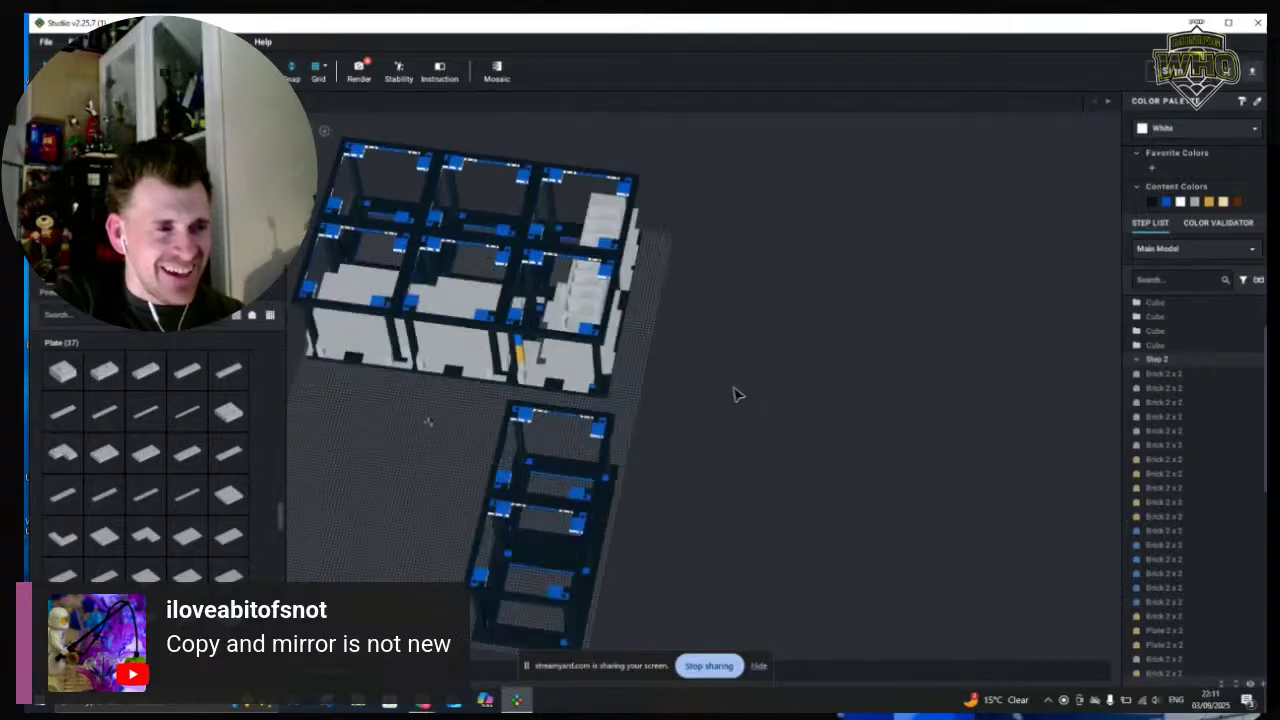
right_drag(734, 389, 741, 393)
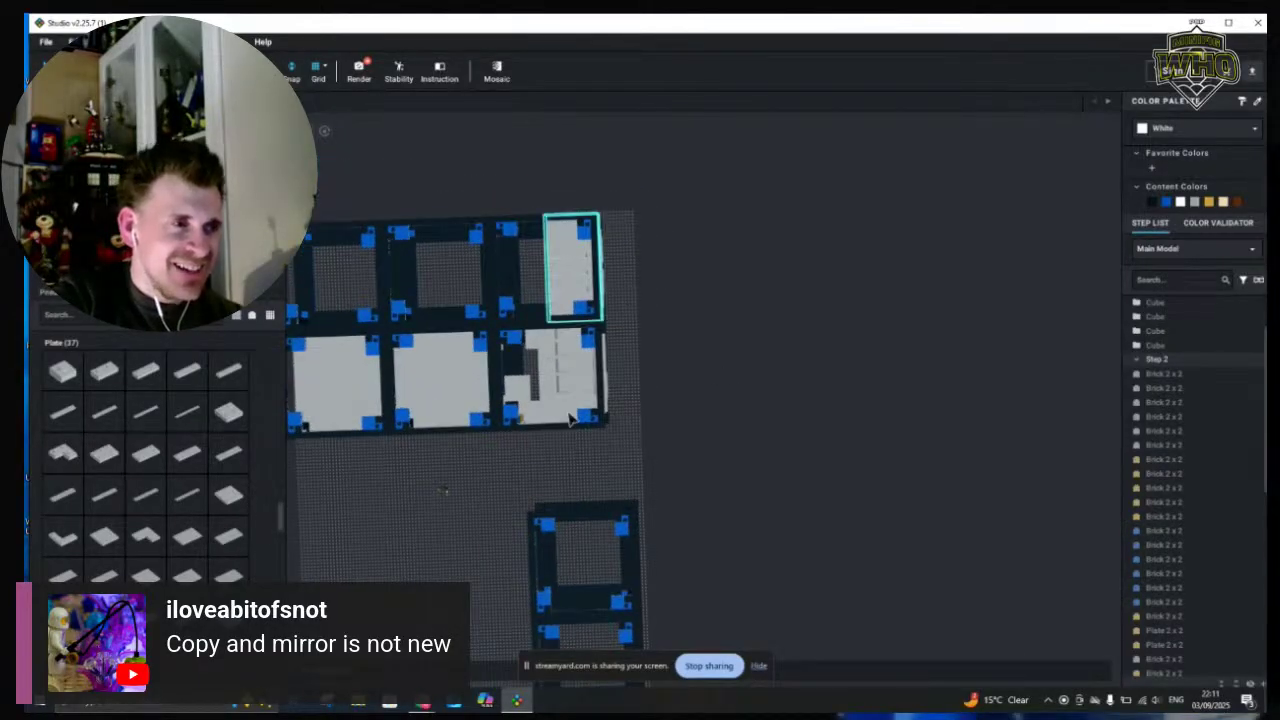
click(573, 272)
key(ctrl+v)
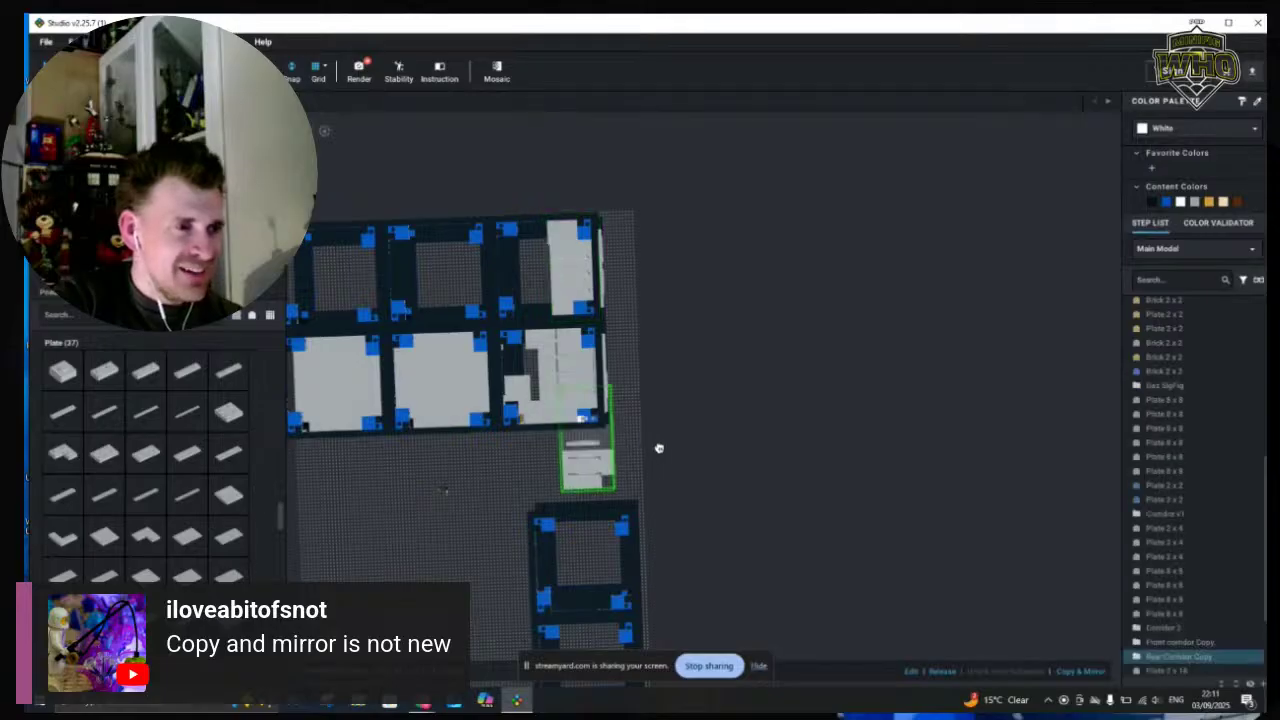
key(Escape)
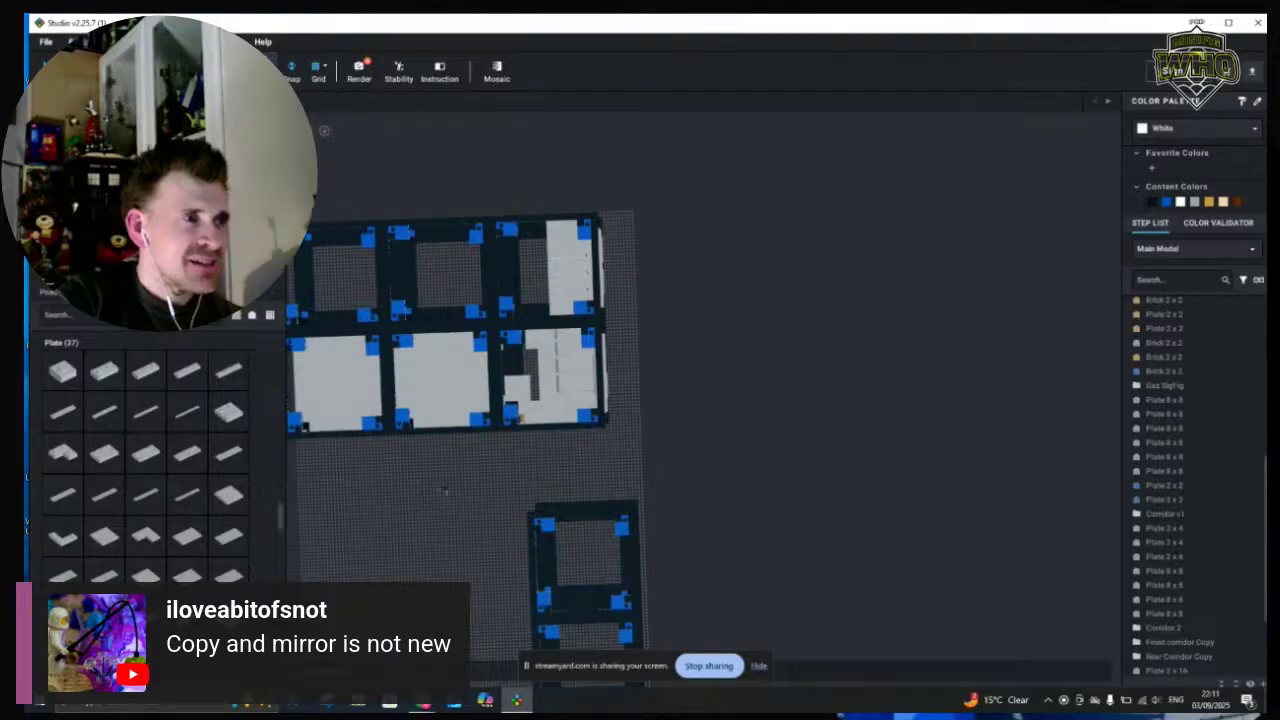
Show the layout from straight above and try to select the two staircase Cube frames together with all their parts
mouse_move(150, 108)
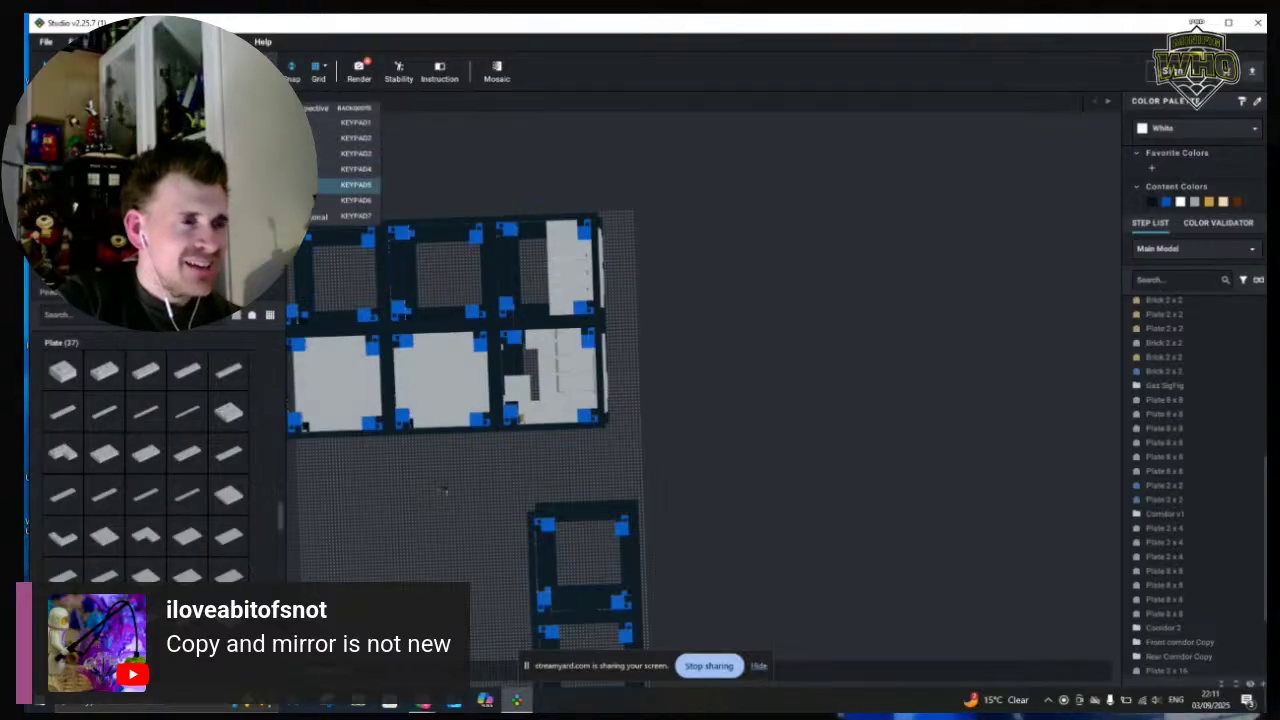
click(290, 185)
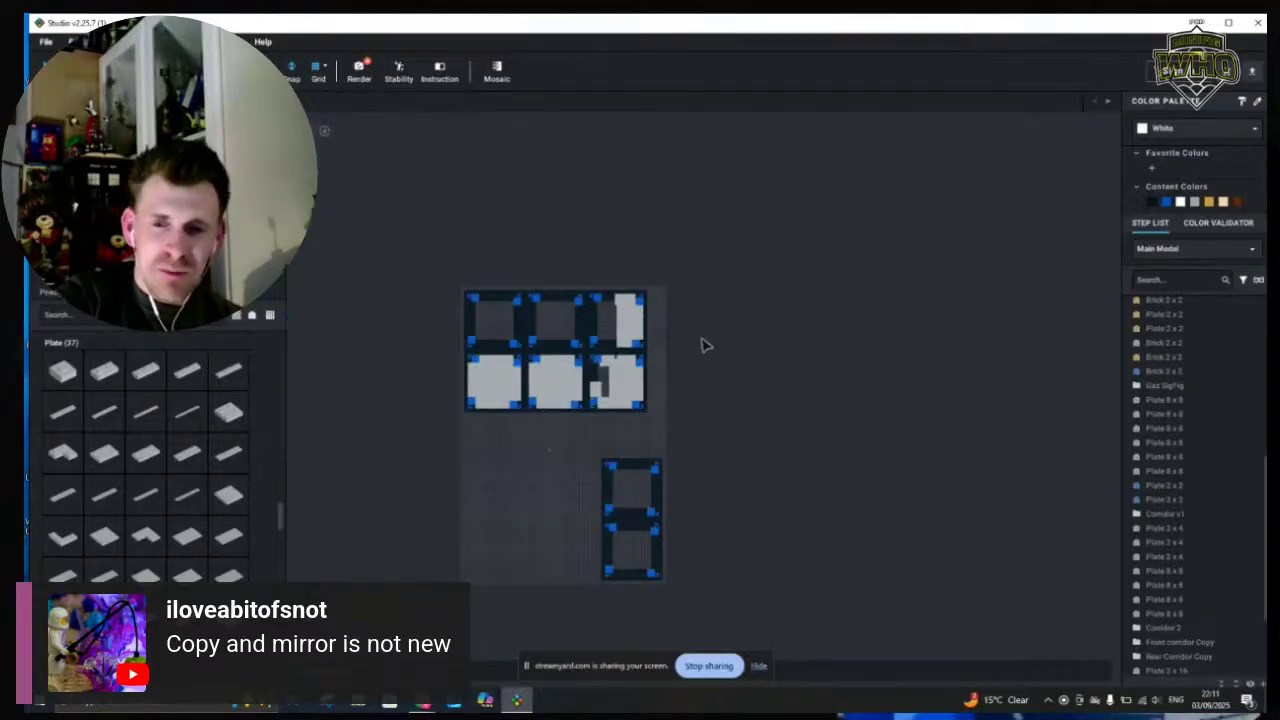
scroll(685, 340, up, 5)
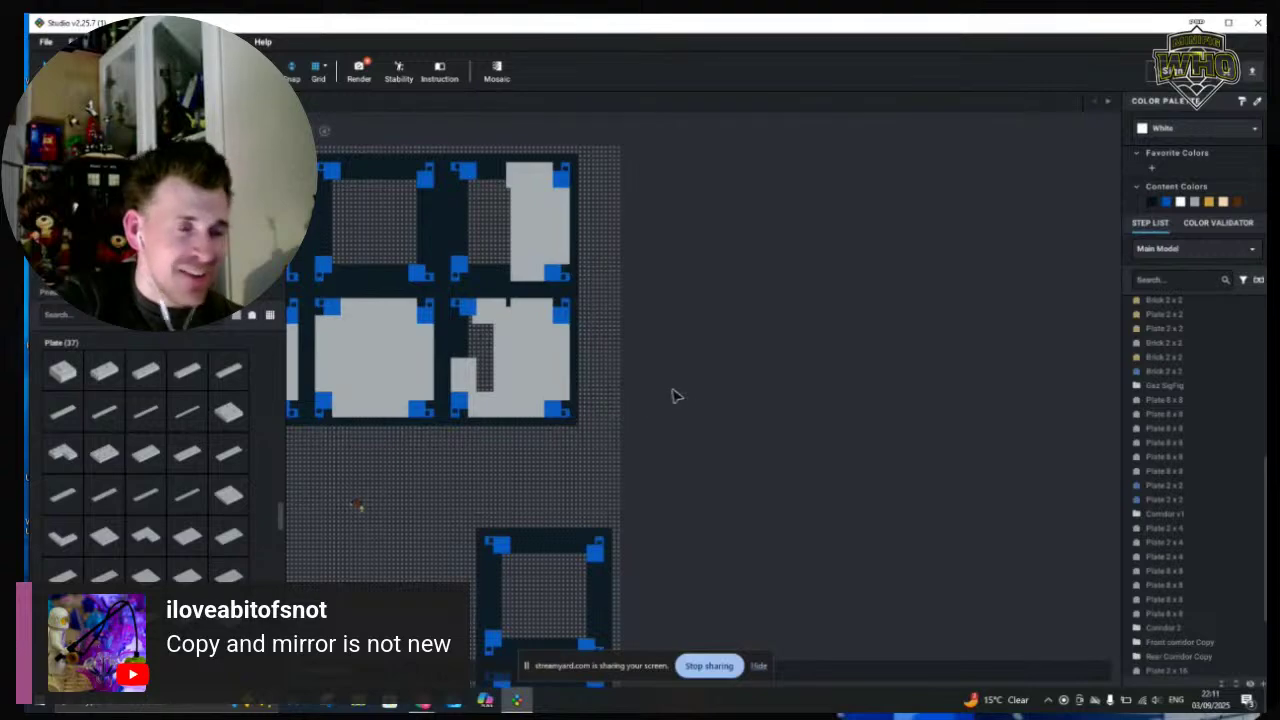
middle_drag(732, 401, 796, 416)
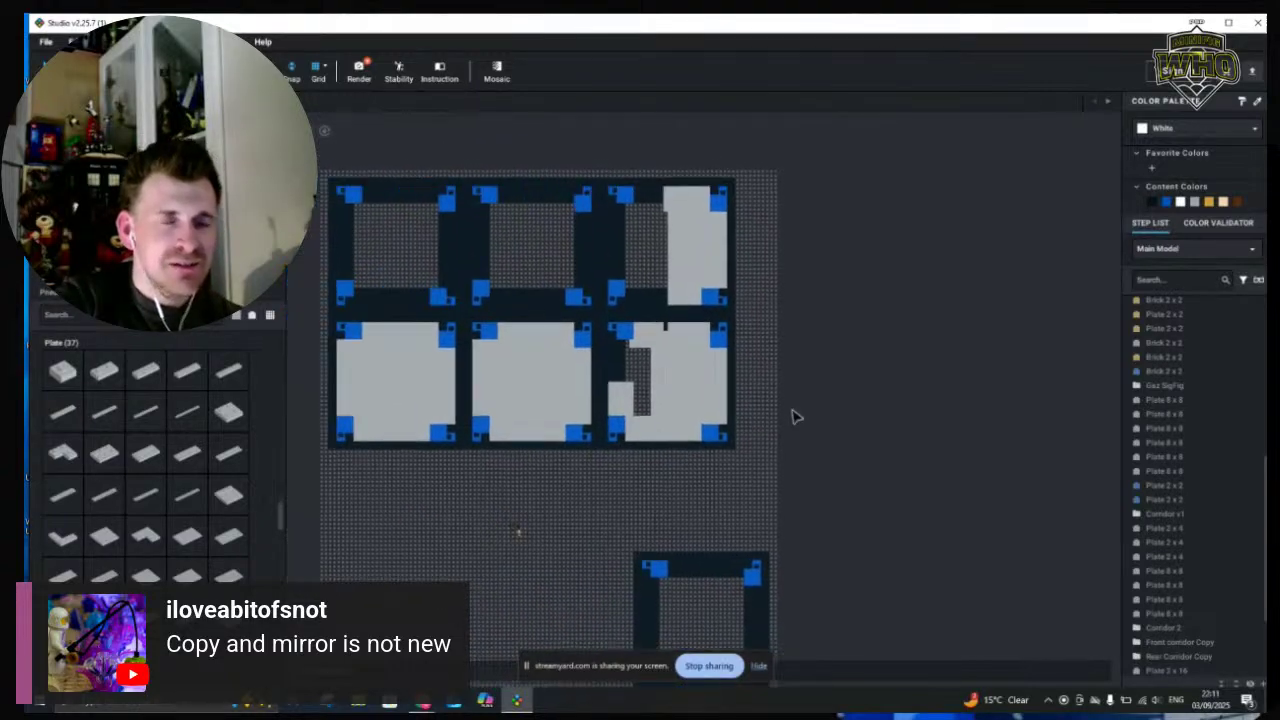
drag(683, 424, 770, 490)
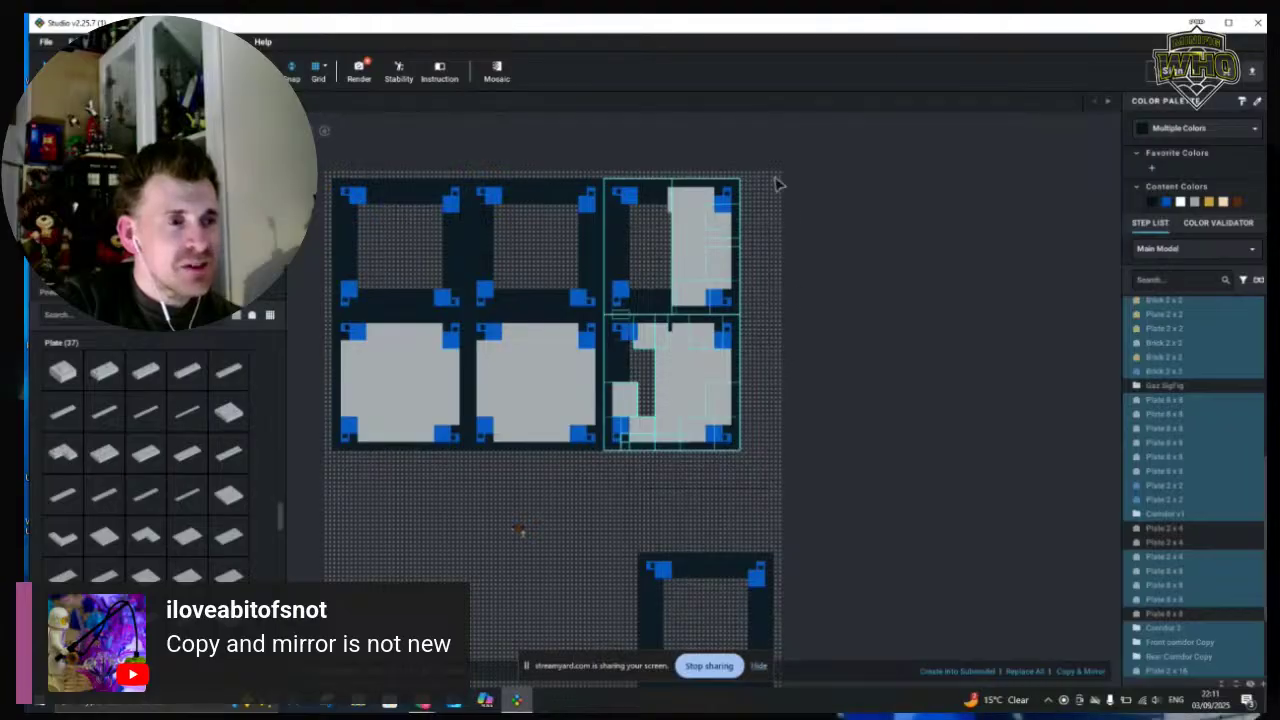
click(755, 153)
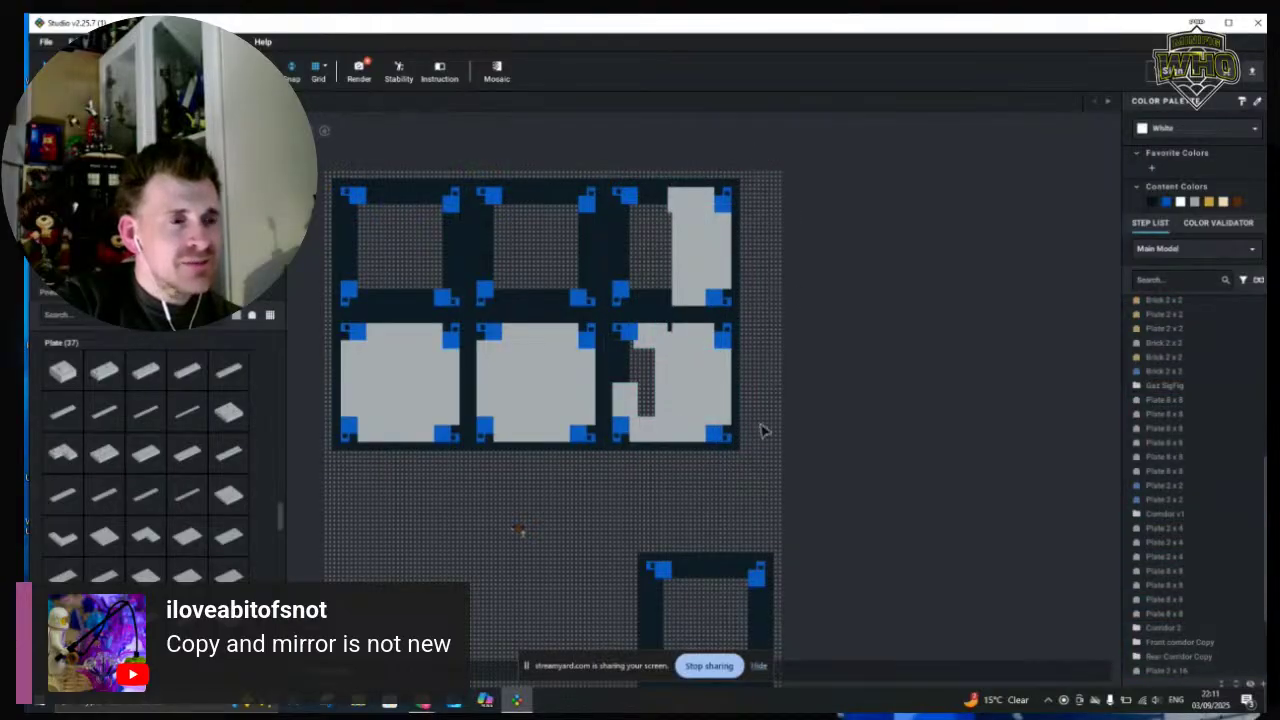
drag(762, 430, 612, 472)
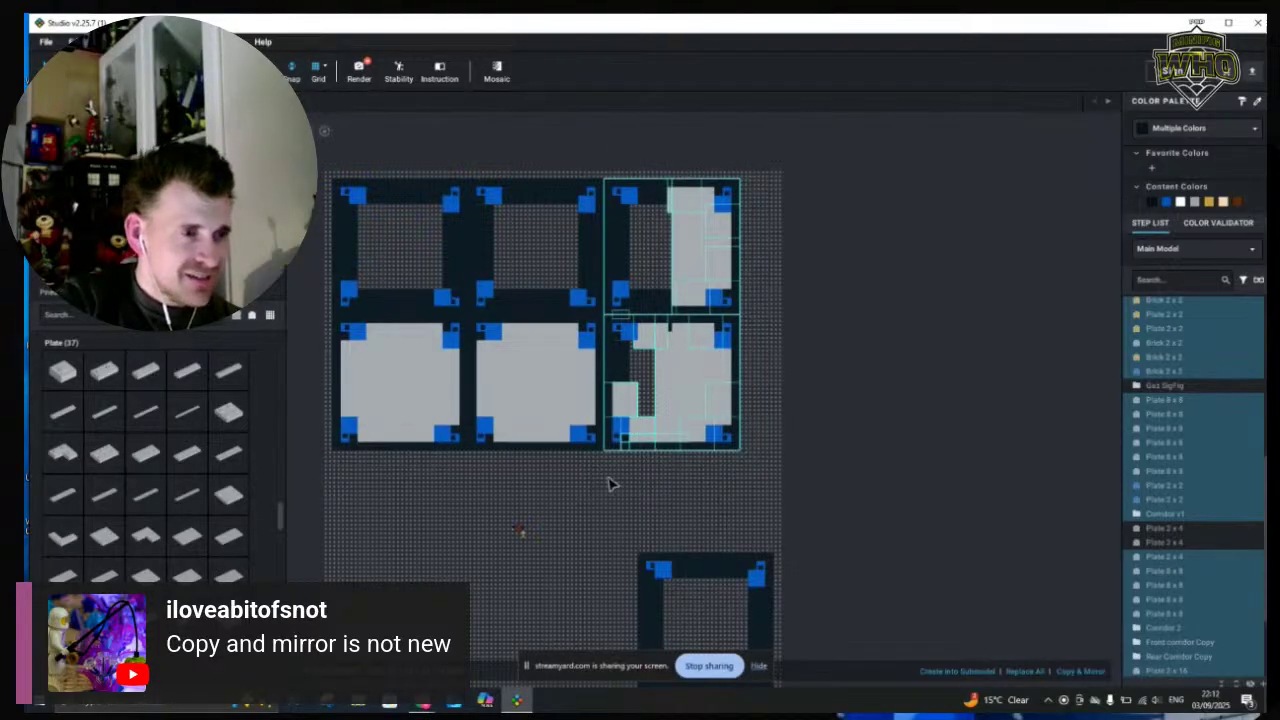
middle_drag(610, 481, 662, 479)
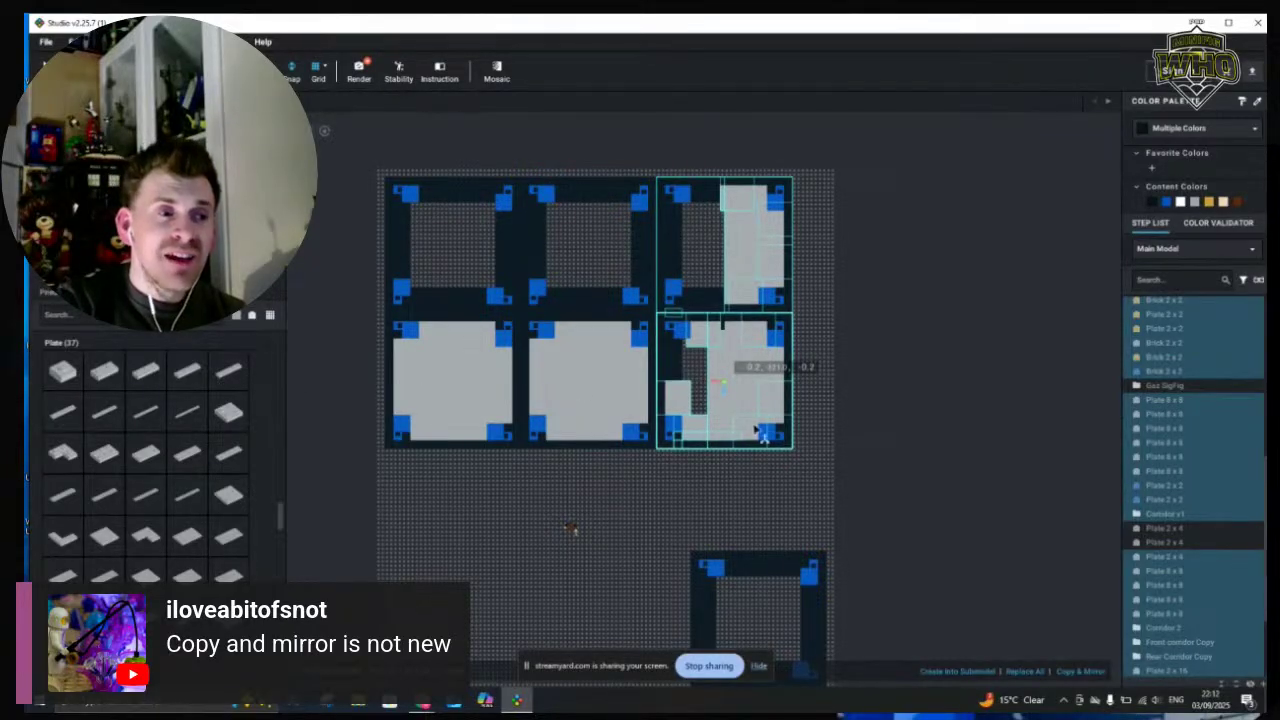
scroll(829, 451, down, 3)
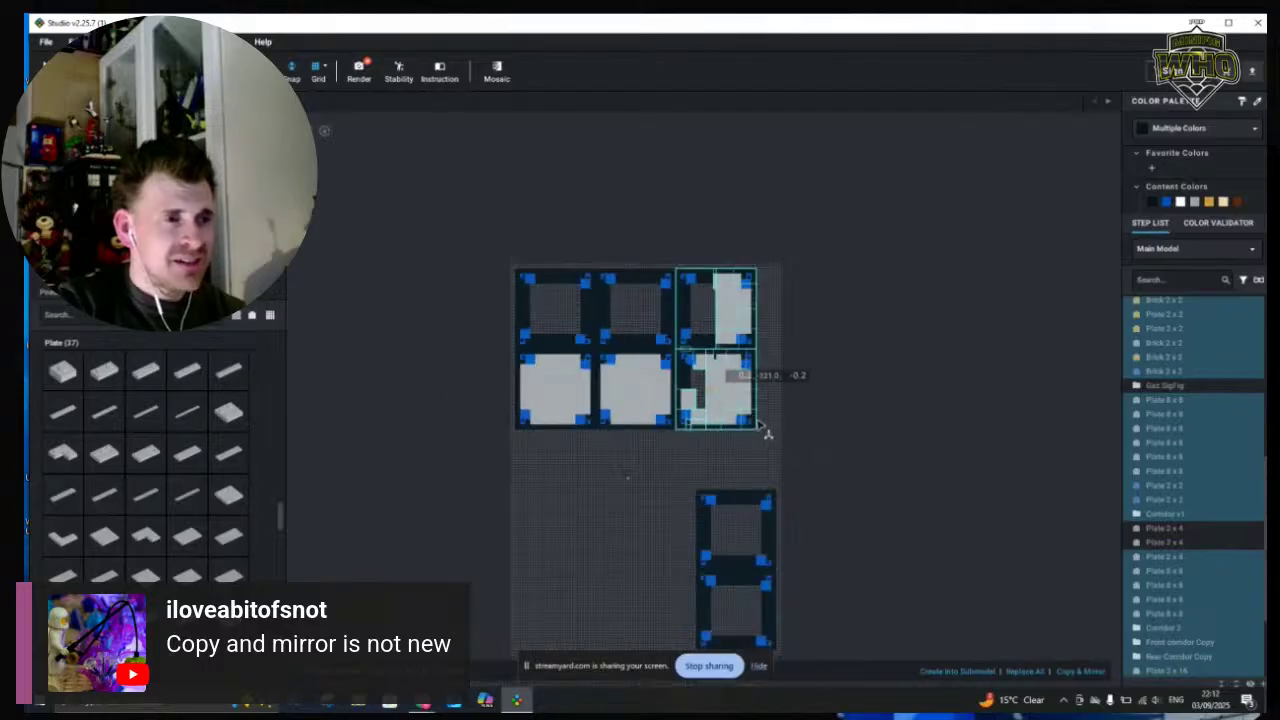
drag(725, 382, 434, 364)
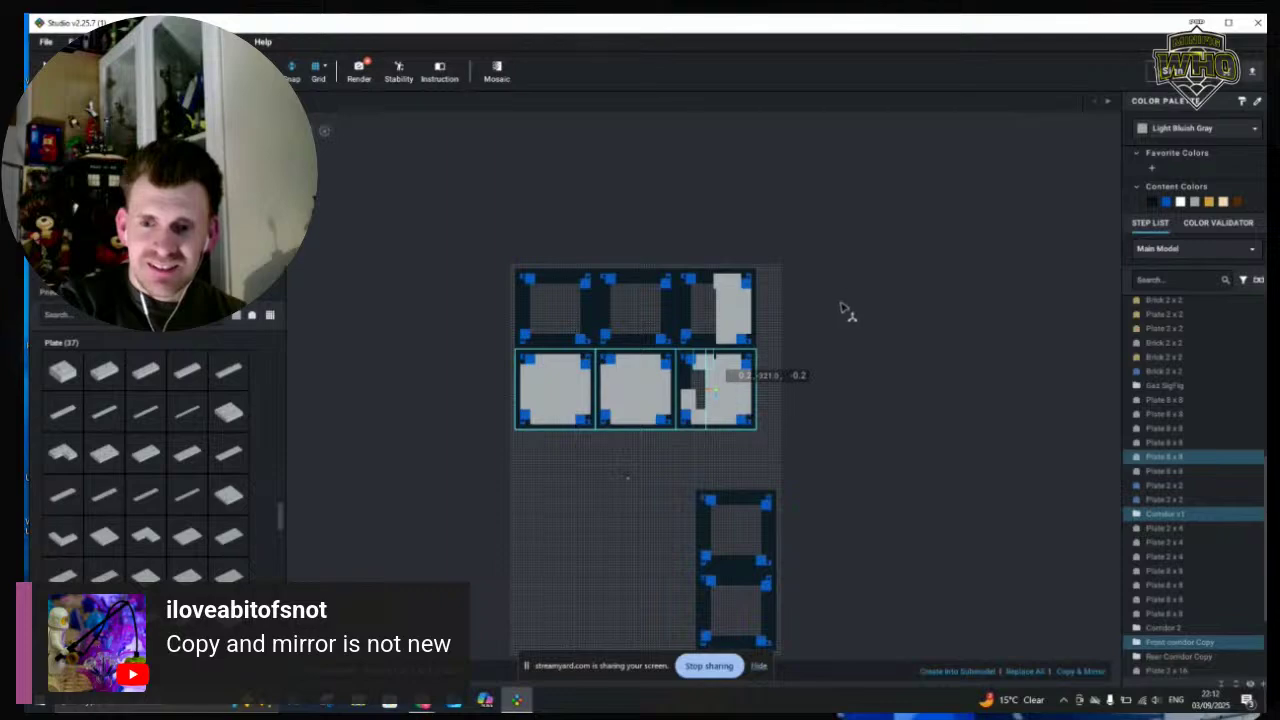
click(784, 252)
Select the two staircase Cube frames with all their parts, move them to the opposite end of the frame rows and line them up
drag(780, 260, 720, 451)
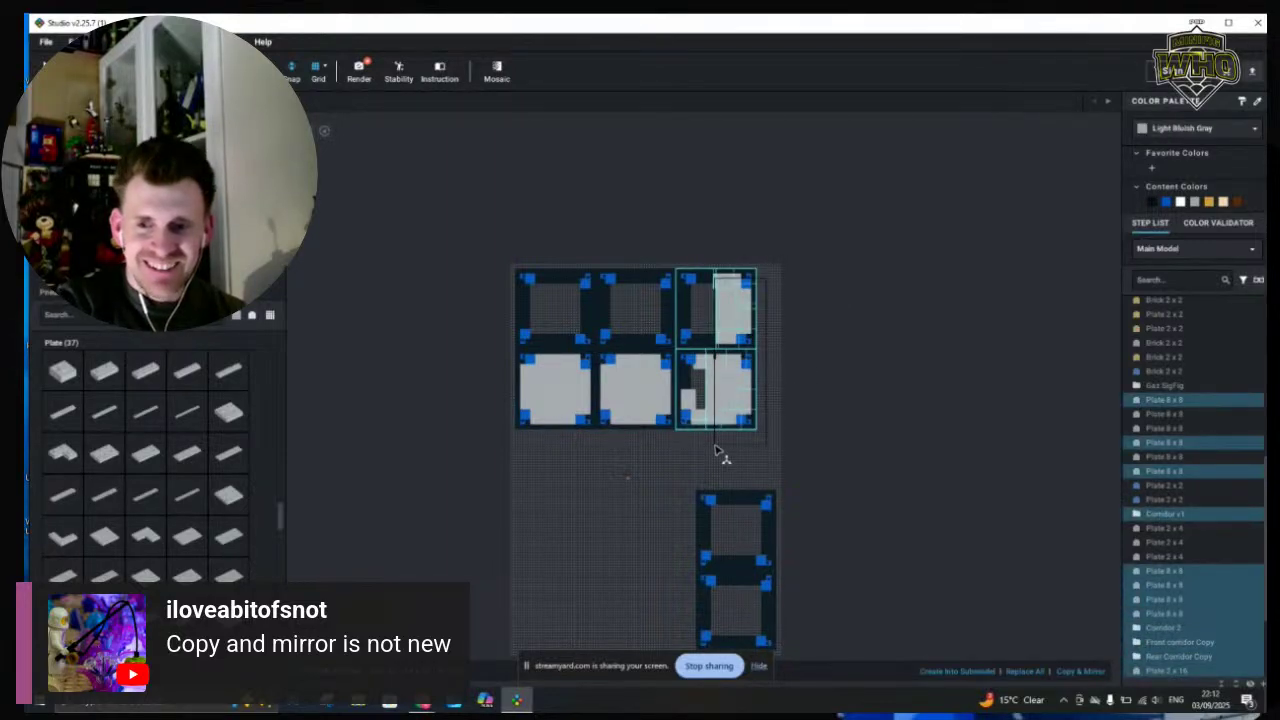
drag(717, 452, 690, 445)
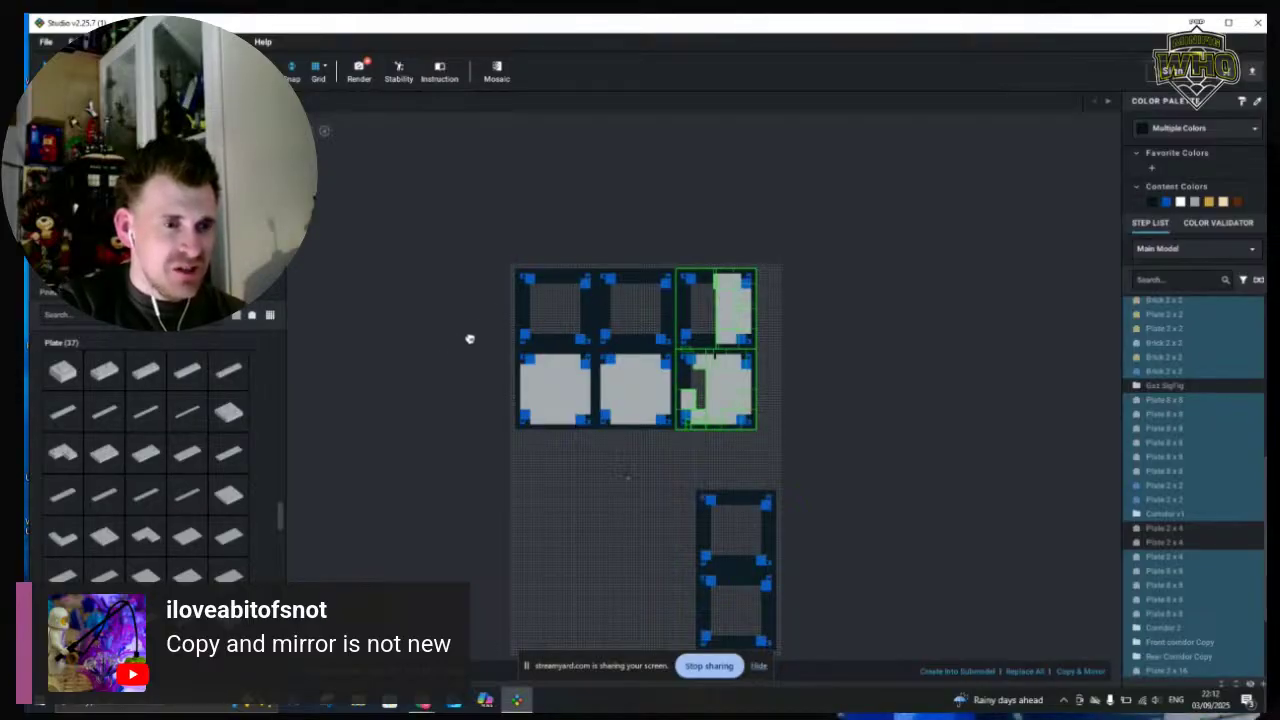
drag(739, 311, 558, 392)
scroll(468, 398, up, 3)
middle_drag(558, 392, 641, 395)
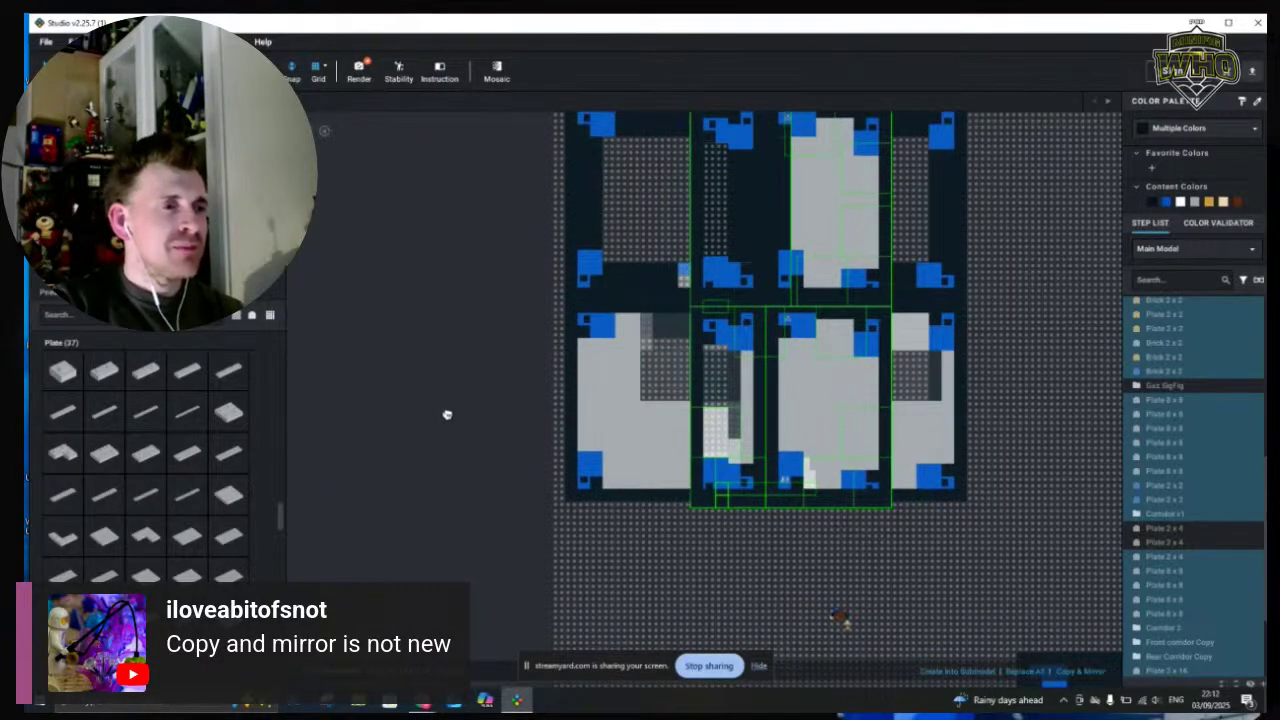
drag(447, 414, 491, 418)
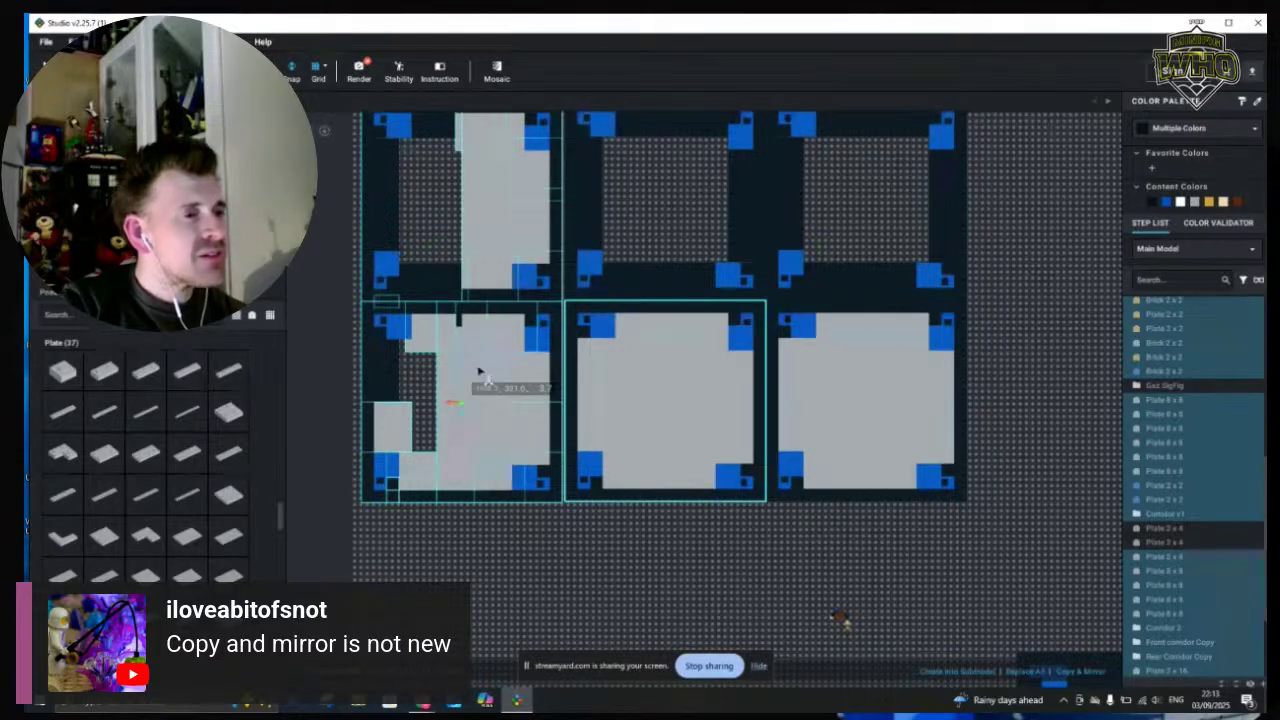
click(466, 420)
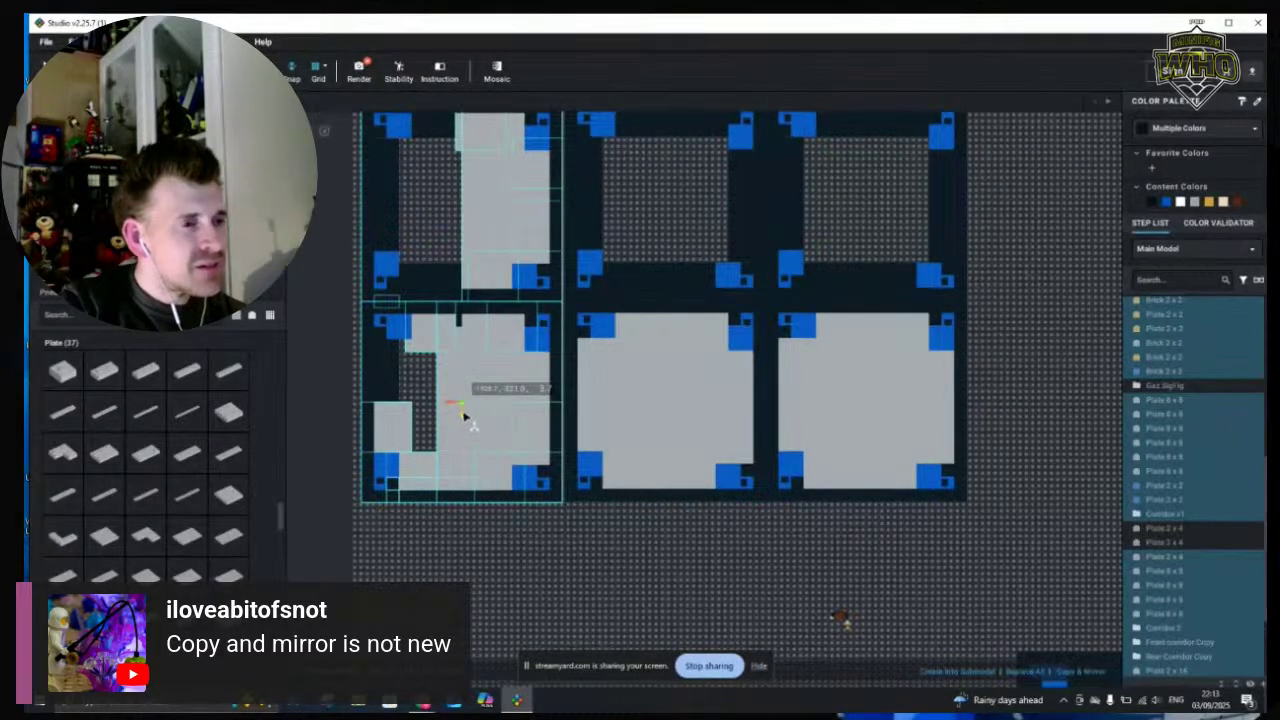
drag(466, 412, 466, 411)
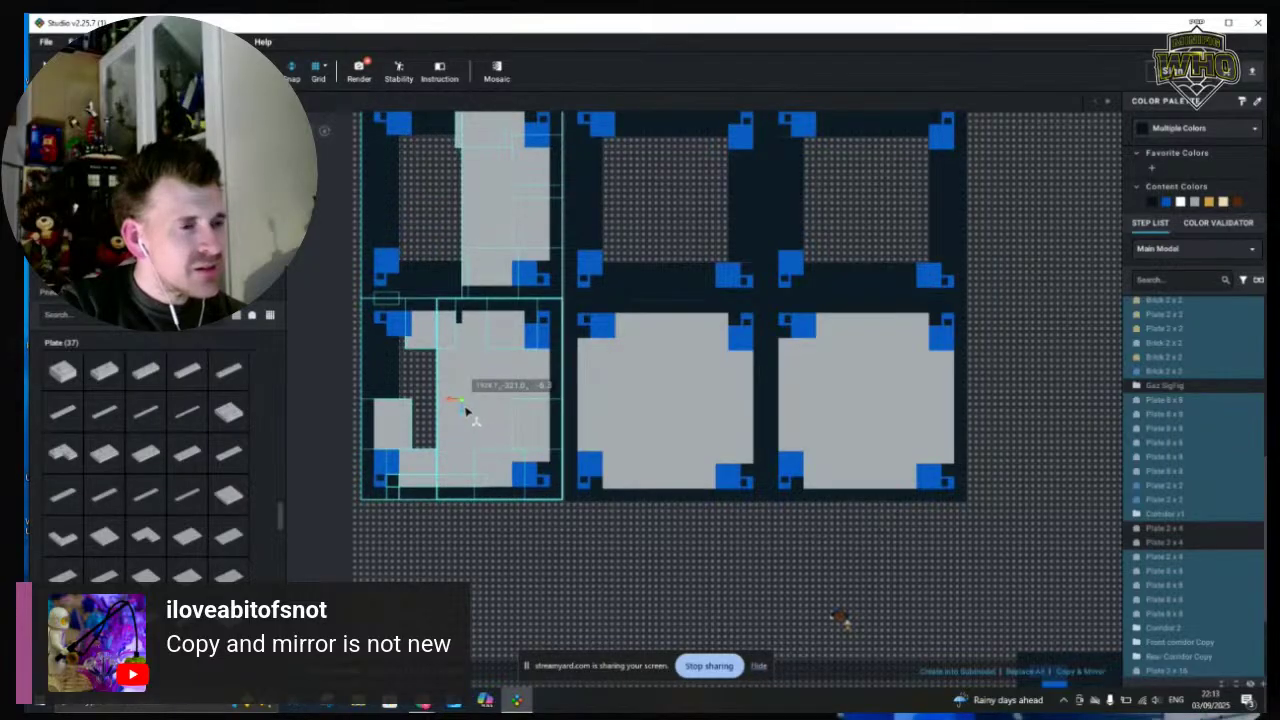
click(660, 585)
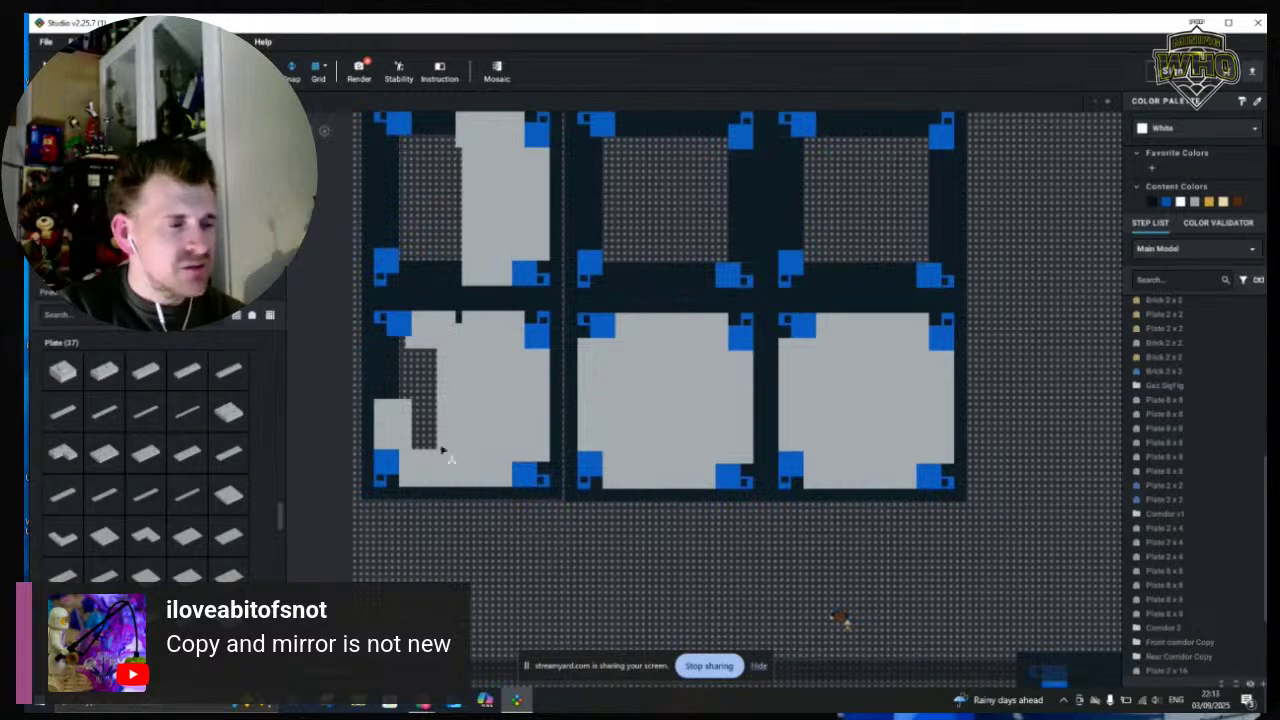
Try to select the two staircase Cube frames with all their parts and inspect the joint to the neighbouring frames
scroll(340, 328, down, 2)
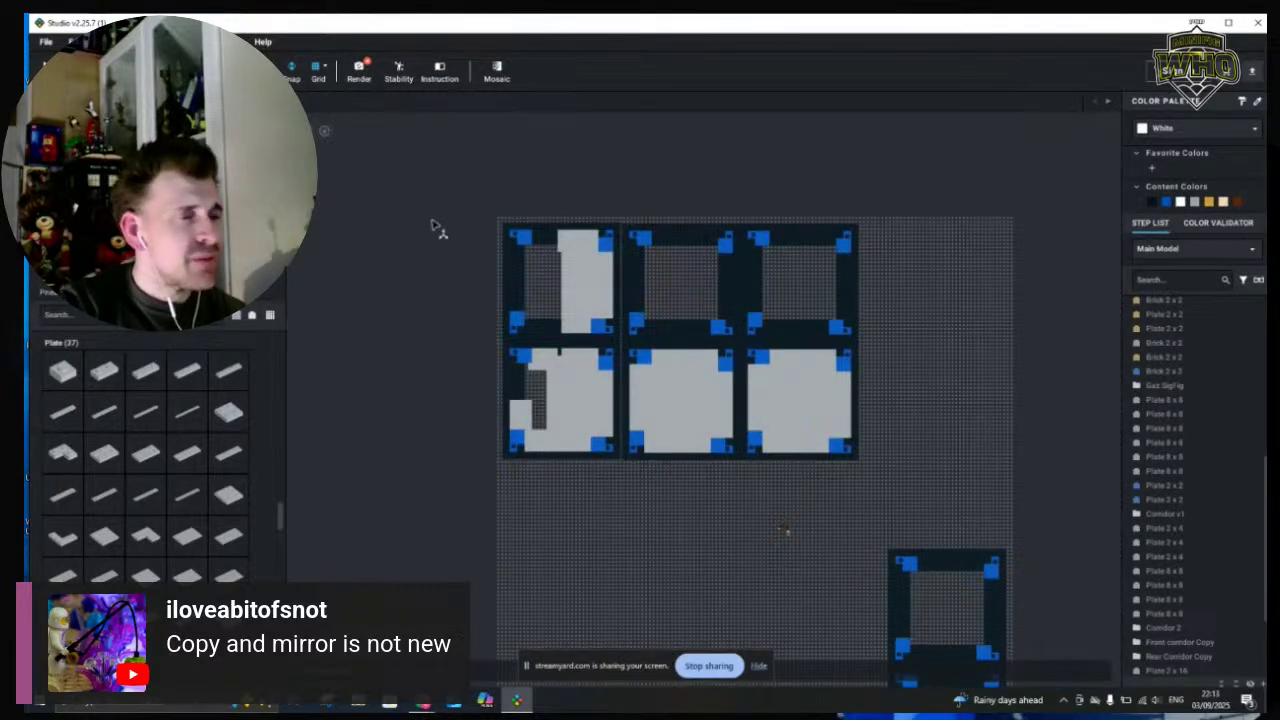
drag(444, 172, 598, 498)
scroll(597, 497, up, 5)
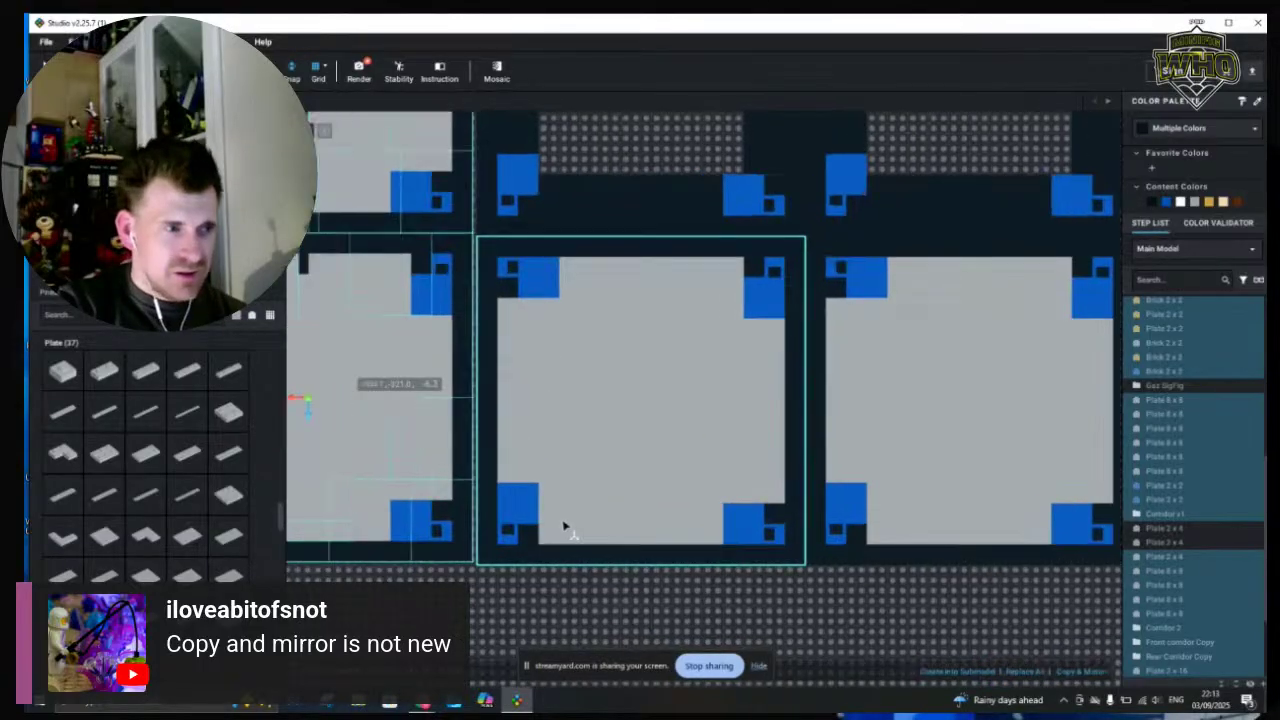
scroll(530, 510, down, 2)
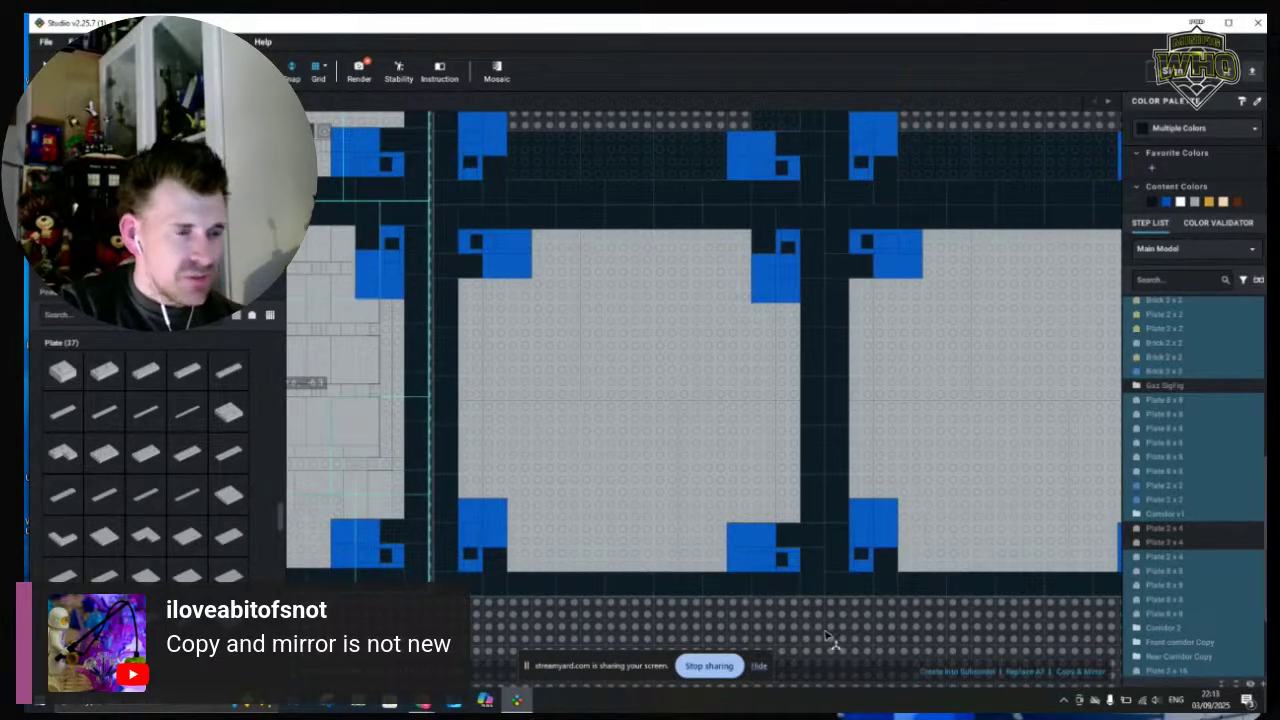
middle_drag(866, 640, 896, 637)
middle_drag(332, 437, 344, 435)
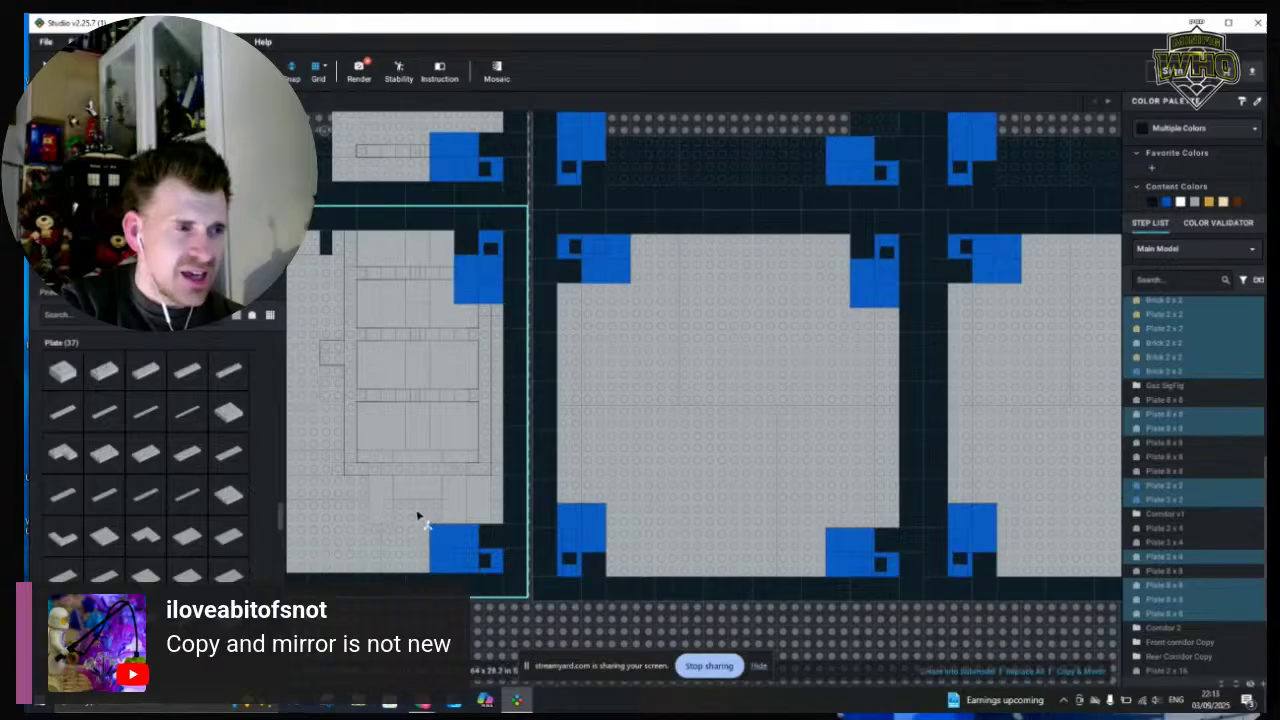
scroll(418, 516, down, 3)
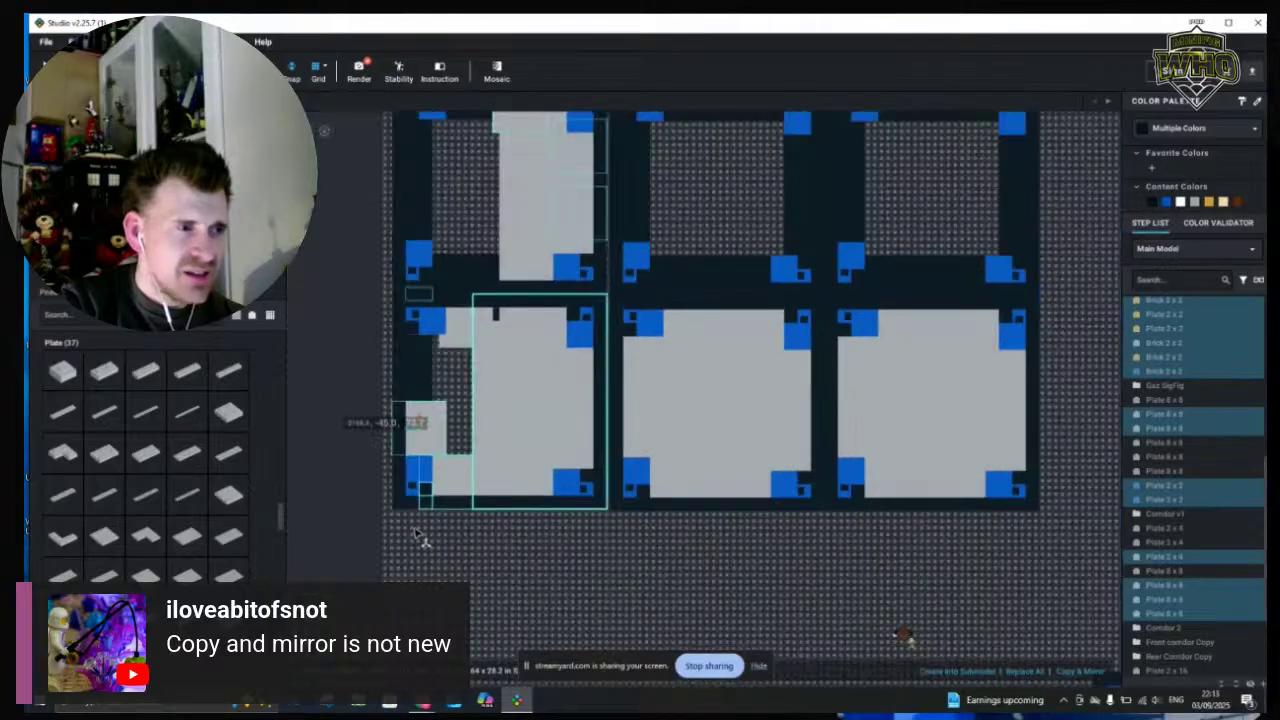
click(345, 212)
Reselect the complete staircase bay and shift it slightly towards the neighbouring Cube frames and towards the front
scroll(343, 220, down, 3)
scroll(434, 200, down, 1)
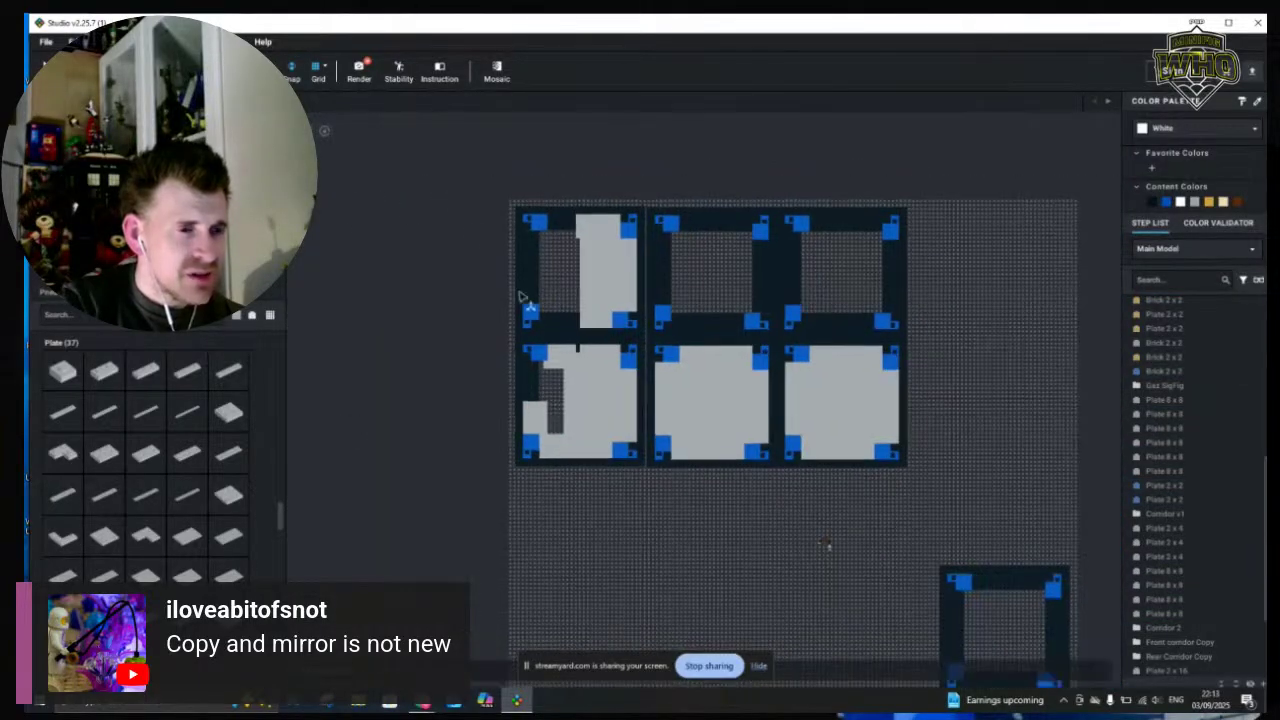
drag(520, 297, 649, 488)
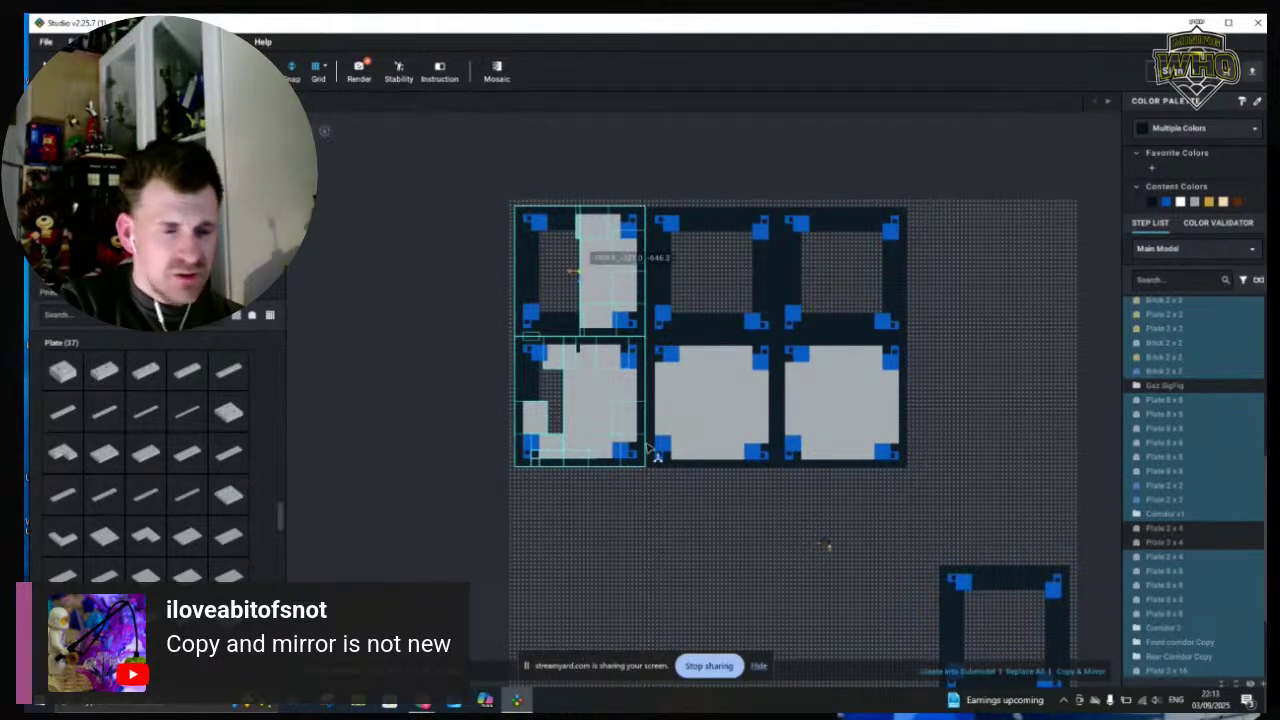
scroll(660, 498, up, 2)
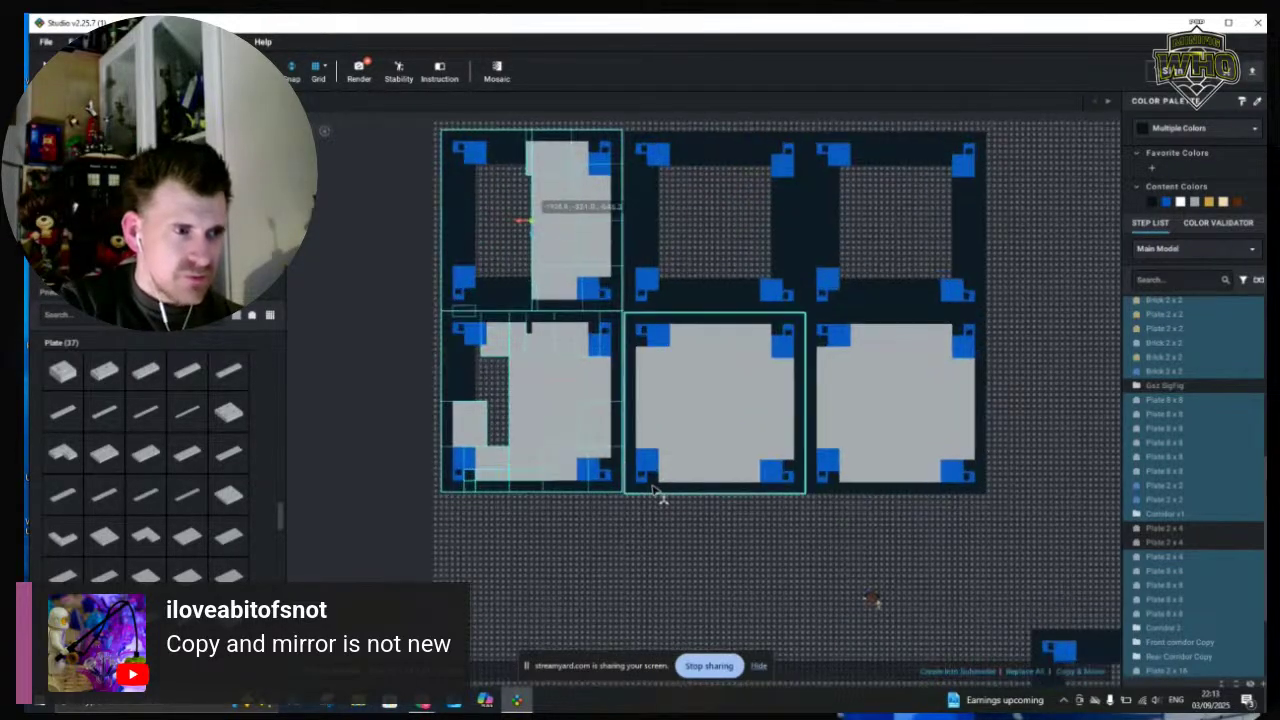
scroll(655, 493, up, 3)
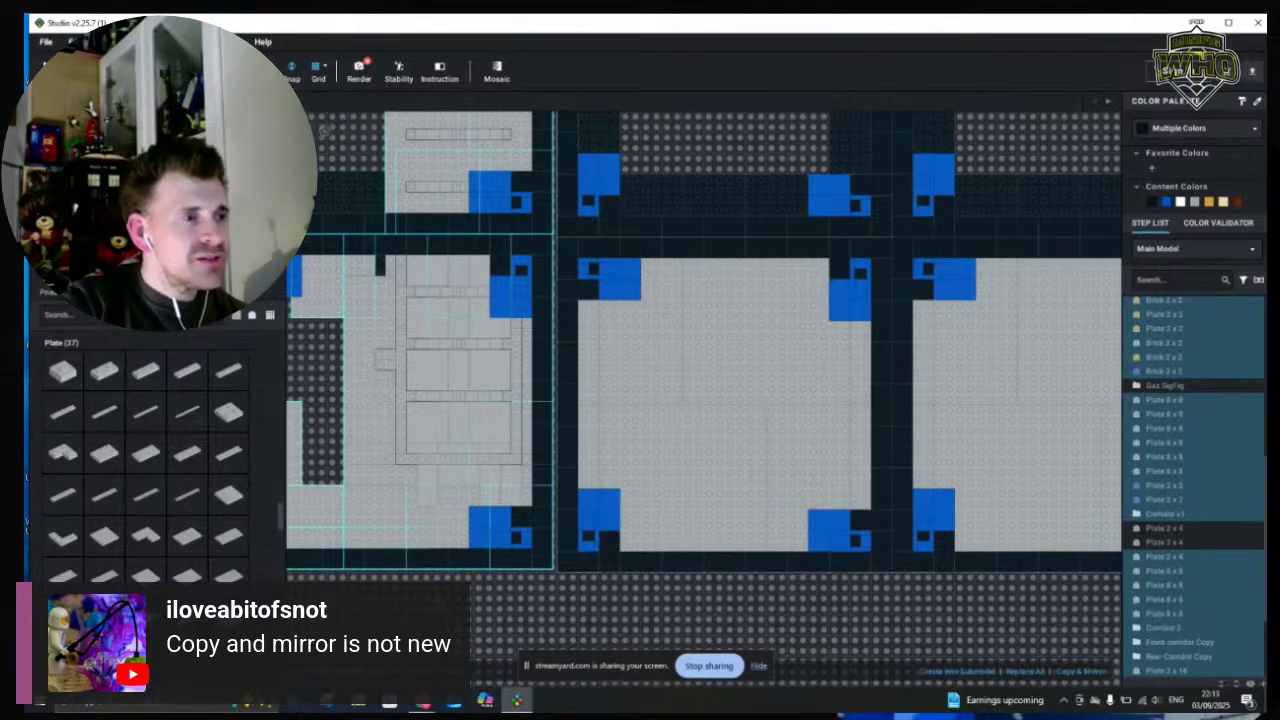
scroll(704, 400, down, 2)
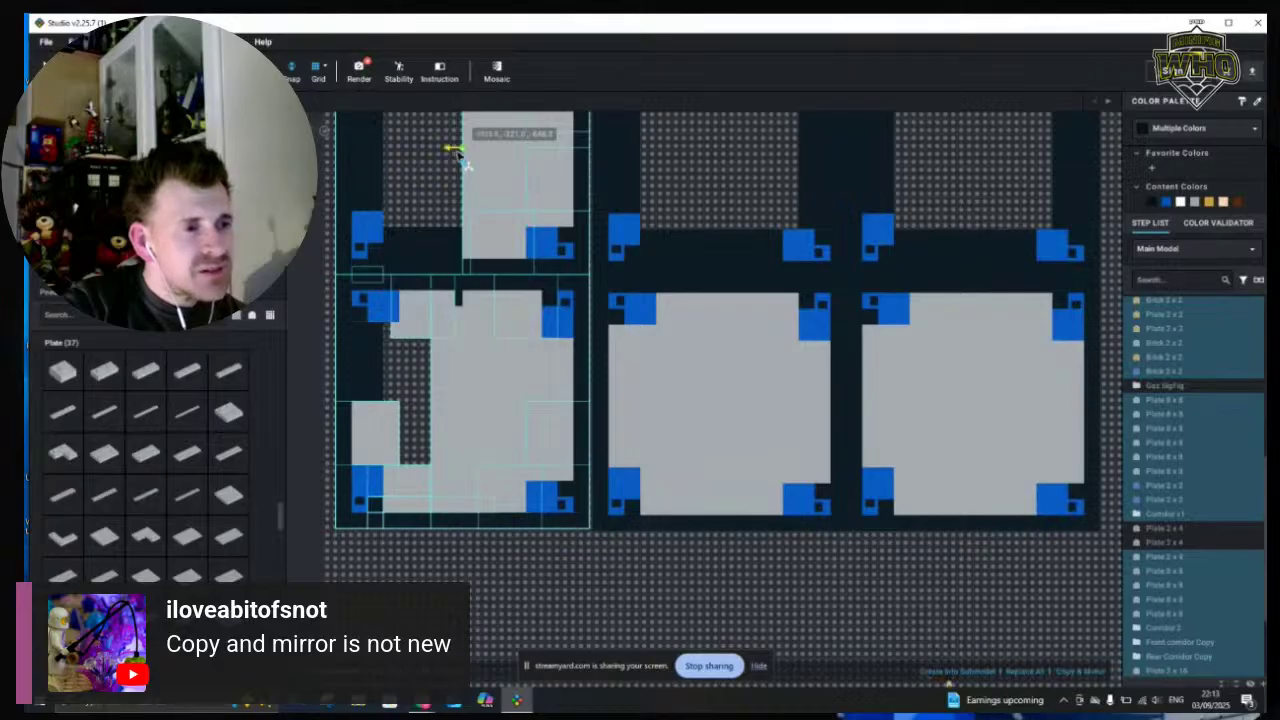
drag(462, 153, 466, 154)
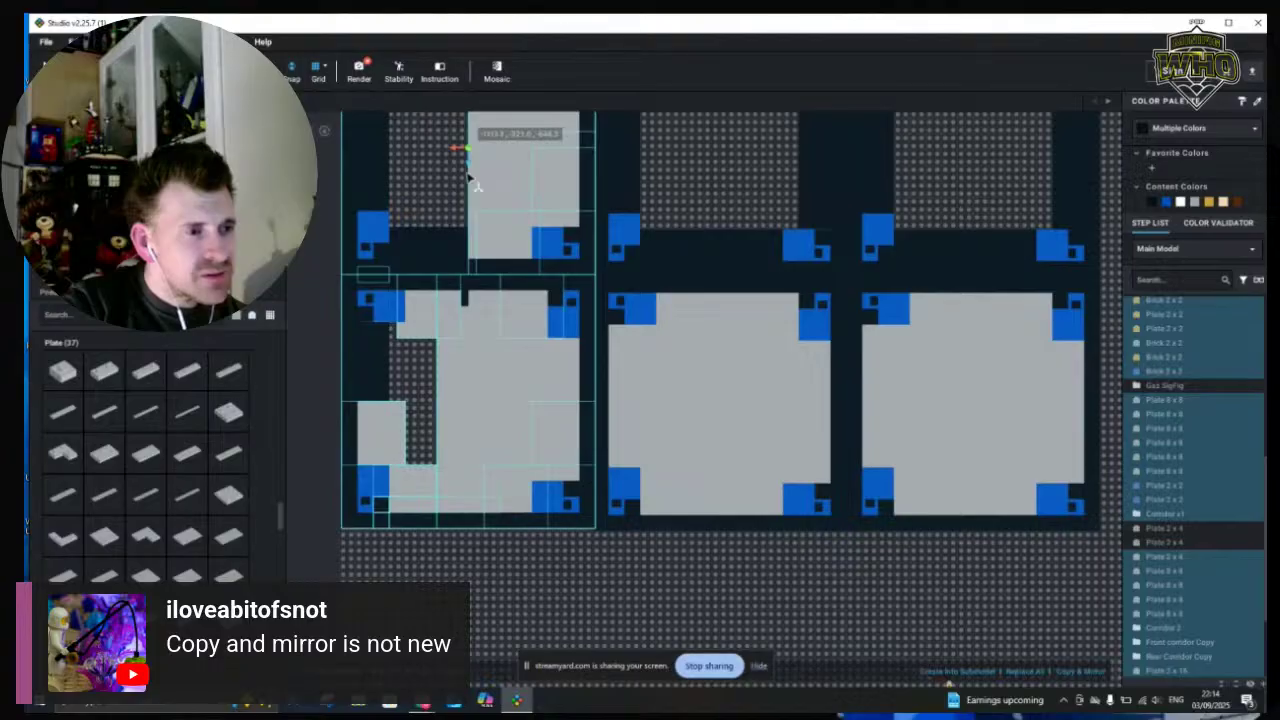
drag(471, 178, 467, 183)
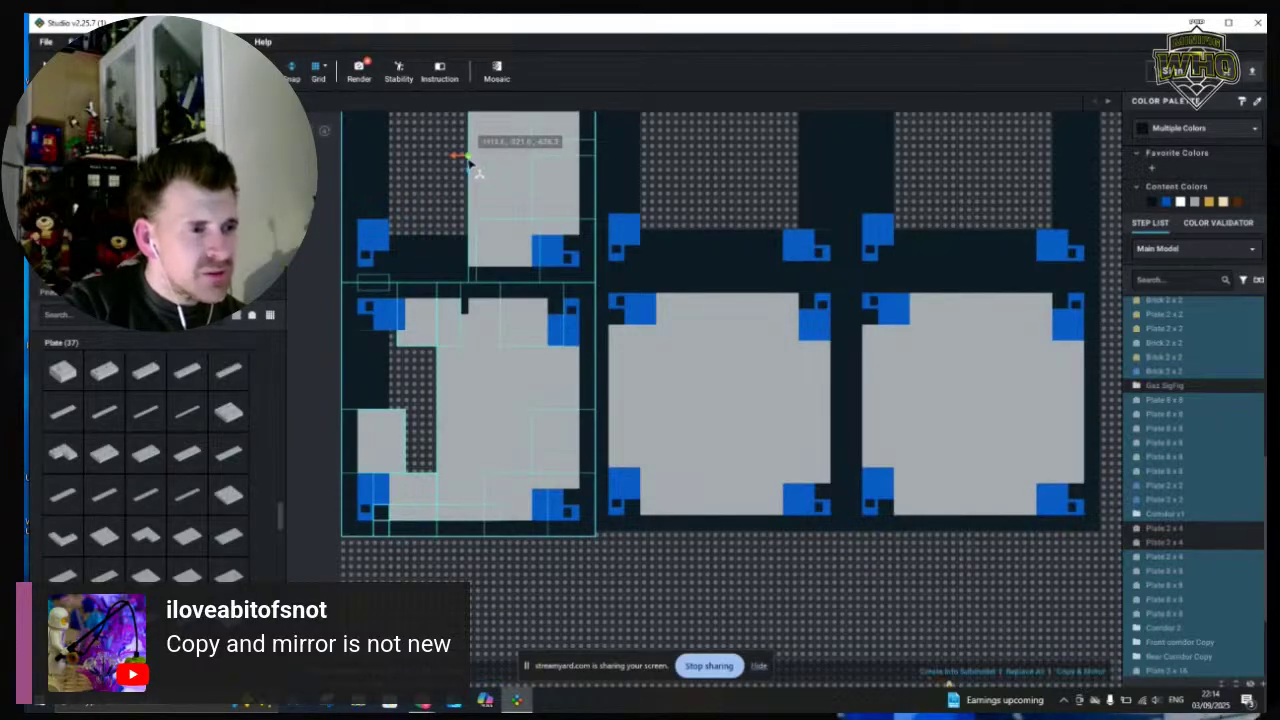
drag(470, 164, 468, 169)
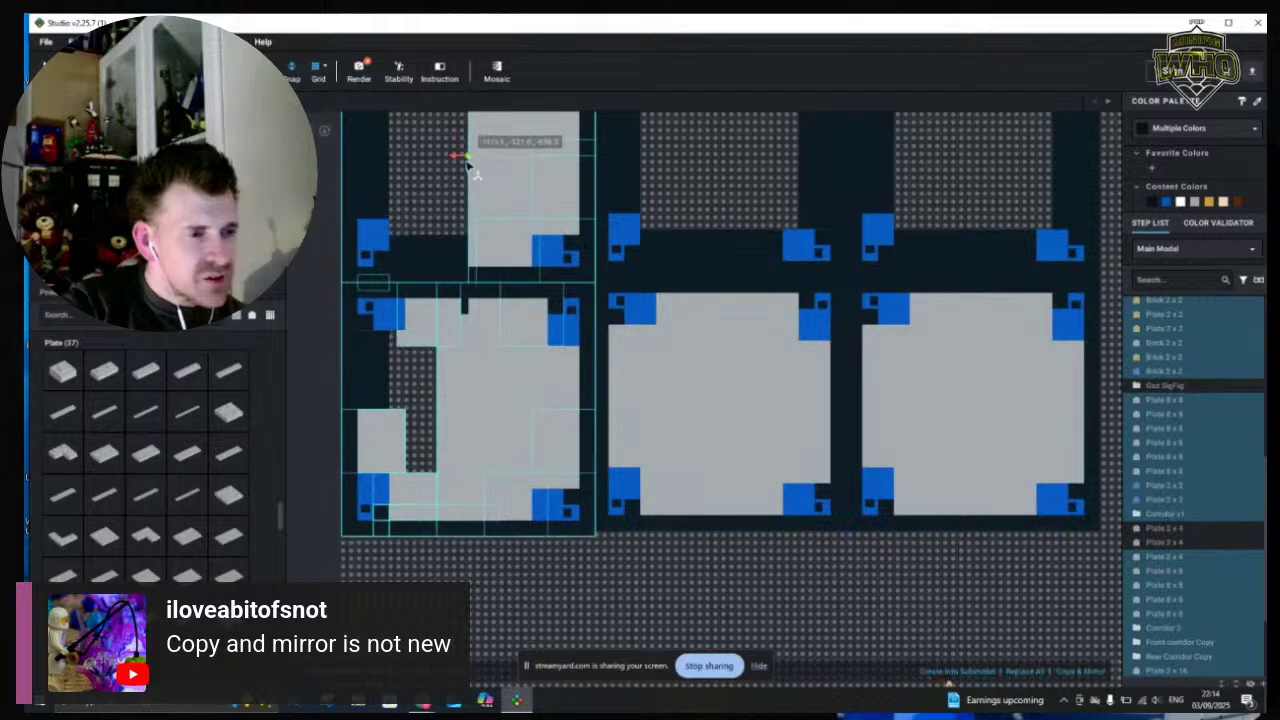
Select the staircase bay again and bring its front edge level with the neighbouring Cube frames
click(454, 207)
scroll(458, 219, up, 2)
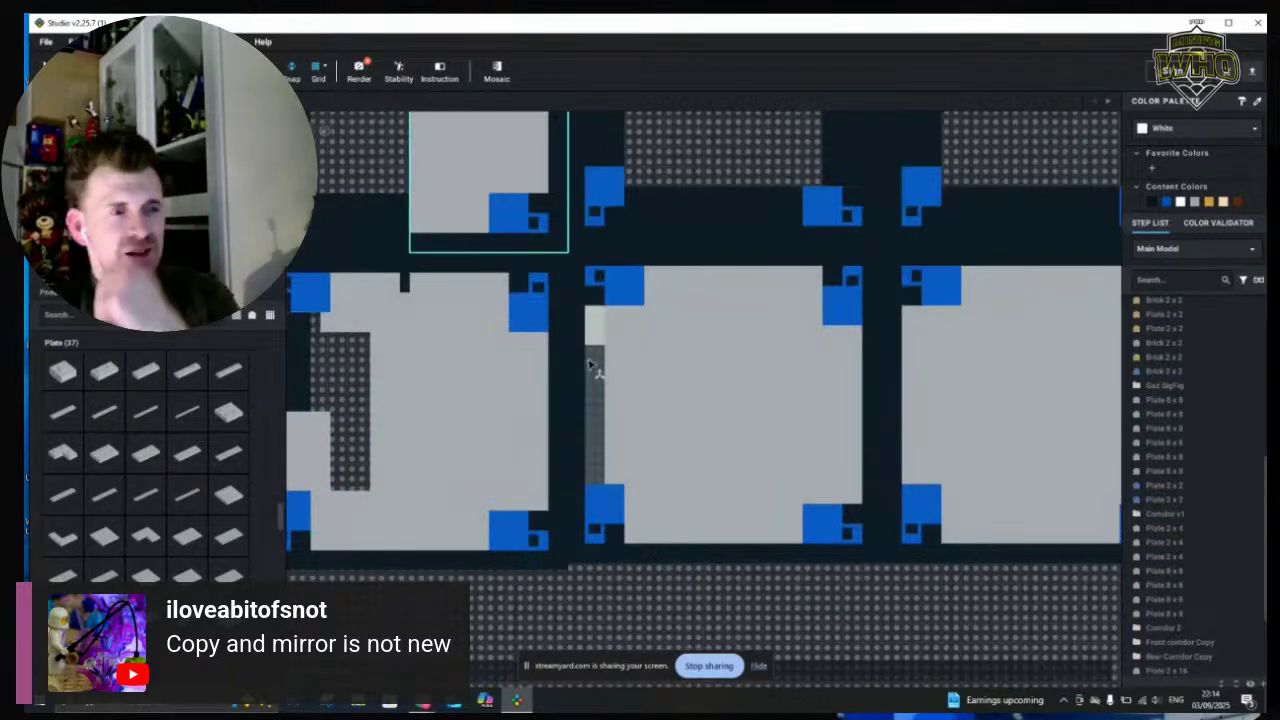
scroll(503, 500, down, 4)
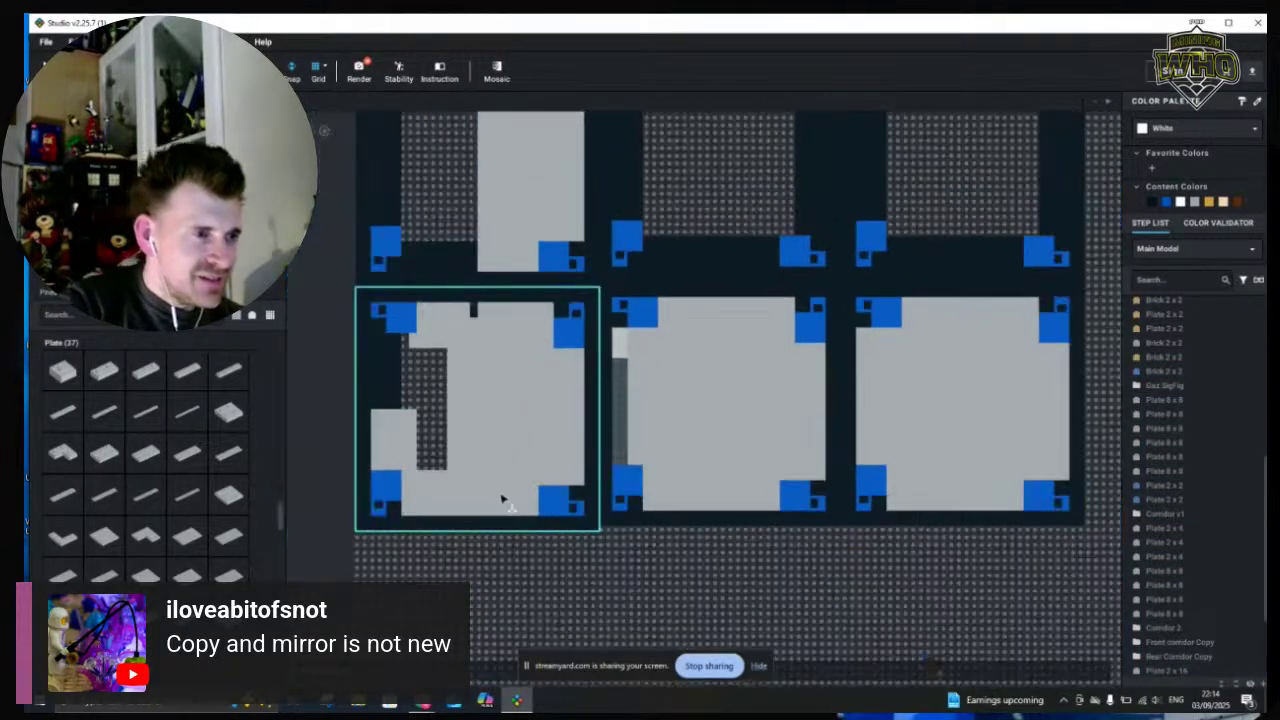
drag(396, 114, 622, 522)
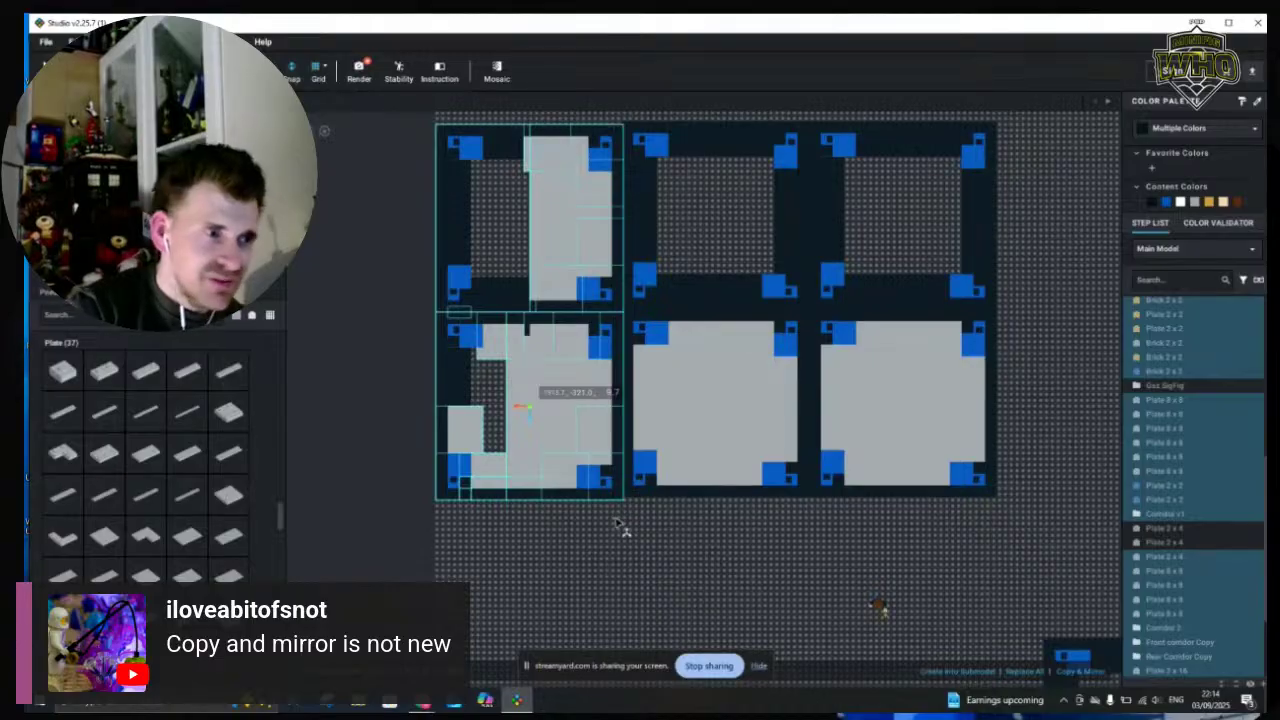
scroll(618, 520, up, 2)
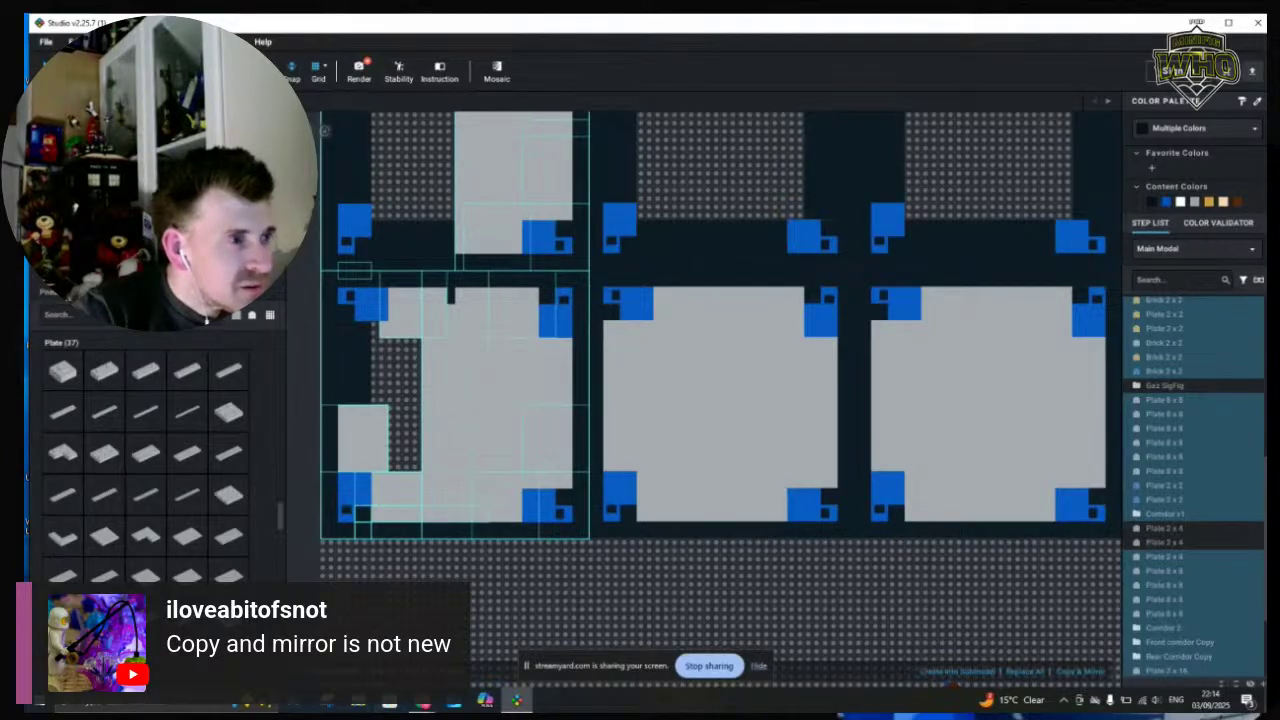
key(ctrl+z)
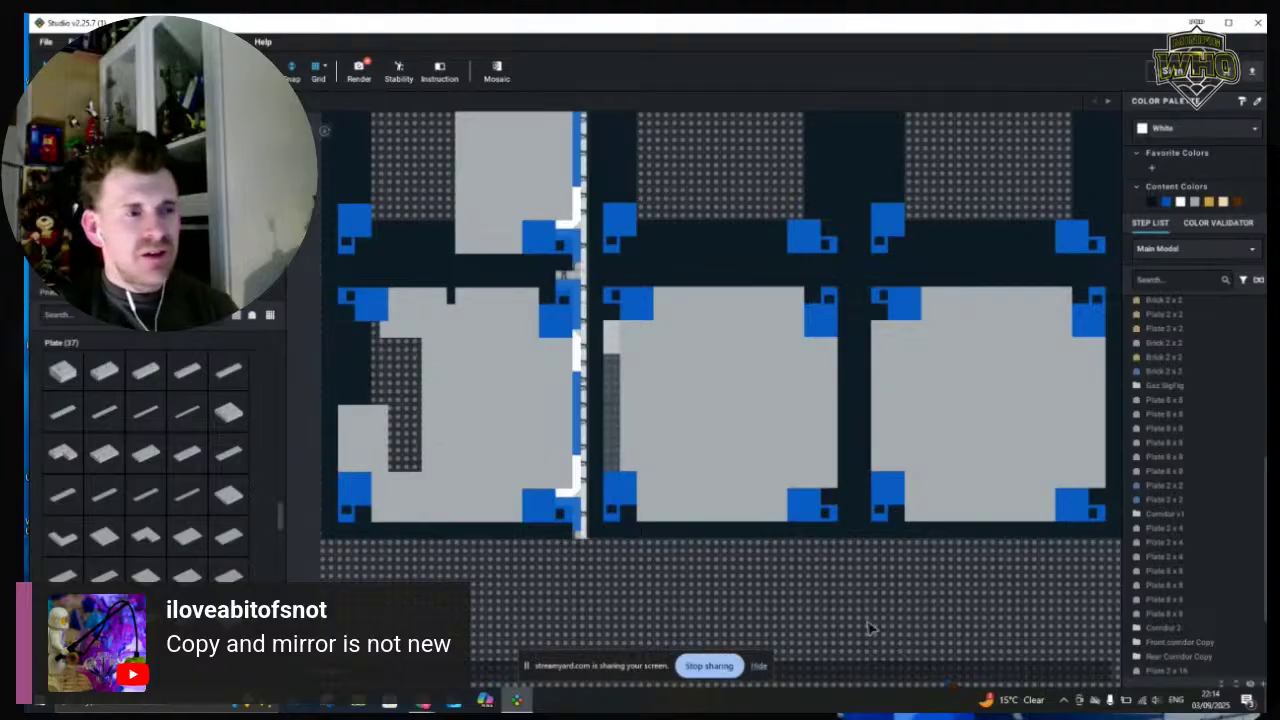
Inspect the frame joint at an angle, return to the view from straight above and select the whole staircase bay
scroll(865, 625, down, 2)
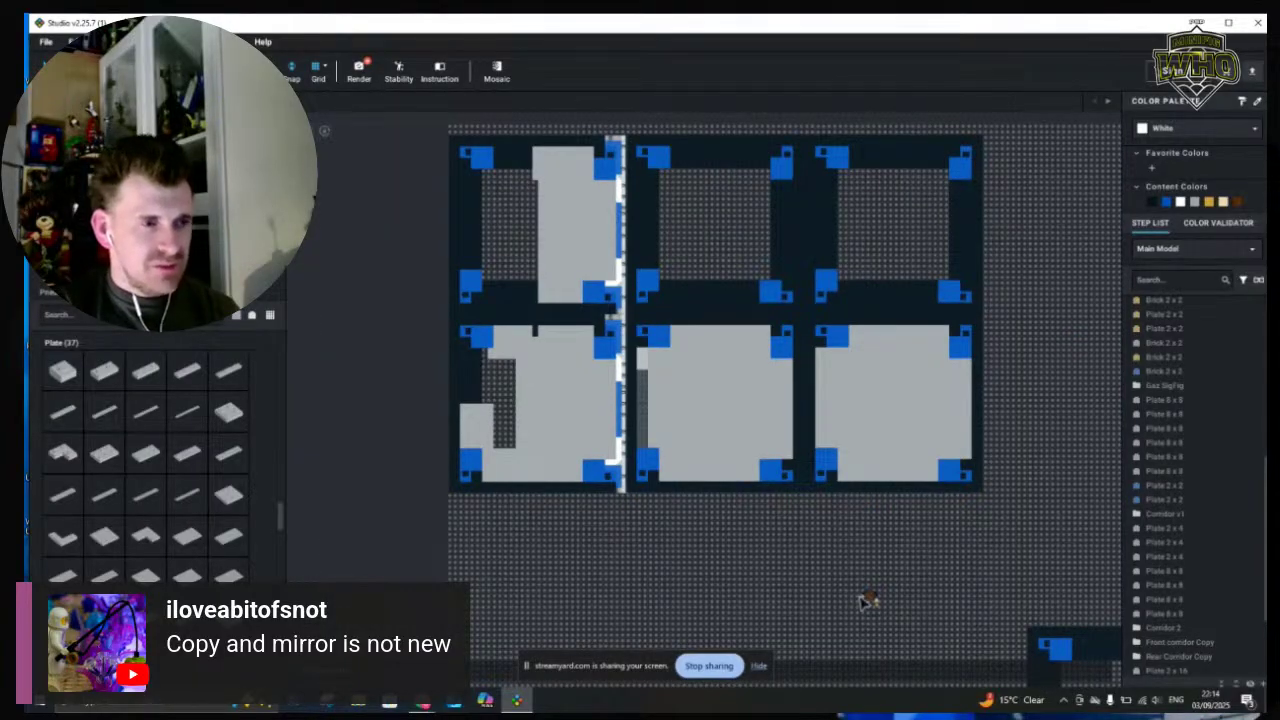
right_drag(864, 598, 861, 581)
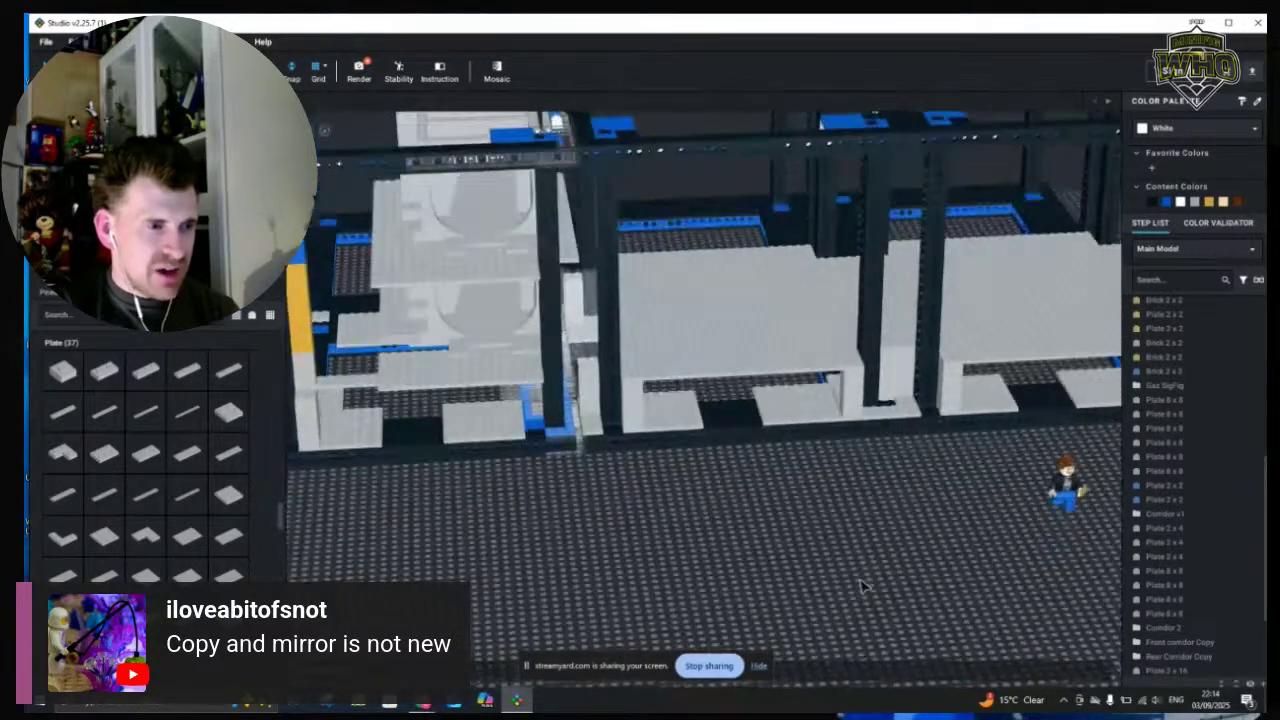
scroll(738, 584, down, 5)
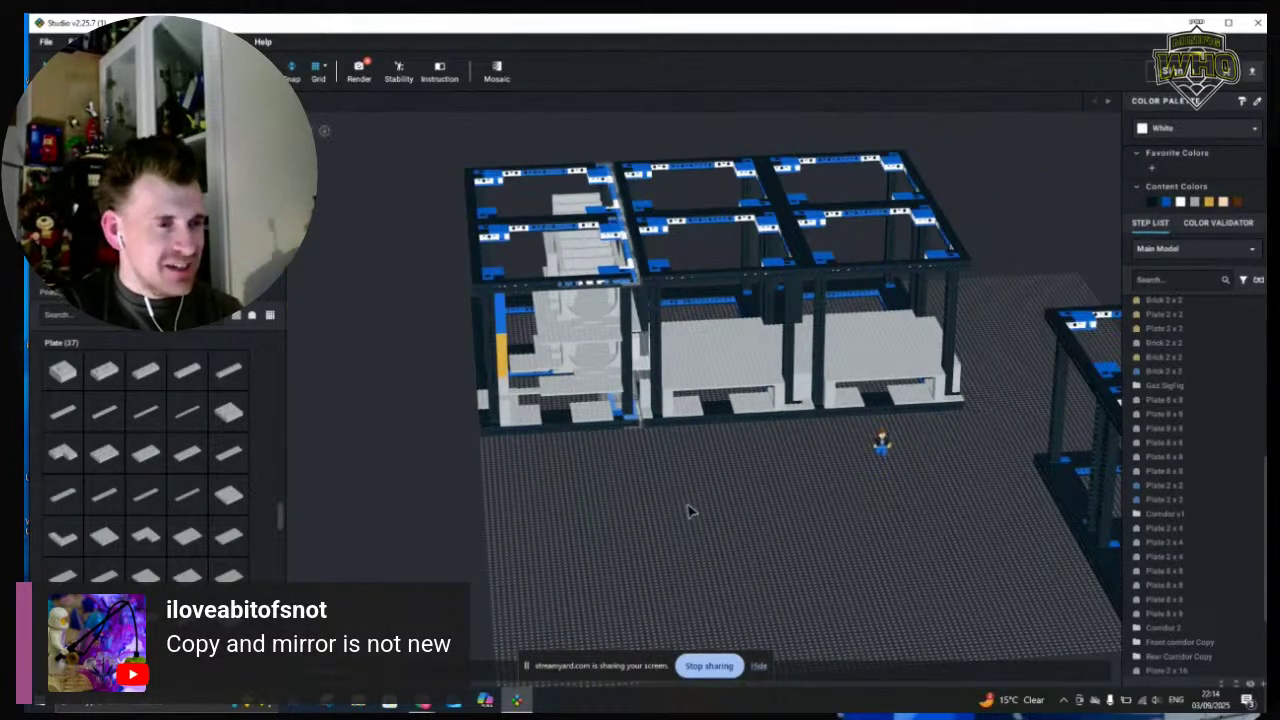
right_drag(690, 512, 752, 528)
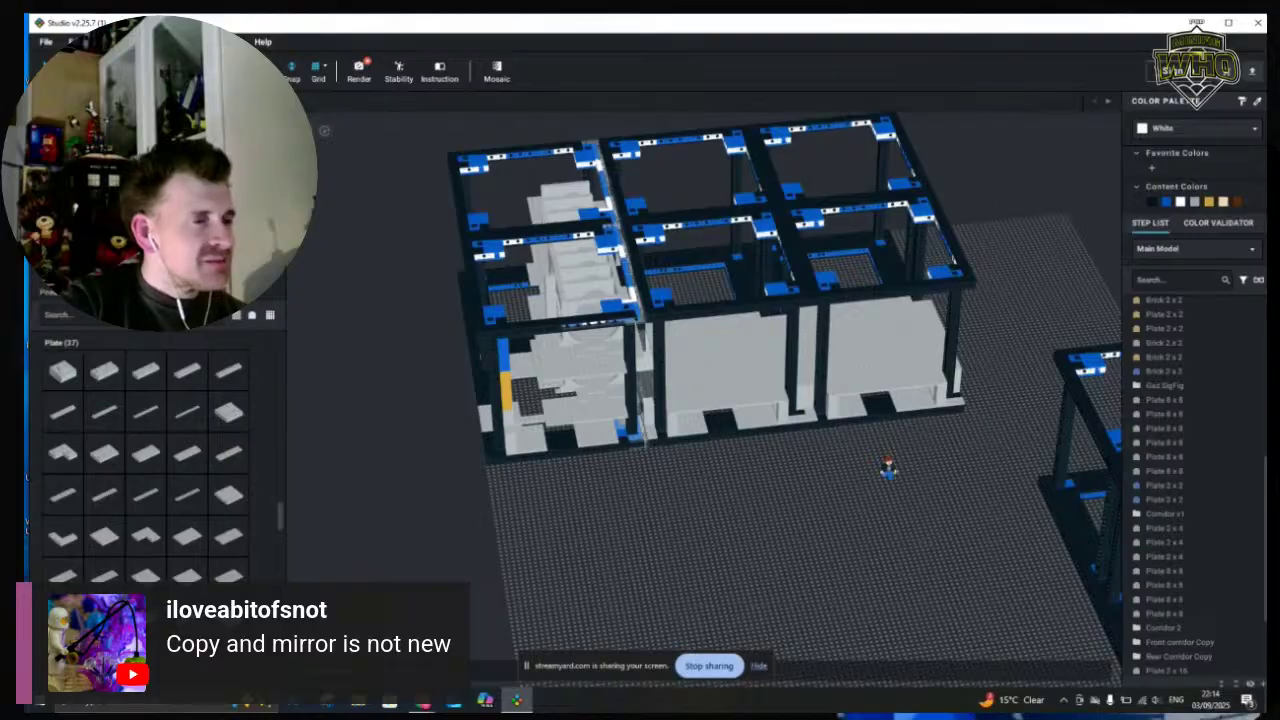
right_drag(654, 585, 662, 588)
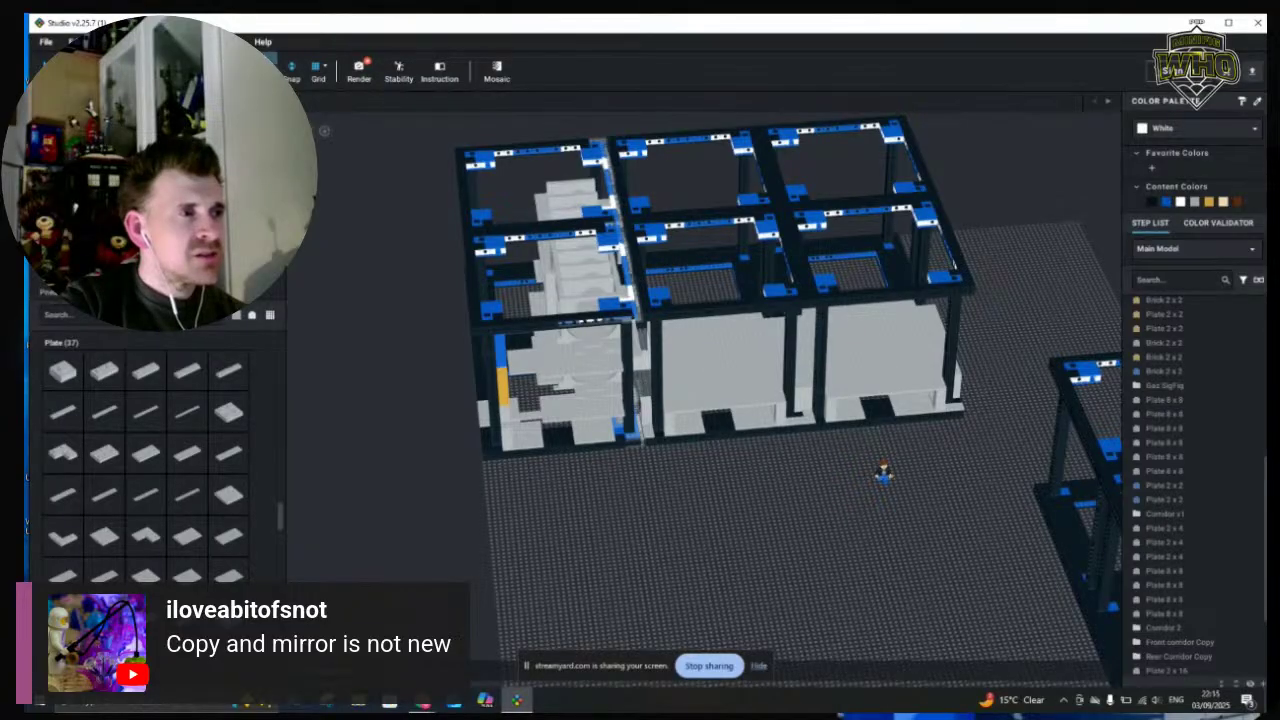
click(324, 130)
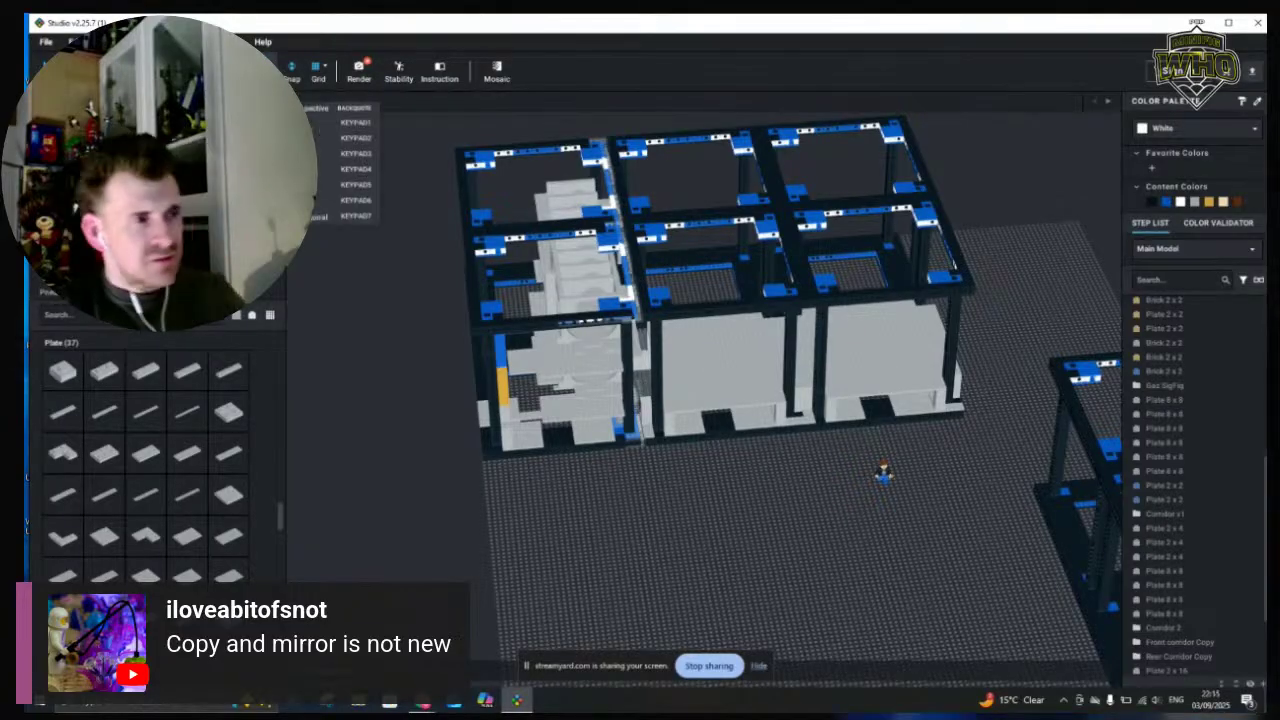
click(320, 184)
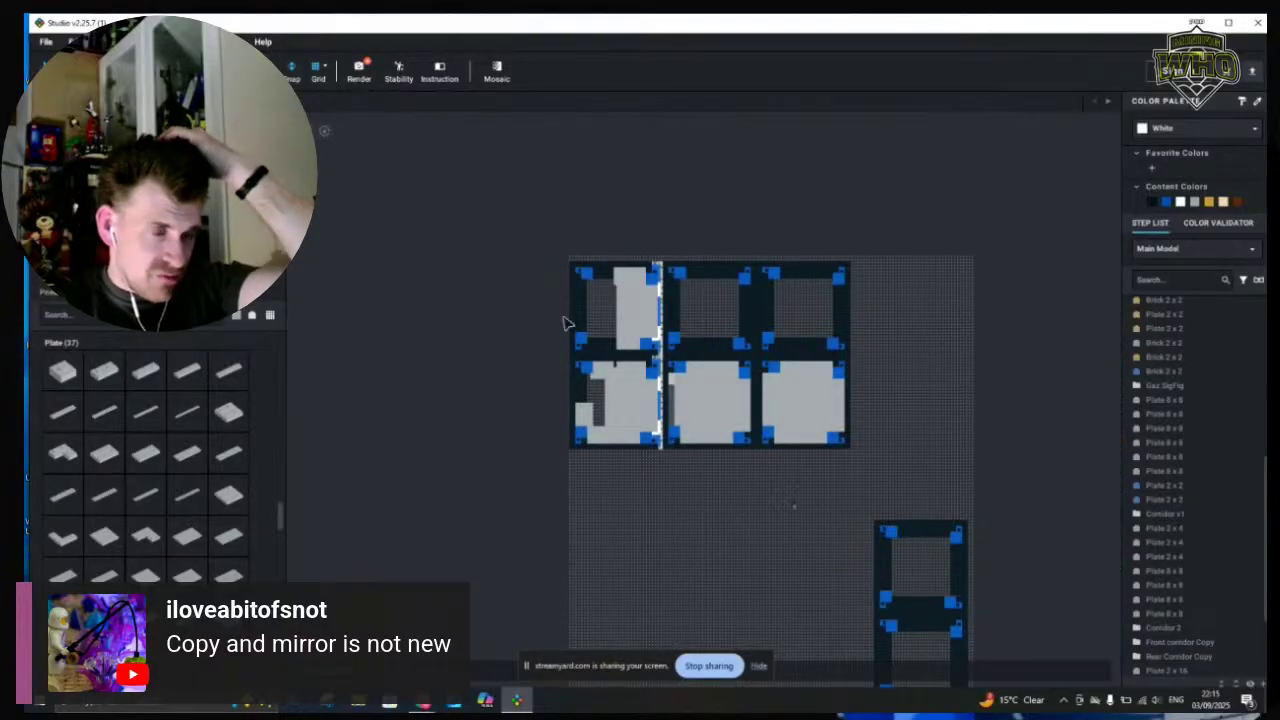
click(643, 467)
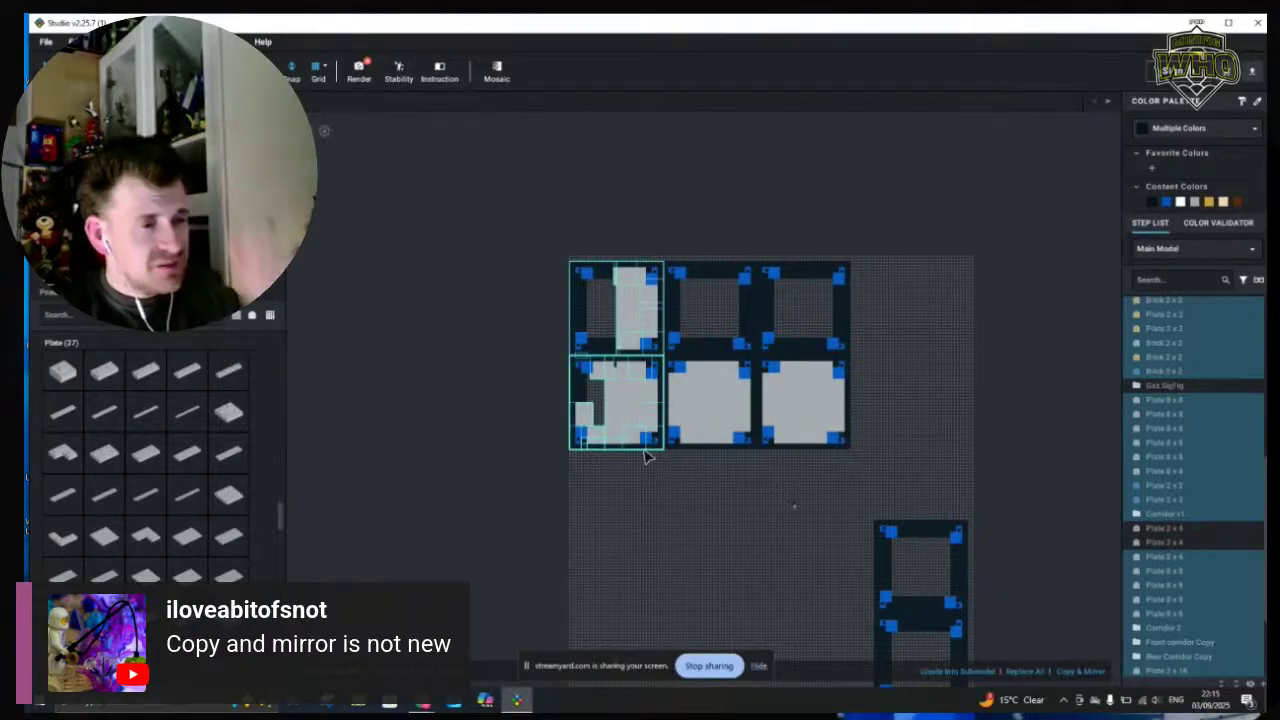
scroll(645, 458, up, 3)
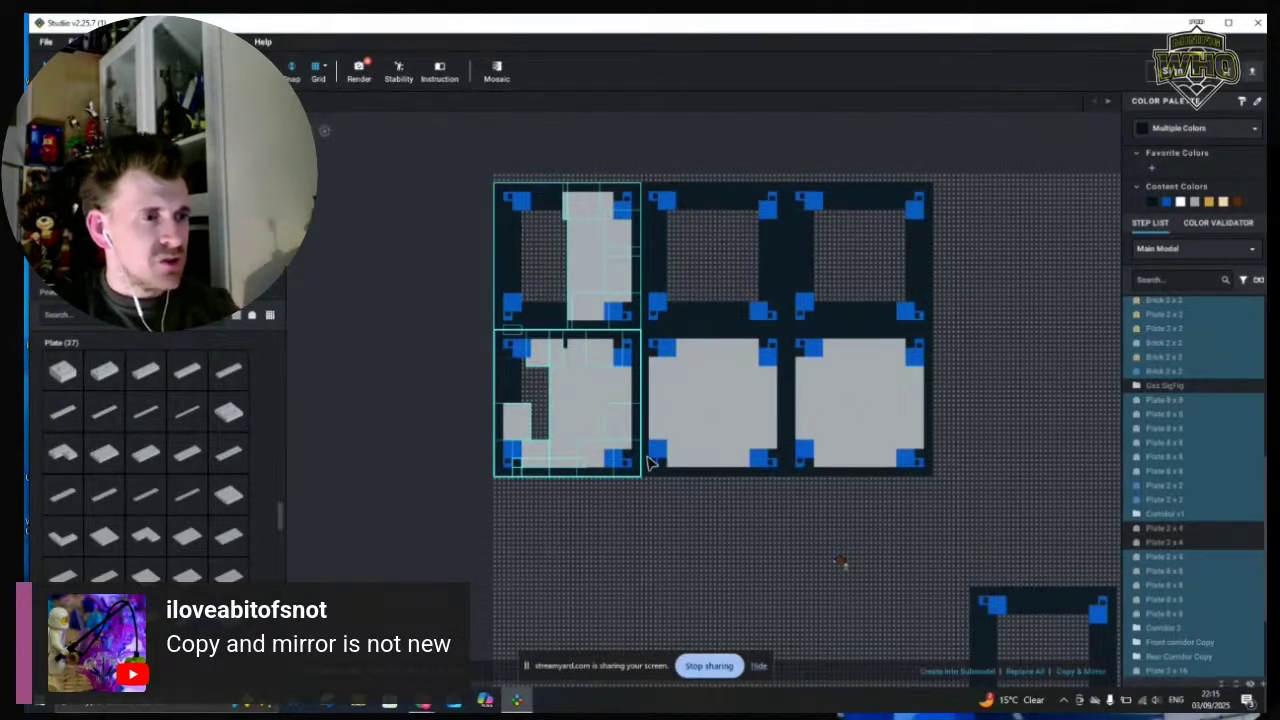
scroll(648, 461, up, 1)
scroll(700, 537, up, 2)
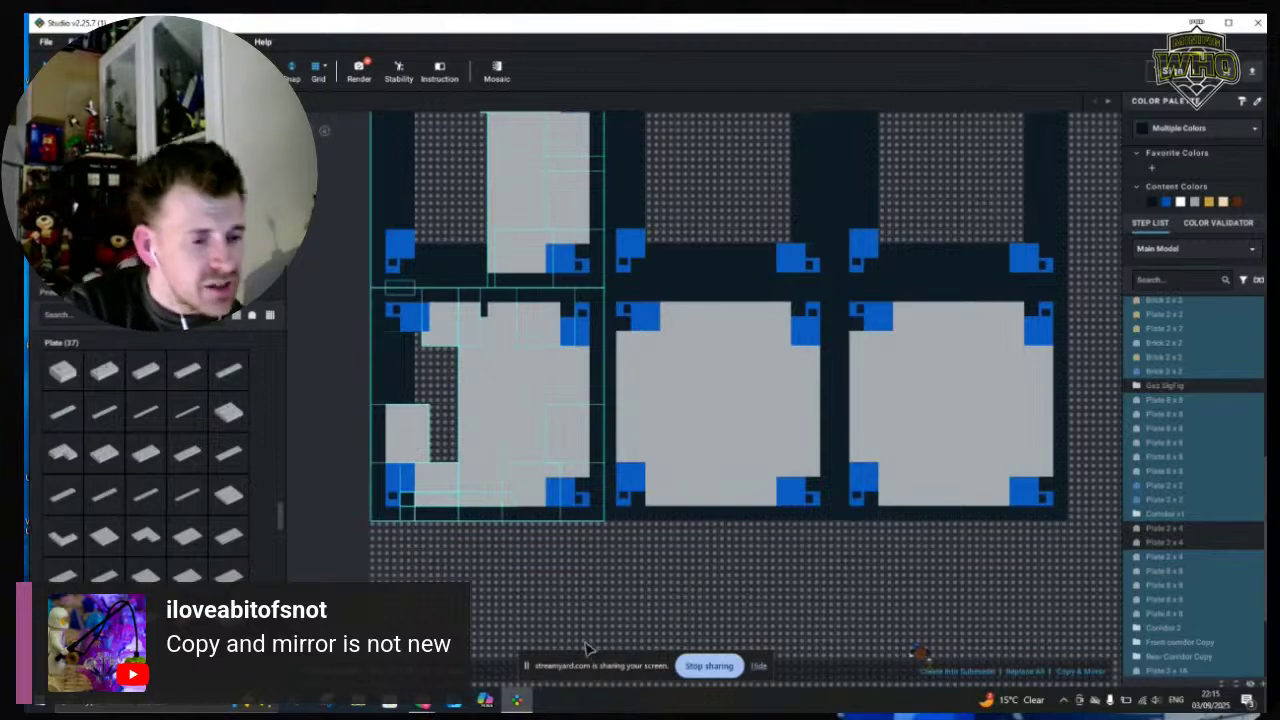
Nudge the staircase bay flush against the side of the neighbouring Cube frames, clear the selection and check the joint
key(Left)
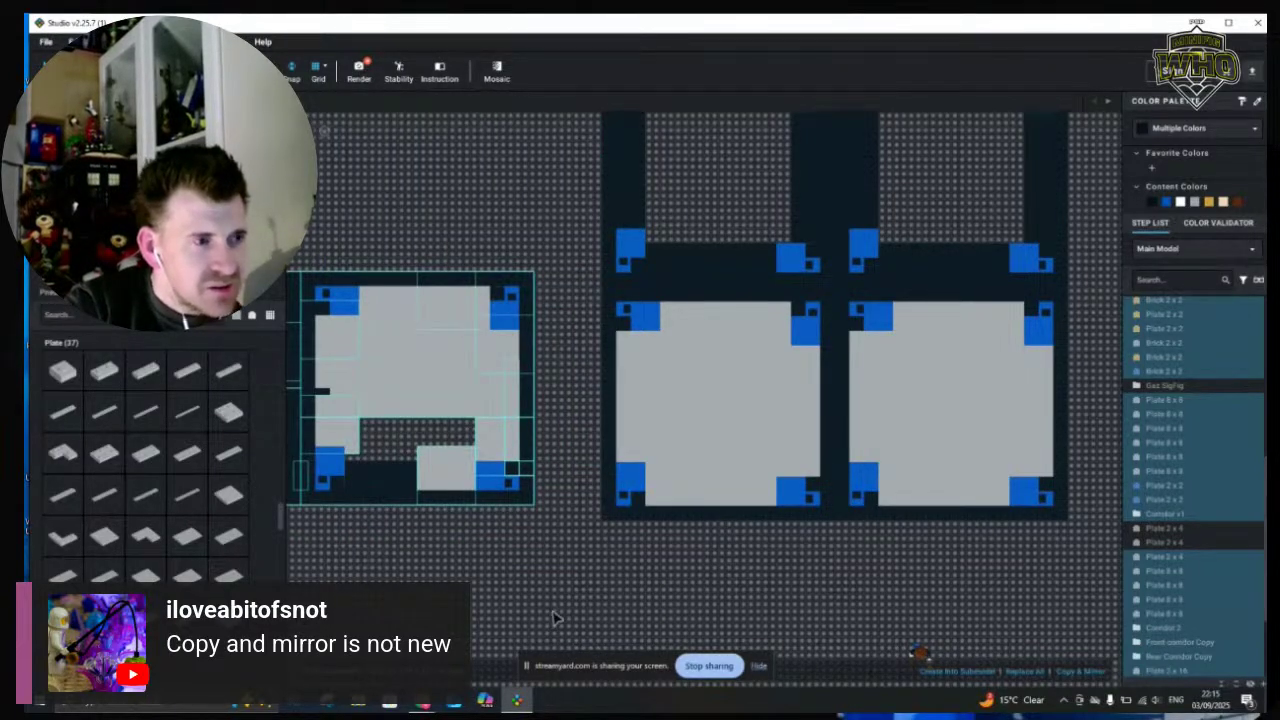
key(Right)
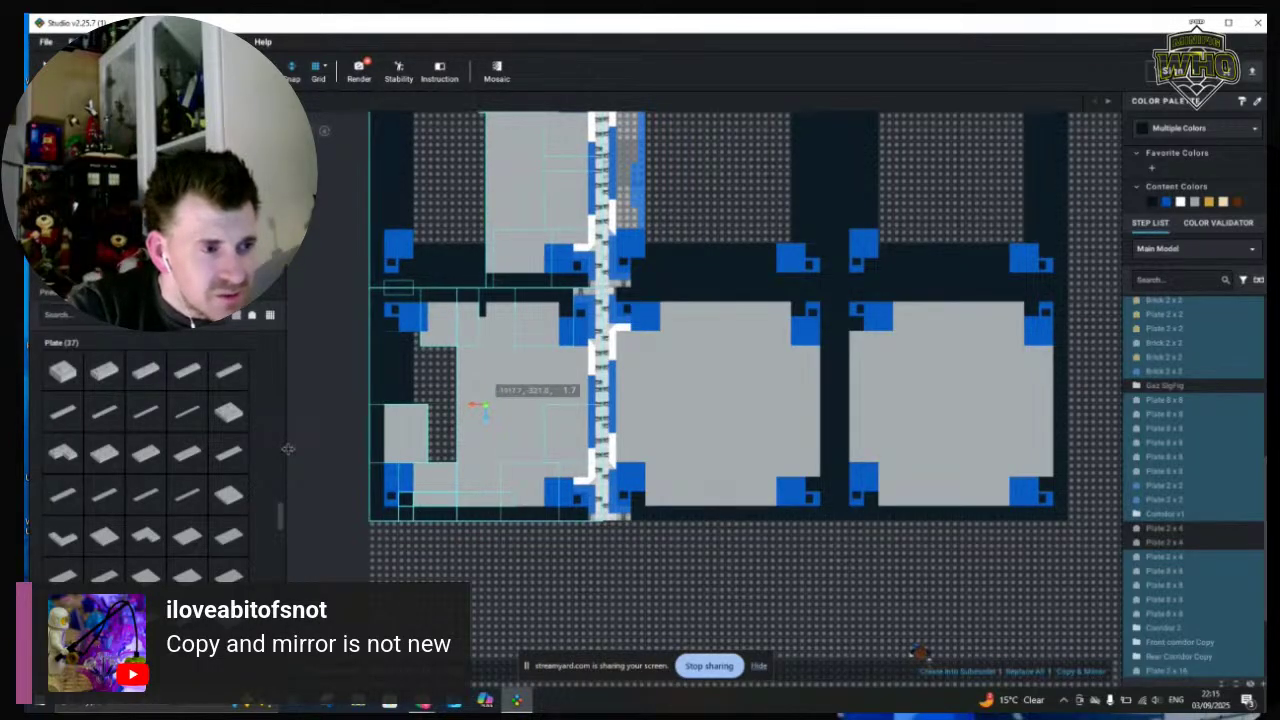
key(a)
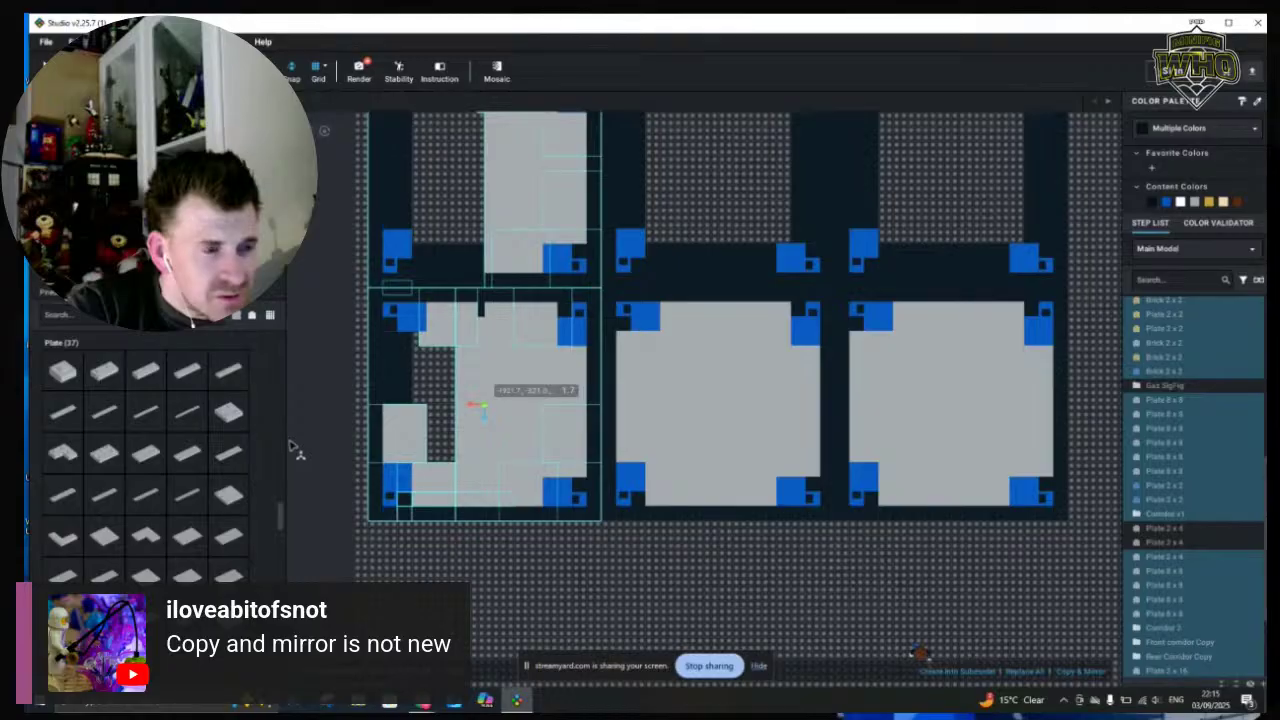
click(432, 560)
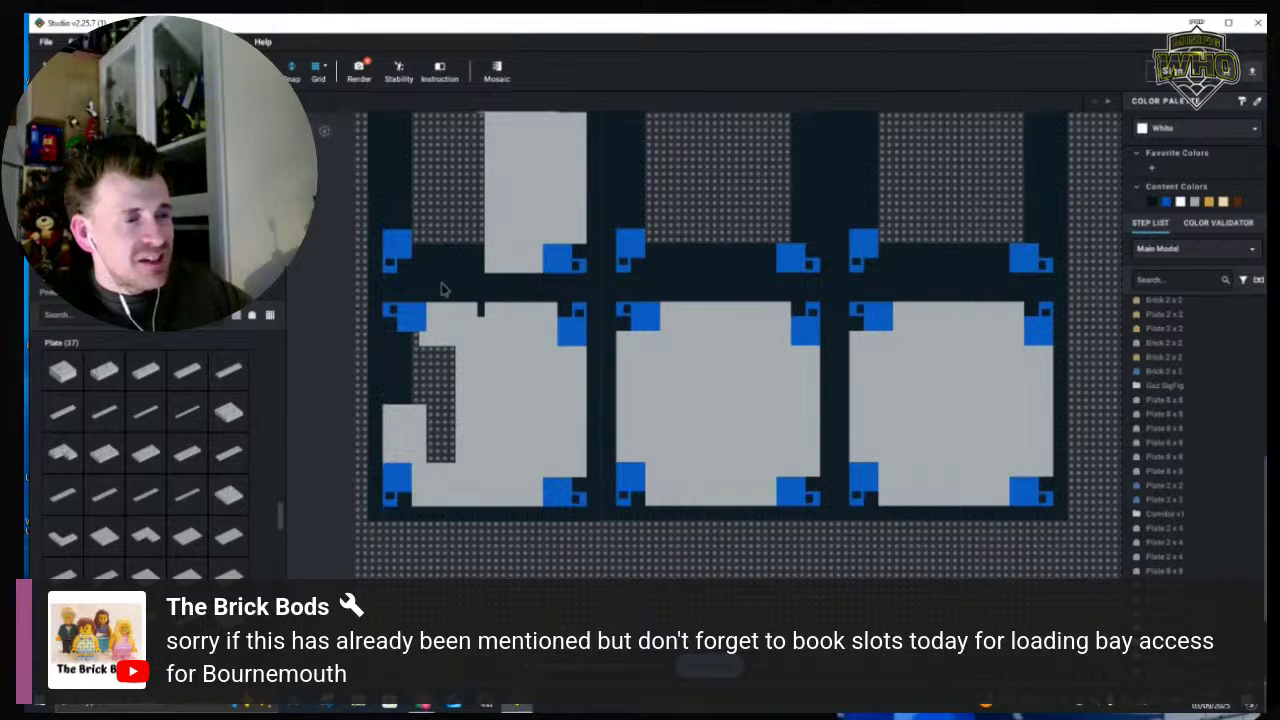
click(378, 270)
click(392, 368)
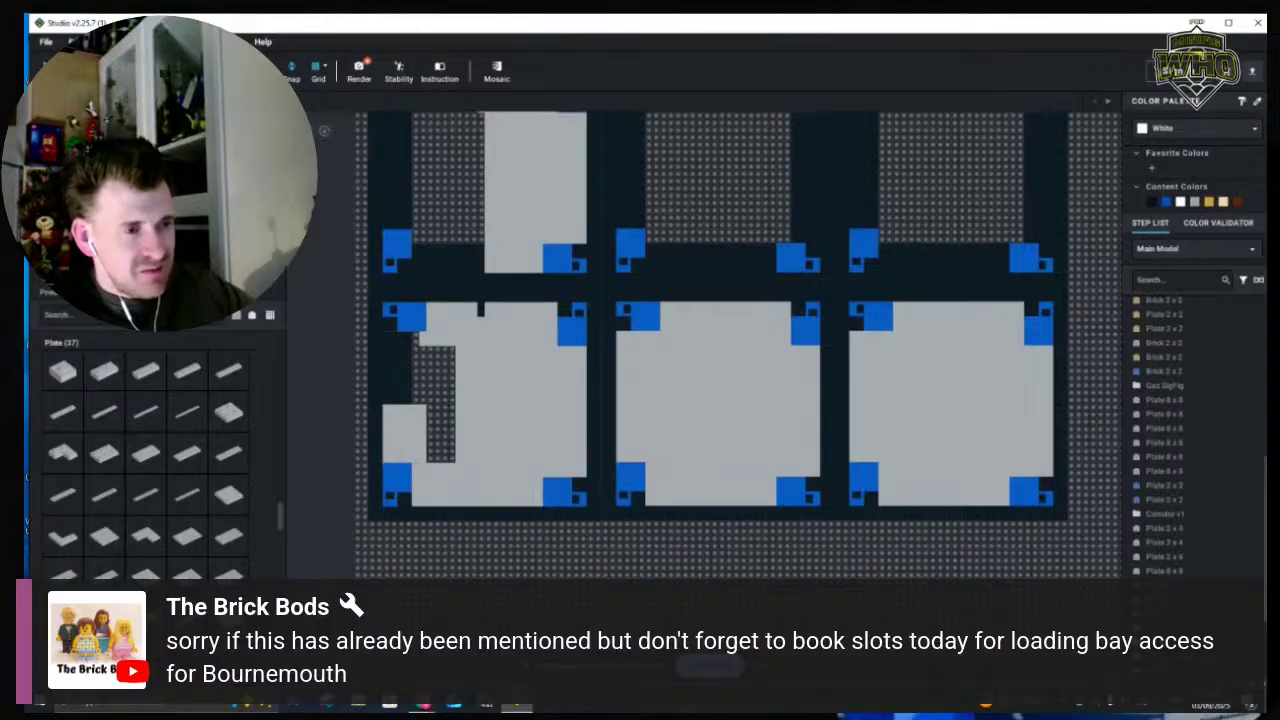
scroll(704, 400, up, 4)
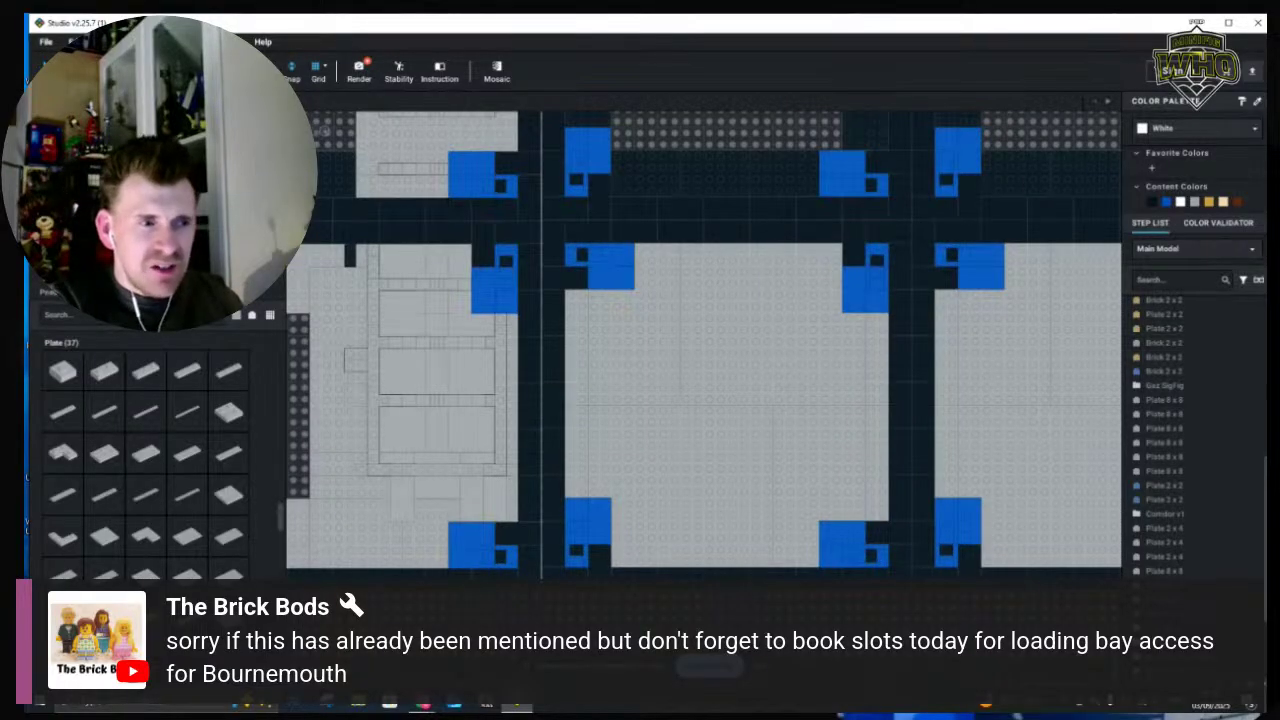
scroll(704, 402, up, 4)
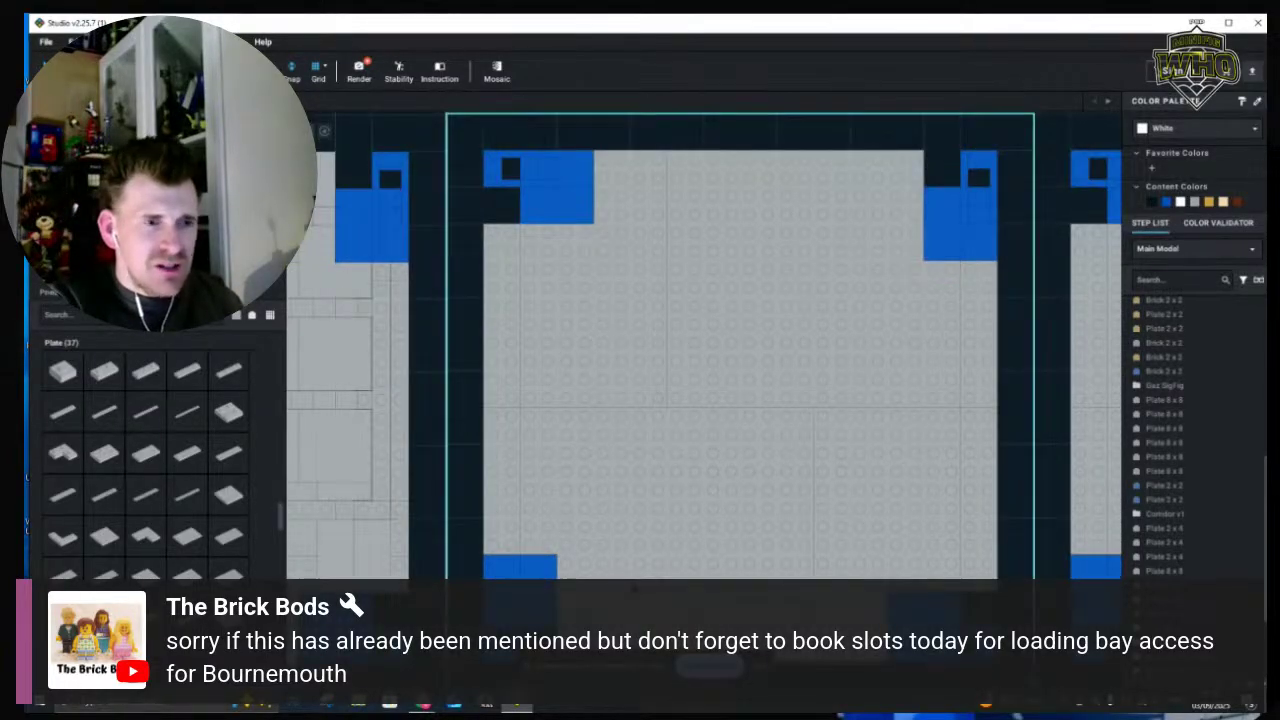
Examine from directly above how the staircase bay lines up with the neighbouring Cube frames
scroll(704, 400, down, 5)
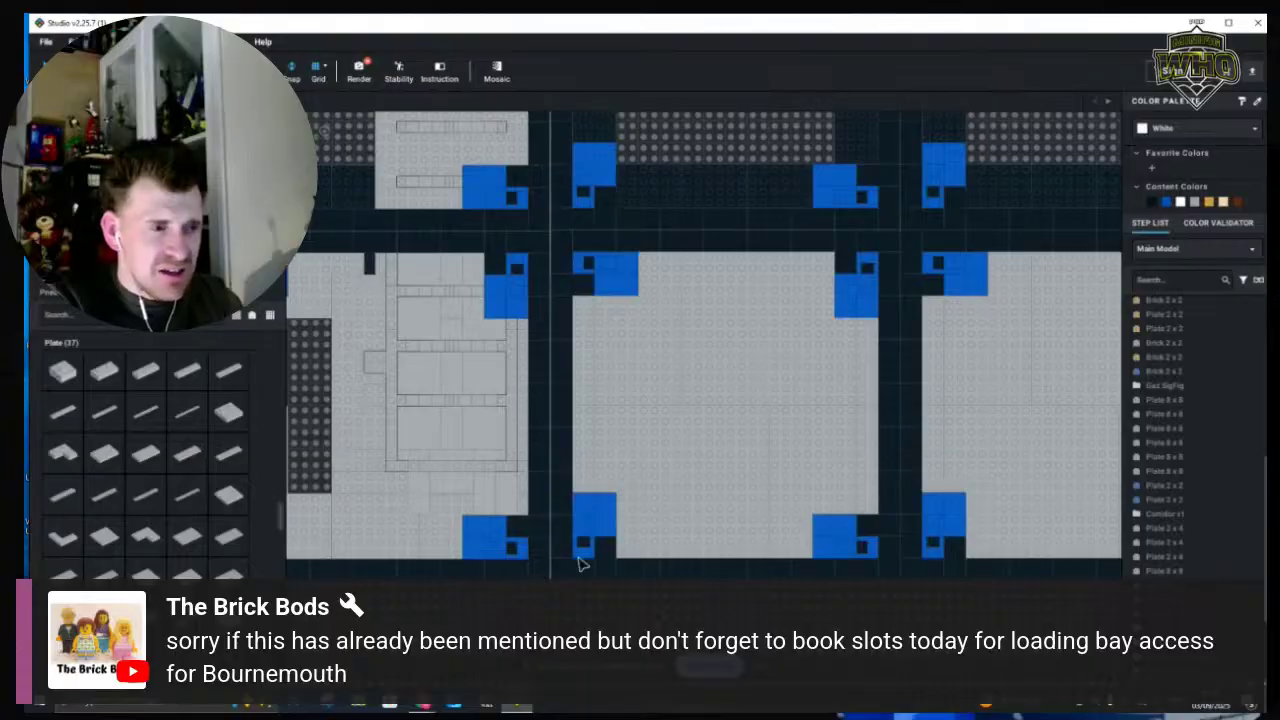
scroll(463, 553, up, 5)
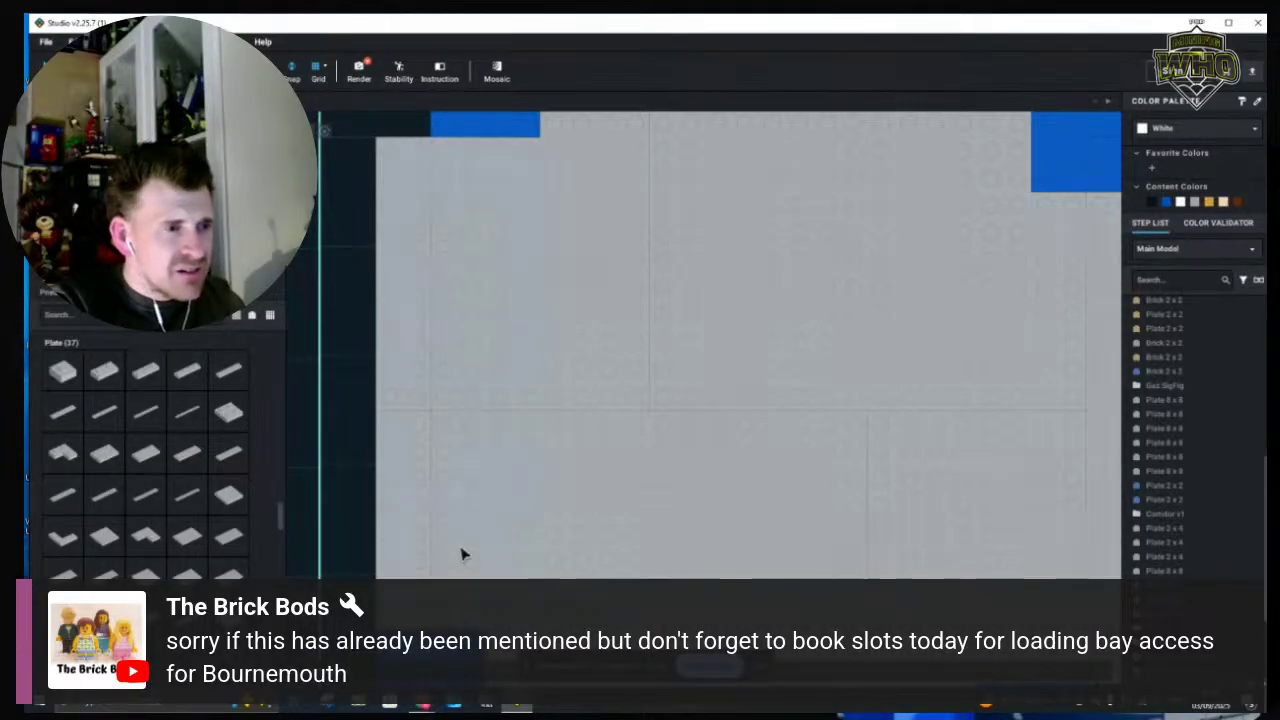
scroll(463, 553, down, 1)
scroll(463, 553, down, 2)
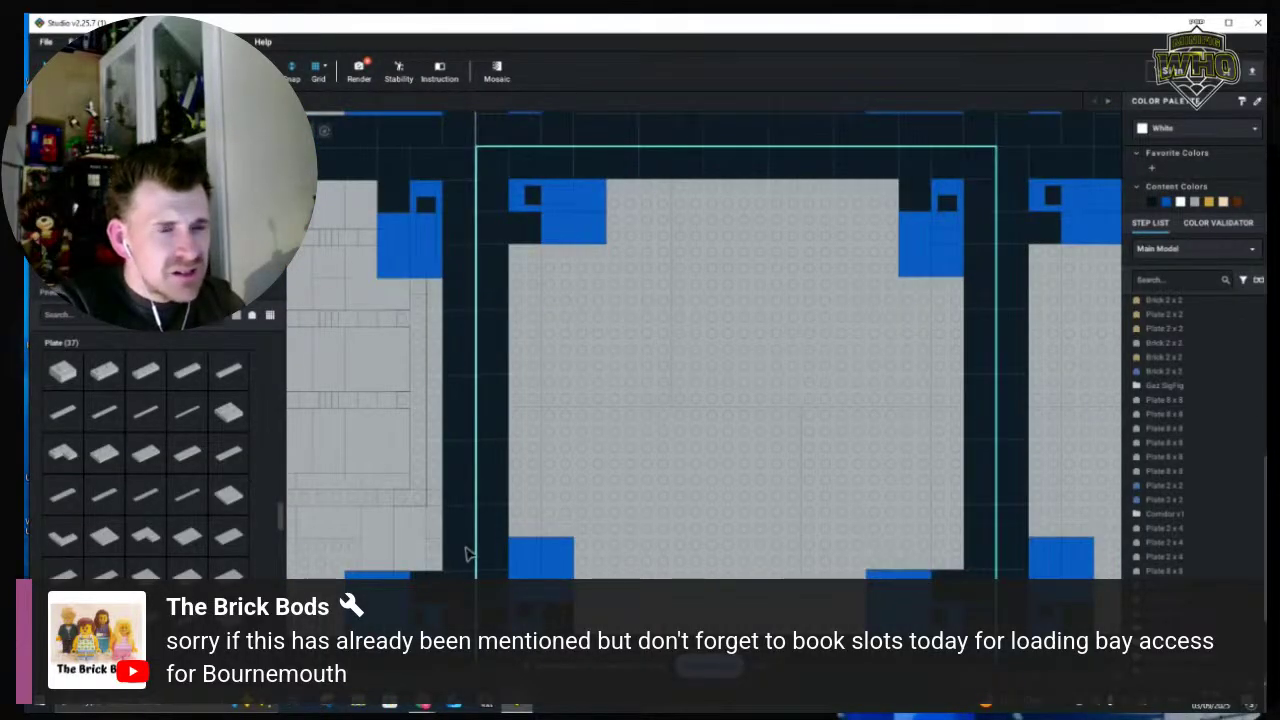
scroll(472, 553, down, 3)
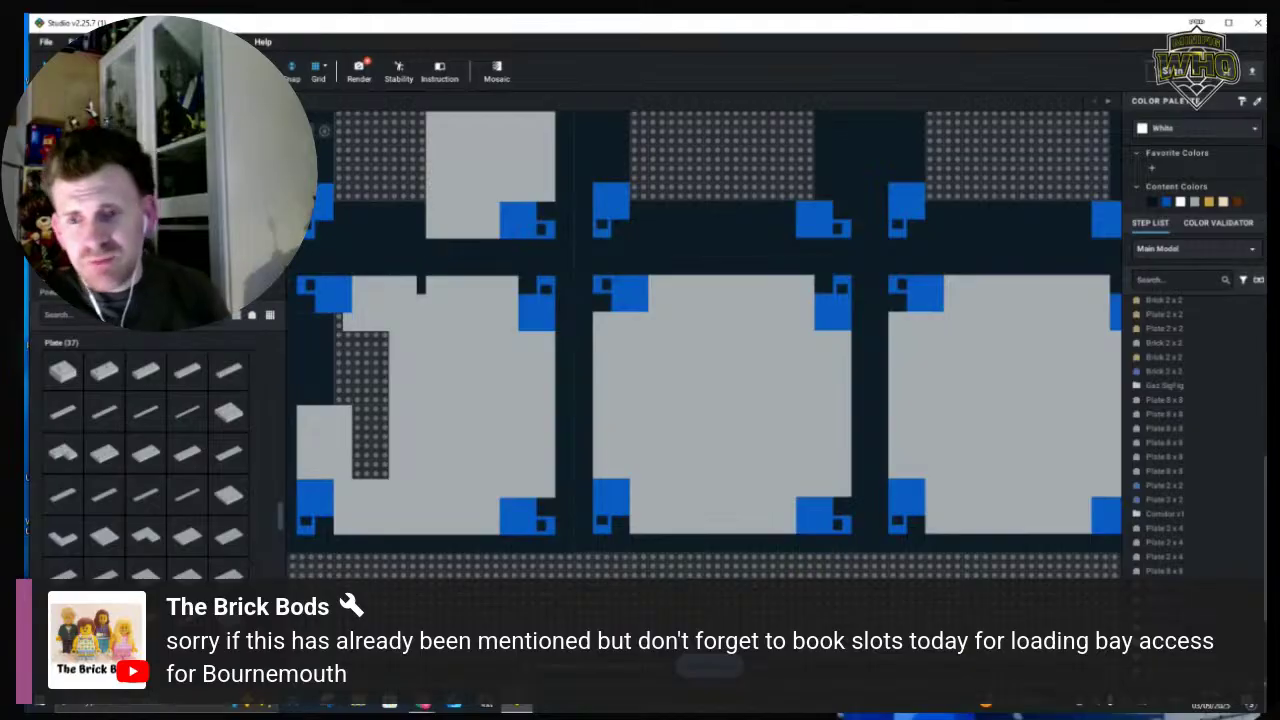
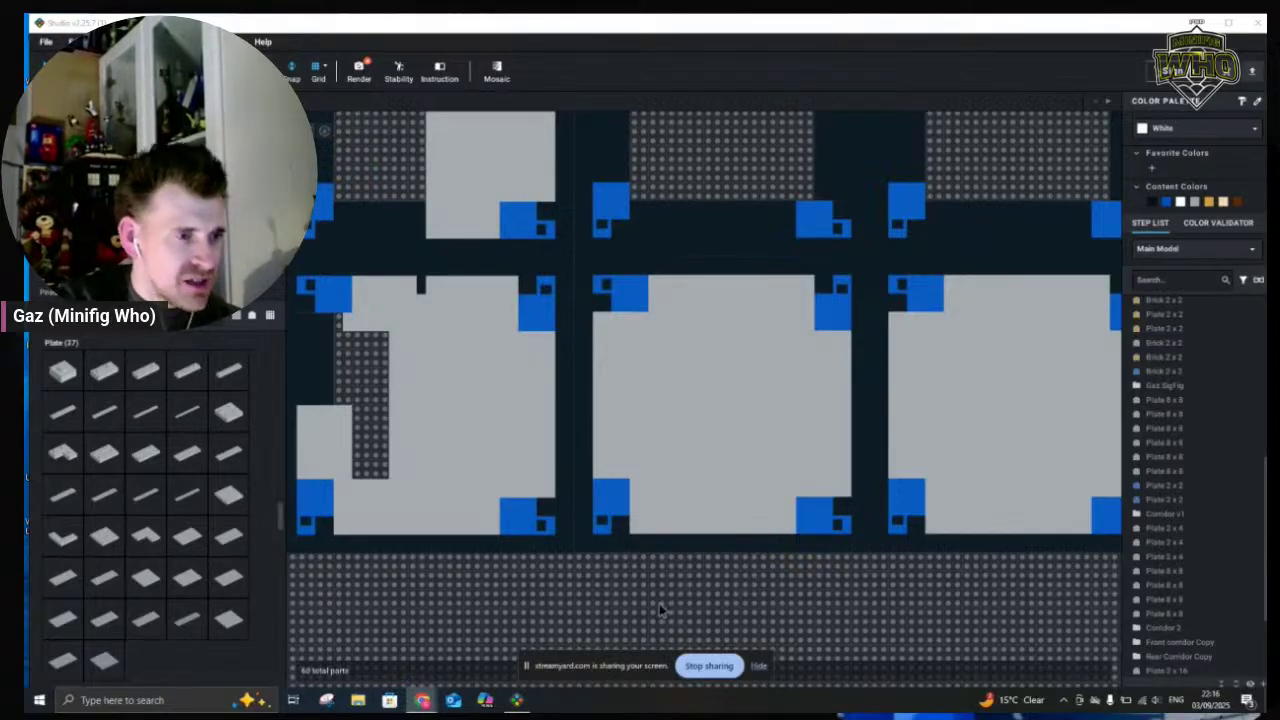
scroll(617, 612, down, 2)
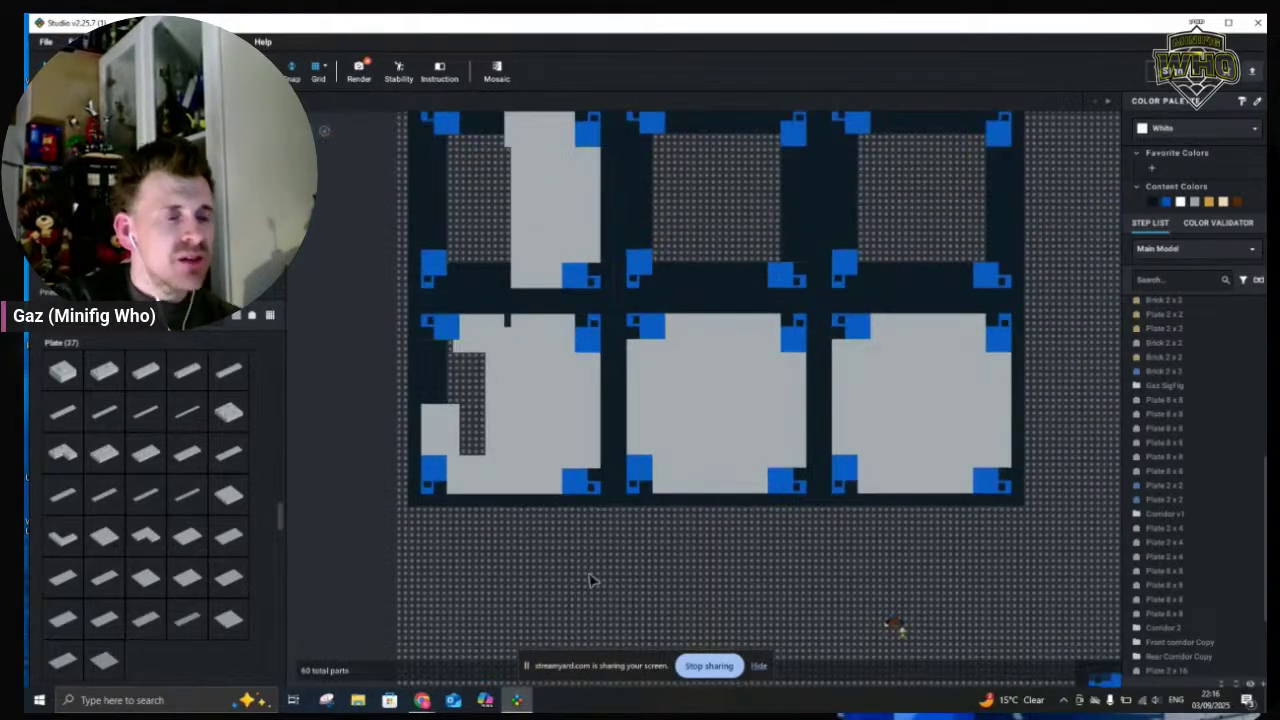
middle_drag(655, 606, 691, 622)
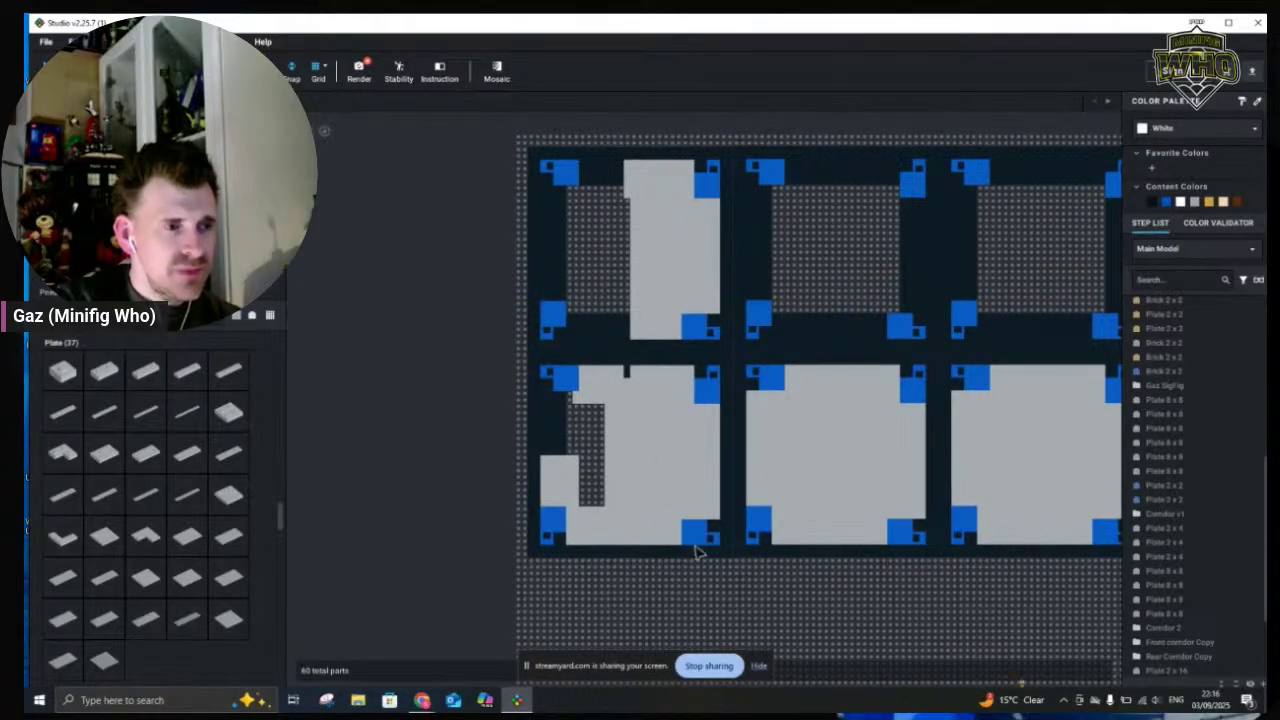
Select the staircase bay and individual Cube frames around the joint to compare their positions, and clear the selection
drag(696, 547, 713, 568)
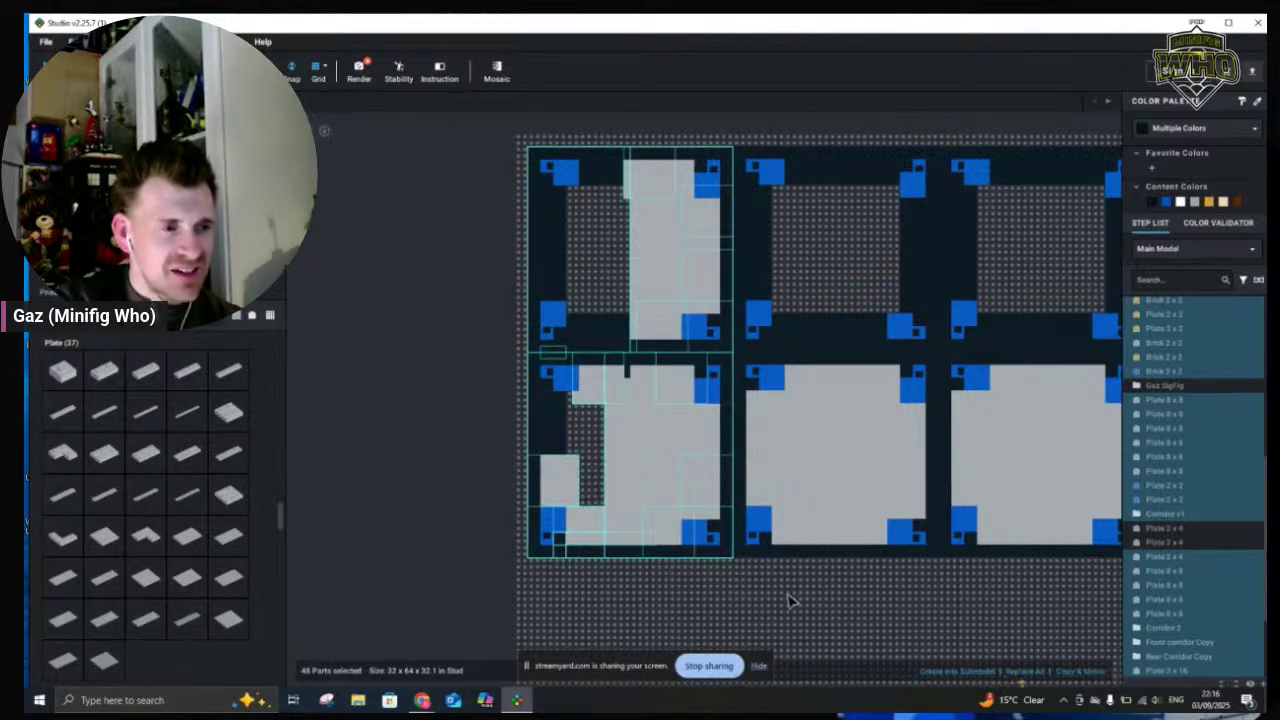
scroll(788, 600, up, 5)
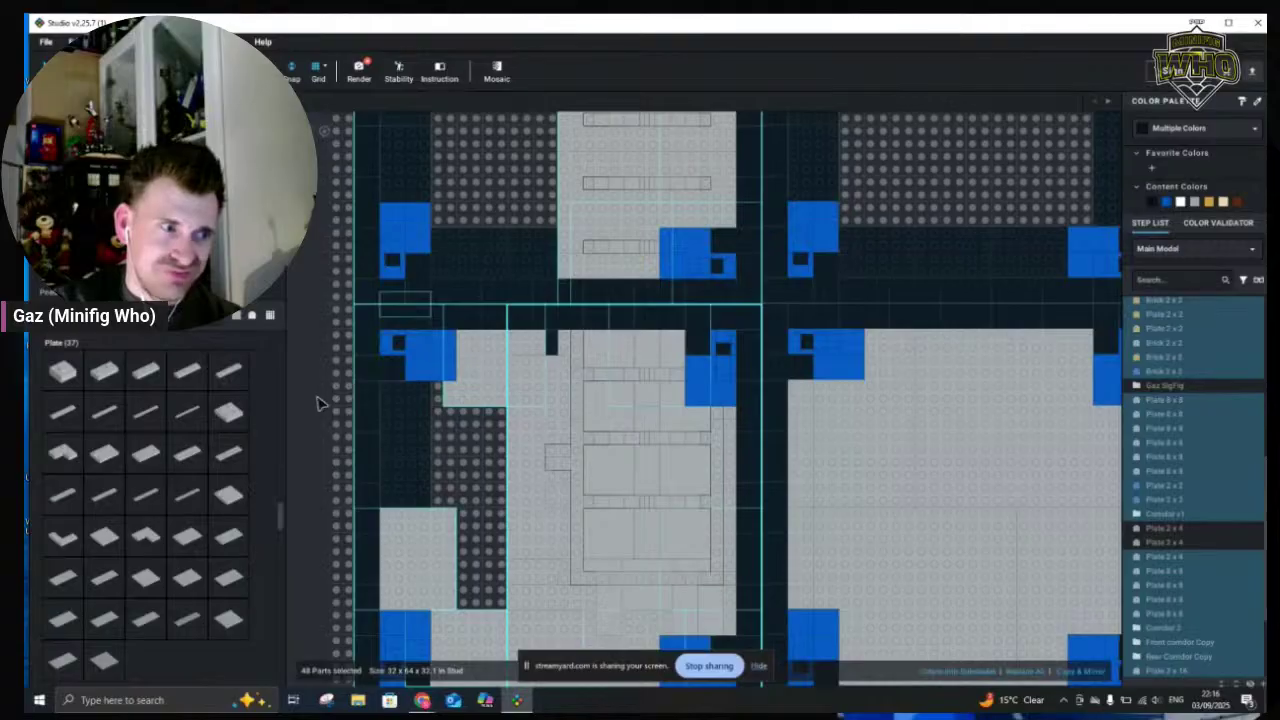
click(834, 299)
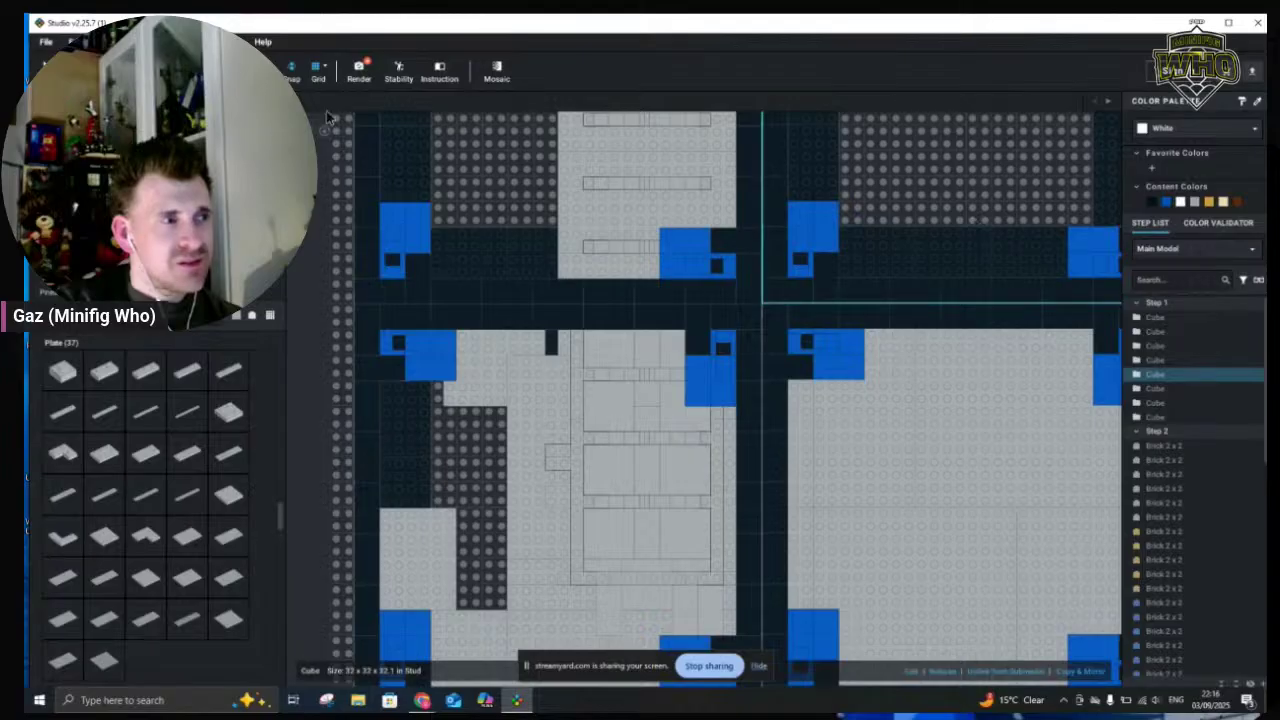
scroll(980, 220, down, 3)
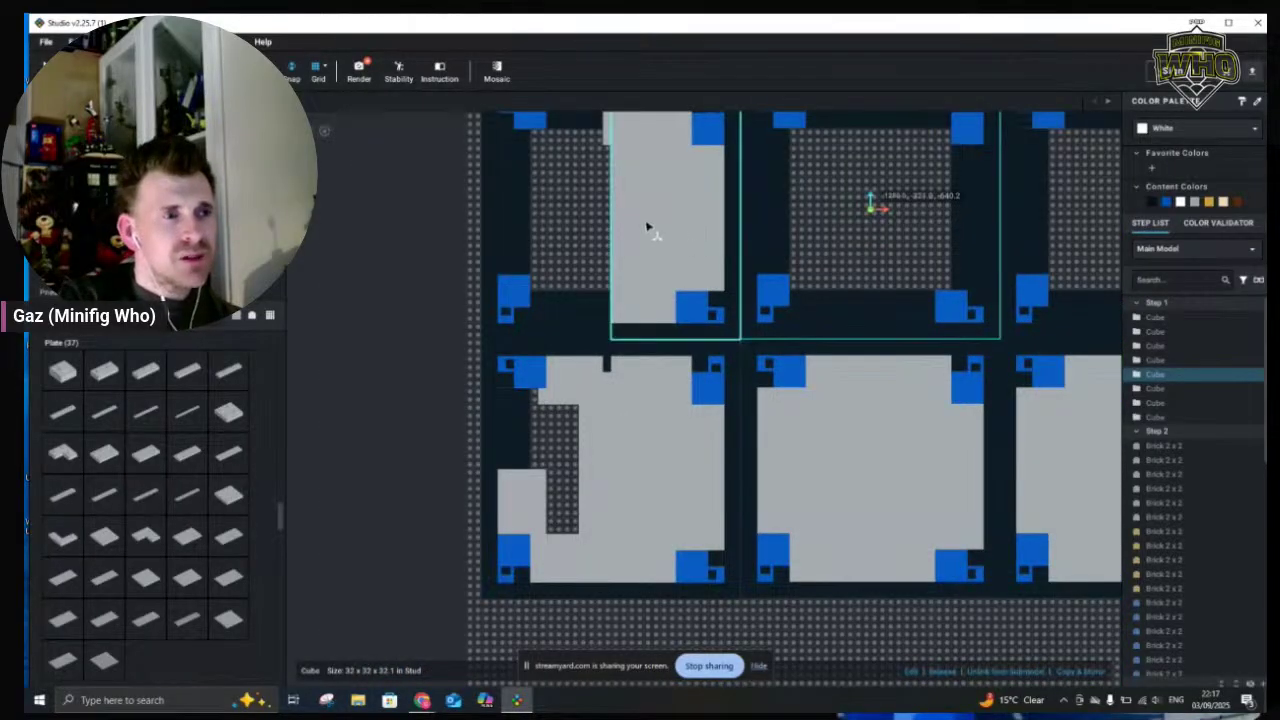
click(504, 245)
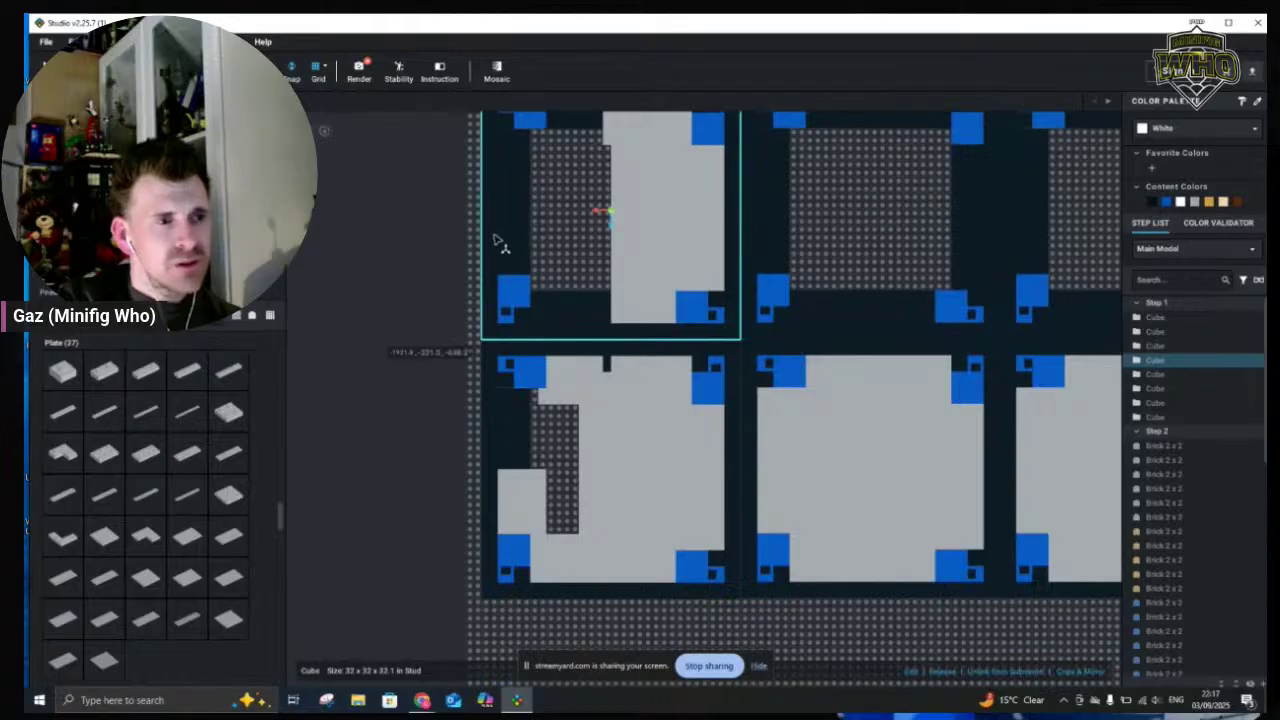
click(704, 204)
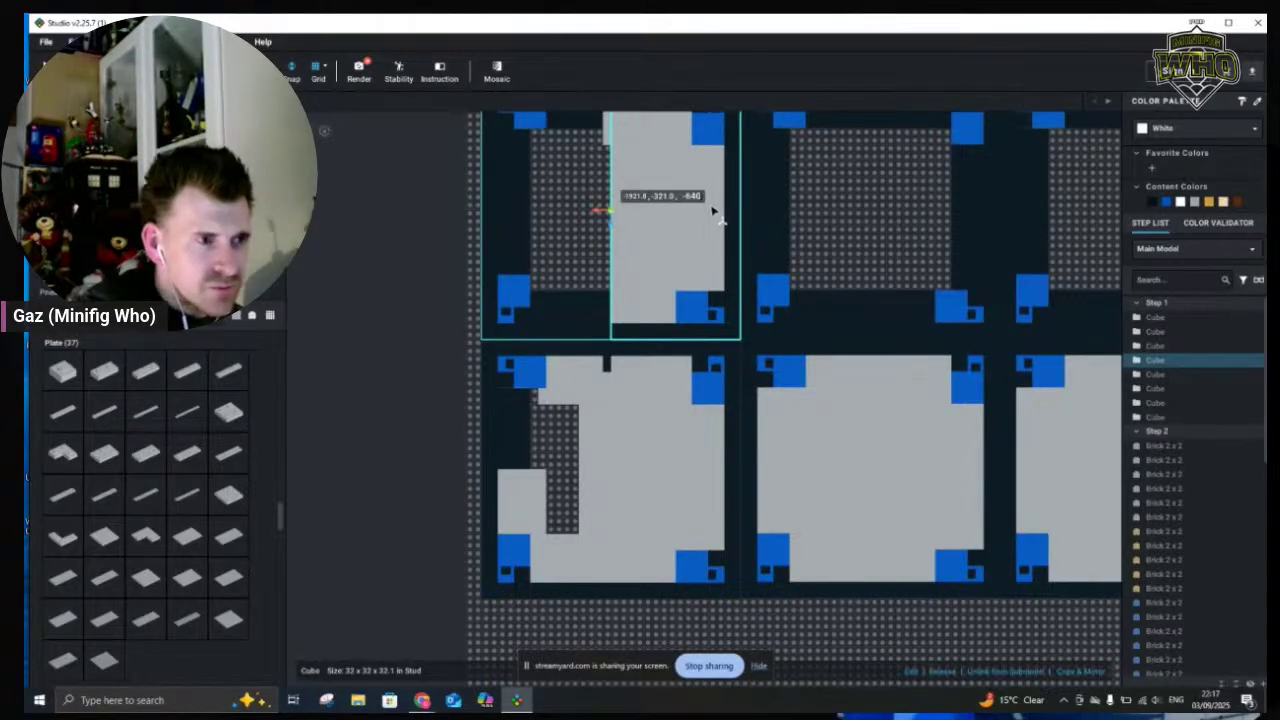
key(Return)
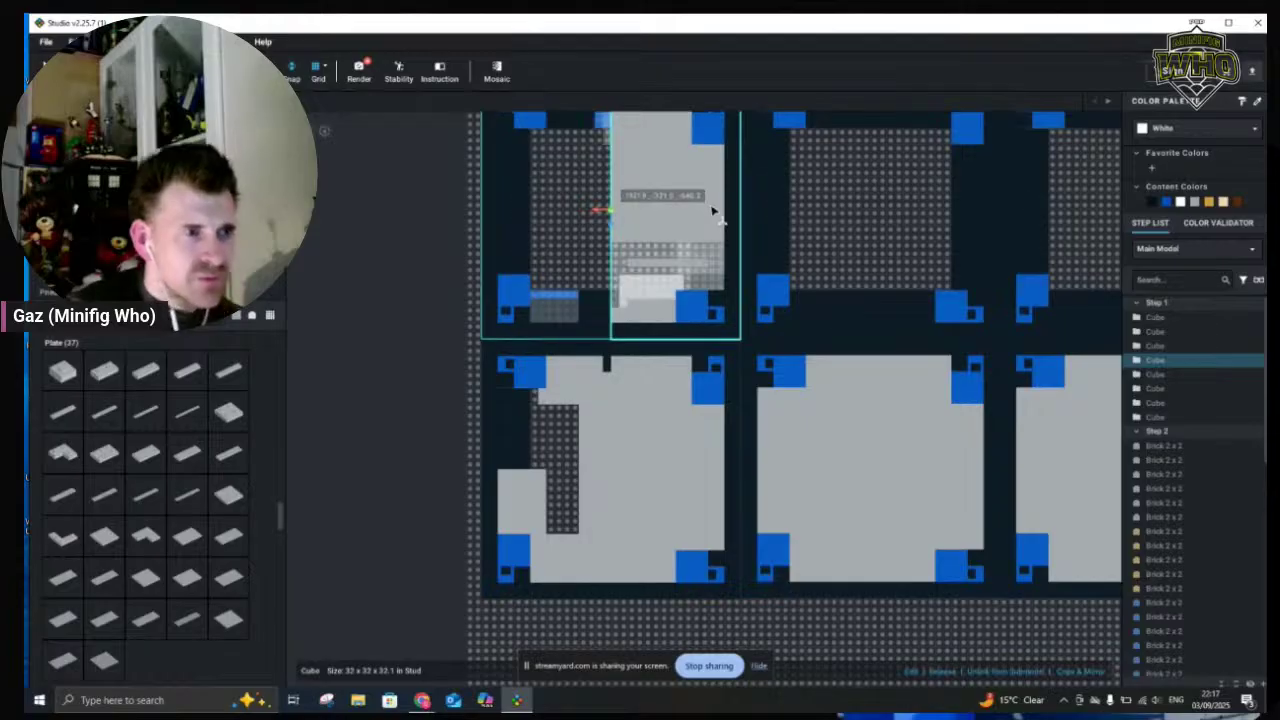
click(405, 285)
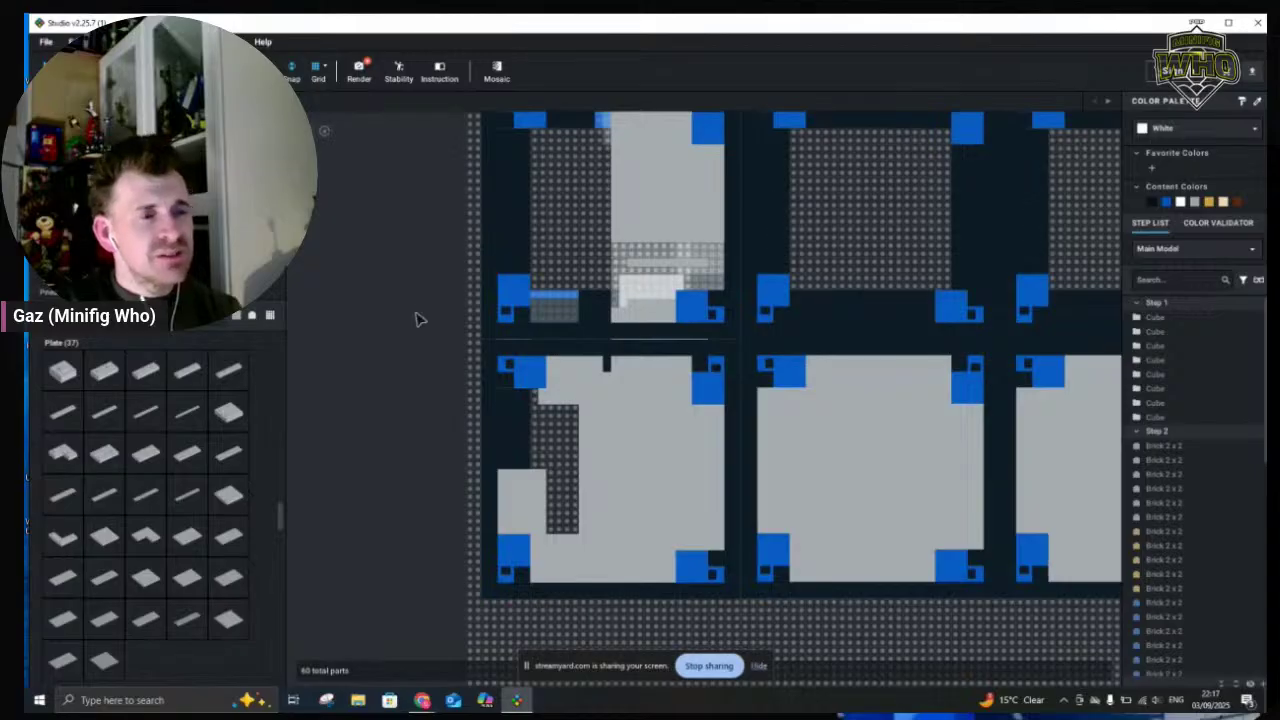
View the model at an angle and undo the recent moves of the staircase bay to the opposite end
scroll(403, 391, down, 3)
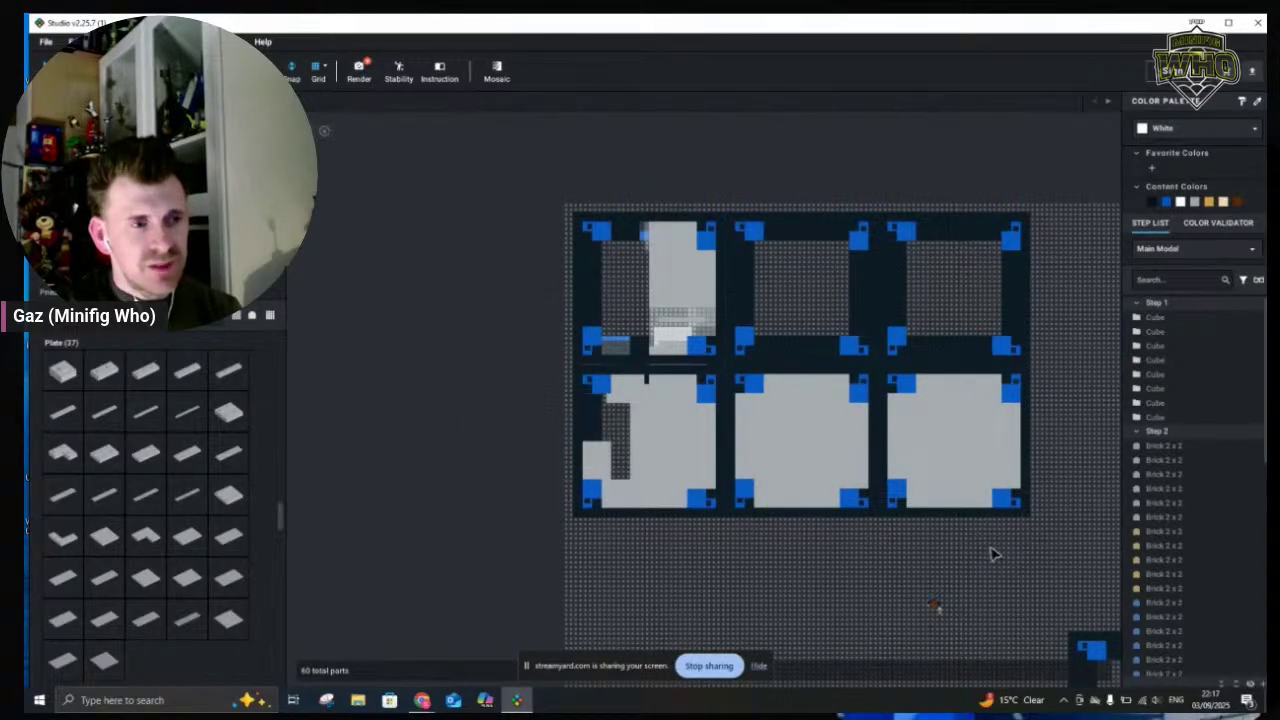
right_drag(984, 549, 883, 512)
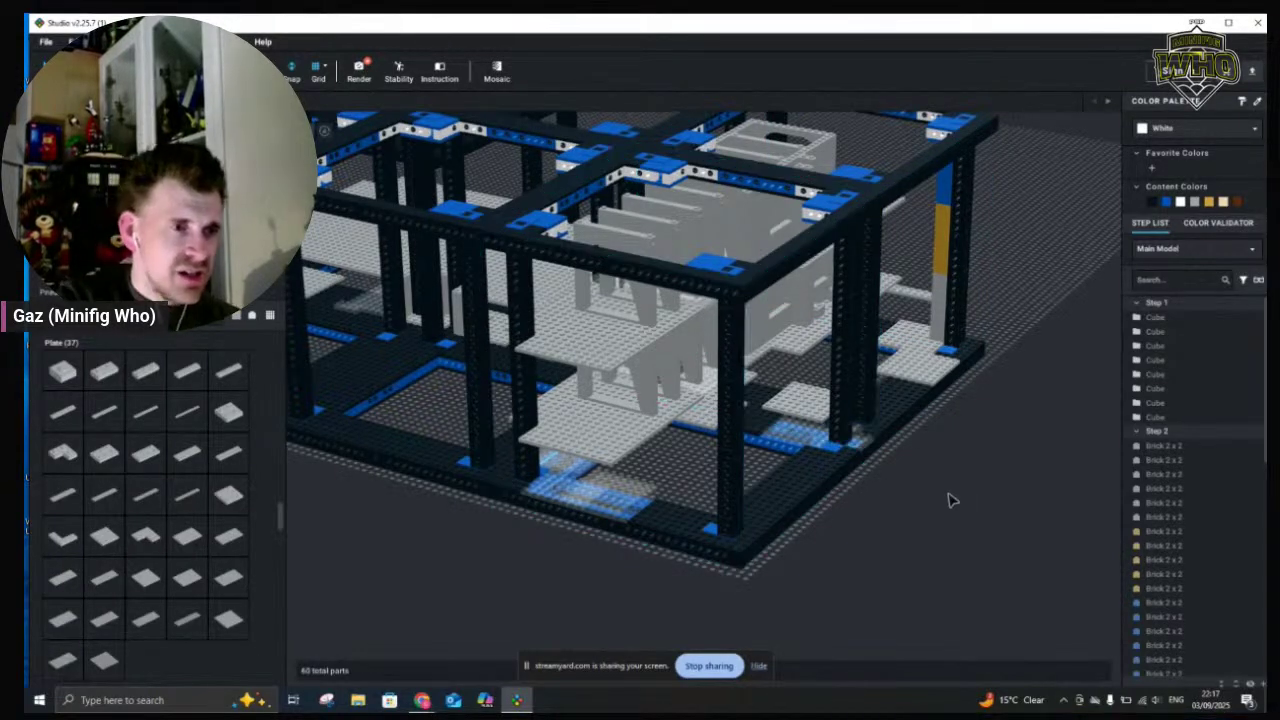
key(a)
key(a)
key(a)
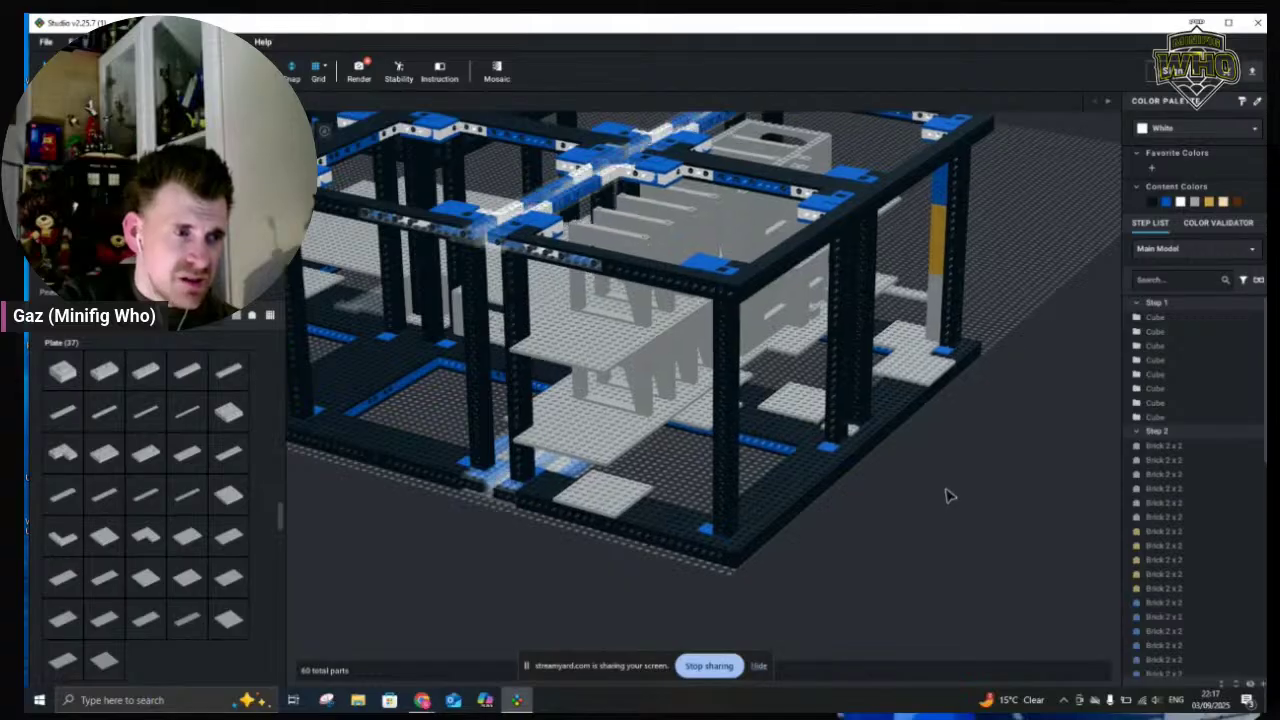
key(ctrl+z)
key(ctrl+z)
key(ctrl+z)
key(ctrl+z)
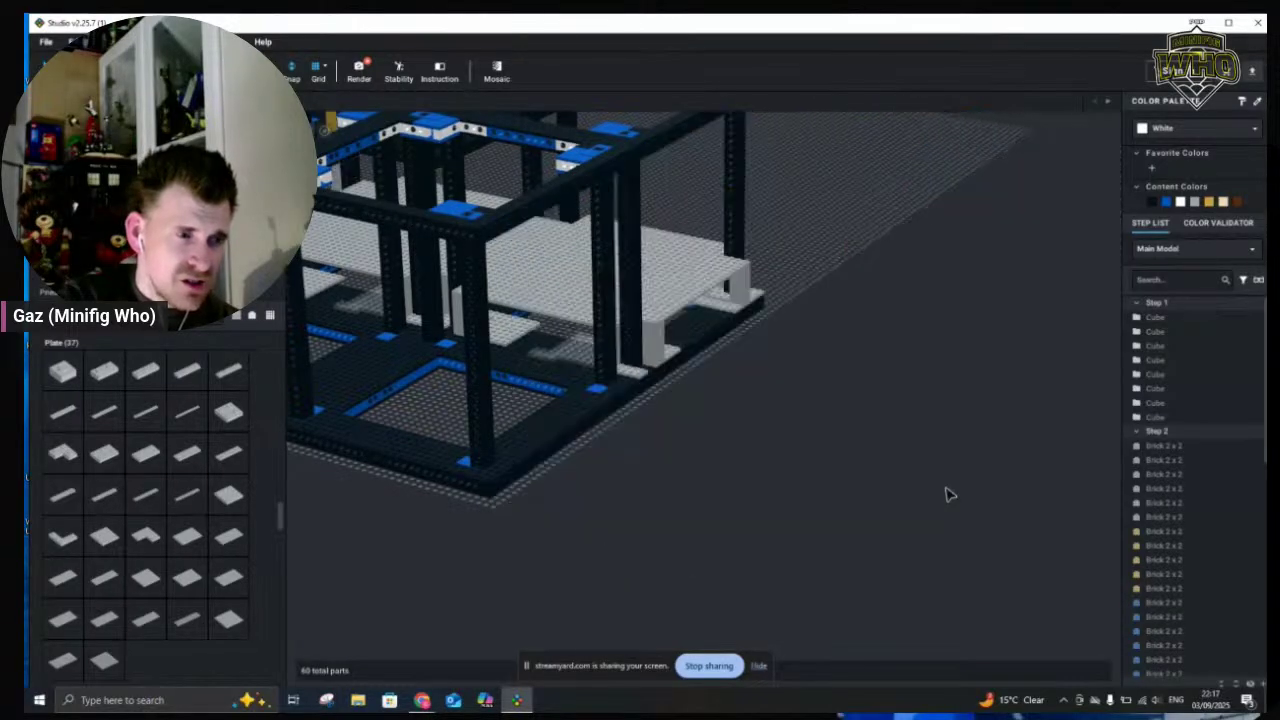
Undo further earlier edits to the separate group of Cube frames beside the main block
scroll(908, 487, down, 3)
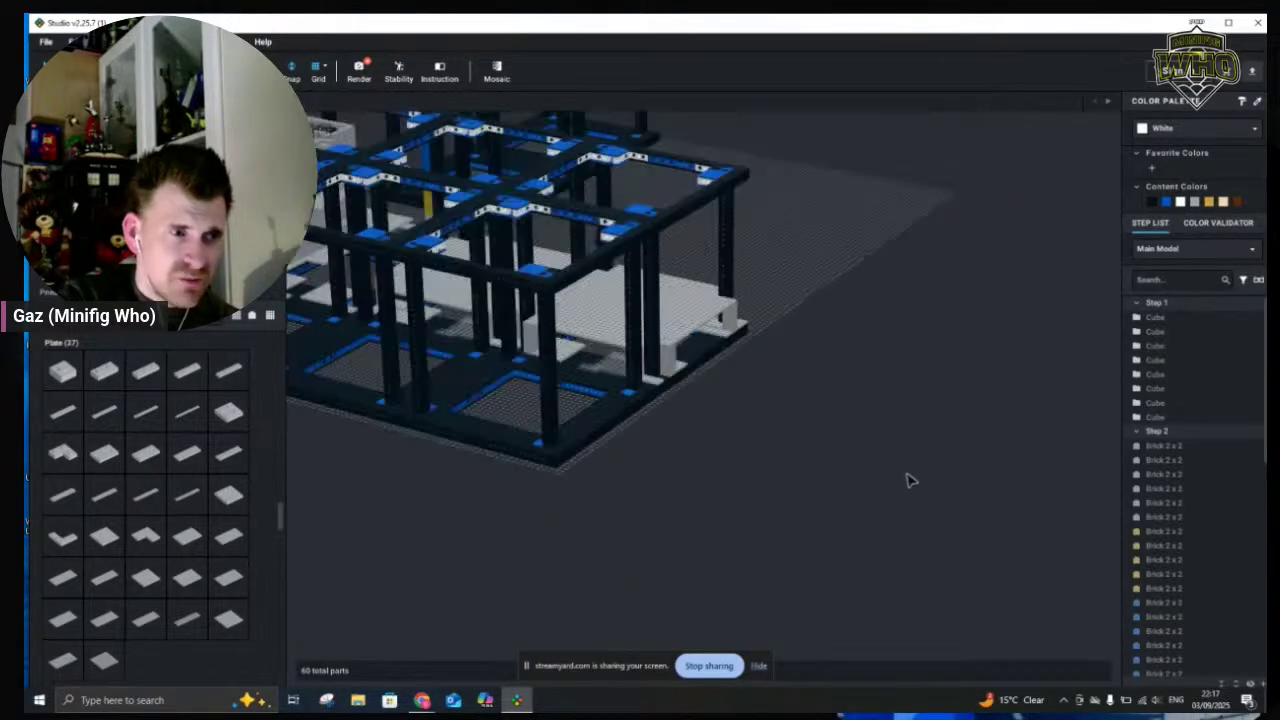
scroll(908, 487, down, 3)
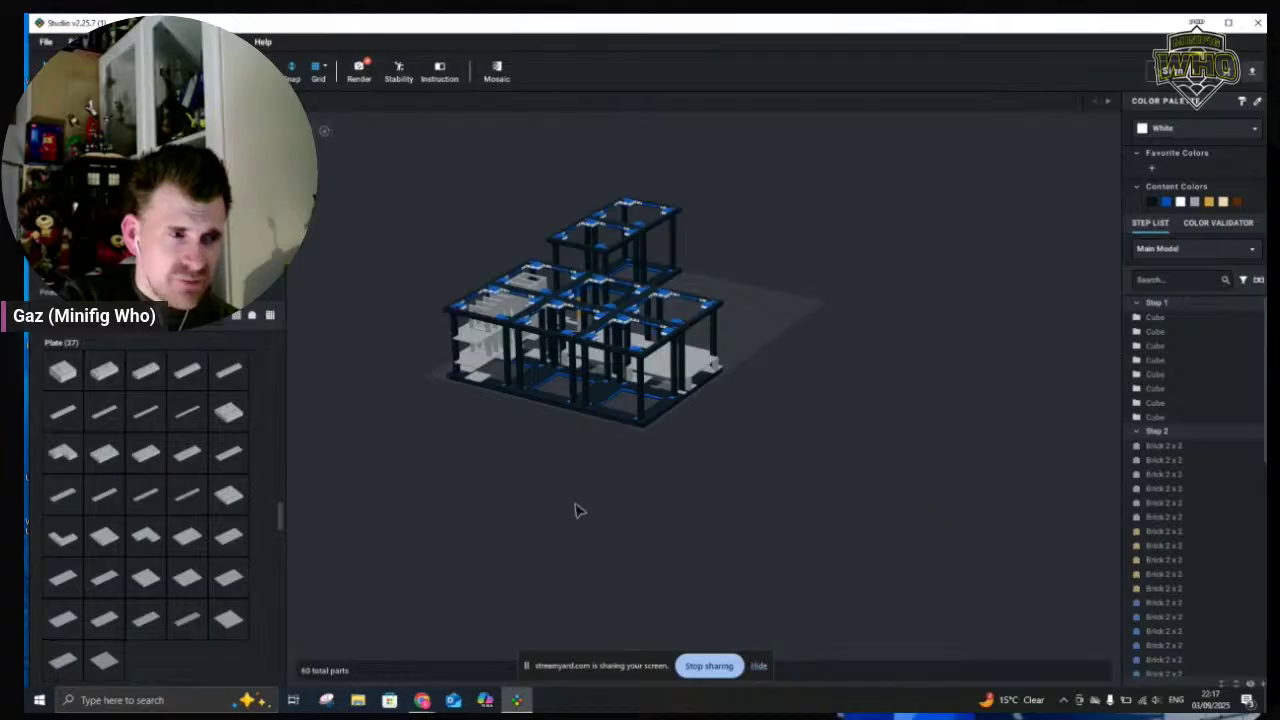
right_drag(638, 528, 664, 532)
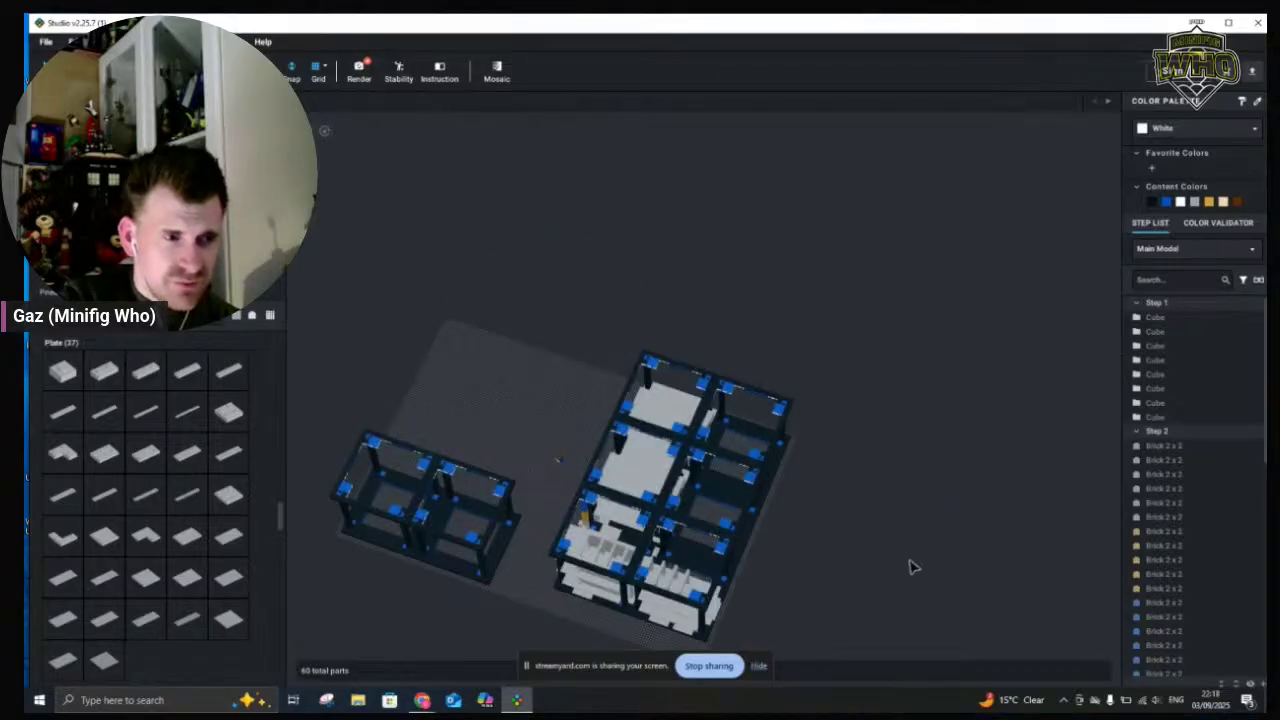
right_drag(920, 562, 961, 578)
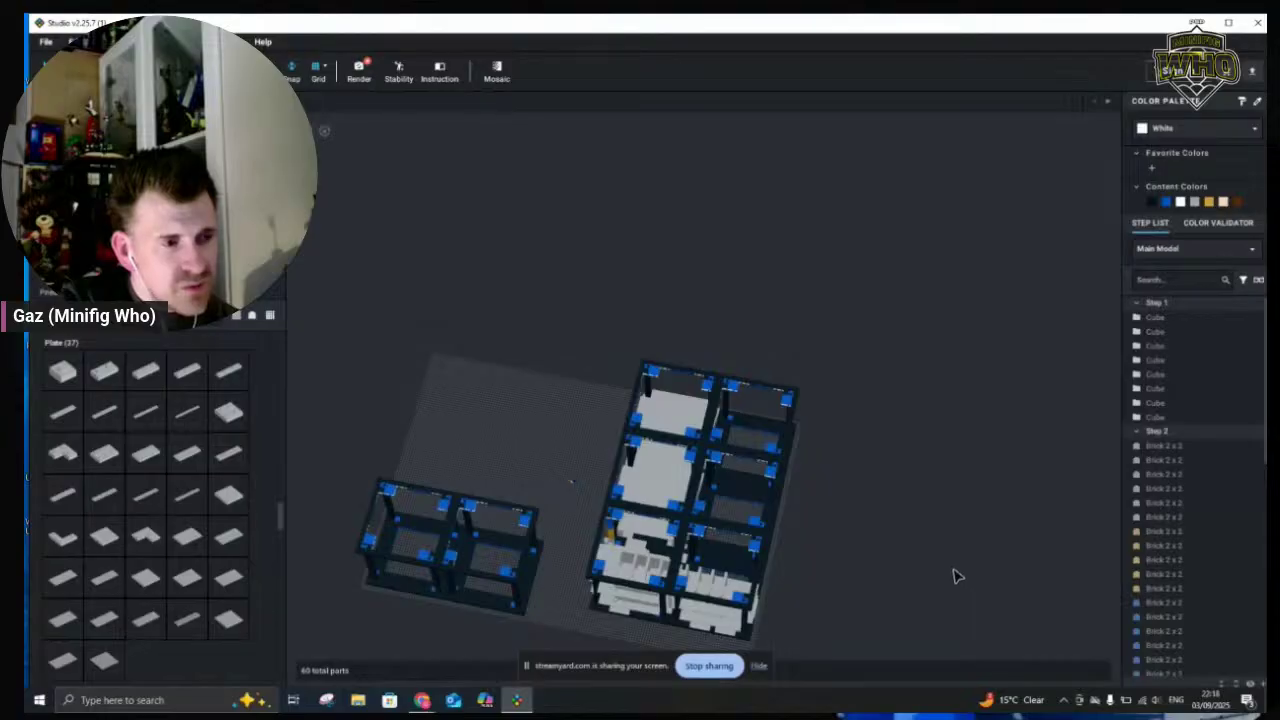
key(ctrl+z)
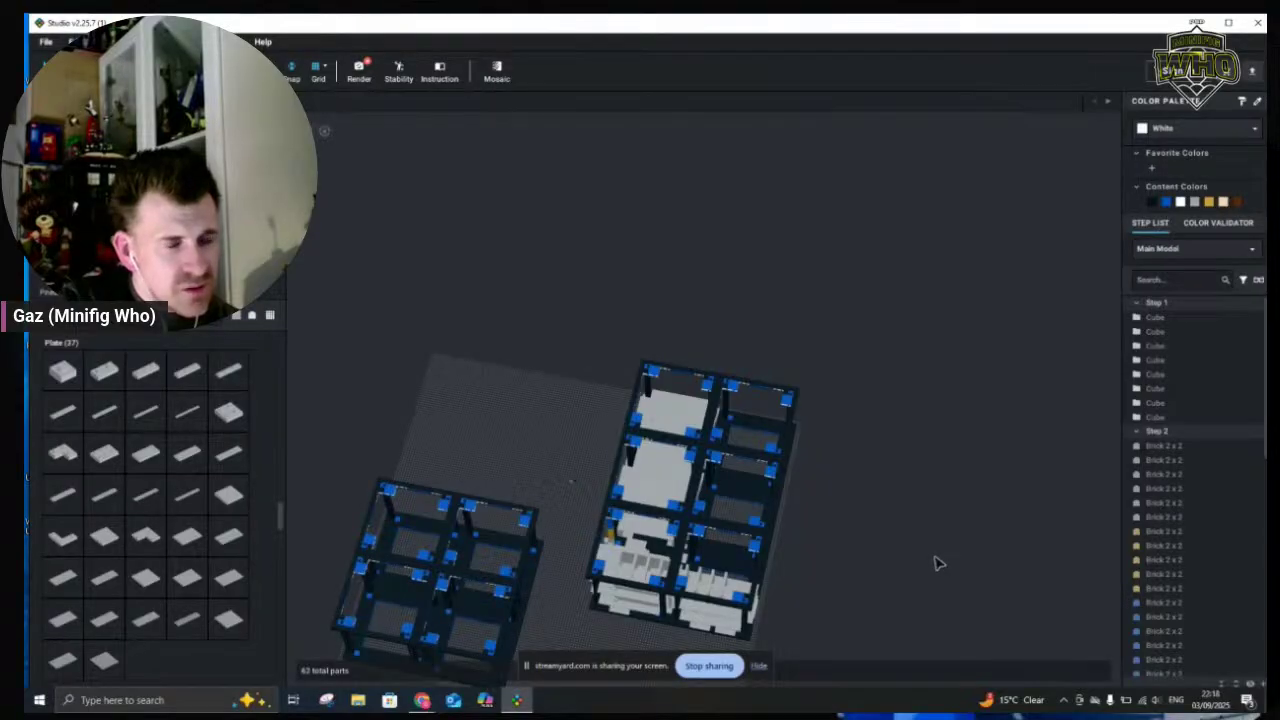
key(ctrl+z)
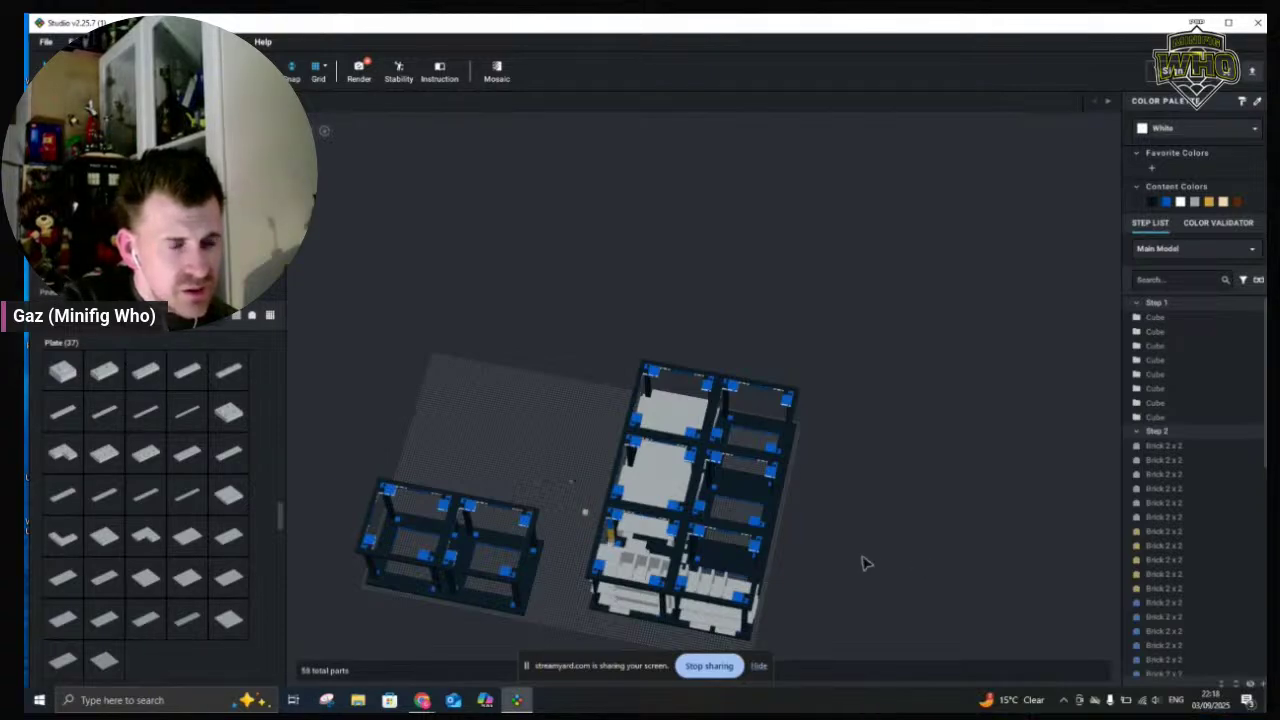
Undo further edits back to before the white floor section was placed in the middle front Cube frame
mouse_move(969, 546)
right_down()
mouse_move(978, 551)
mouse_move(948, 548)
right_up()
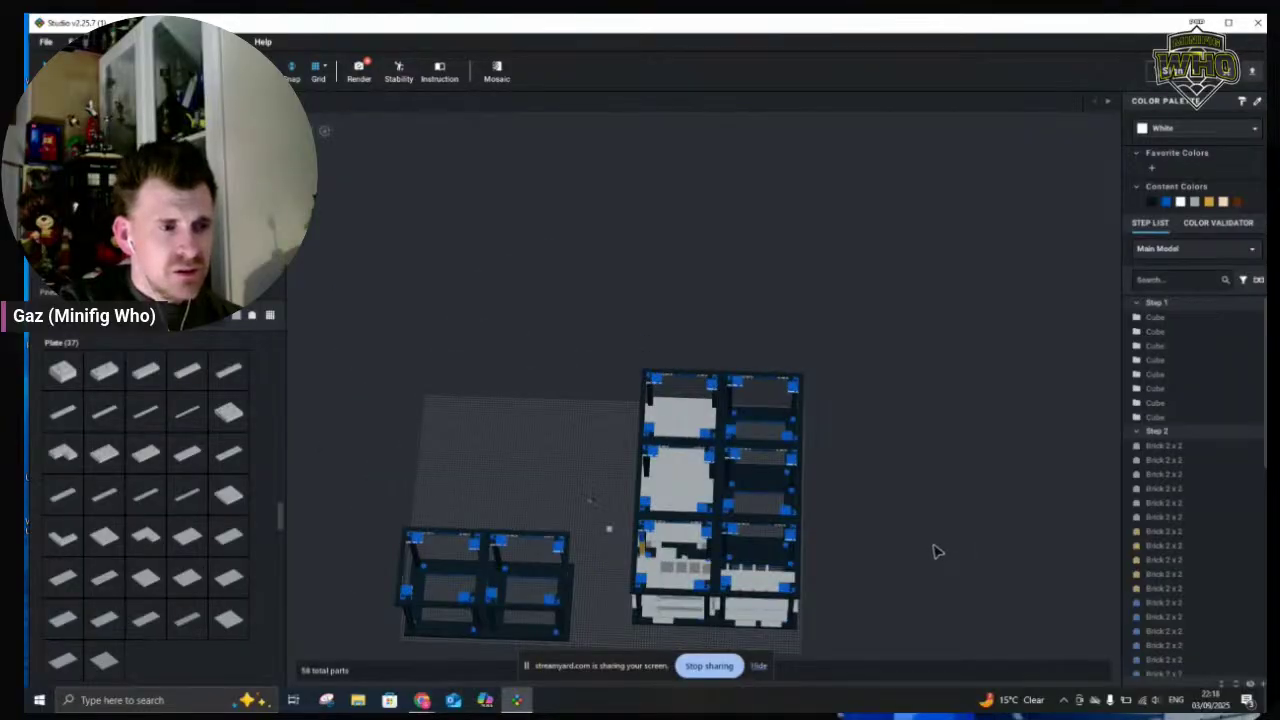
right_drag(971, 543, 980, 542)
click(886, 529)
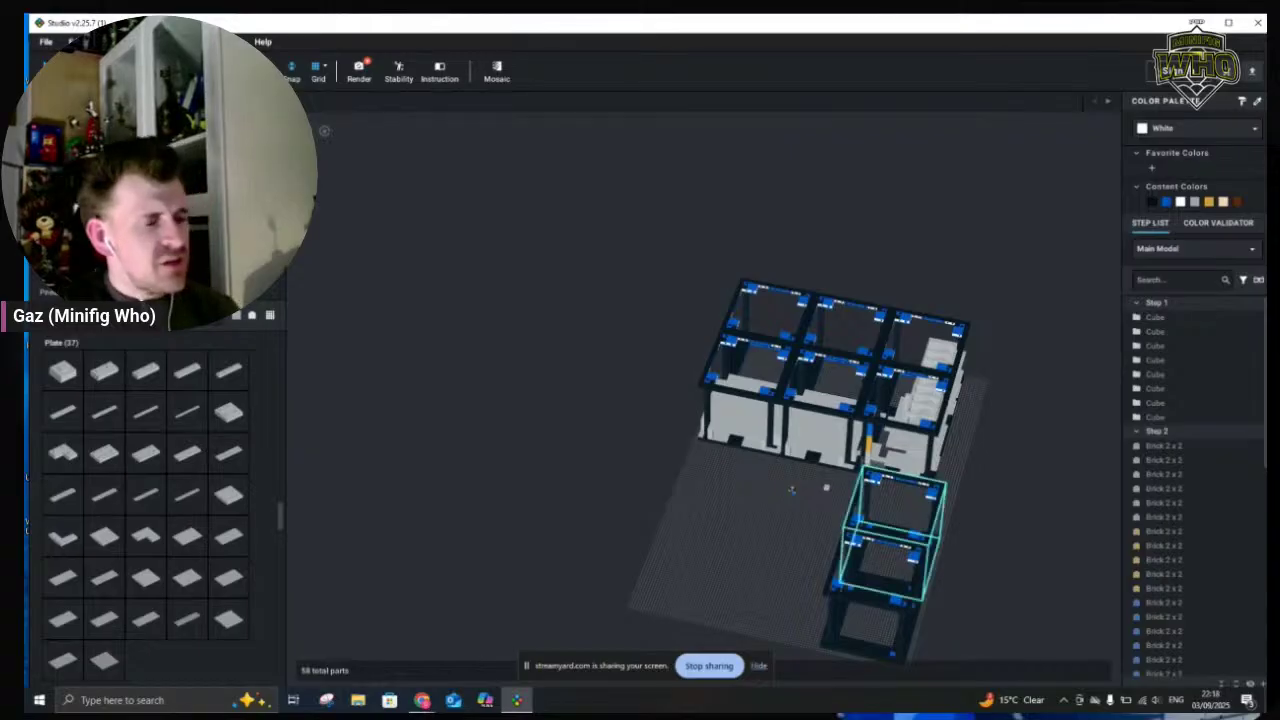
click(482, 378)
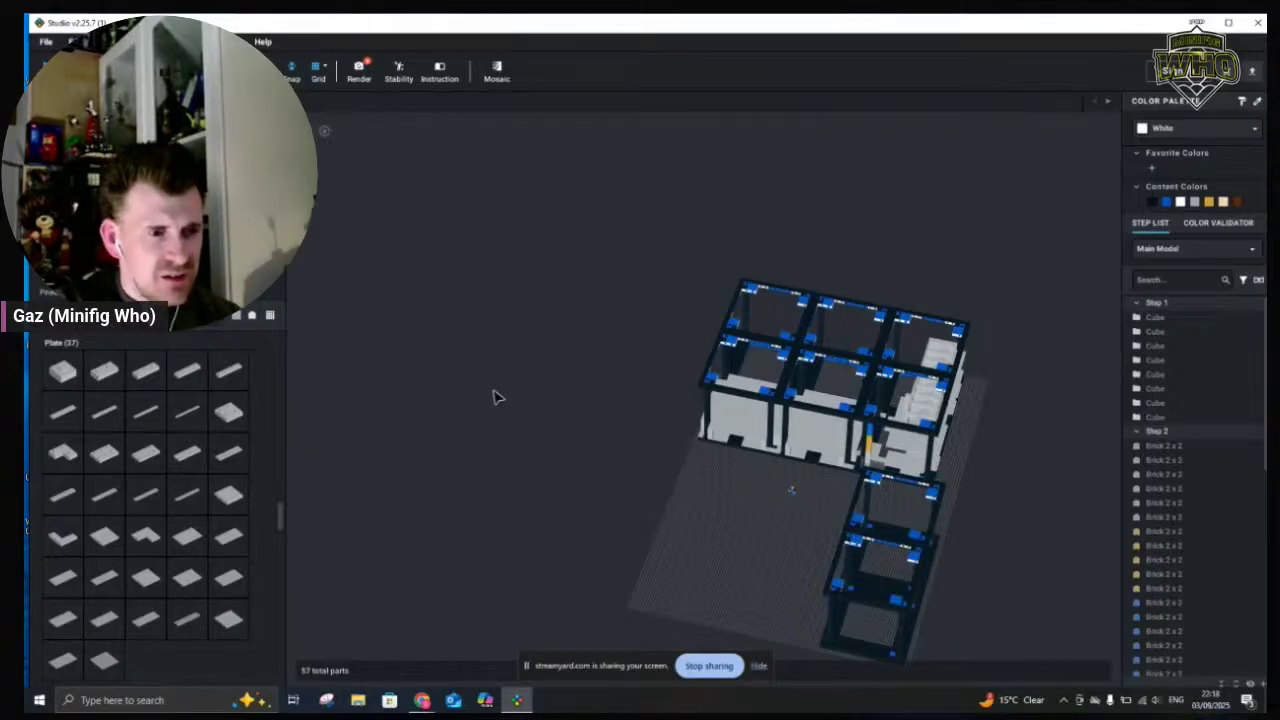
key(ctrl+z)
key(ctrl+z)
key(ctrl+z)
key(ctrl+z)
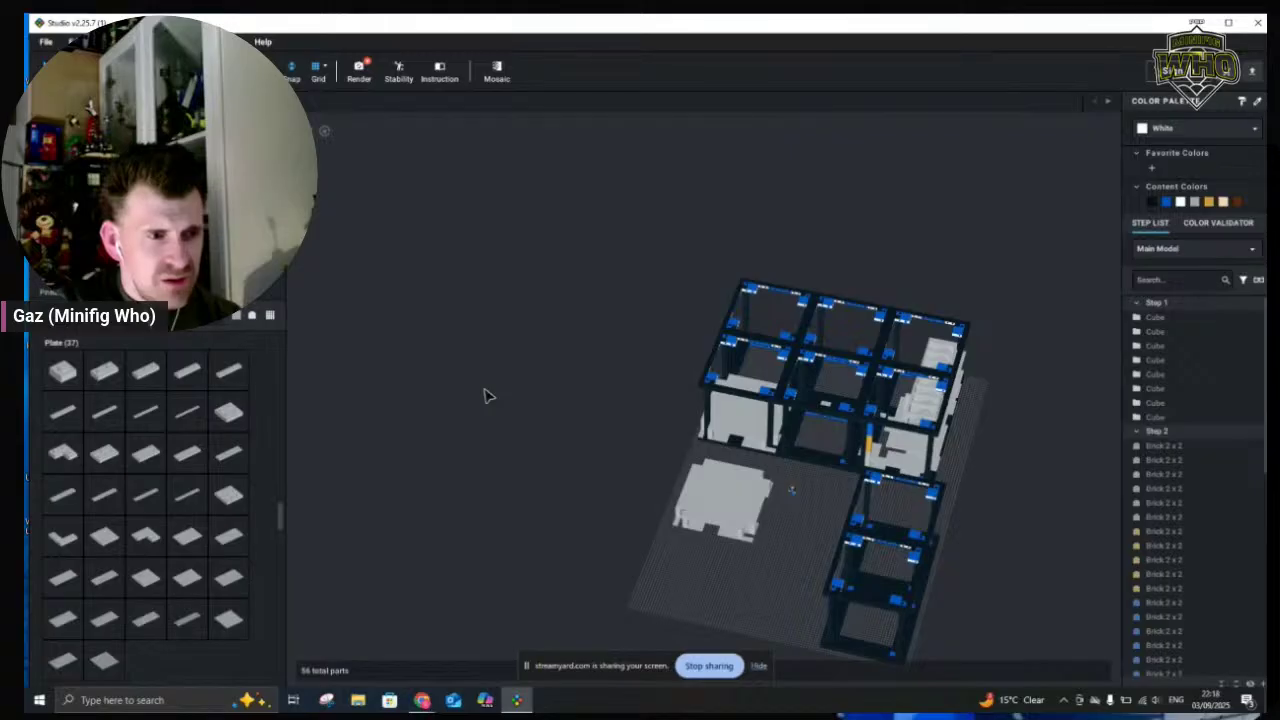
key(ctrl+z)
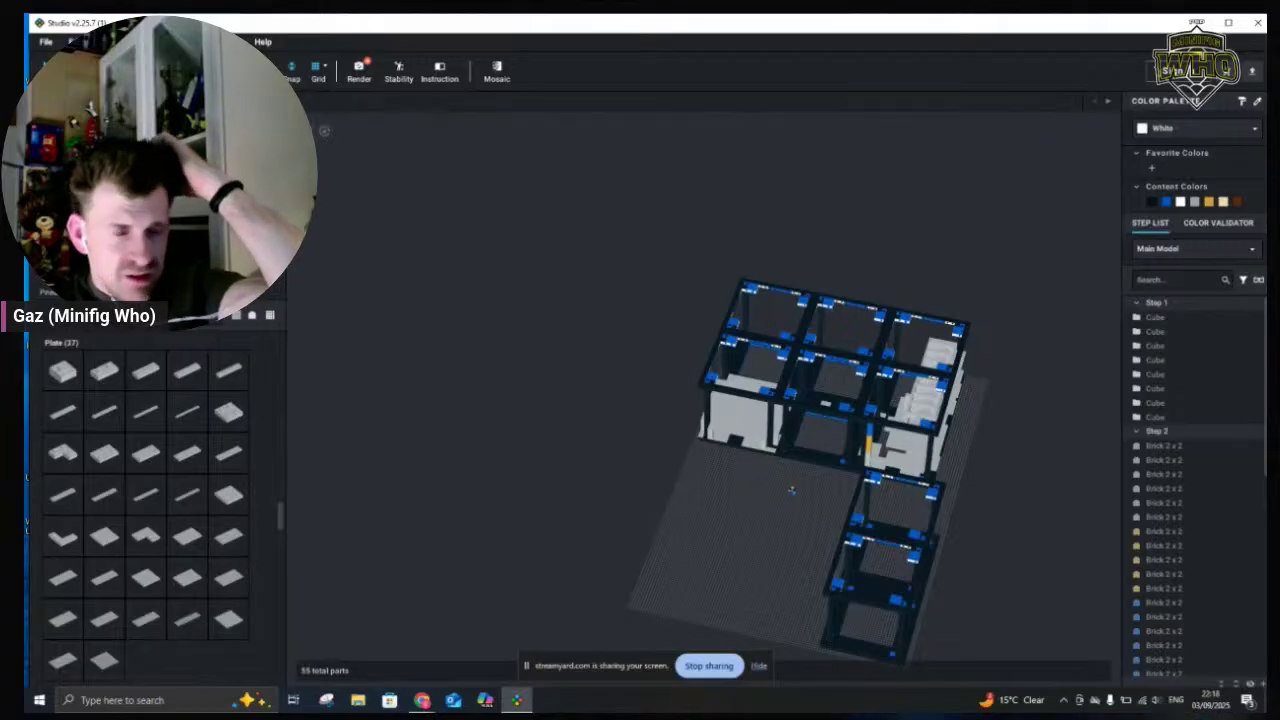
Discard the unsaved changes and reopen the saved multi-frame model with the two floor bays and the staircase bay
click(46, 43)
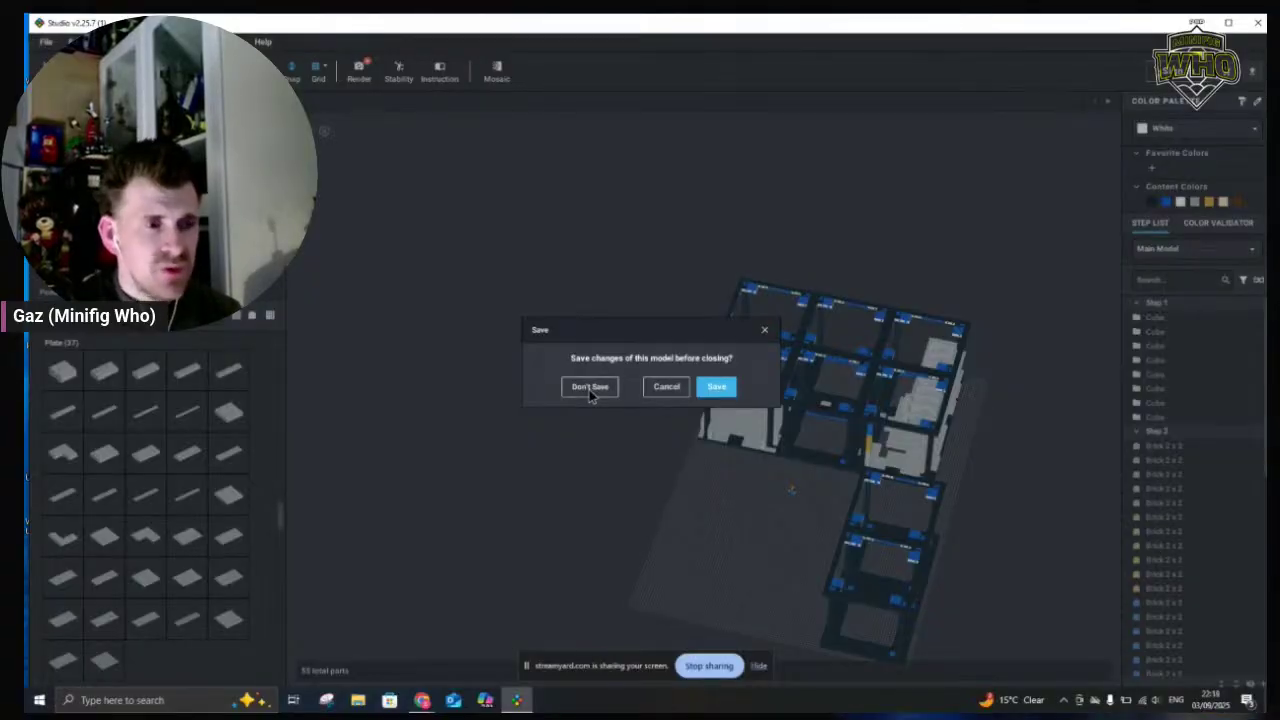
click(590, 390)
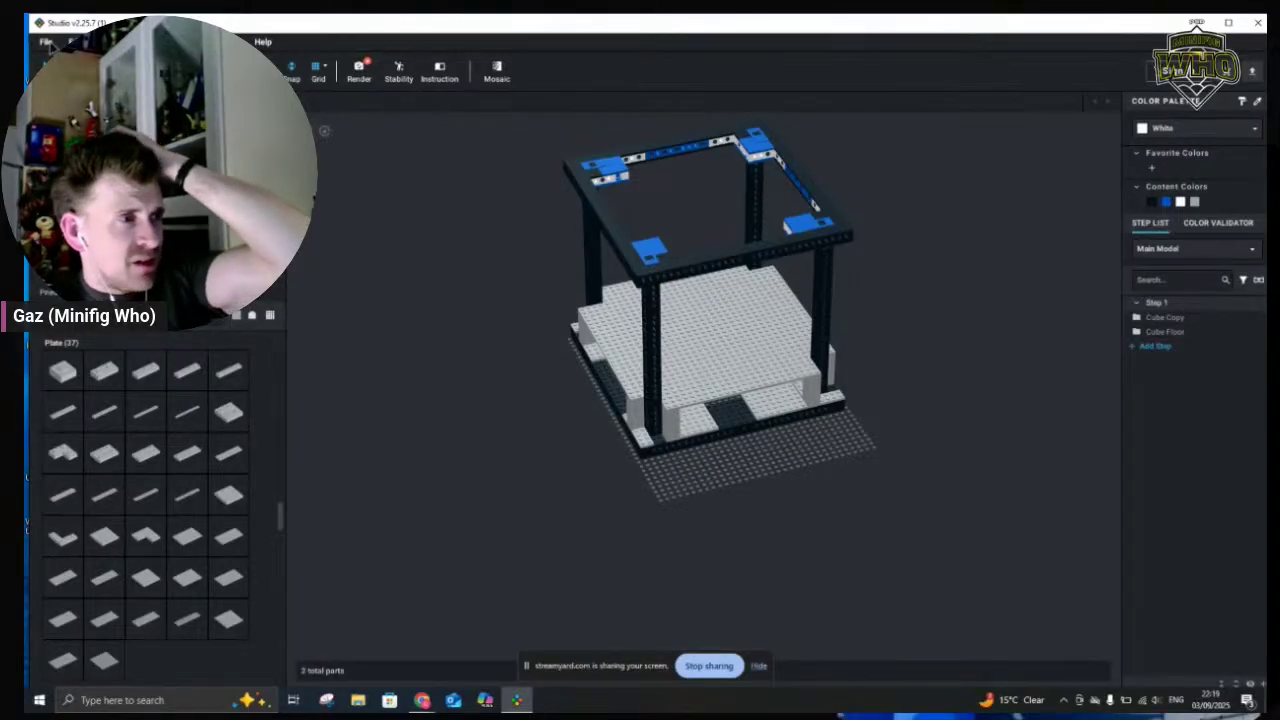
click(46, 43)
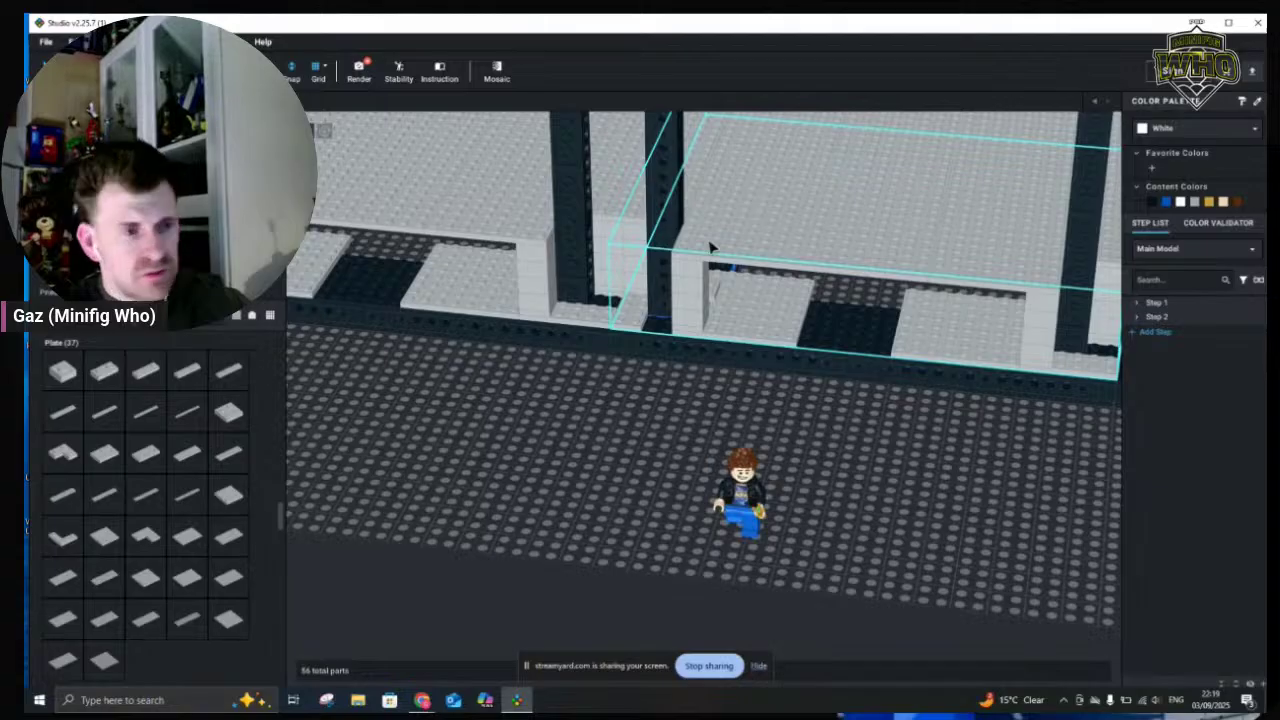
scroll(547, 458, down, 3)
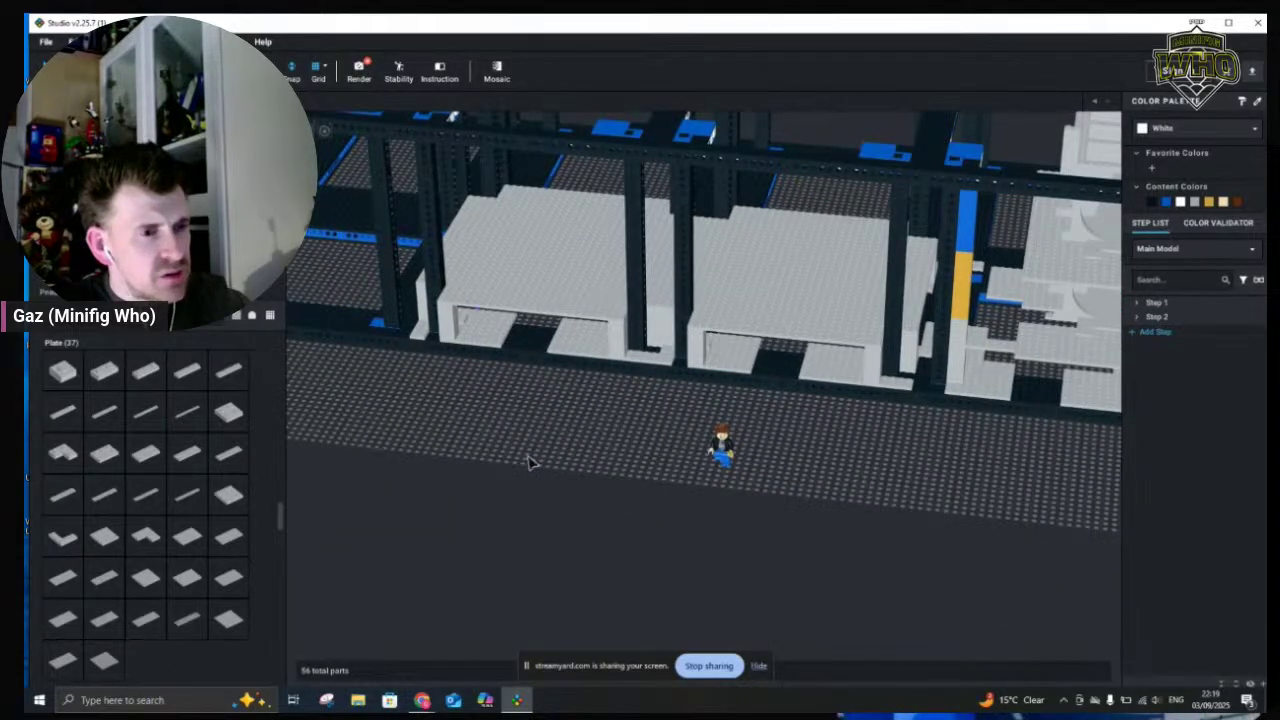
scroll(530, 462, down, 5)
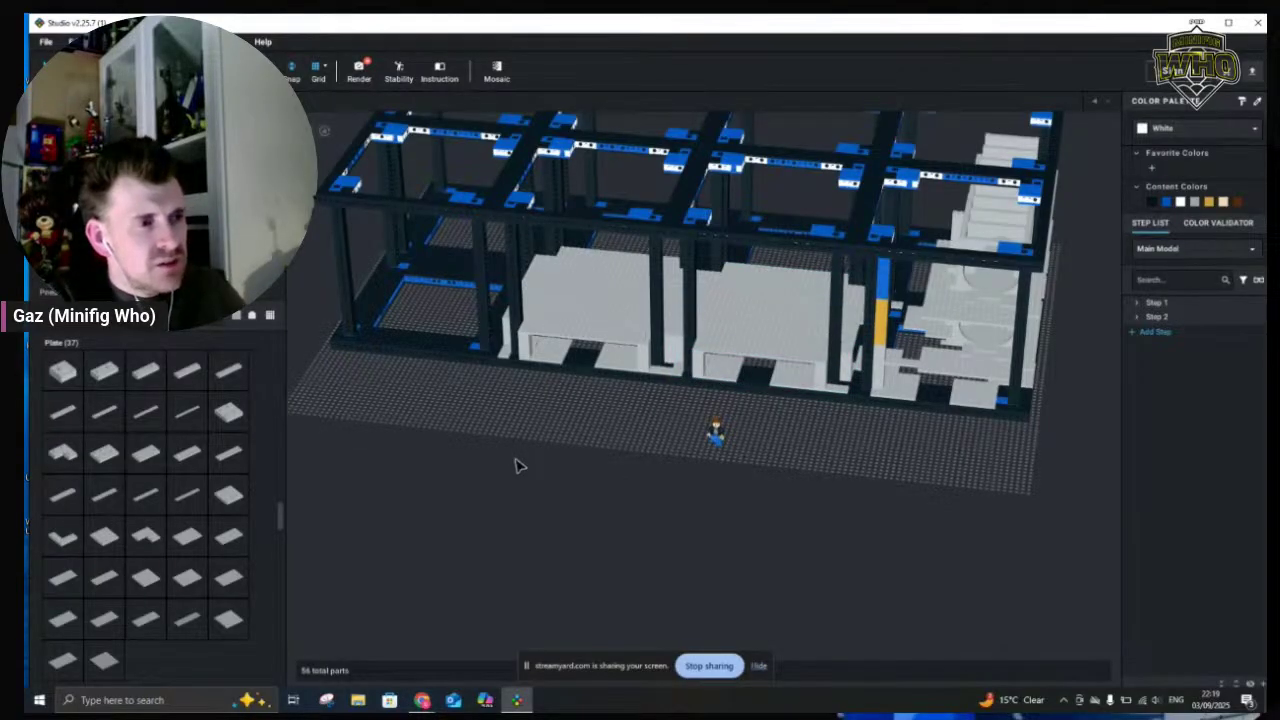
Select the front Cube frames at both ends of the block in turn and check their position coordinates
right_drag(517, 463, 503, 450)
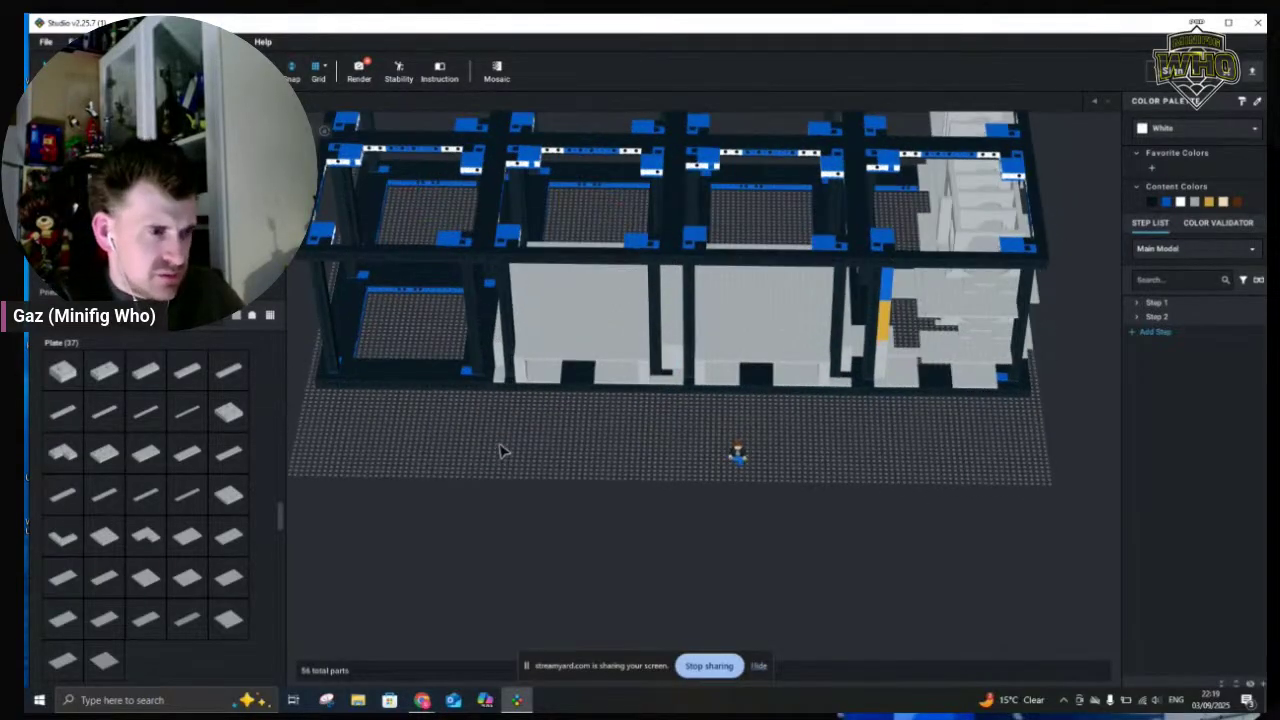
click(418, 380)
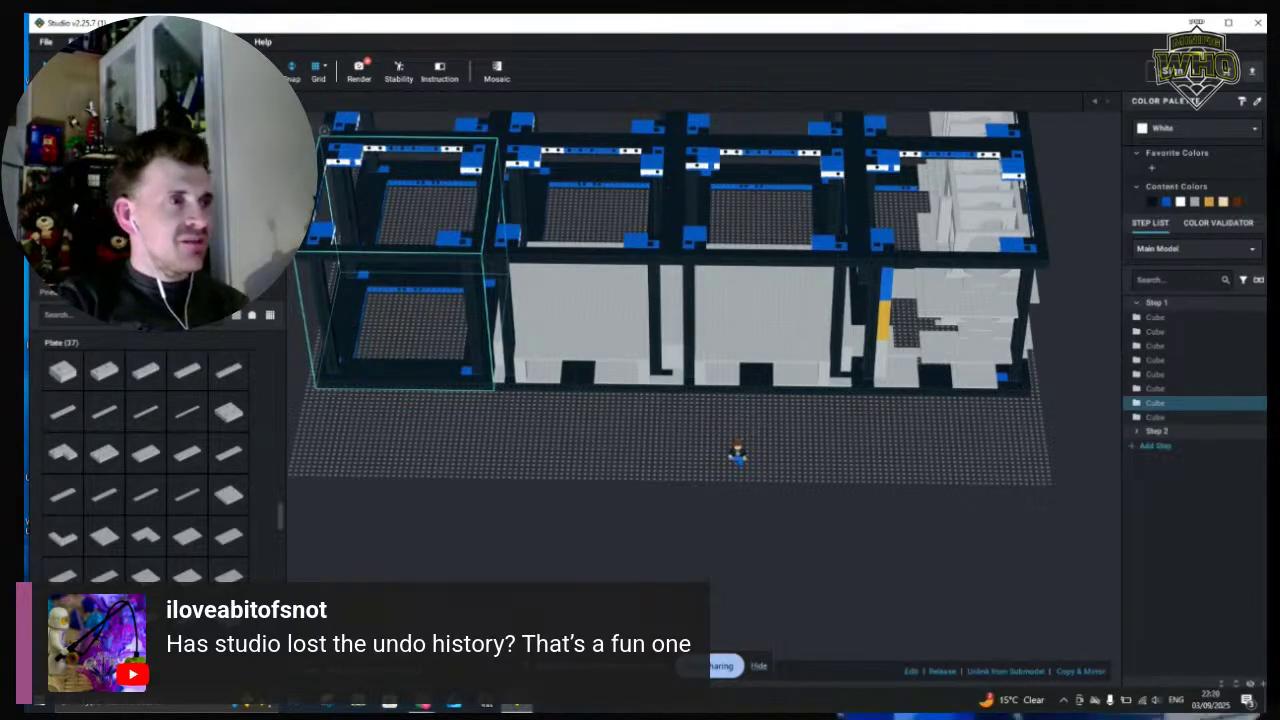
click(376, 286)
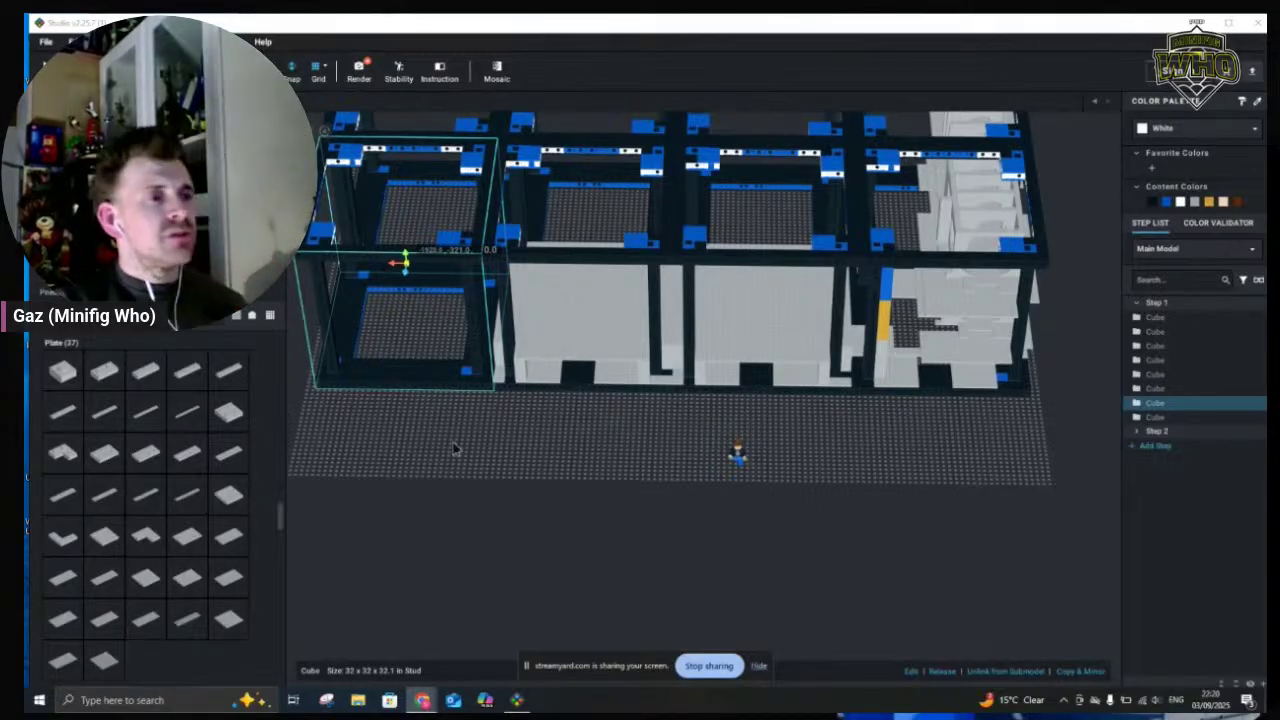
click(770, 315)
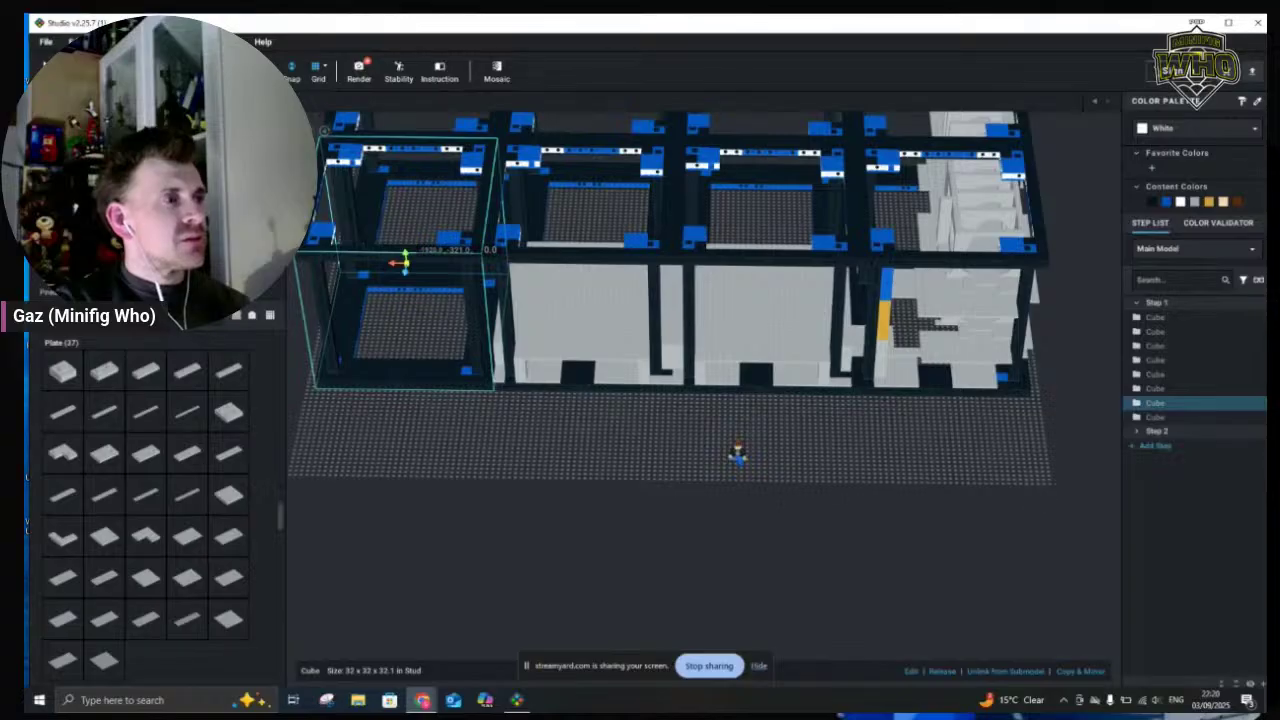
ctrl+click(945, 392)
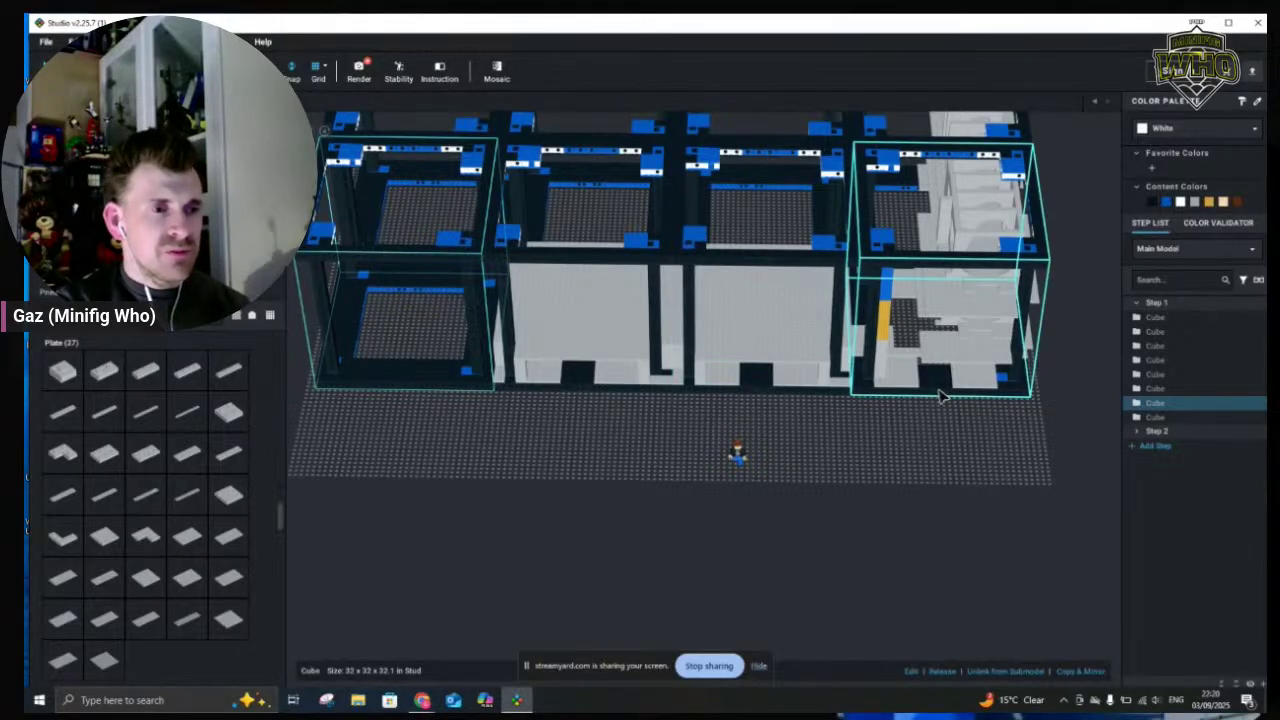
click(1034, 491)
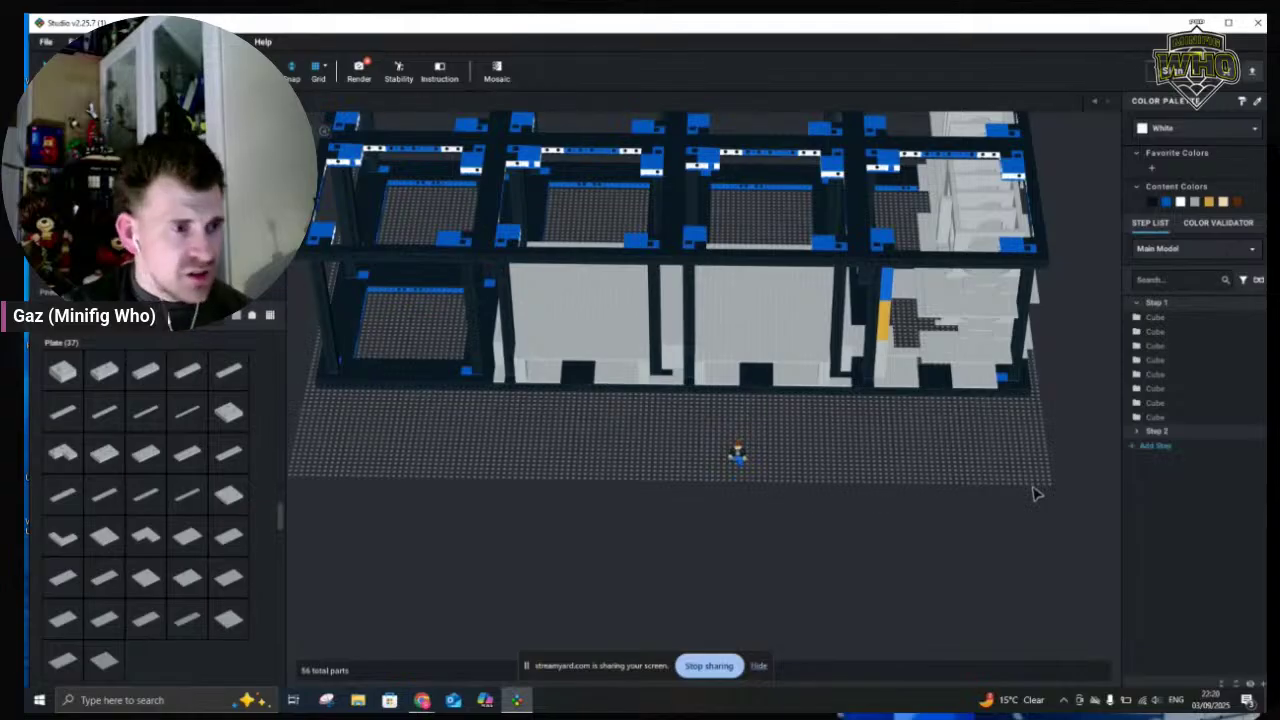
click(940, 393)
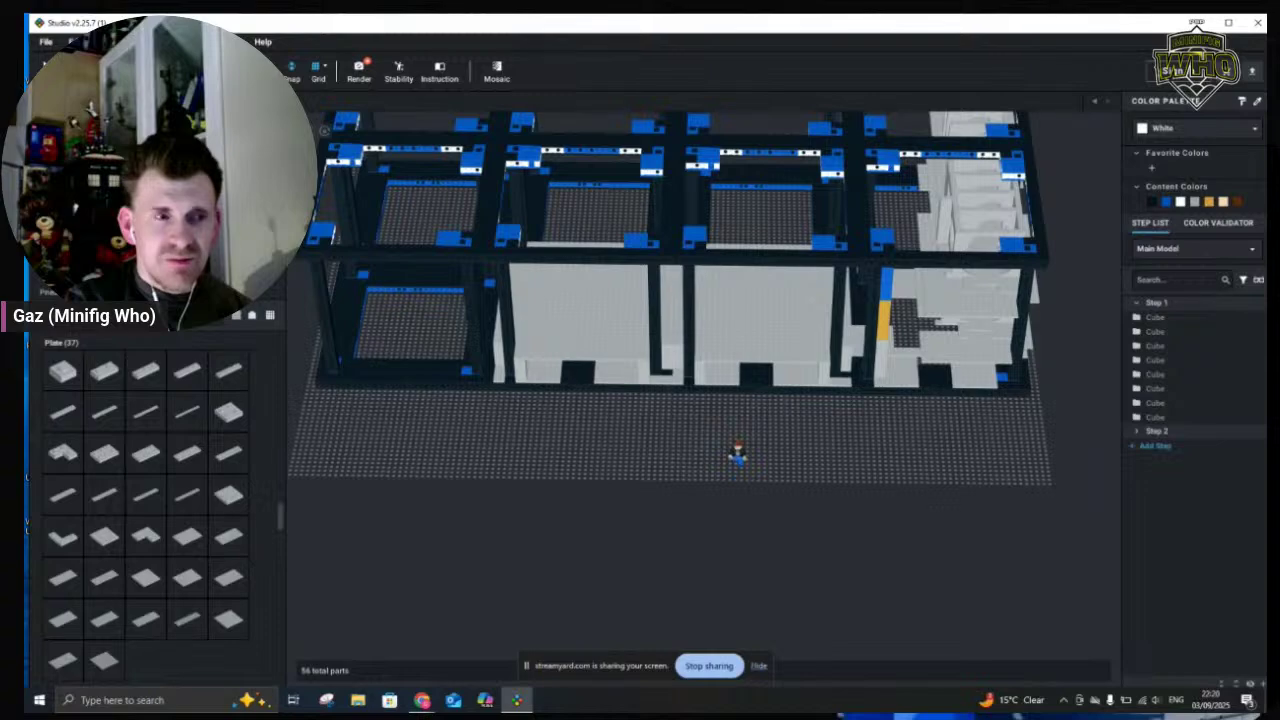
click(906, 272)
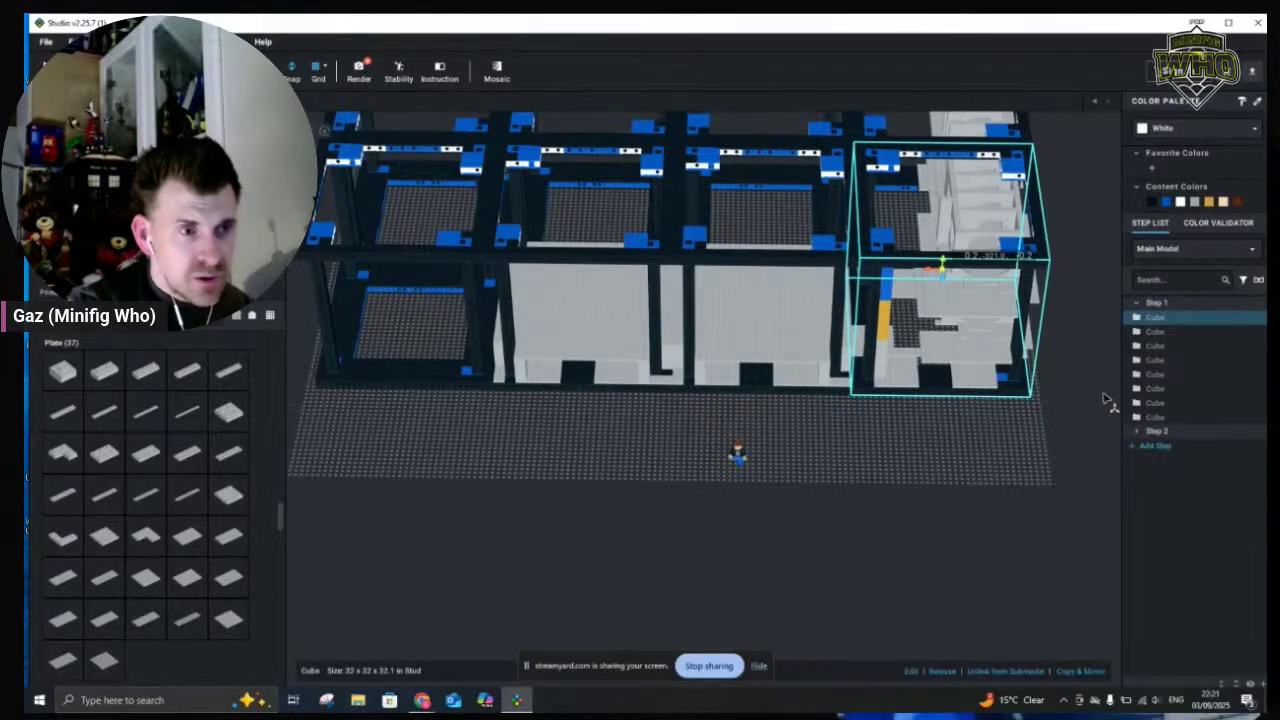
ctrl+click(1155, 403)
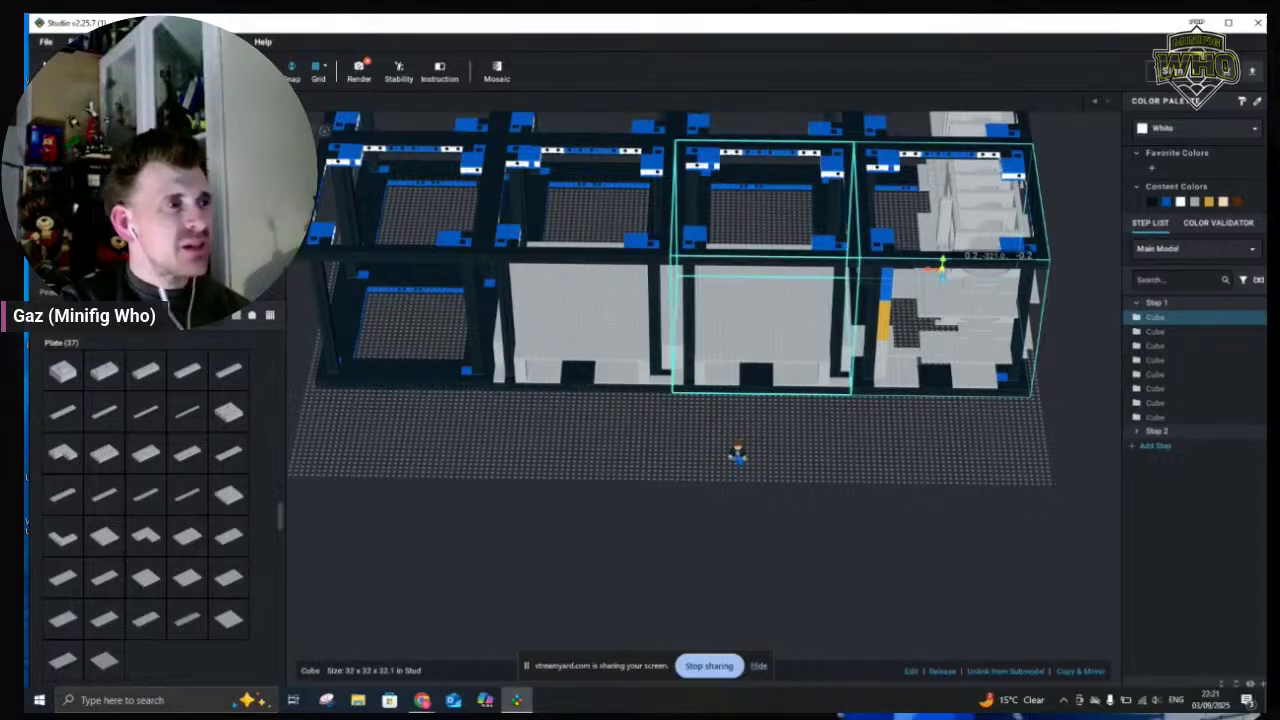
Try to move the empty front corner Cube frame out of the block to the open area beyond the staircase end
click(393, 380)
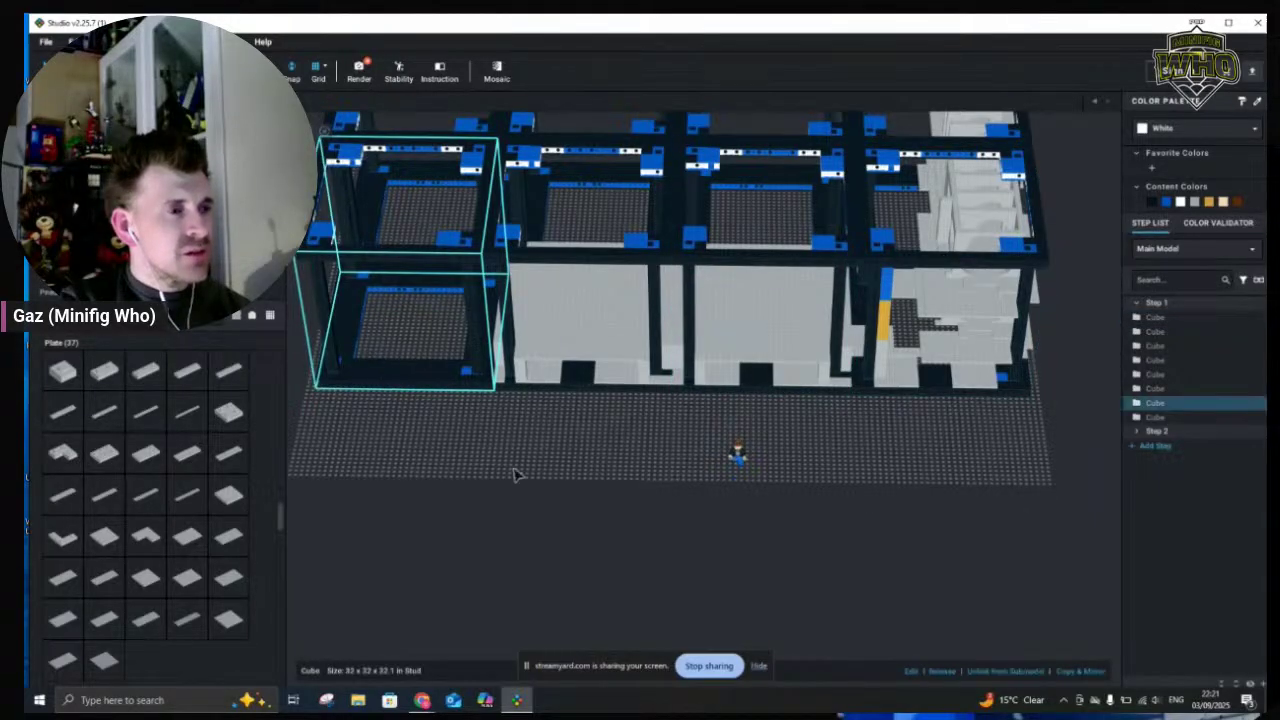
drag(1070, 611, 1087, 591)
drag(1123, 545, 1133, 583)
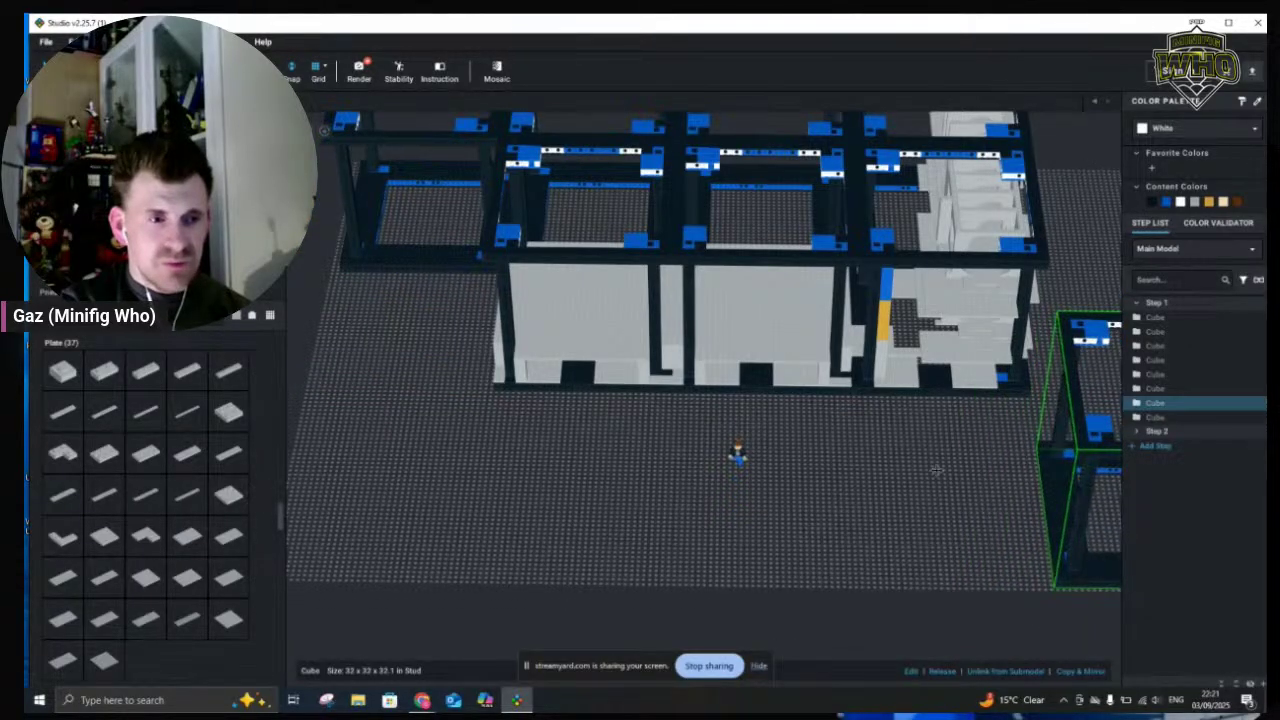
drag(918, 457, 919, 458)
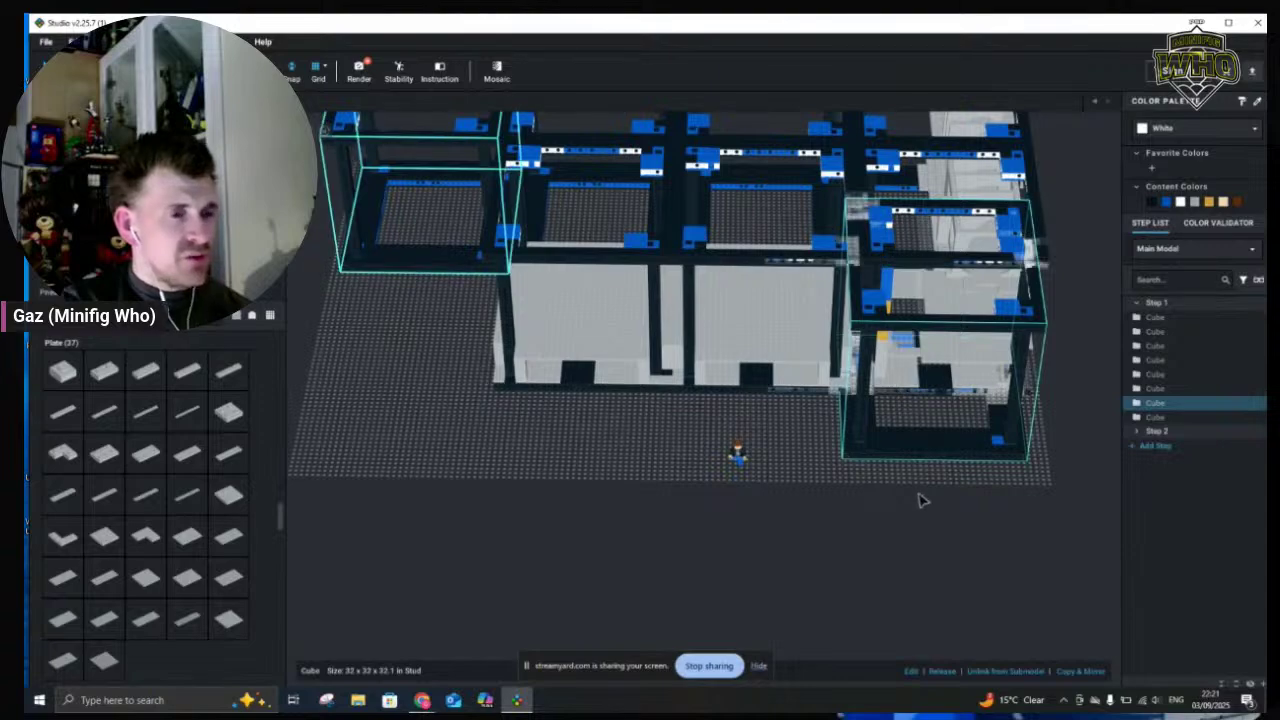
scroll(908, 491, down, 5)
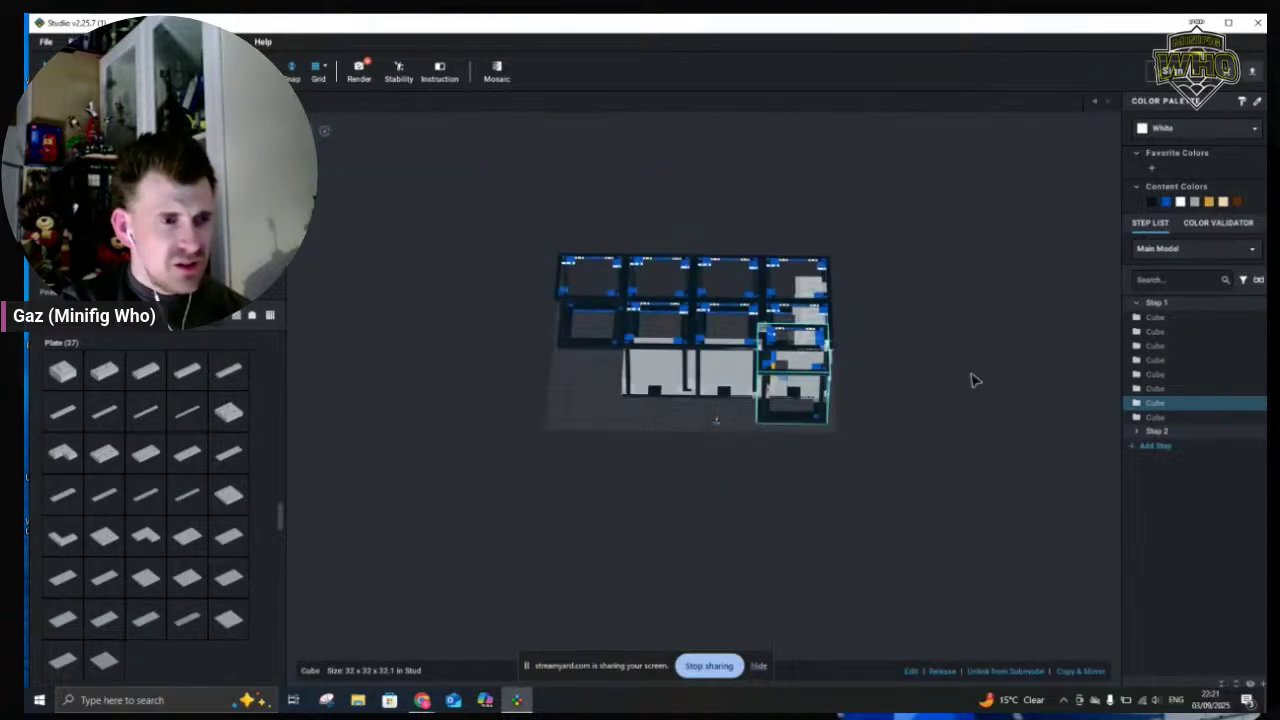
right_drag(973, 398, 974, 400)
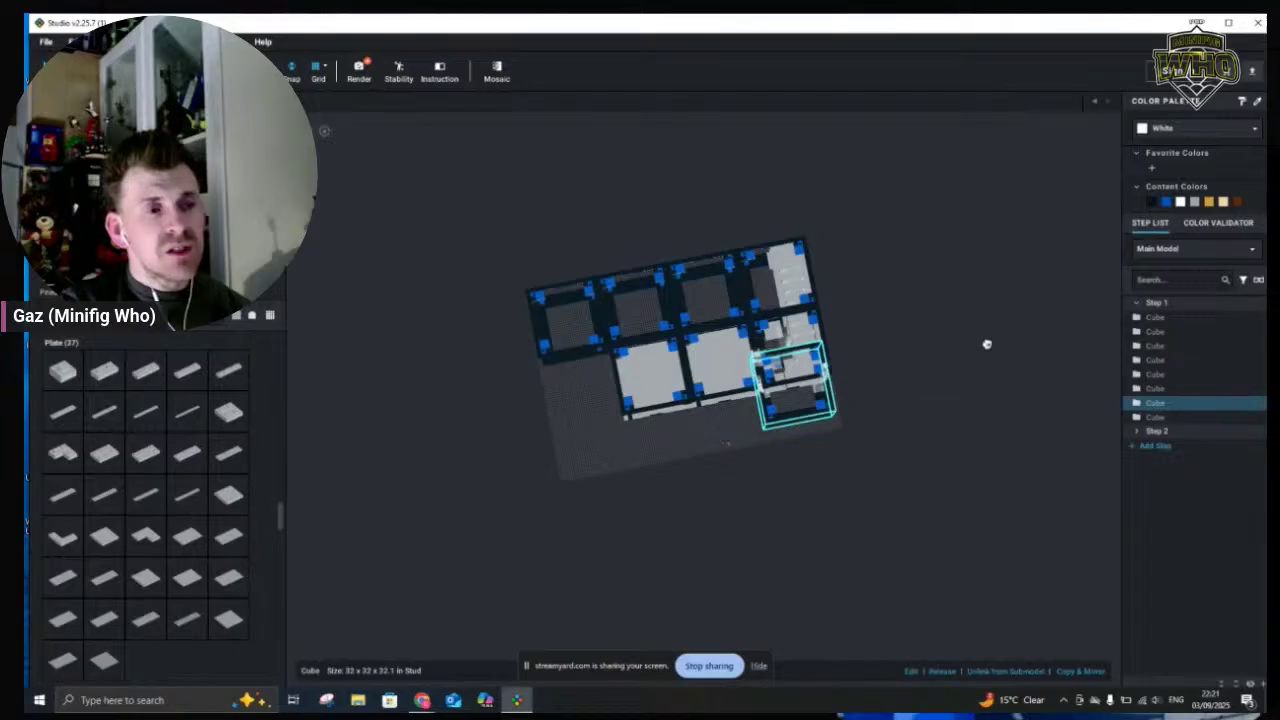
drag(1010, 363, 1011, 363)
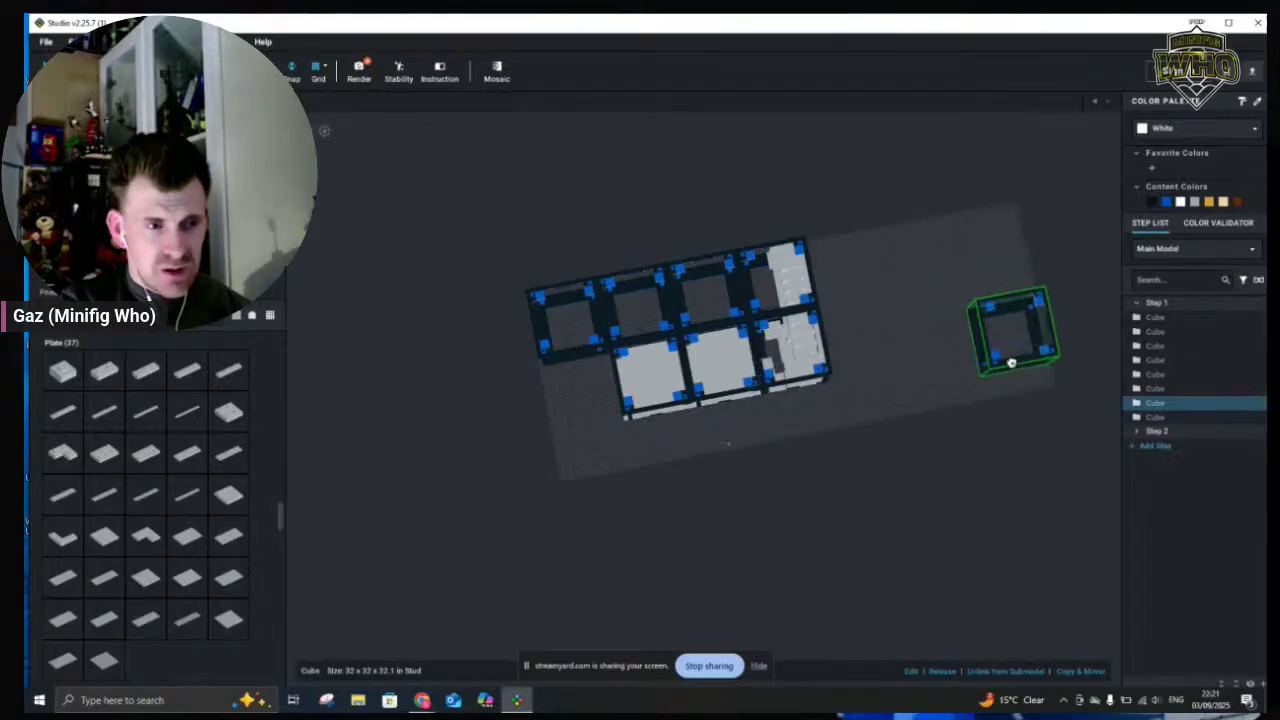
click(906, 435)
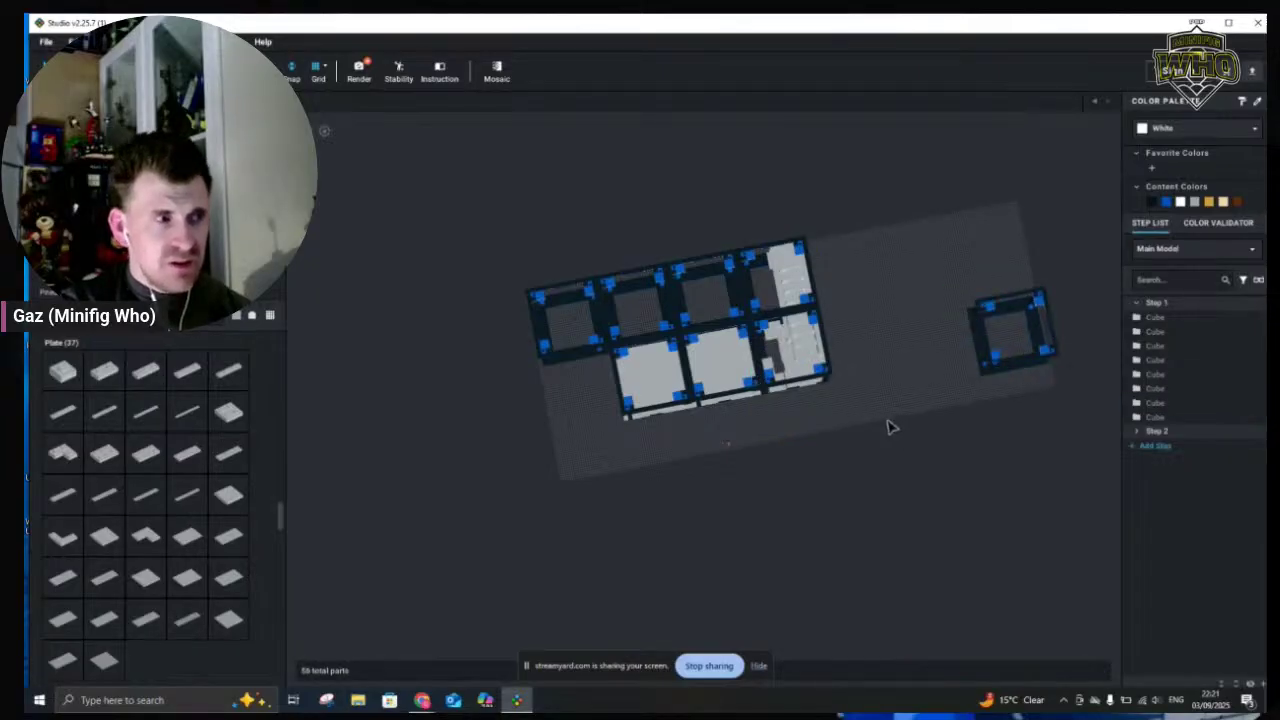
In a straight-down view, select the front staircase bay parts and set their position to X -192 and Z 0
scroll(890, 428, up, 3)
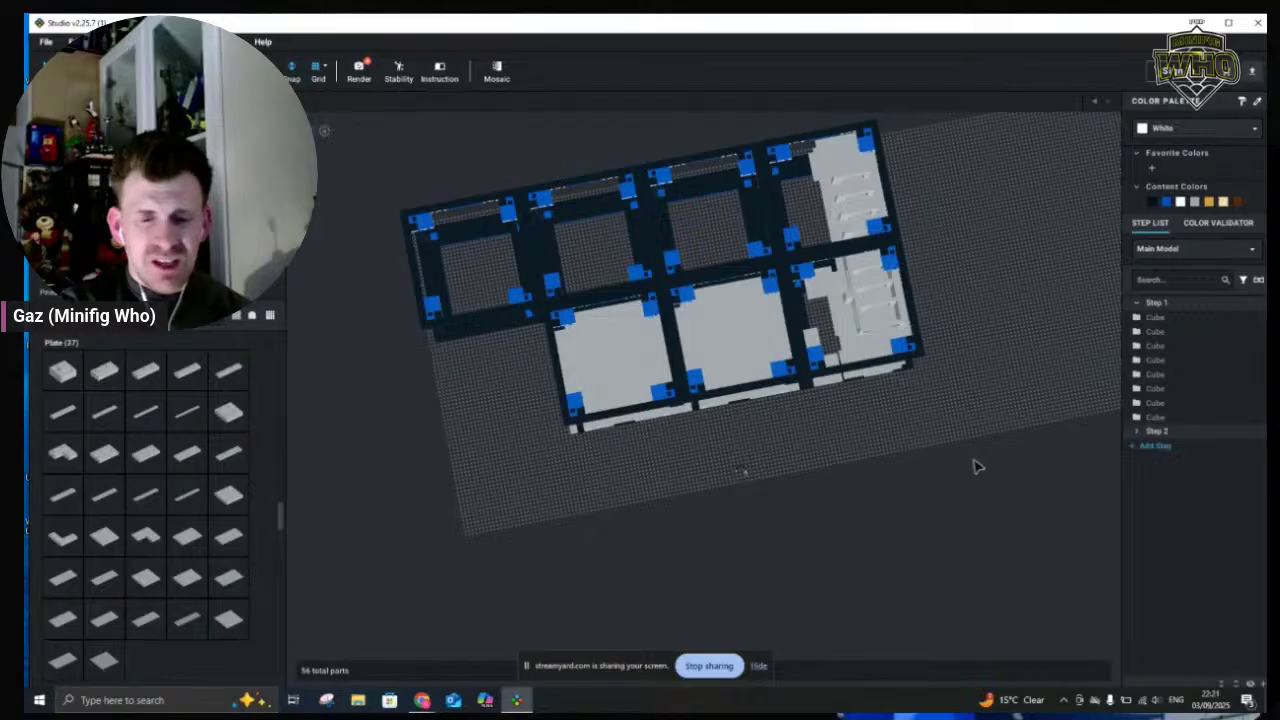
right_drag(965, 476, 714, 480)
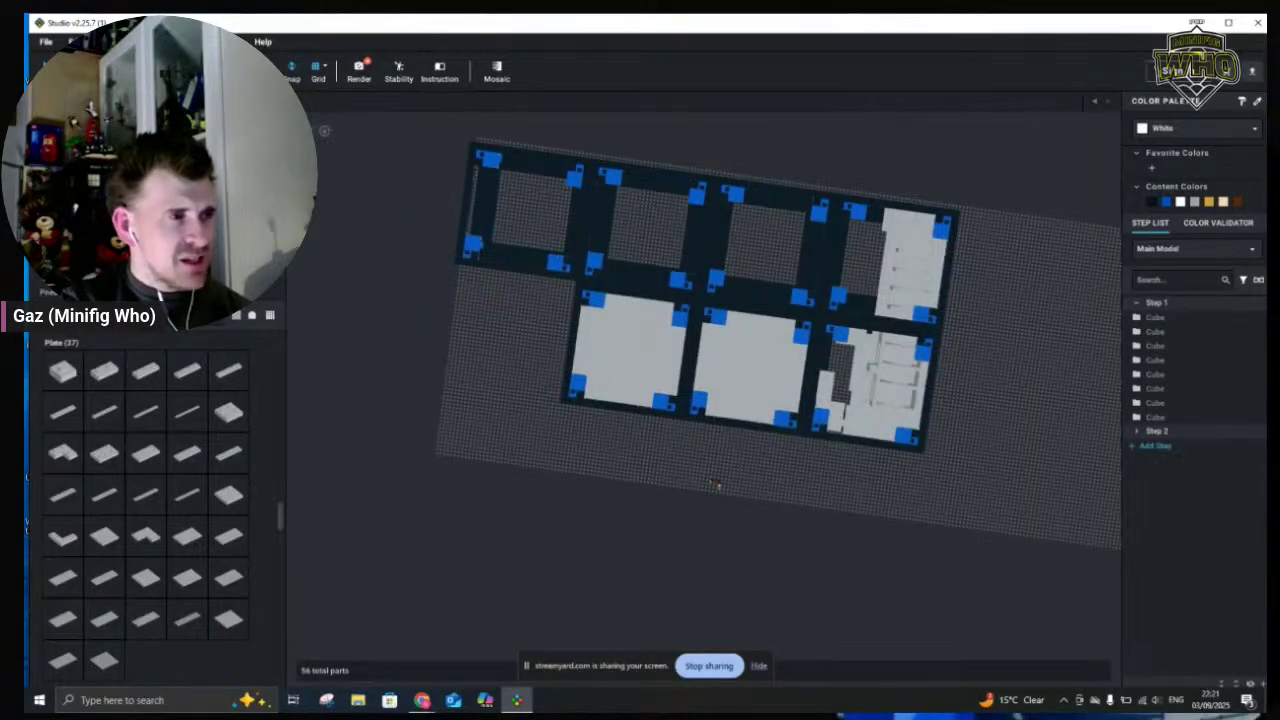
mouse_move(175, 108)
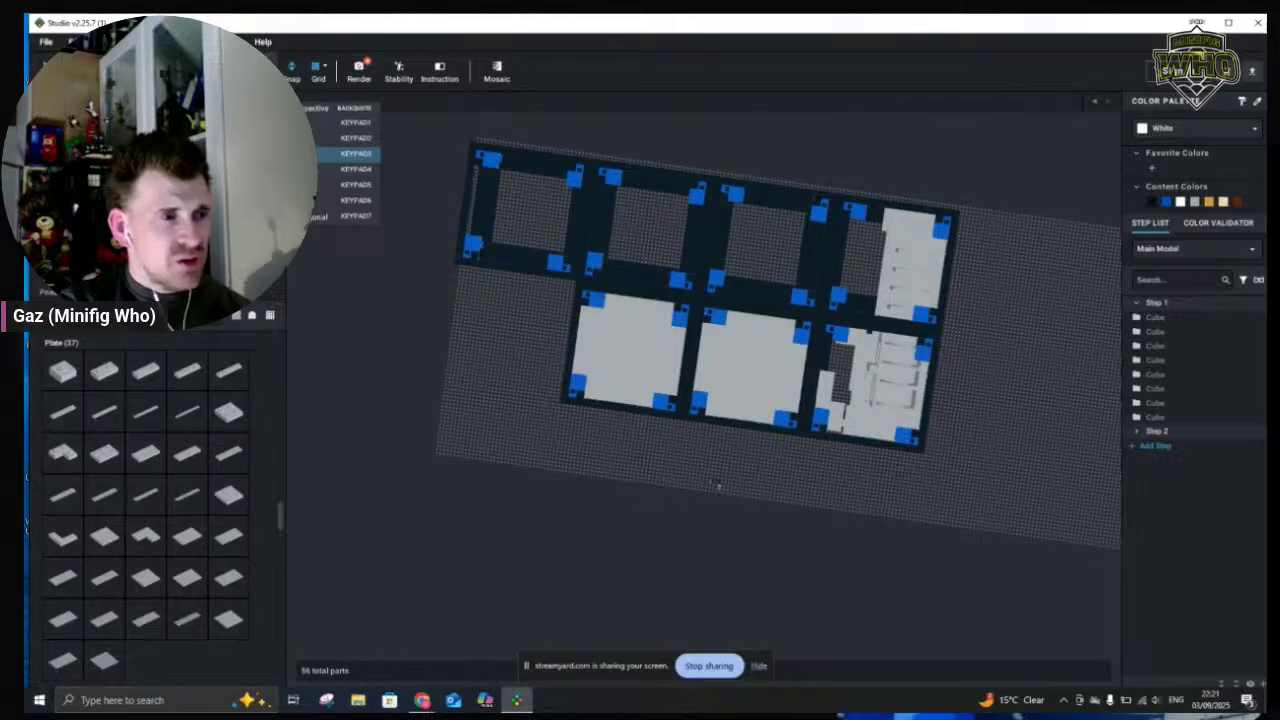
click(350, 185)
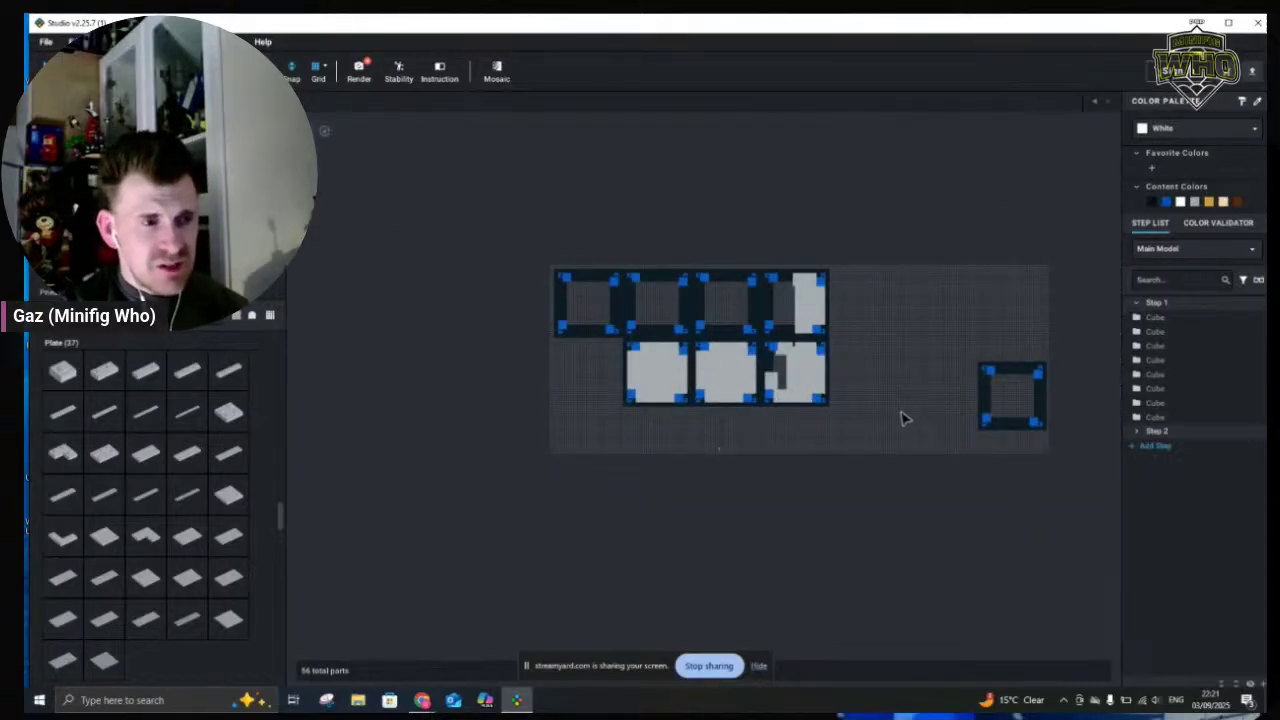
scroll(903, 418, up, 3)
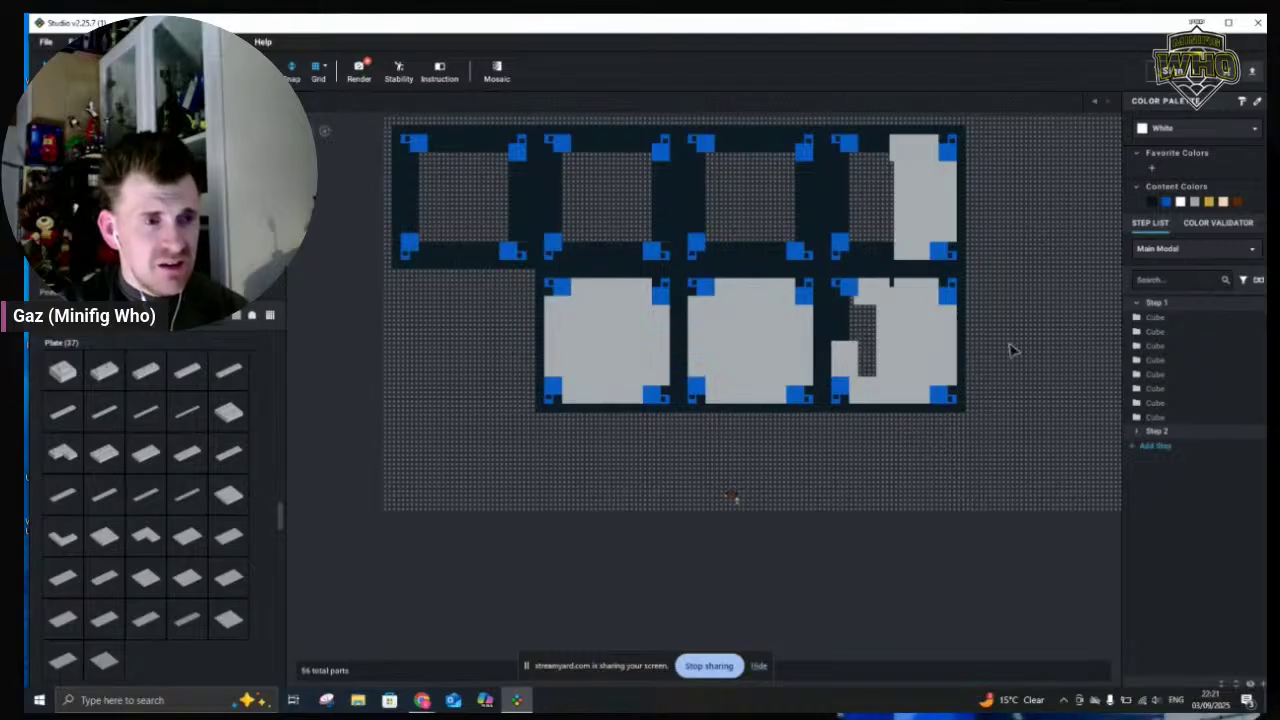
click(864, 286)
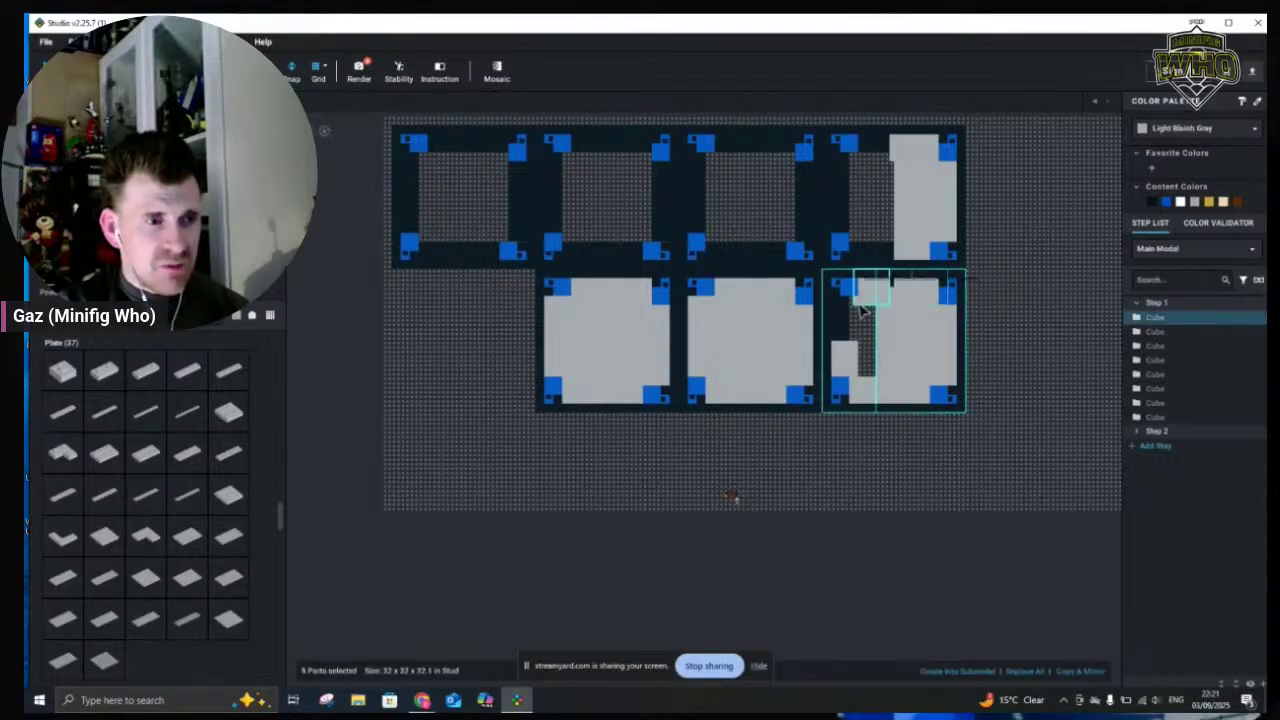
drag(848, 378, 838, 441)
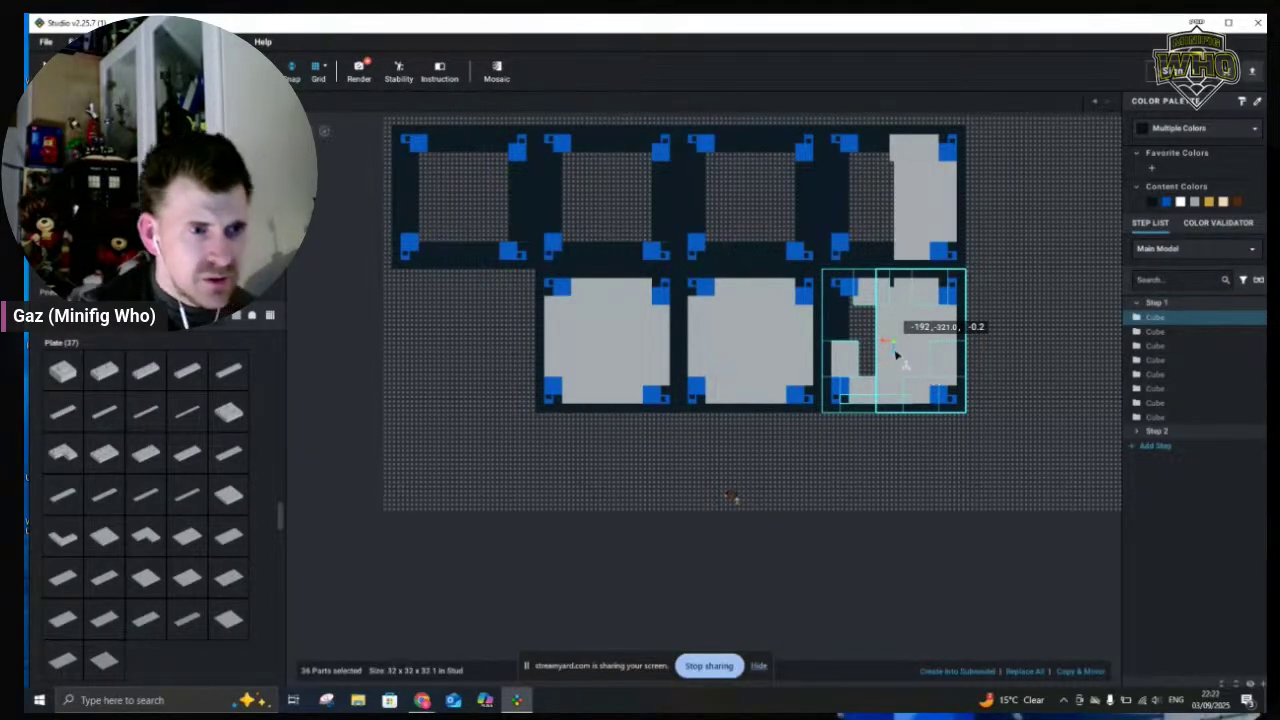
key(a)
key(Tab)
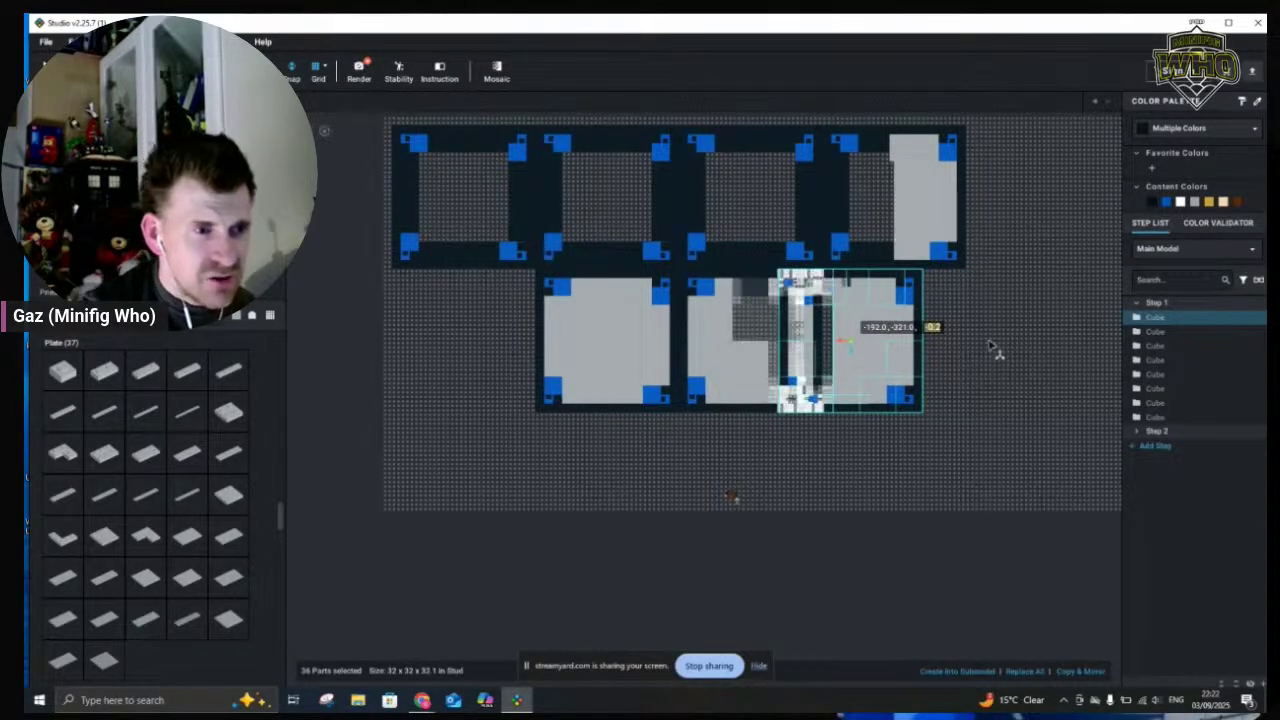
text(0)
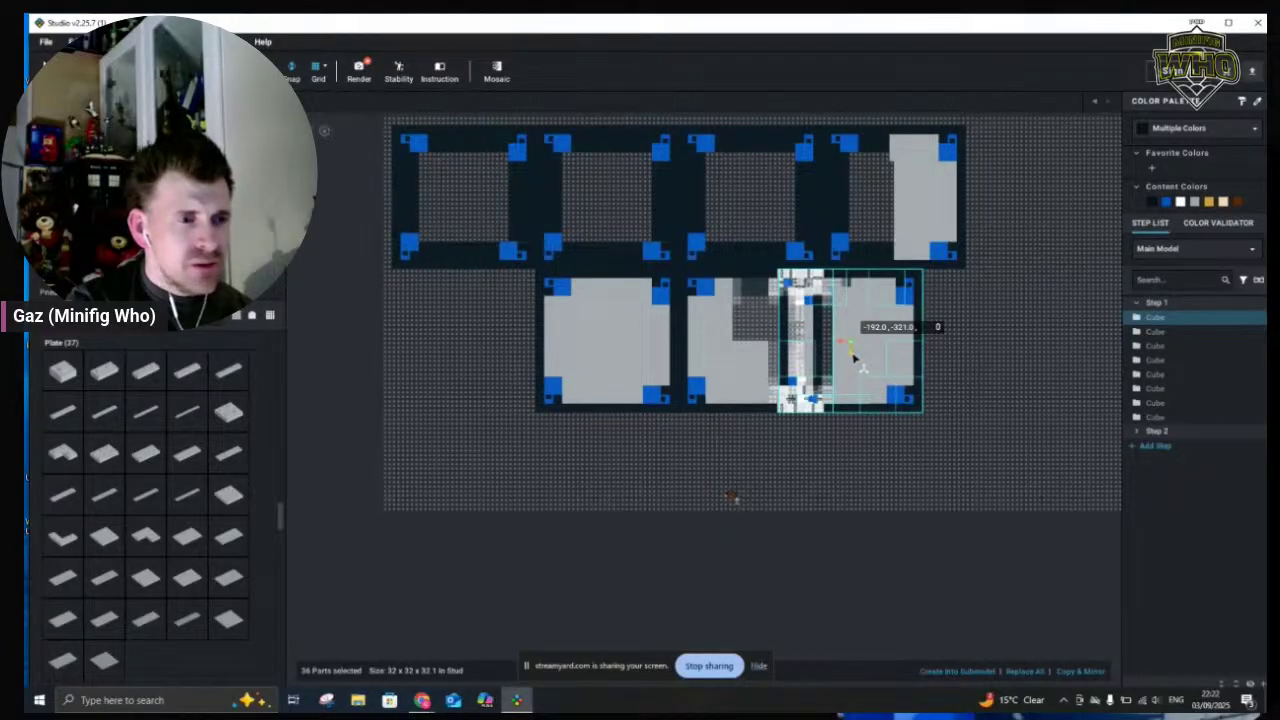
Try to pull the selected staircase bay parts forward, clear of the main block
drag(853, 398, 867, 572)
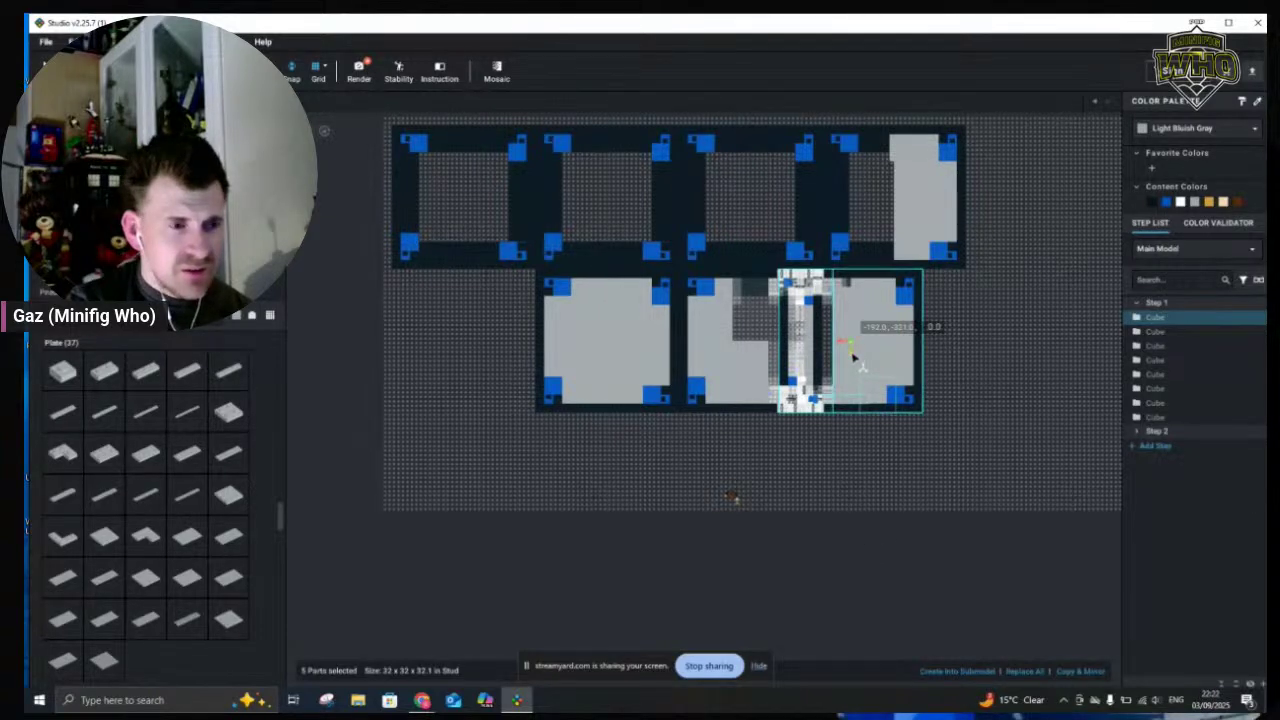
drag(866, 420, 877, 606)
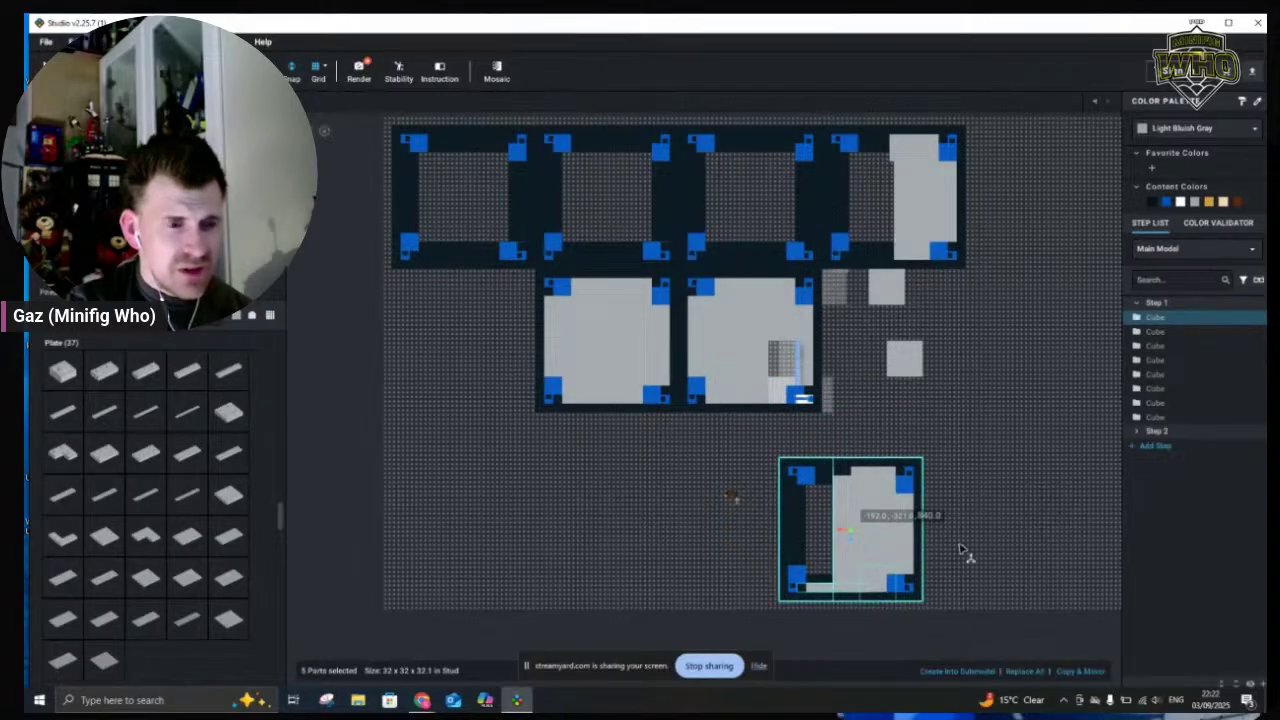
click(1045, 578)
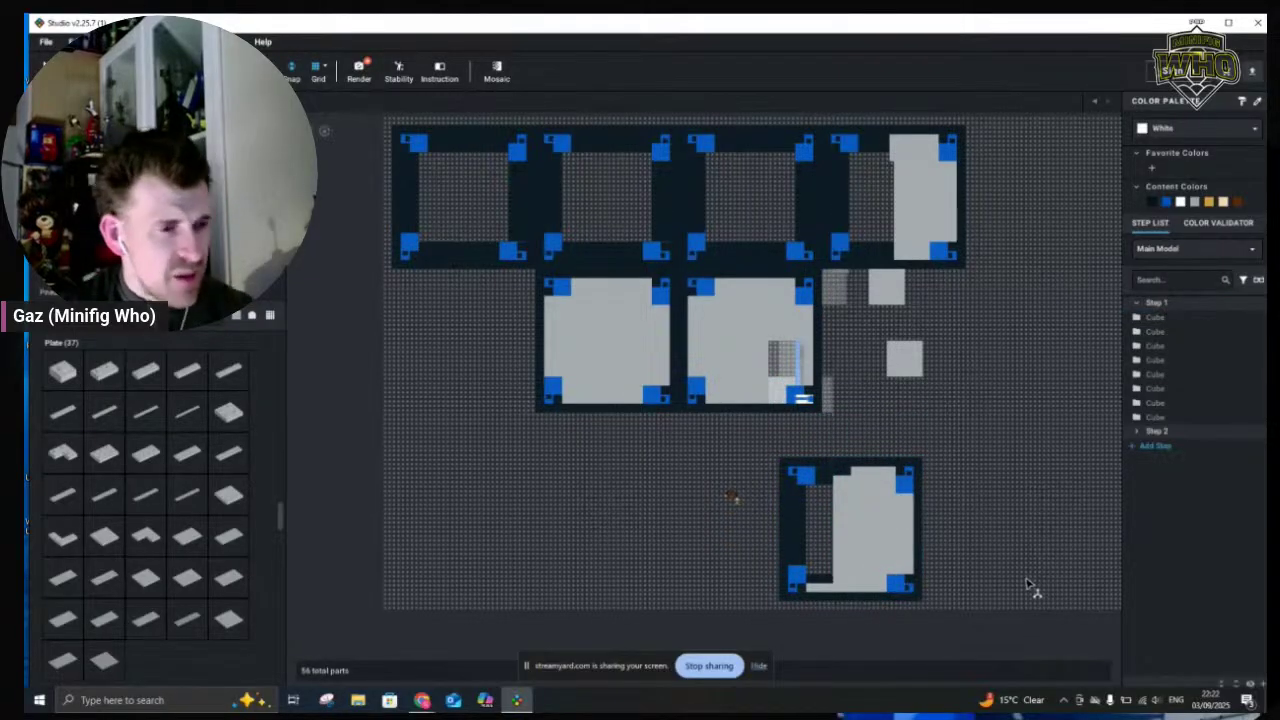
Undo the staircase bay moves and the relocation of the empty front corner Cube frame
key(ctrl+z)
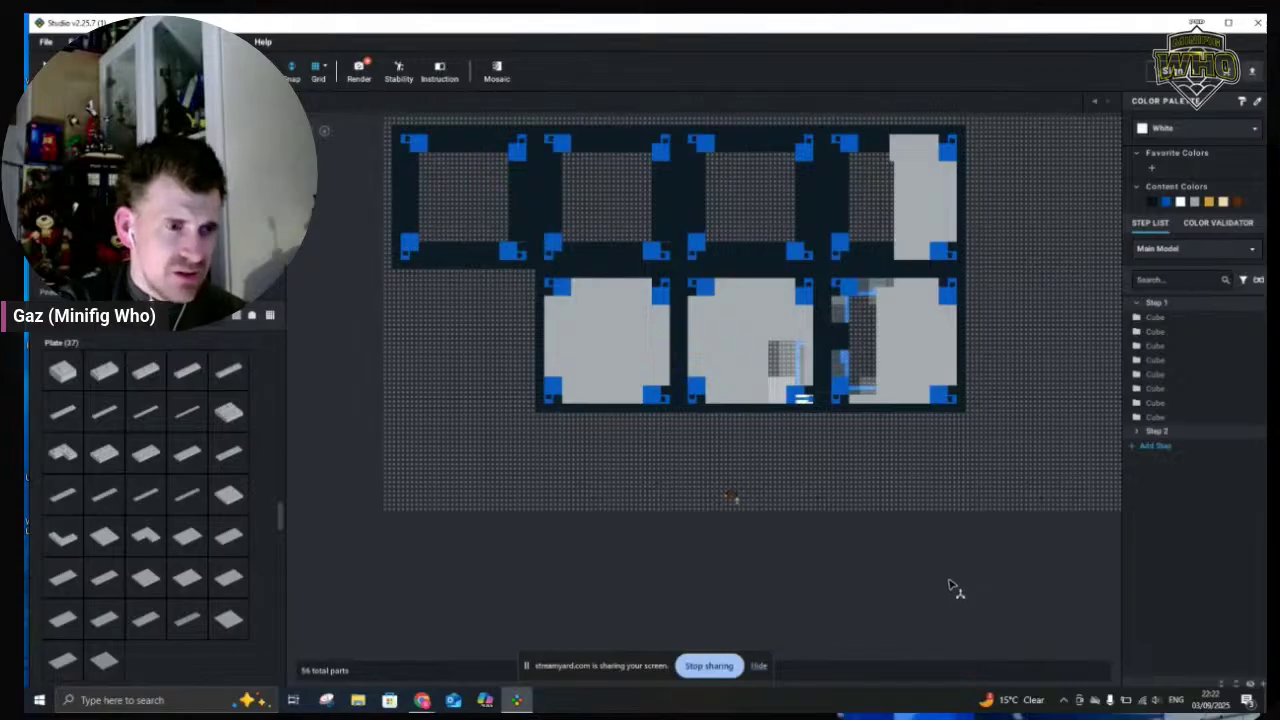
key(ctrl+y)
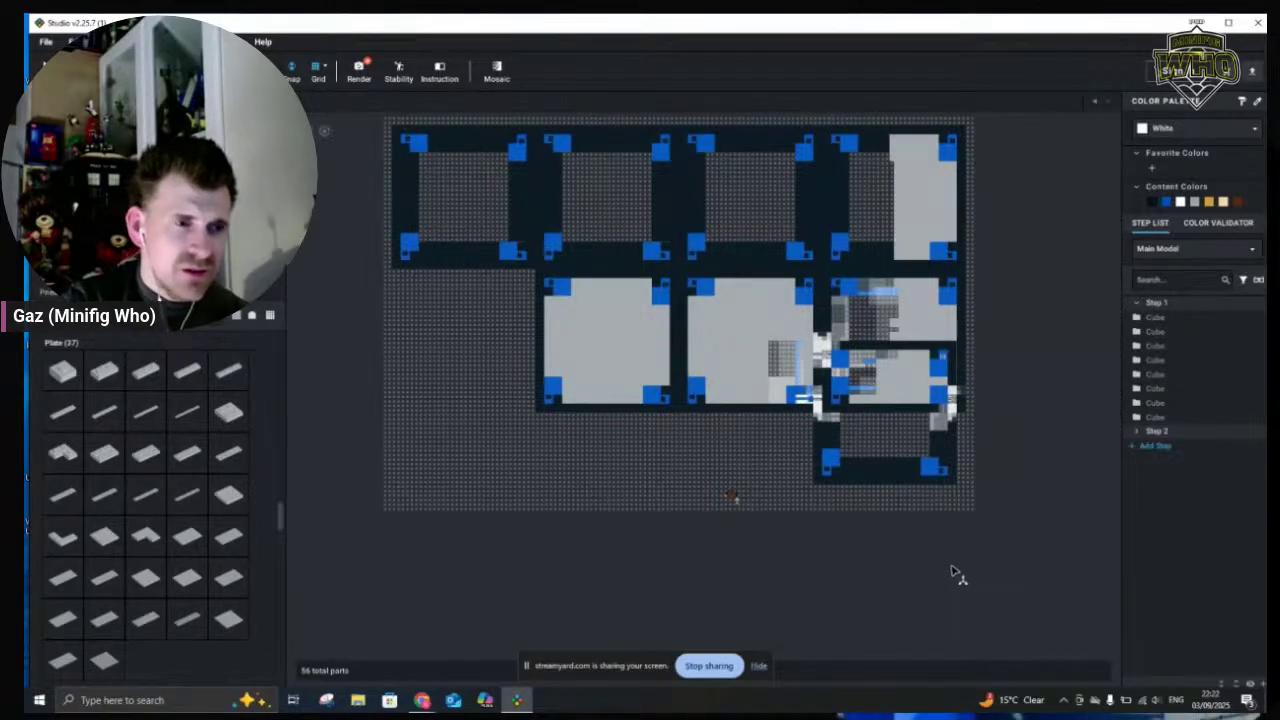
key(ctrl+z)
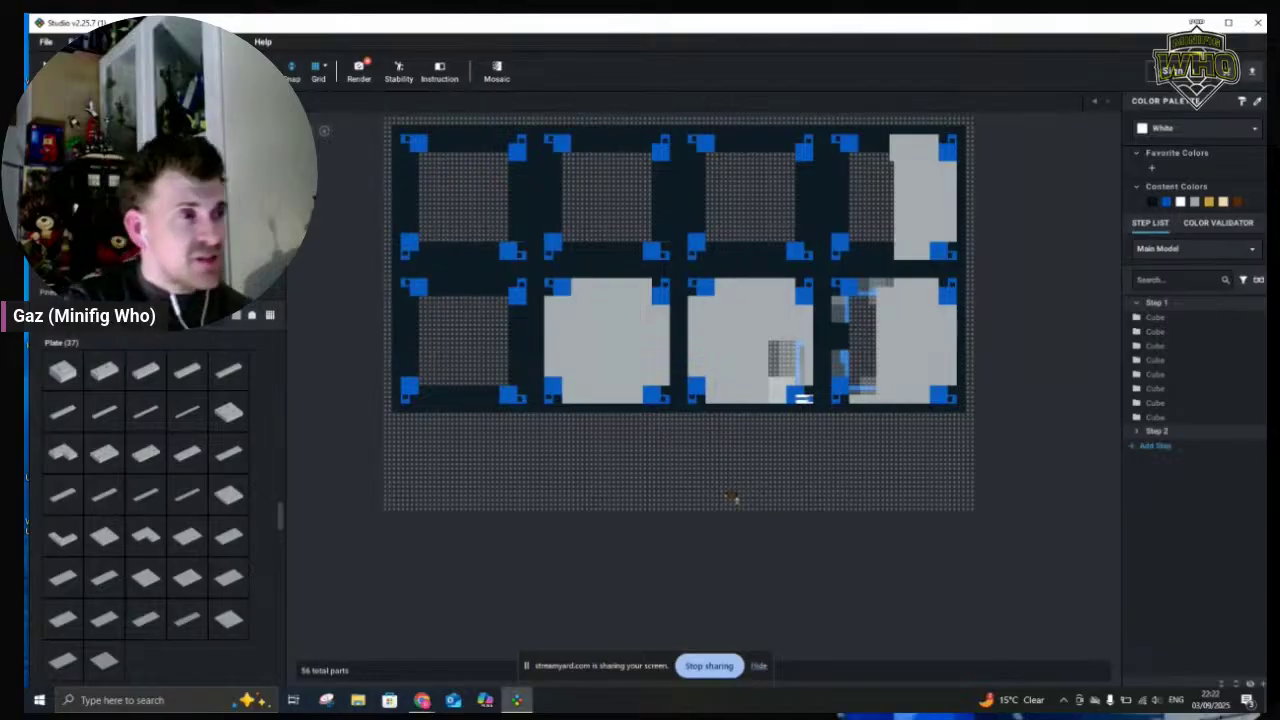
Move the empty front corner Cube frame forward out of the block, leaving its corner bay vacant, and deselect it
click(452, 347)
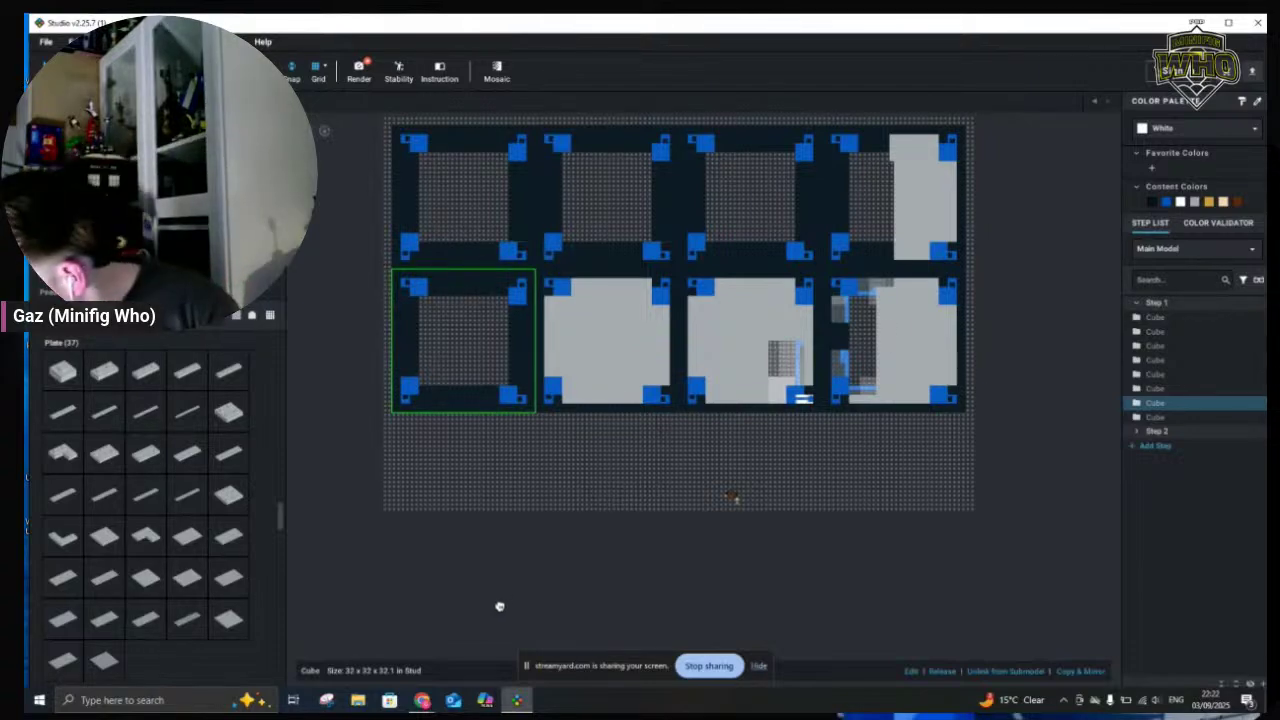
drag(437, 400, 449, 597)
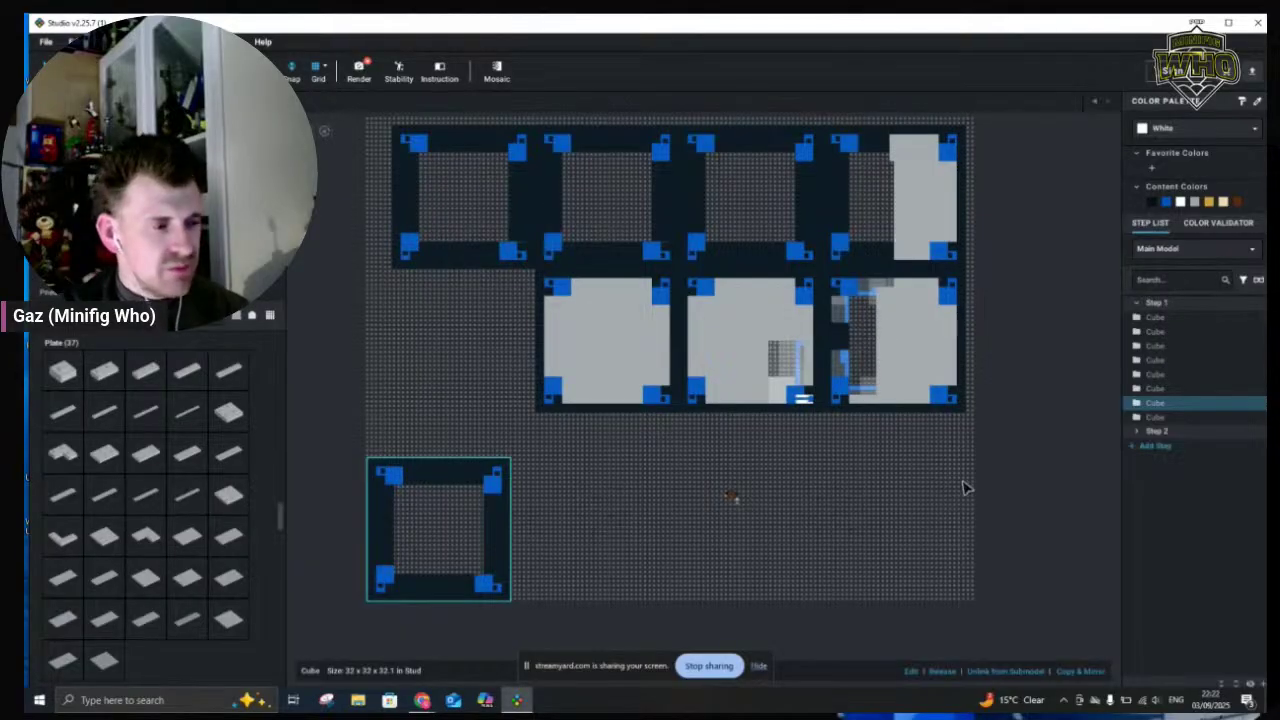
middle_drag(901, 507, 772, 480)
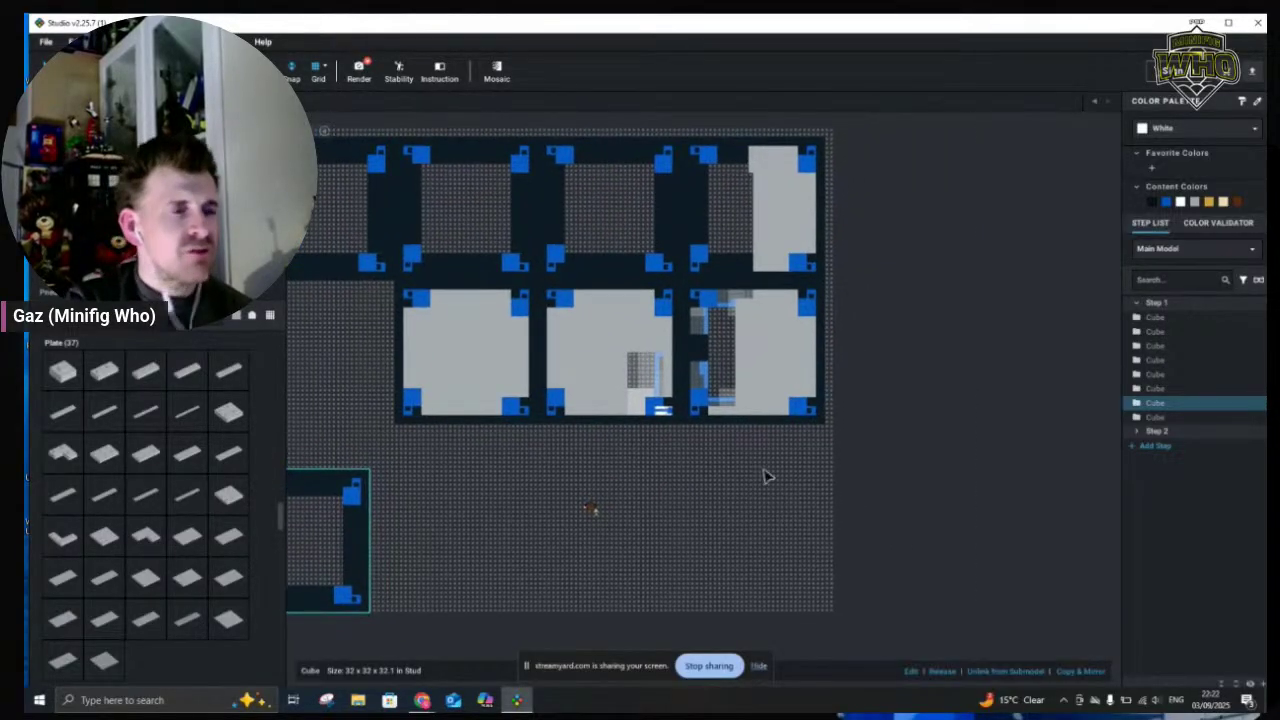
click(691, 486)
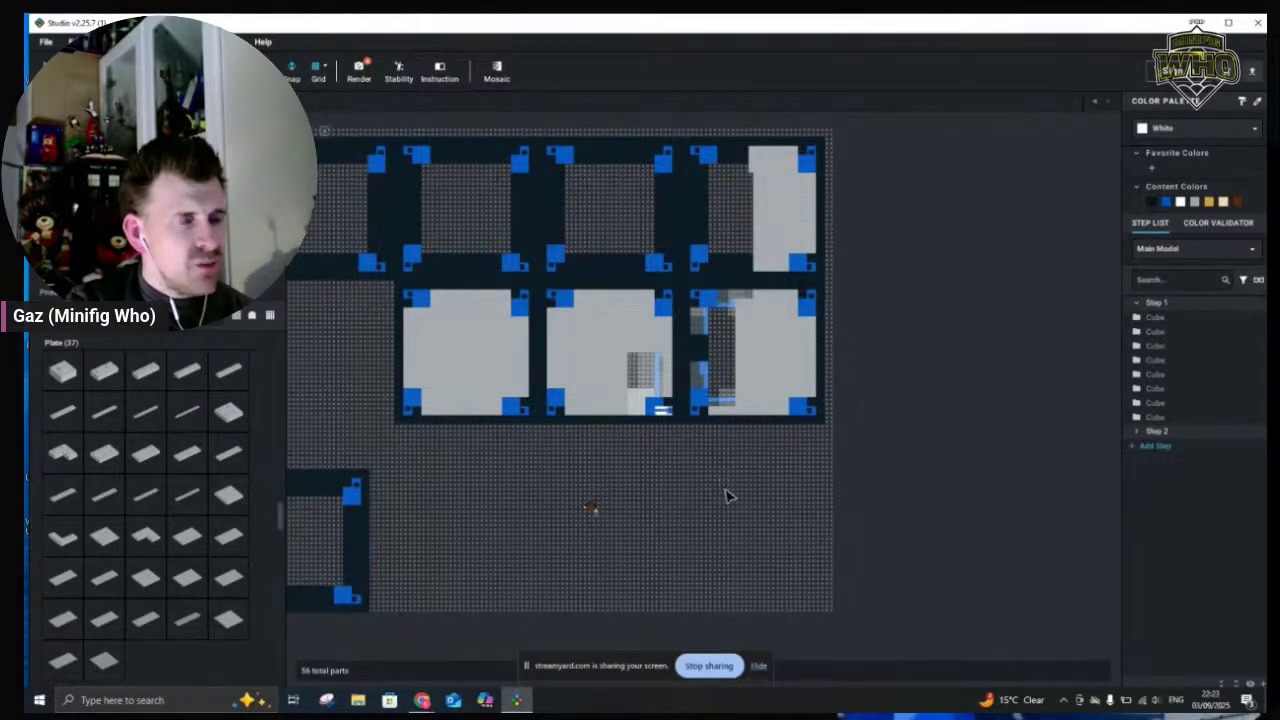
Pull a square light grey plate from the front bay junction onto the open baseplate, and close the multi-frame model without saving
mouse_move(723, 457)
right_down()
mouse_move(757, 452)
mouse_move(730, 457)
right_up()
scroll(707, 440, up, 5)
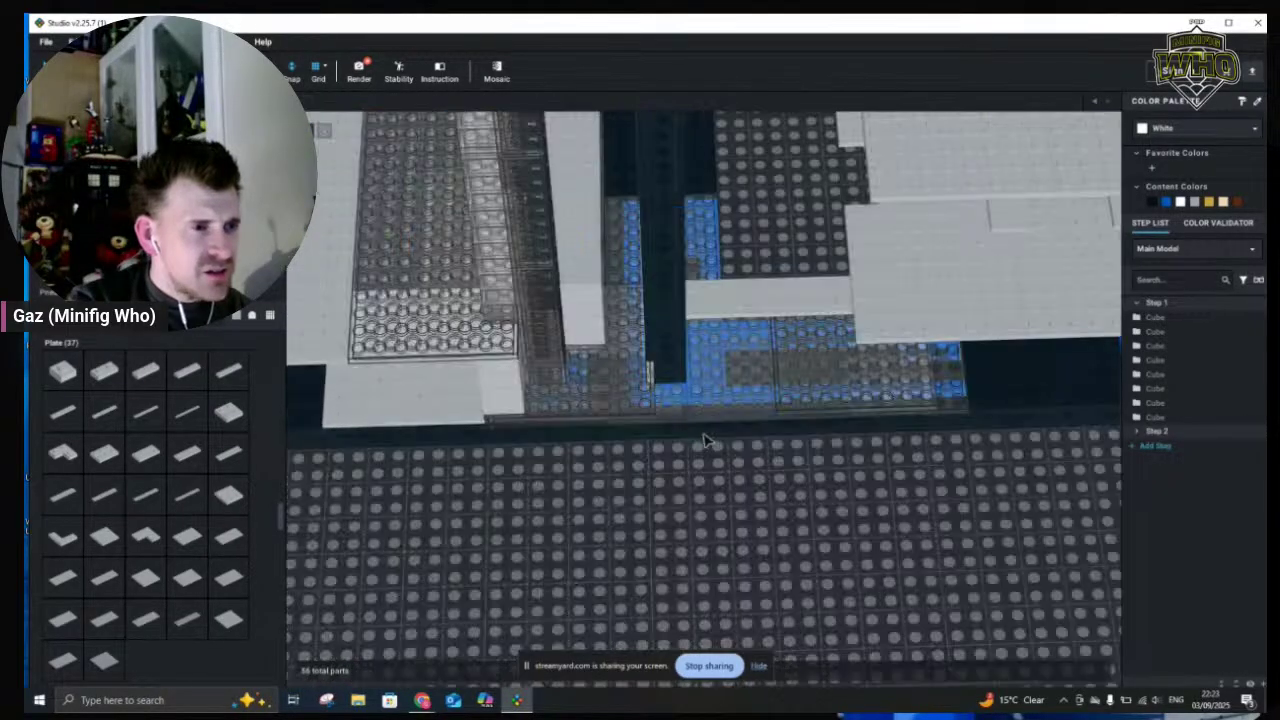
drag(592, 405, 964, 583)
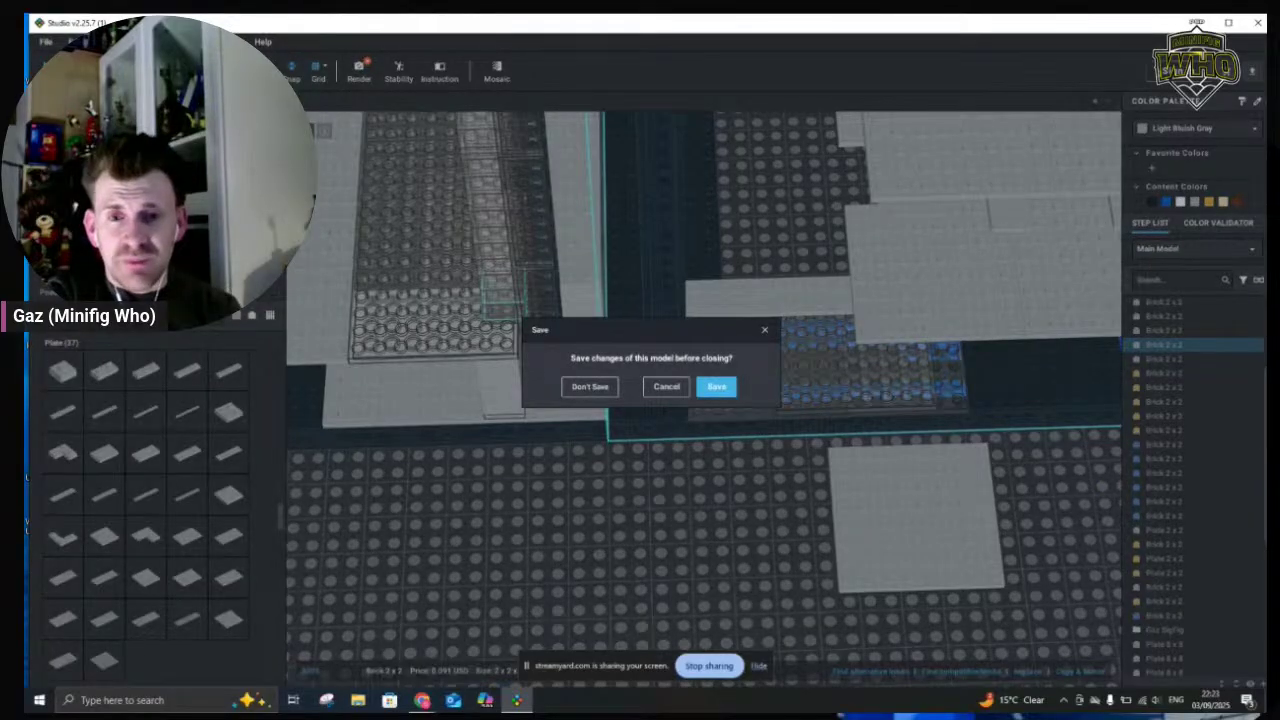
click(586, 391)
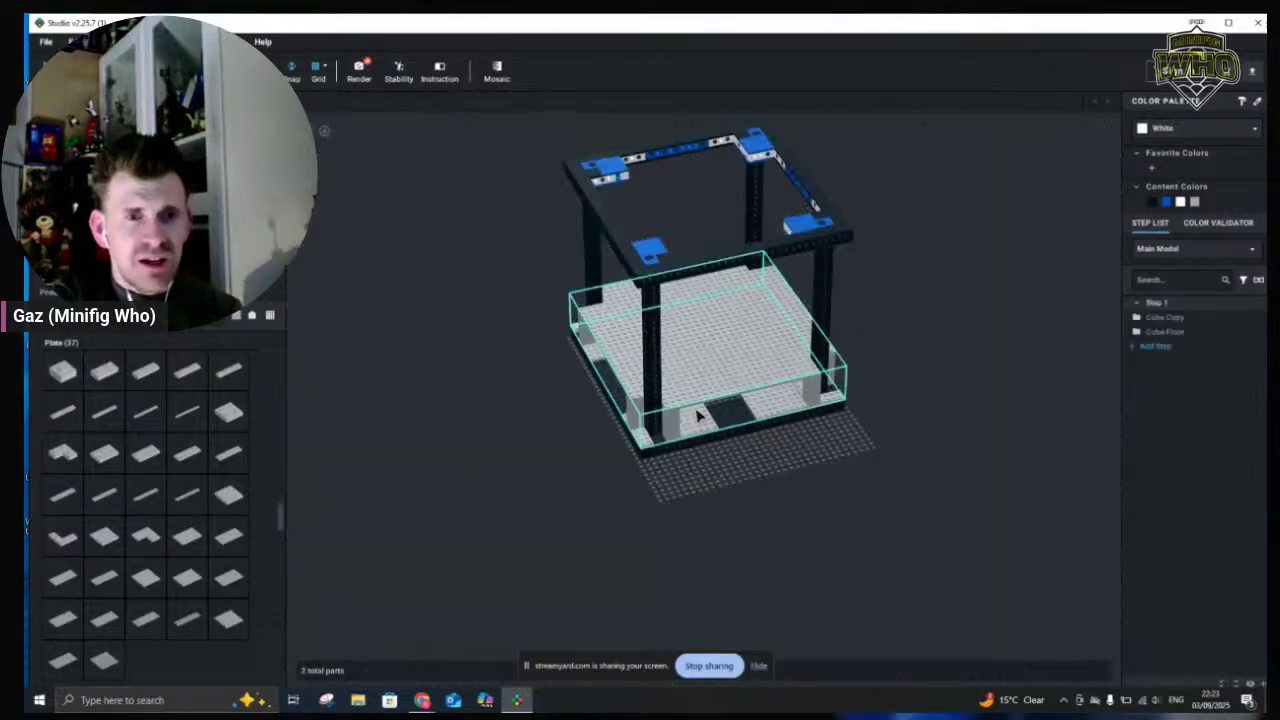
Examine the single cube model from several angles, checking its frame and its raised white floor in turn
click(920, 457)
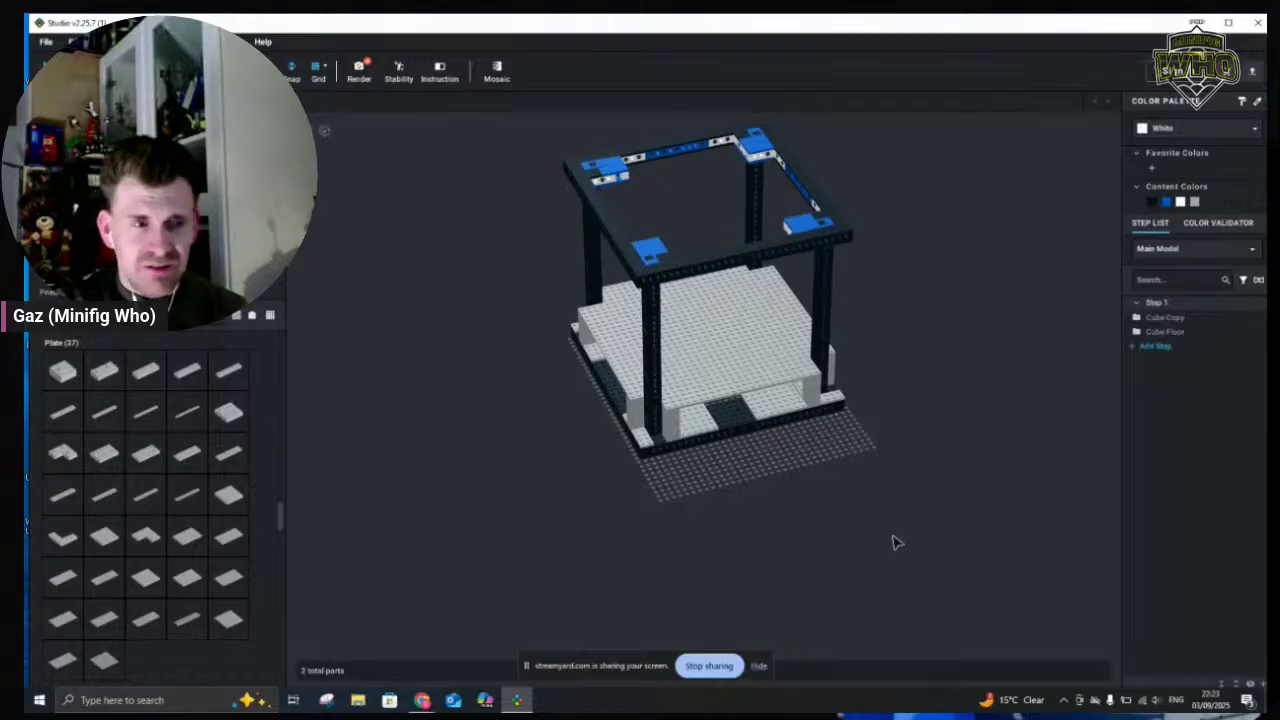
right_drag(831, 520, 951, 537)
click(674, 383)
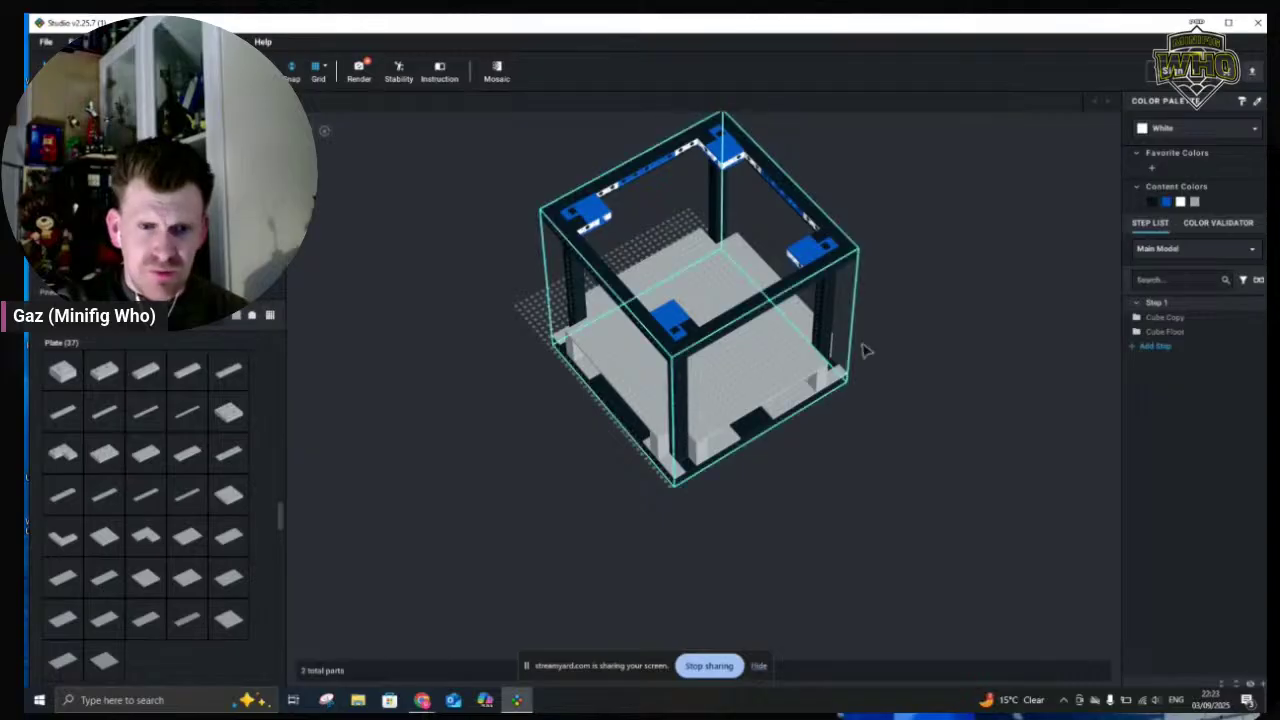
click(884, 481)
click(675, 399)
click(730, 400)
click(742, 502)
click(760, 390)
click(912, 520)
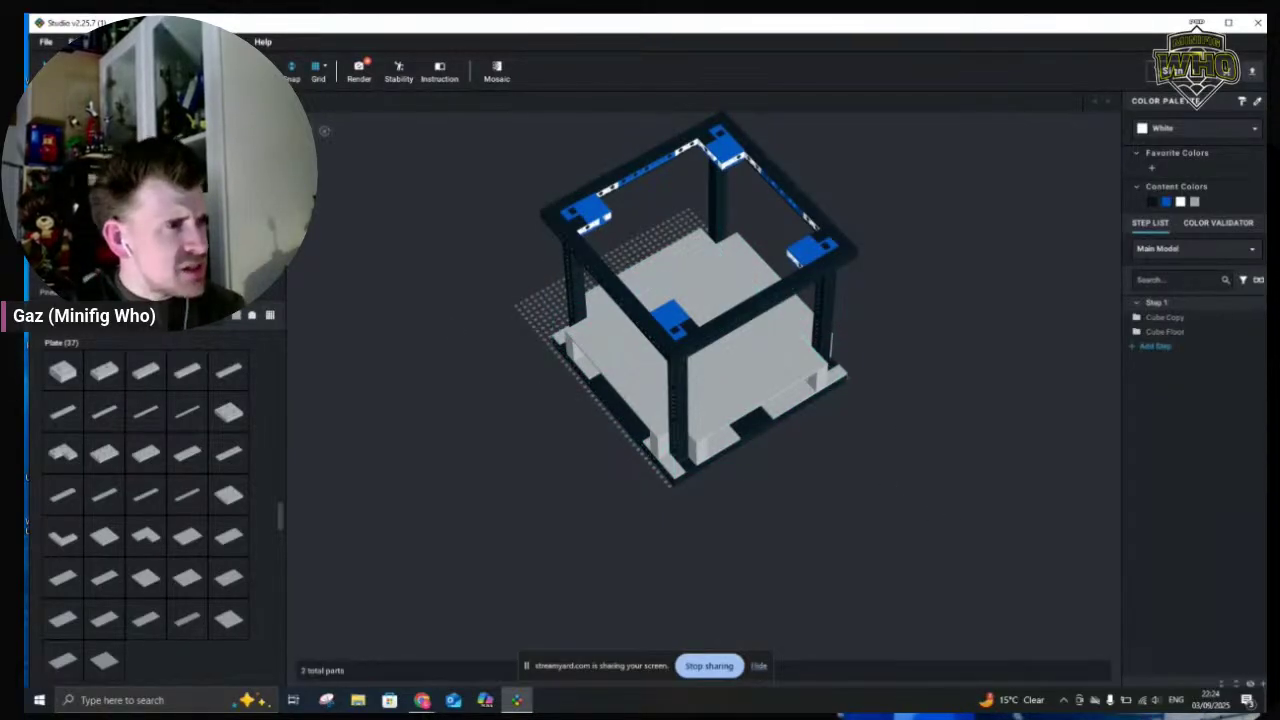
click(703, 431)
click(864, 480)
right_drag(848, 466, 842, 464)
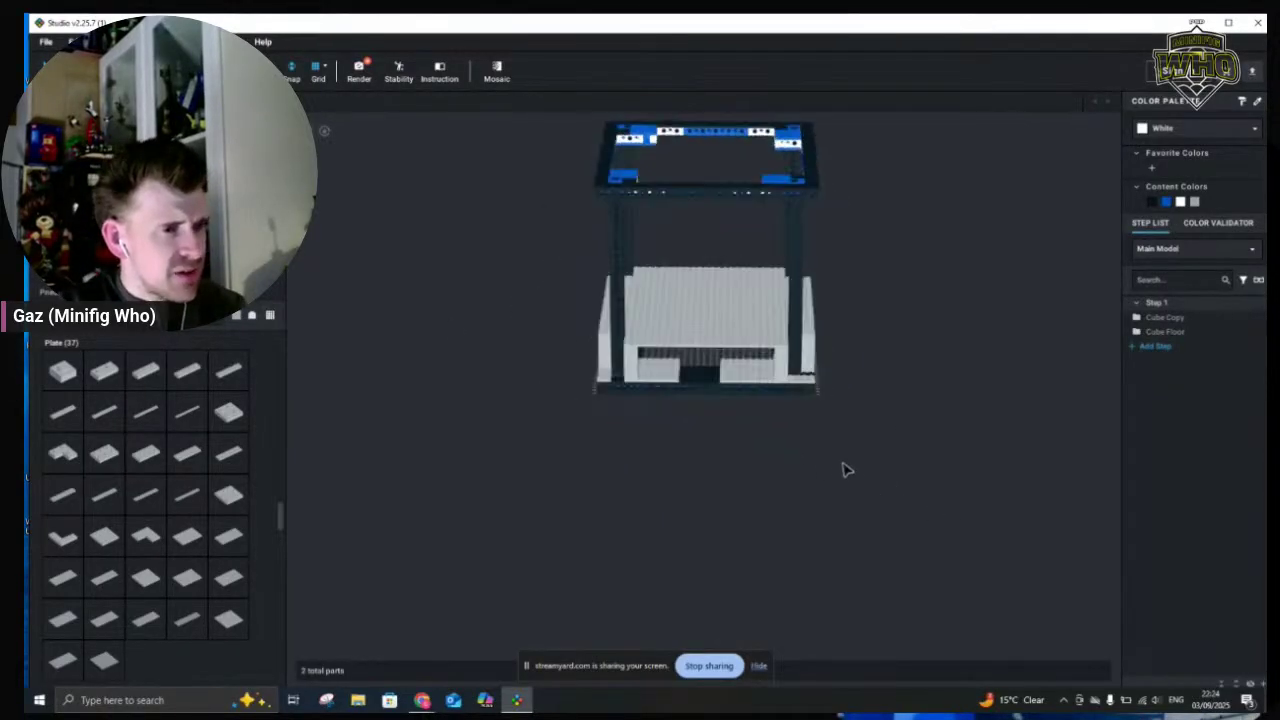
Reopen the multi-frame model and place the SigFig minifigure in the front doorway gap between the white floor plates
click(46, 42)
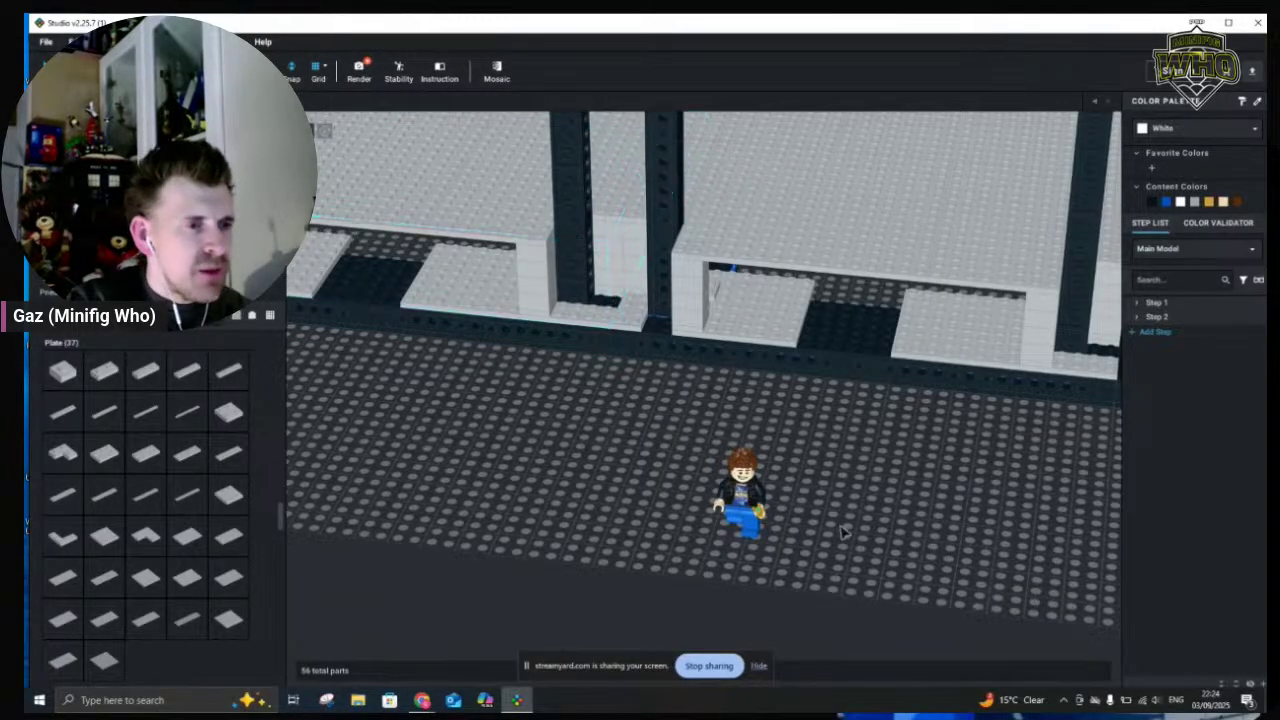
drag(738, 495, 873, 303)
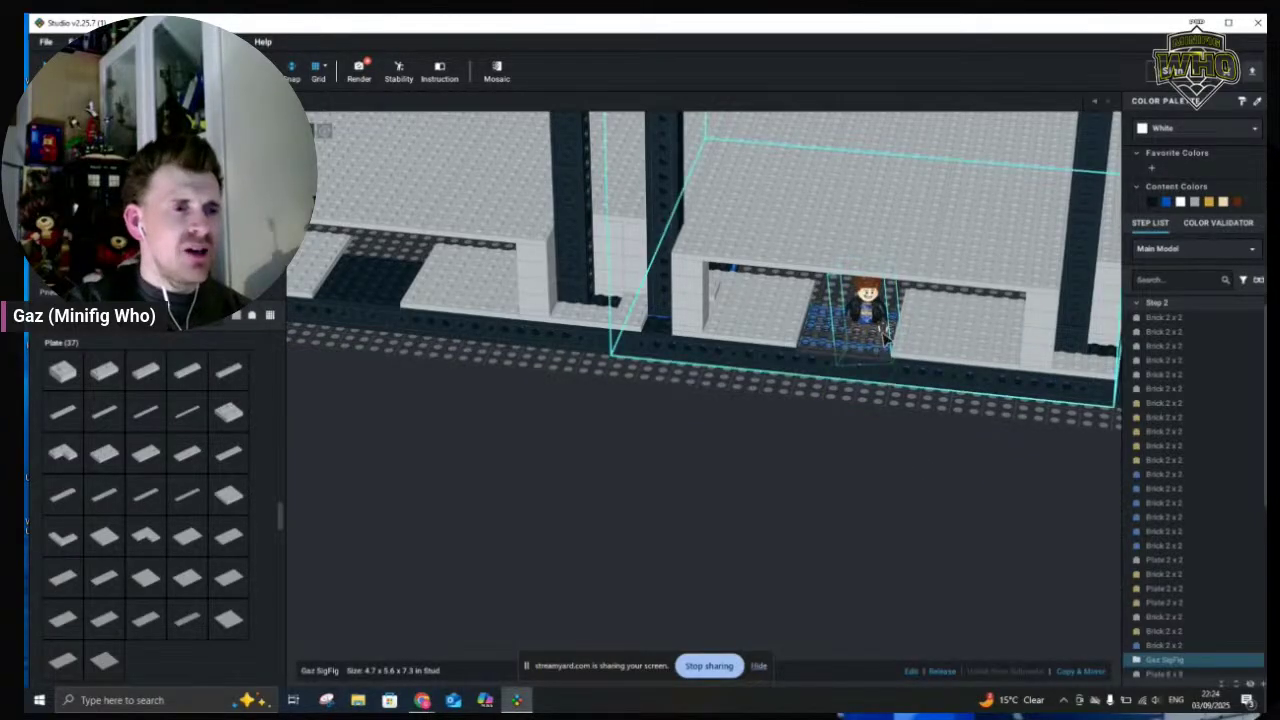
Try to pull the Cube frame around the minifigure forward onto the baseplate, and undo the move
click(832, 456)
scroll(834, 460, up, 3)
drag(838, 460, 823, 451)
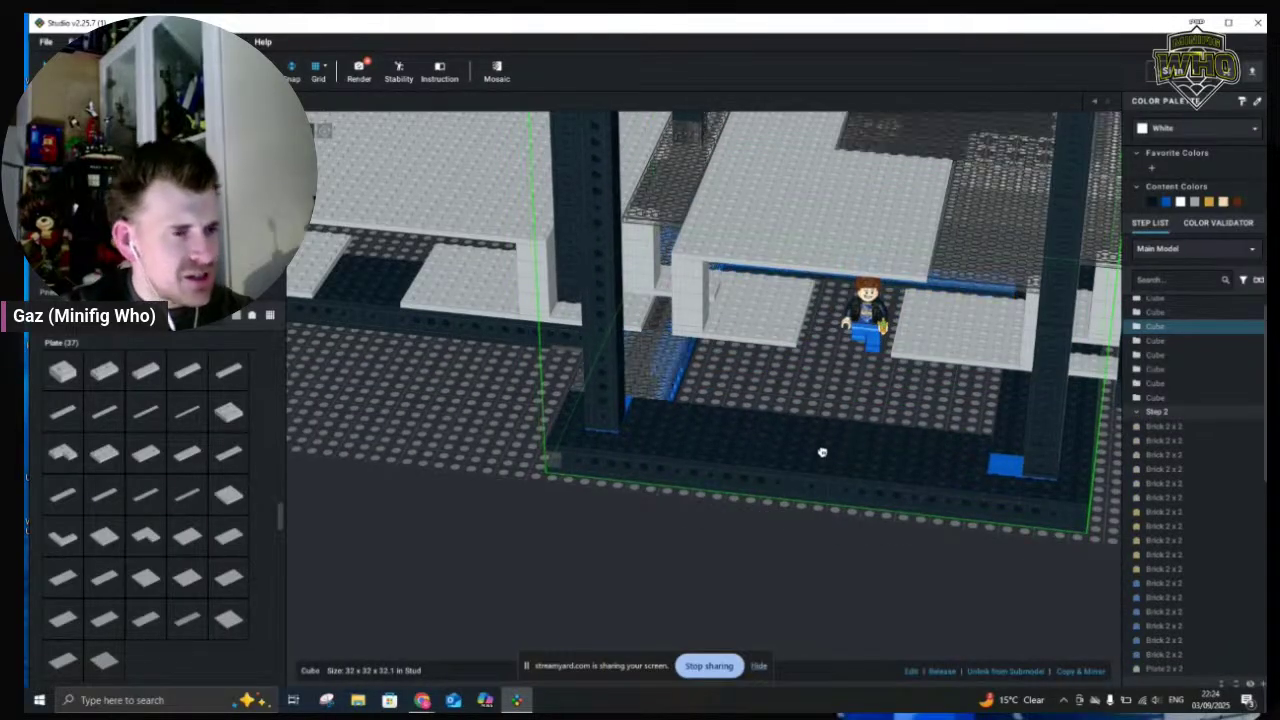
key(ctrl+z)
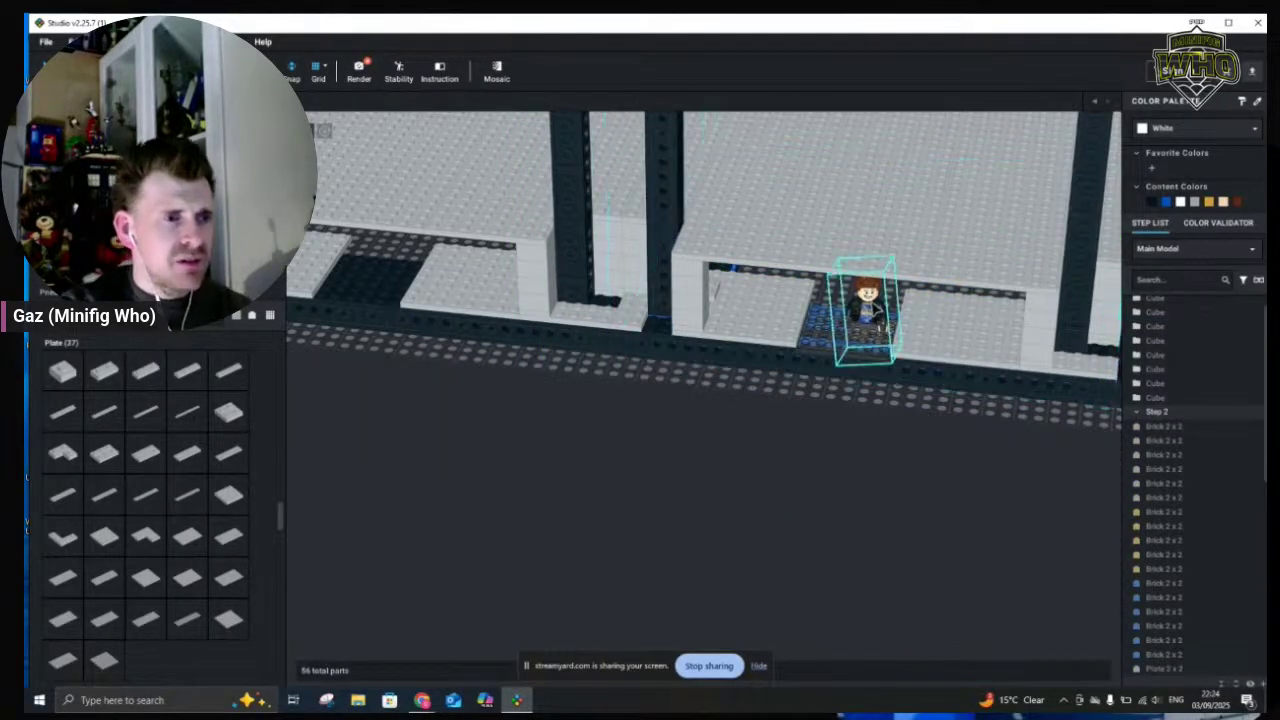
Move the minifigure out onto the open baseplate and stand it back in the dark doorway gap under the raised floor
drag(880, 318, 801, 490)
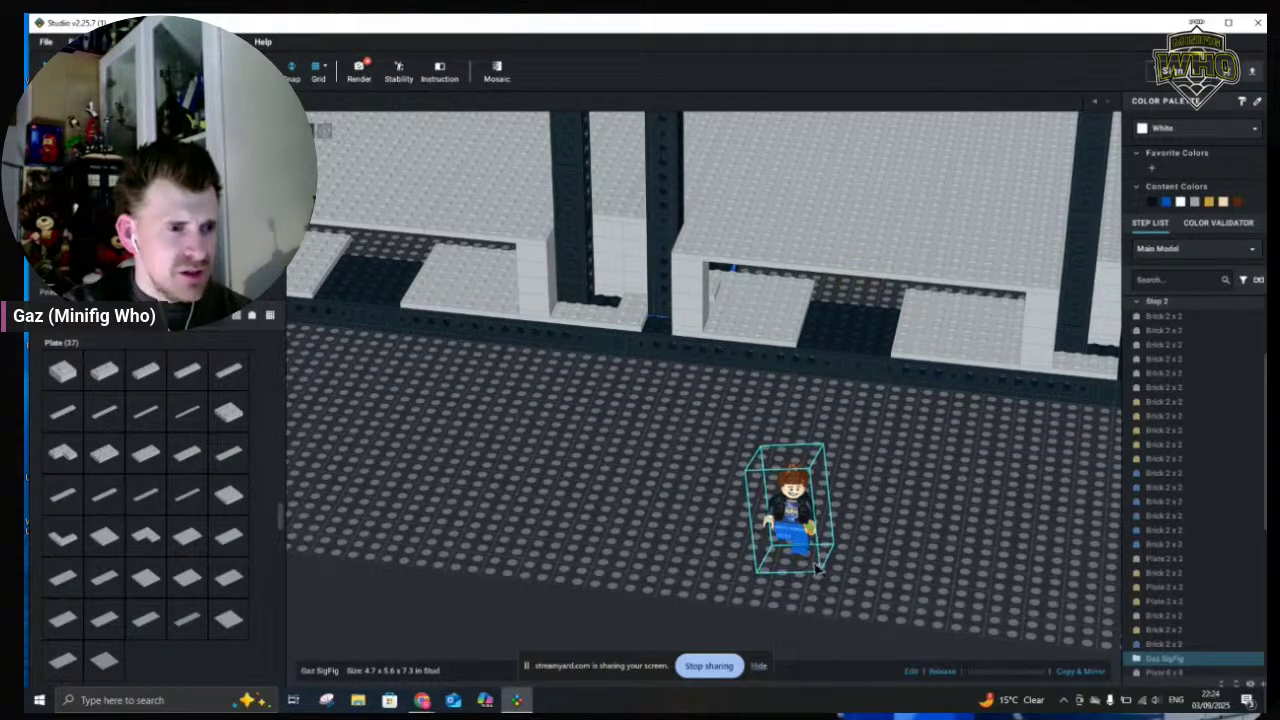
right_drag(932, 541, 943, 537)
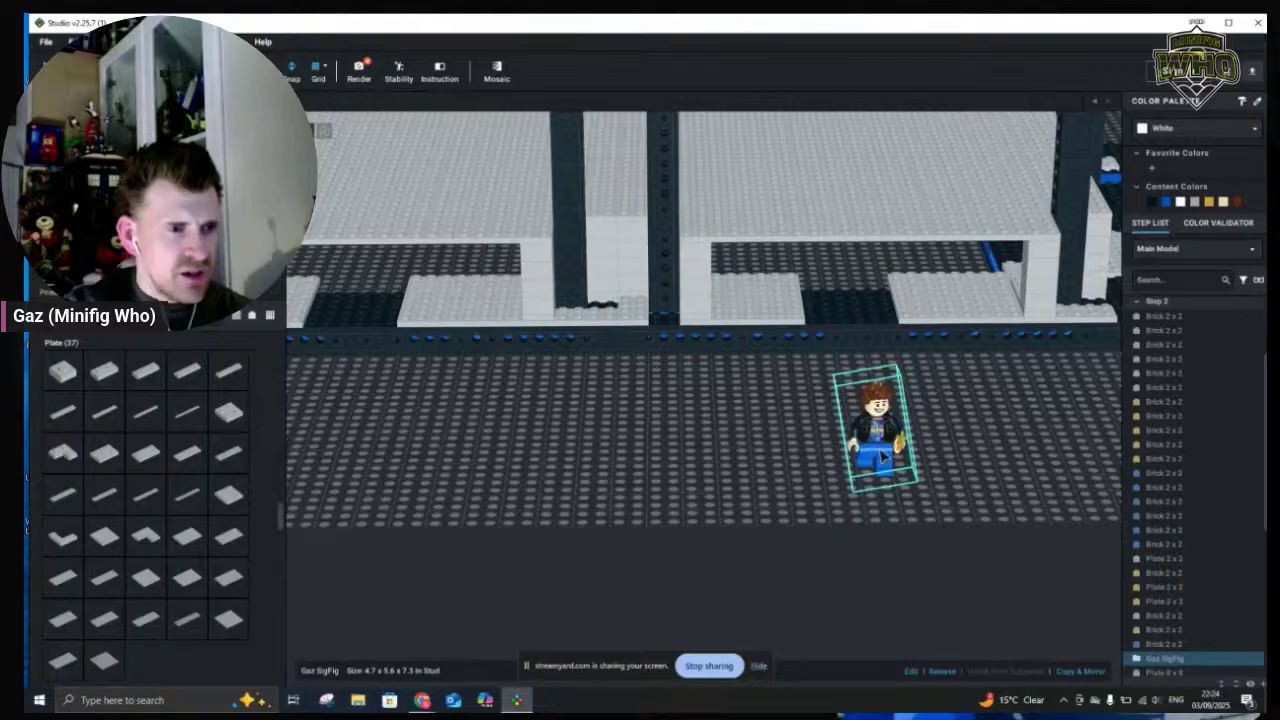
drag(882, 316, 878, 329)
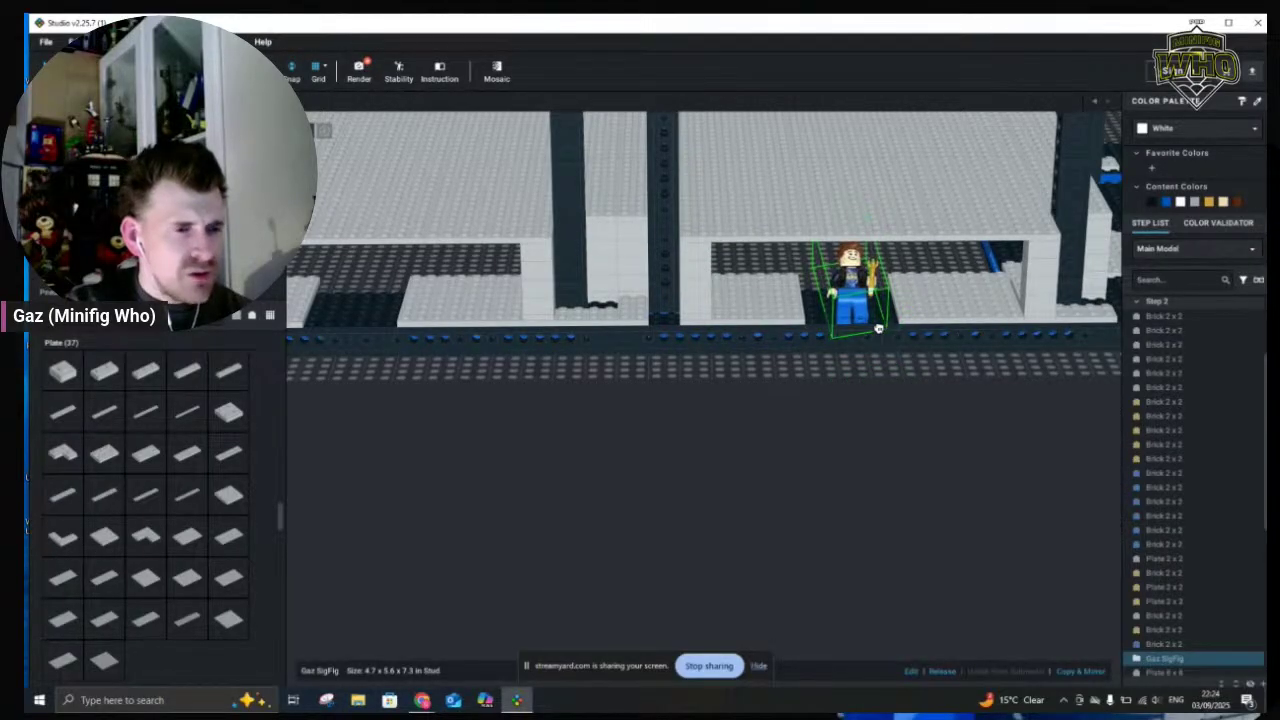
mouse_move(876, 317)
mouse_down()
mouse_move(855, 327)
mouse_move(860, 315)
mouse_up()
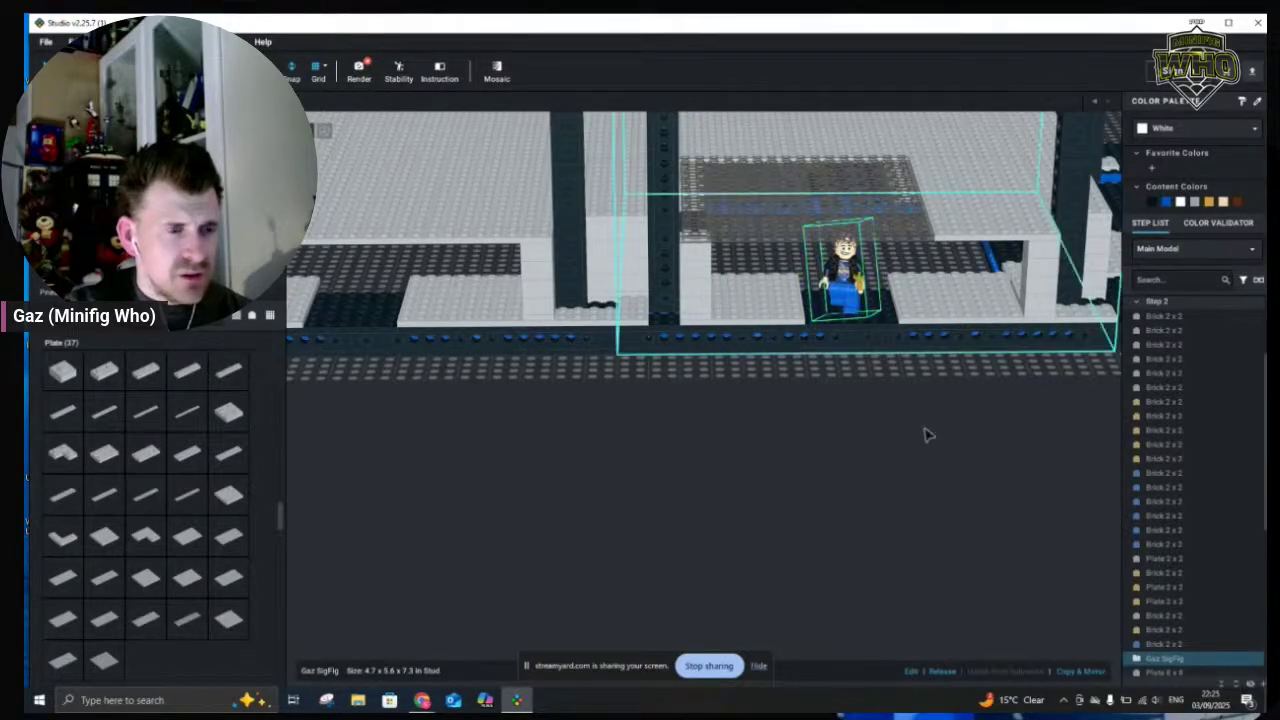
Shift the minifigure forward to the front edge of the doorway gap, and deselect it
scroll(910, 368, up, 5)
click(908, 366)
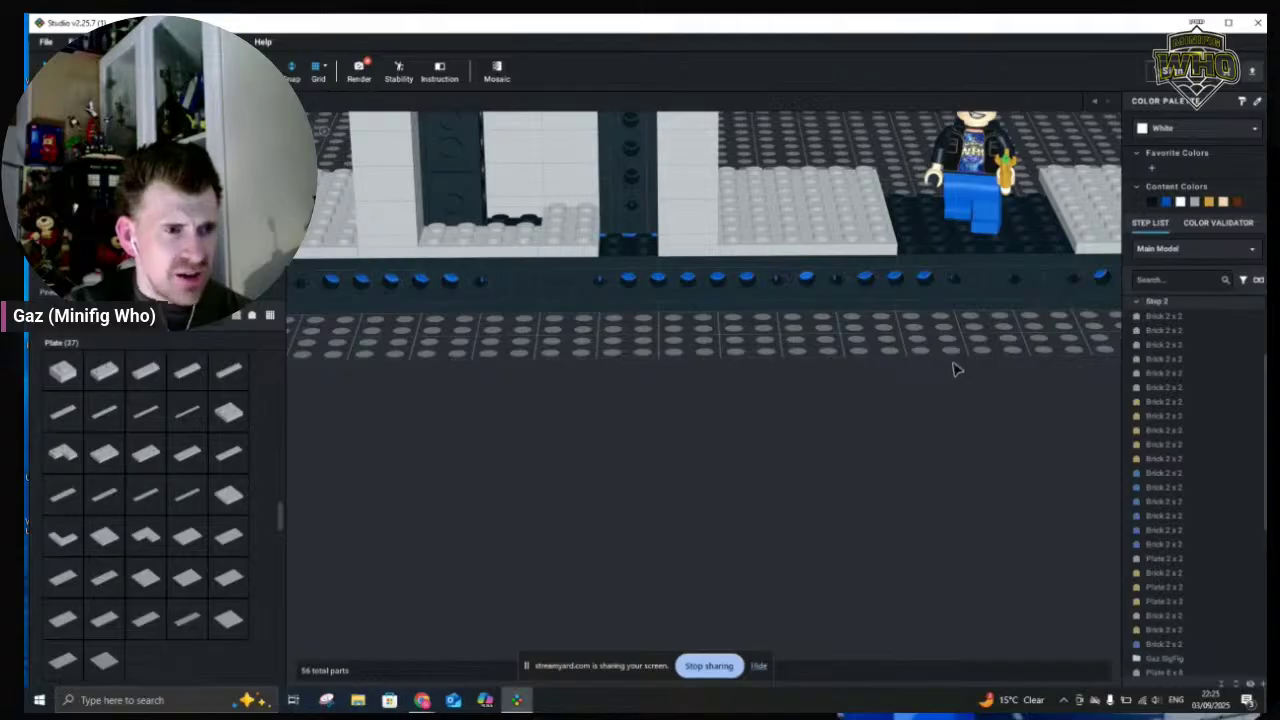
click(988, 236)
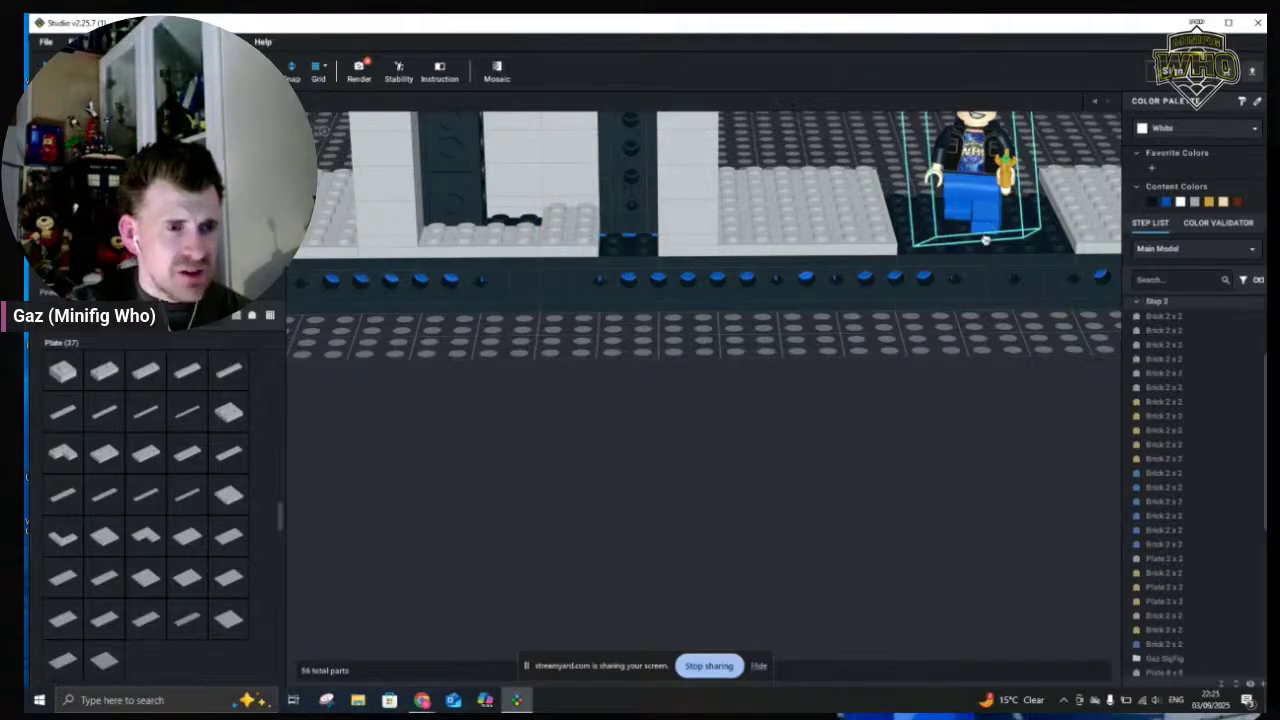
drag(986, 240, 977, 249)
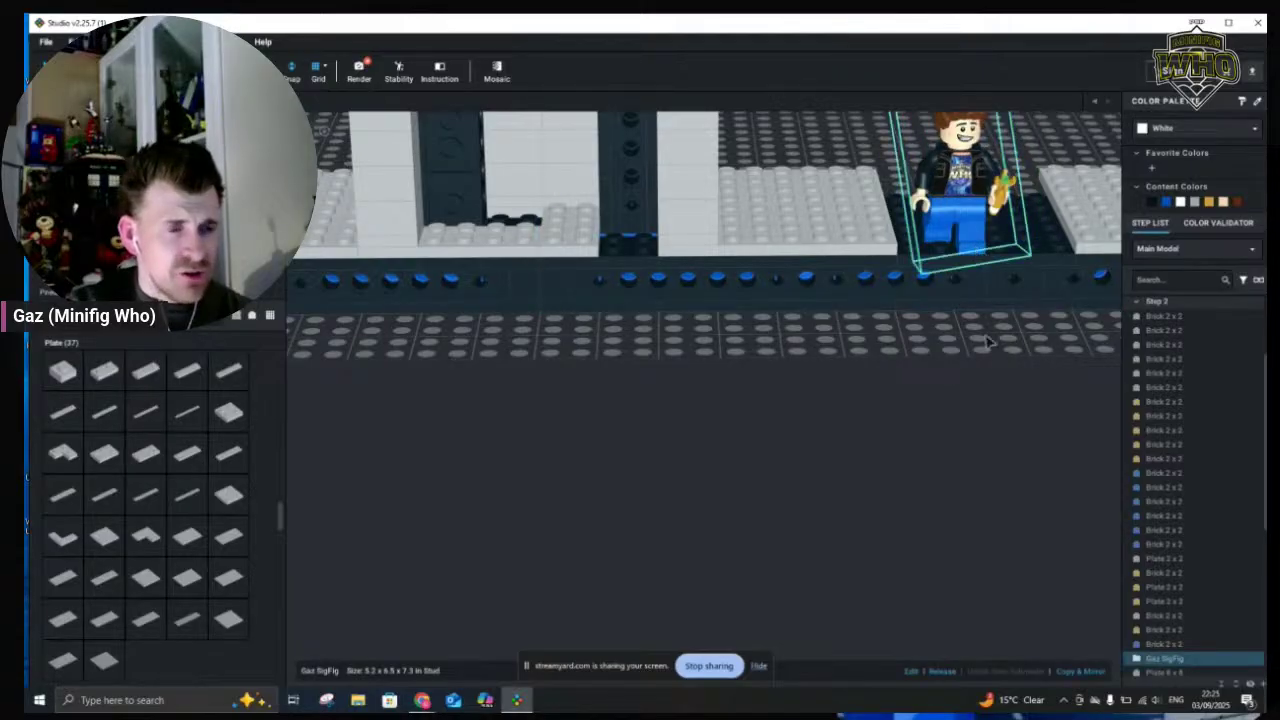
click(992, 431)
Examine the minifigure's height against the raised floor and the junction between the adjacent frames from low front angles
scroll(992, 443, down, 3)
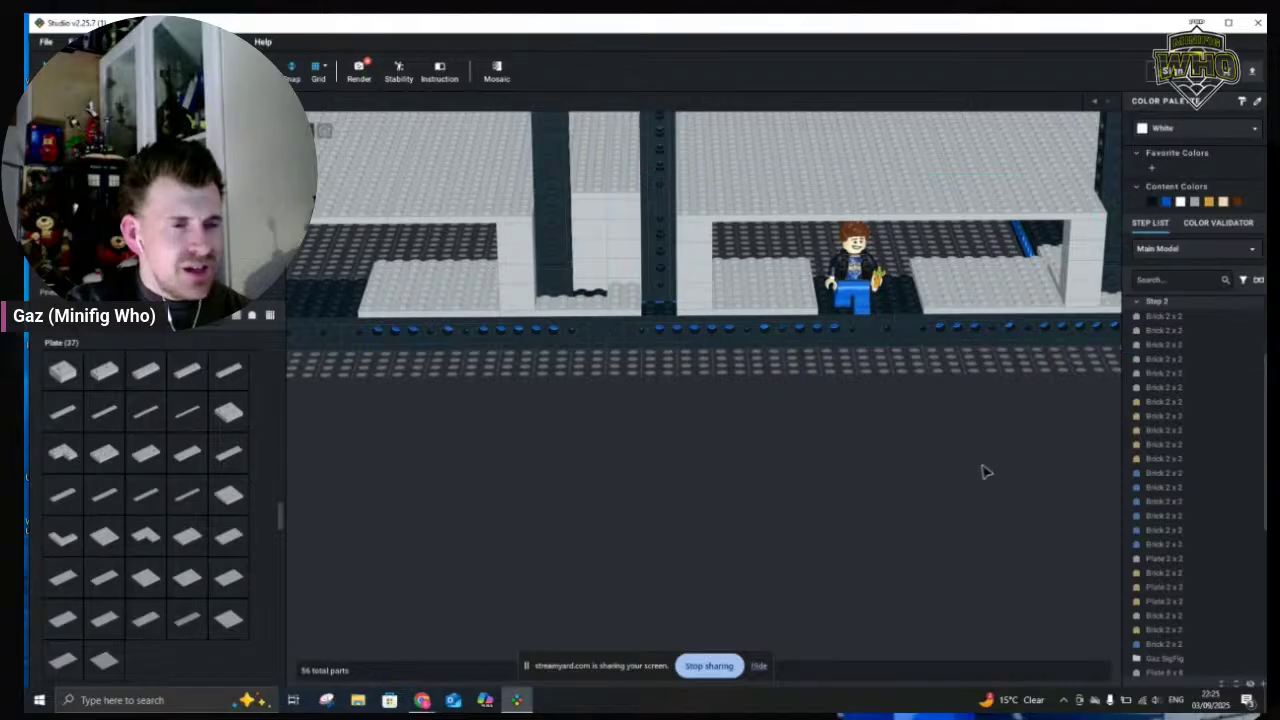
right_drag(982, 468, 982, 470)
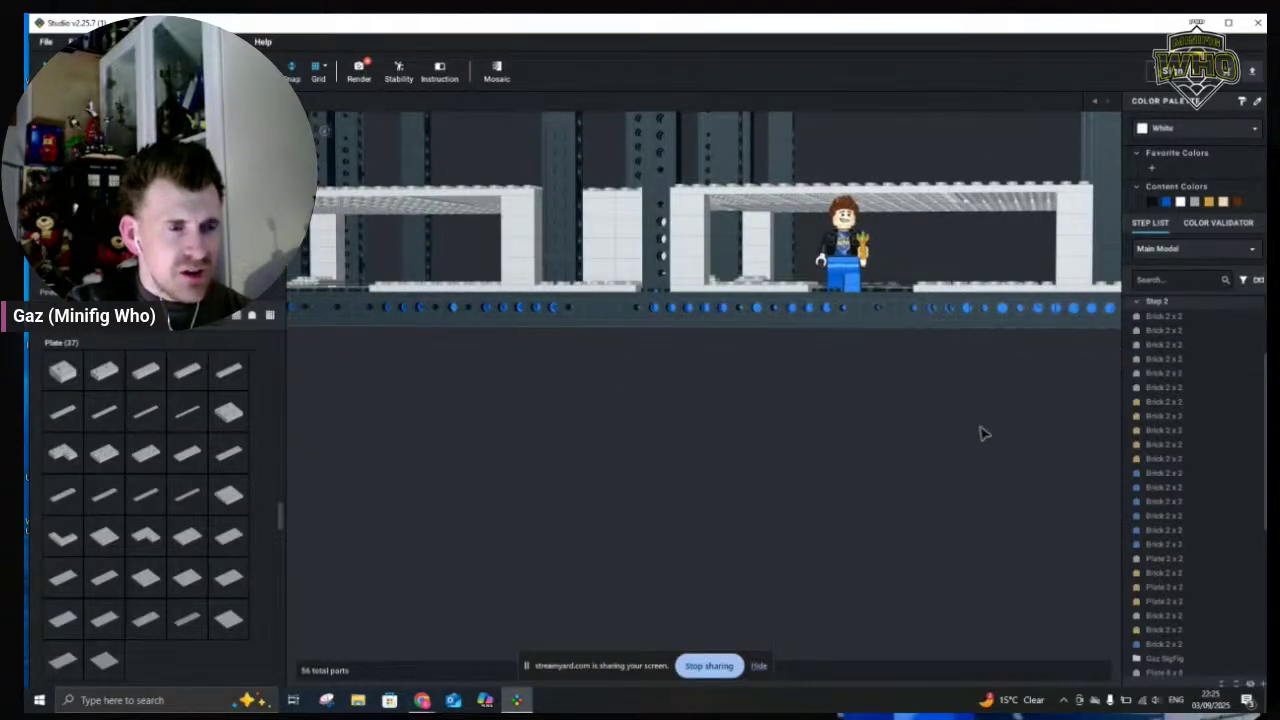
scroll(946, 427, up, 3)
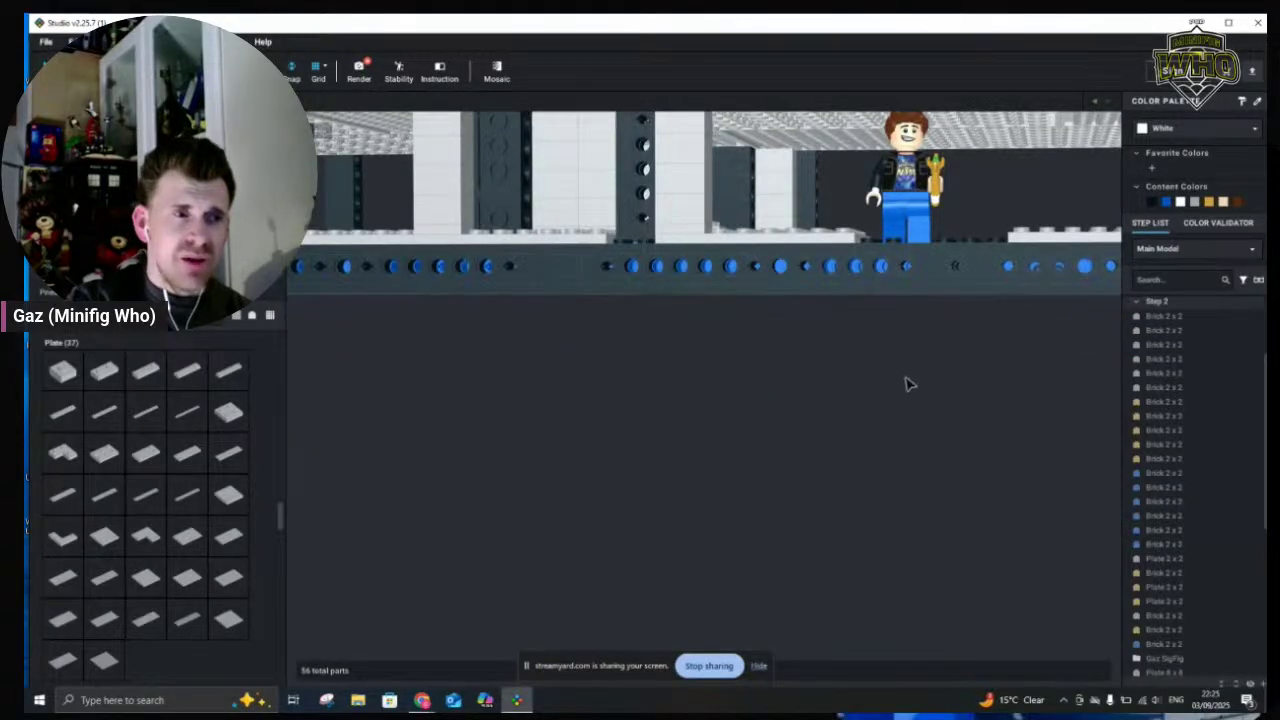
right_drag(906, 388, 908, 398)
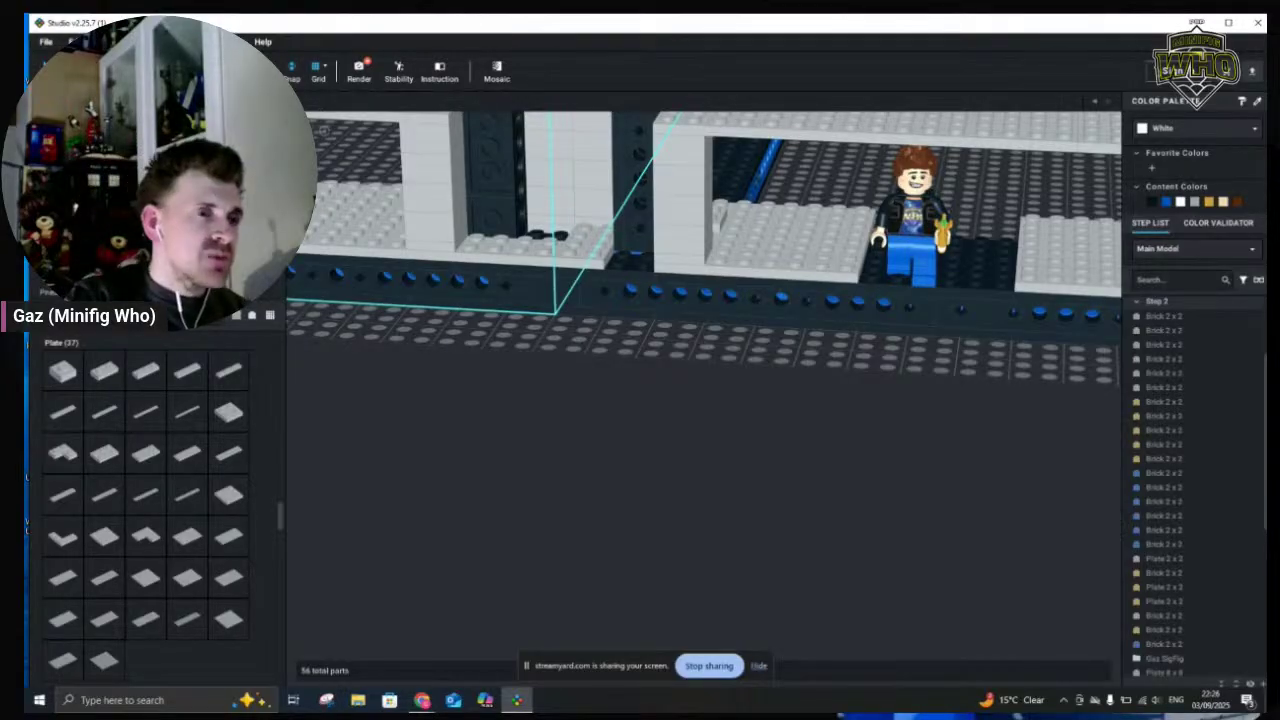
click(743, 393)
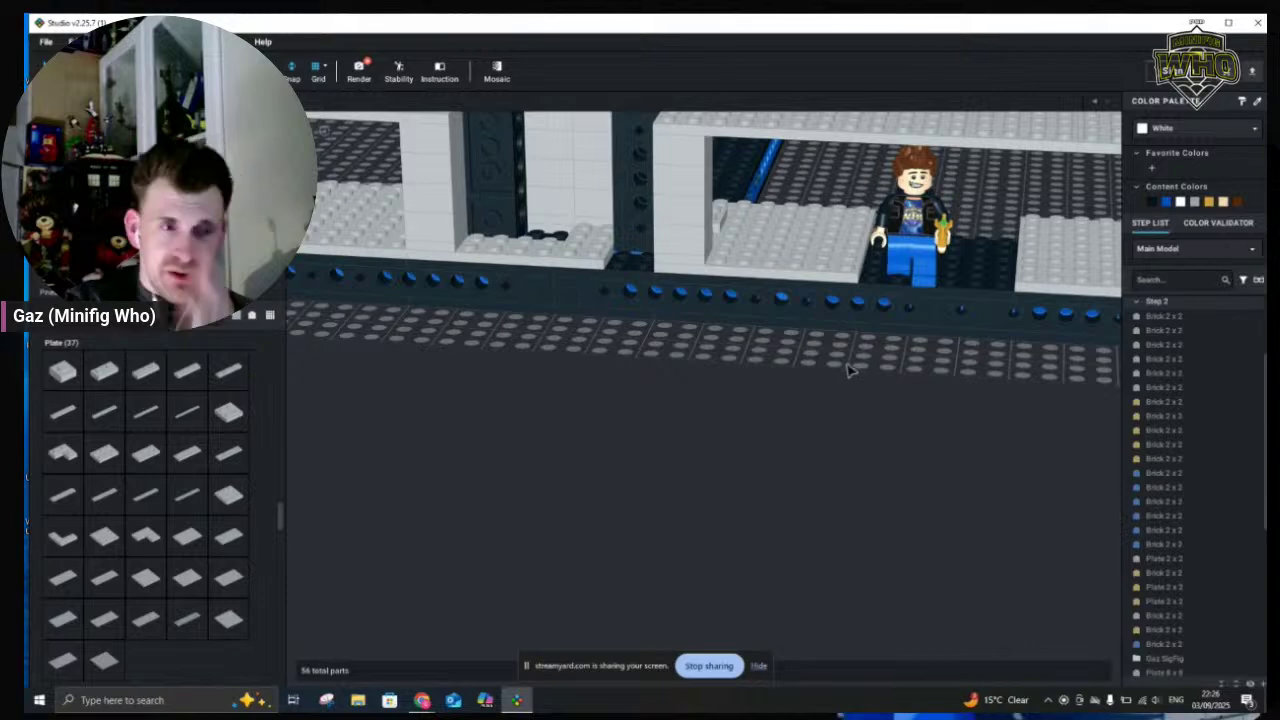
click(508, 257)
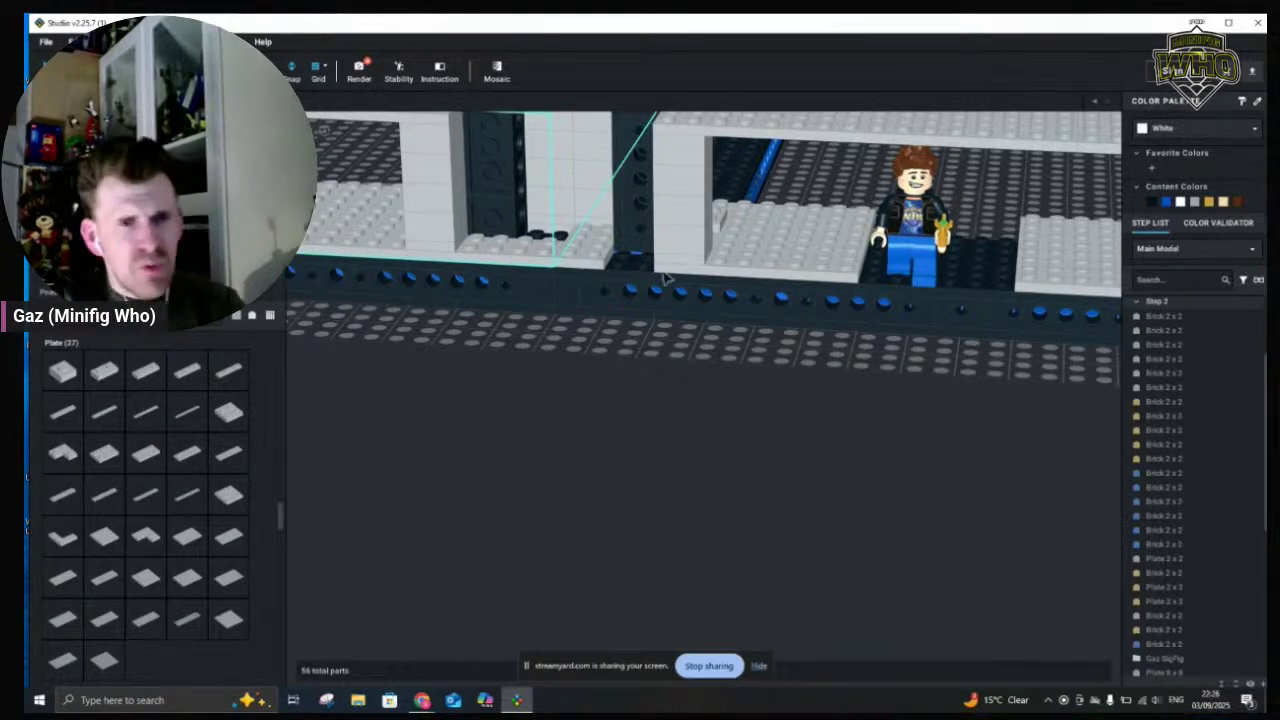